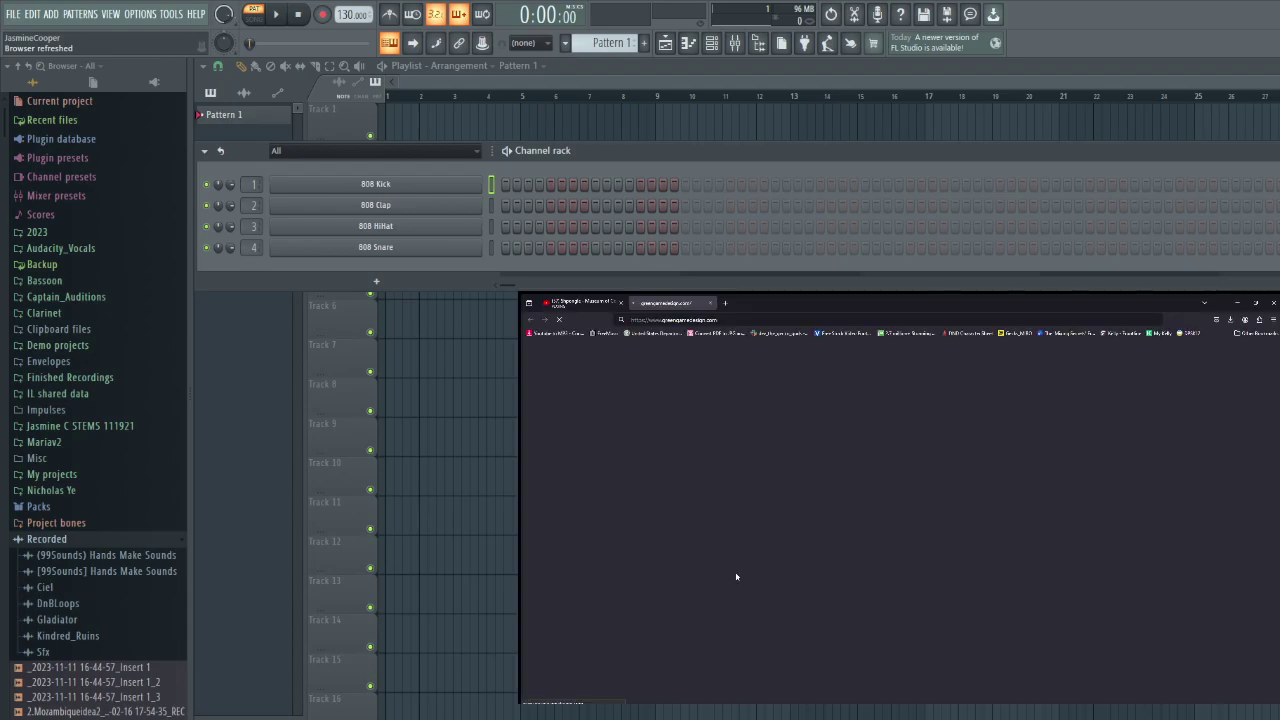
Play the Shpongle - Museum of Consciousness full album video on YouTube, skipping its advertisement
left_click_drag(683, 301, 684, 455)
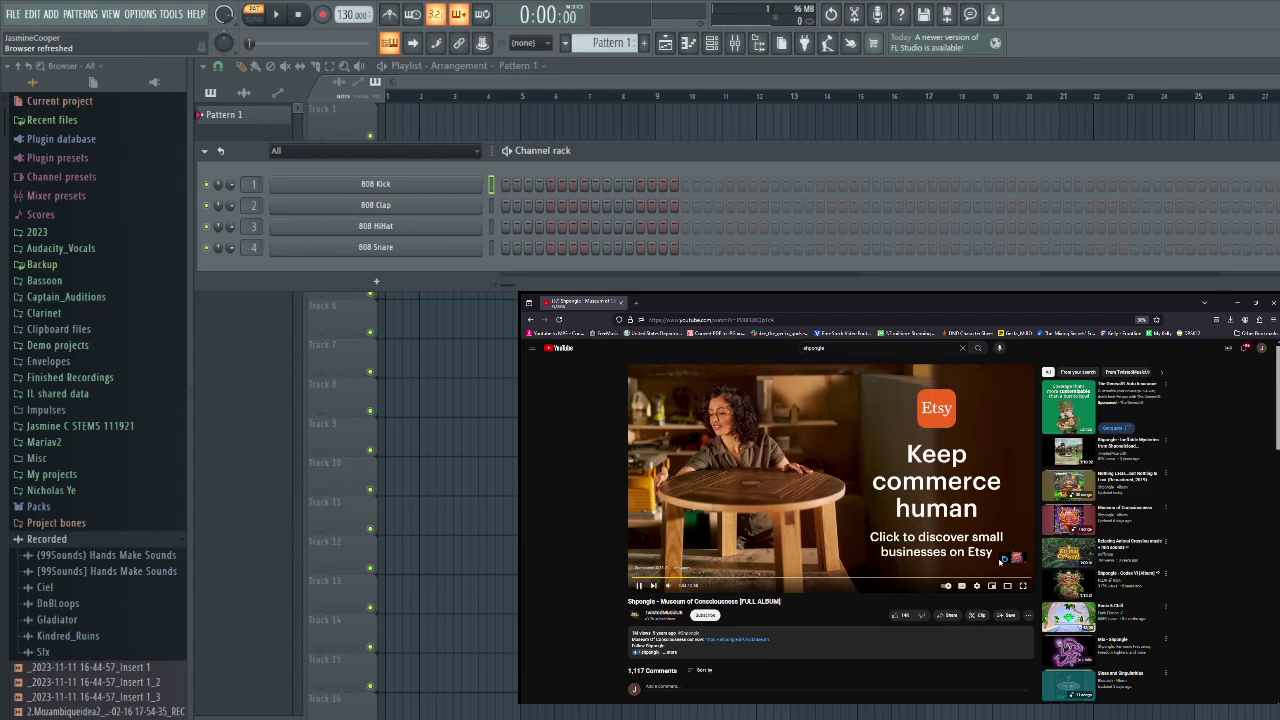
left_click(1014, 557)
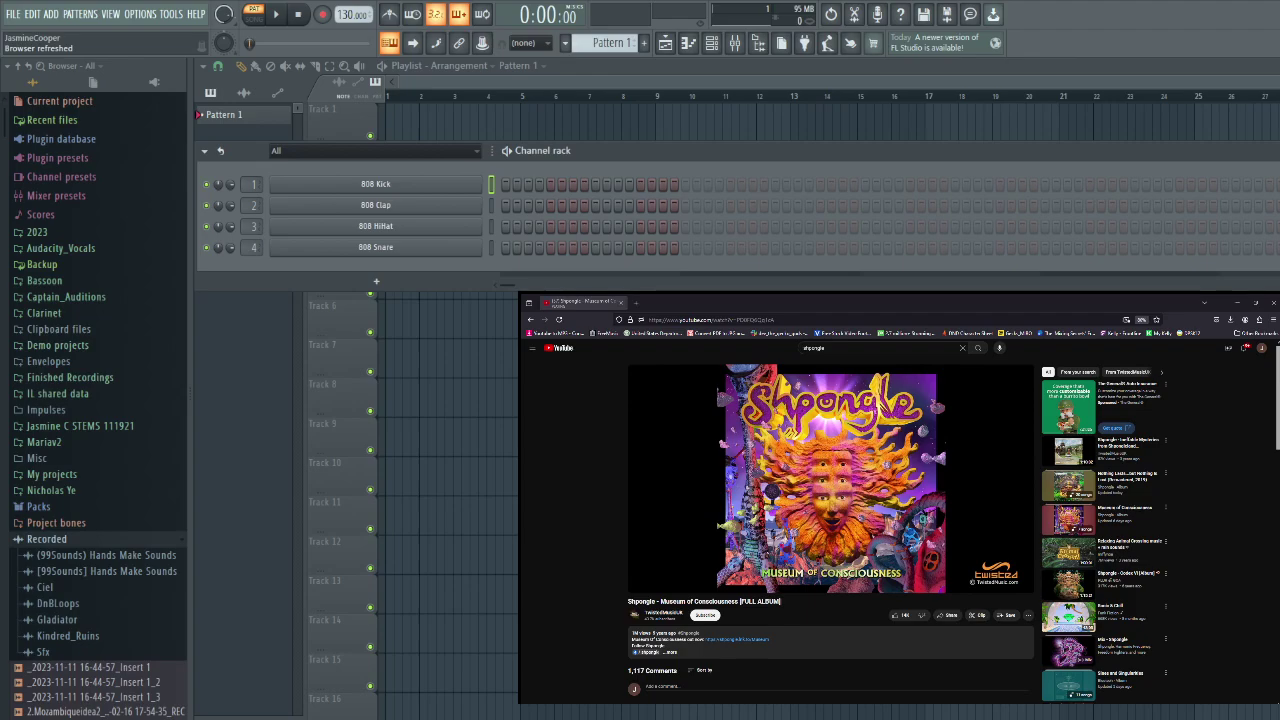
key("alt")
key("alt")
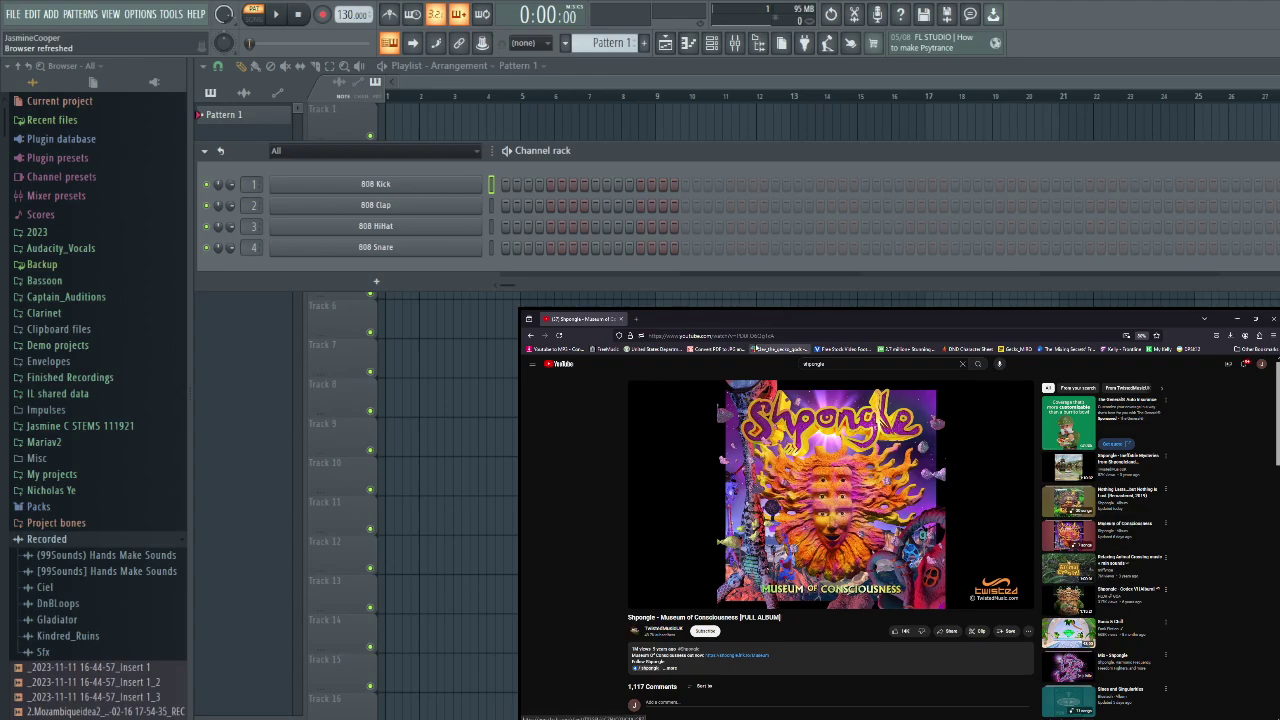
mouse_move(823, 470)
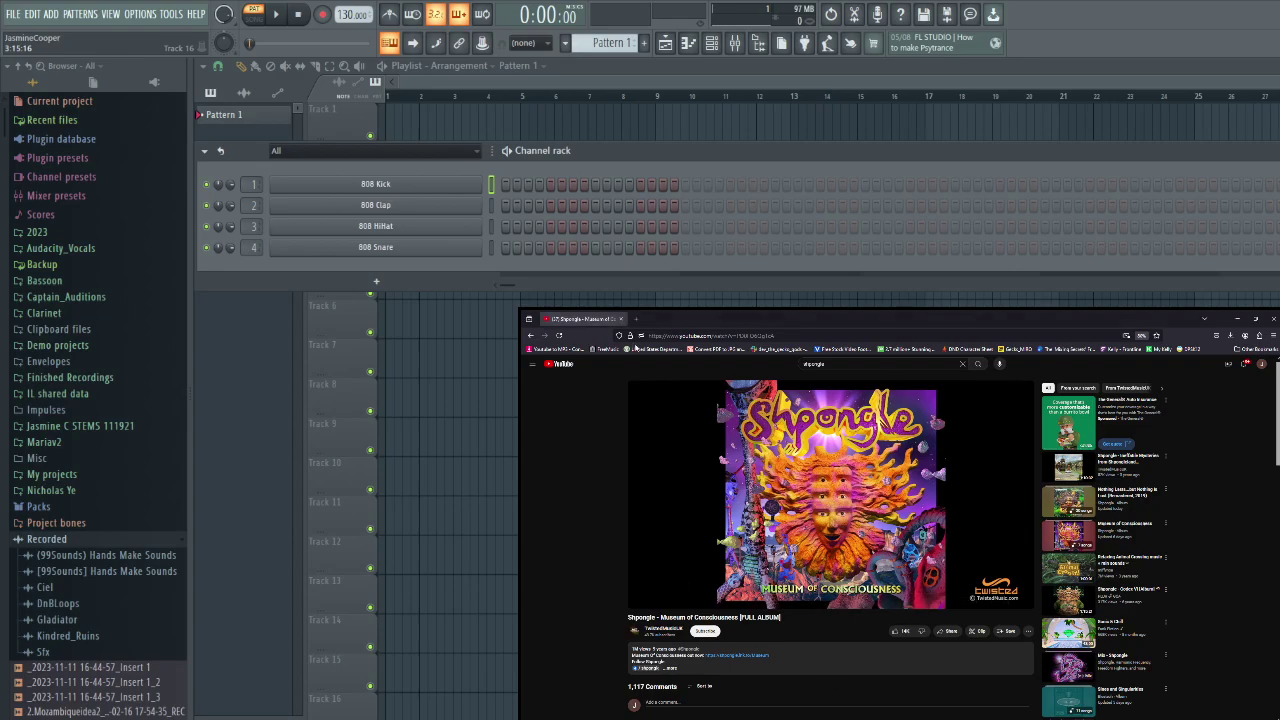
mouse_move(1021, 534)
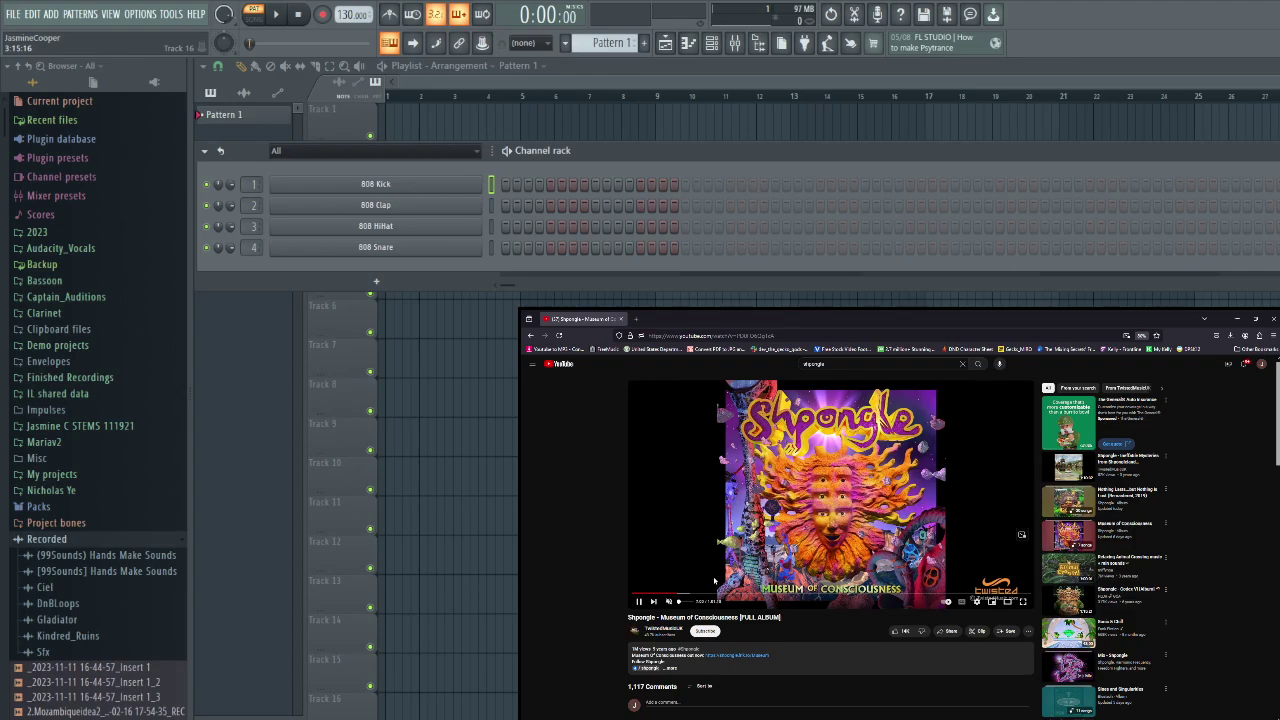
mouse_move(693, 571)
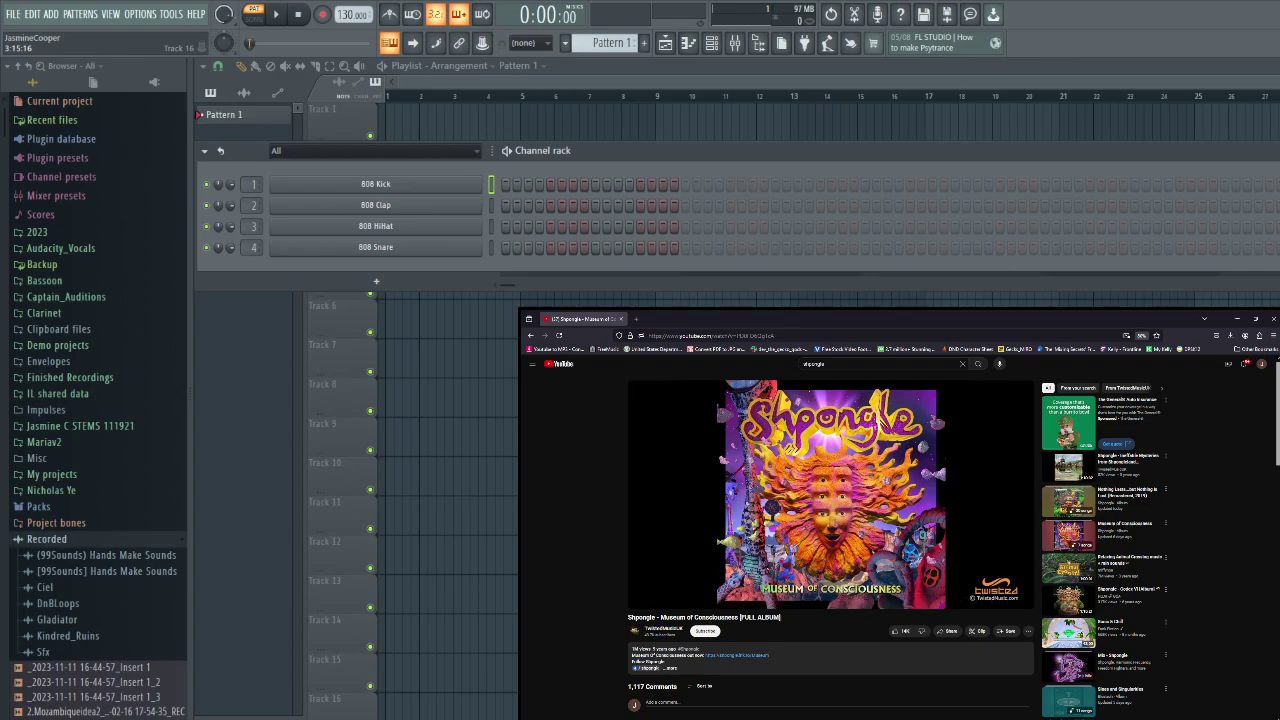
mouse_move(699, 596)
left_click(636, 319)
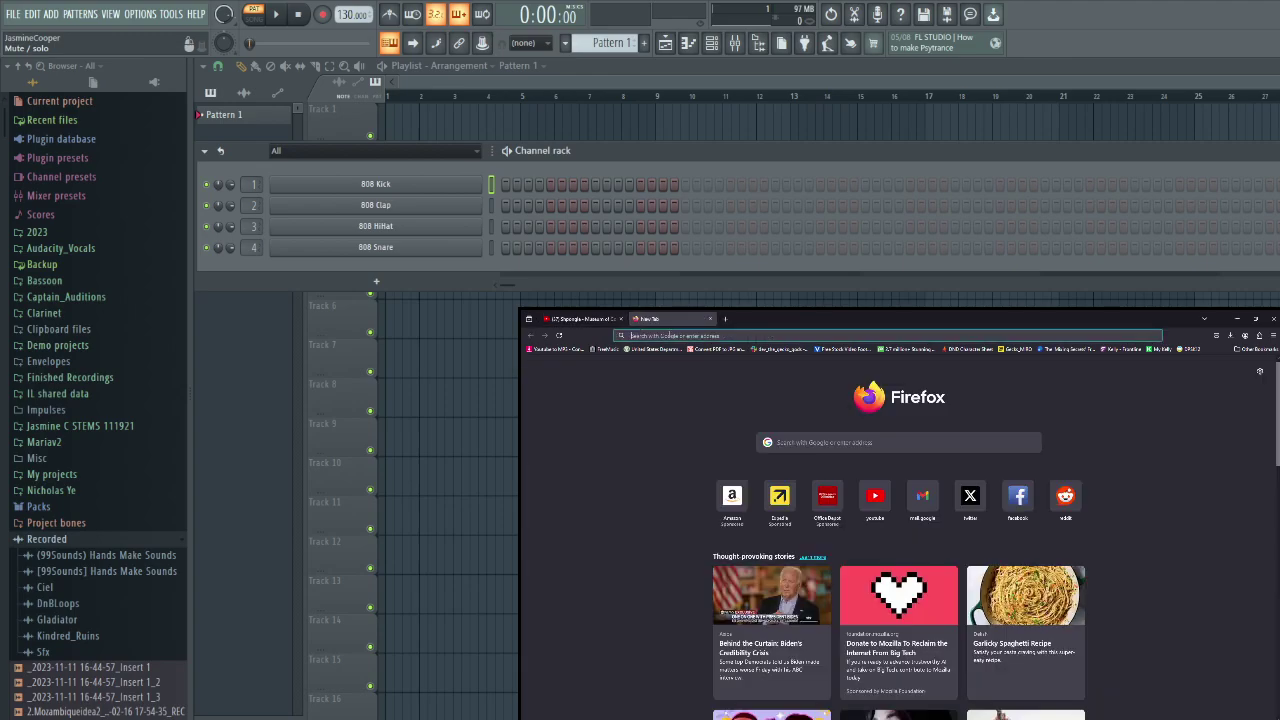
type("www.google.com/")
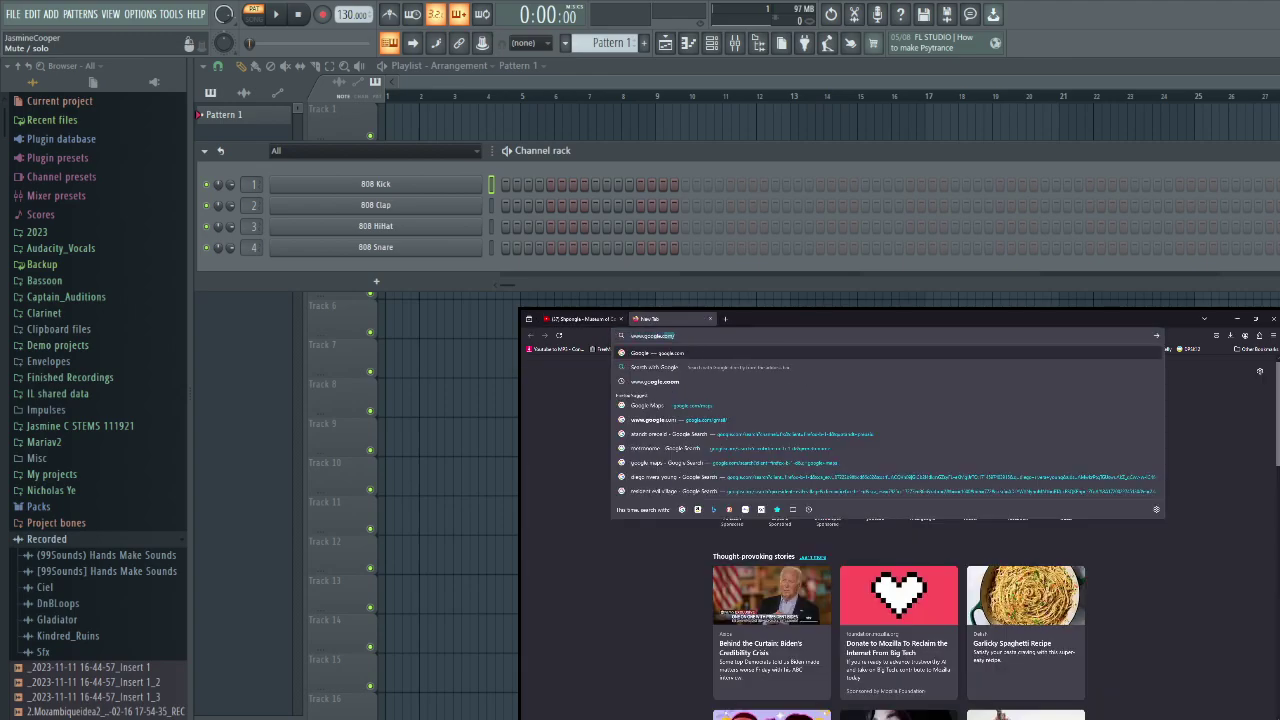
key("Return")
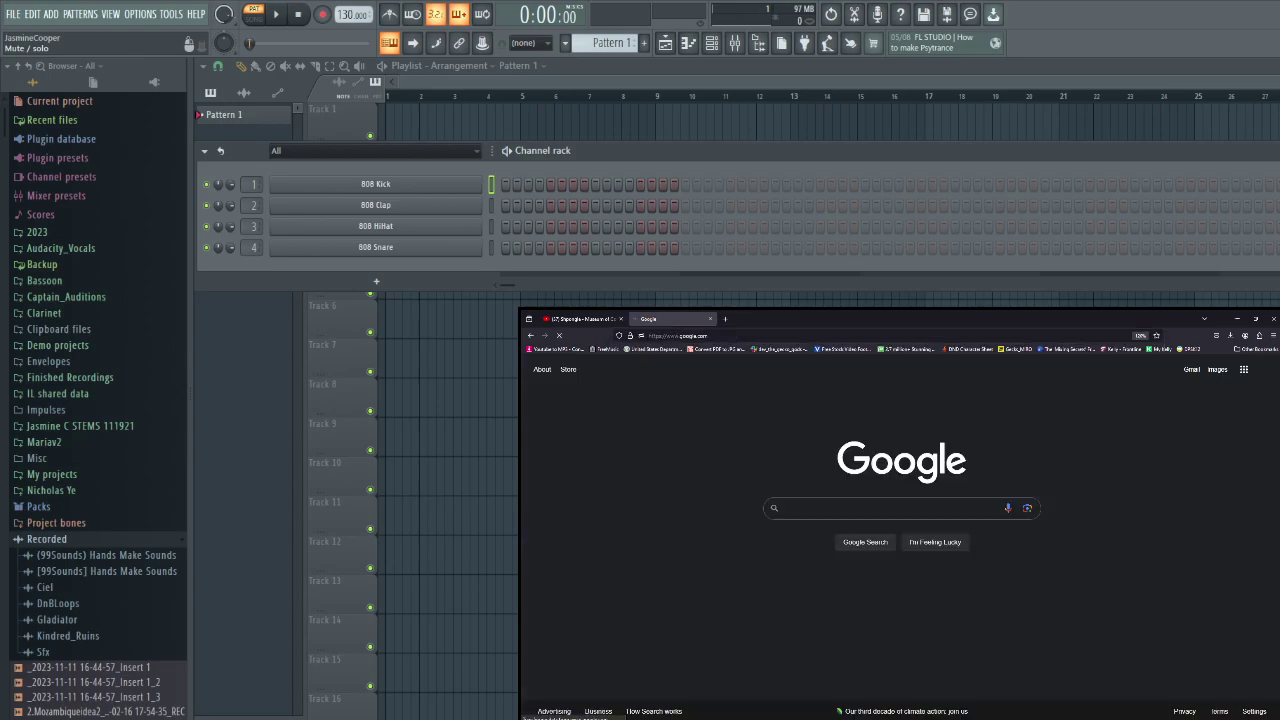
left_click(678, 336)
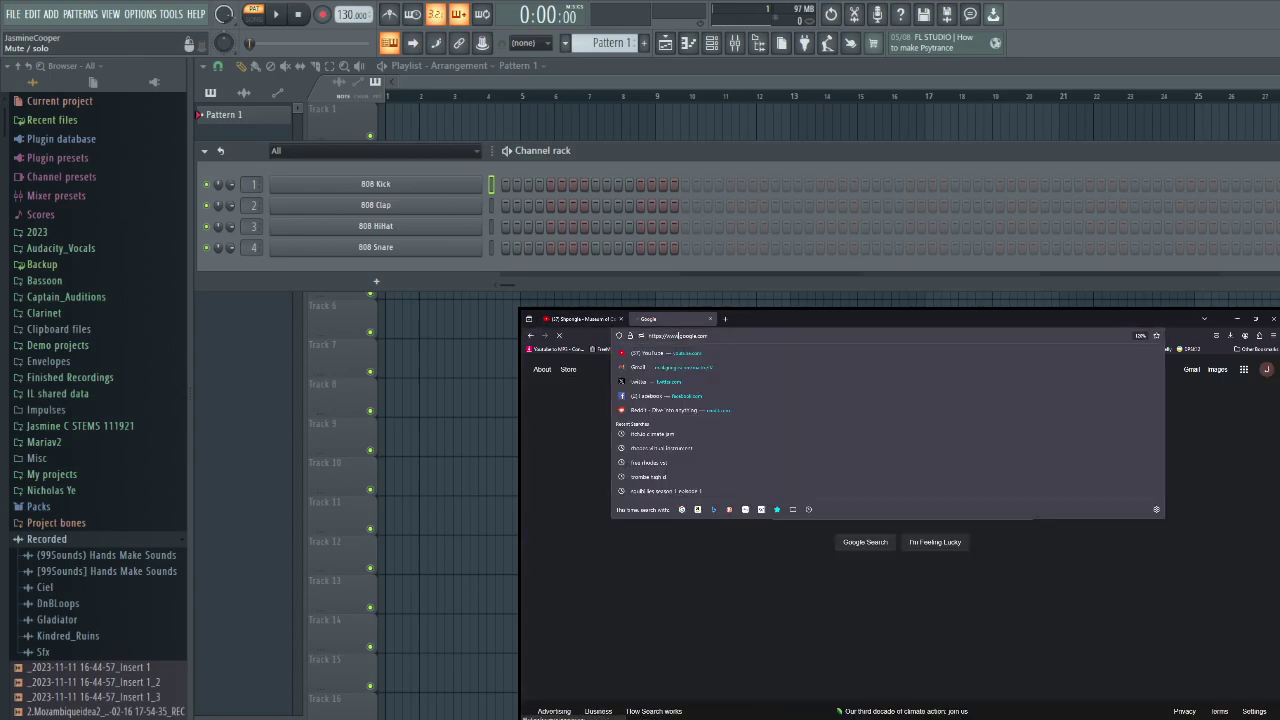
type("www.re")
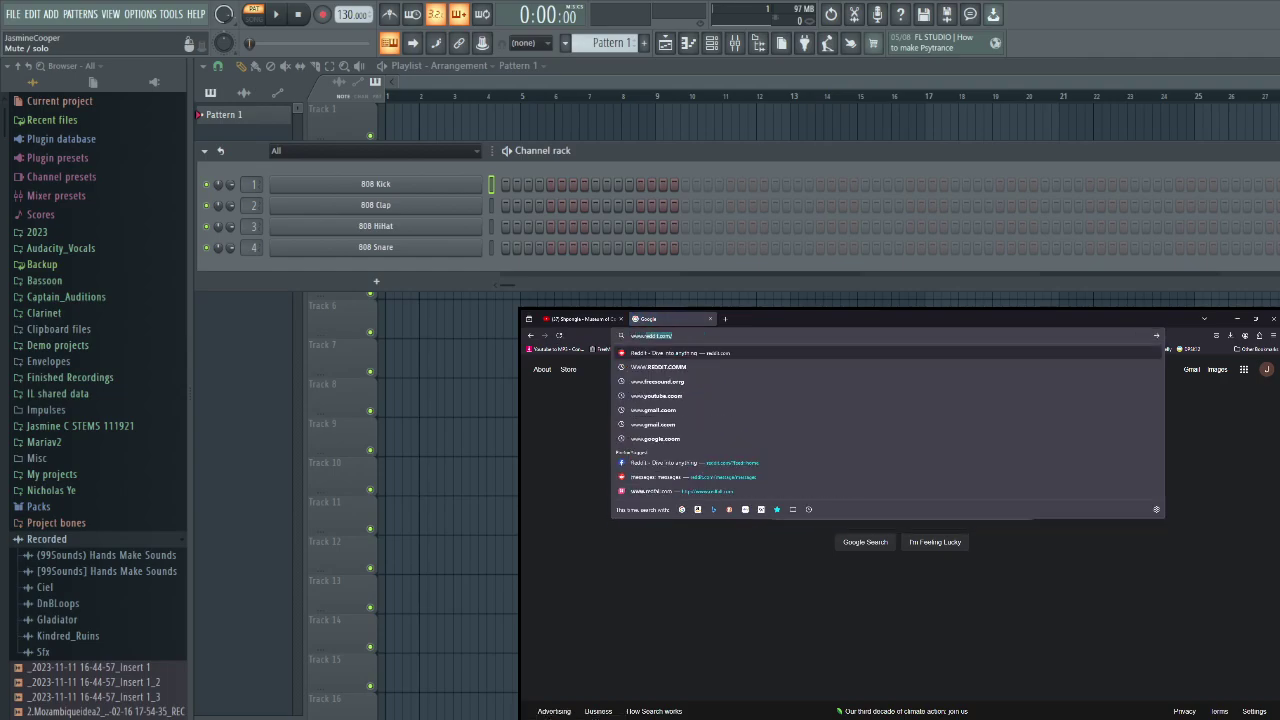
type("ddit.com/")
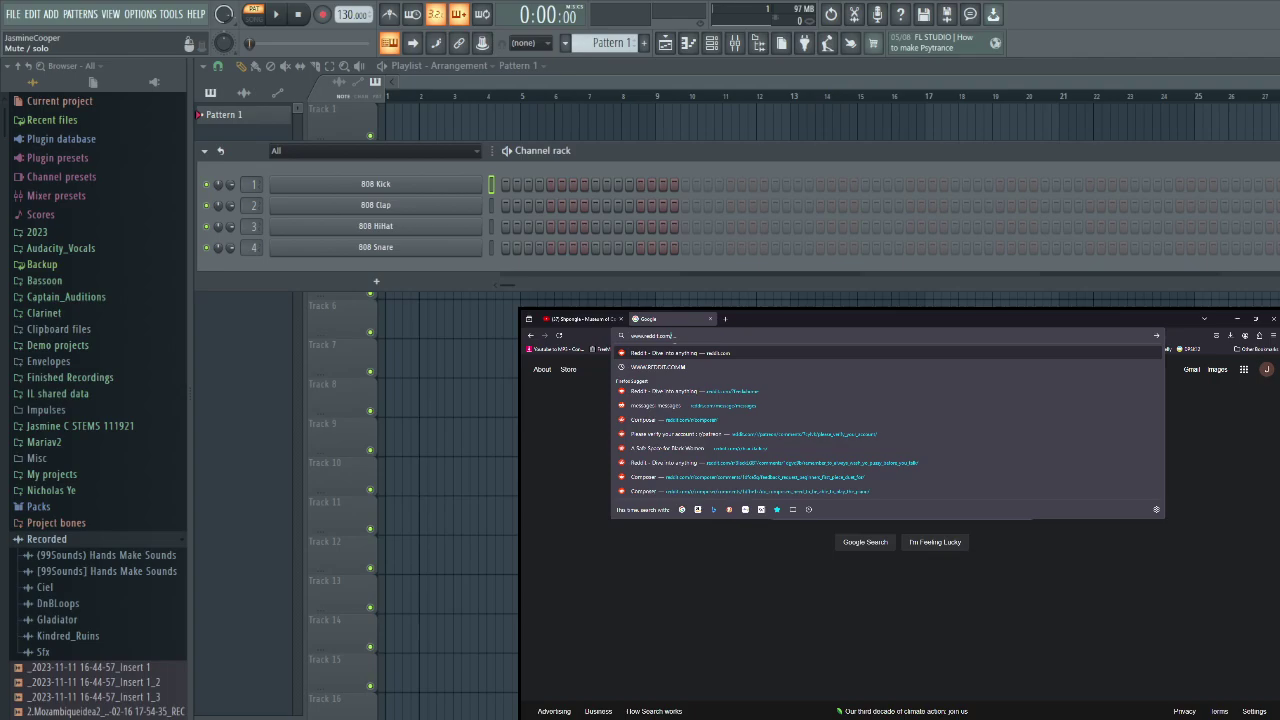
key("Return")
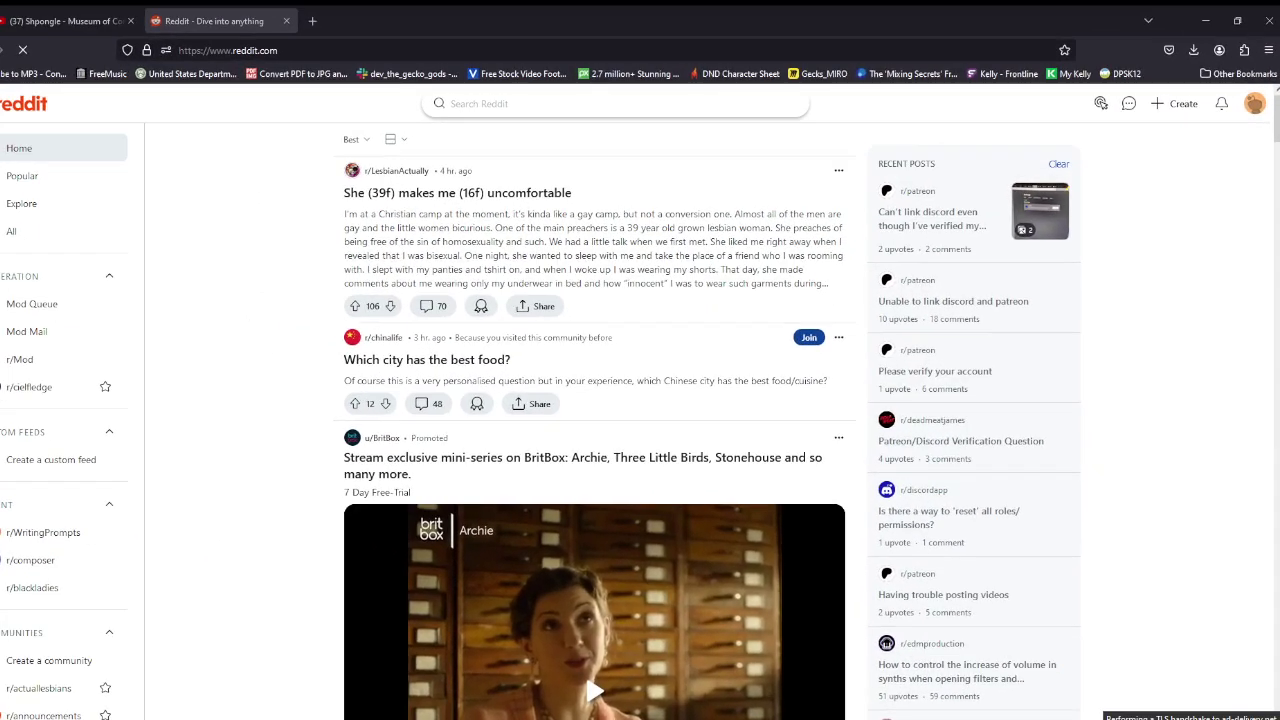
Open the r/WritingPrompts community from the Reddit search suggestions and sort its posts by New
left_click(553, 104)
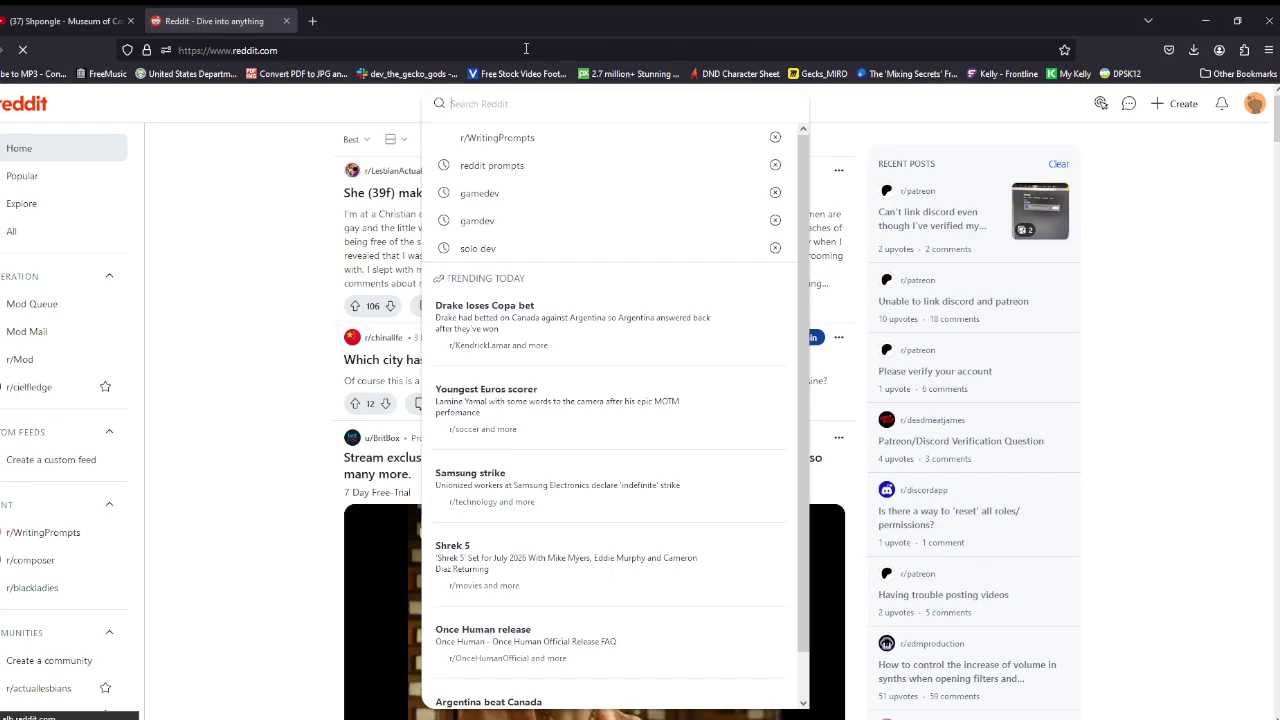
left_click(531, 140)
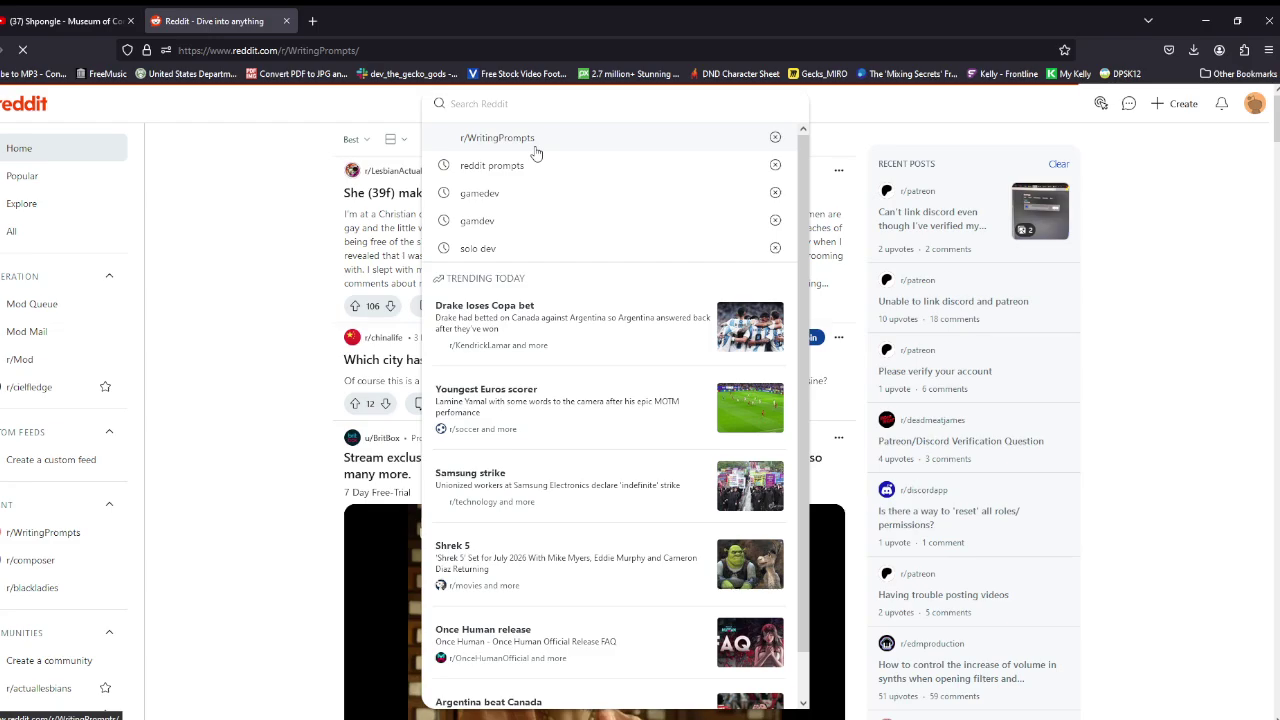
scroll(710, 482, "down", 3)
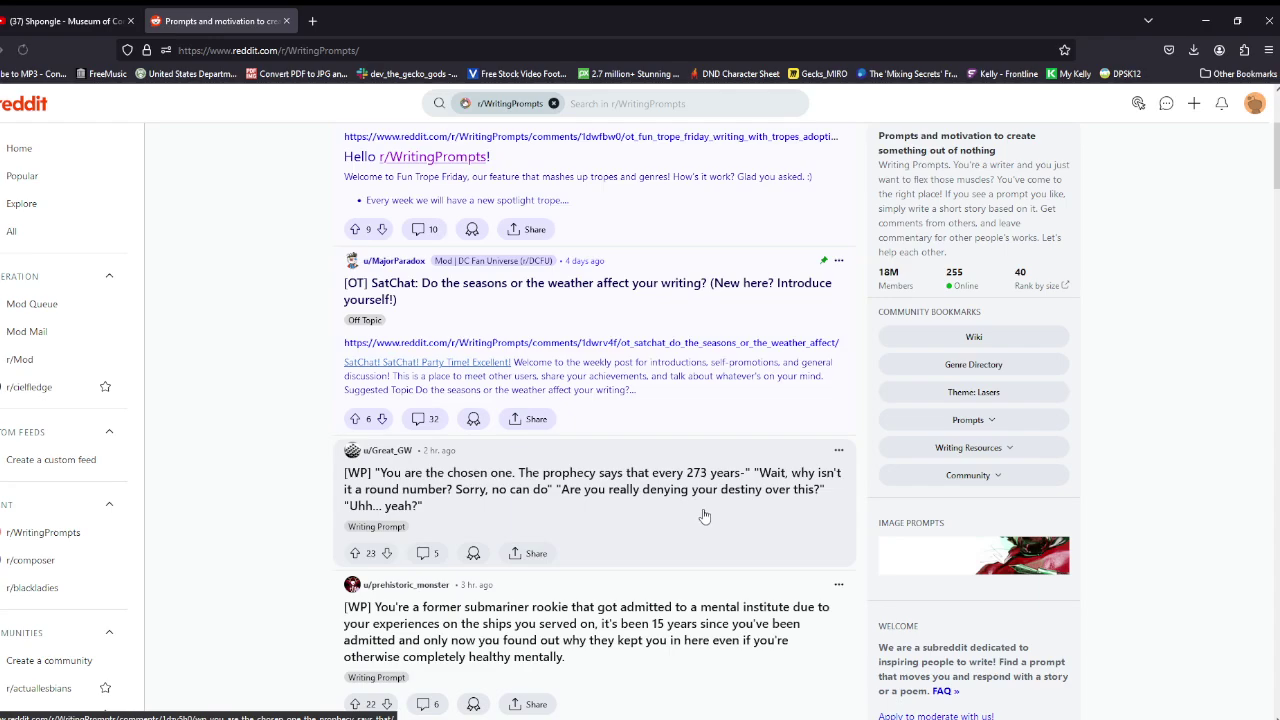
scroll(703, 515, "up", 3)
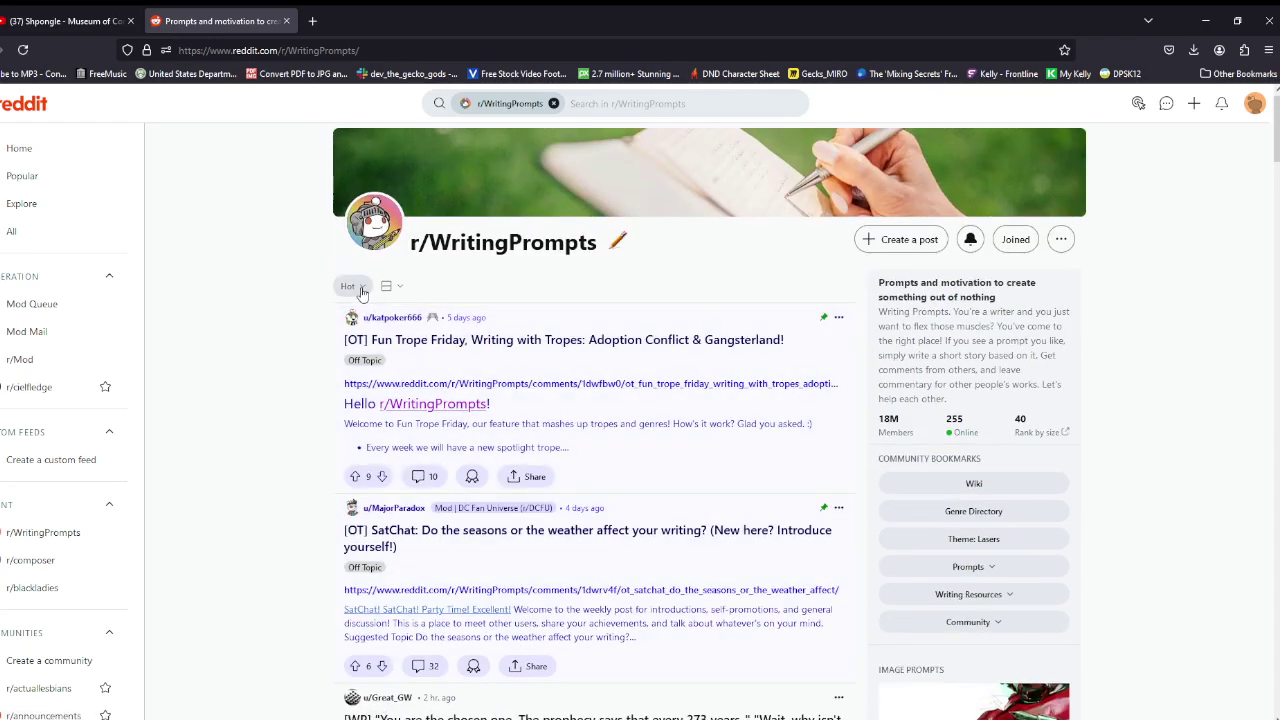
left_click(349, 286)
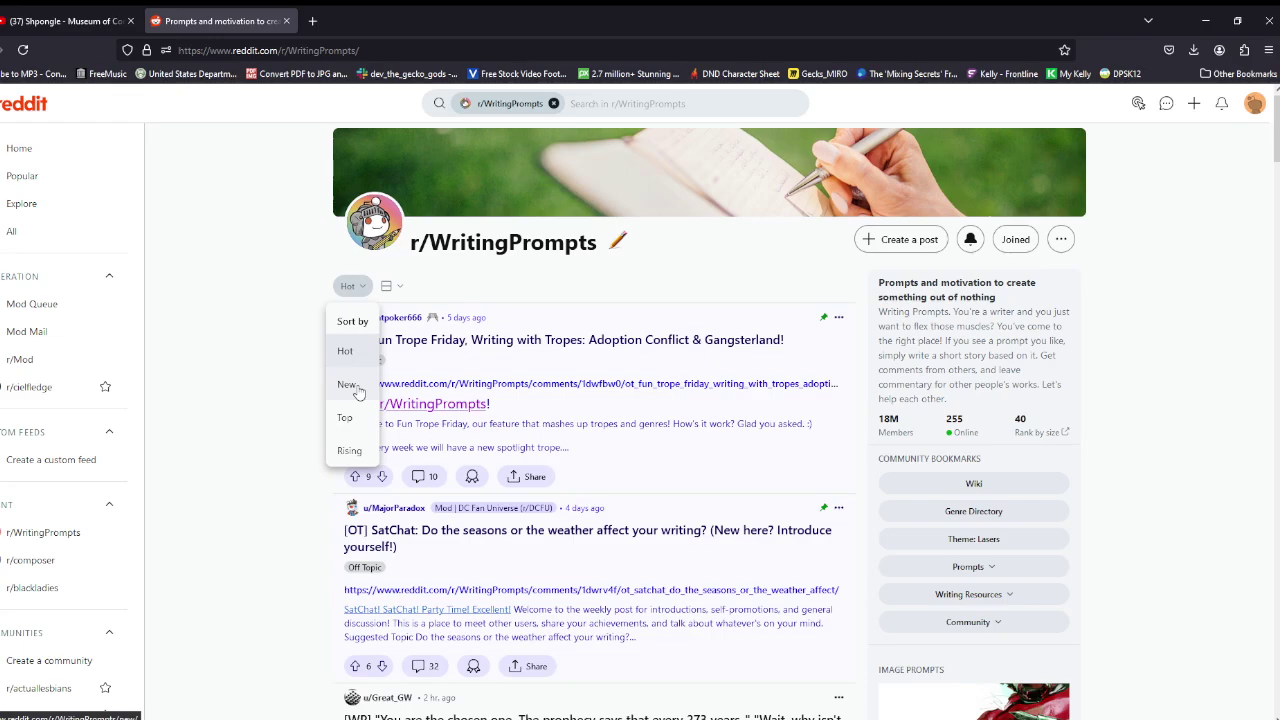
left_click(357, 388)
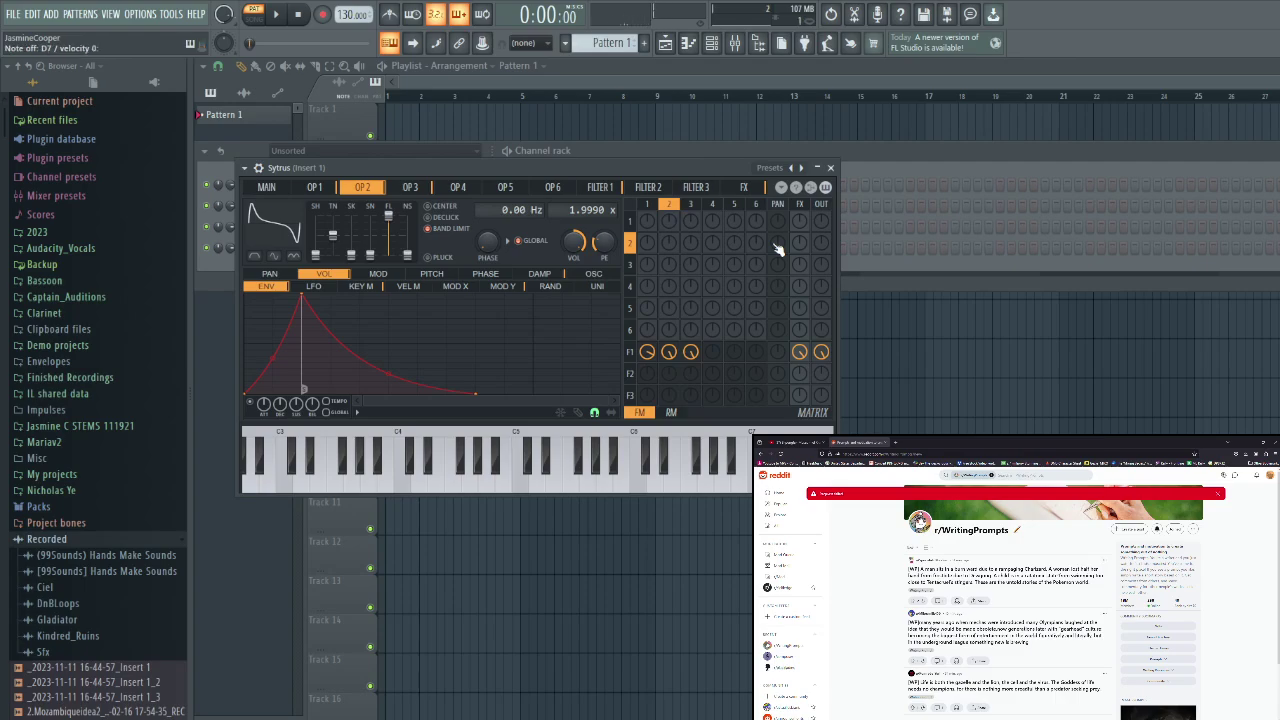
Load the Broken accordian preset into the Sytrus instrument on the first channel and audition a note
key("F6")
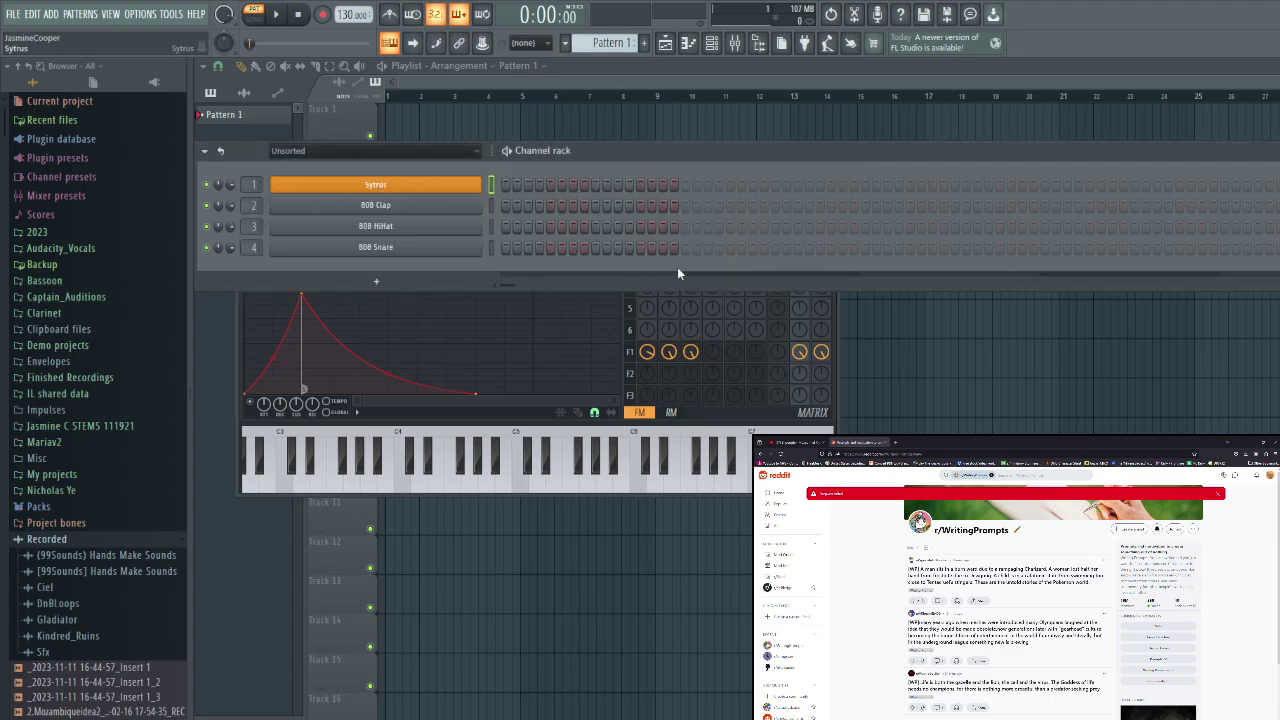
left_click(419, 189)
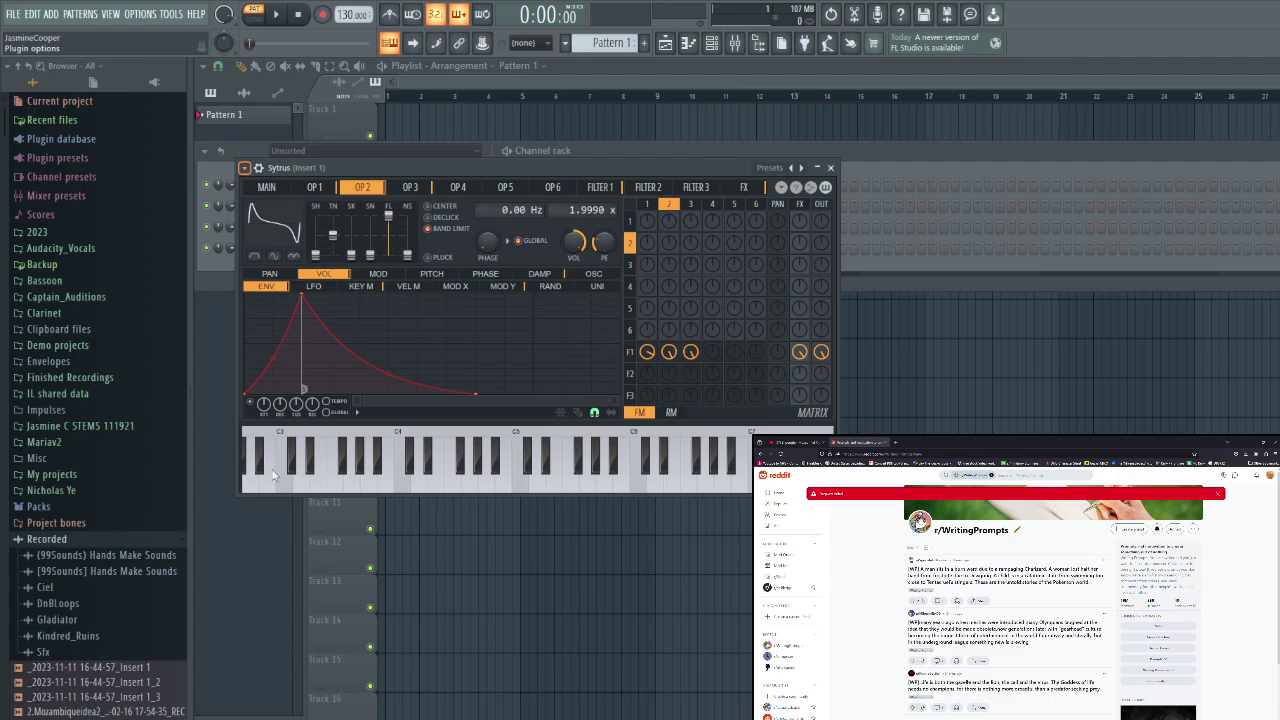
left_click(243, 694)
key("m")
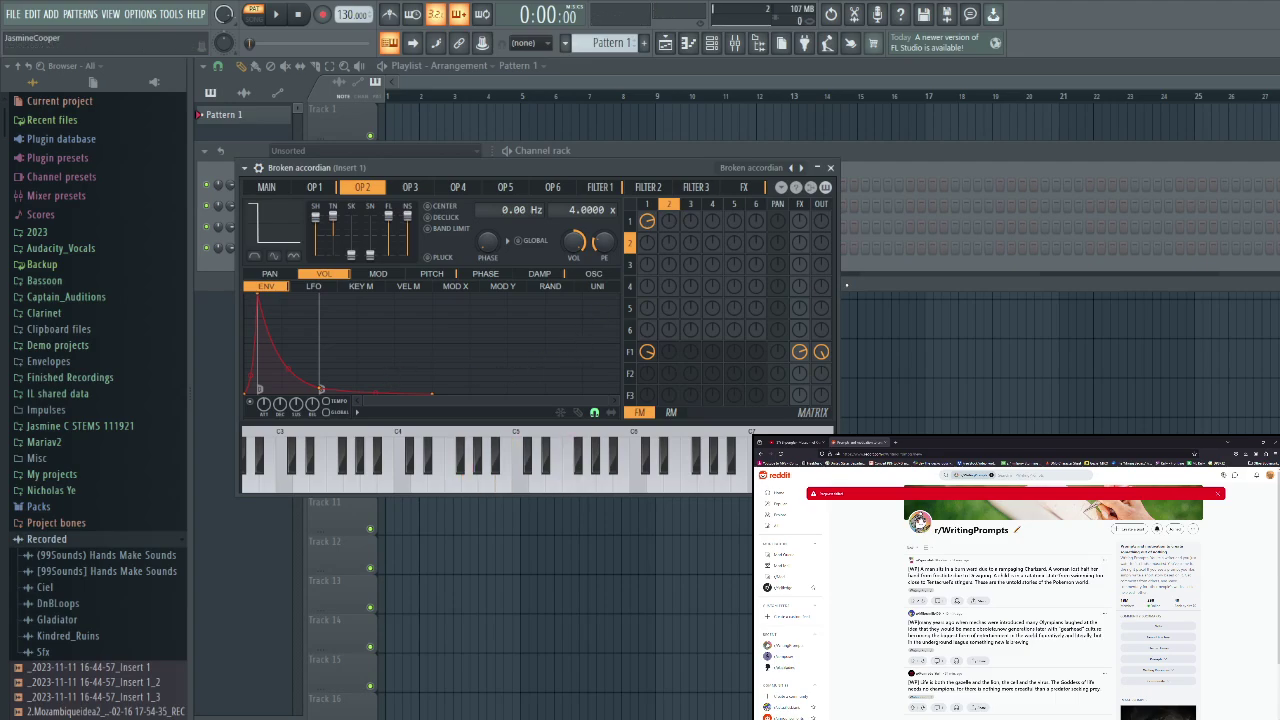
Replace the 808 Snare channel with a Sytrus synthesizer and load the Default preset into it
left_click(880, 160)
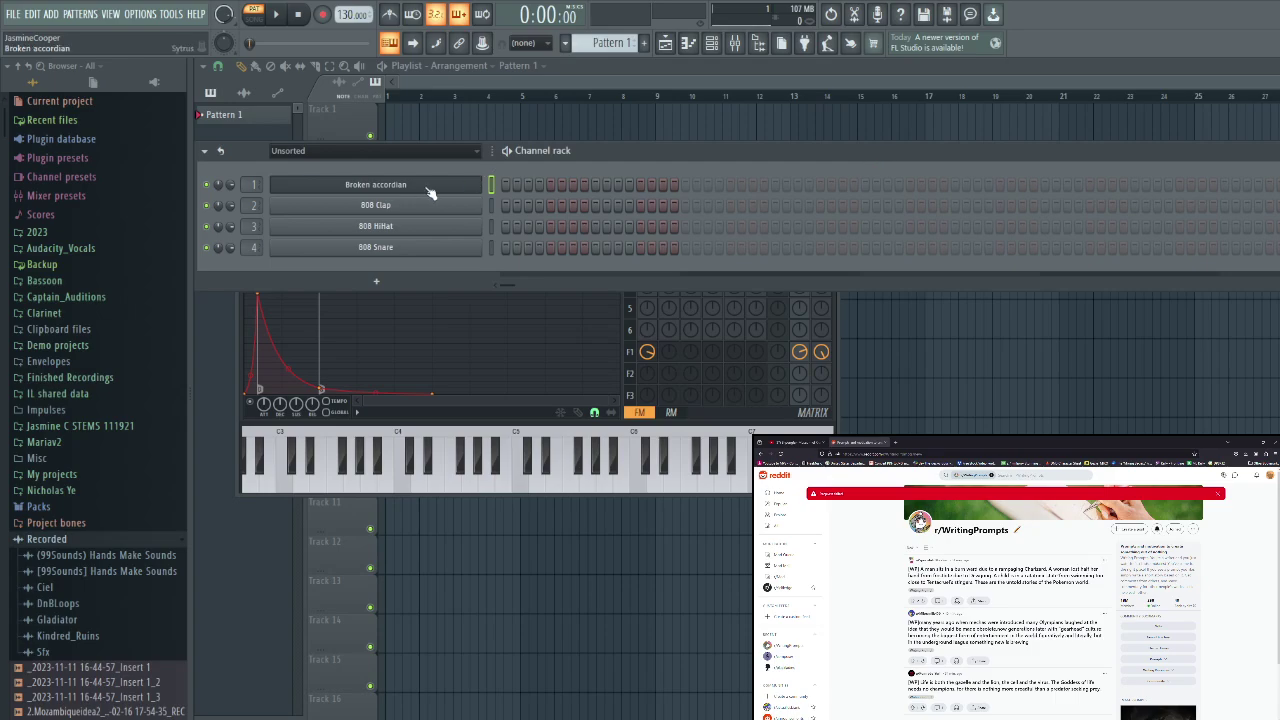
left_click(367, 249)
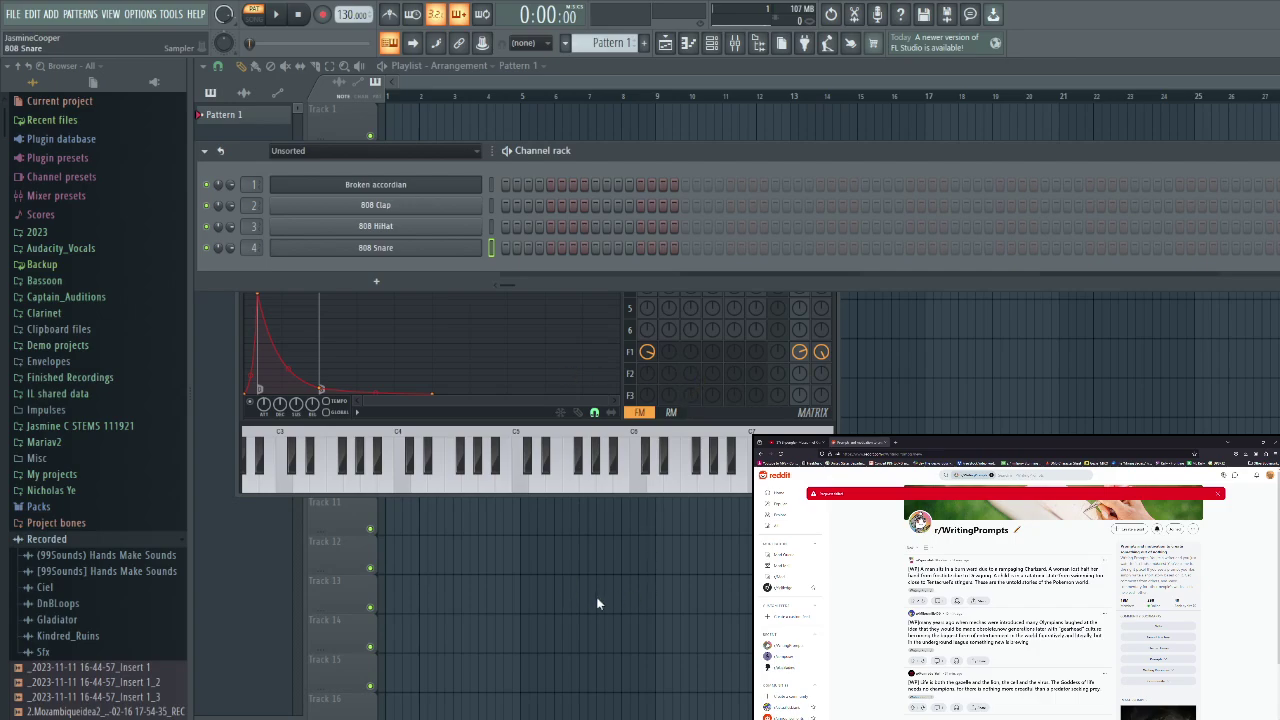
left_click(375, 247)
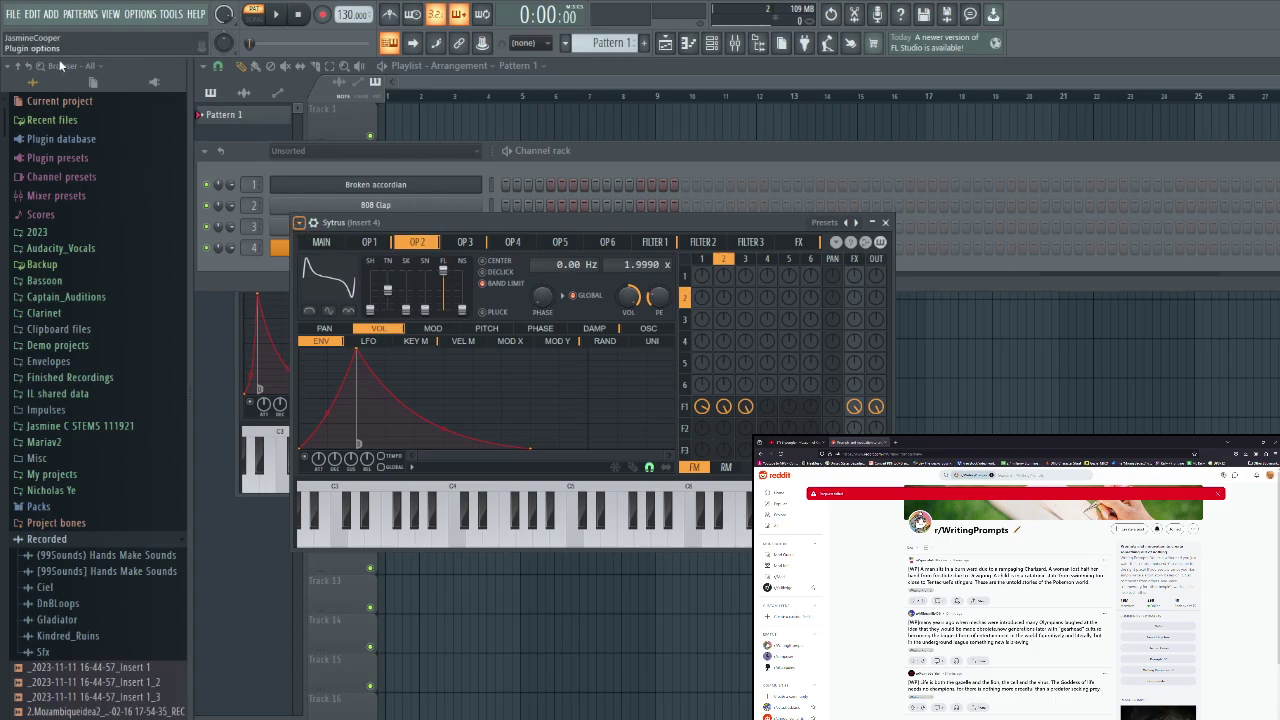
left_click(50, 18)
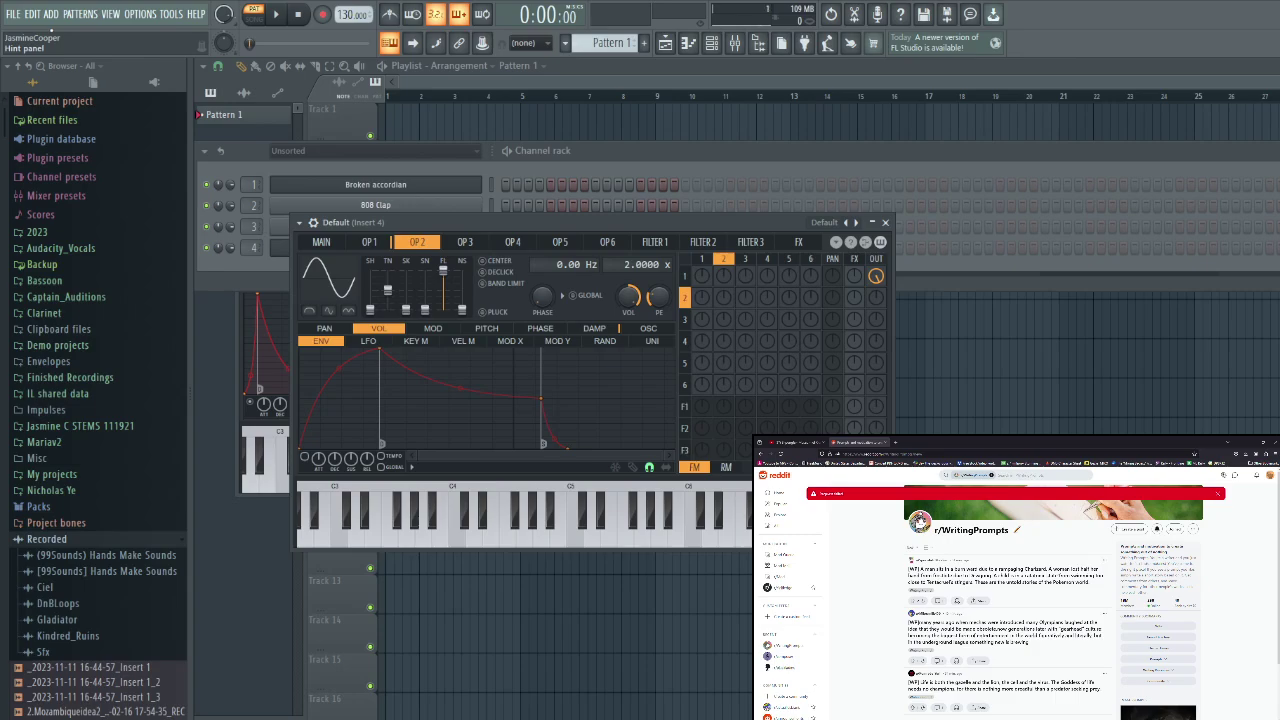
Audition the Default Sytrus sound by playing several single notes, including F4 and G#4
key("e")
key("x")
key("v")
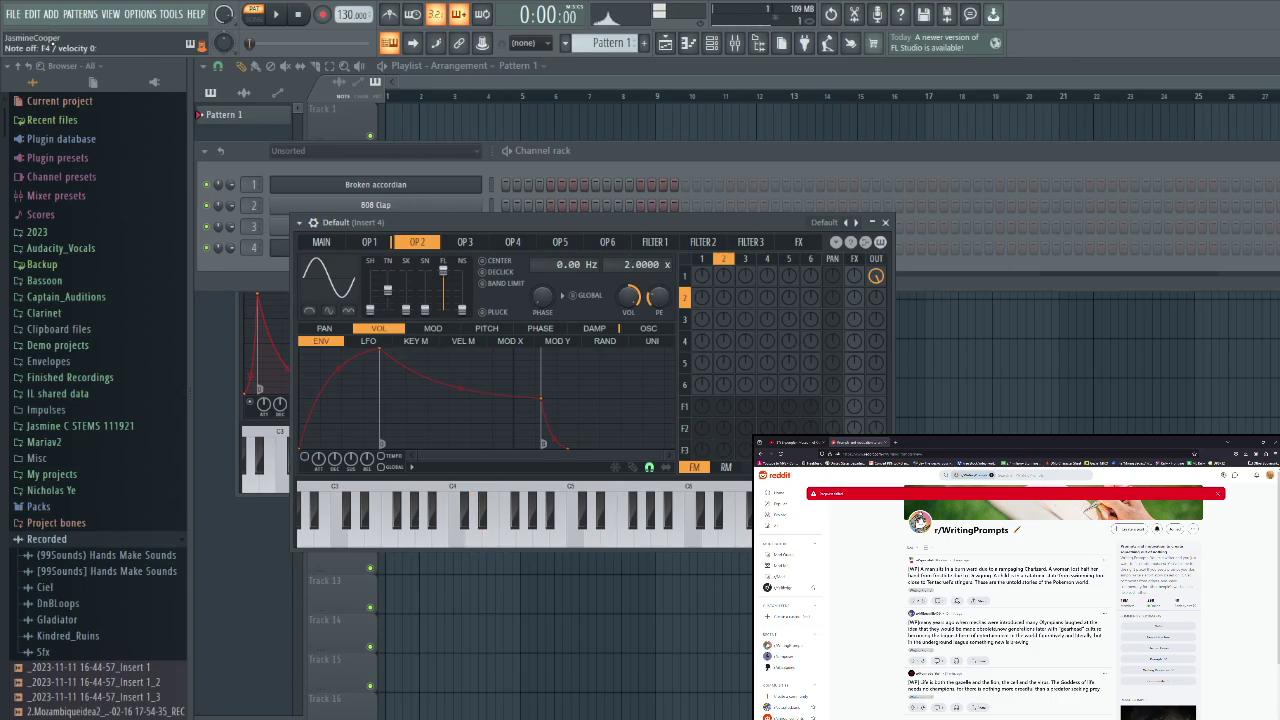
key("h")
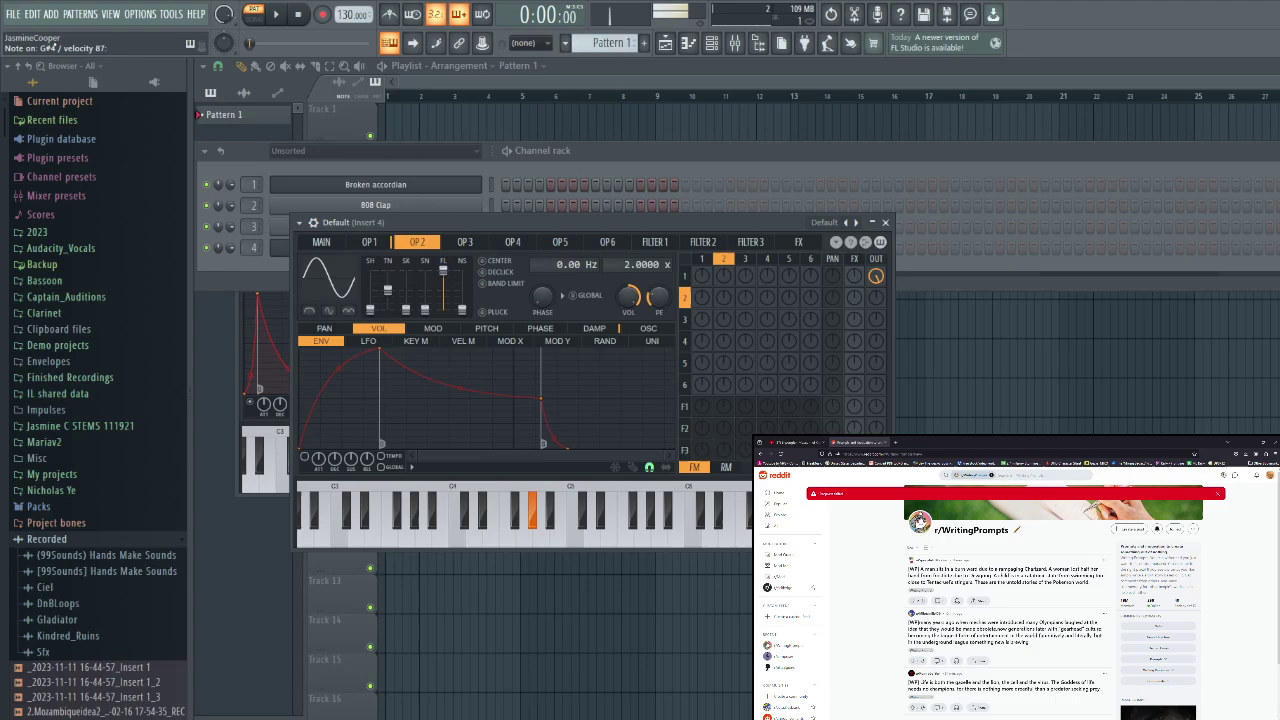
key("b")
key("h")
key("b")
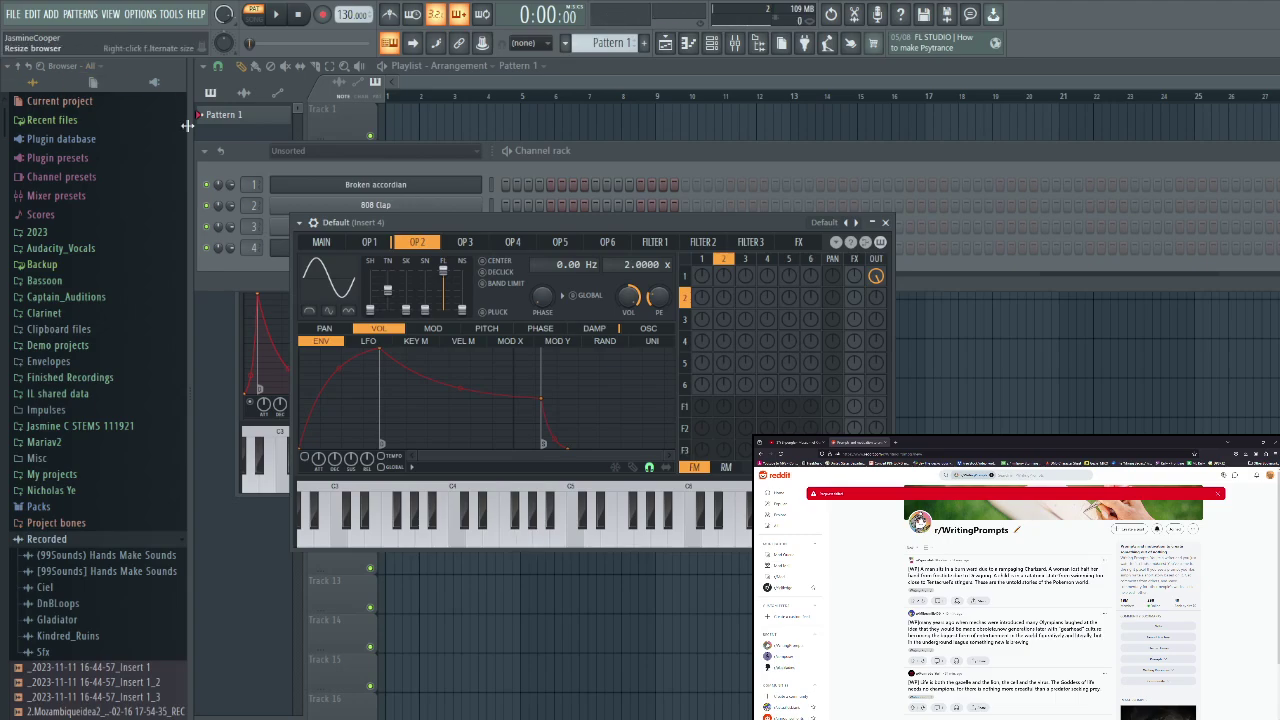
Enable the pitch envelope for operator 1 of the Default Sytrus patch
left_click(377, 245)
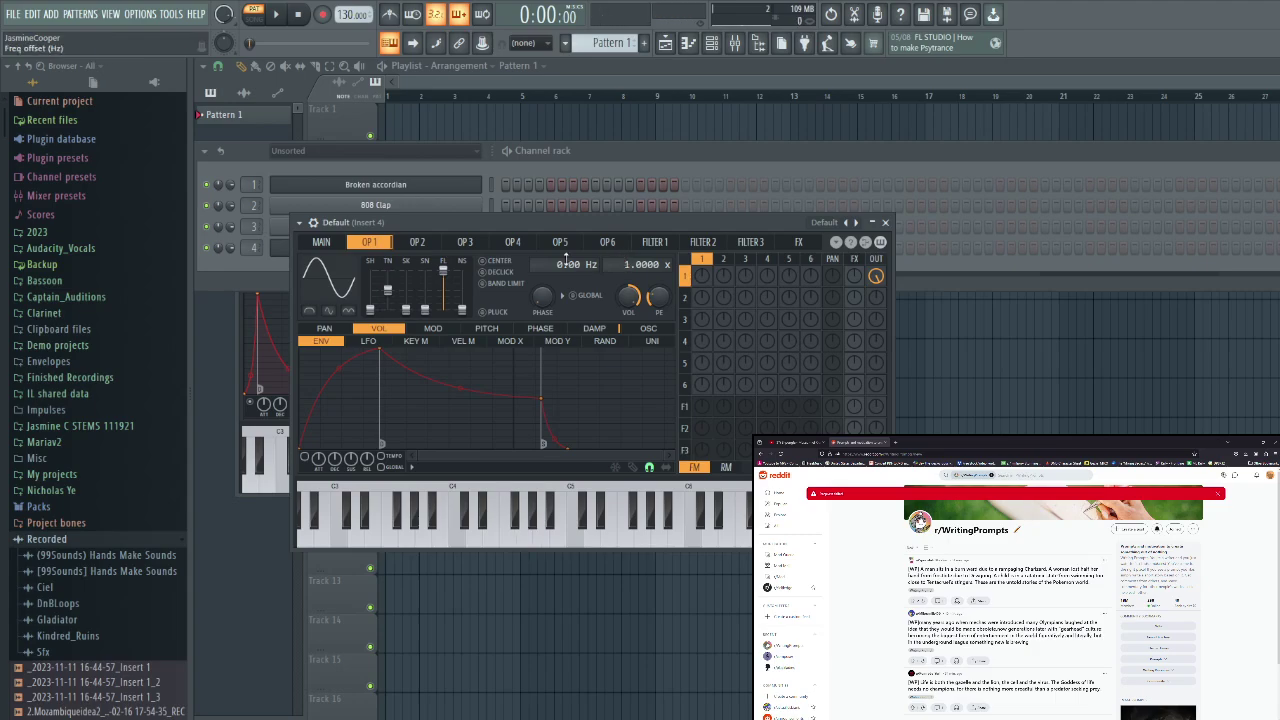
left_click(486, 330)
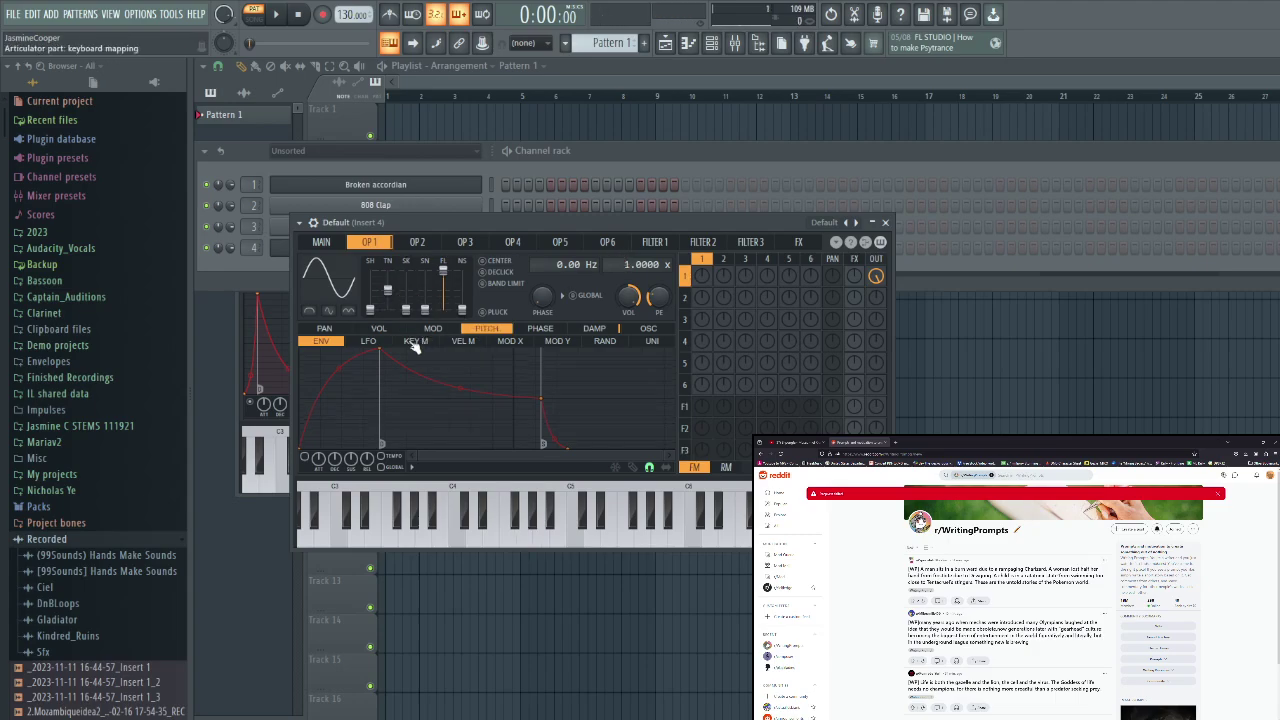
left_click(463, 342)
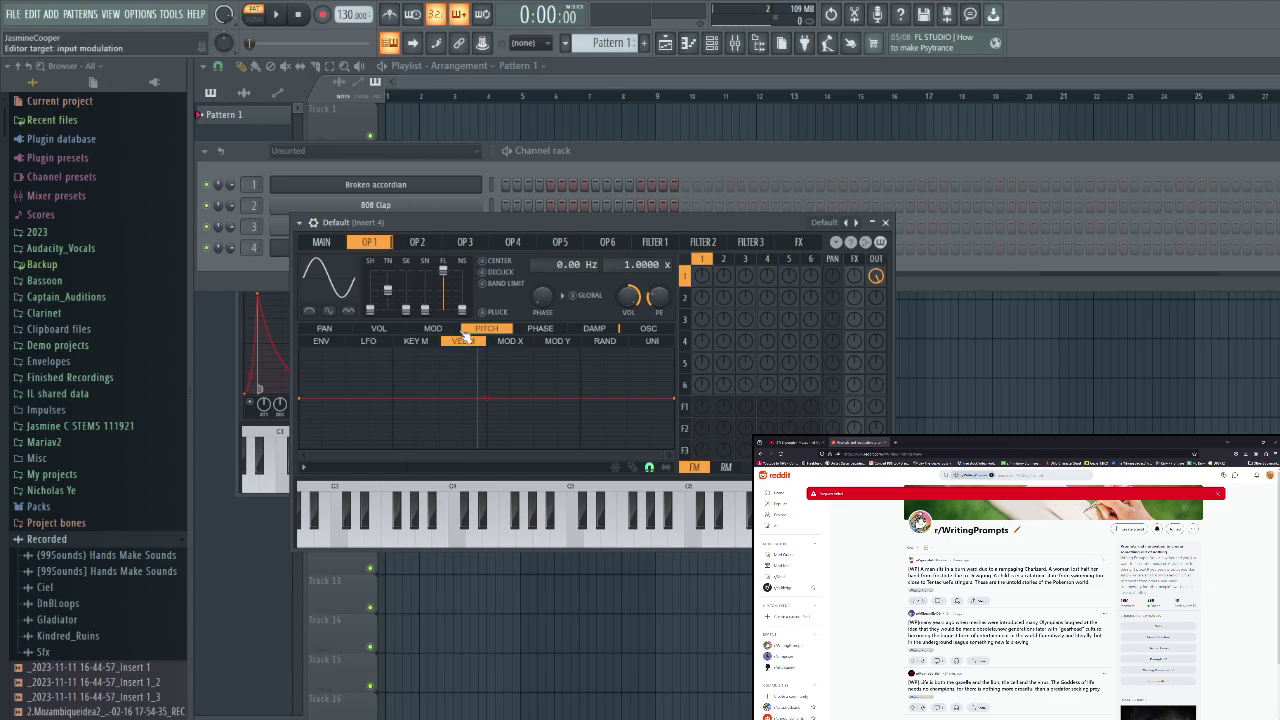
key("h")
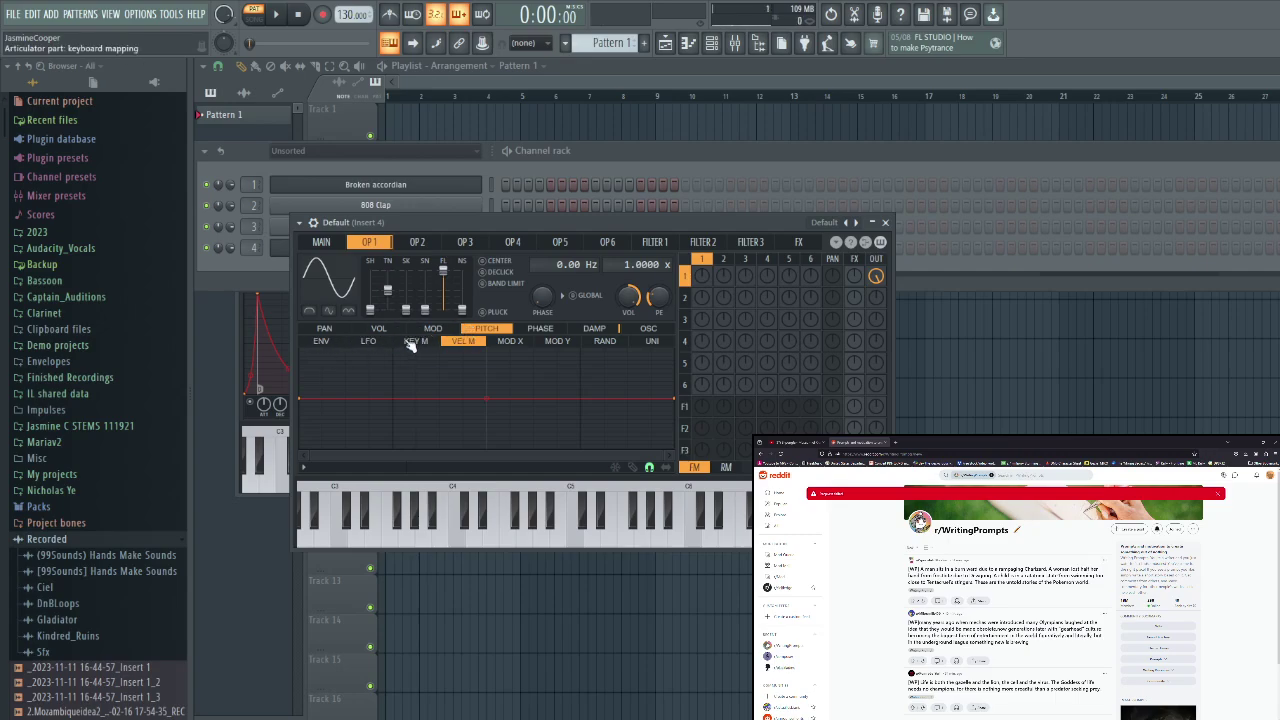
left_click(321, 341)
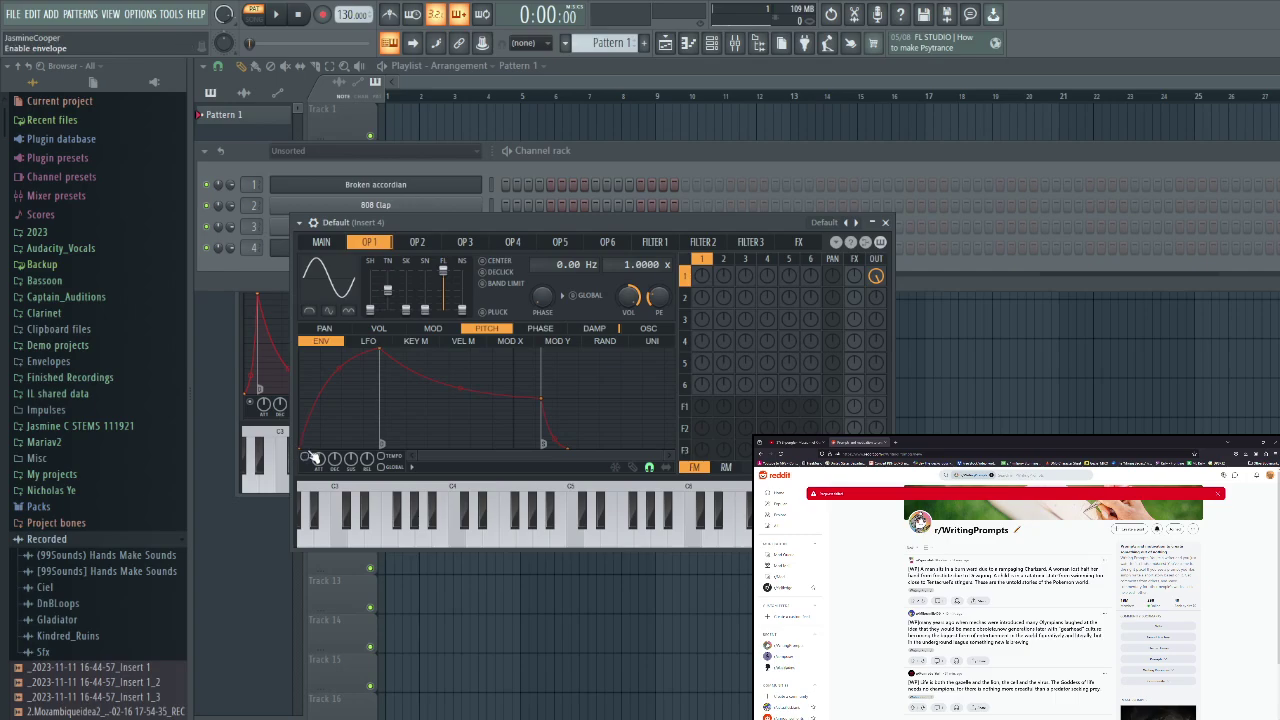
left_click(313, 457)
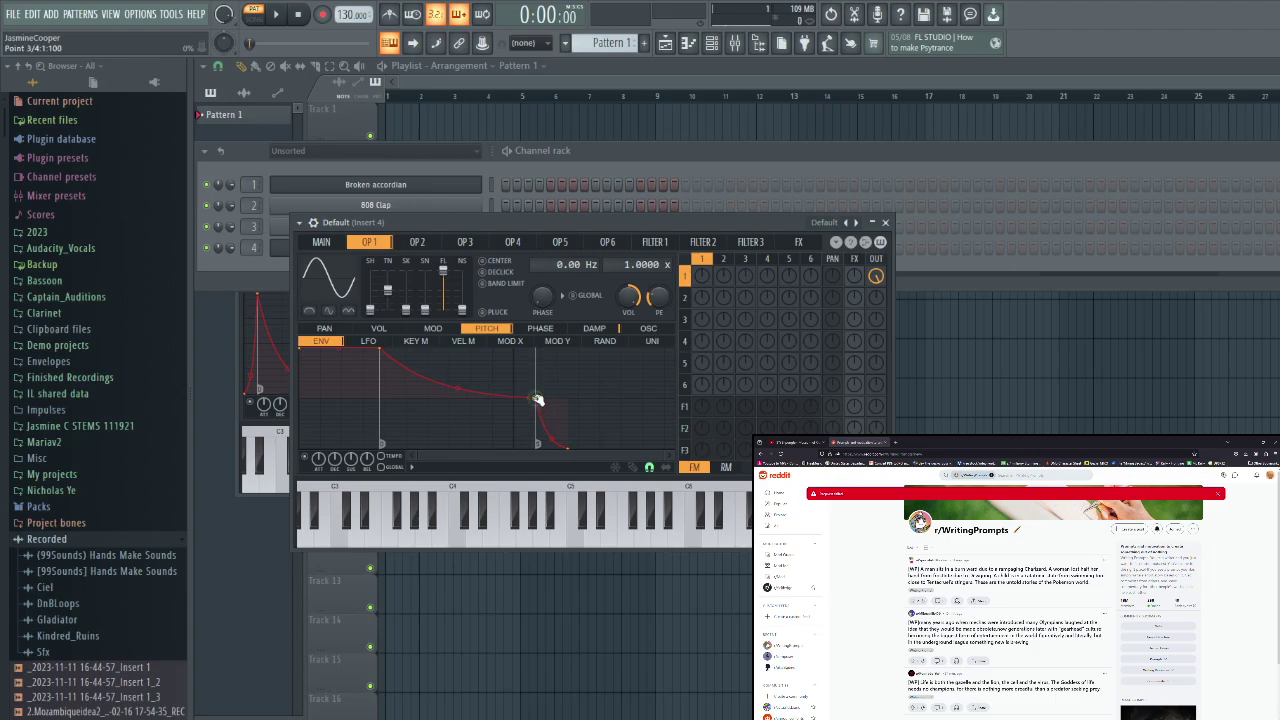
Reshape operator 1's pitch envelope by lengthening its hold and decay stages and flattening the release at the centre line
left_click_drag(539, 400, 567, 398)
left_click_drag(569, 449, 664, 399)
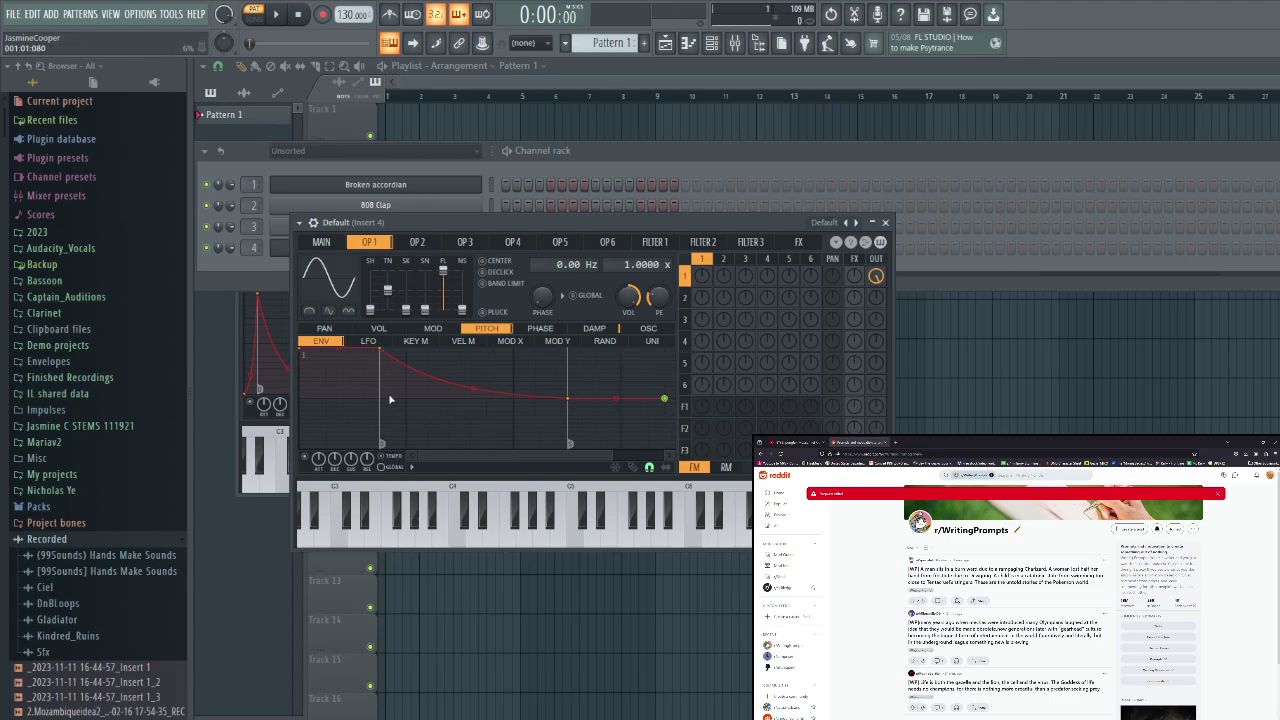
left_click_drag(381, 349, 488, 349)
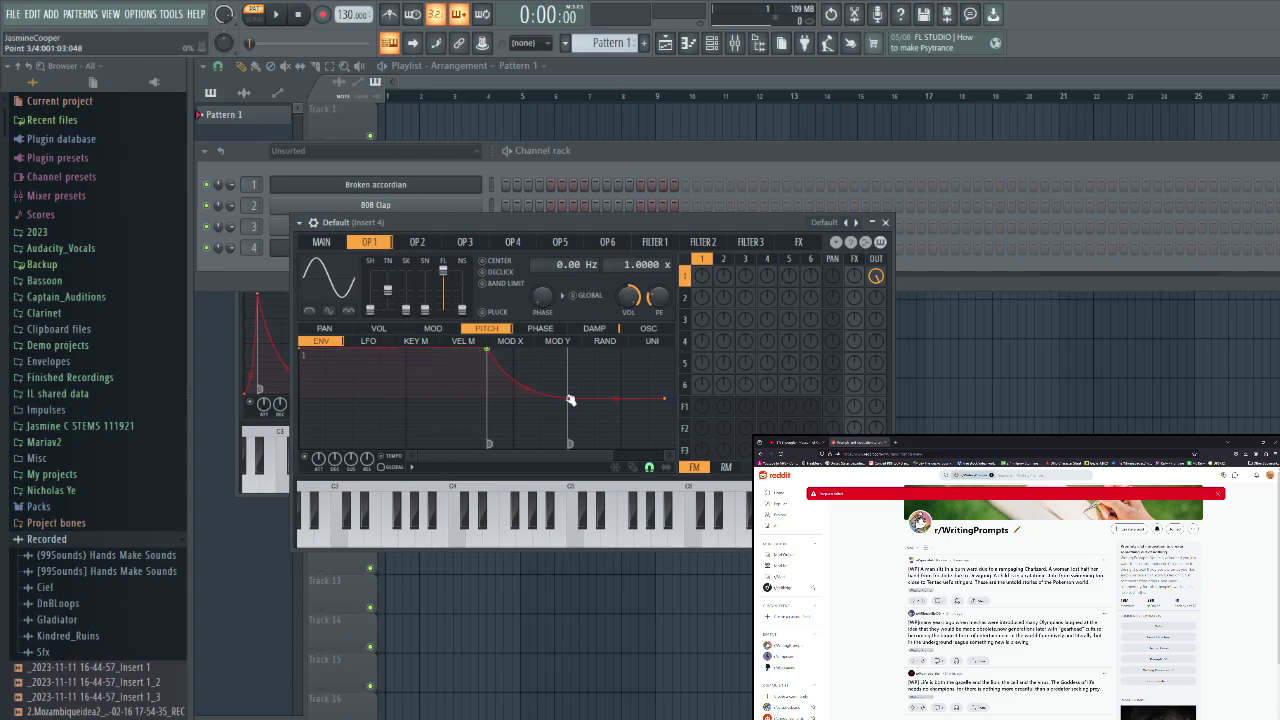
left_click_drag(567, 398, 519, 398)
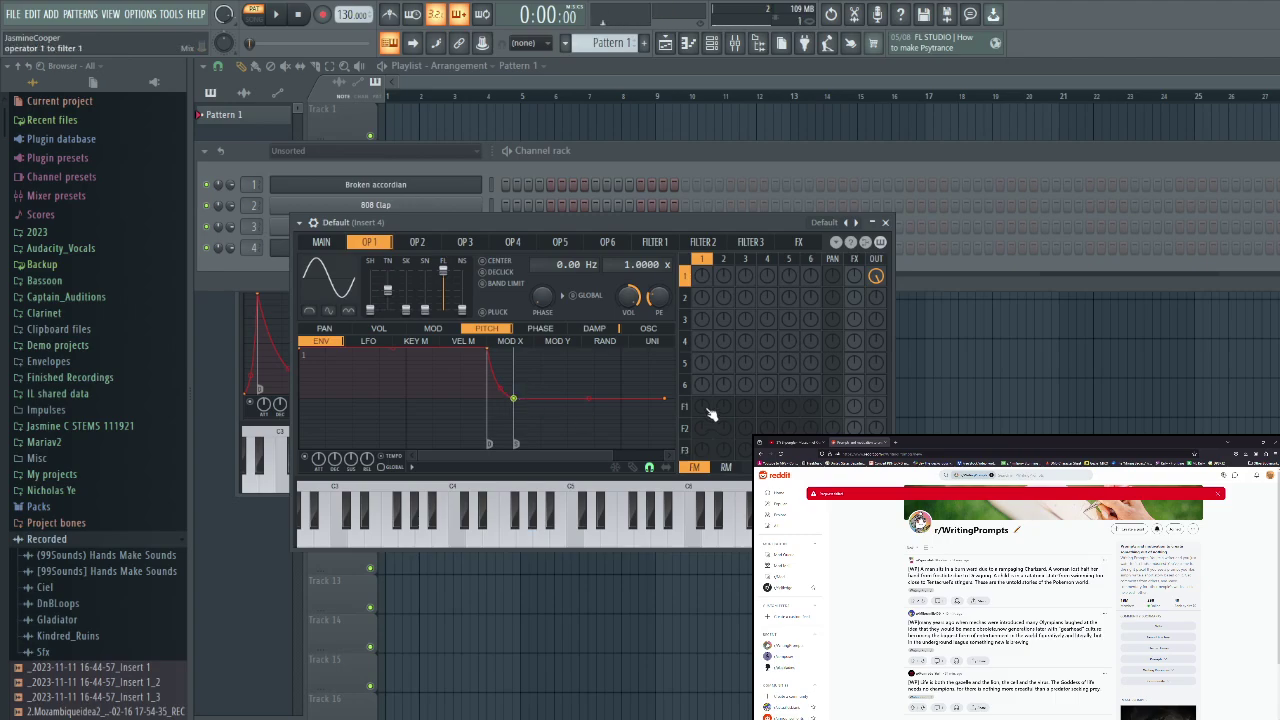
left_click_drag(514, 399, 594, 398)
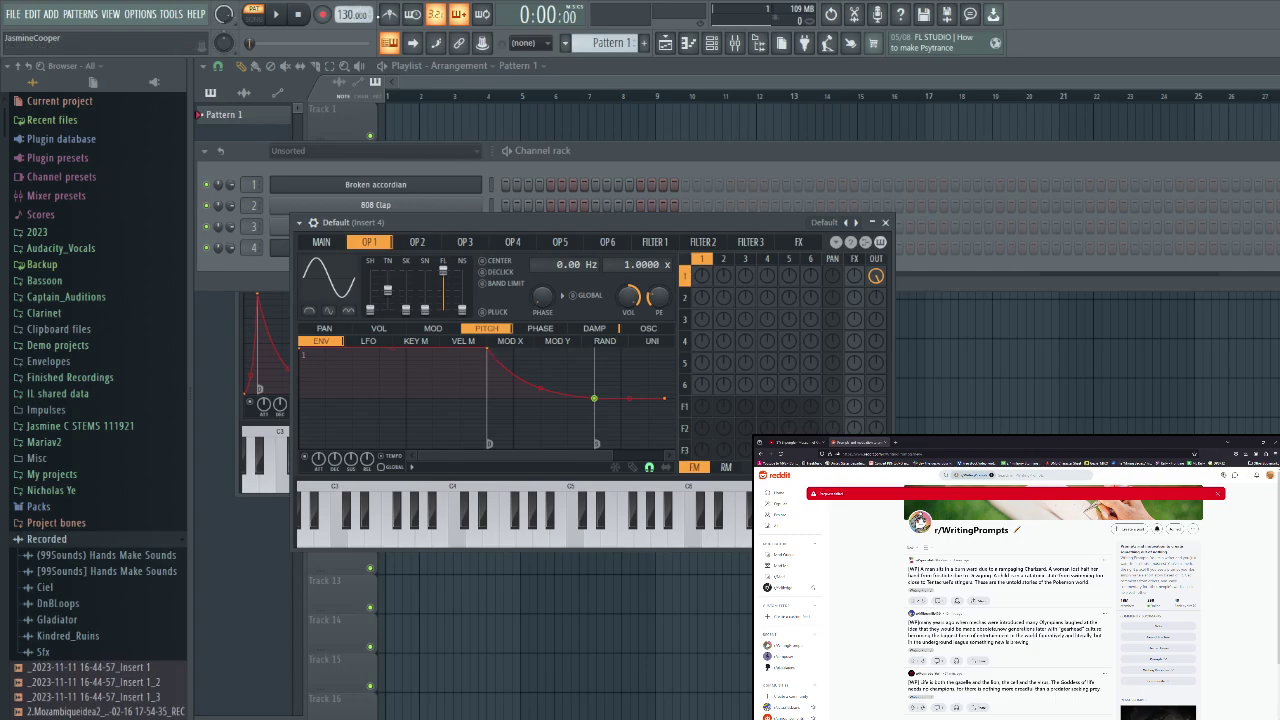
Turn on the metronome and set the project tempo to 66 BPM with tap tempo
key("space")
key("space")
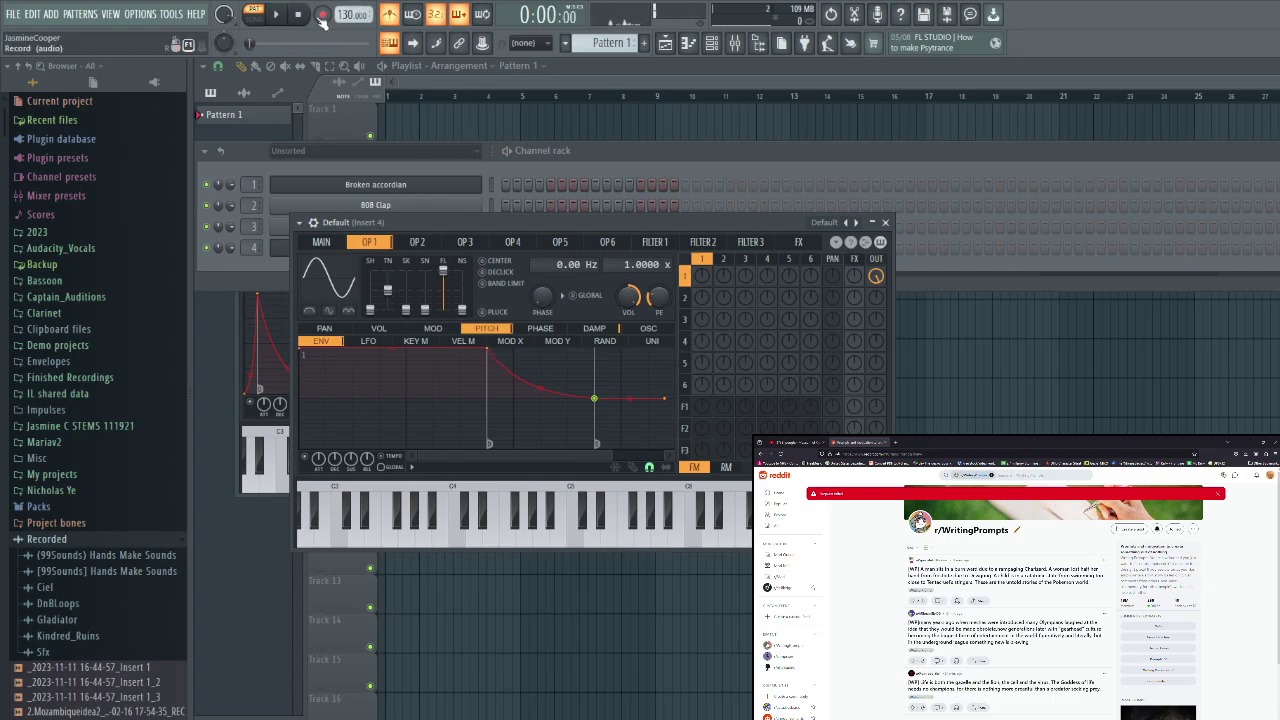
right_click(350, 18)
left_click(519, 30)
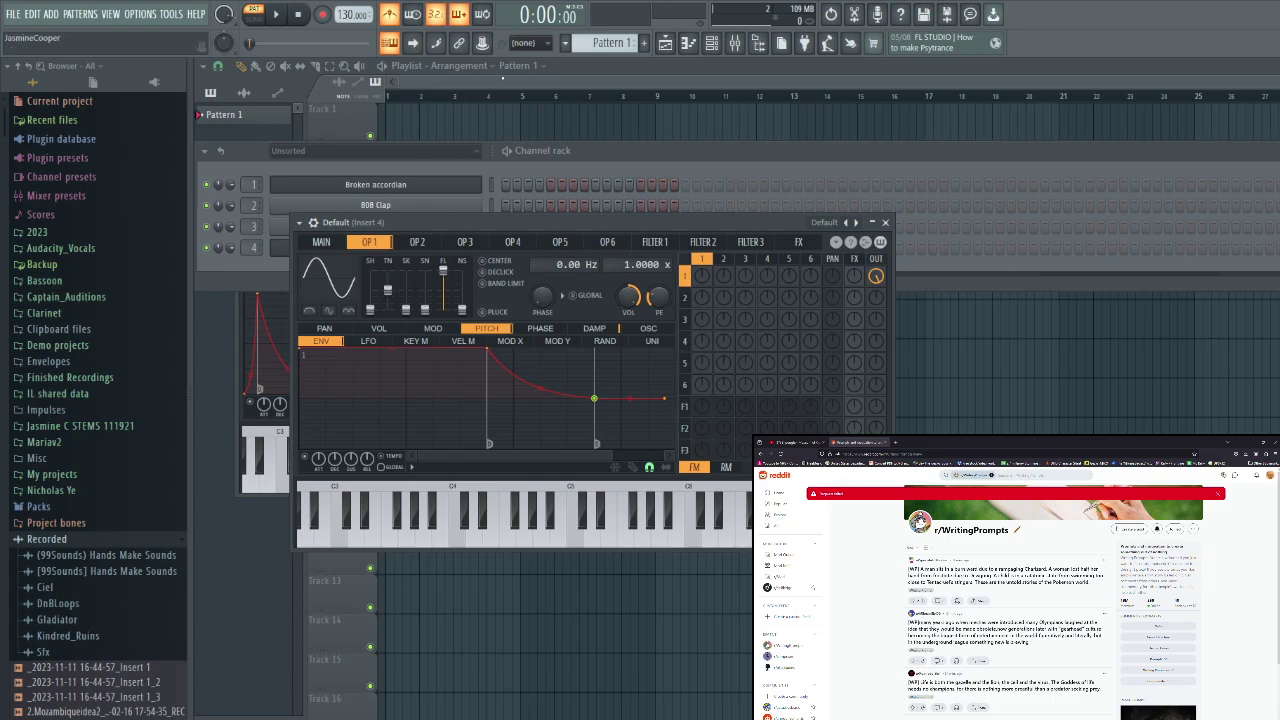
left_click(700, 347)
left_click(700, 347)
left_click(700, 347)
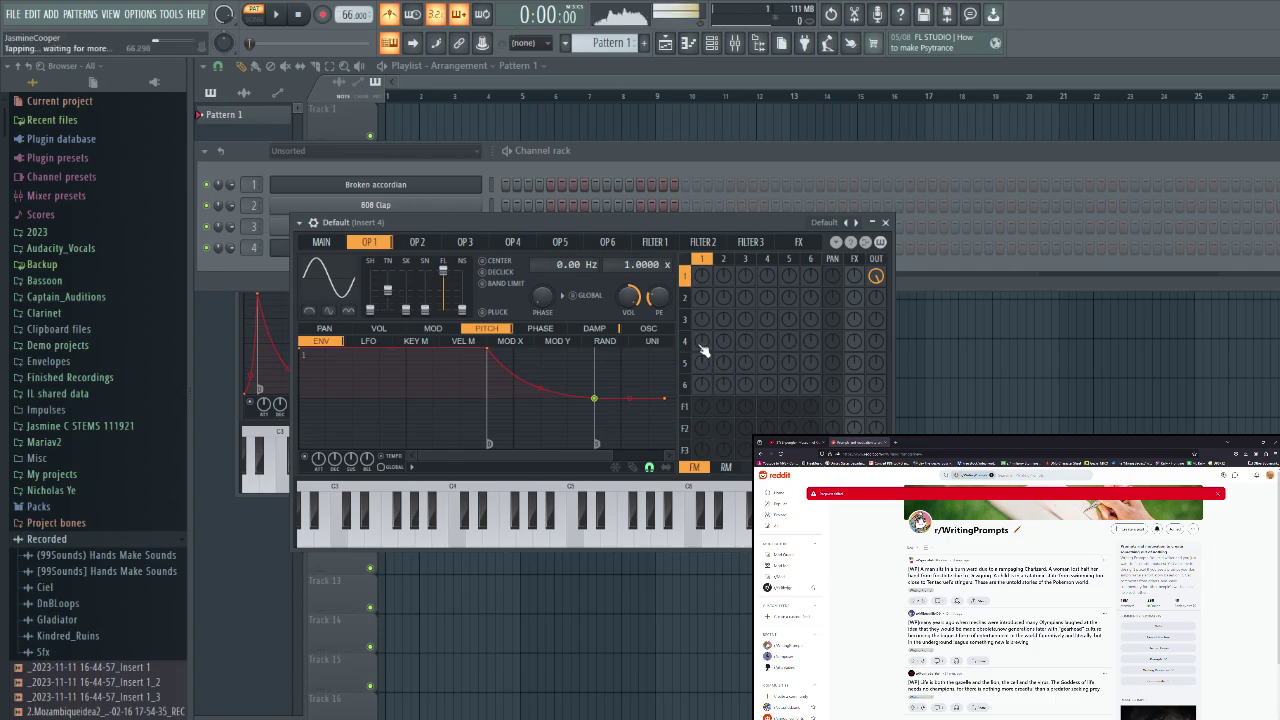
left_click(715, 287)
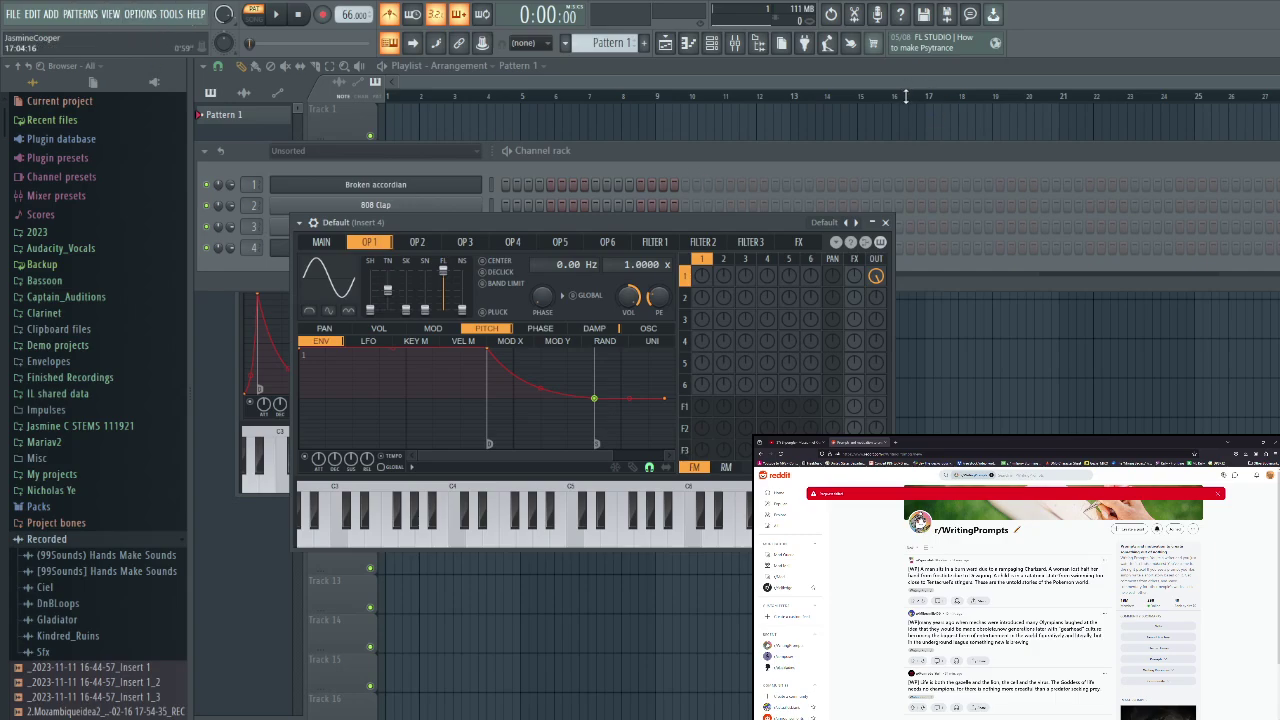
Audition the pitch envelope by playing single notes, including B4 and G#4
key("m")
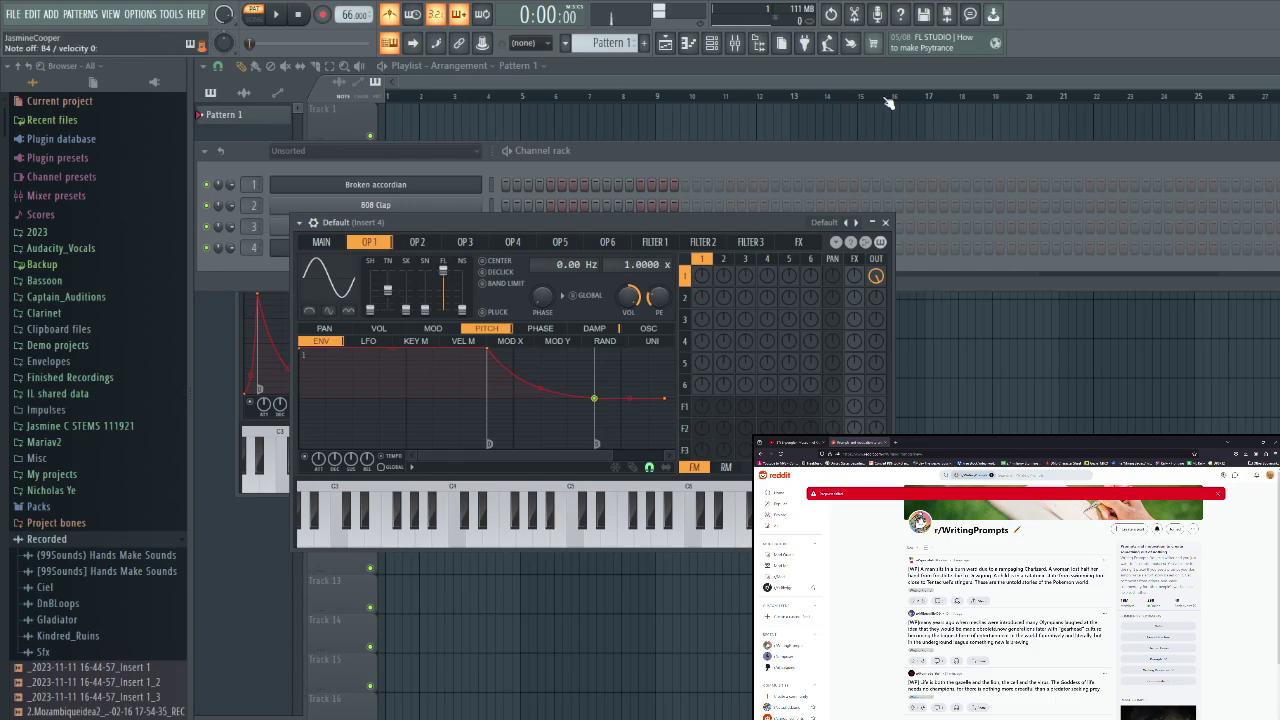
key("b")
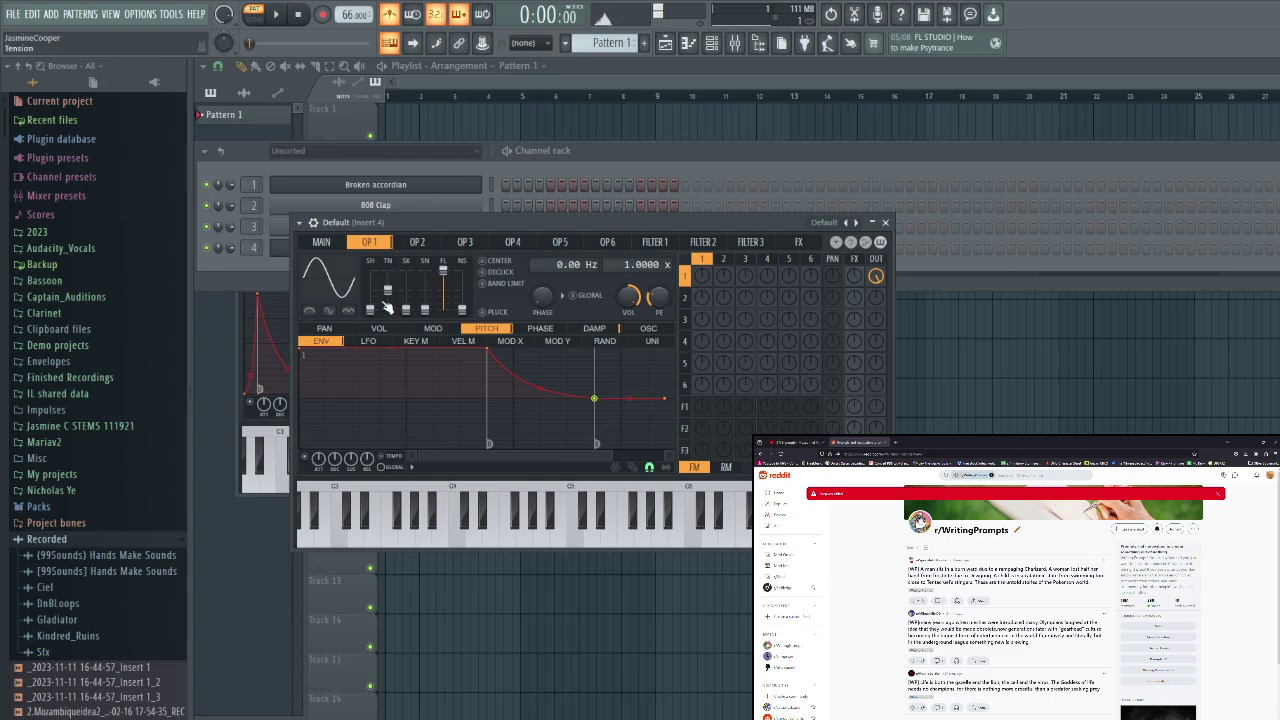
key("n")
key("h")
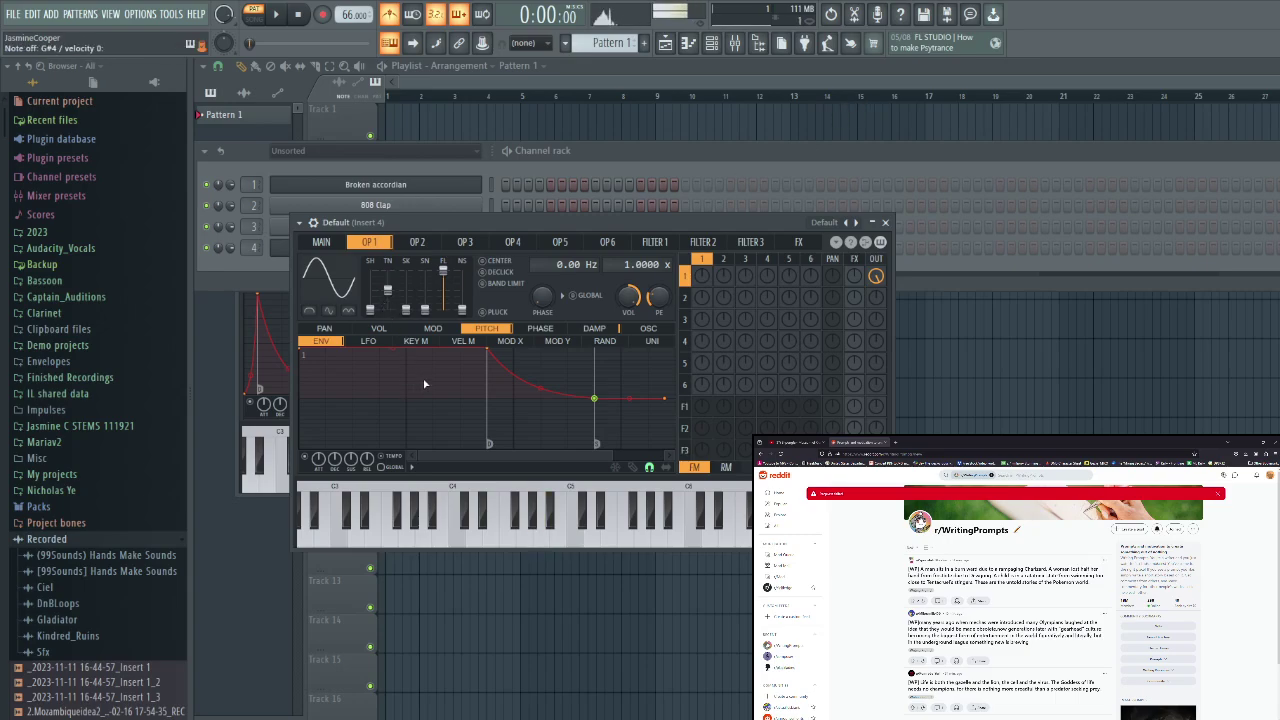
Stretch operator 1's pitch envelope by delaying the decay start, moving the sustain point to 002:01:000 and extending the release
left_click_drag(475, 456, 559, 456)
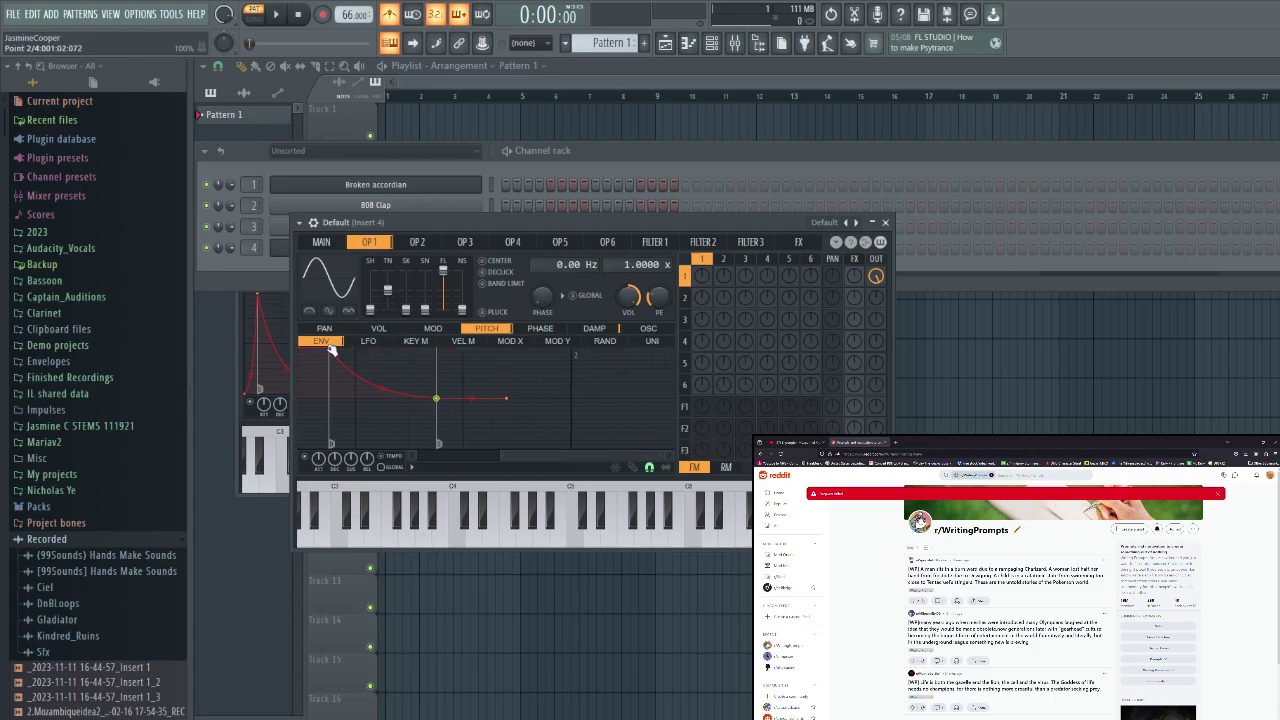
left_click_drag(331, 349, 471, 350)
left_click_drag(508, 399, 673, 399)
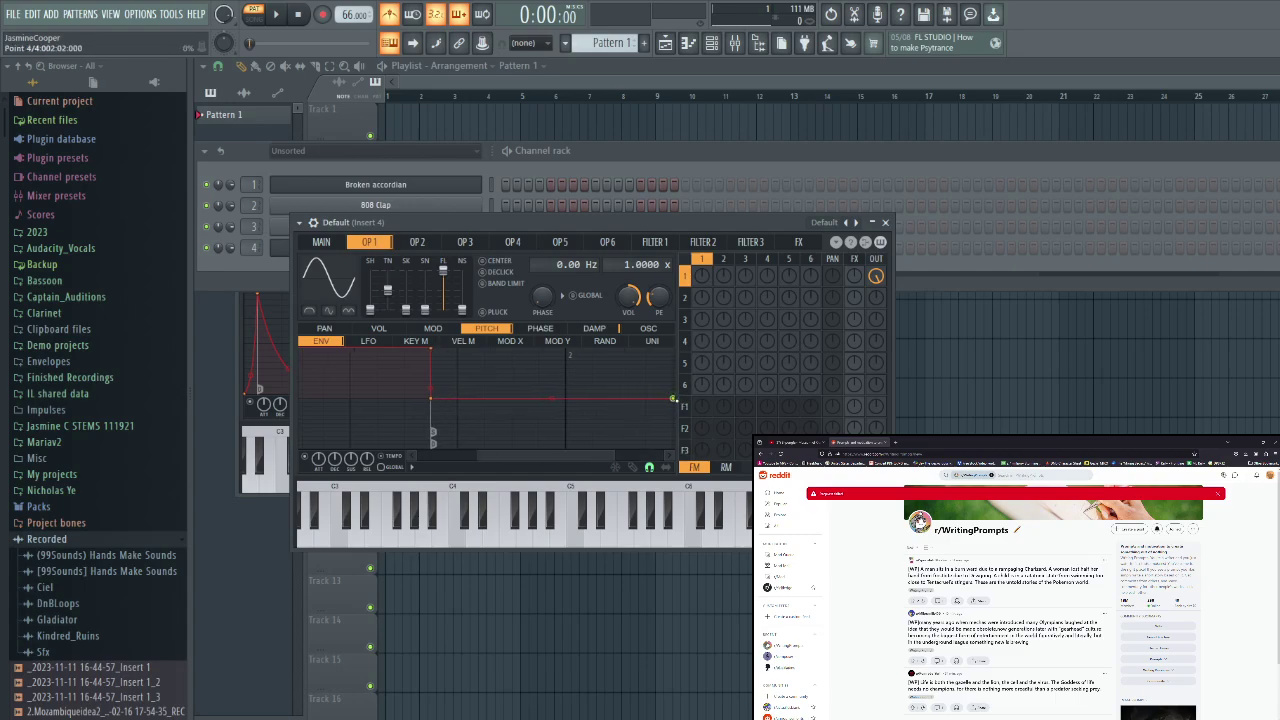
left_click_drag(432, 399, 563, 395)
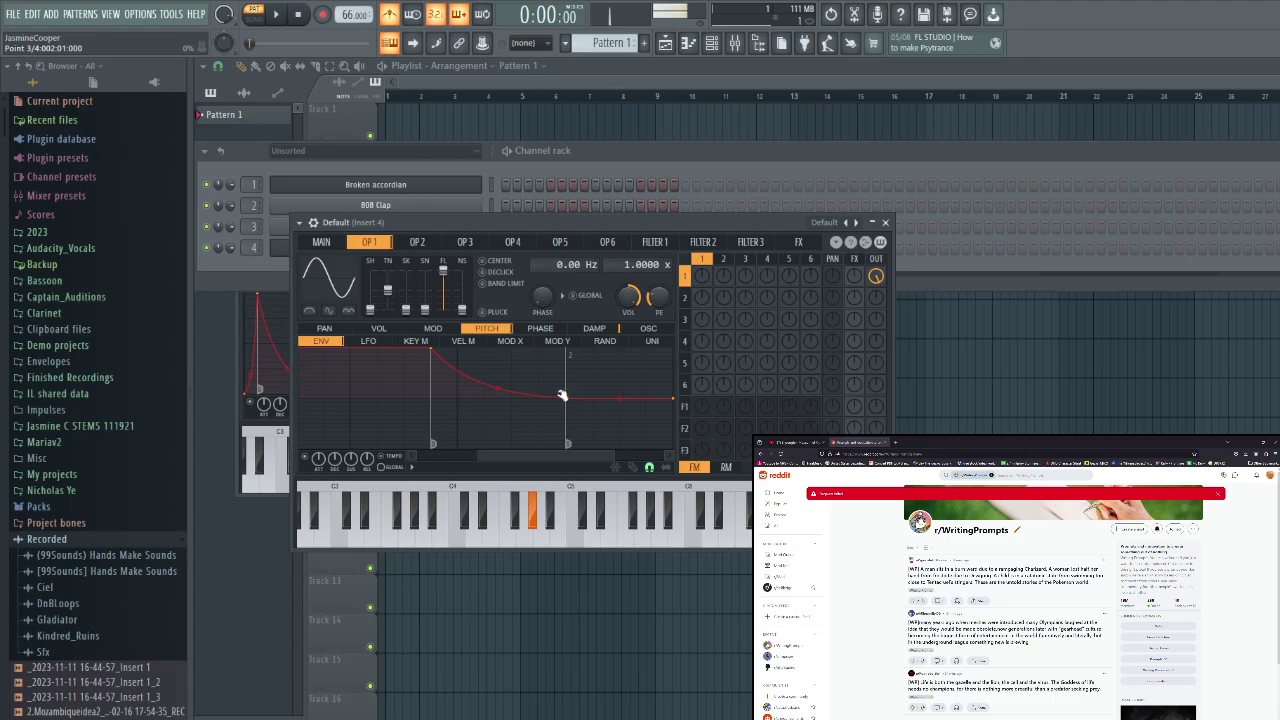
left_click_drag(480, 455, 400, 455)
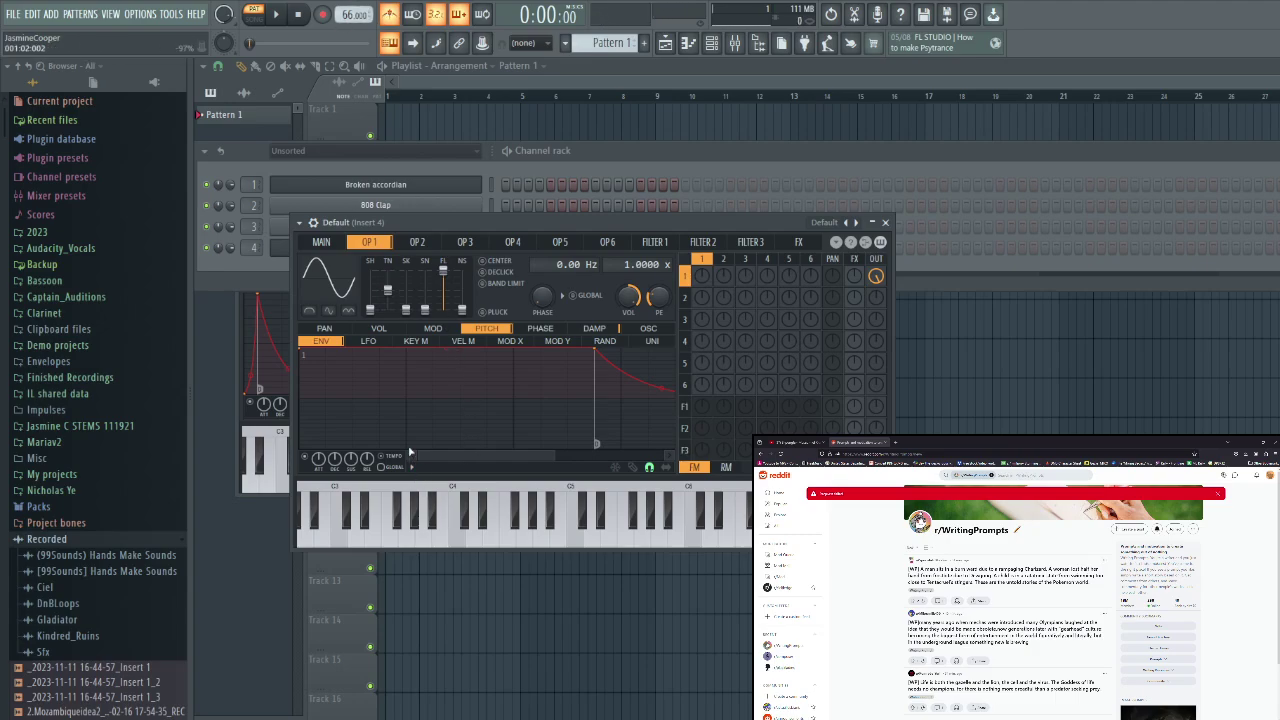
Move the decay start of operator 1's pitch envelope earlier and place the sustain point at 001:04:000
key("space")
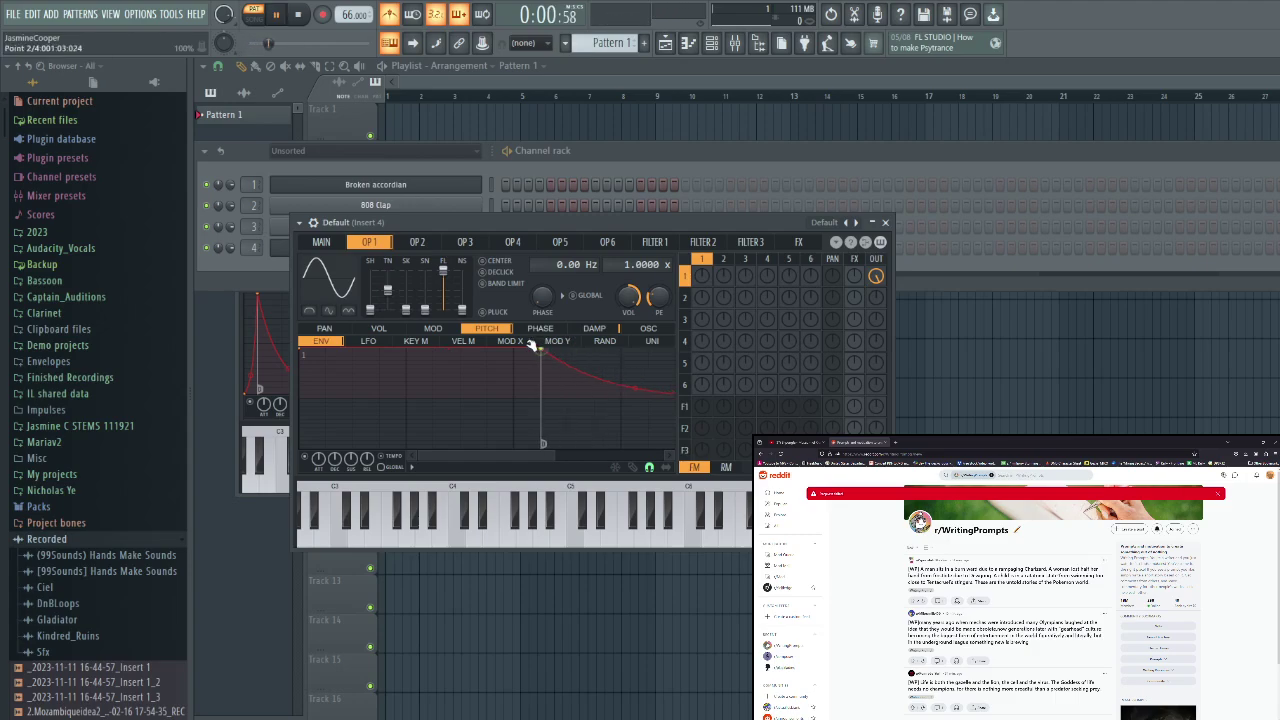
left_click_drag(597, 349, 514, 349)
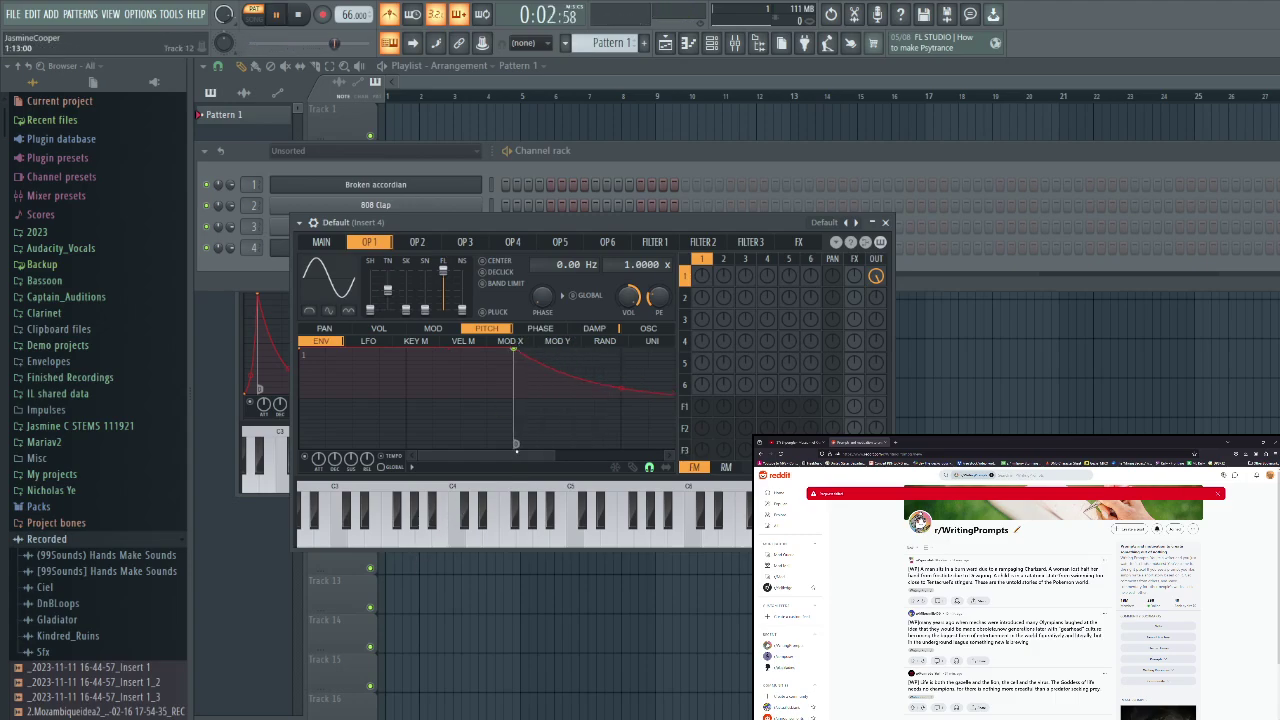
left_click_drag(502, 455, 563, 455)
key("space")
left_click_drag(564, 400, 456, 400)
Shorten the decay and release stages of operator 1's pitch envelope and switch the envelope off
key("g")
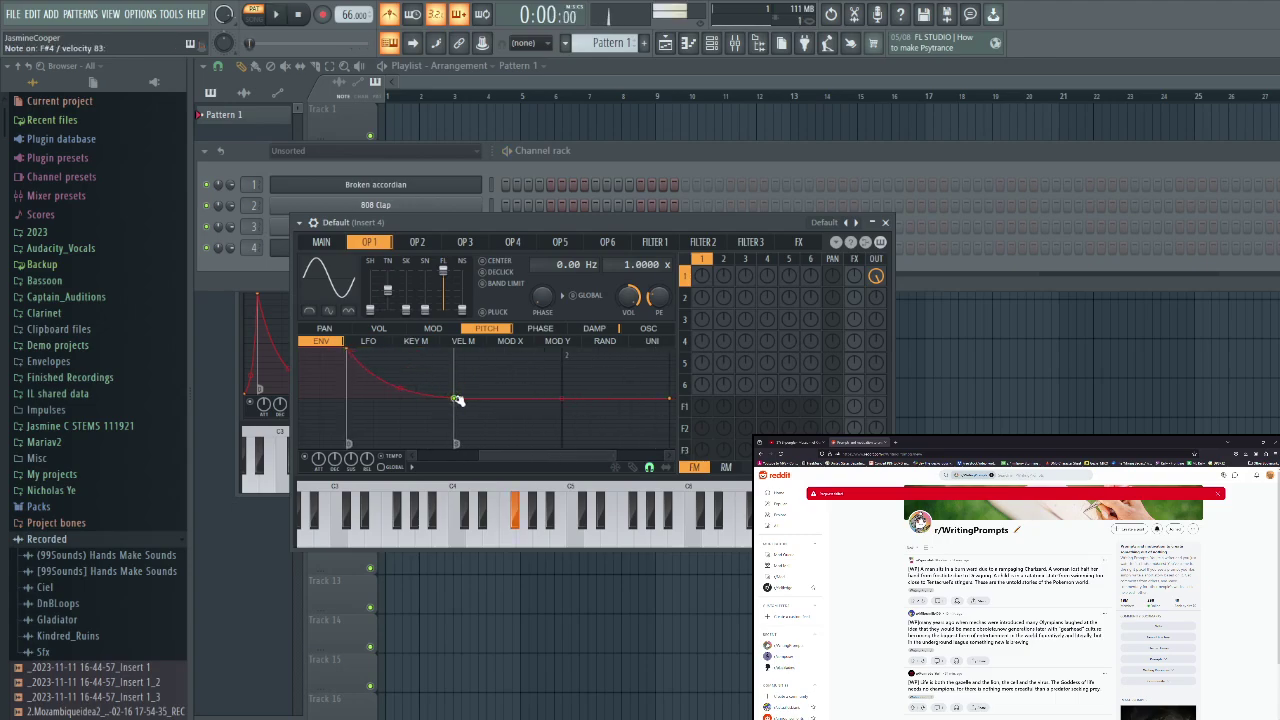
key("j")
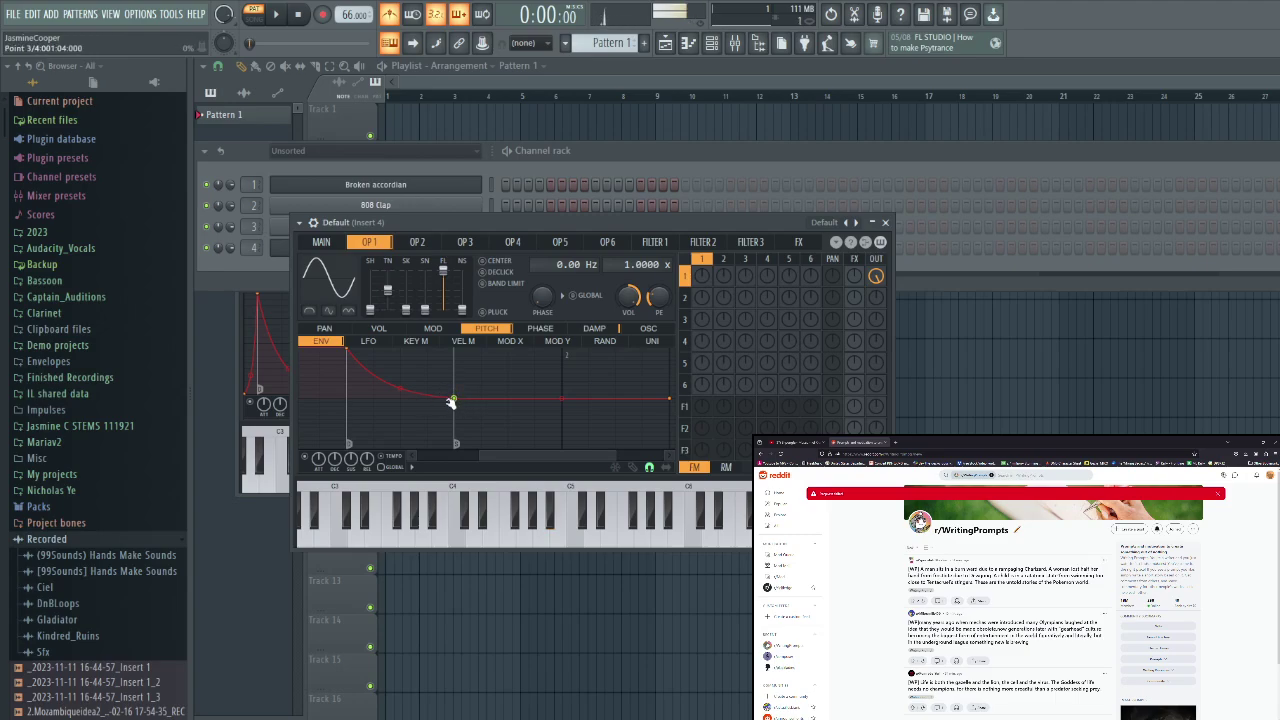
left_click_drag(455, 400, 376, 400)
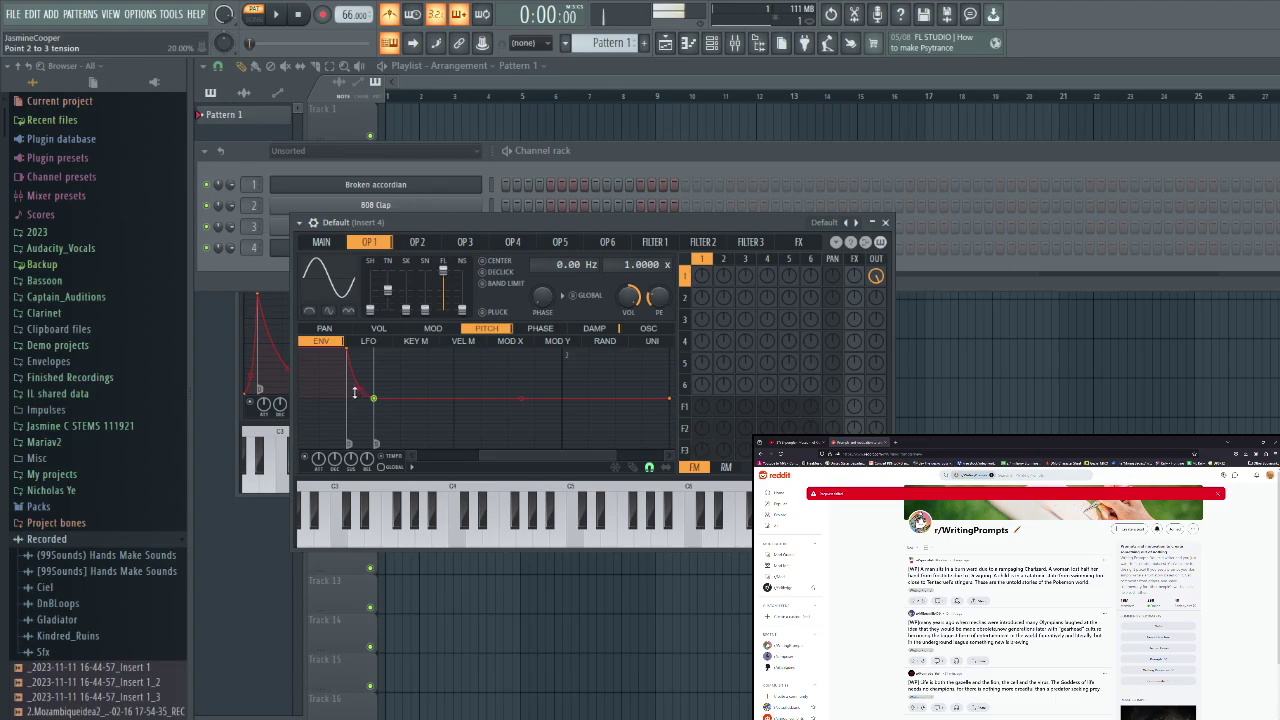
left_click_drag(669, 398, 427, 398)
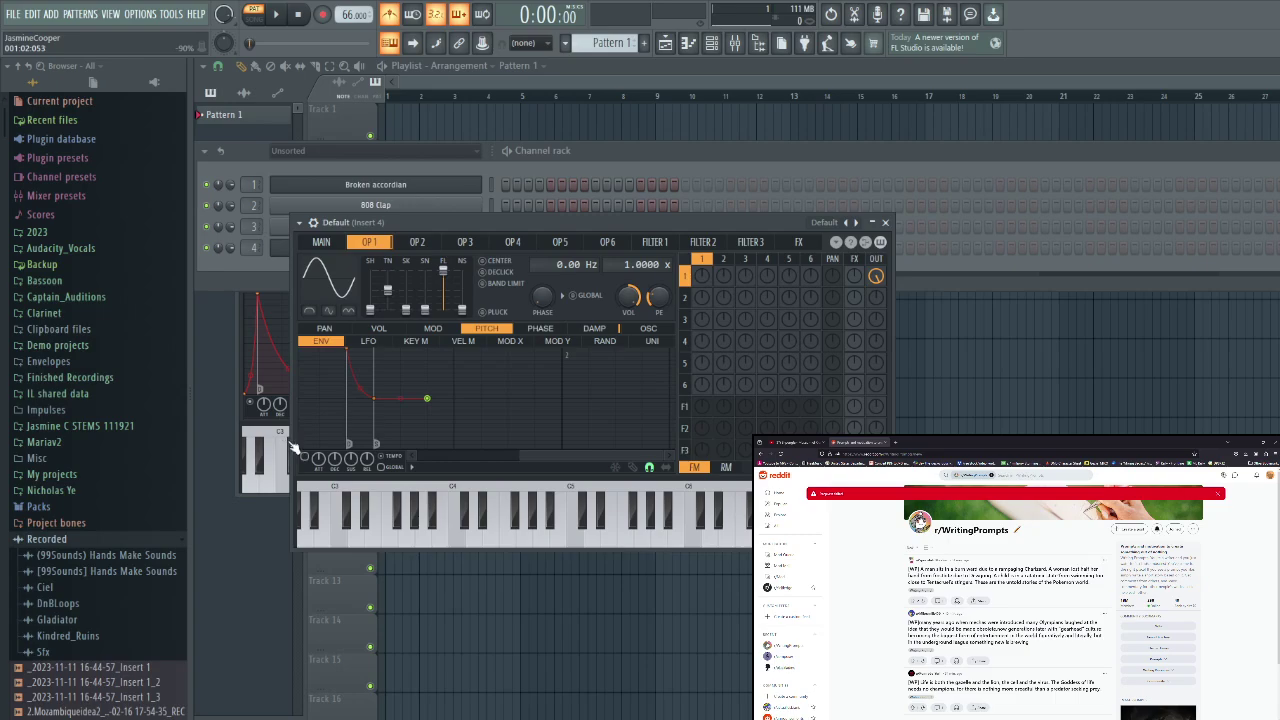
Audition the patch without the pitch envelope by playing notes such as G#4 and G4
key("d")
key("h")
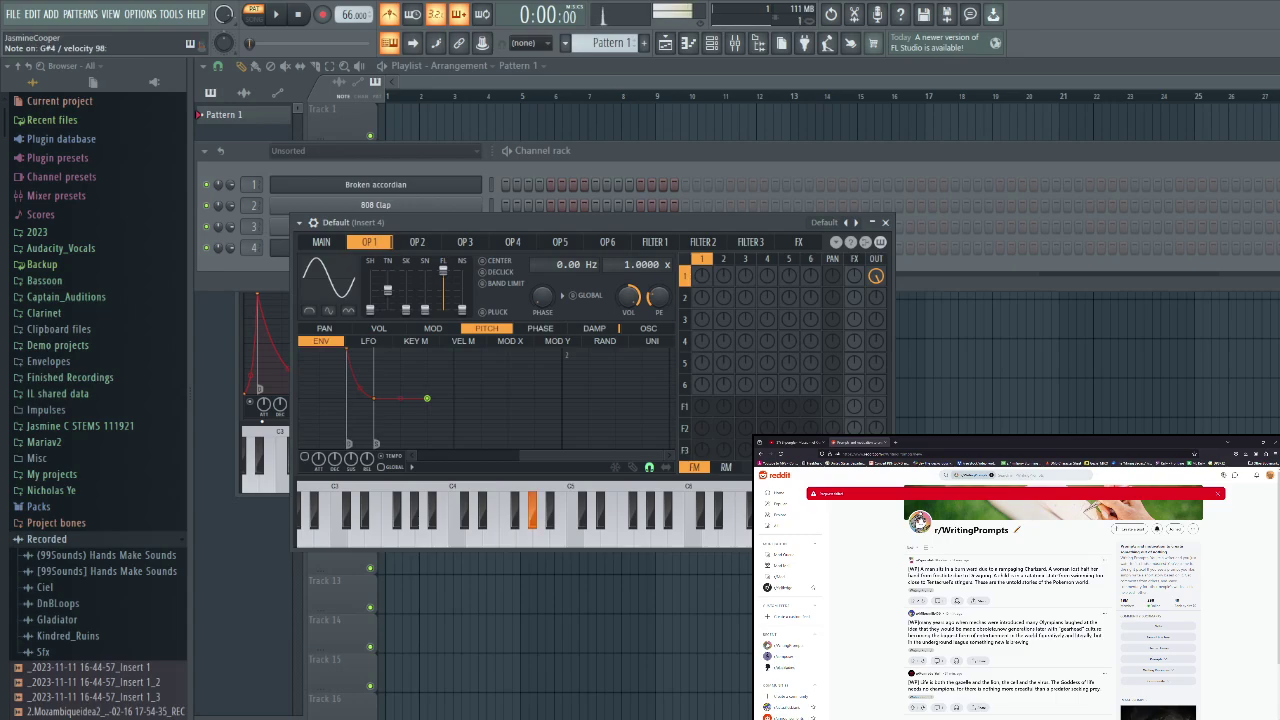
key("b")
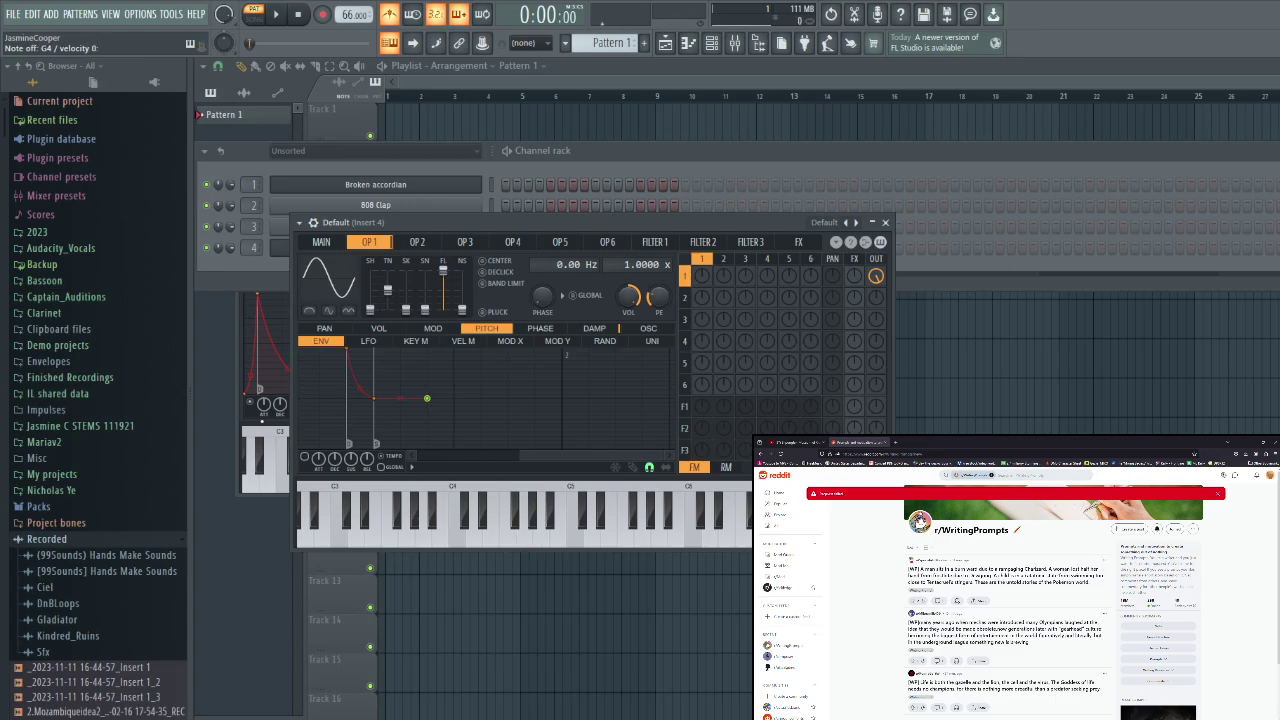
key("h")
key("b")
left_click_drag(587, 458, 331, 450)
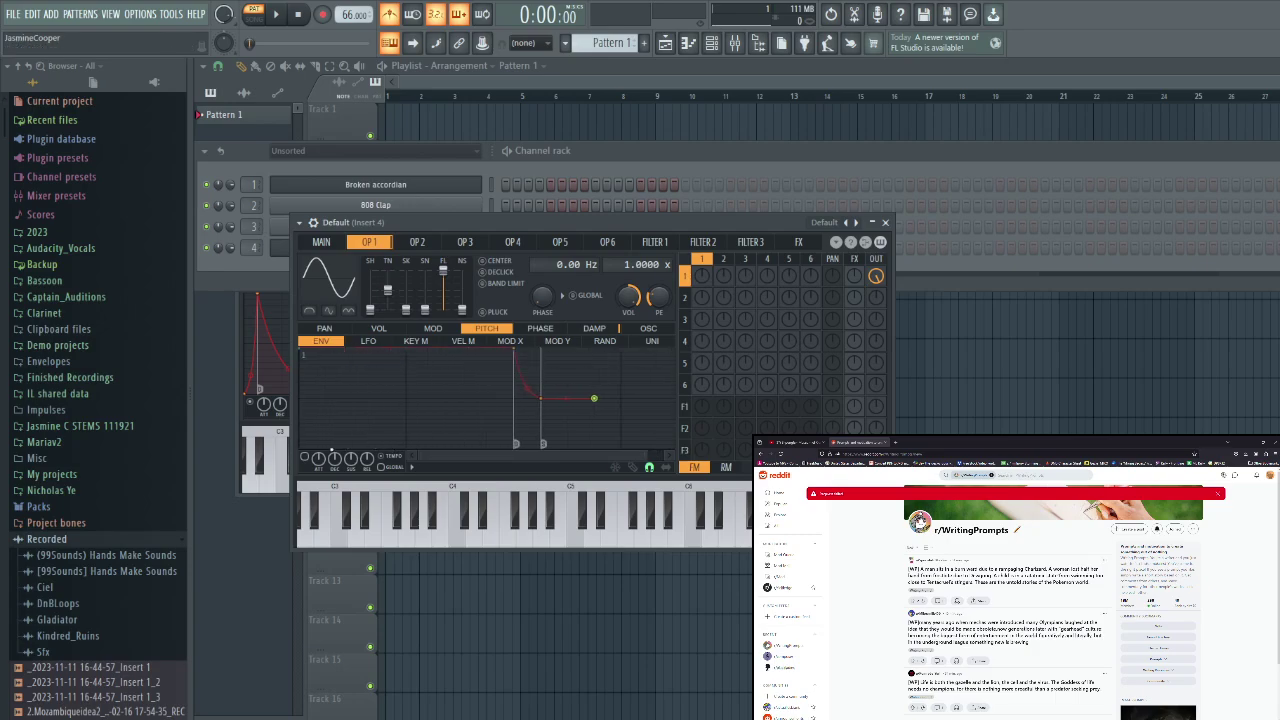
key("h")
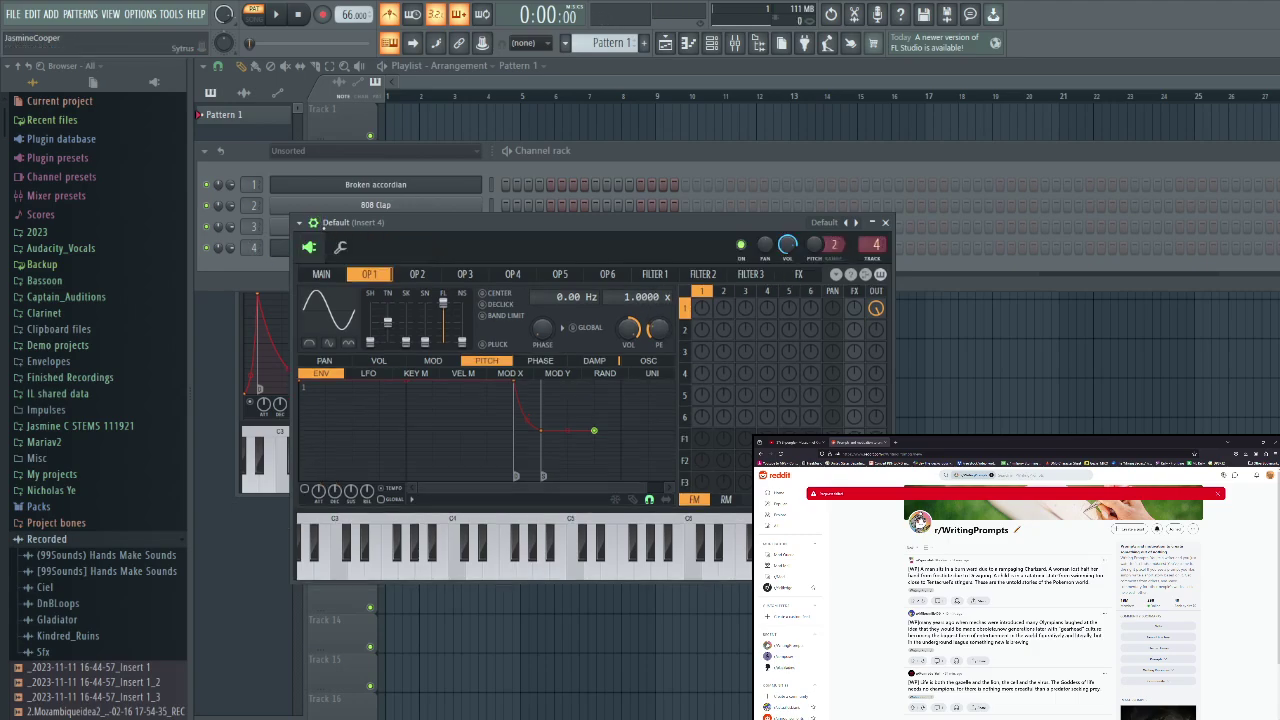
Try portamento and the arpeggiator's slide option in the Sytrus channel's miscellaneous settings, and switch slide back off
left_click(313, 222)
key("h")
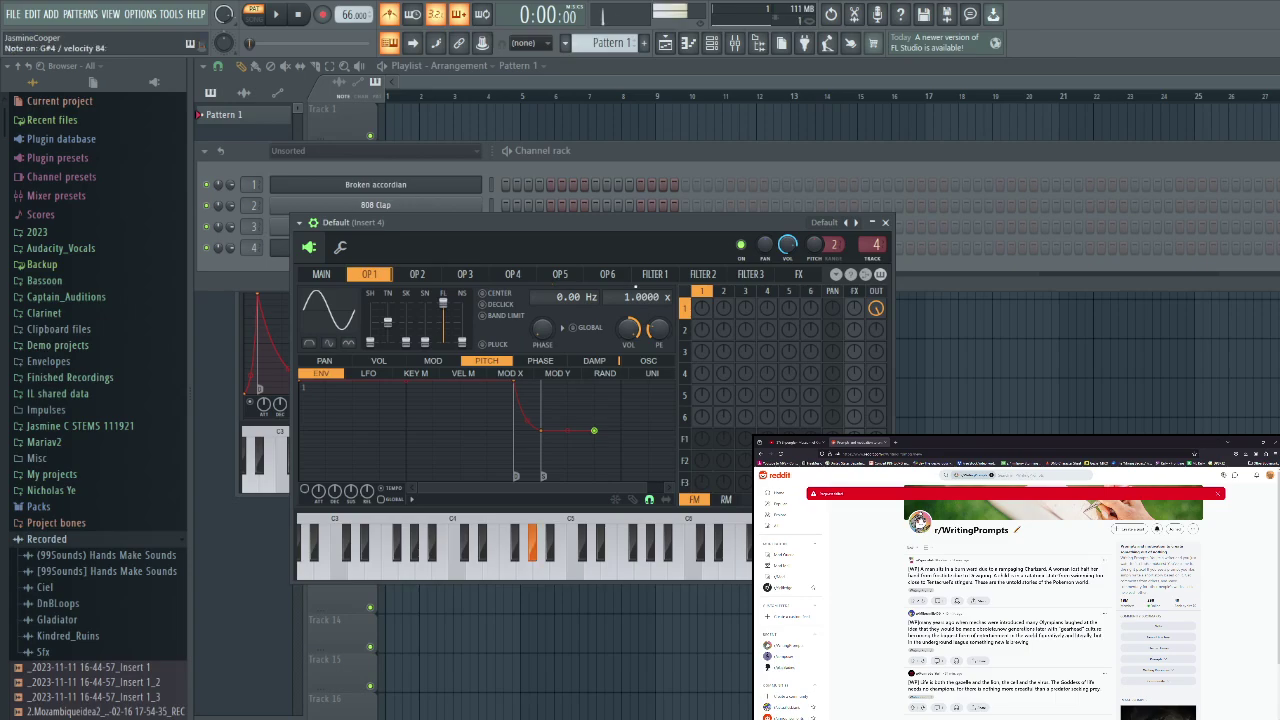
left_click(341, 247)
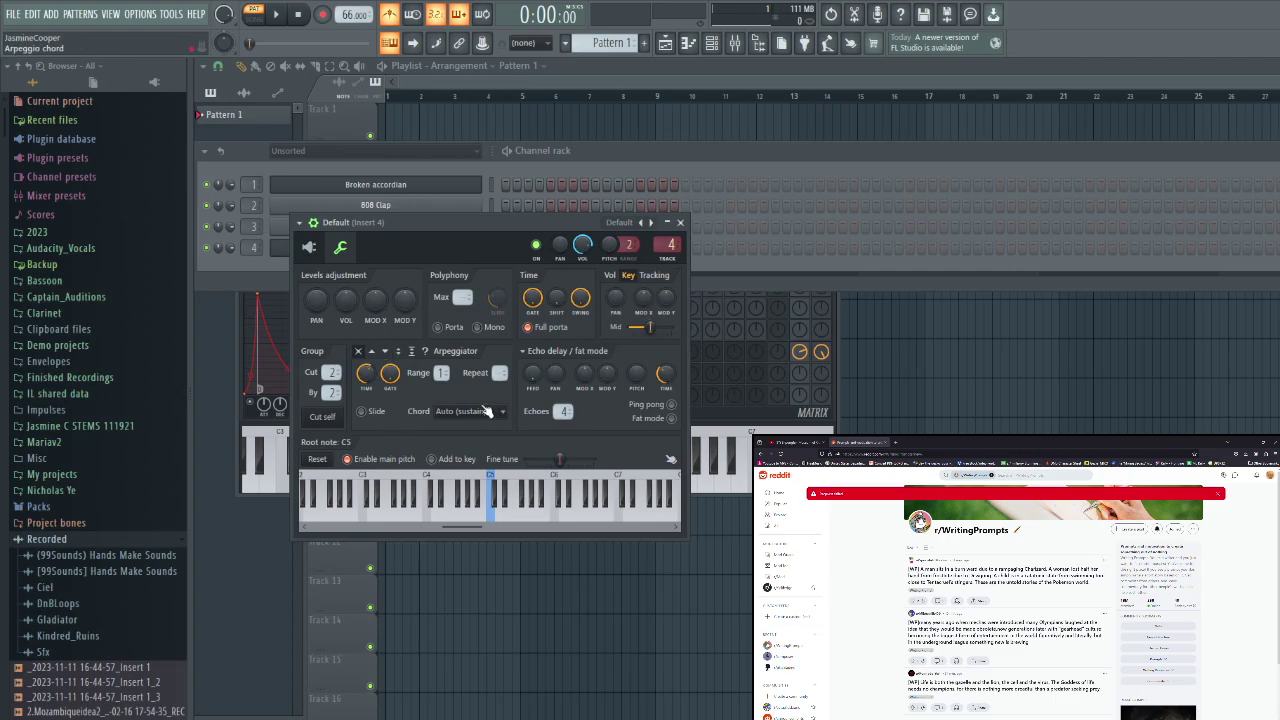
left_click(362, 411)
left_click(450, 329)
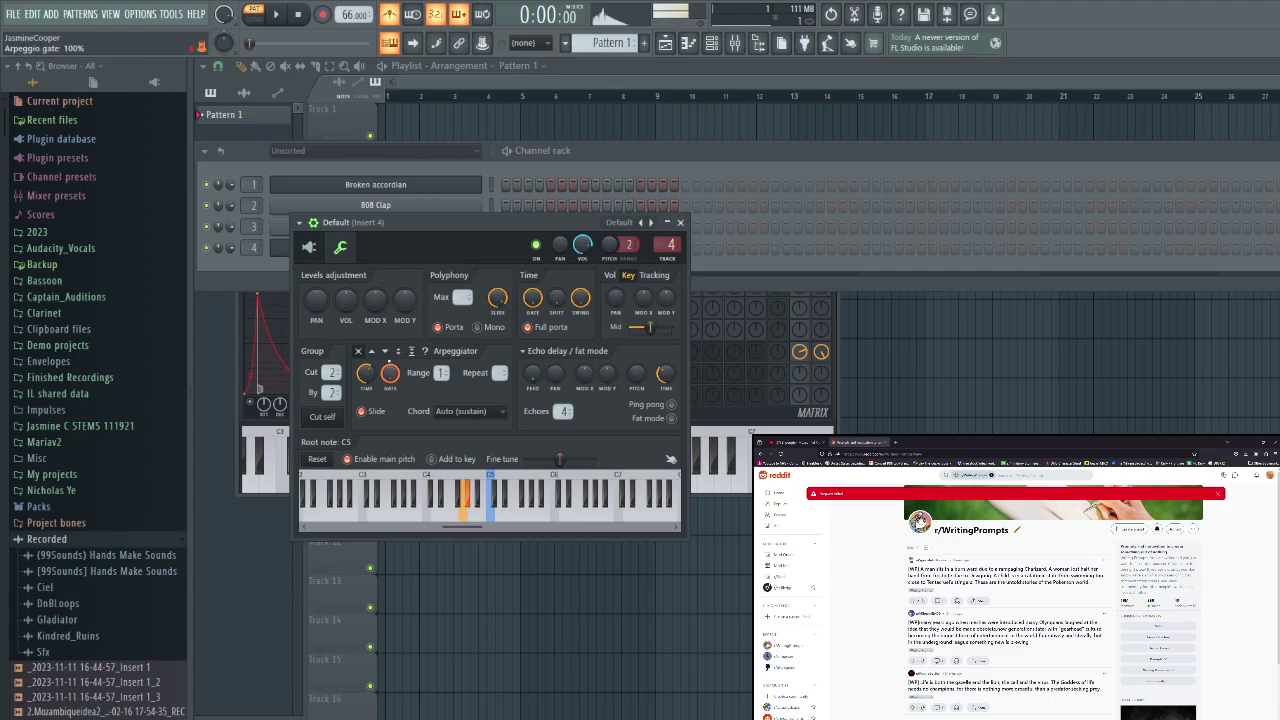
left_click(362, 413)
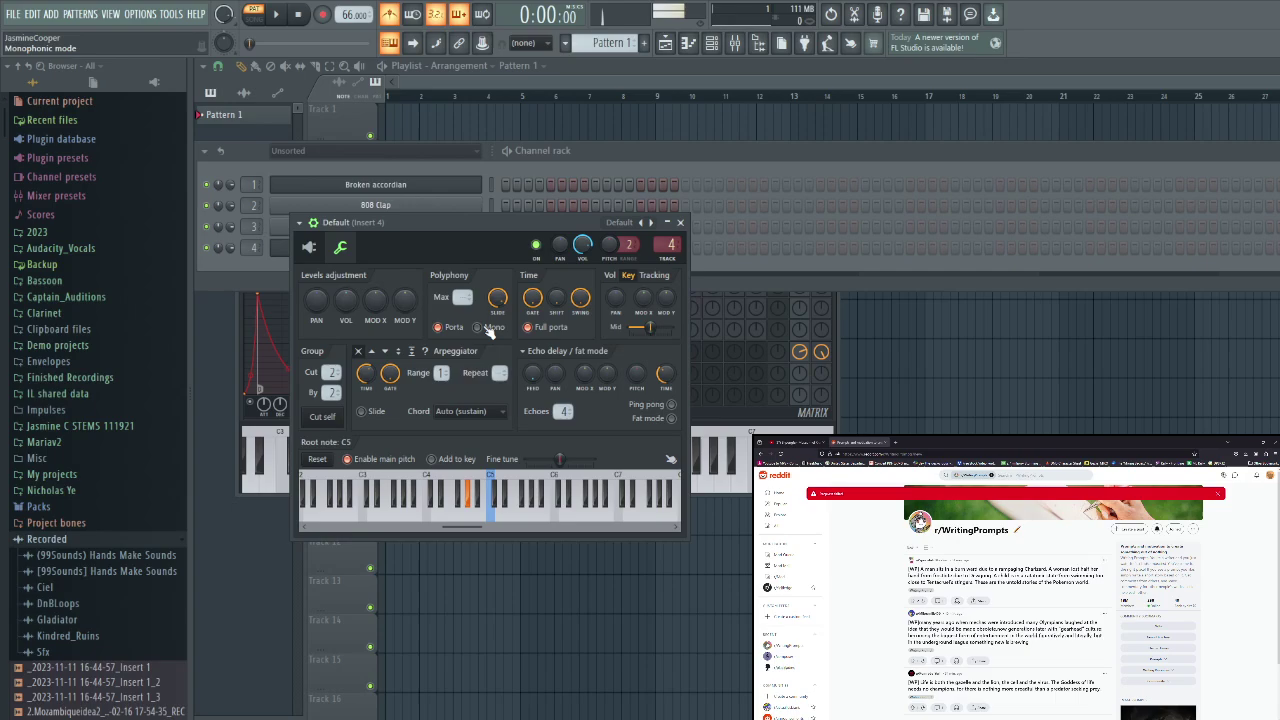
Set the channel's maximum polyphony to 2, turn portamento off and return to the Sytrus operator settings
scroll(496, 297, "up", 3)
scroll(496, 297, "down", 3)
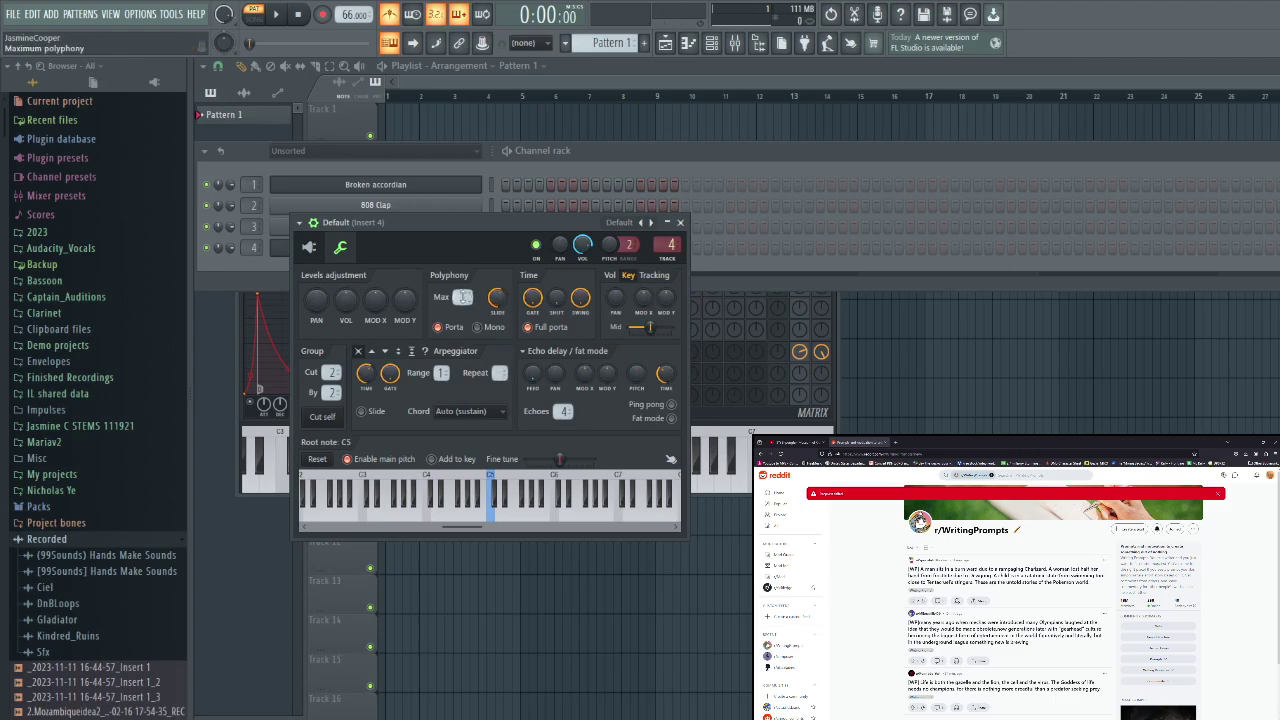
scroll(463, 298, "up", 2)
left_click(439, 328)
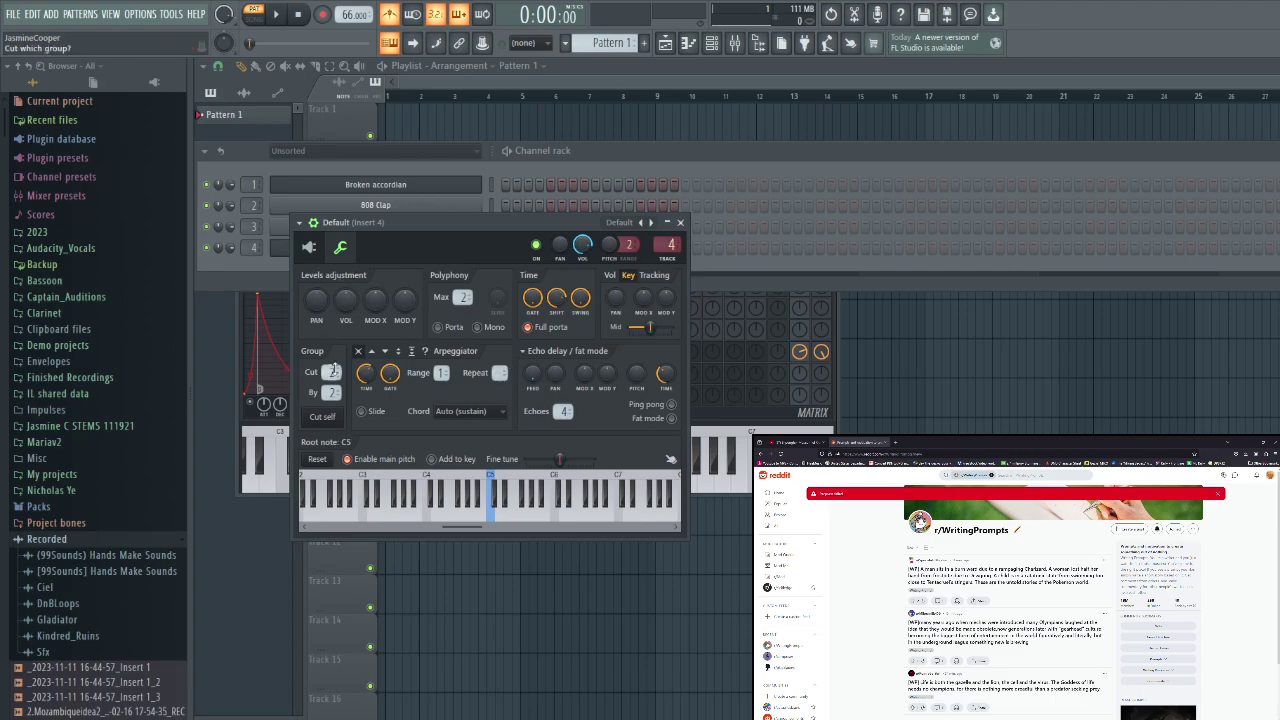
left_click(312, 252)
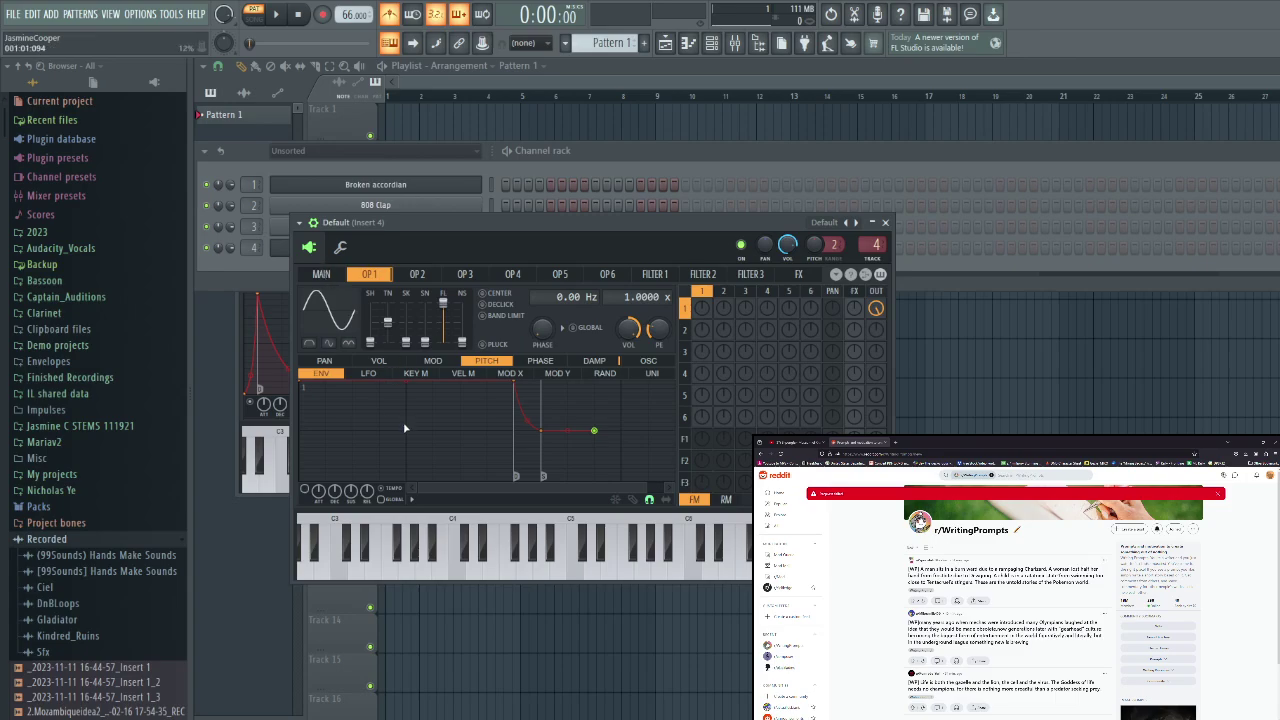
Audition the limited-polyphony patch by alternating between notes such as G#4 and G4
key("j")
key("h")
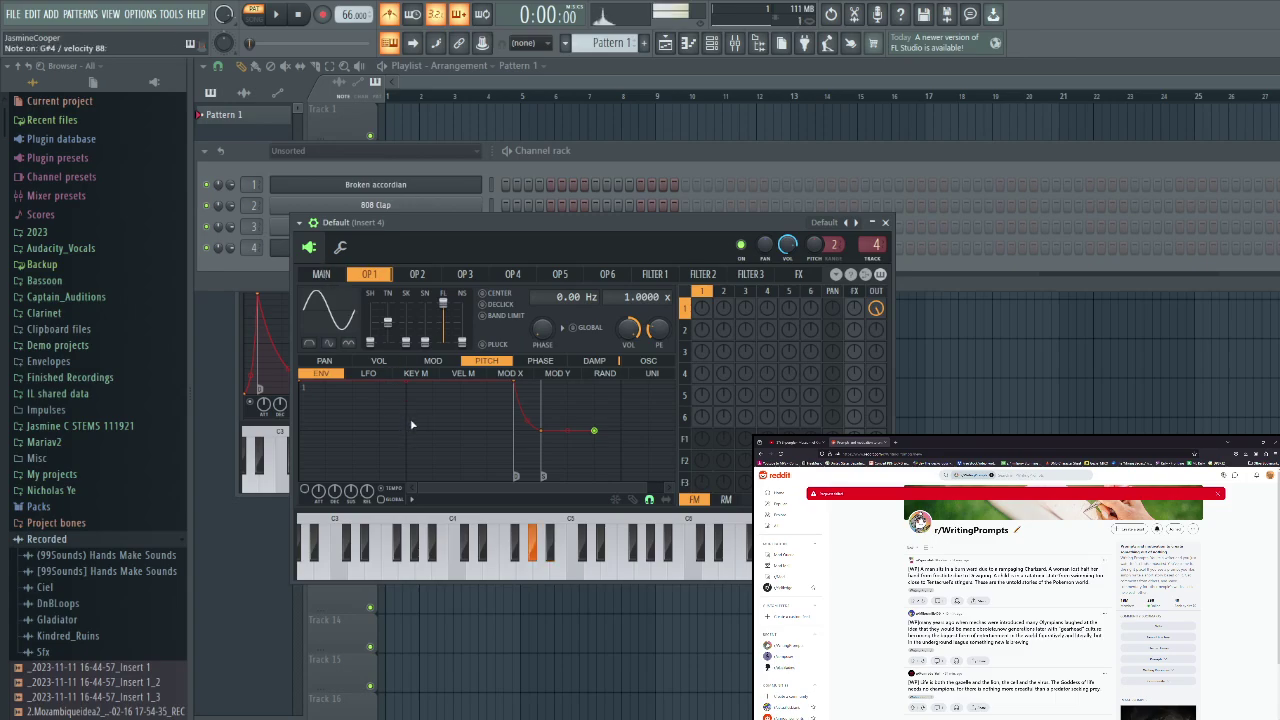
key("b")
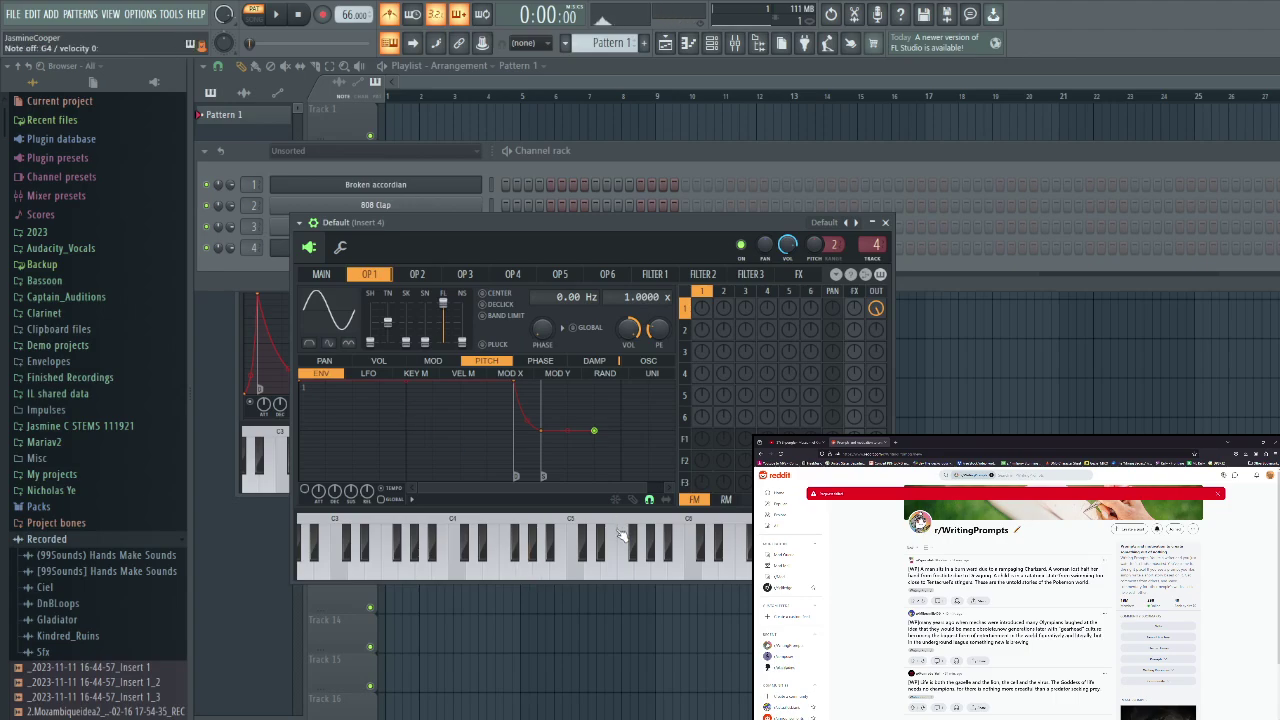
key("h")
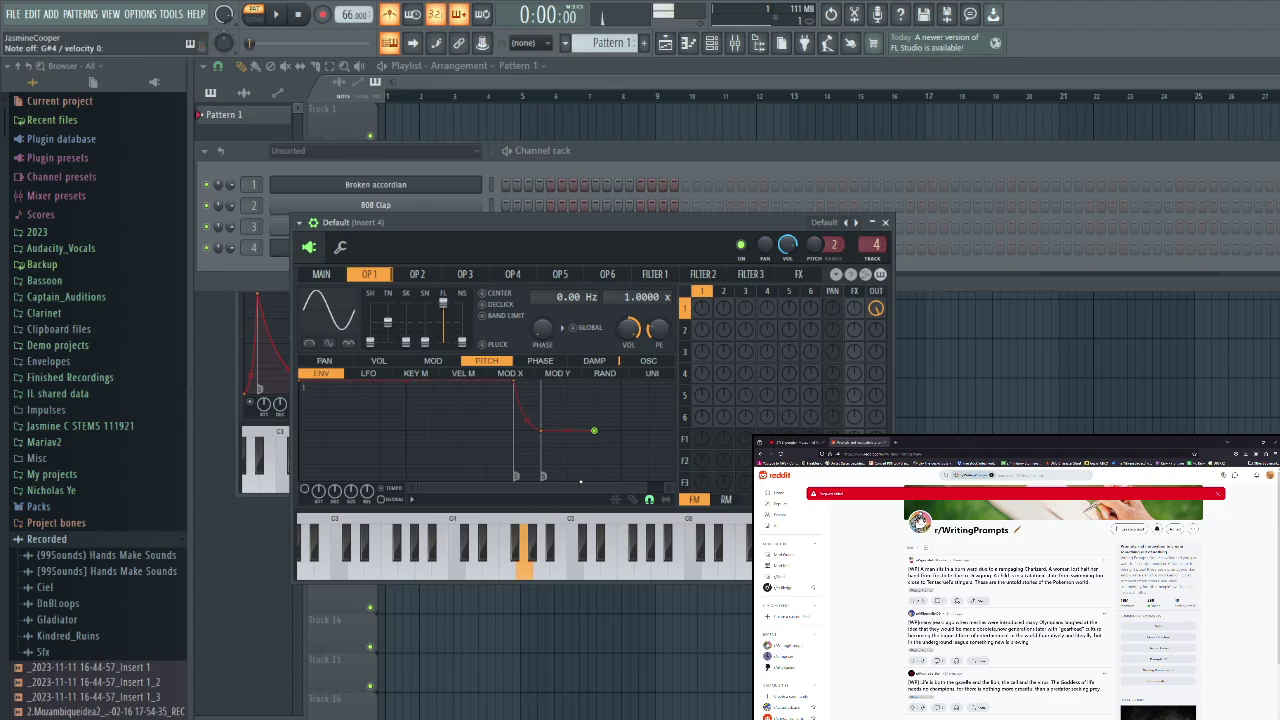
Move the start of operator 1's pitch fall earlier for a longer slide, and rename the channel "Deep synth slide"
left_click_drag(517, 384, 412, 383)
key("h")
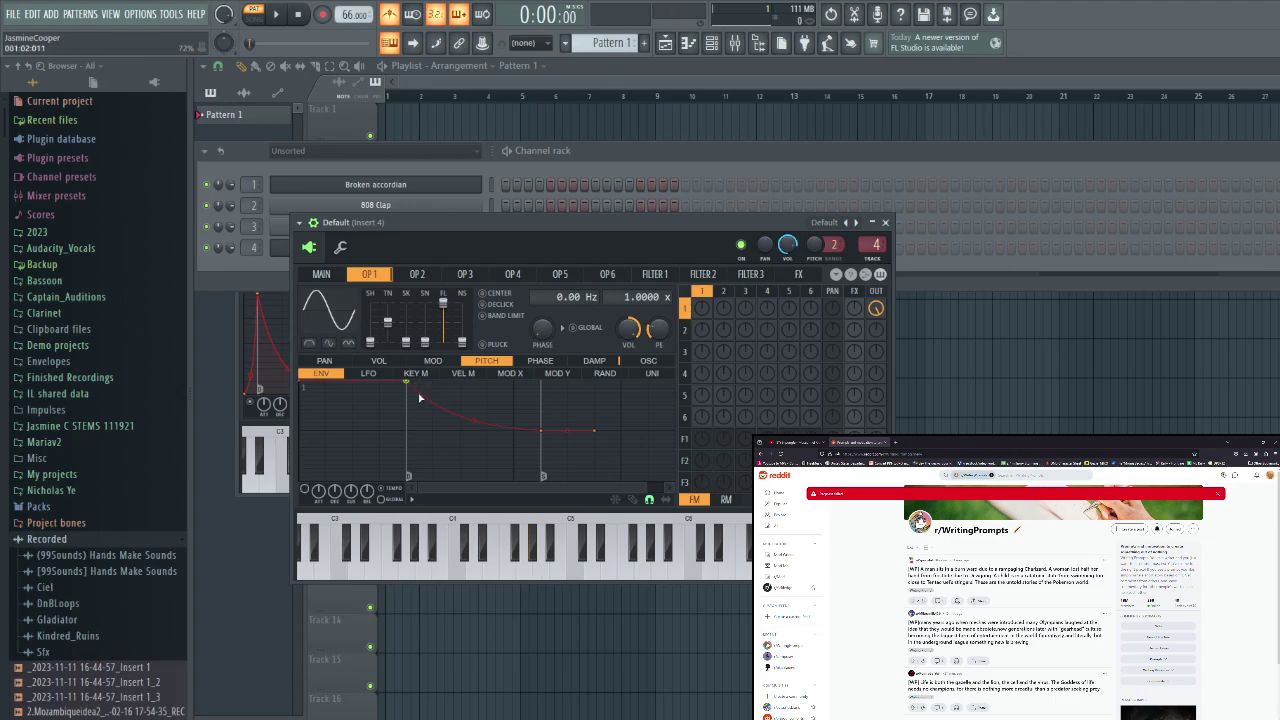
left_click(740, 150)
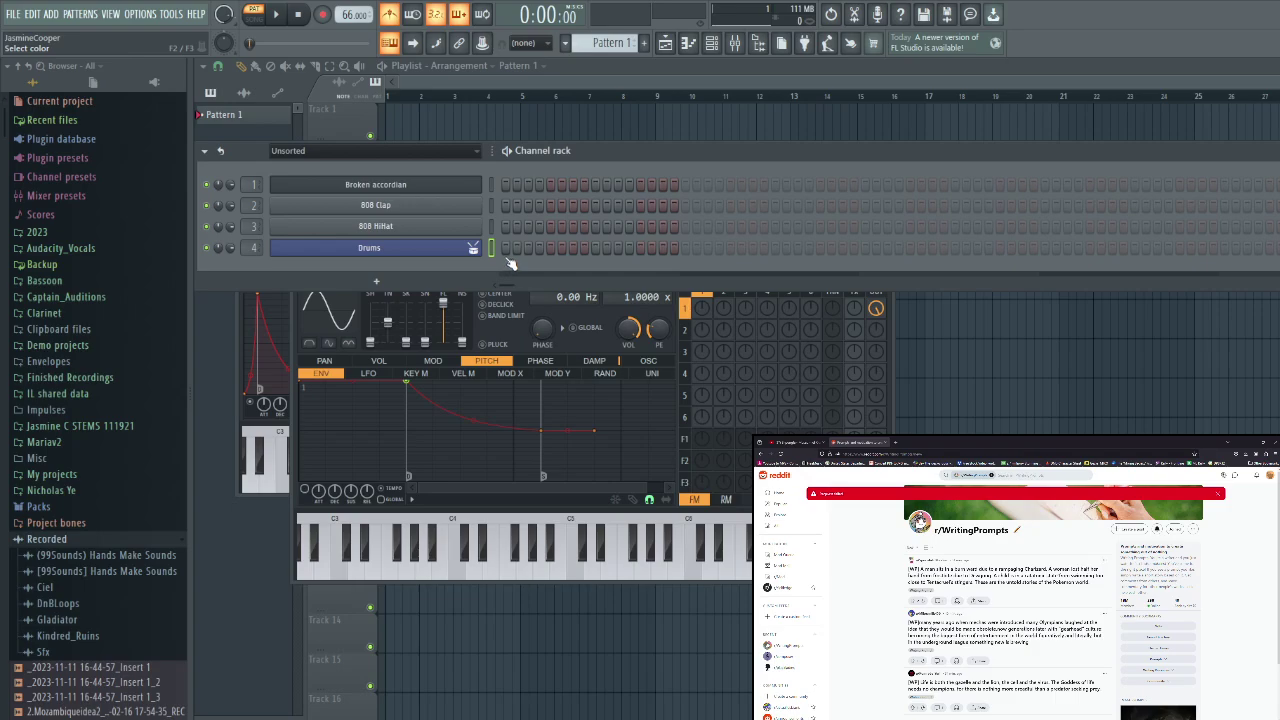
key("Return")
Open the Broken accordian channel's Sytrus and load the Acid 2 preset
left_click(437, 183)
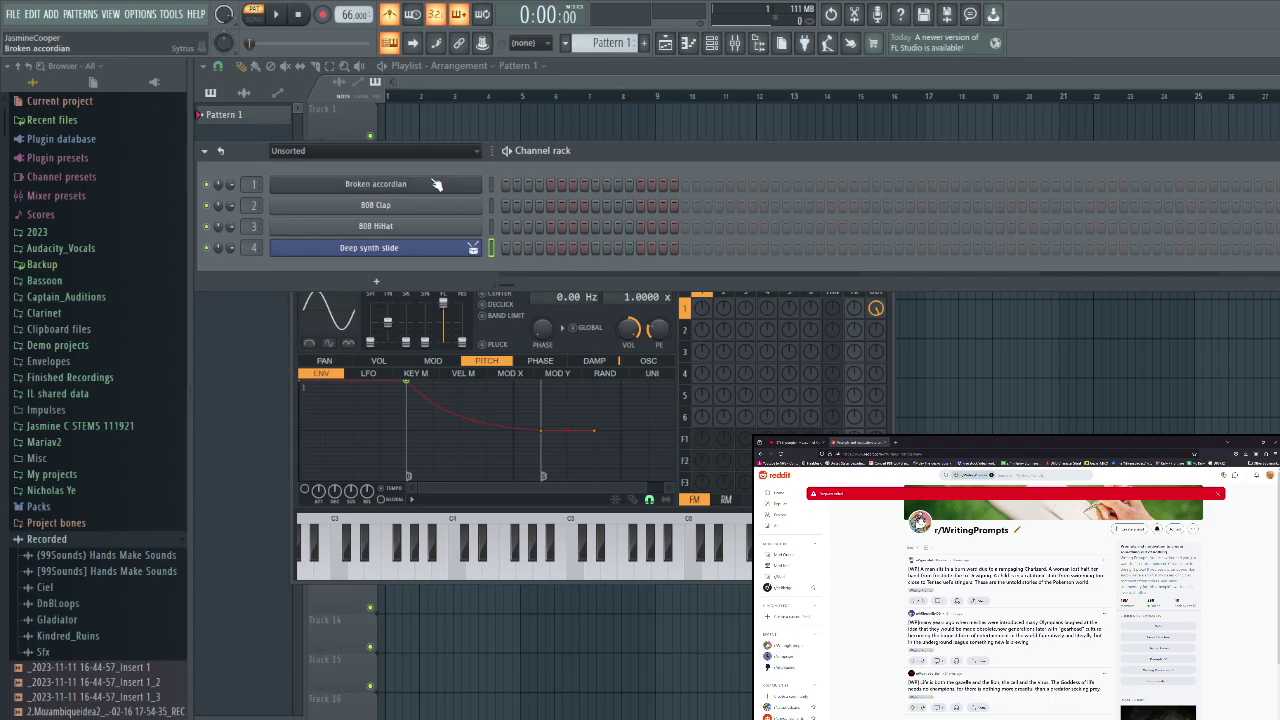
left_click(448, 188)
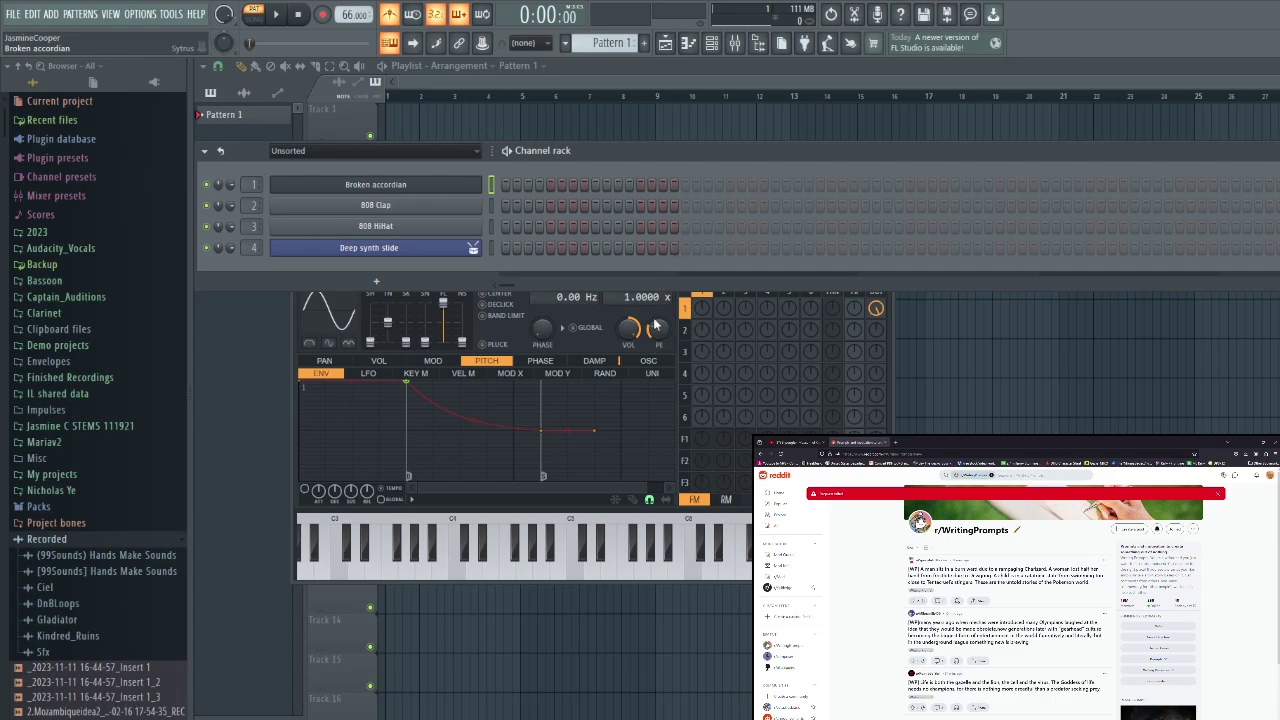
left_click(430, 186)
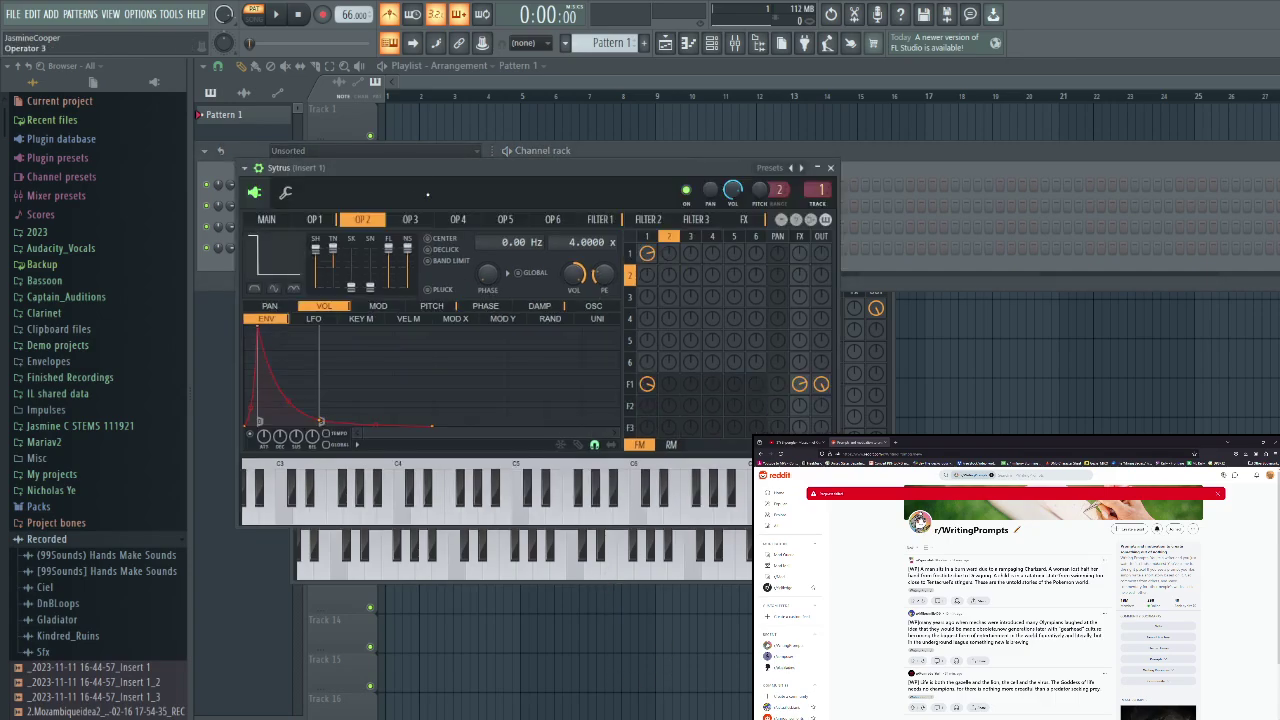
left_click(246, 168)
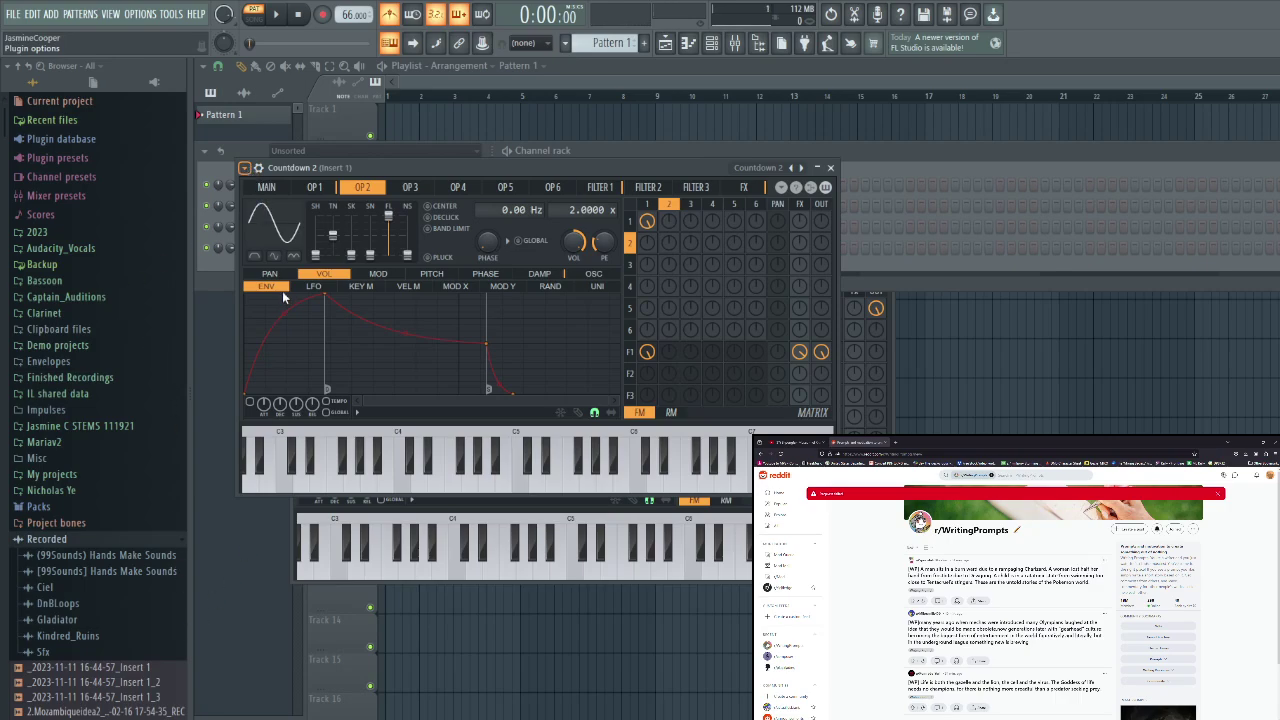
left_click(36, 145)
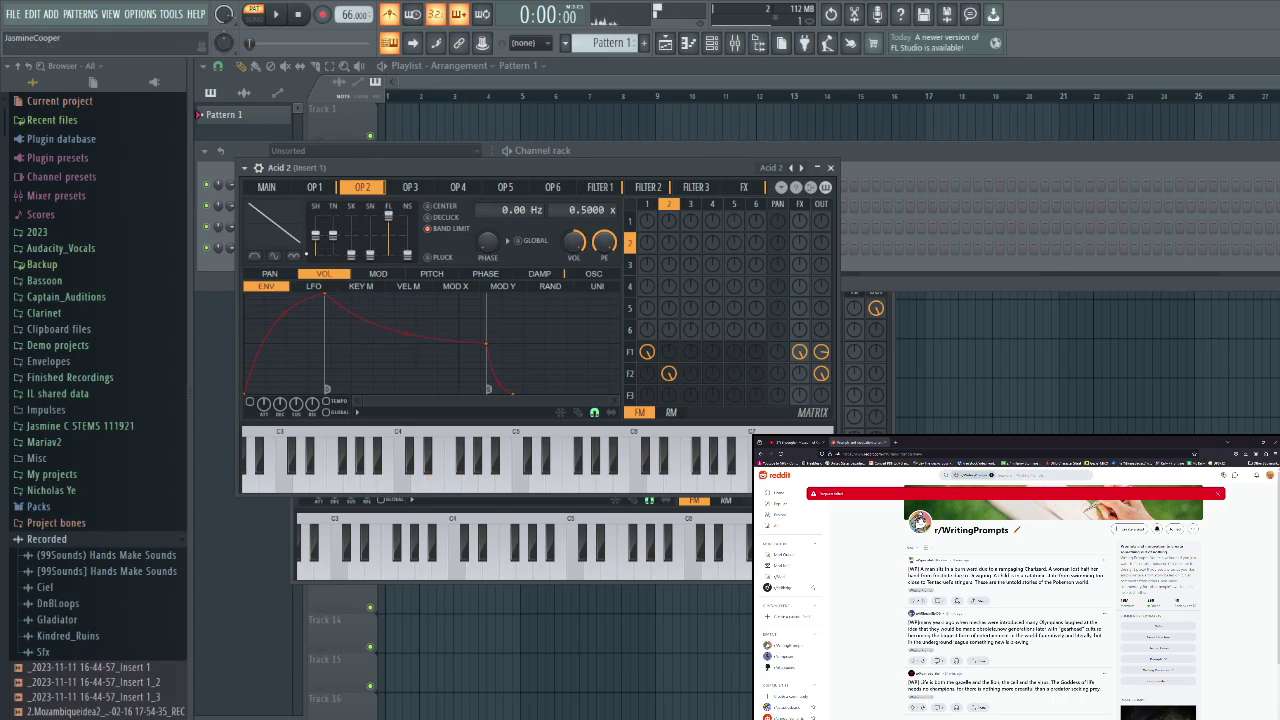
Reset operator 1's saw waveform to a plain sine with band limiting off
left_click(268, 189)
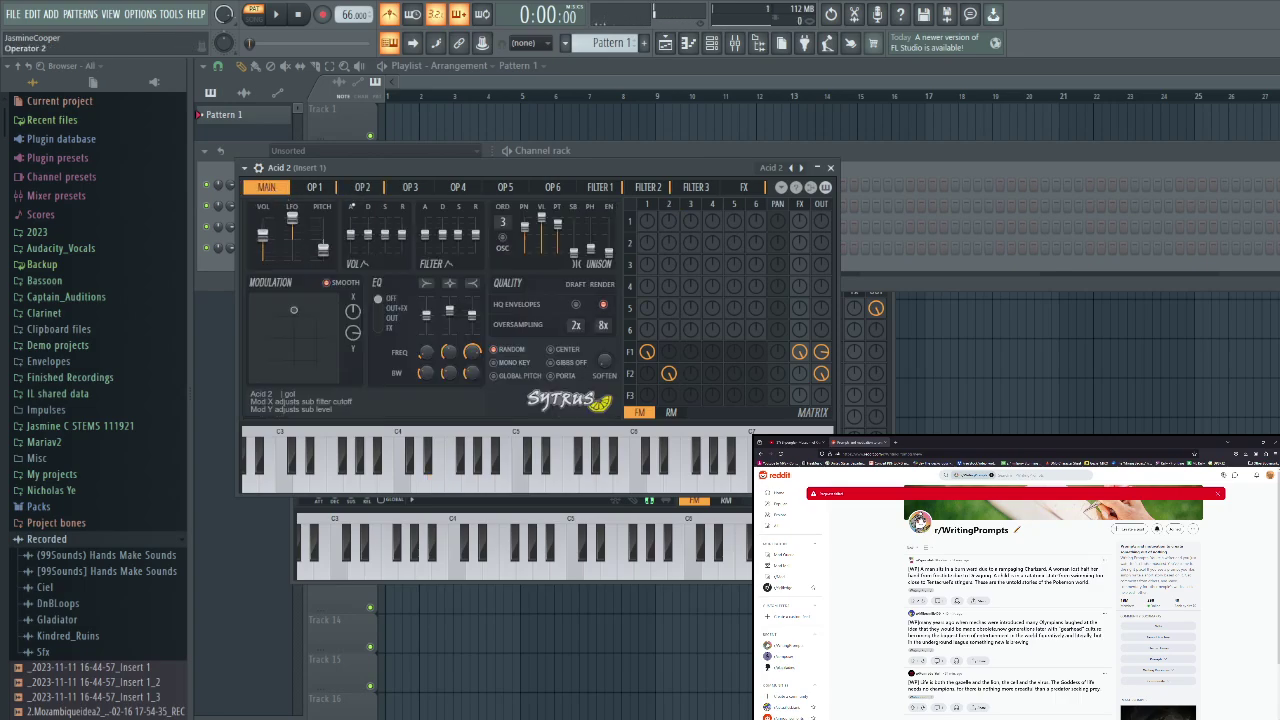
left_click(316, 190)
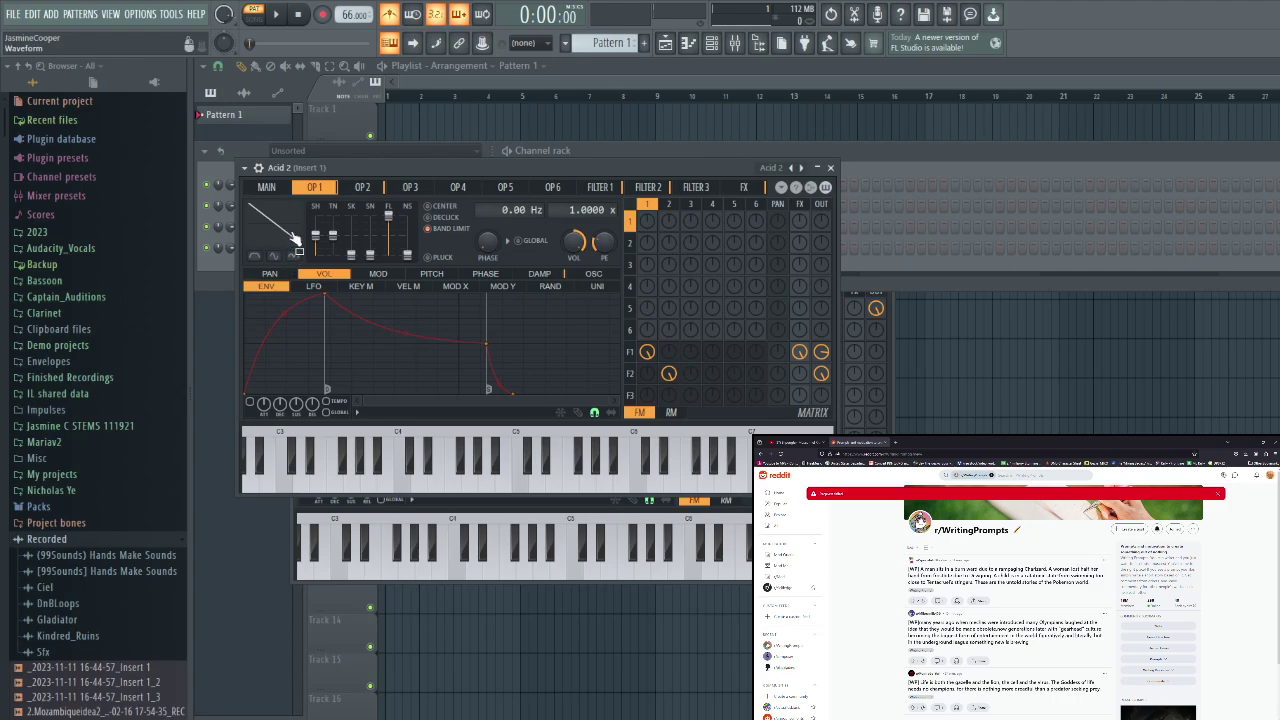
left_click_drag(308, 241, 322, 285)
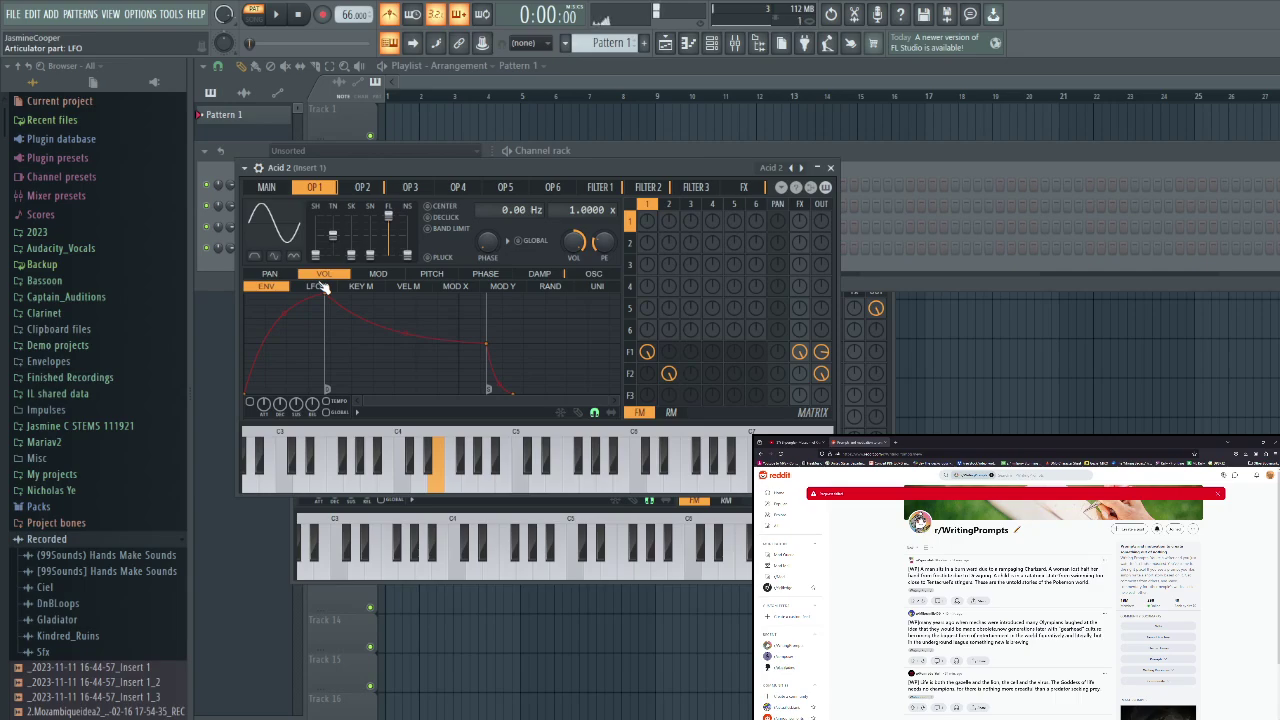
Try Filter 1 with its mode off while playing E4, and set the mode to x2
left_click(370, 189)
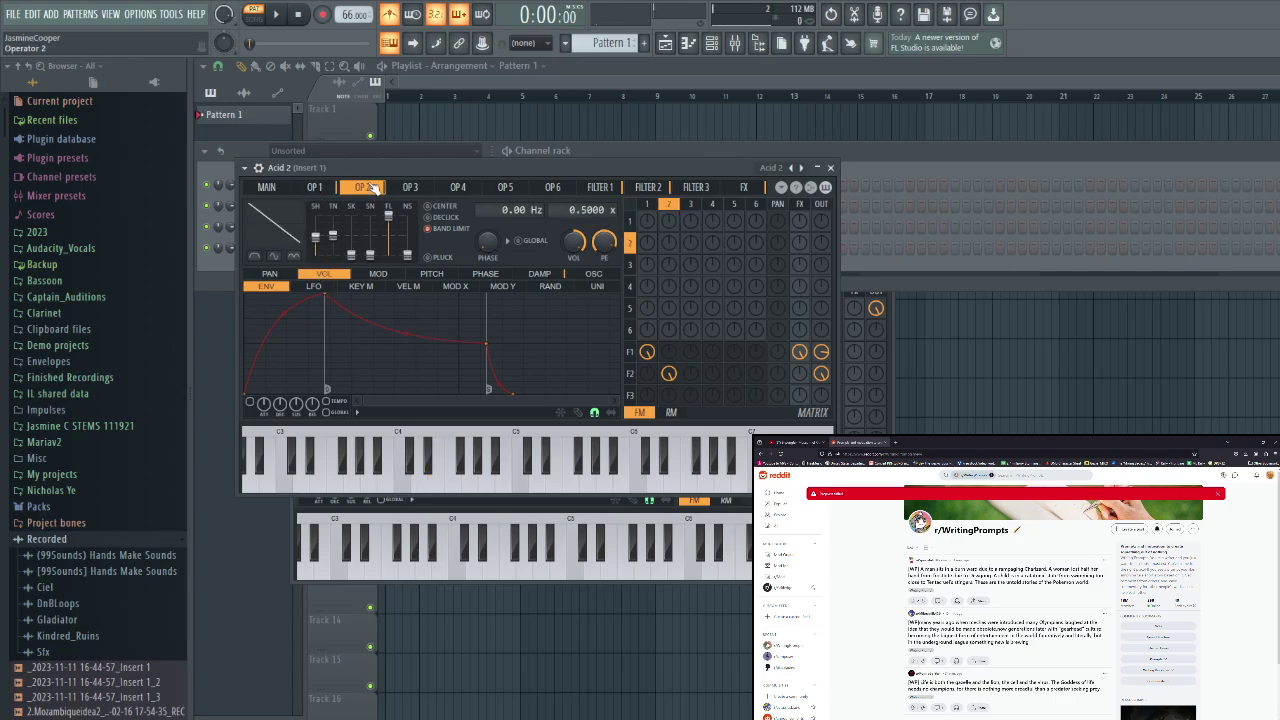
left_click(598, 189)
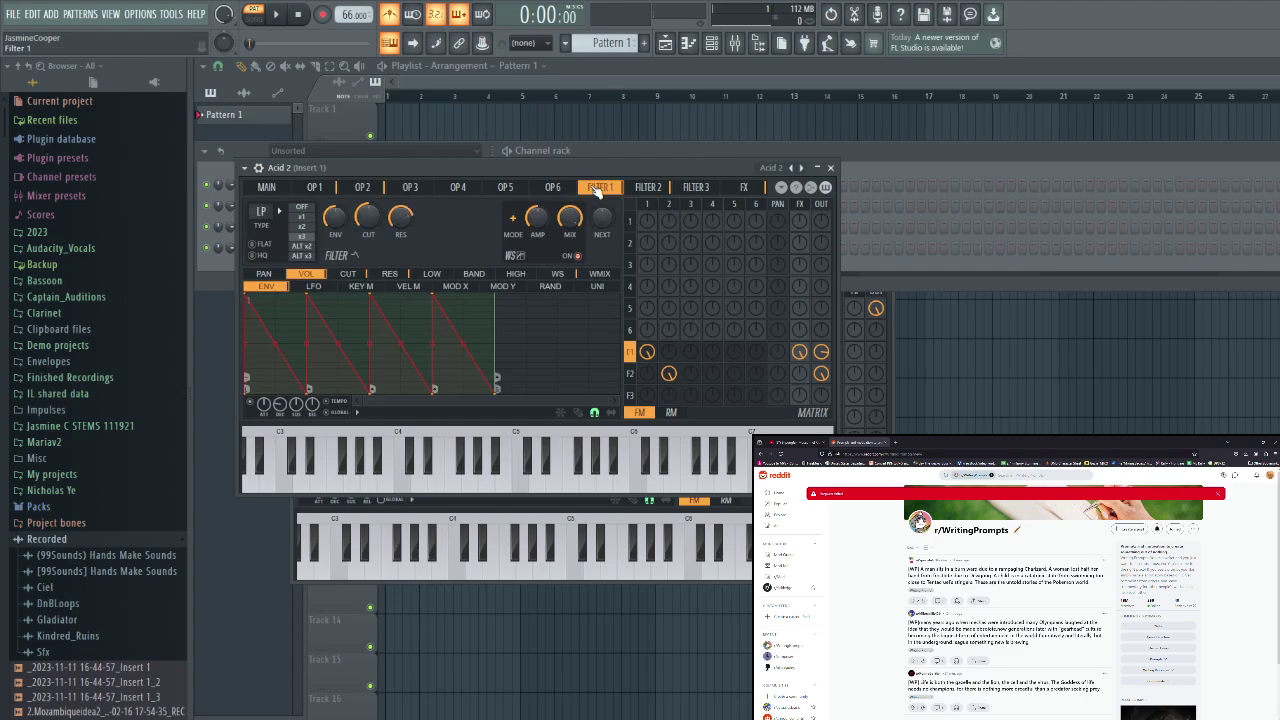
left_click(303, 208)
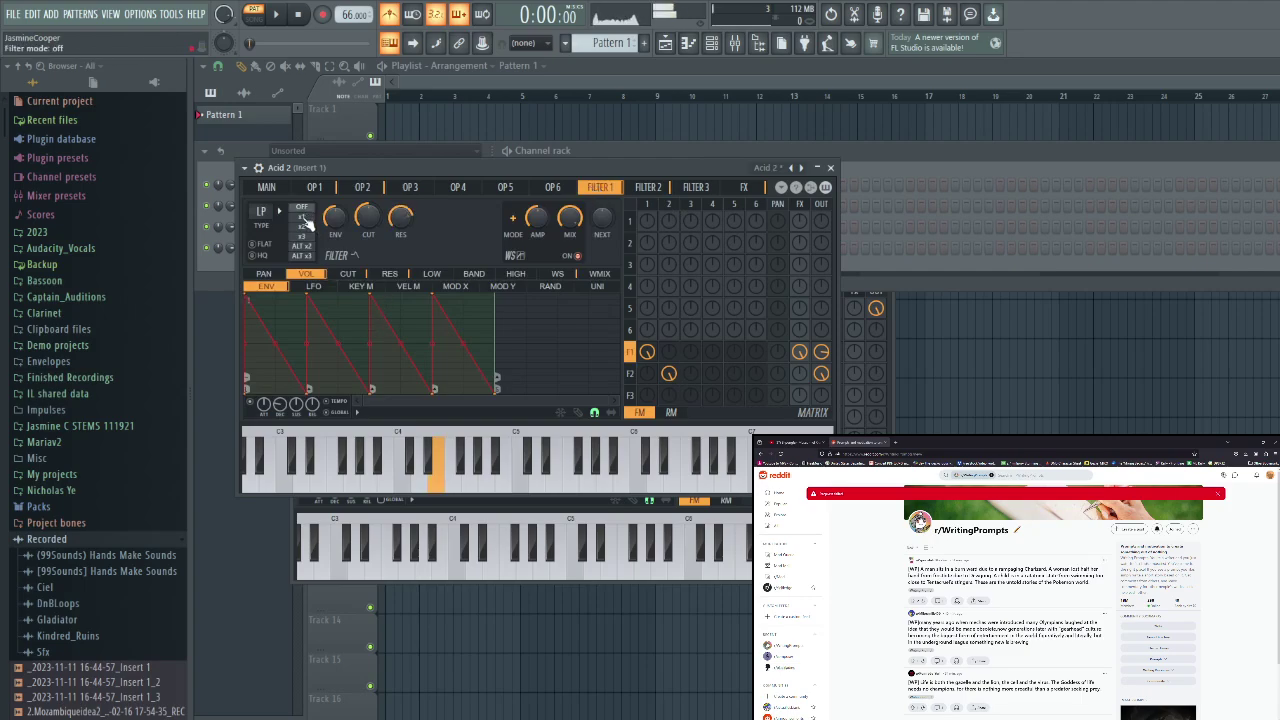
left_click(306, 228)
Flatten Filter 2's stepped cutoff envelope to the level of its first point and audition the patch with E4
left_click(670, 193)
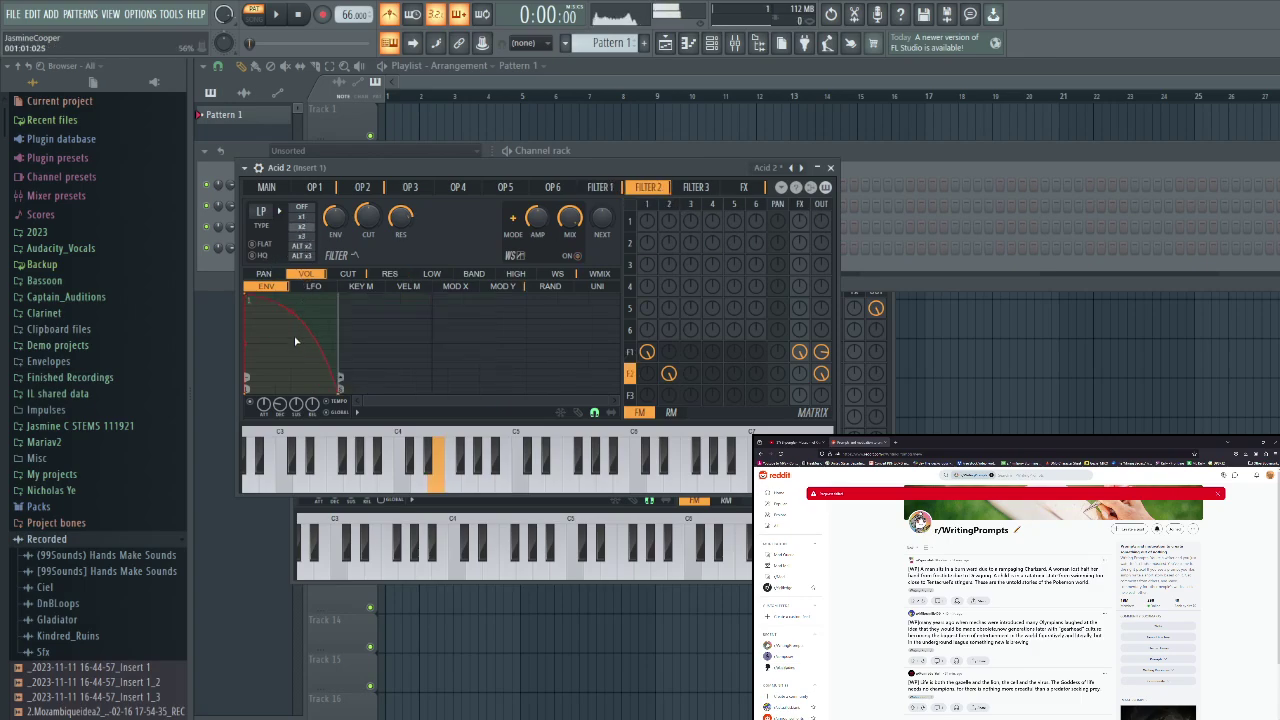
left_click(350, 274)
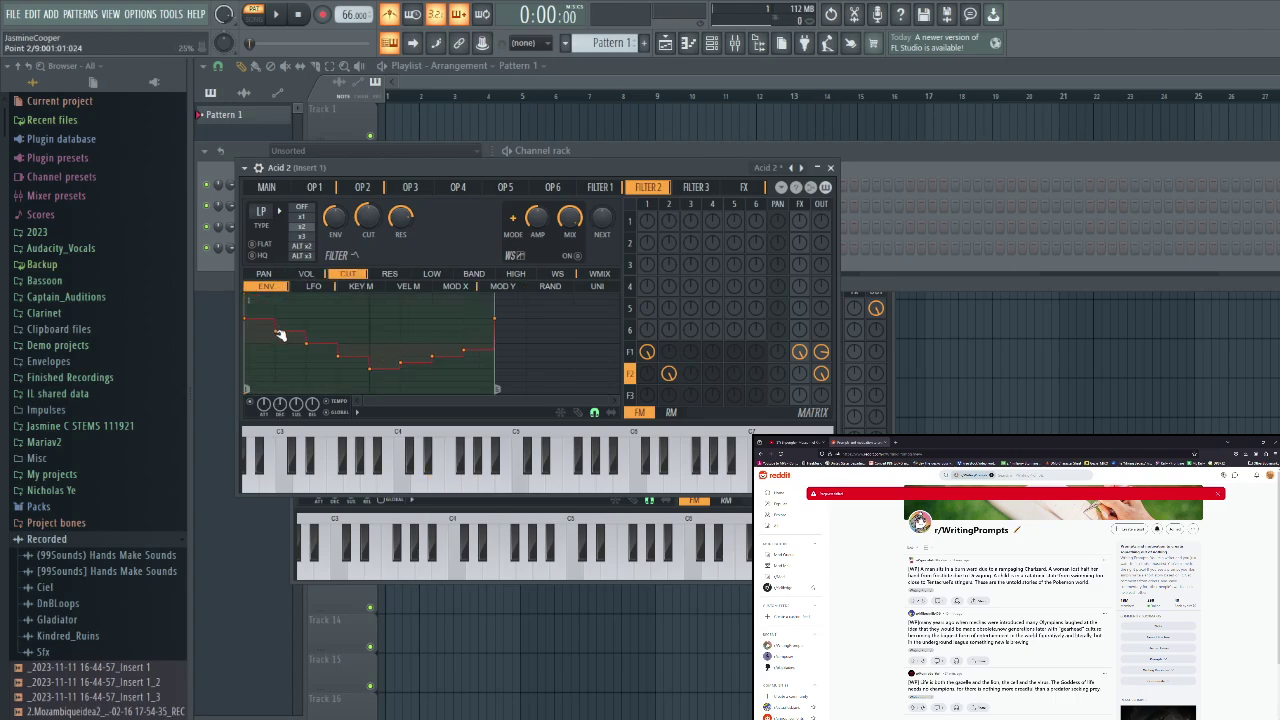
left_click_drag(280, 334, 275, 300)
mouse_move(306, 343)
left_mouse_down()
mouse_move(310, 317)
mouse_move(275, 318)
left_mouse_up()
left_click_drag(345, 357, 345, 318)
left_click_drag(370, 368, 369, 319)
mouse_move(400, 362)
left_mouse_down()
mouse_move(403, 319)
mouse_move(463, 318)
left_mouse_up()
key("c")
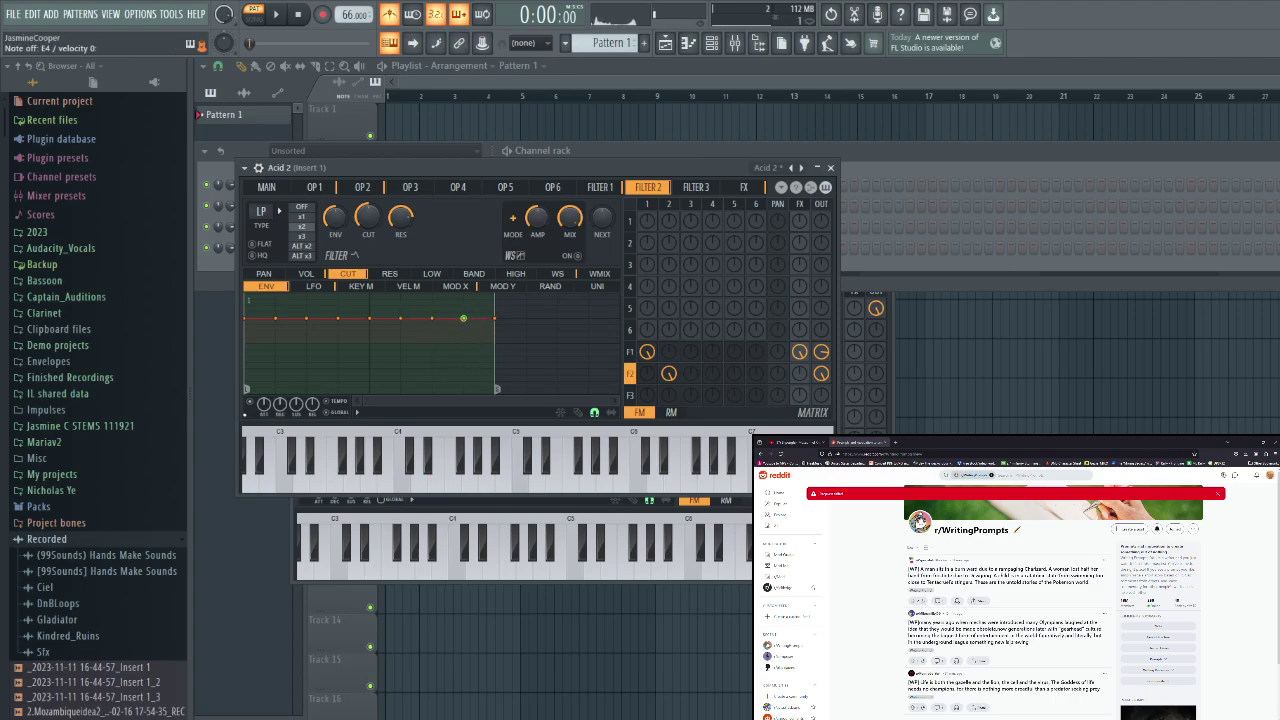
key("c")
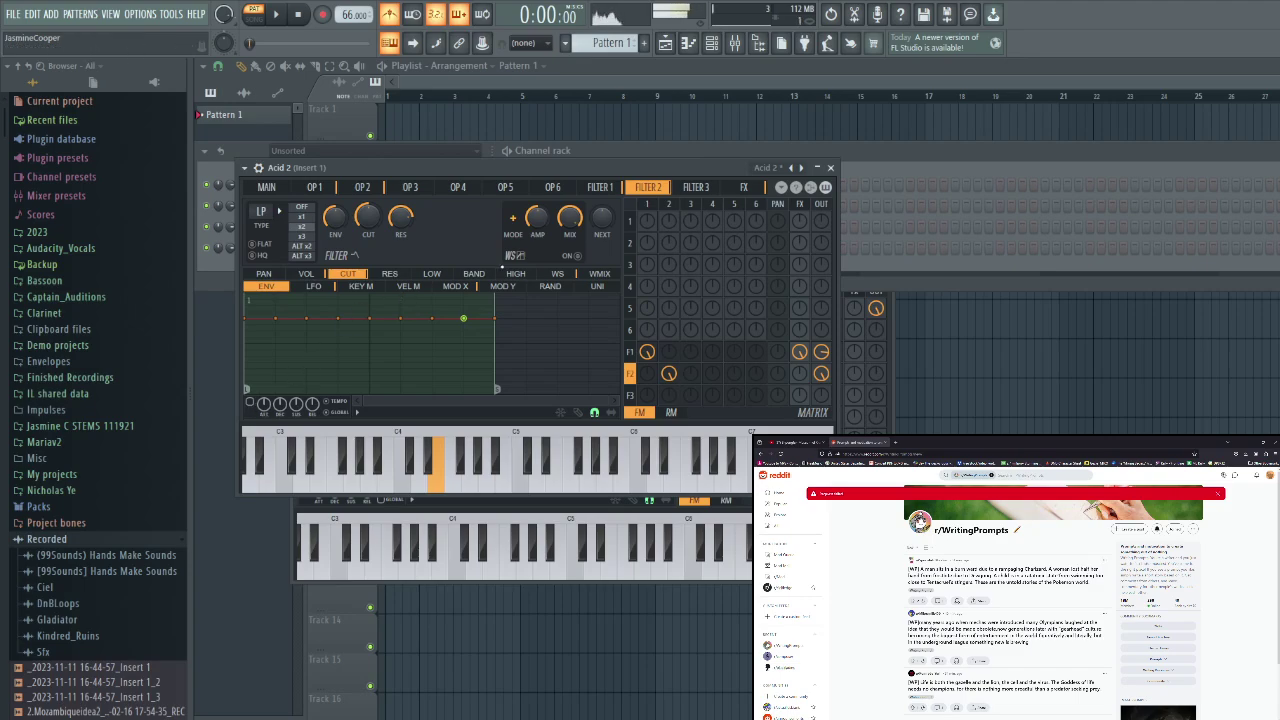
Examine Filter 2's waveshaper, its cutoff LFO, and the MOD X curves for cutoff and volume
left_click(557, 274)
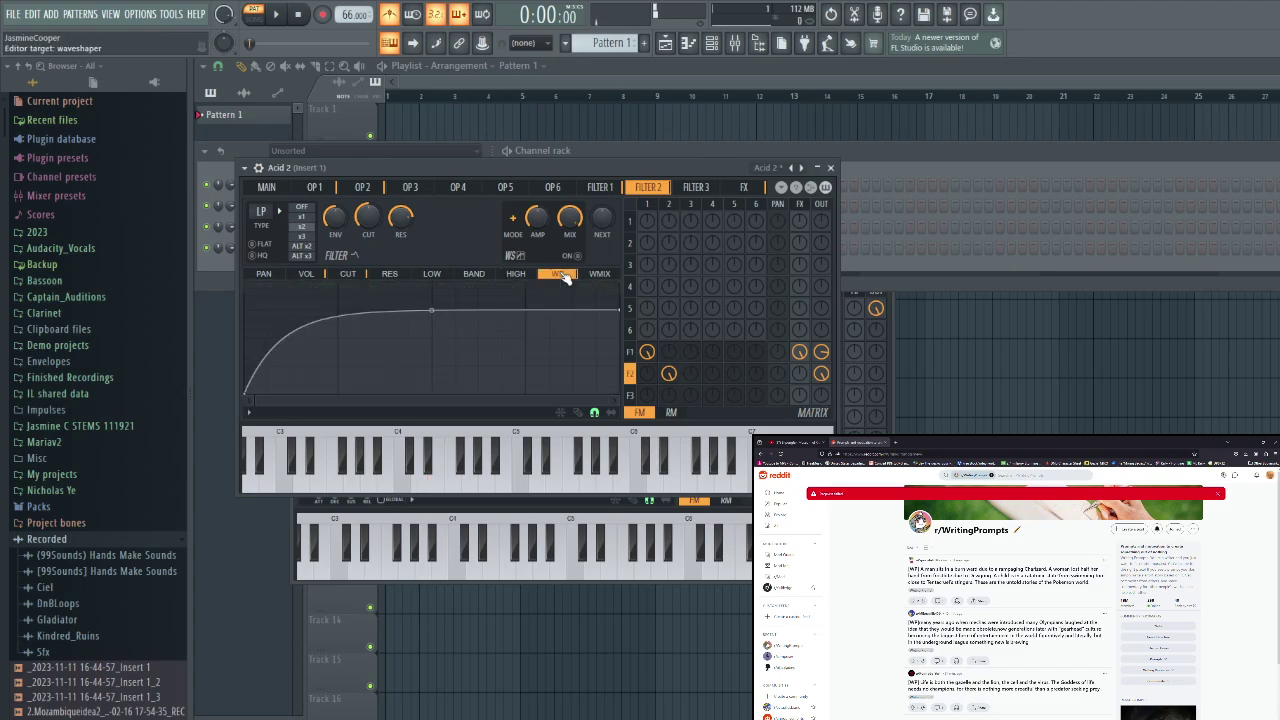
left_click(347, 273)
left_click(313, 286)
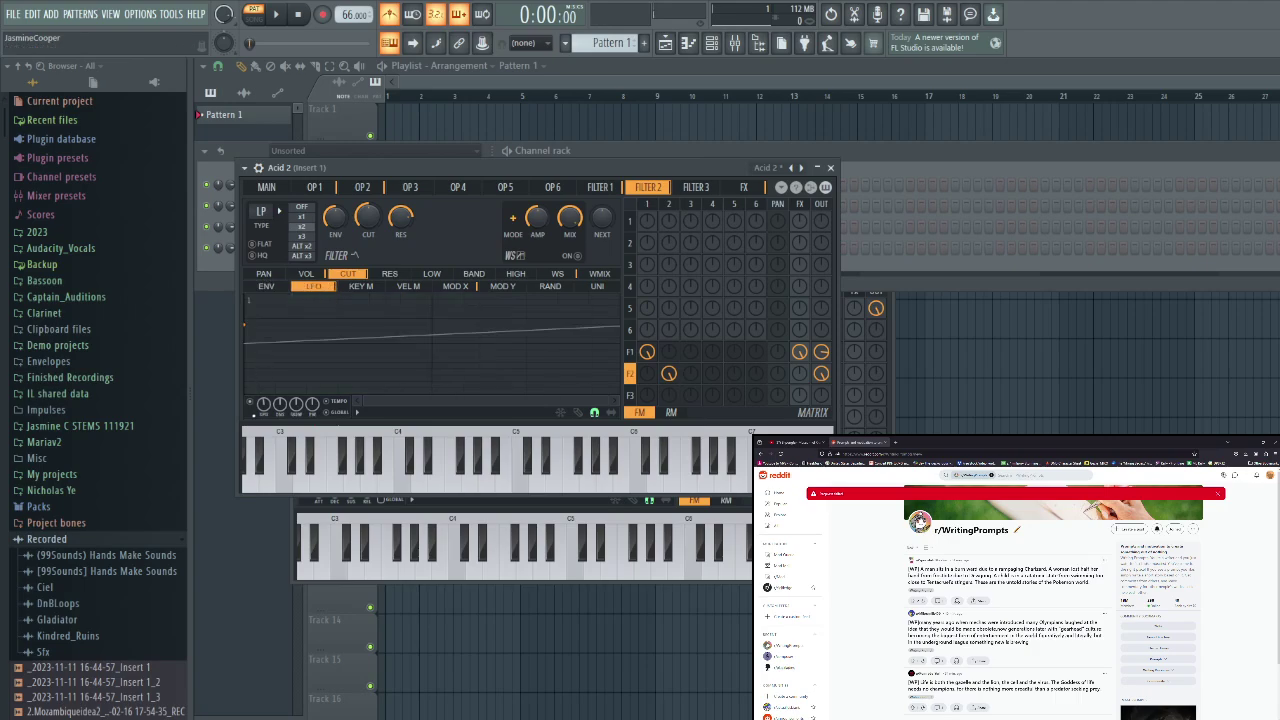
key("c")
left_click(455, 286)
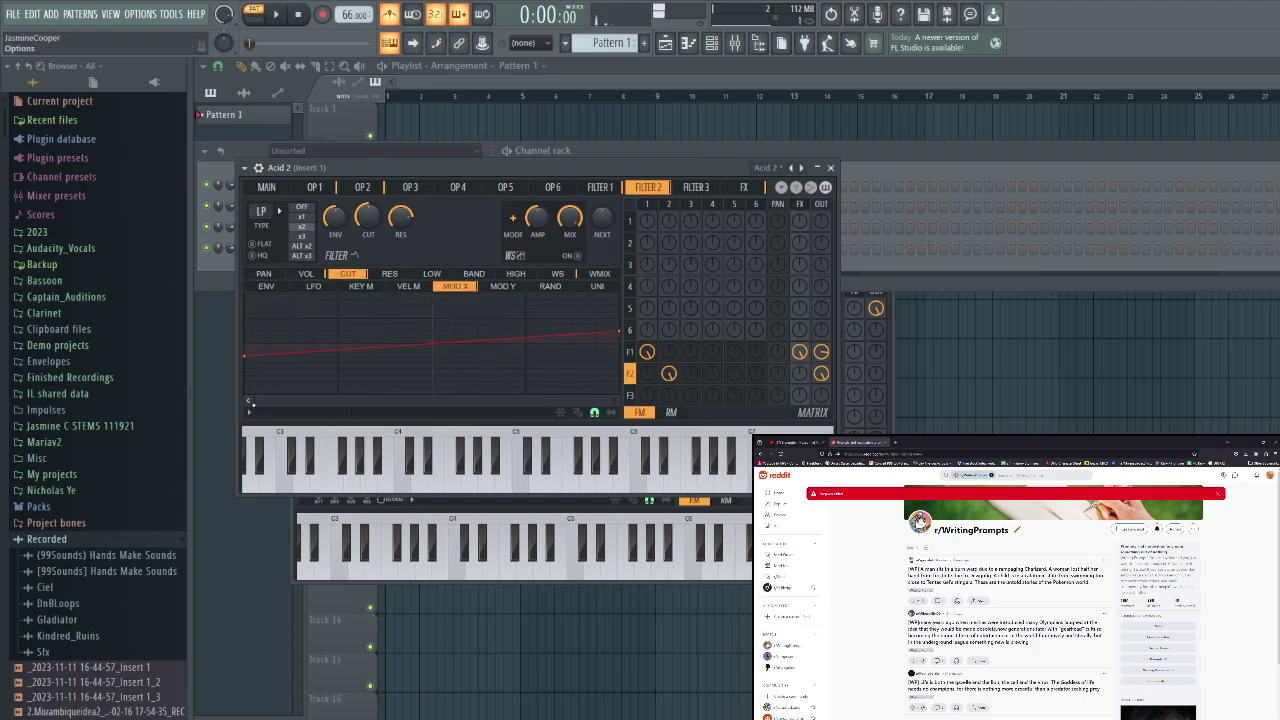
left_click(306, 274)
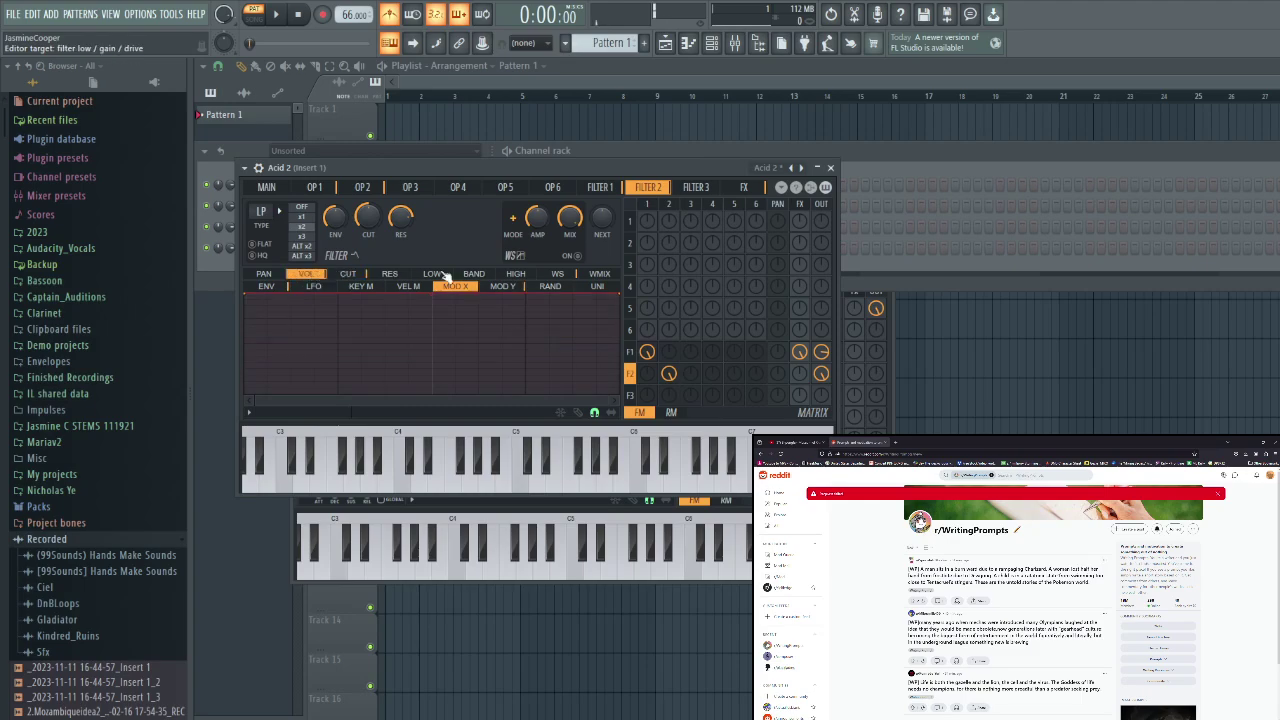
Reset operator 2's saw waveform to a plain sine and audition the patch with E4
left_click(362, 187)
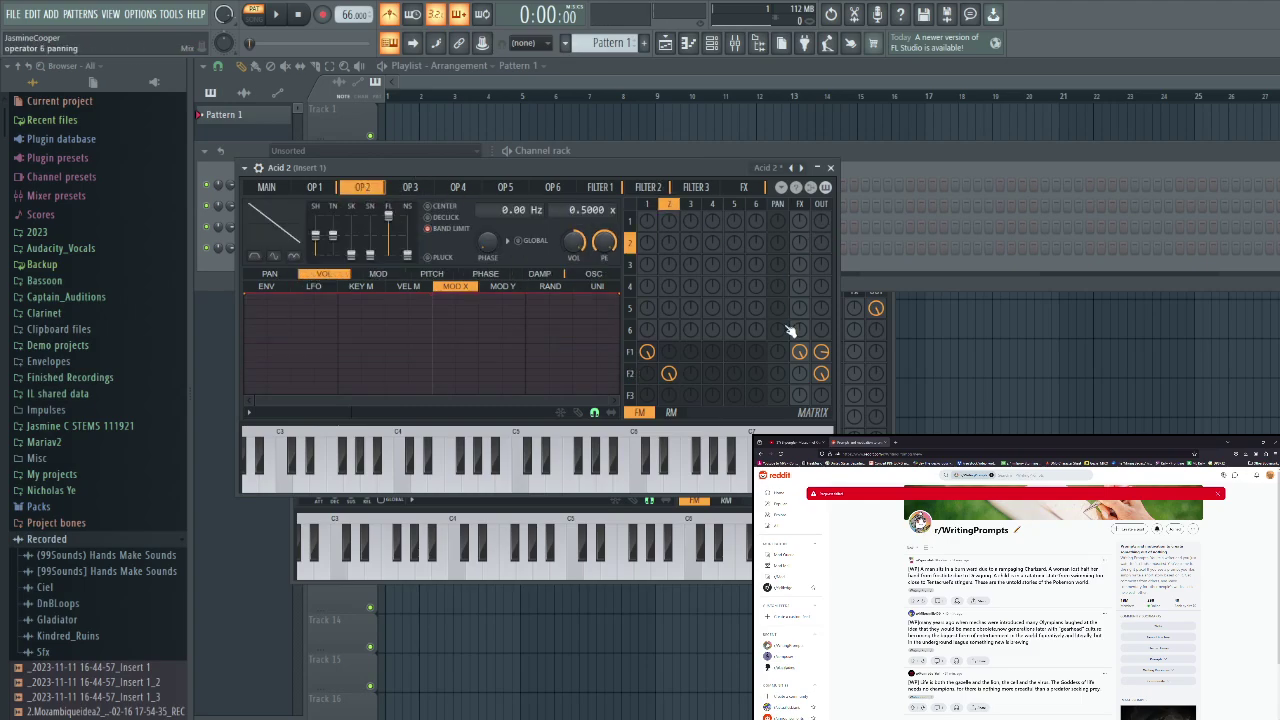
key("c")
key("c")
left_click_drag(338, 265, 341, 280)
key("c")
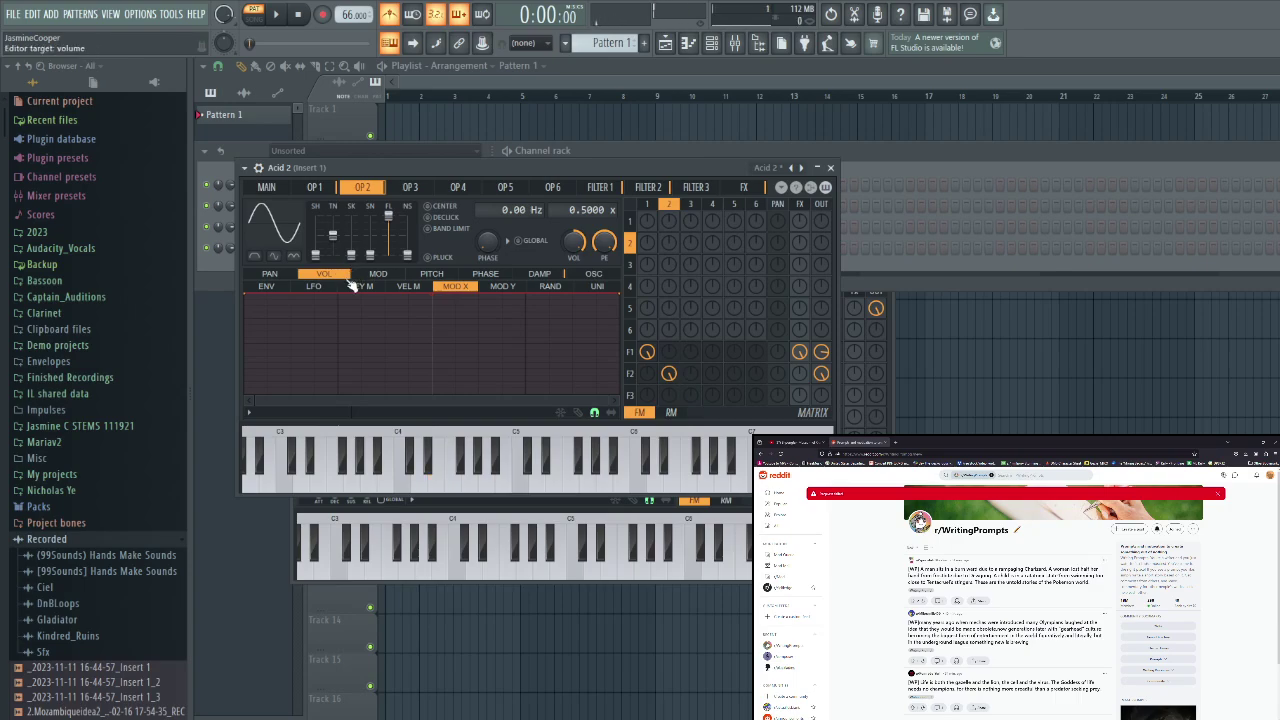
key("c")
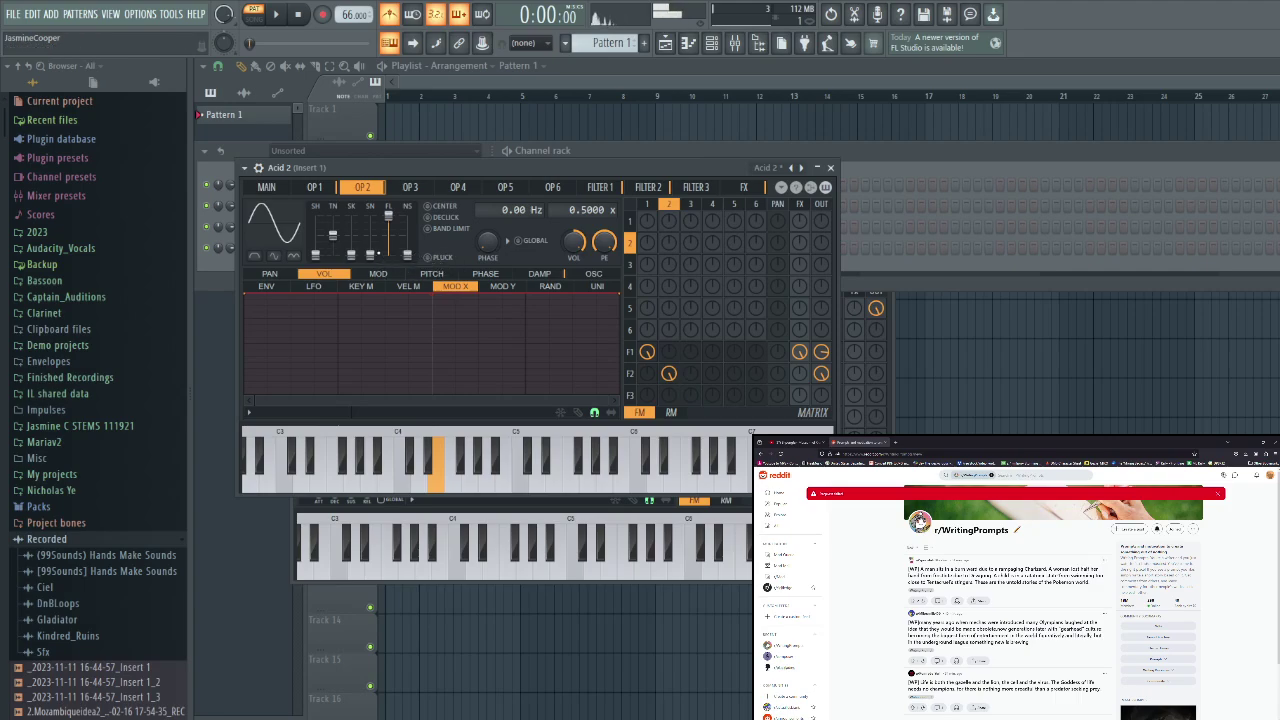
Reshape operator 2's waveform by raising SN strongly and the skew slightly, and audition it with D4 and E4
mouse_move(372, 262)
left_mouse_down()
mouse_move(370, 228)
mouse_move(351, 249)
left_mouse_up()
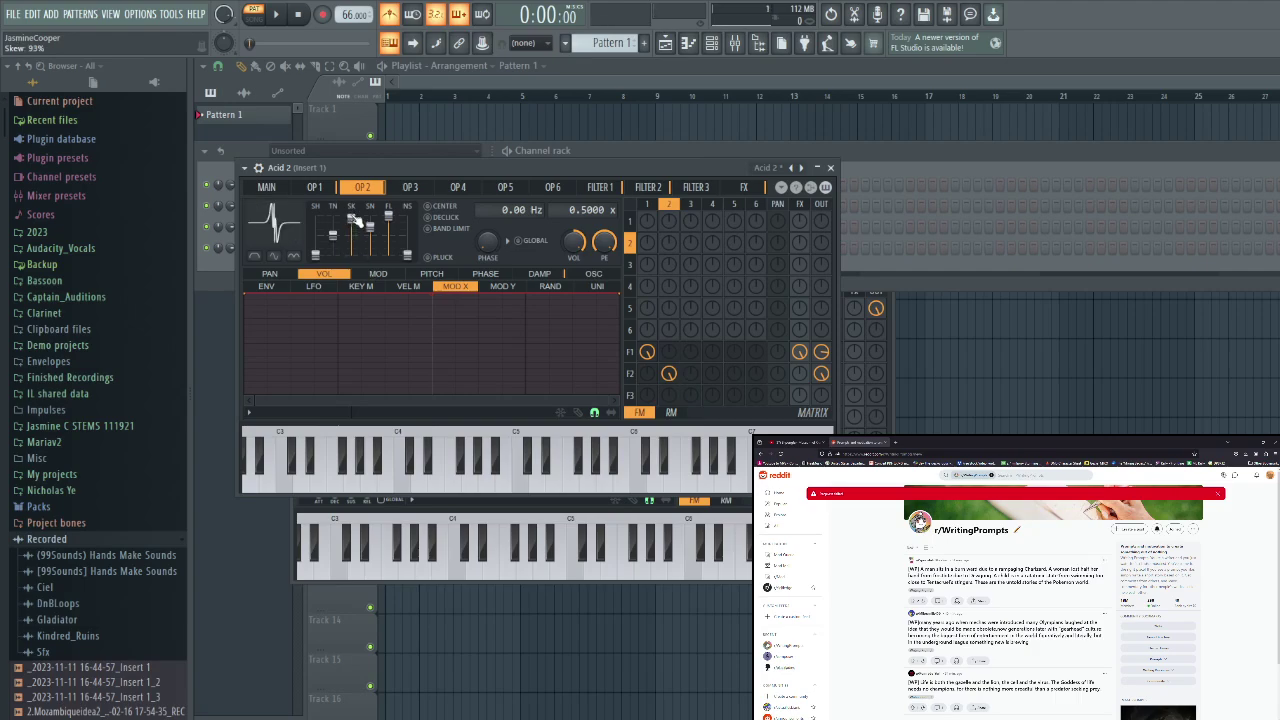
left_click_drag(355, 255, 355, 251)
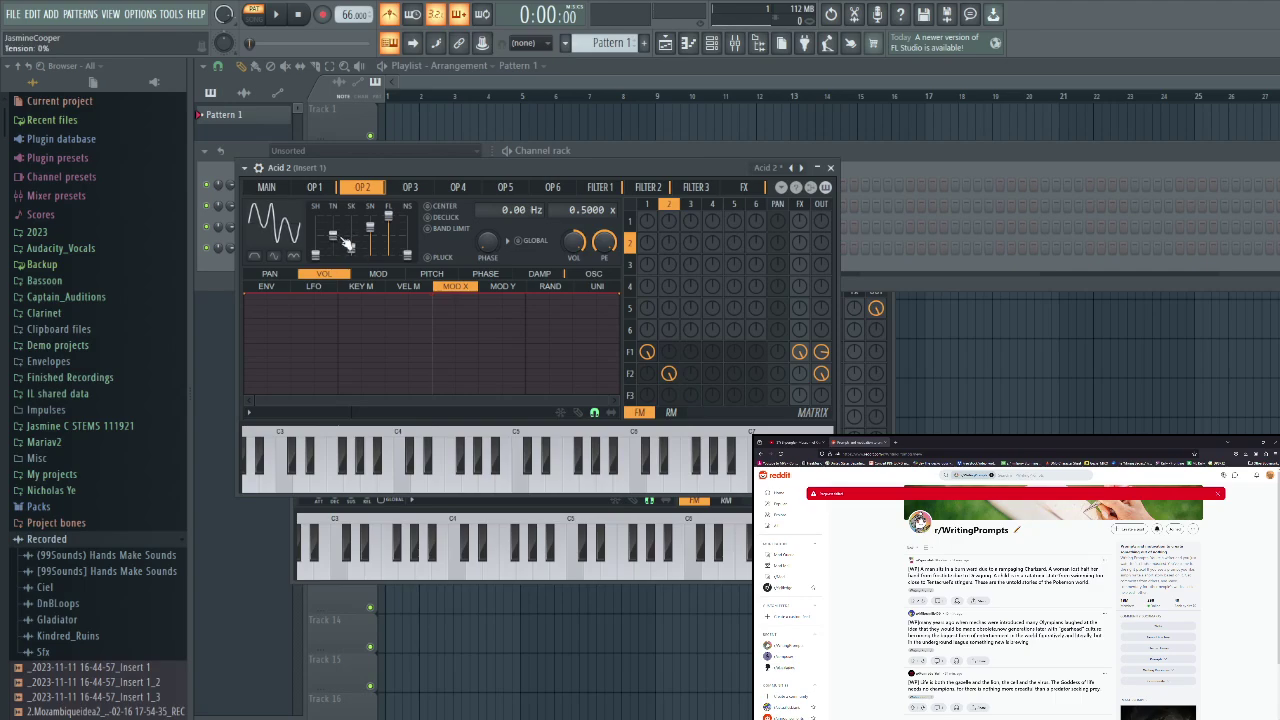
key("x")
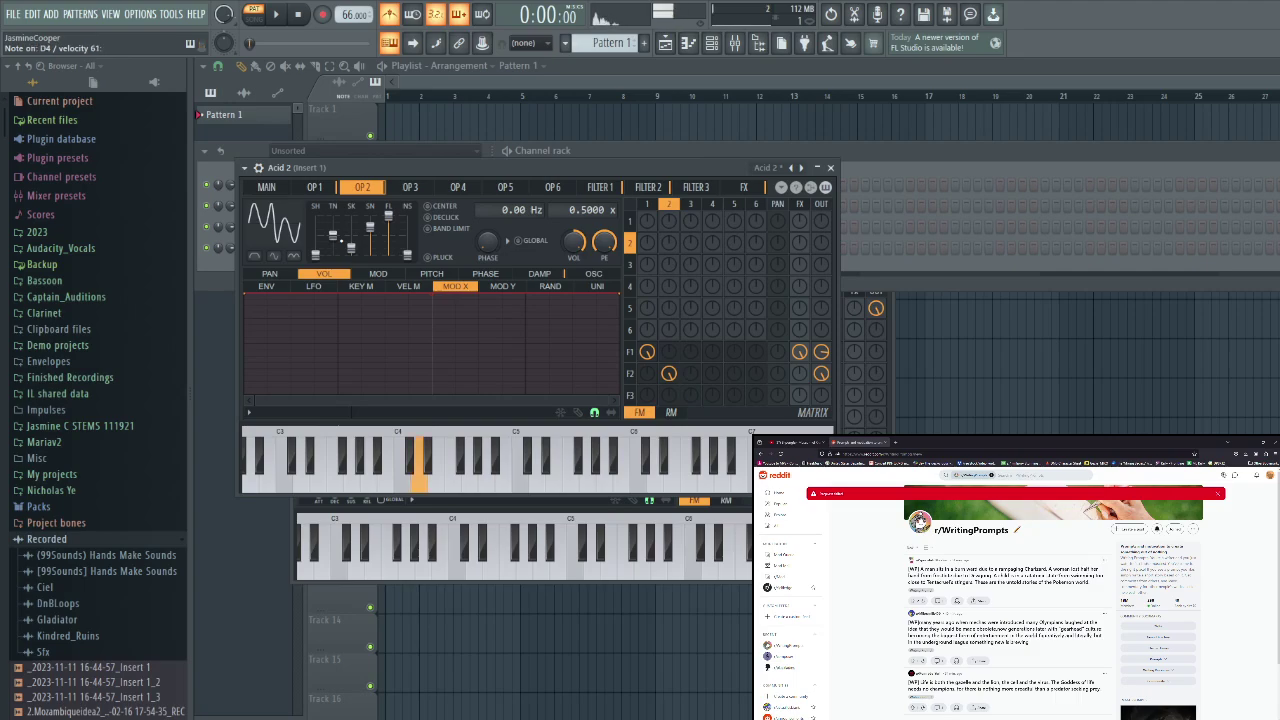
key("c")
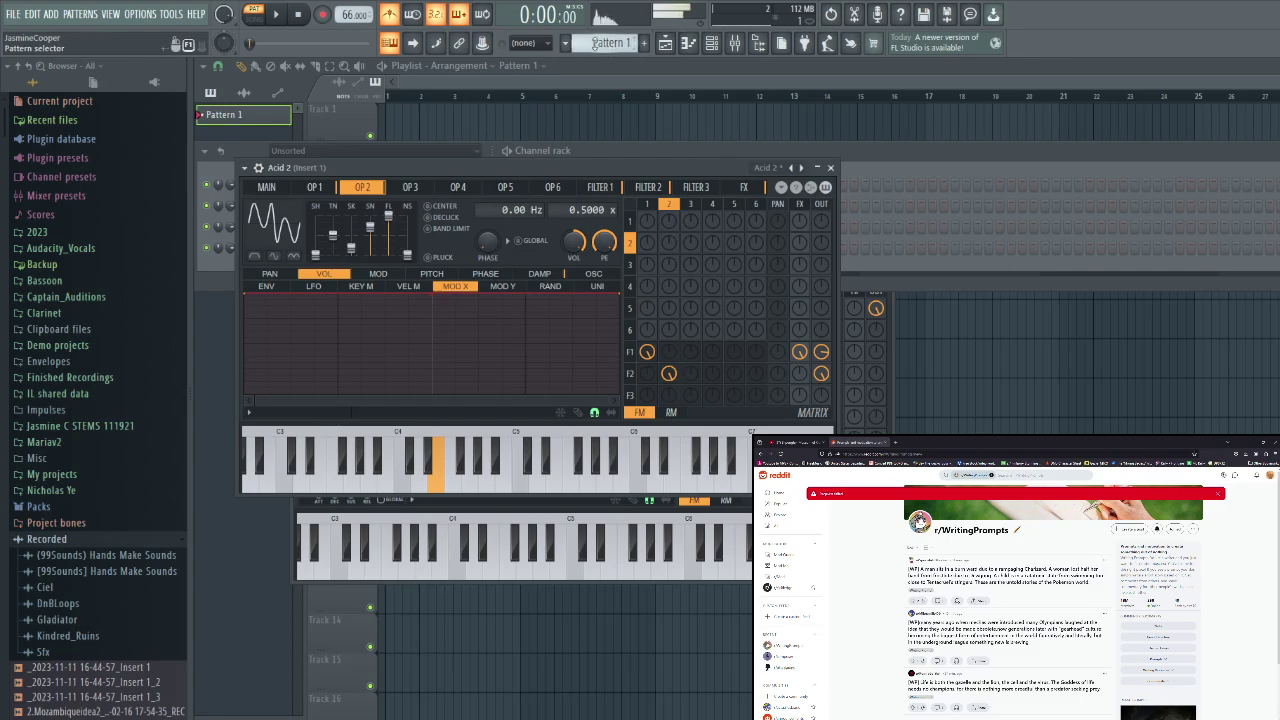
Draw a four-bar E4 note for Acid 2 in the piano roll, starting at bar 1
left_click(688, 45)
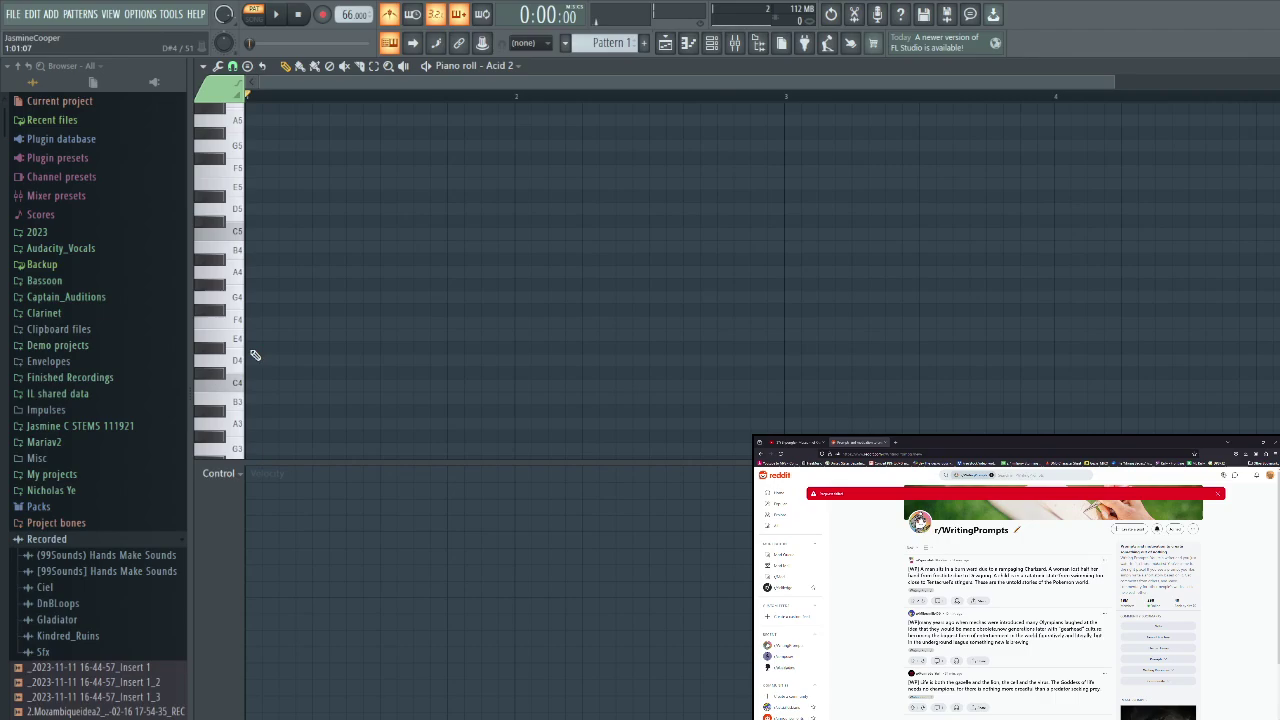
left_click(258, 341)
left_click_drag(278, 336, 1257, 336)
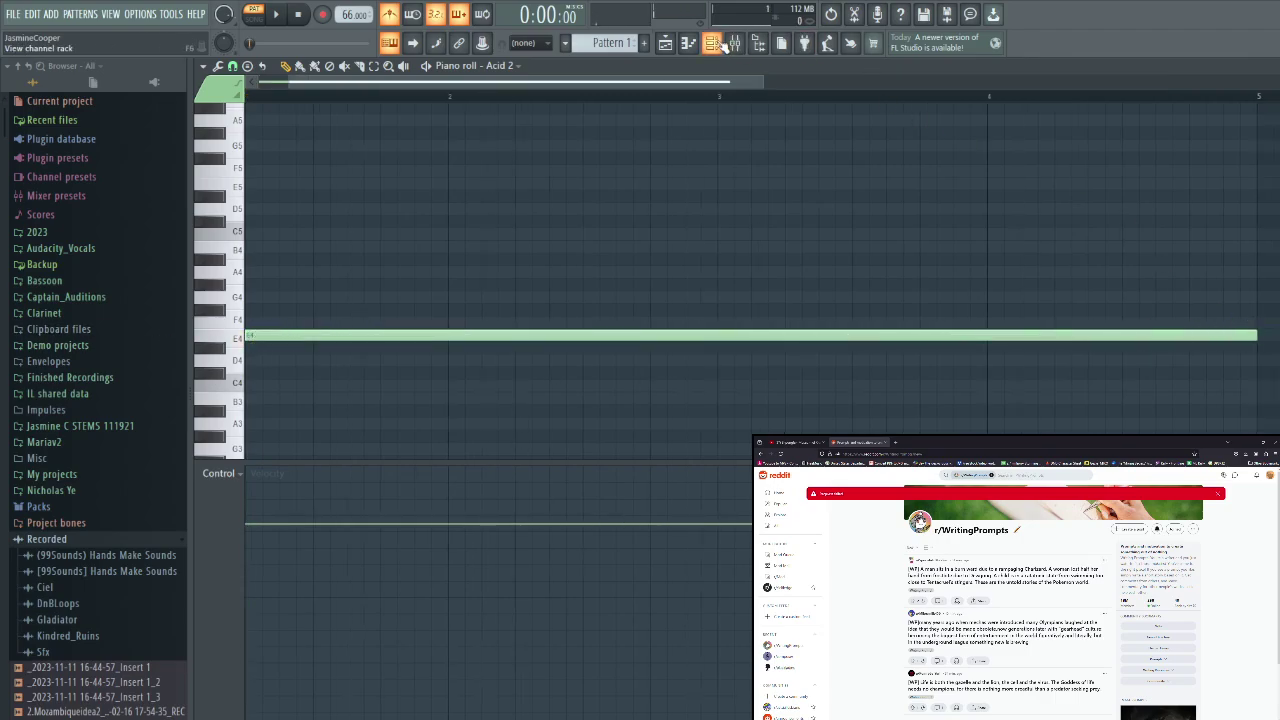
Show the channel rack and play the pattern briefly, turning the metronome off
left_click(757, 43)
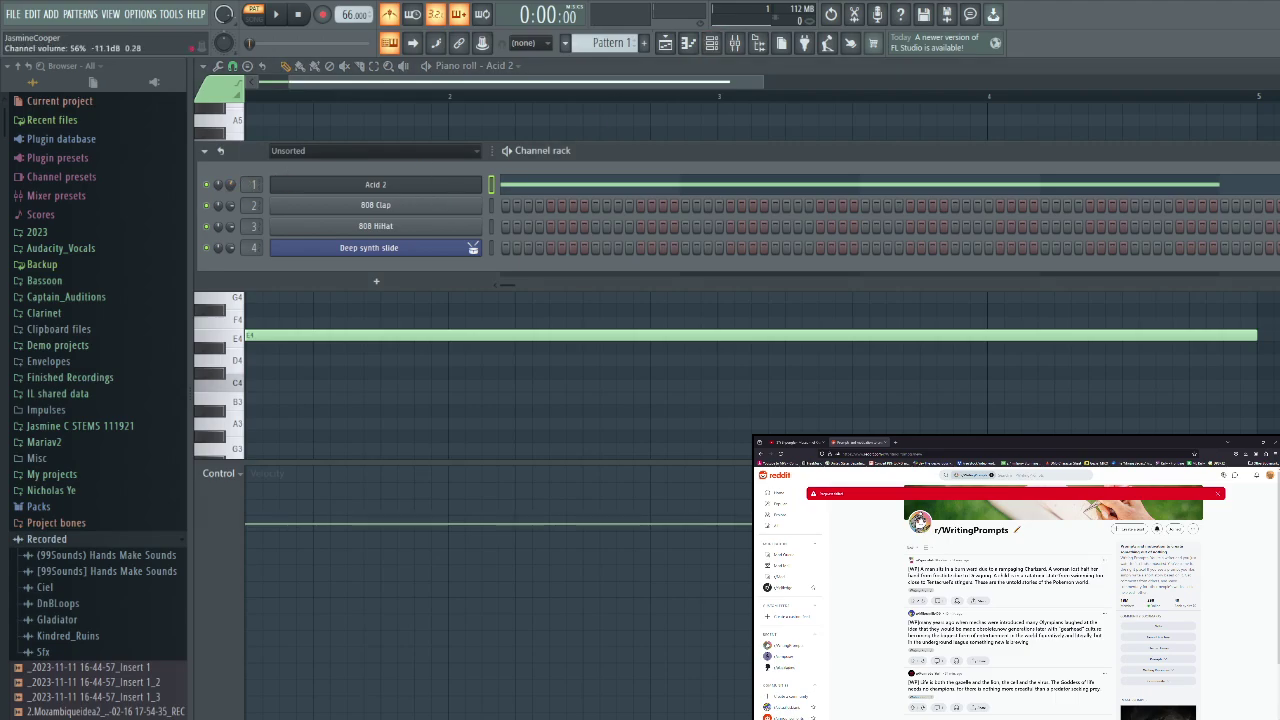
key("space")
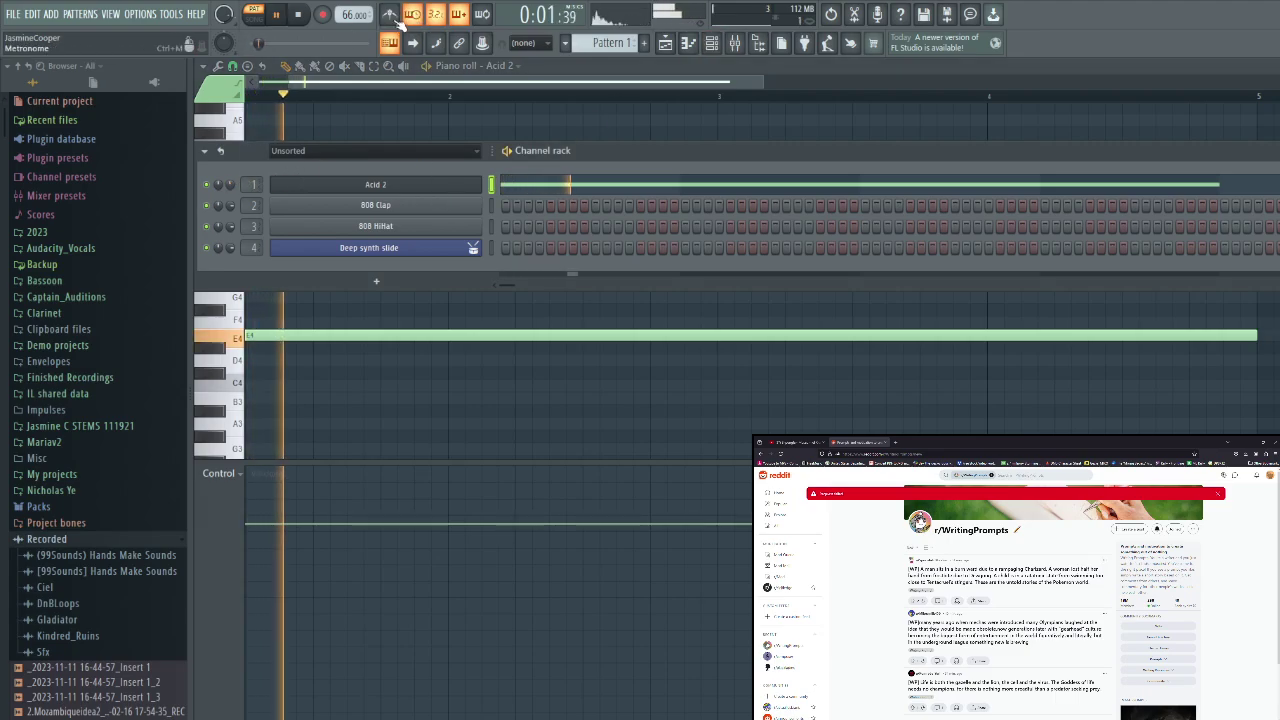
key("space")
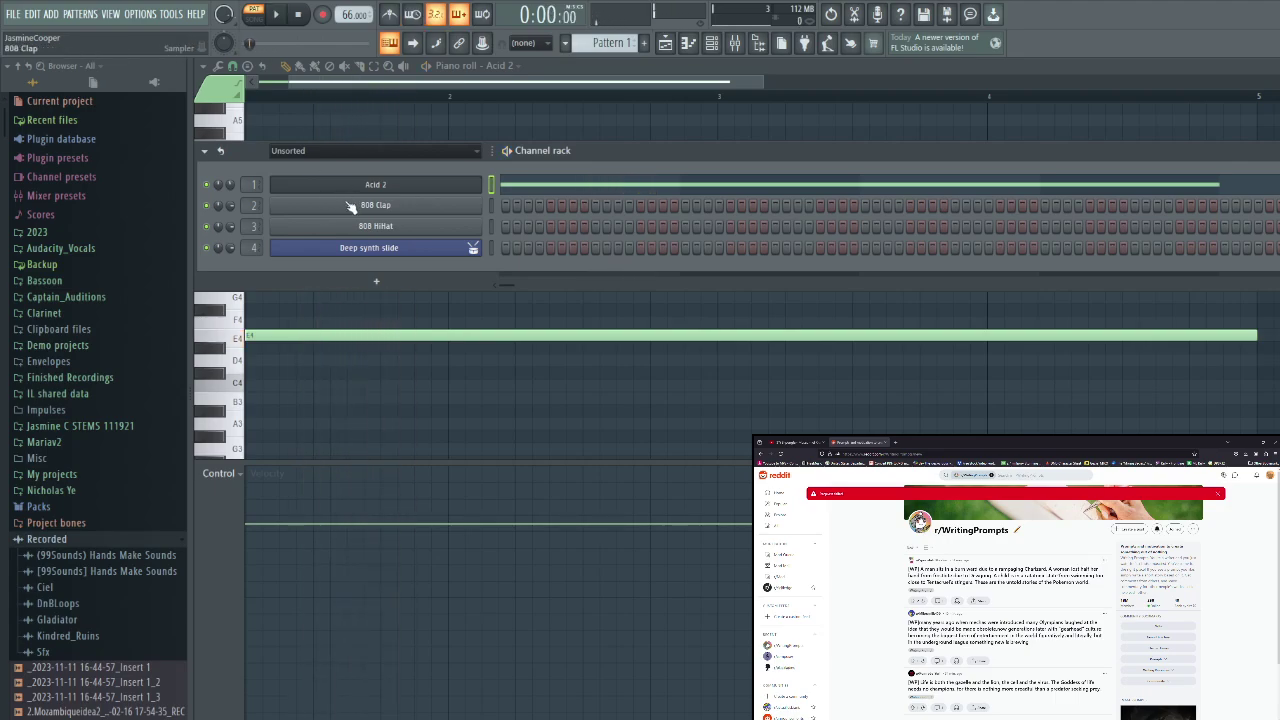
Replace the 808 Clap channel with a new Sytrus instrument
left_click(348, 207)
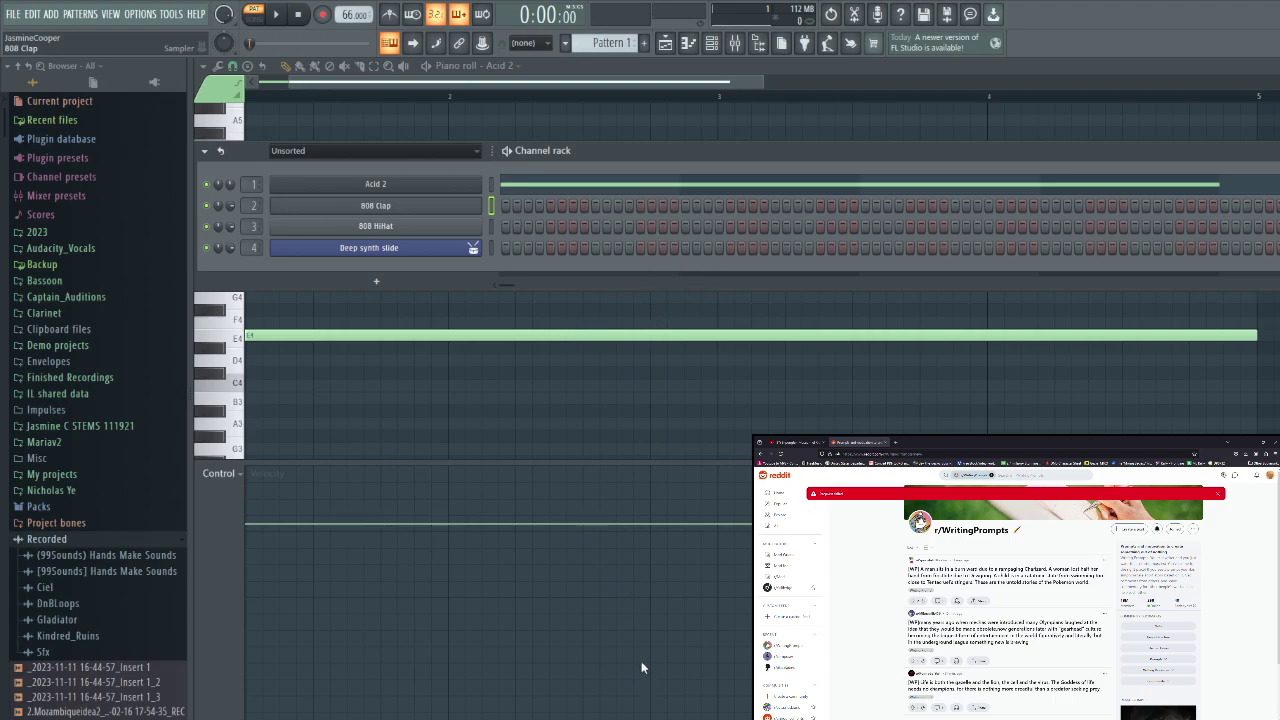
left_click(375, 205)
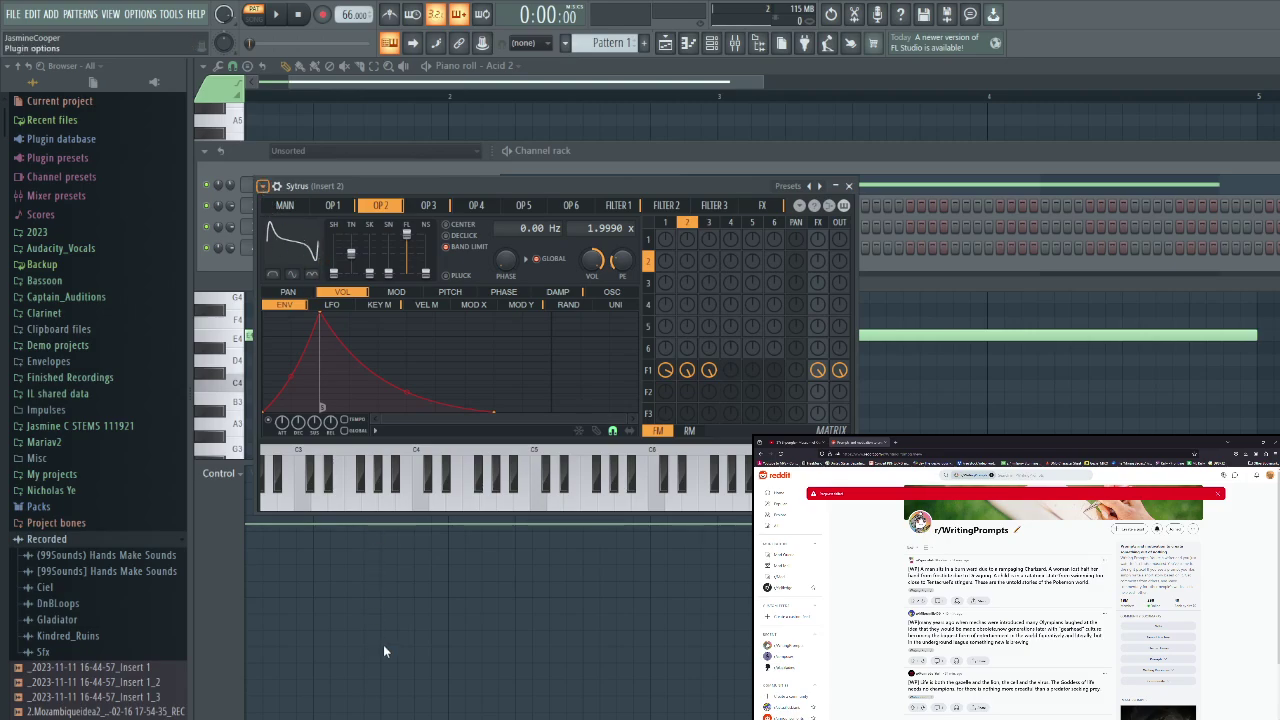
Load the Above clouds 2 preset into the second channel's Sytrus and audition it with held notes and the pattern playing
left_click(364, 608)
key("b")
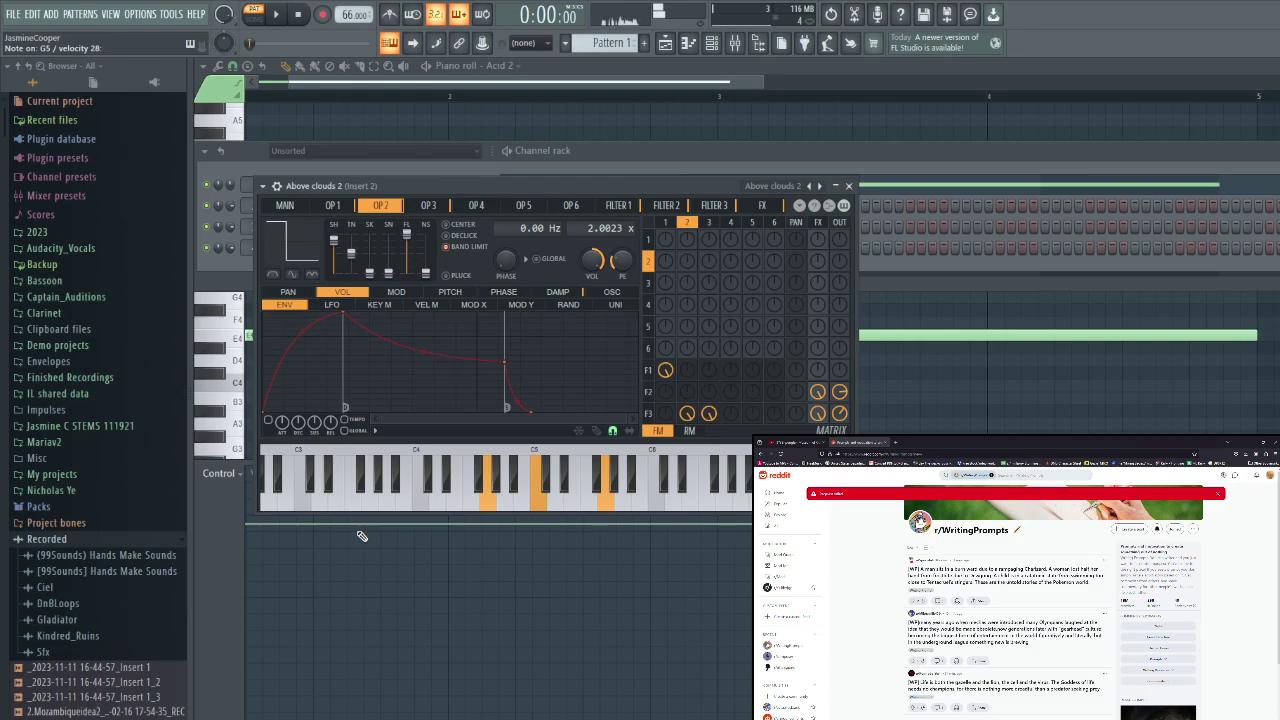
key("space")
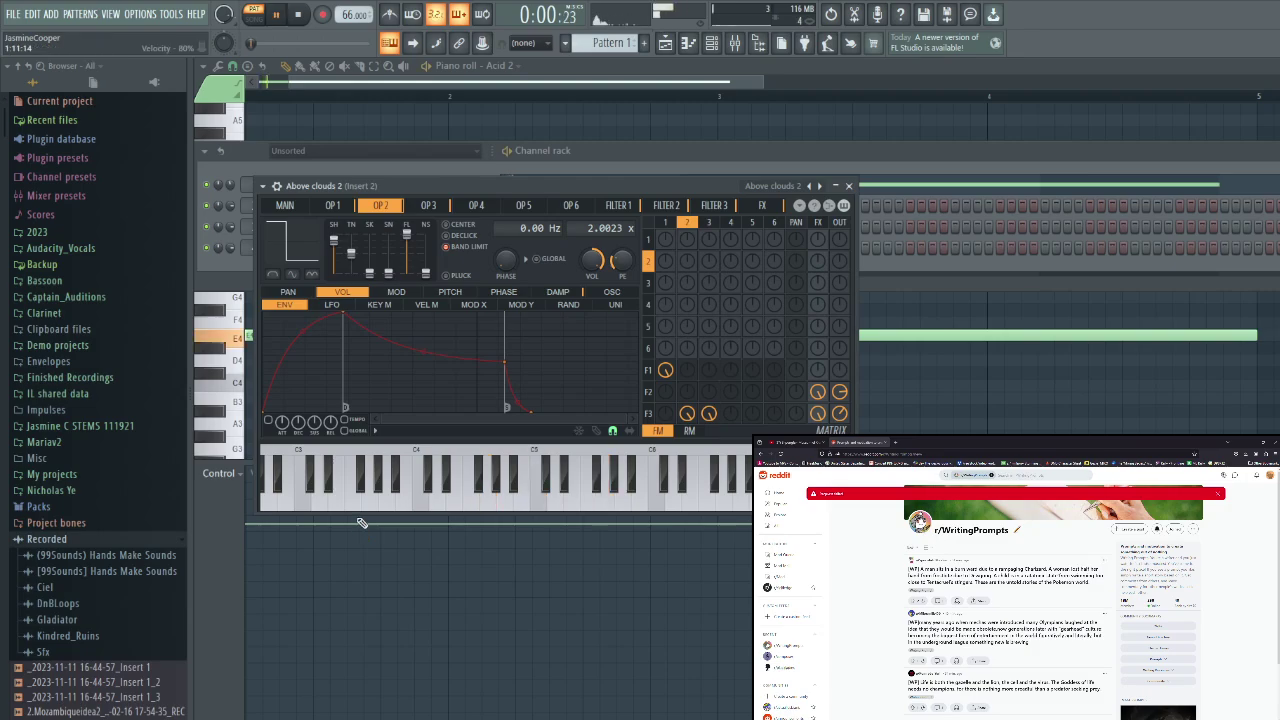
key("space")
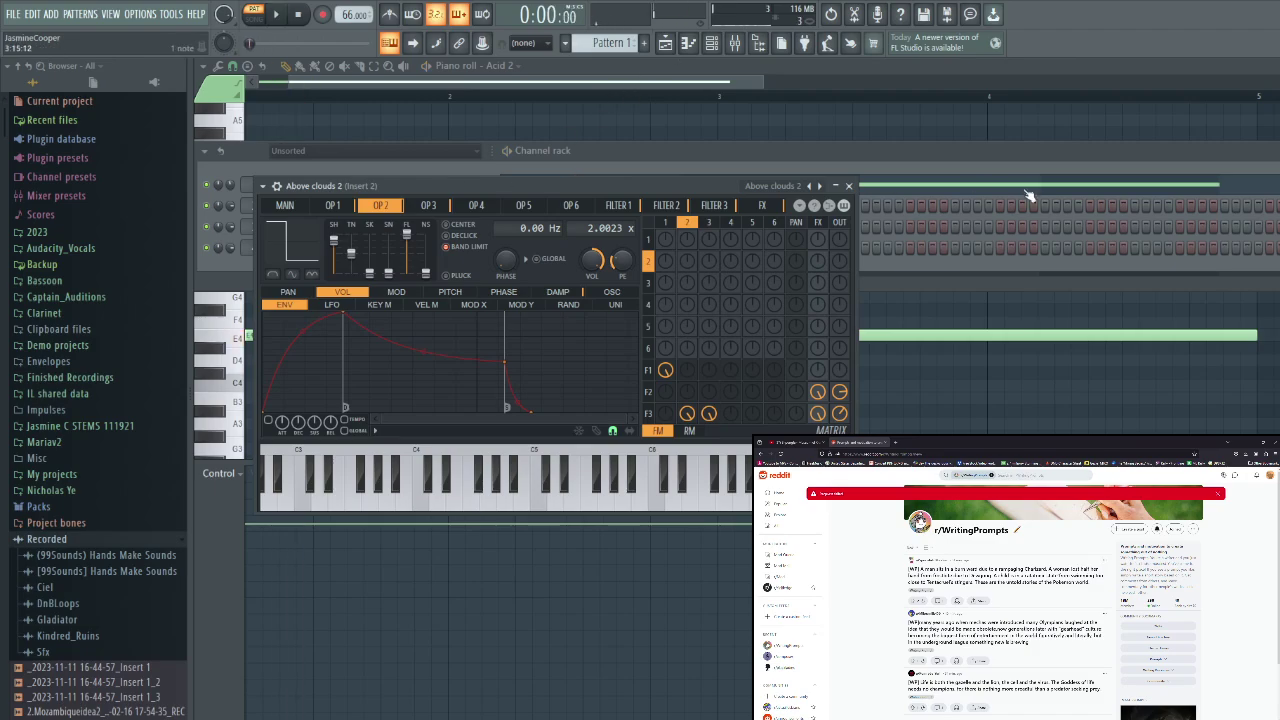
Balance the Acid 2 channel's volume in the channel rack, turning it right down and raising it slightly during pattern playback
left_click(940, 146)
left_click(371, 190)
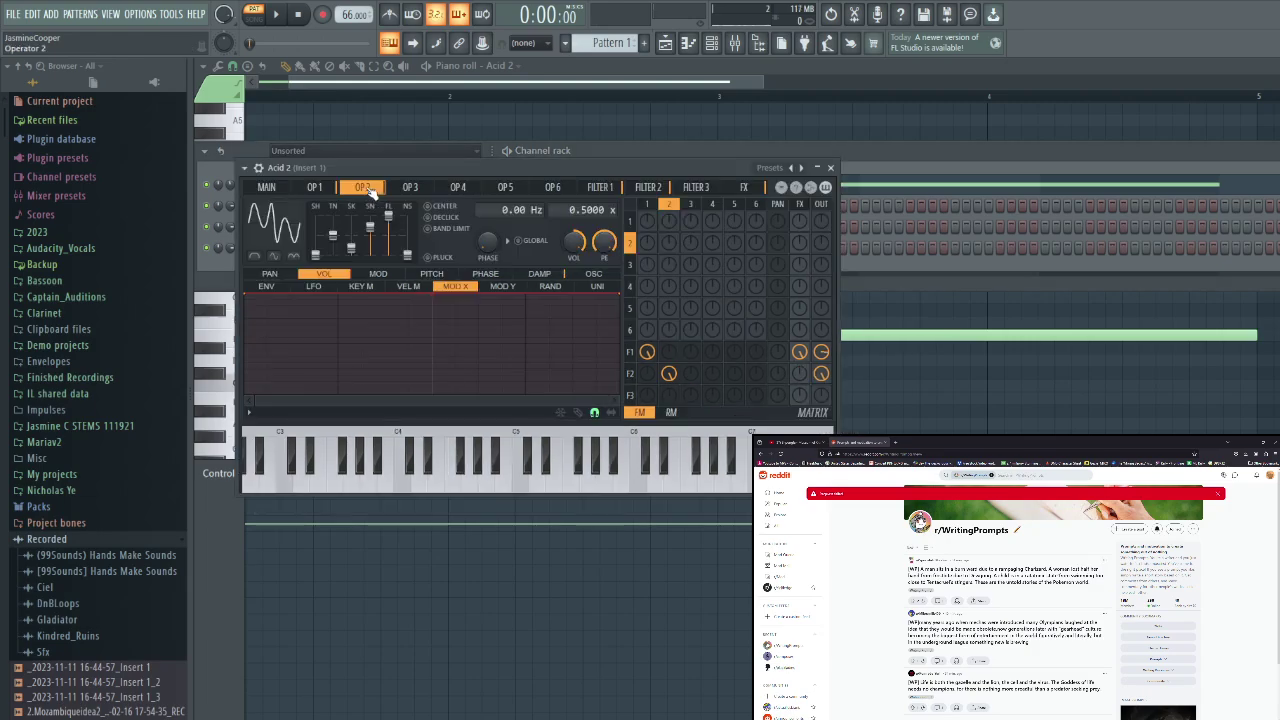
left_click(973, 145)
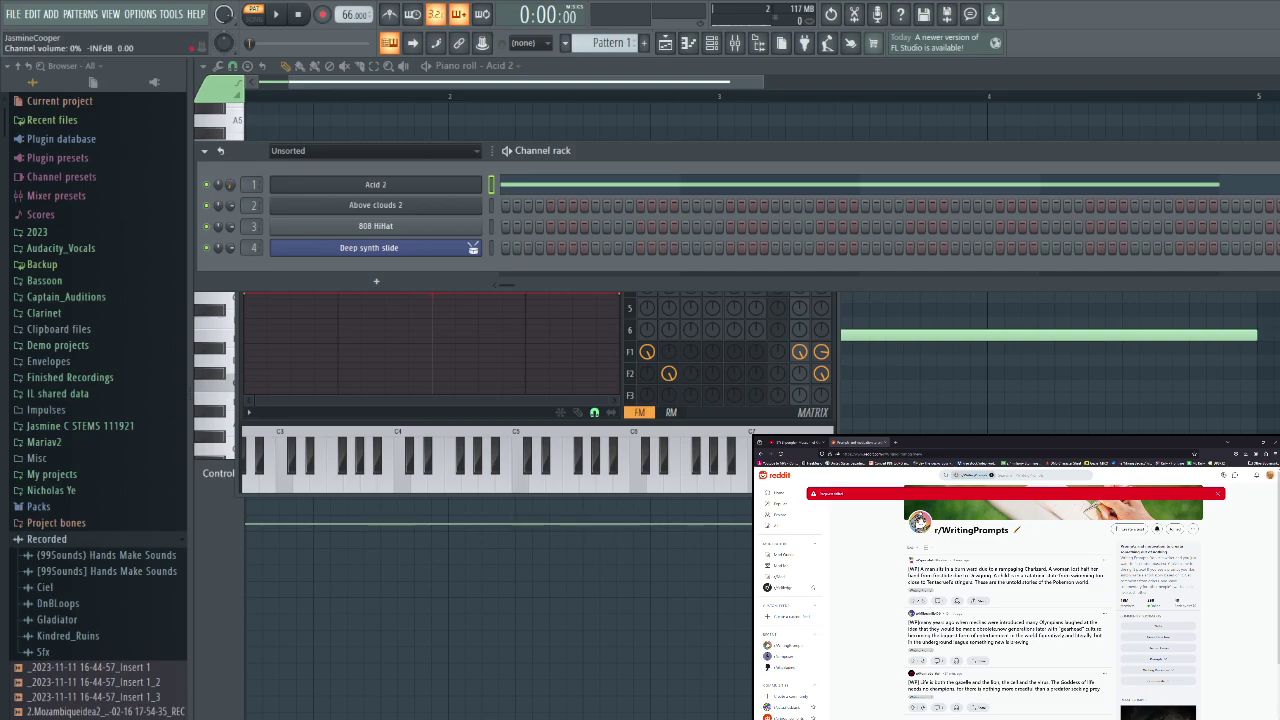
left_click_drag(230, 185, 230, 203)
key("space")
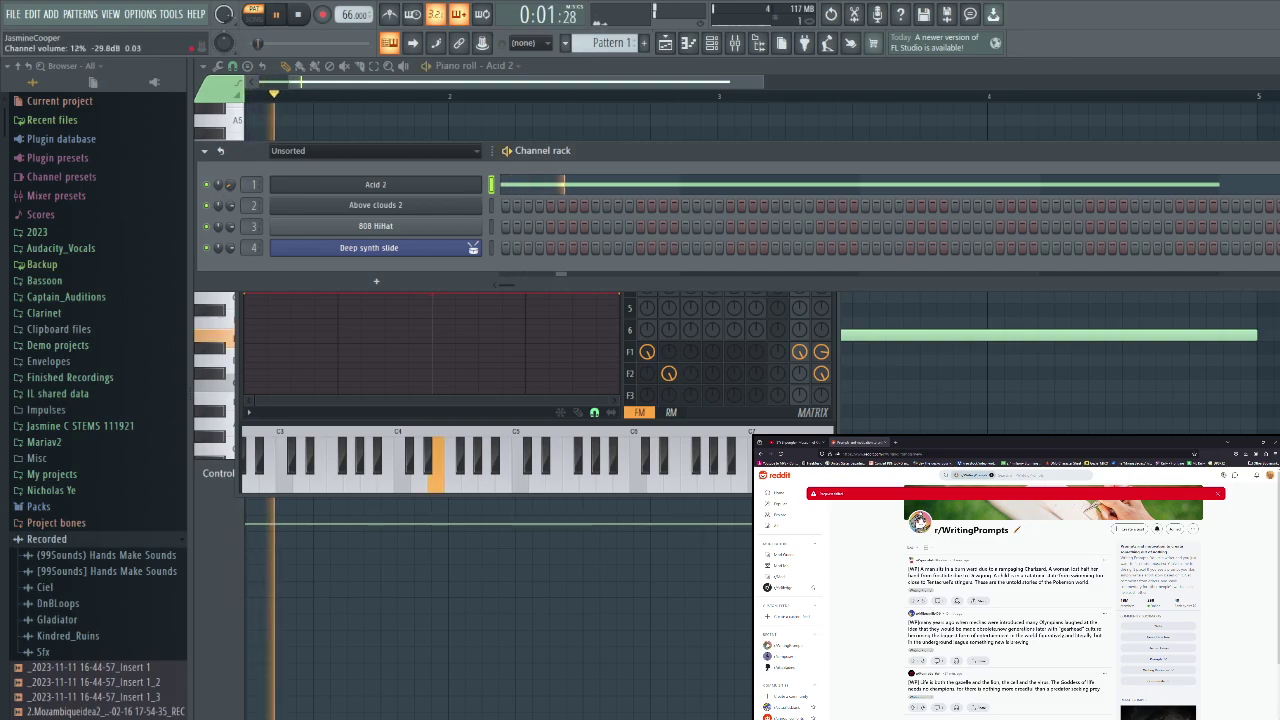
mouse_move(230, 184)
left_mouse_down()
mouse_move(230, 157)
mouse_move(230, 170)
left_mouse_up()
key("space")
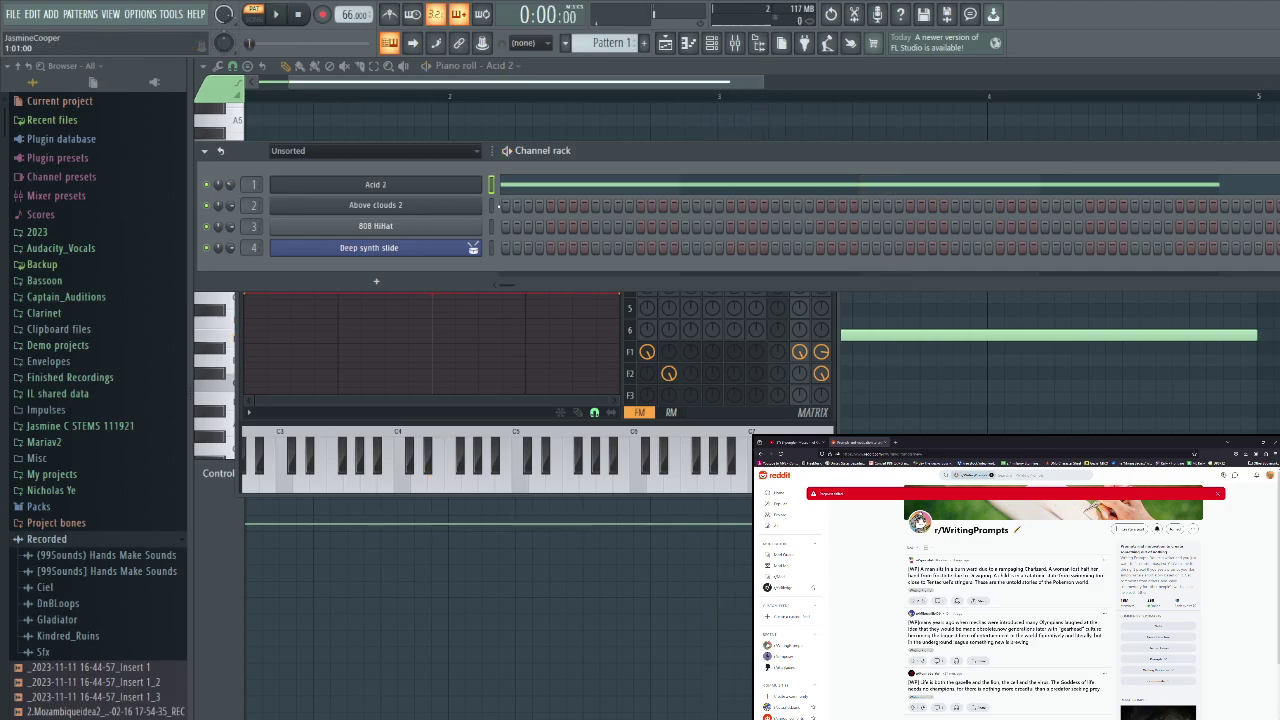
Replace the Above clouds 2 instrument with Kontakt and look through its libraries, including the individual Session Strings instruments
left_click(446, 206)
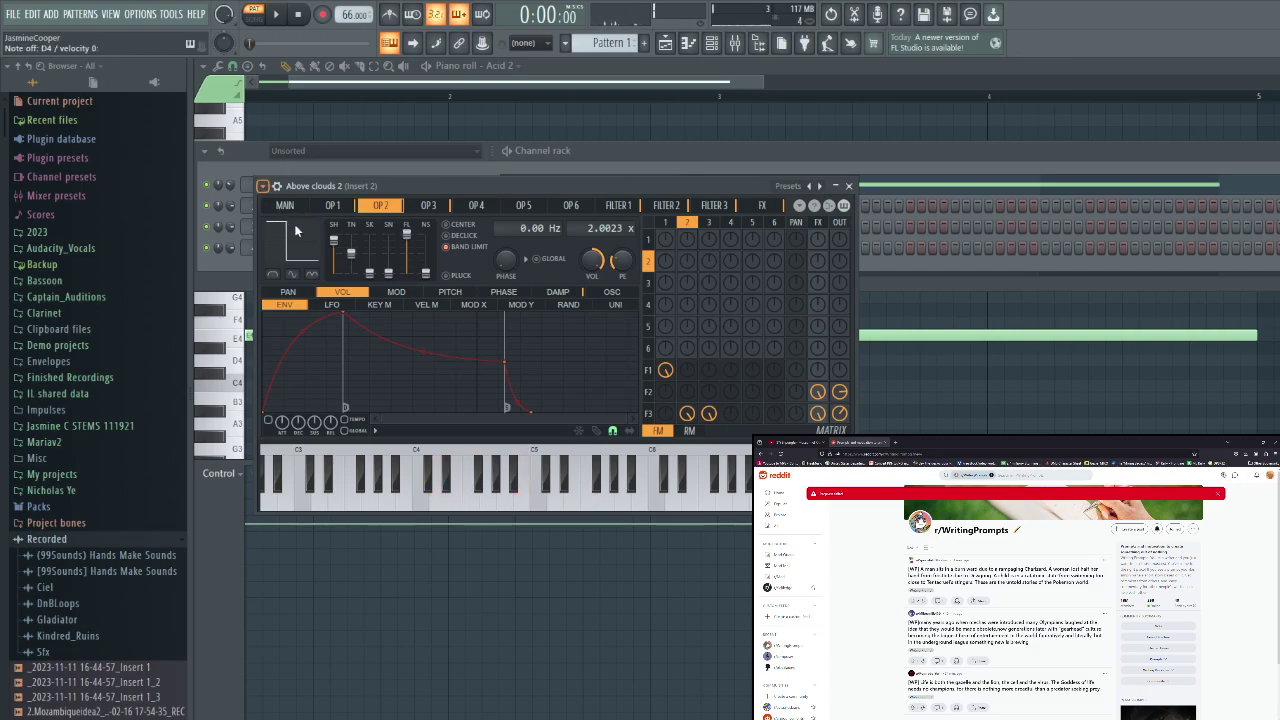
left_click(1206, 156)
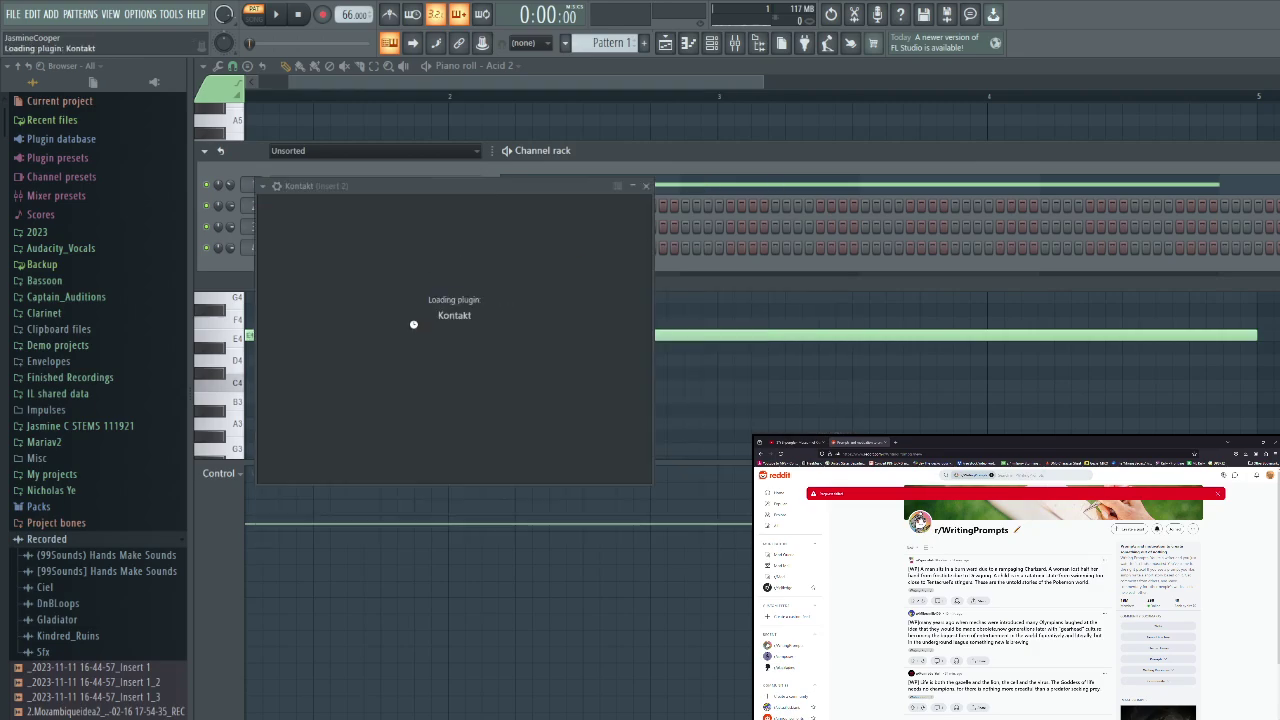
scroll(510, 455, "down", 9)
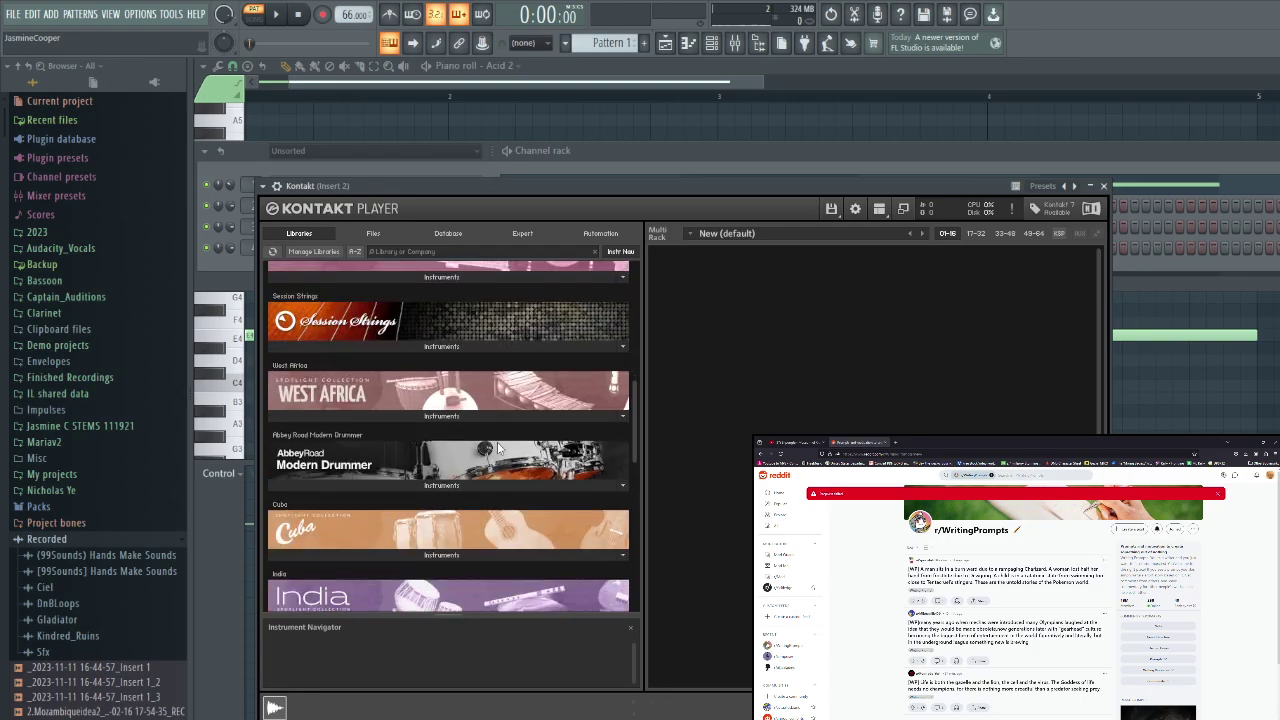
scroll(497, 442, "down", 3)
scroll(480, 420, "up", 3)
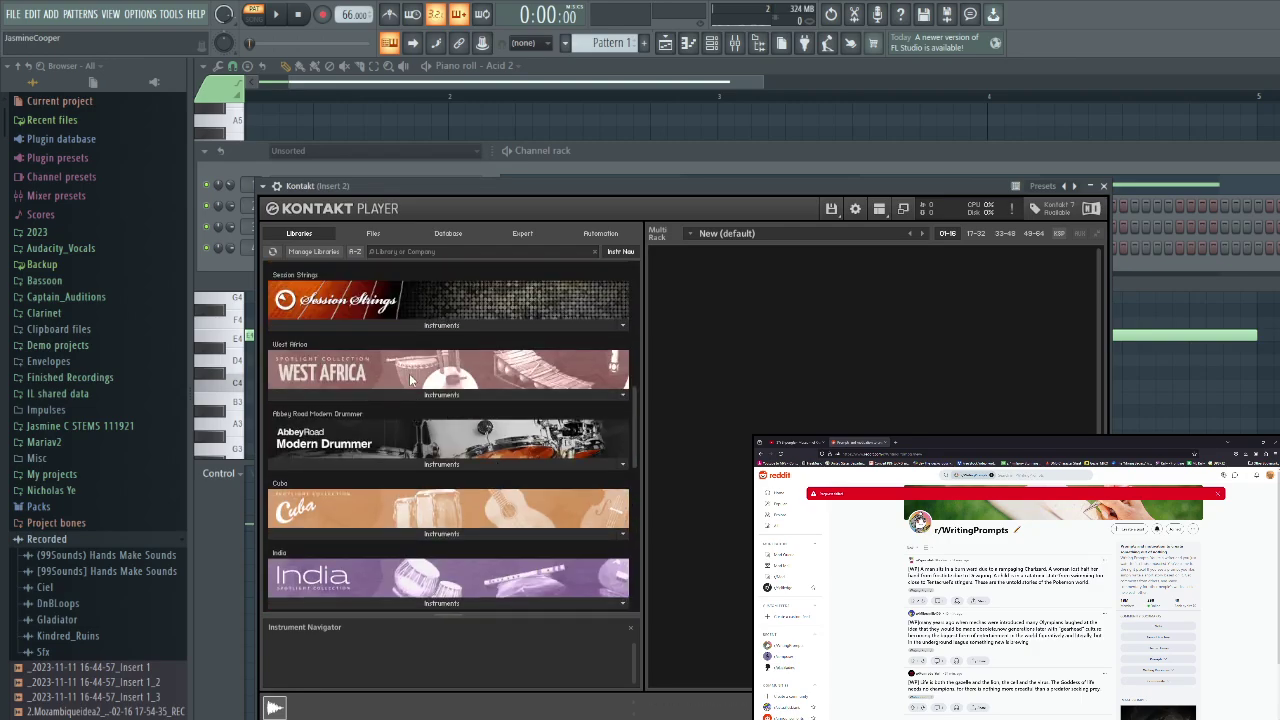
left_click(442, 325)
left_click(303, 342)
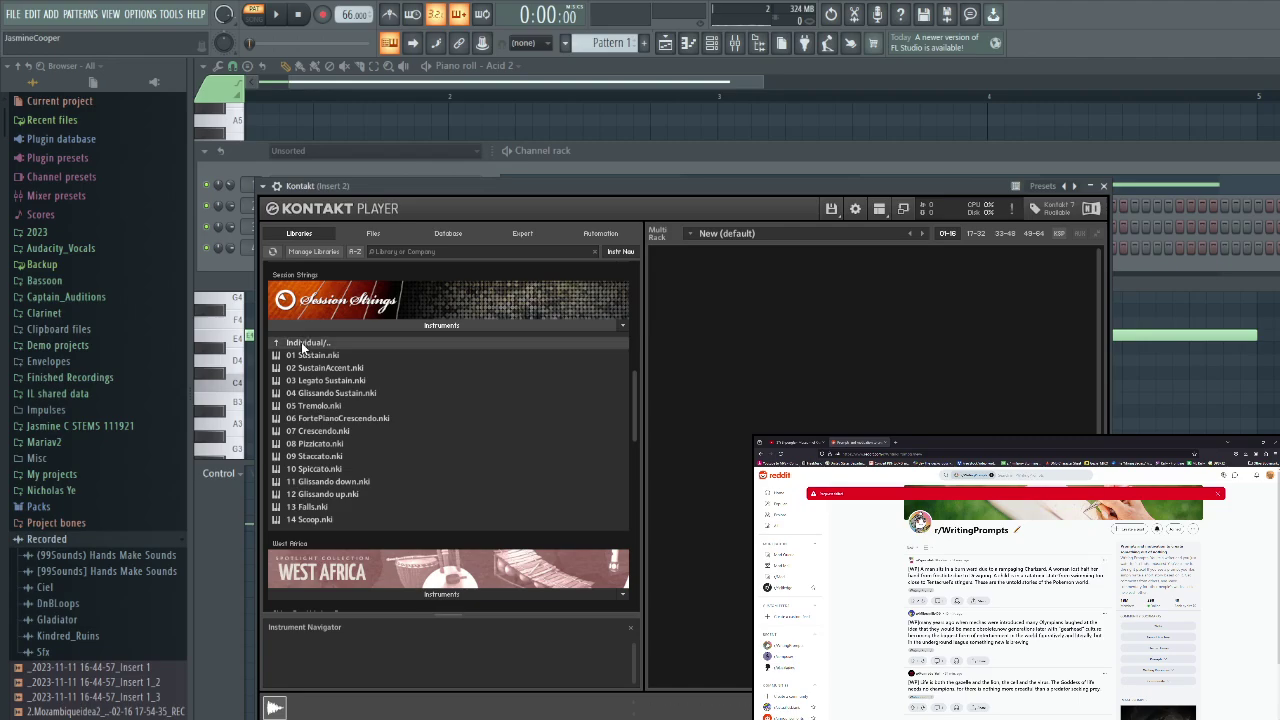
scroll(403, 424, "down", 2)
scroll(403, 424, "down", 2)
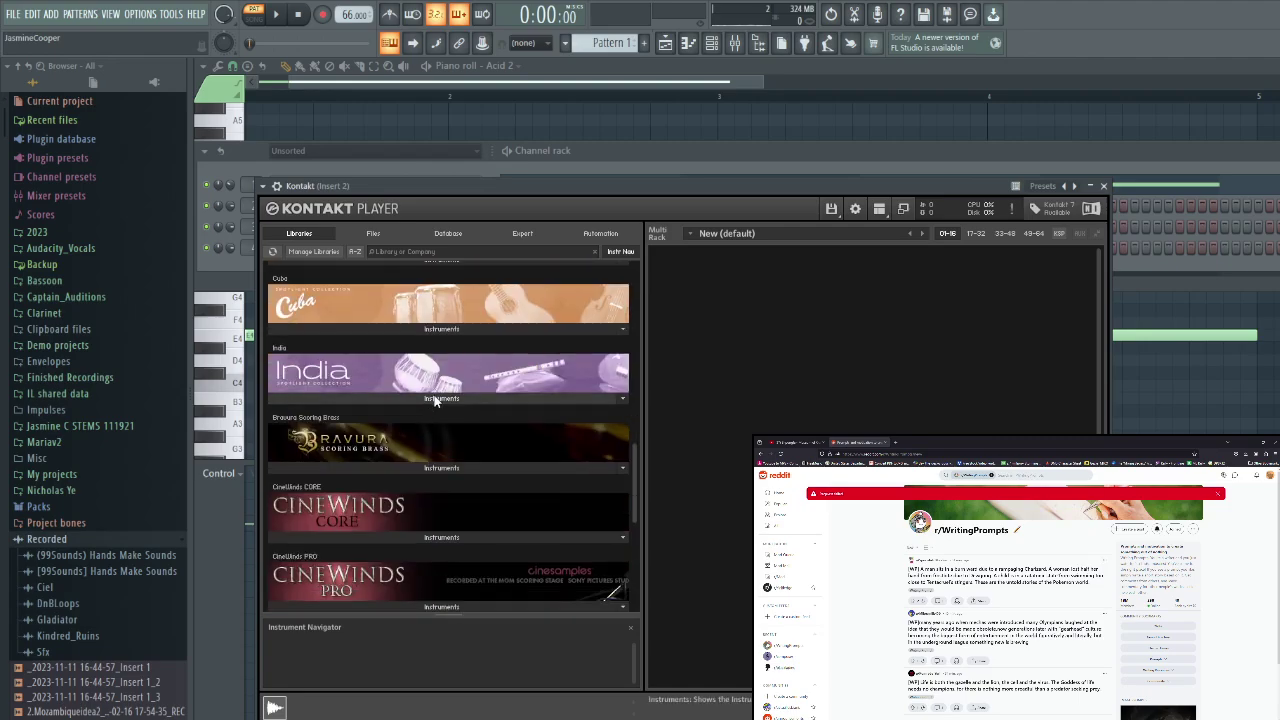
Load India Ensemble from the India library in Kontakt and look through the library's melodic instruments
left_click(436, 399)
left_click(310, 416)
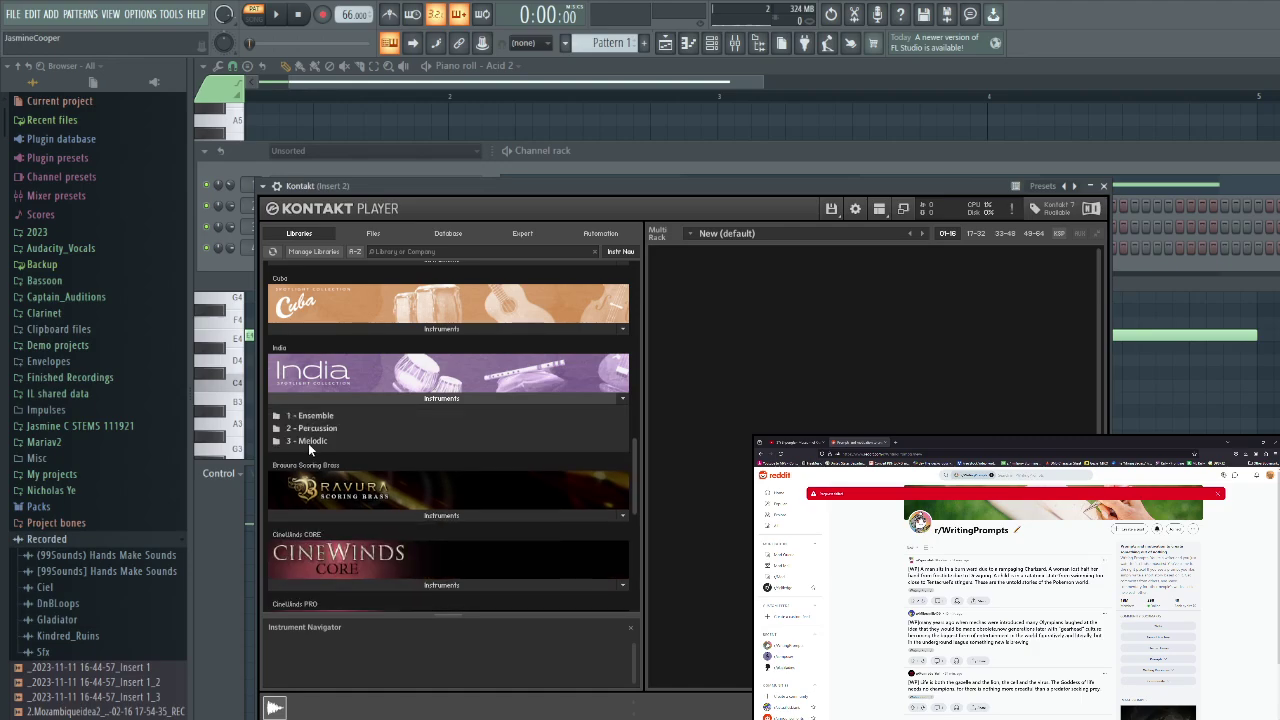
left_click(320, 437)
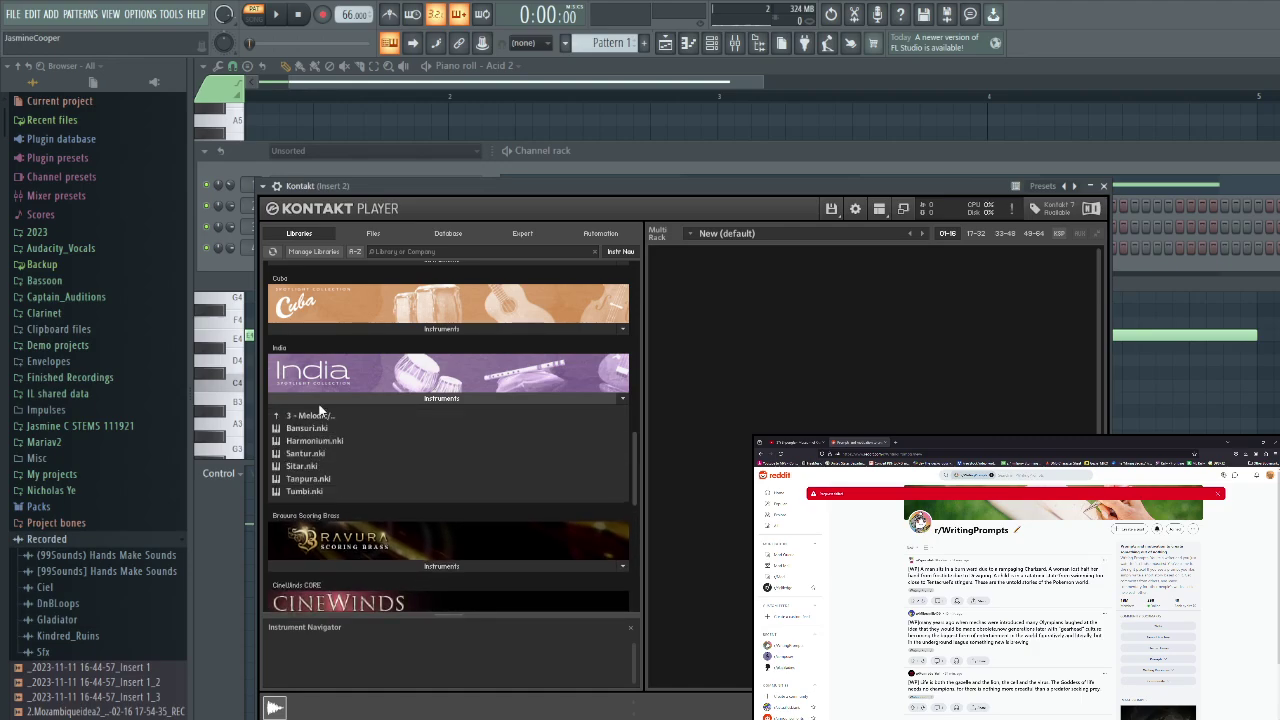
left_click(318, 414)
left_click(312, 415)
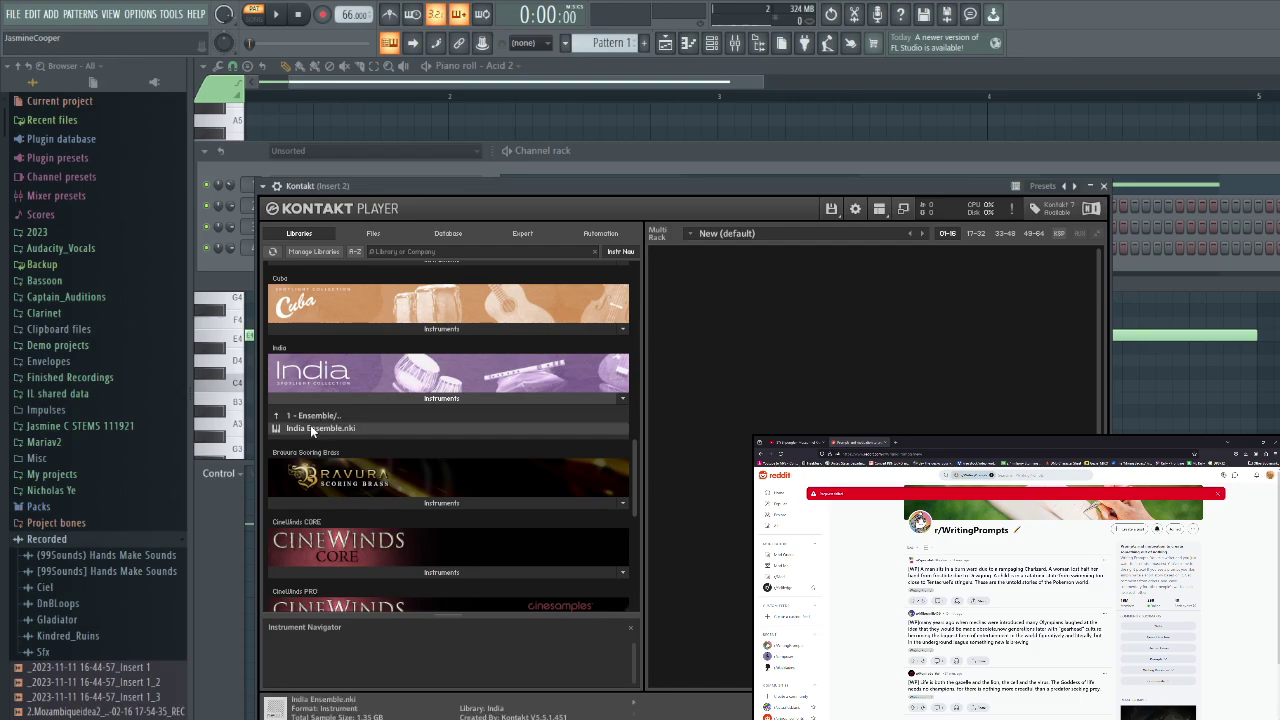
double_click(310, 427)
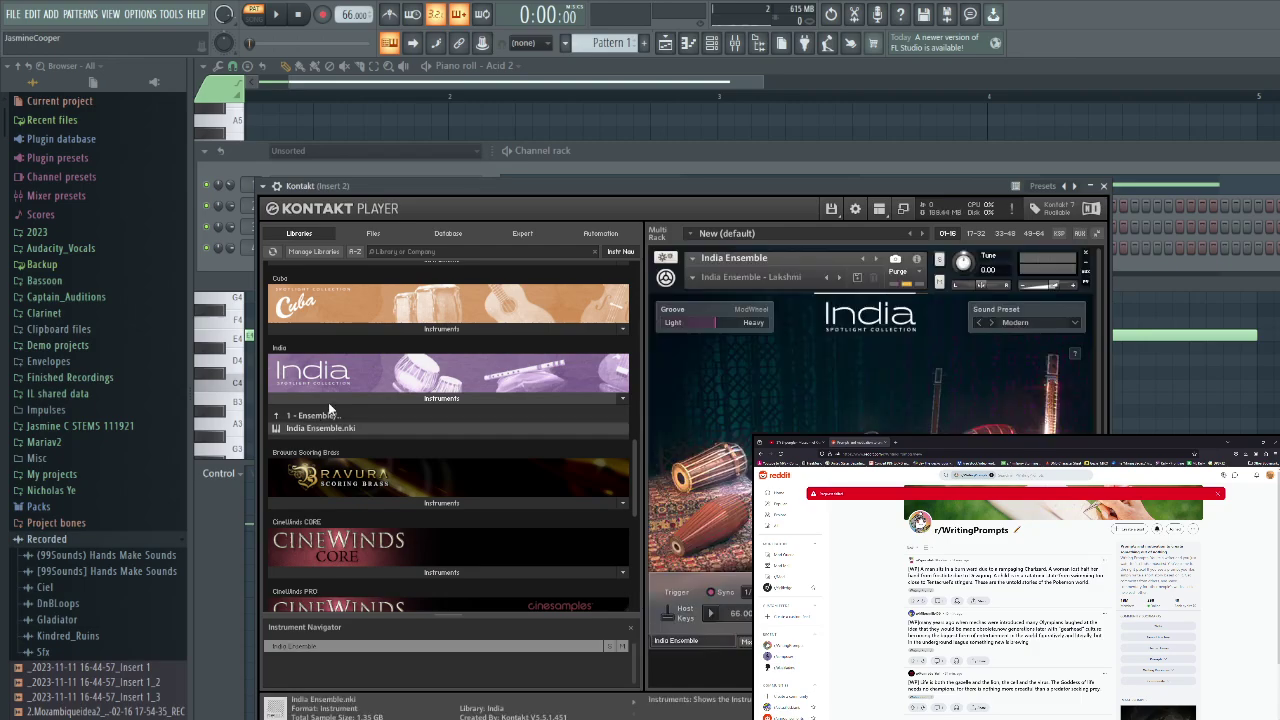
left_click(314, 416)
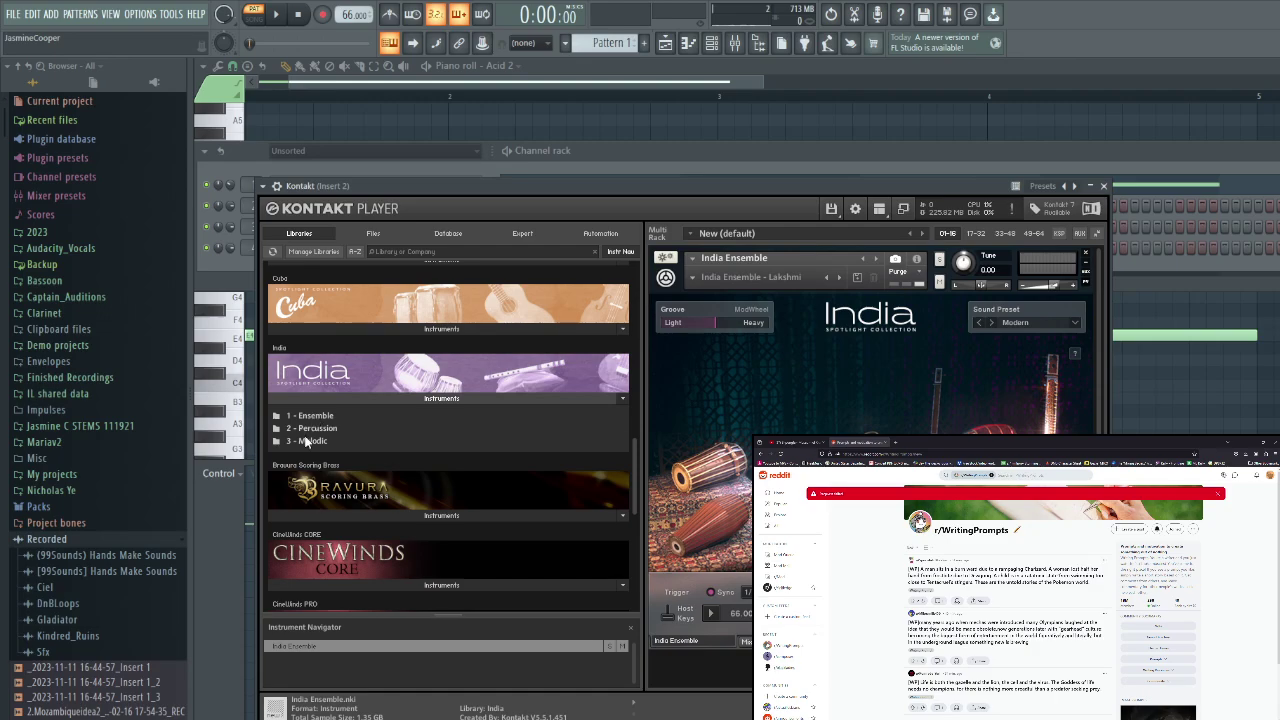
left_click(306, 441)
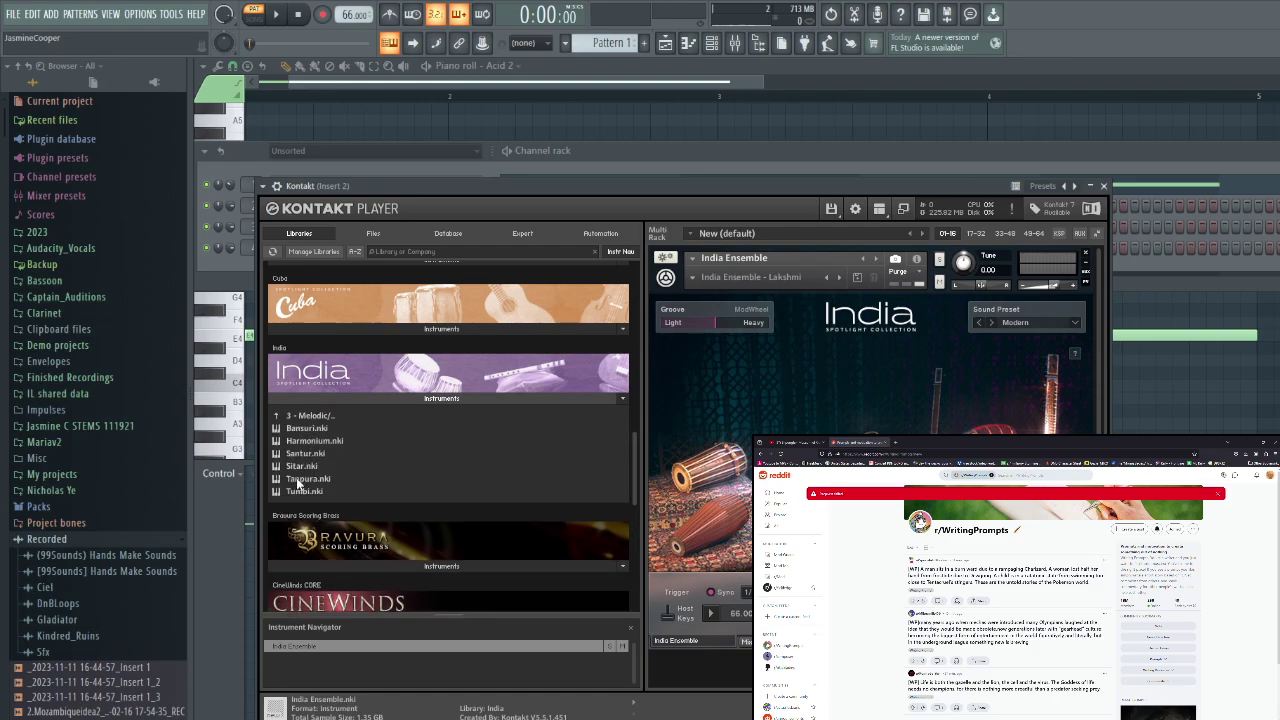
Replace India Ensemble with Middle East Strings from the Middle East library's ensembles, and check its mixer and key mapping pages
scroll(300, 484, "down", 5)
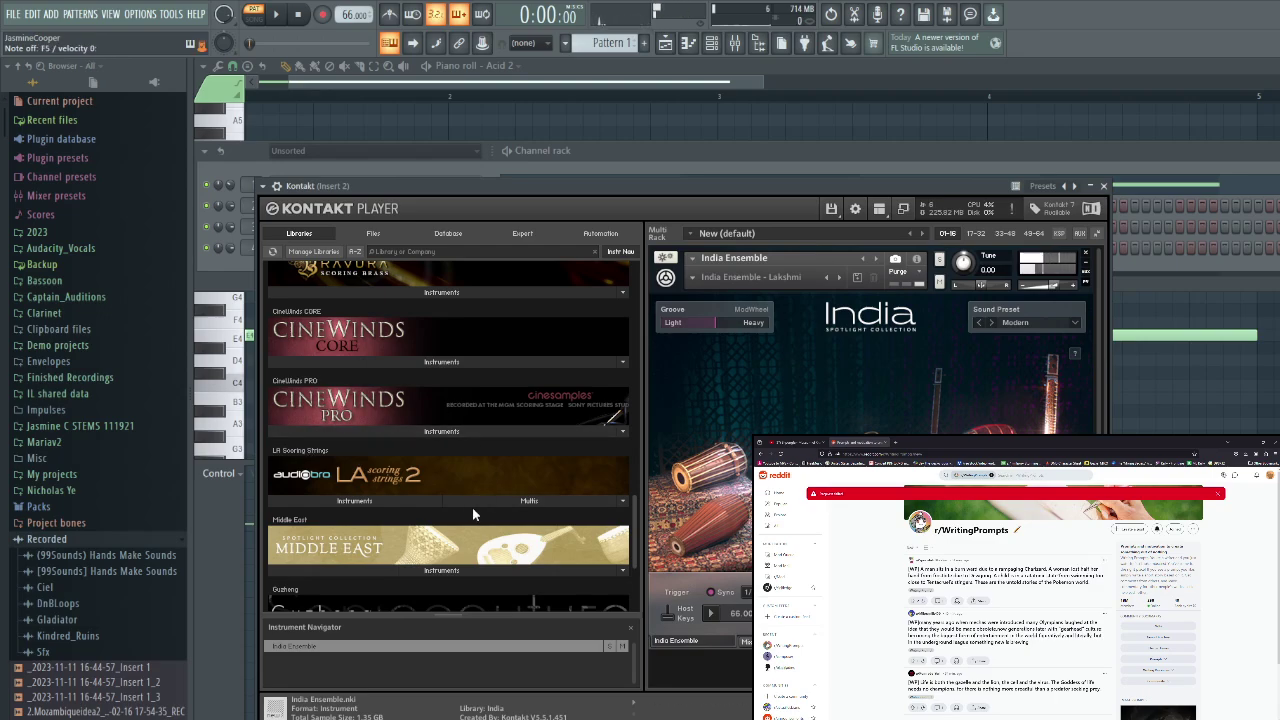
scroll(450, 480, "down", 1)
left_click(433, 500)
left_click(287, 414)
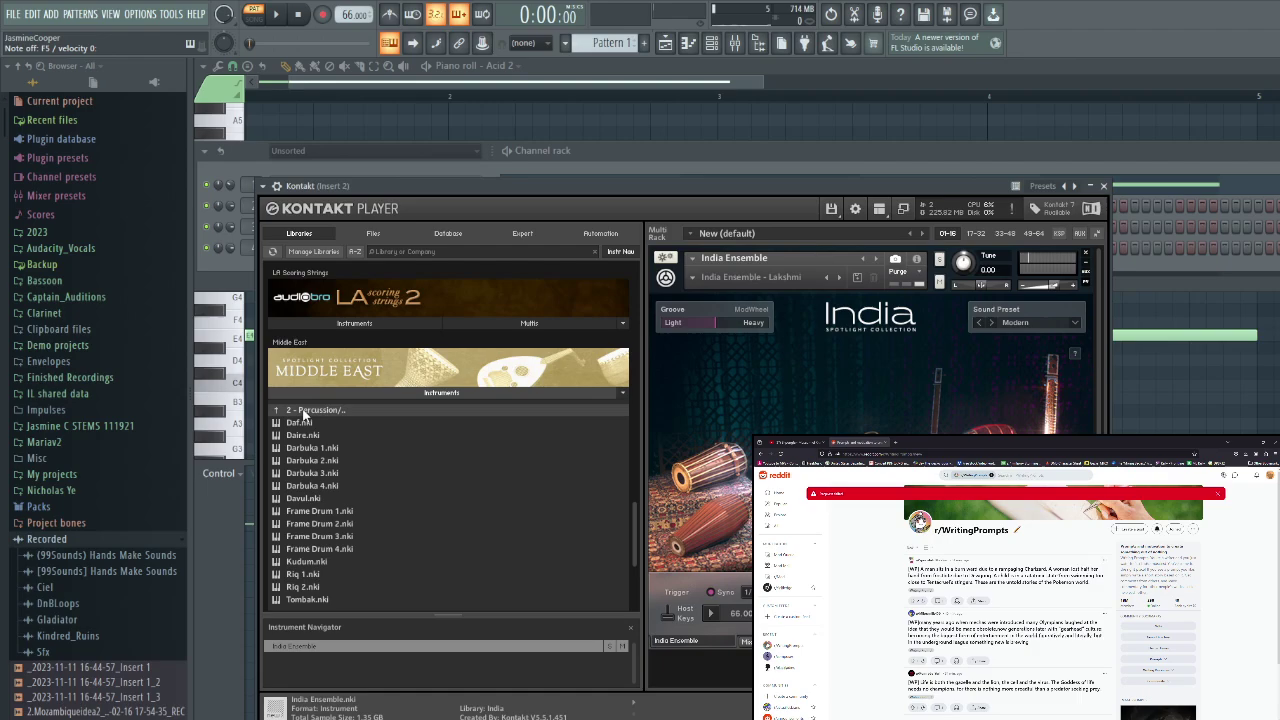
left_click(305, 441)
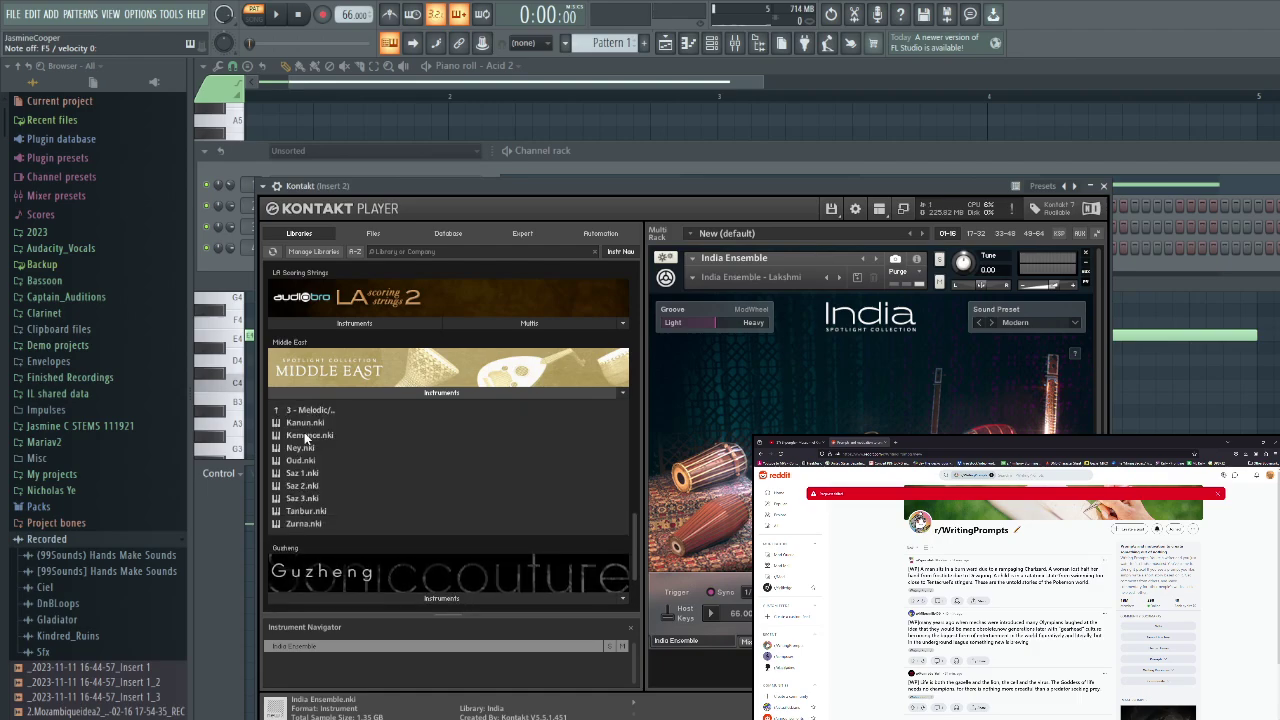
left_click(312, 409)
left_click(312, 409)
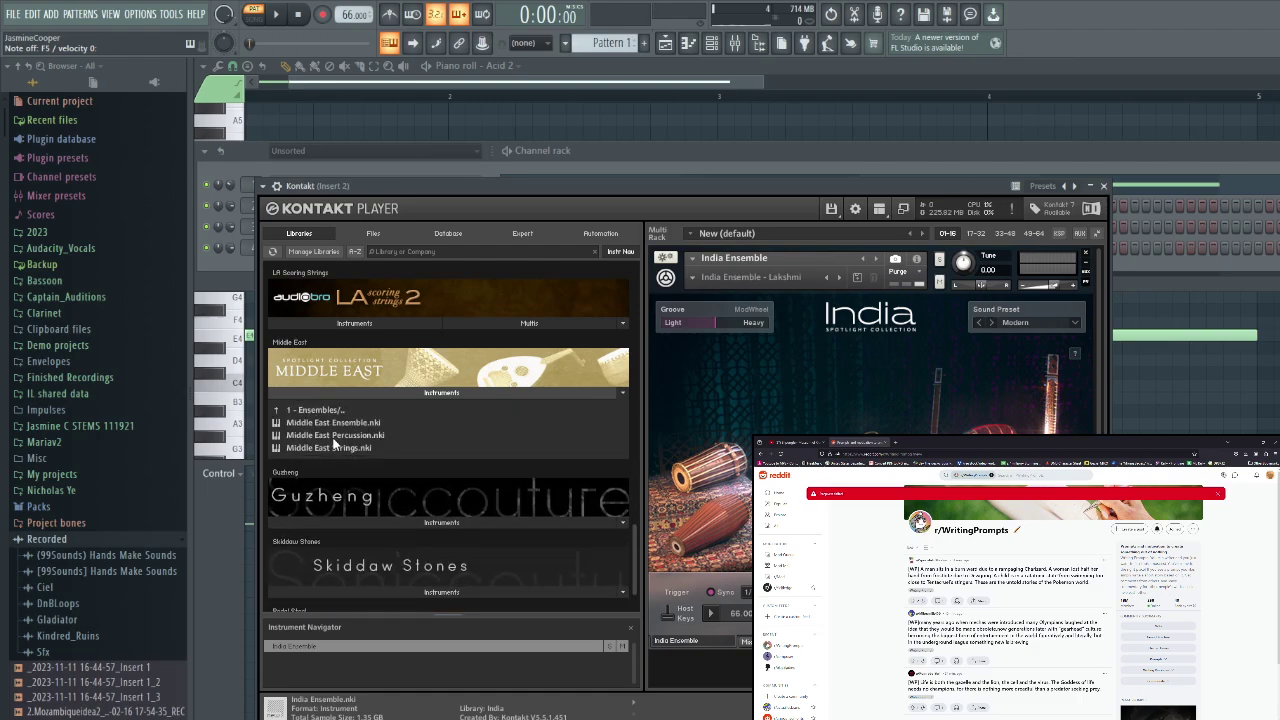
left_click(1085, 253)
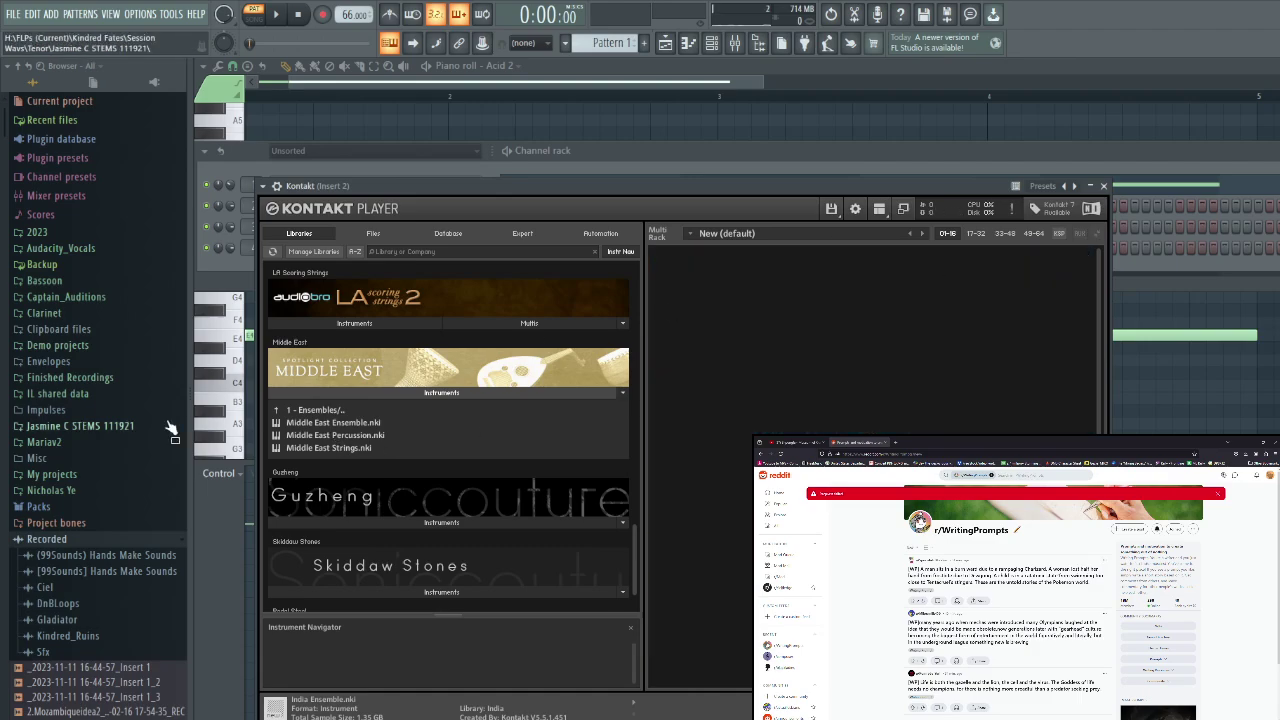
left_click(365, 449)
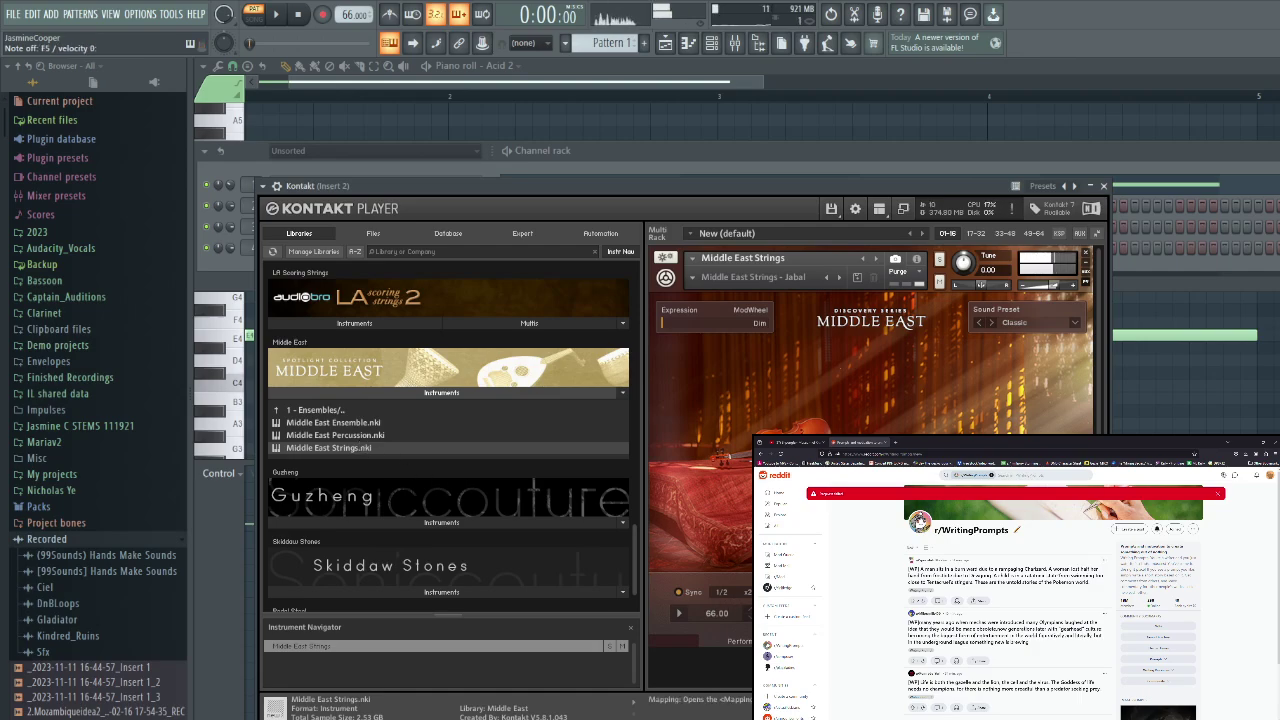
left_click(871, 641)
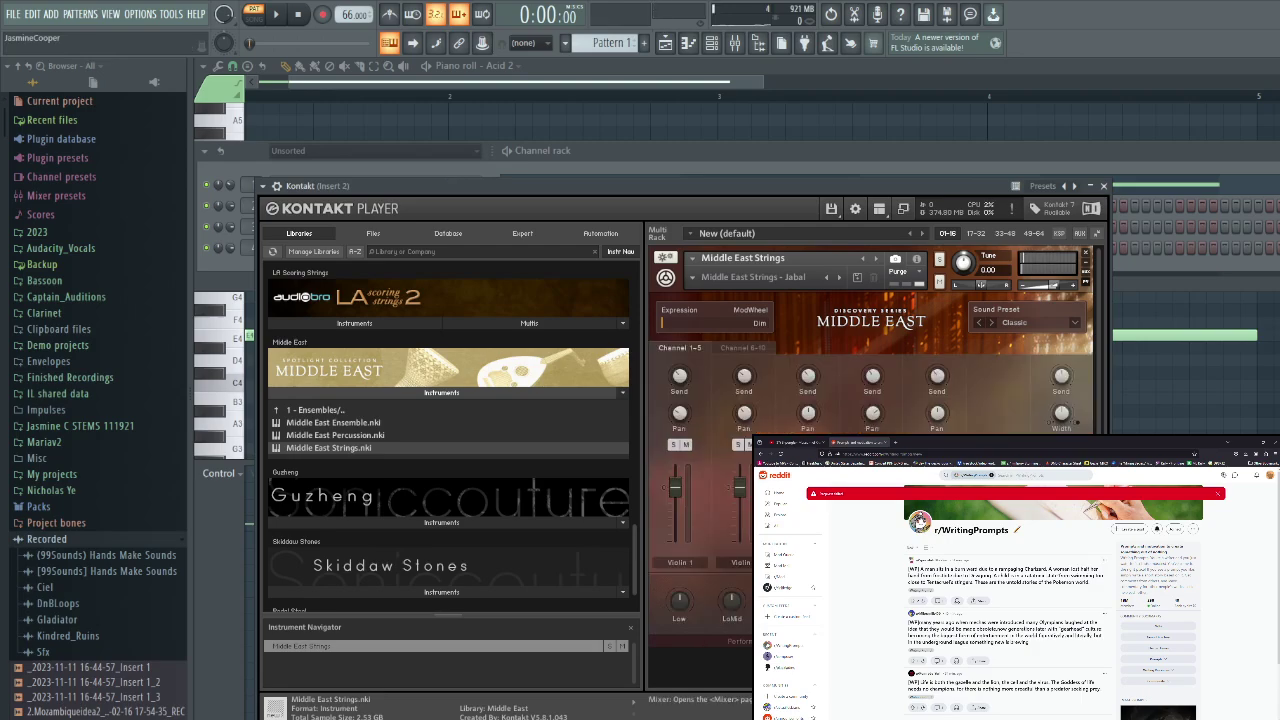
left_click(982, 641)
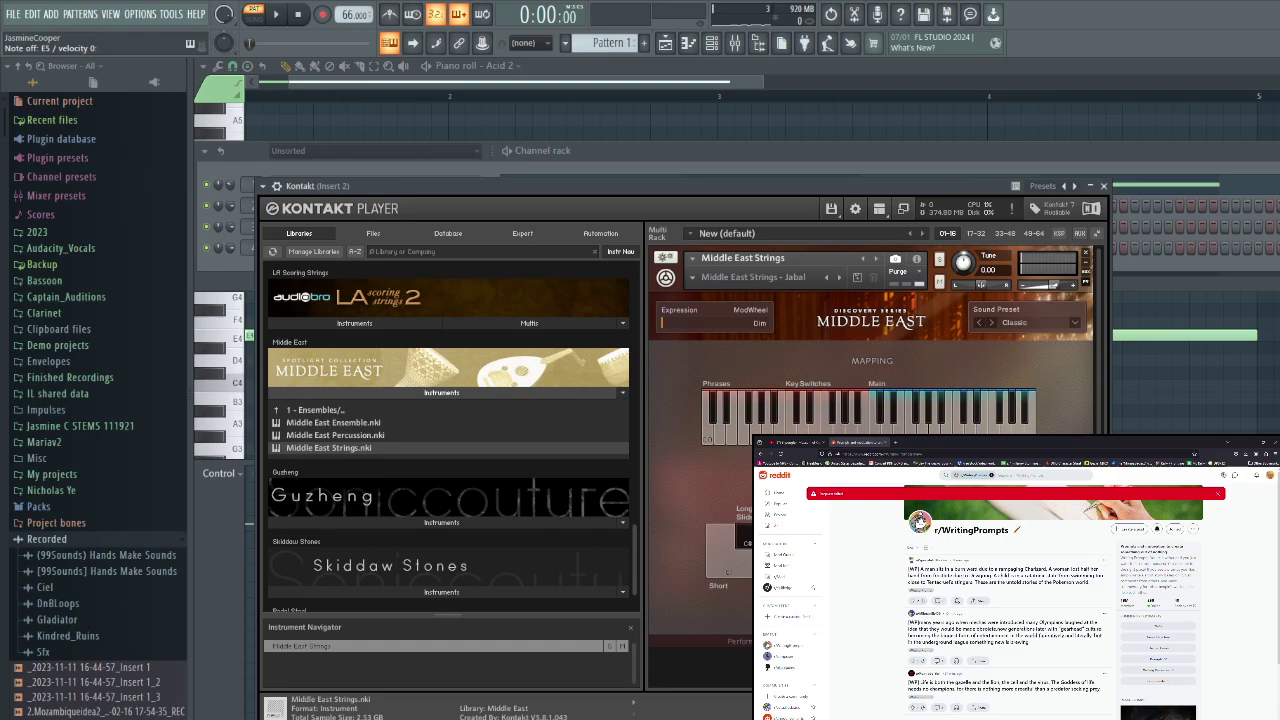
Place Pattern 1 at bar 1 of Track 1 in the playlist and record a short Middle East Strings phrase into it
left_click(668, 43)
left_click(465, 154)
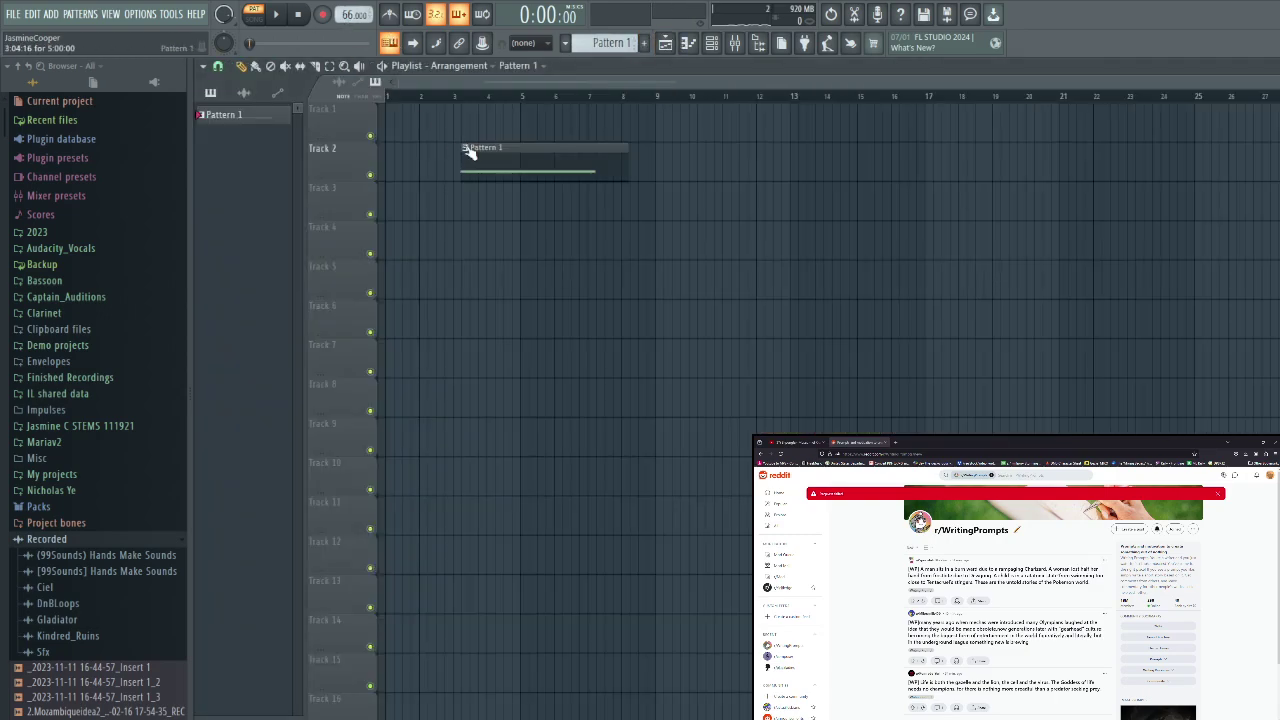
left_click_drag(464, 134, 404, 107)
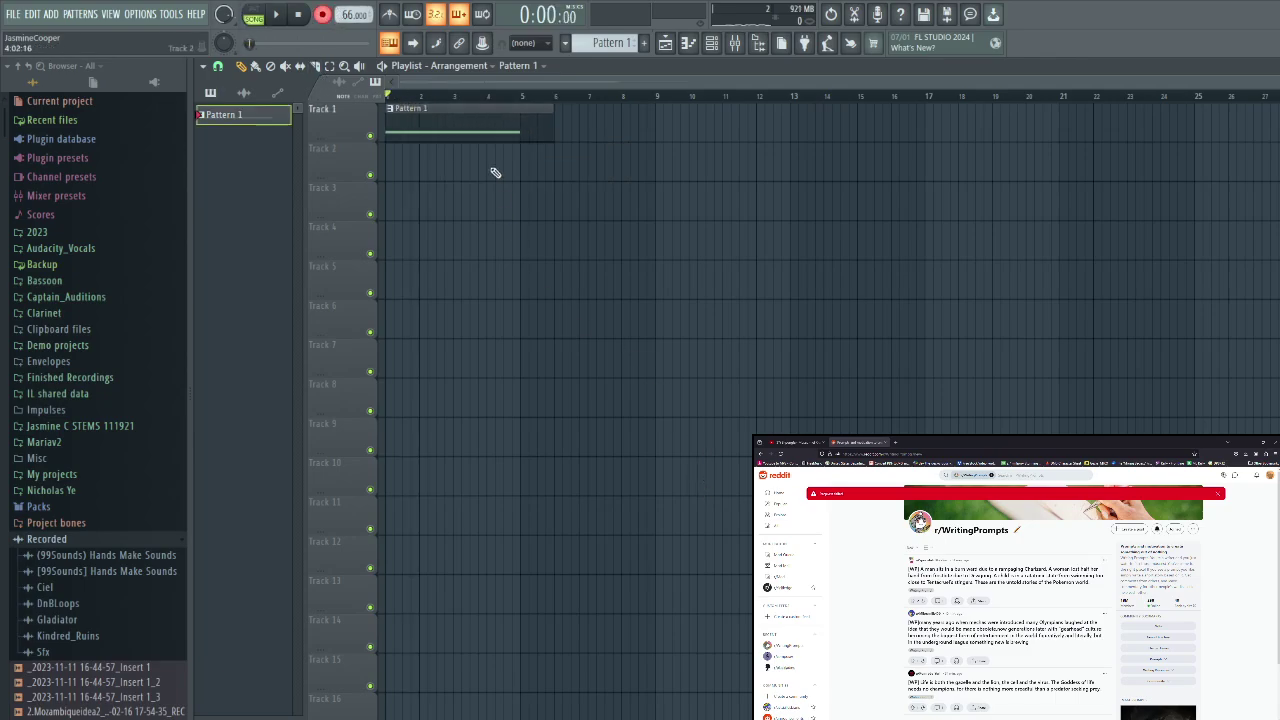
key("space")
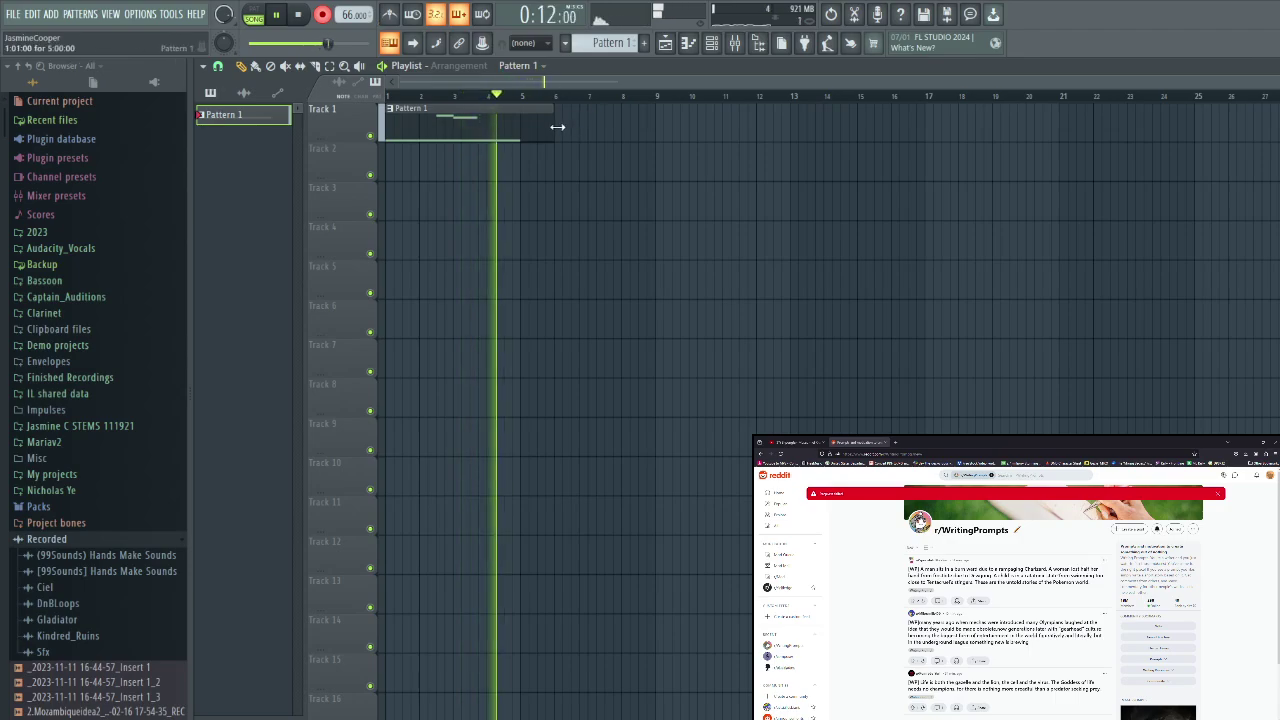
key("space")
Draw a four-bar F4 note for Acid 2 in the piano roll, starting at bar 5
double_click(504, 126)
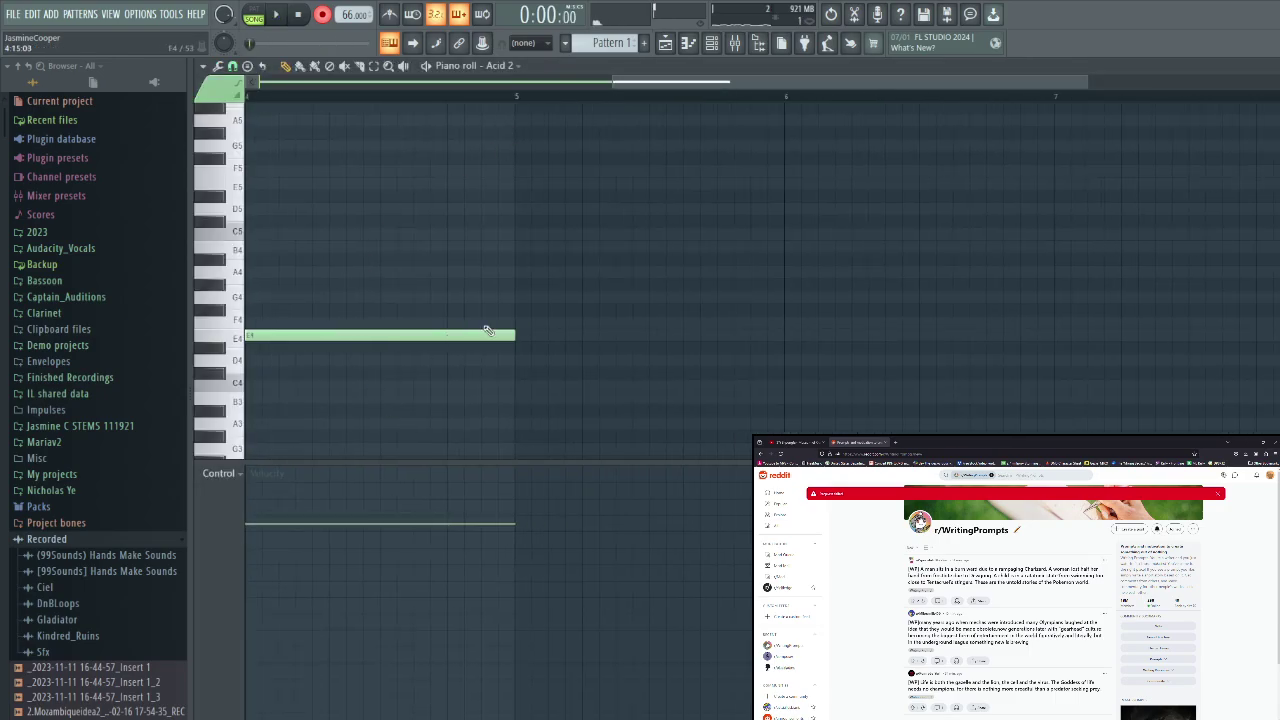
left_click(515, 322)
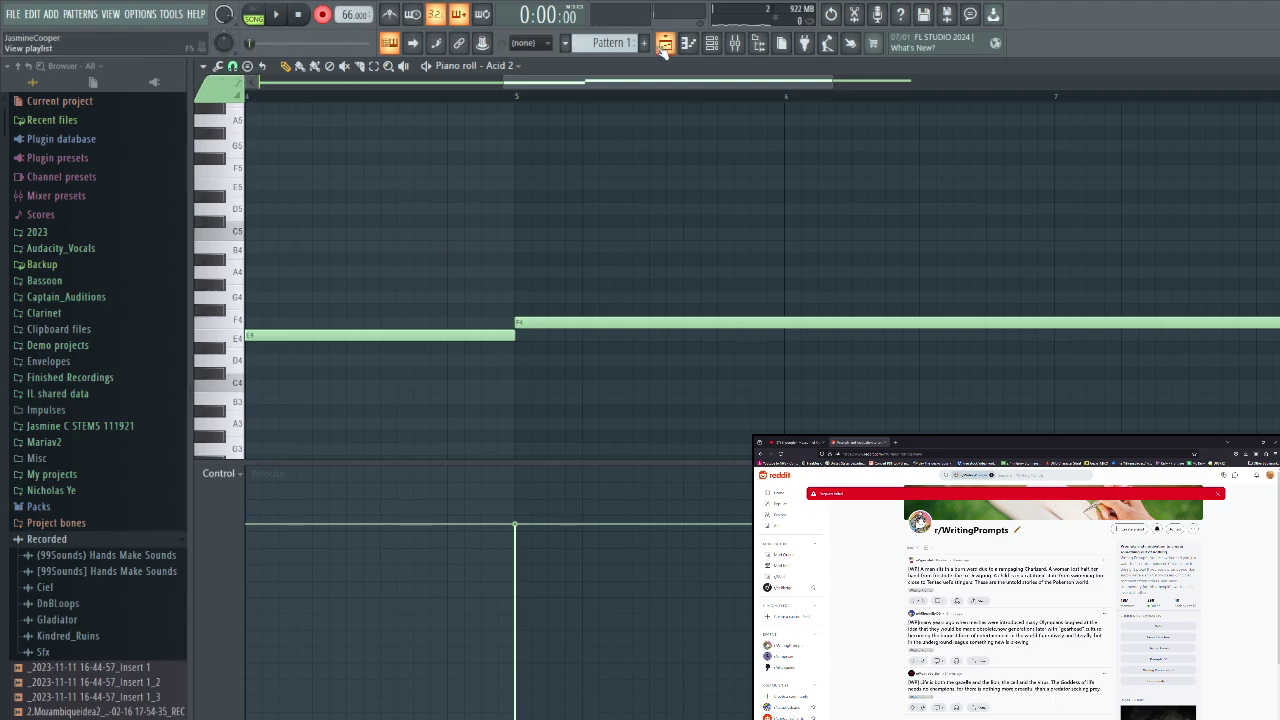
Play the song from bar 5 and check Pattern 1's notes in the playlist
left_click(508, 98)
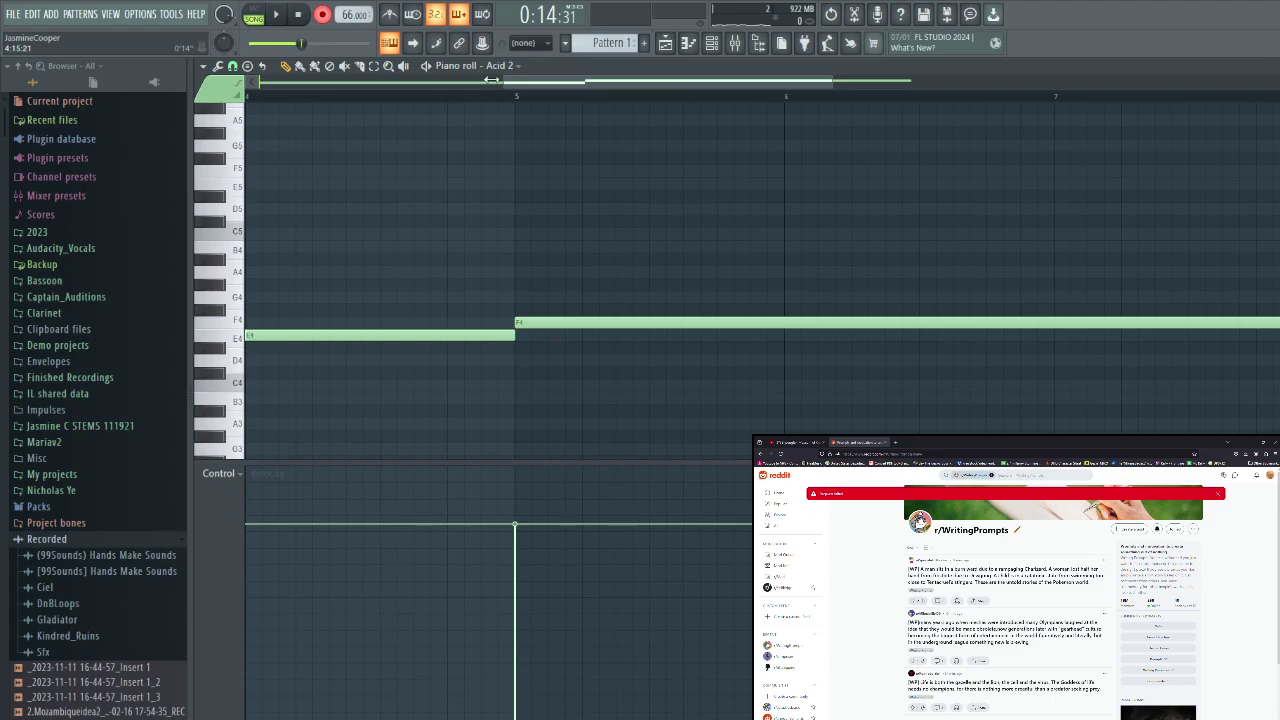
key("space")
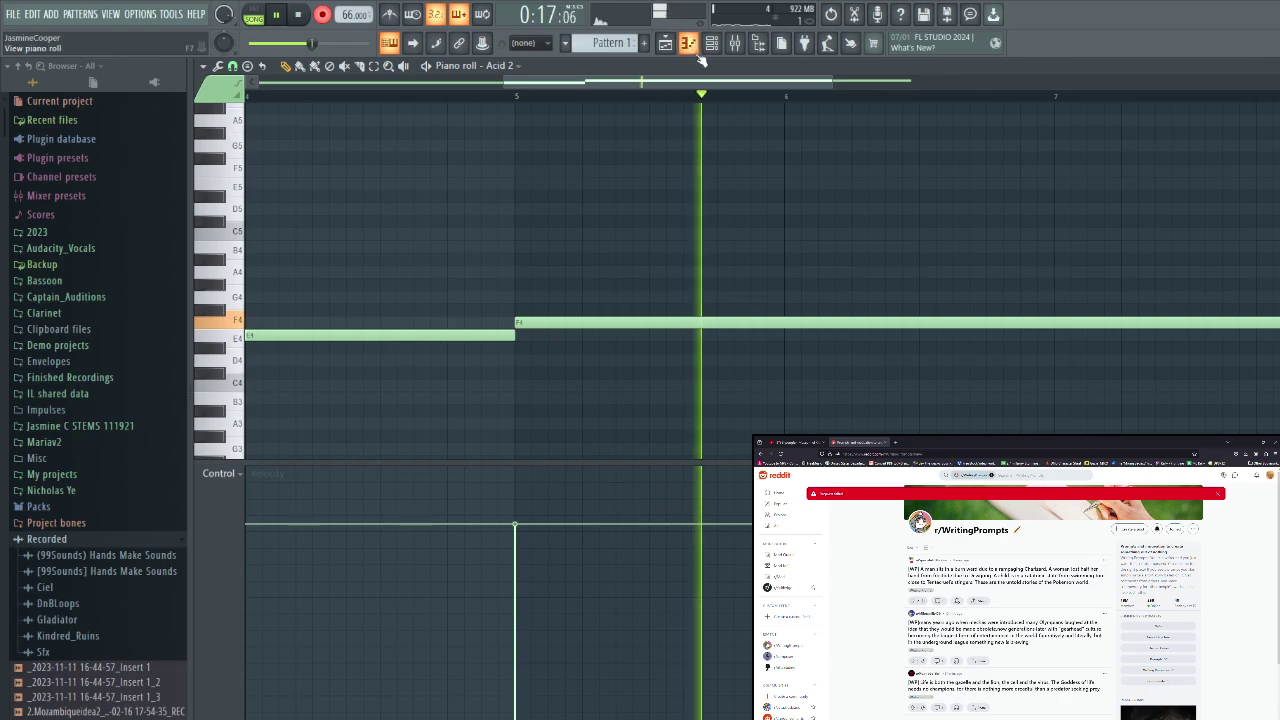
left_click(666, 44)
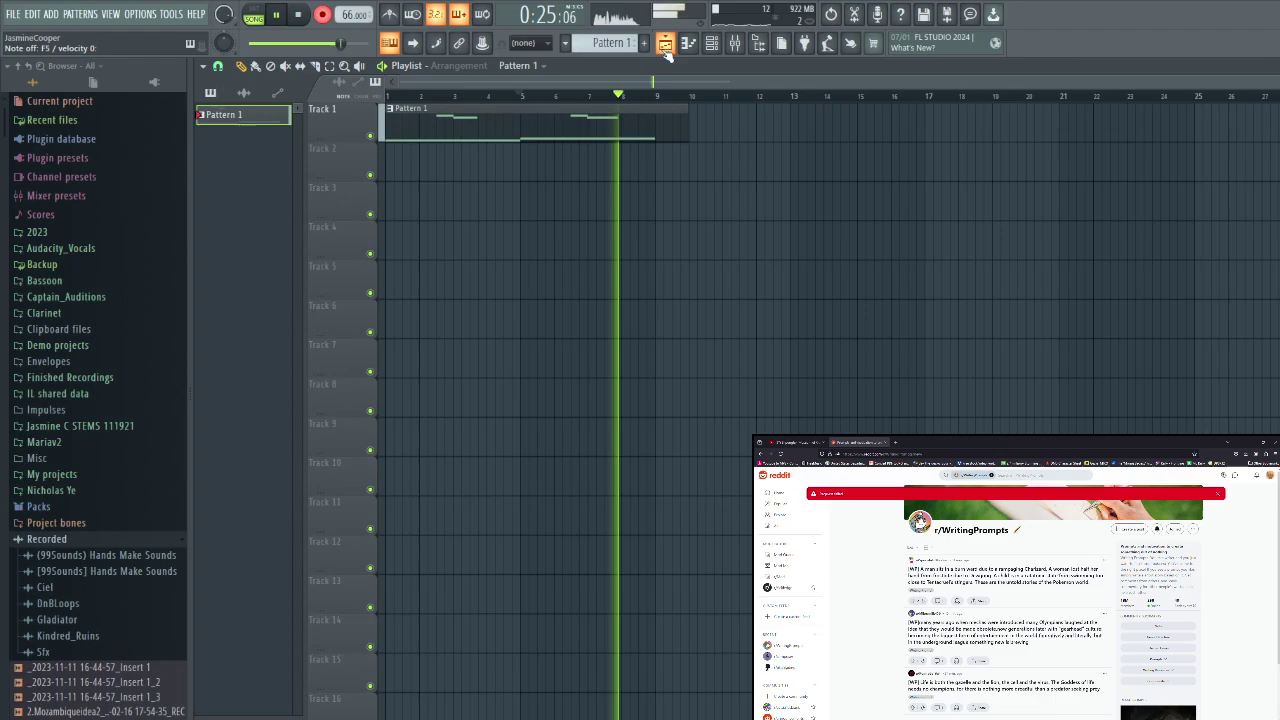
key("space")
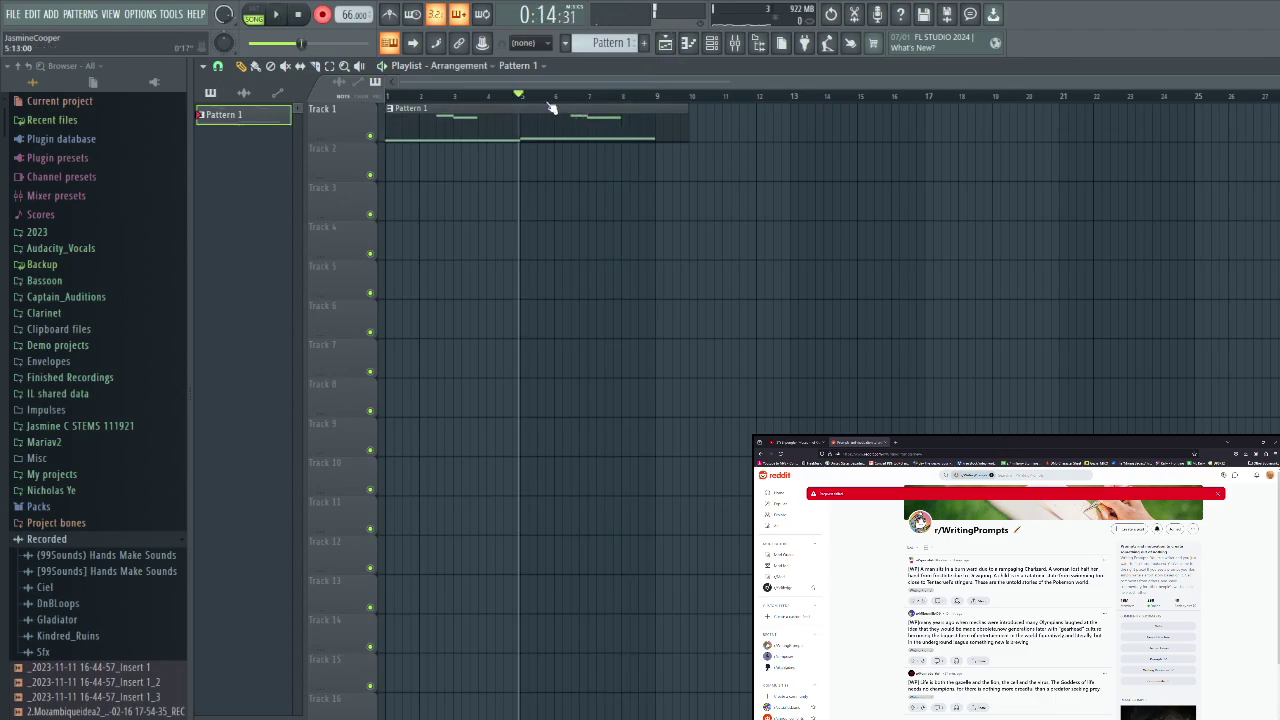
Shorten Acid 2's F4 note to two bars and add a two-bar E4 note at bar 7 in the piano roll
double_click(463, 117)
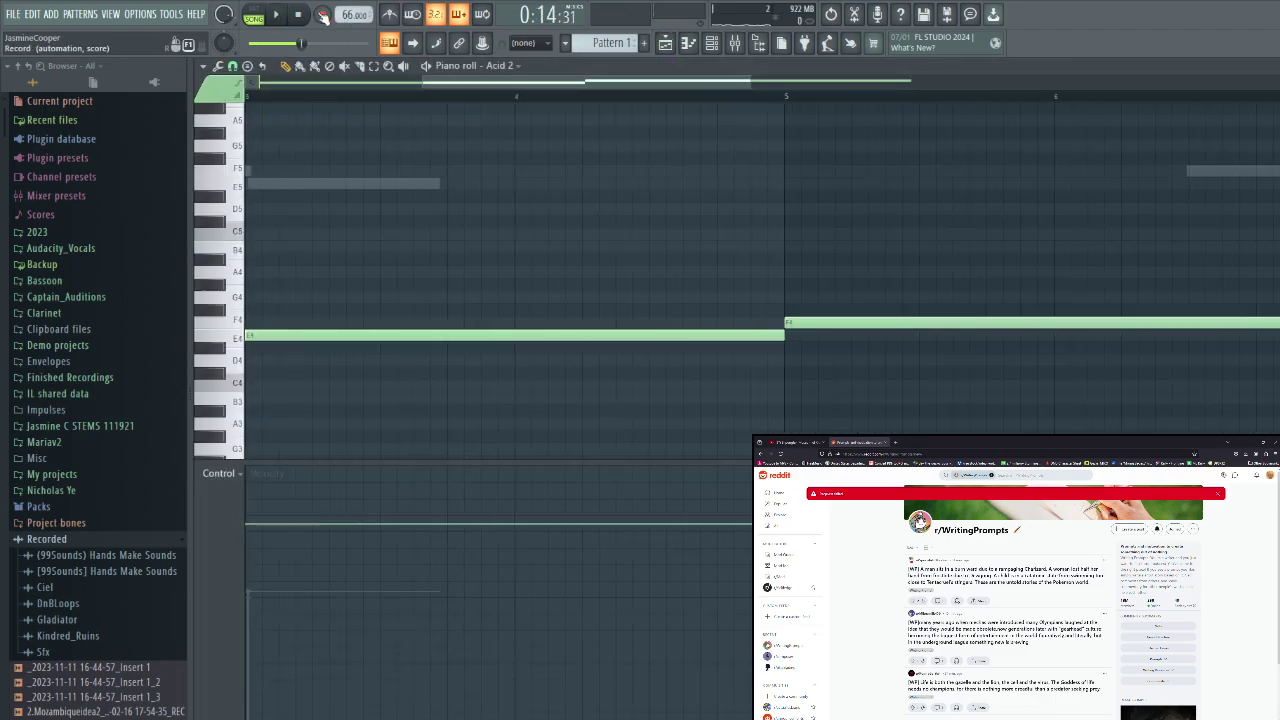
key("space")
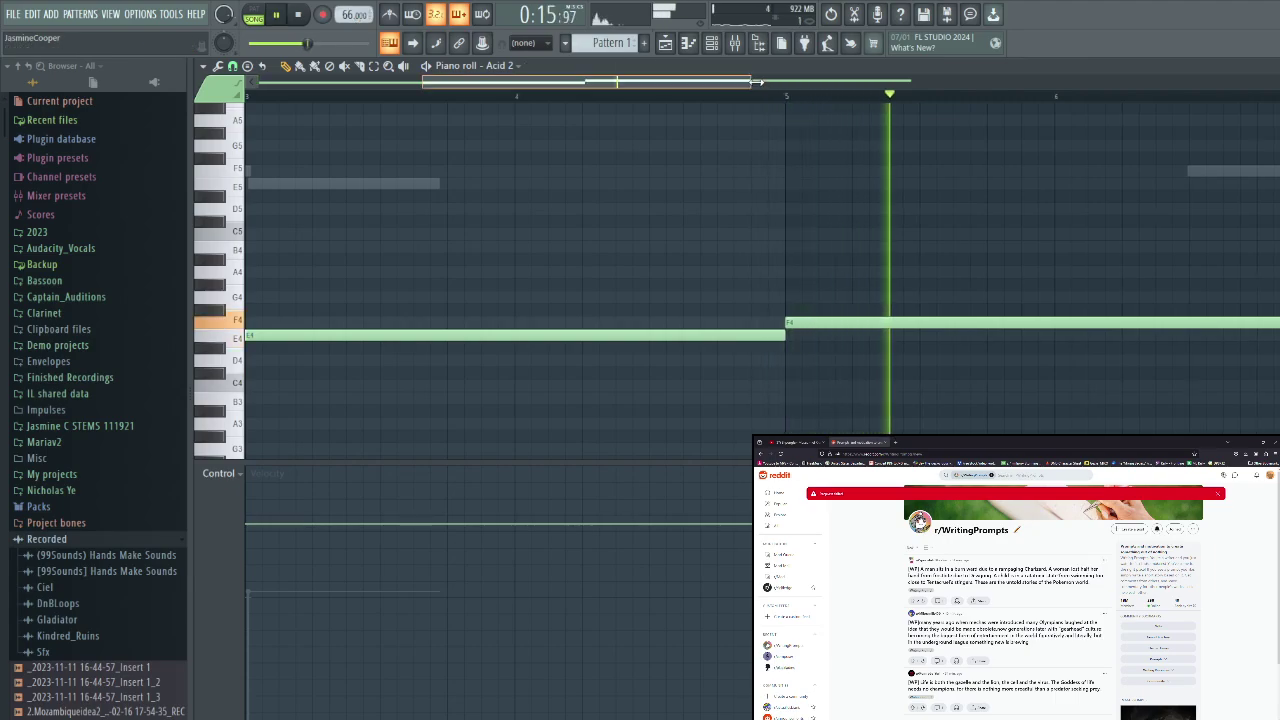
left_click_drag(749, 82, 1185, 143)
left_click_drag(939, 322, 711, 338)
left_click(711, 338)
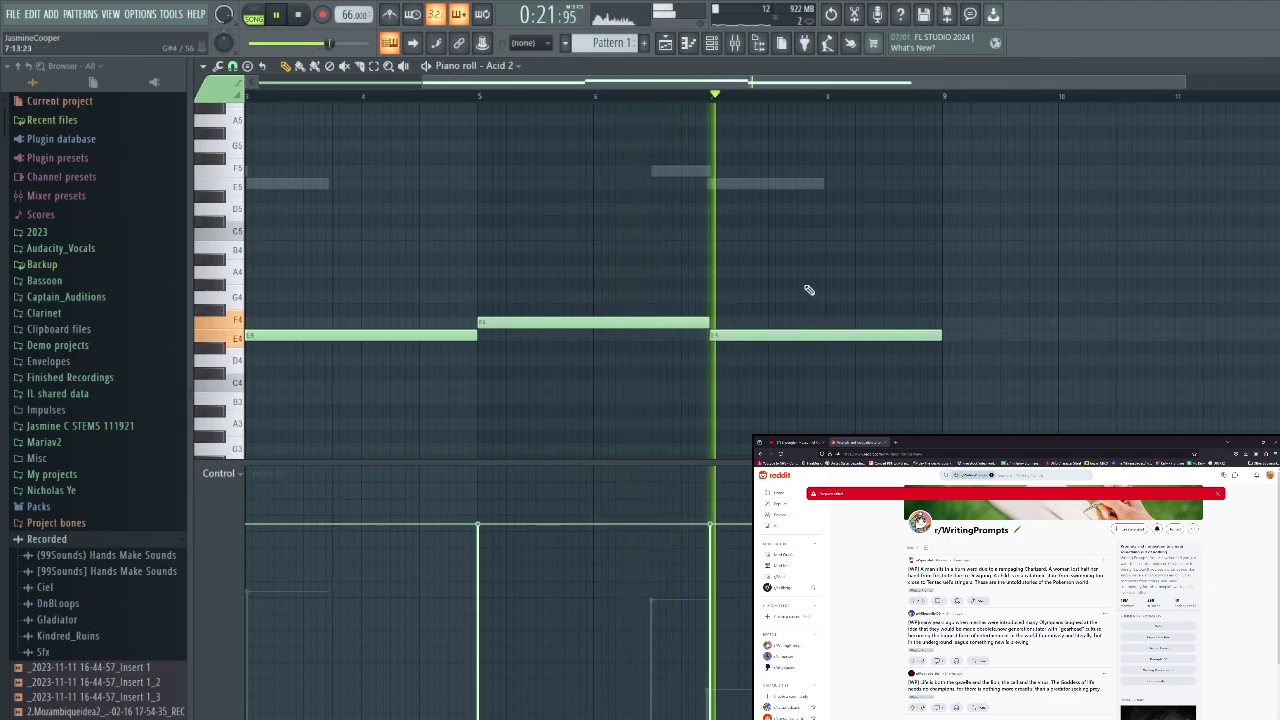
key("space")
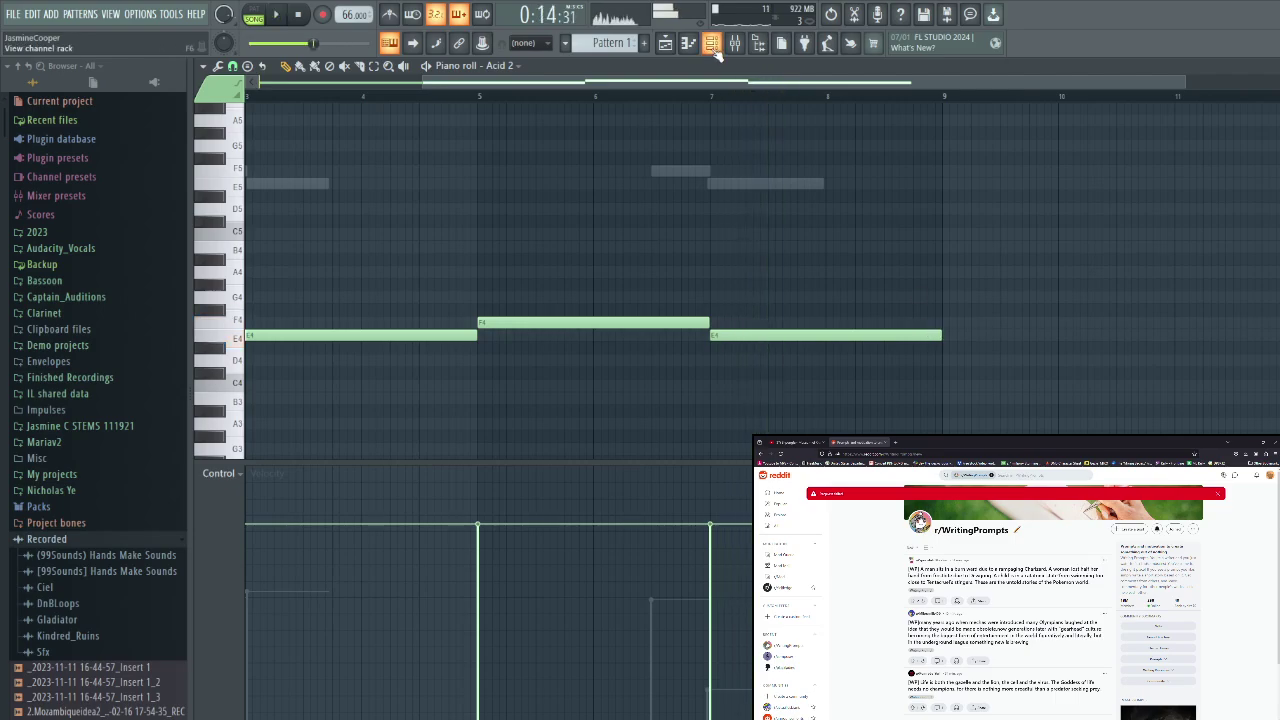
Open the Deep synth slide Sytrus channel, switch on operator 1's pitch envelope and audition it
key("F6")
left_click(390, 248)
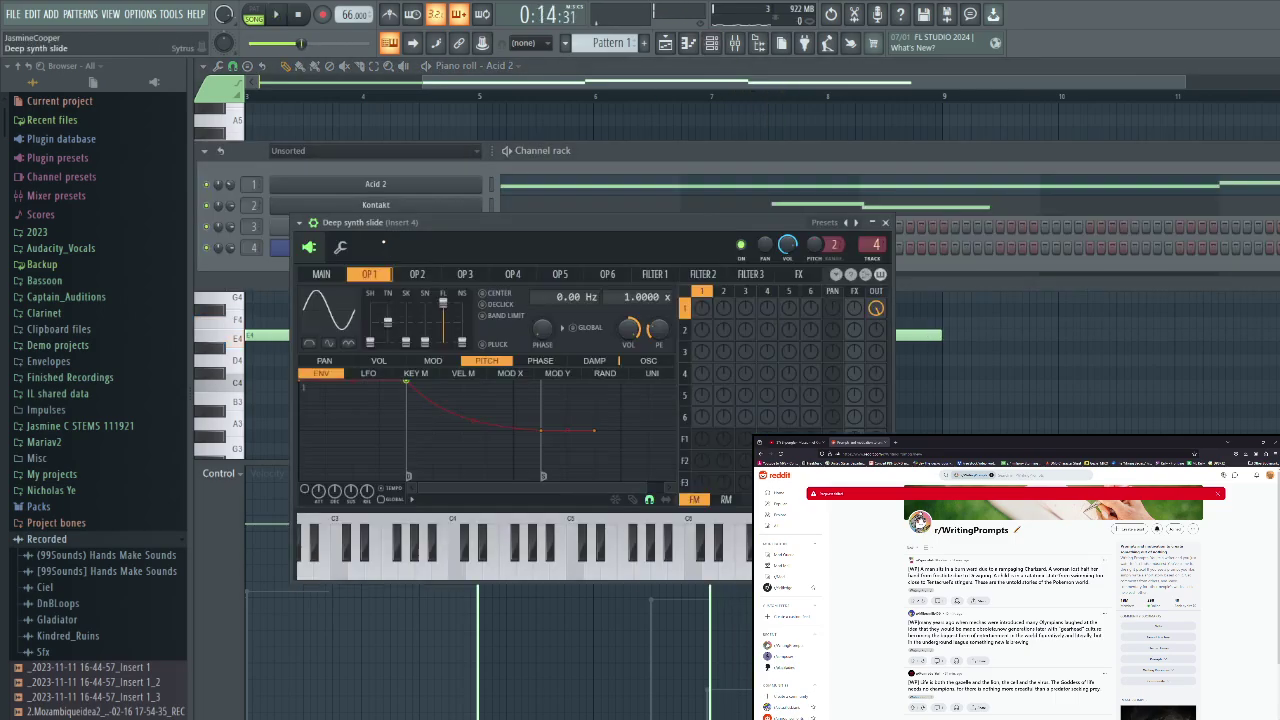
key("v")
key("v")
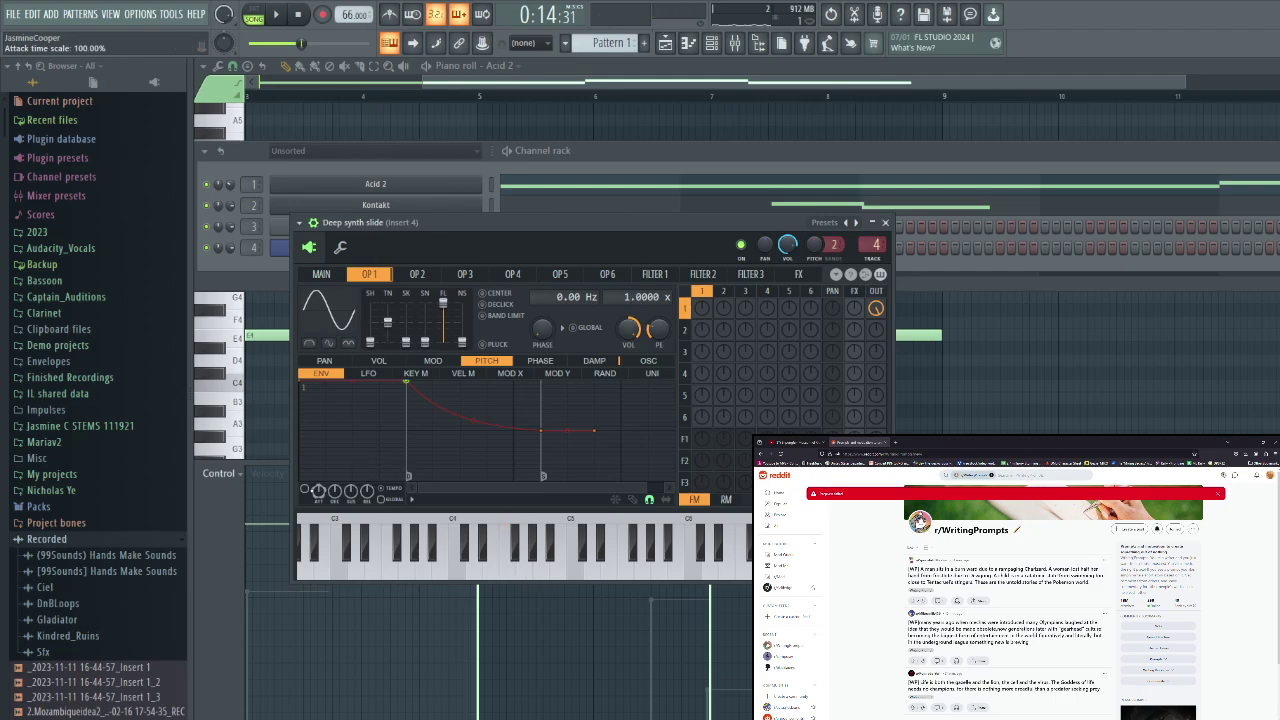
left_click(379, 361)
left_click(488, 361)
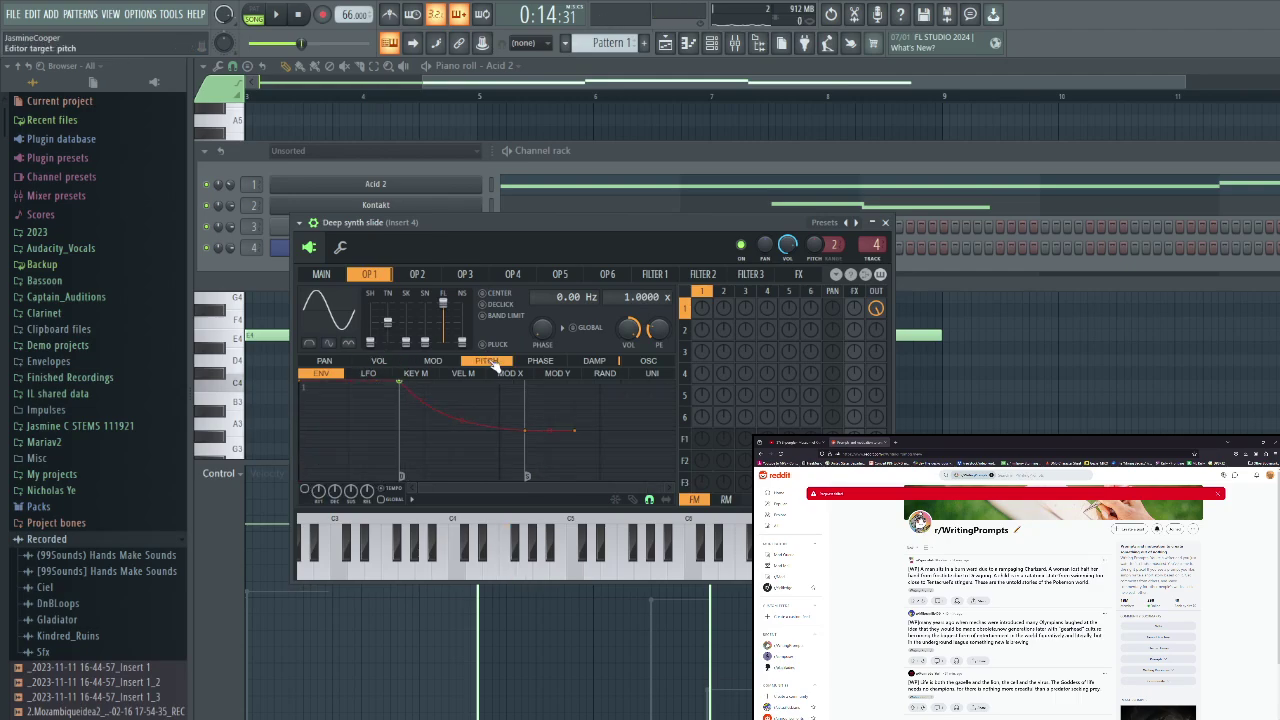
key("v")
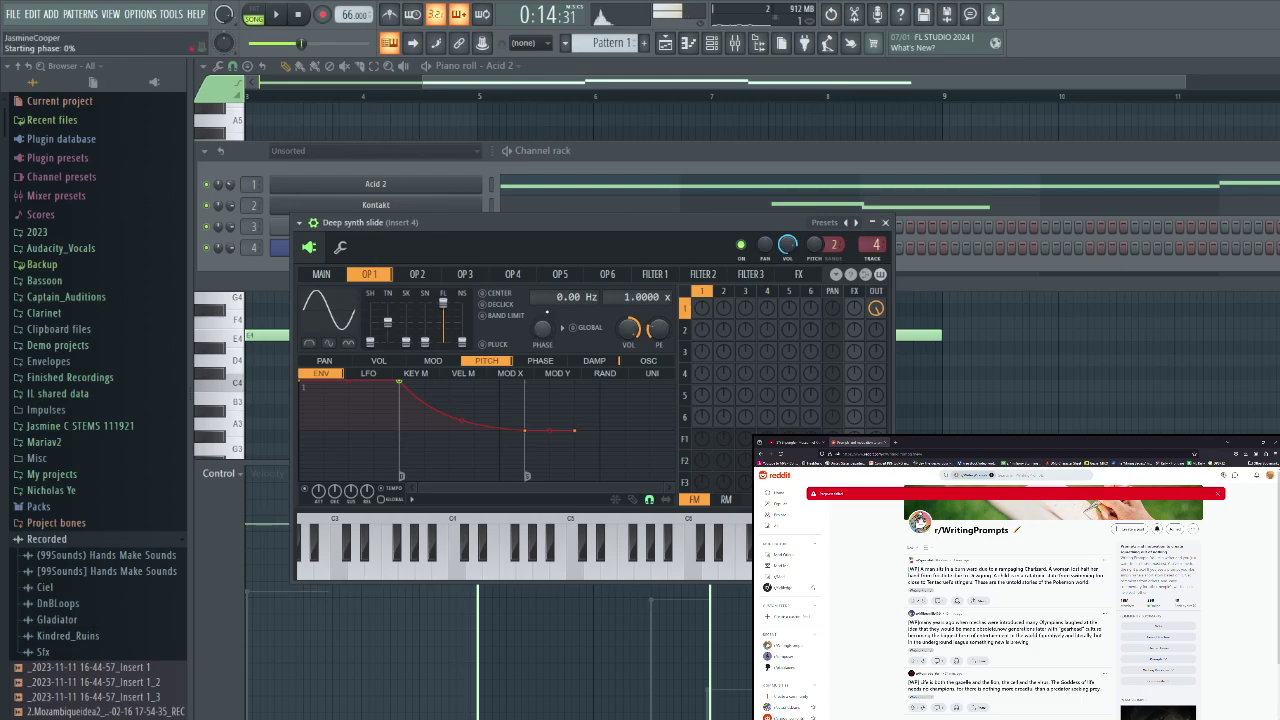
Pull the end point of operator 1's pitch envelope back onto its sustain point and audition the slide
left_click_drag(529, 434, 477, 431)
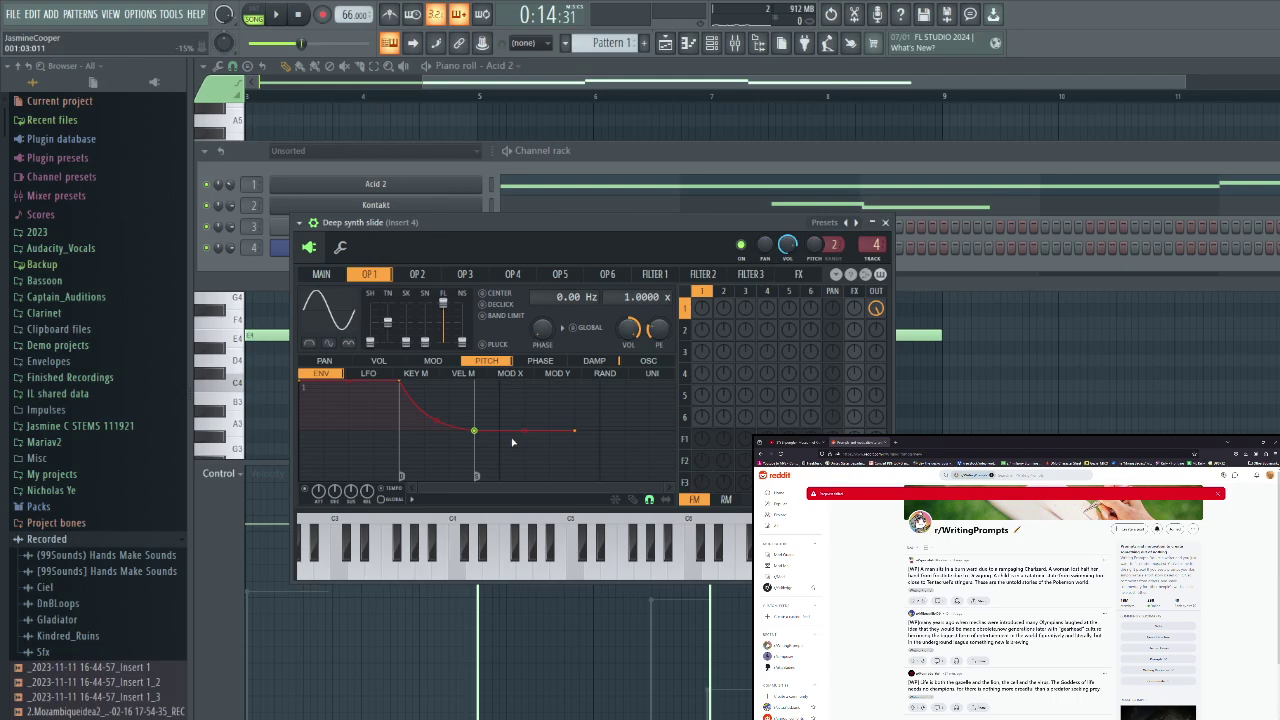
key("ctrl+z")
left_click_drag(580, 435, 533, 435)
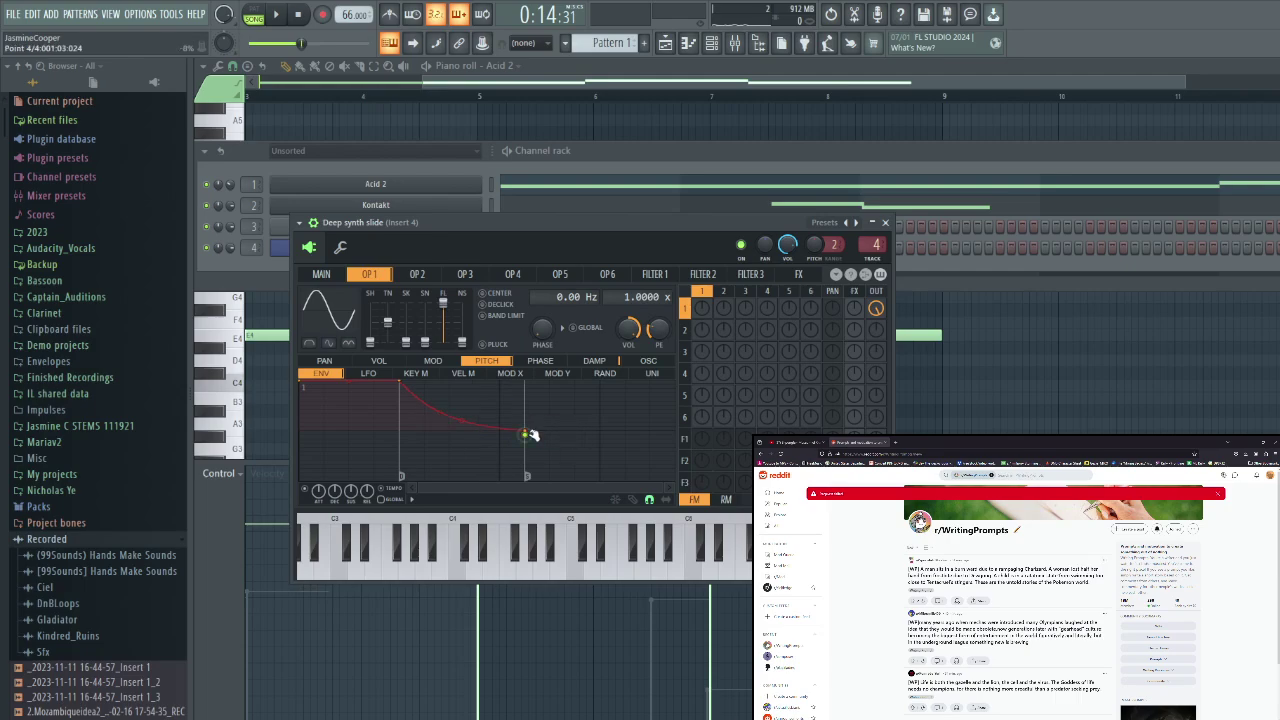
key("v")
Set the Sytrus unison order to 9 and enable the unison OSC option
left_click(321, 274)
left_click_drag(558, 309, 558, 280)
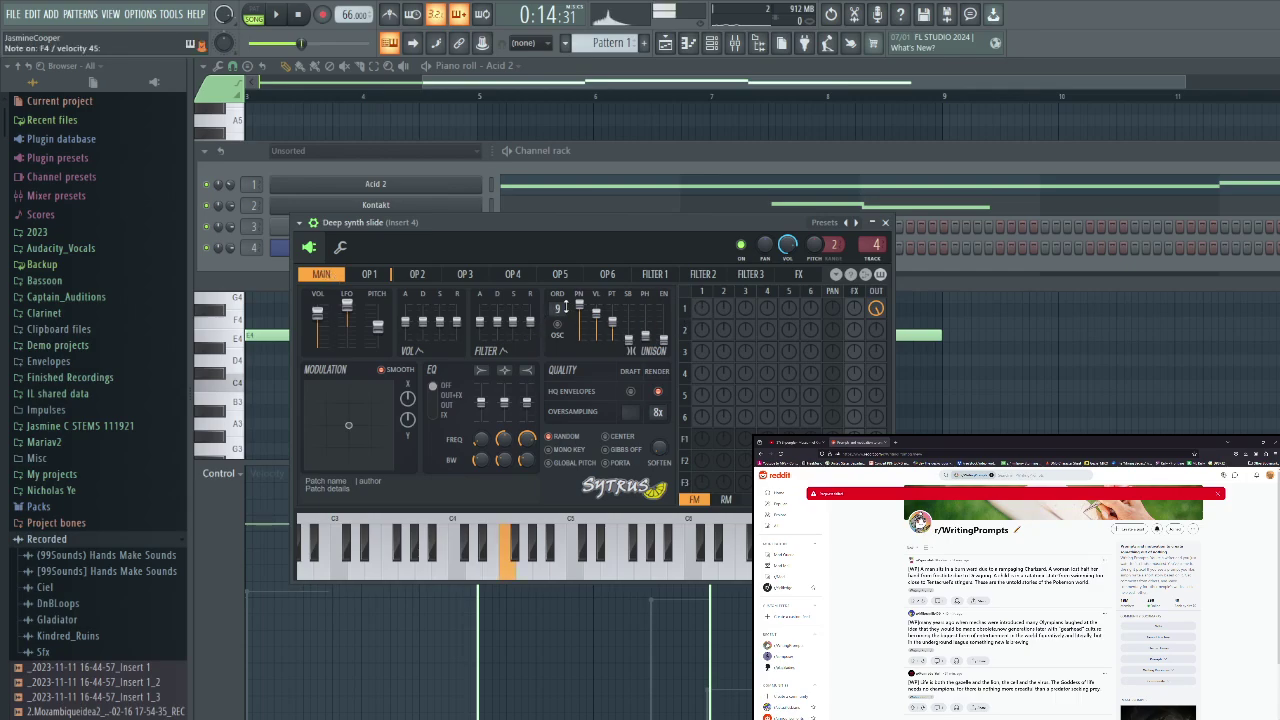
left_click(559, 326)
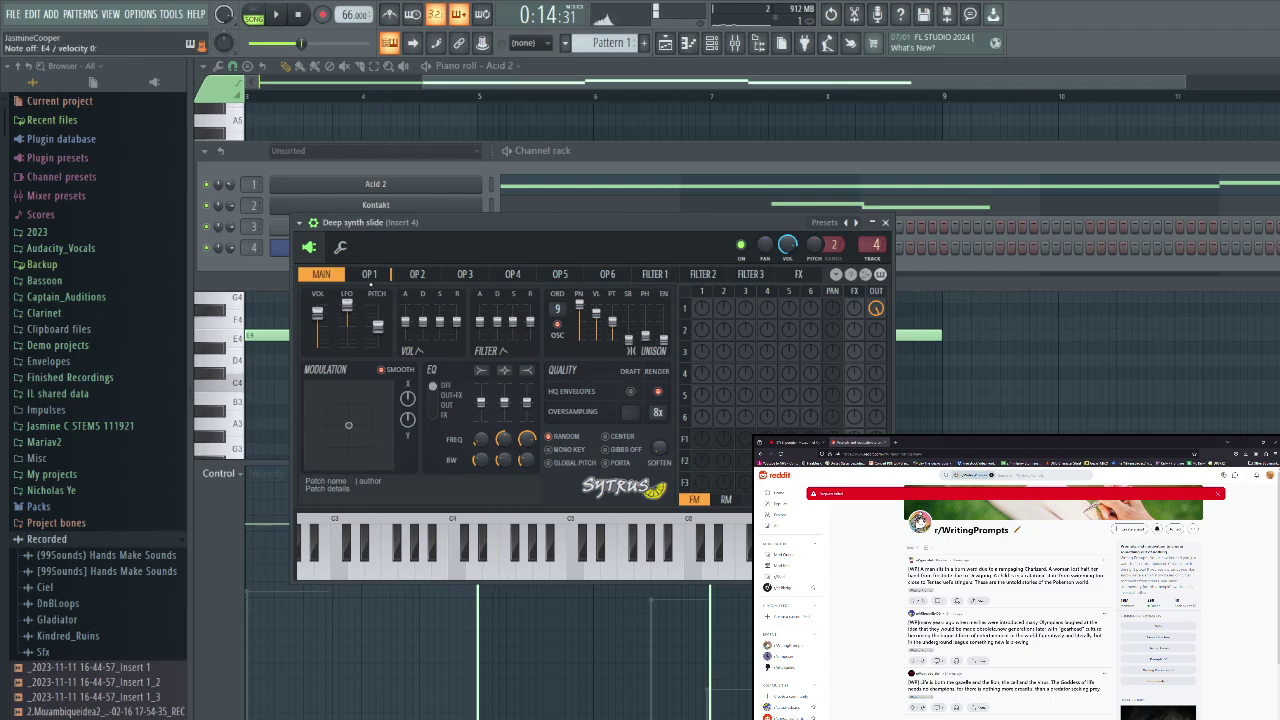
Bend the attack curve of operator 1's volume envelope inward for a slower initial rise
left_click(364, 276)
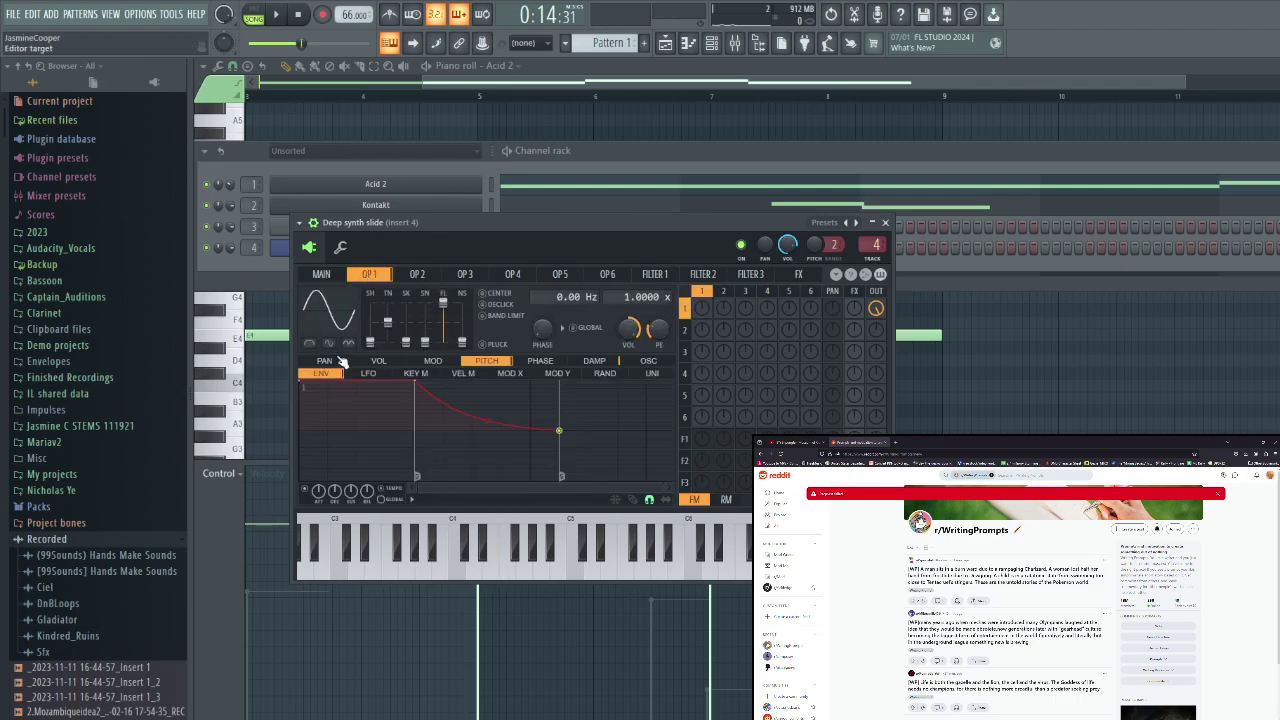
left_click(379, 361)
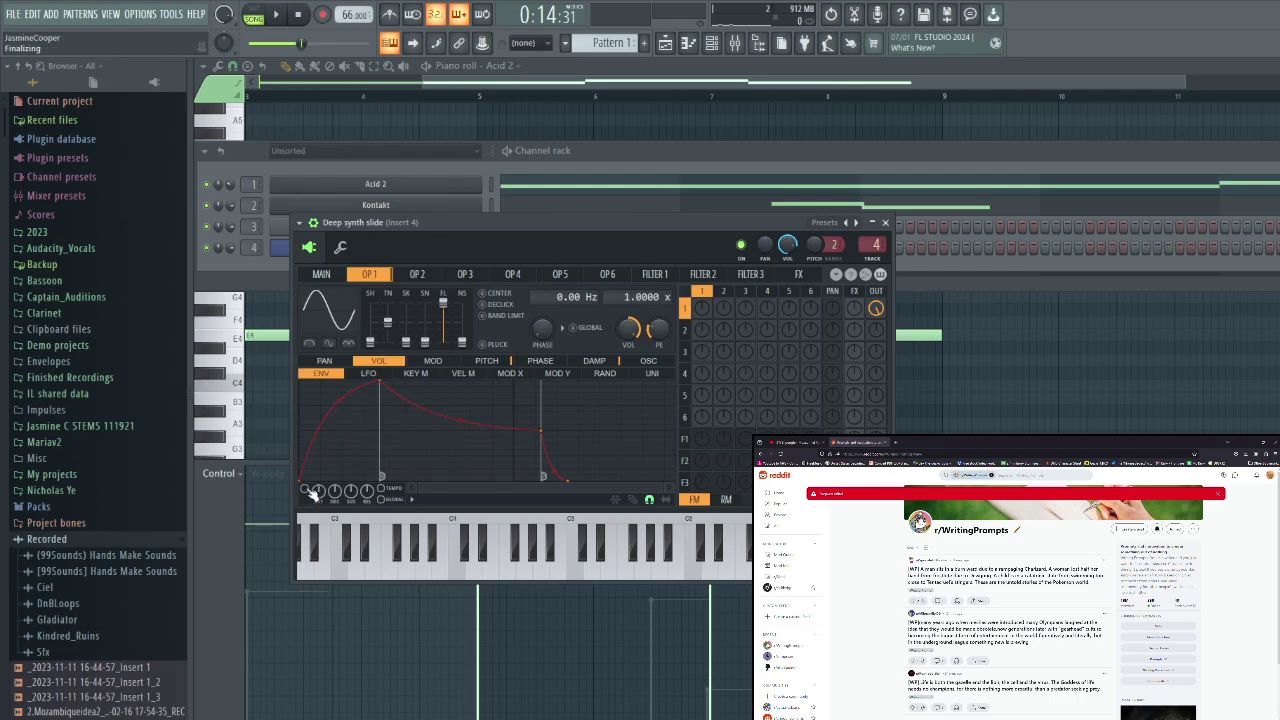
left_click_drag(339, 400, 339, 452)
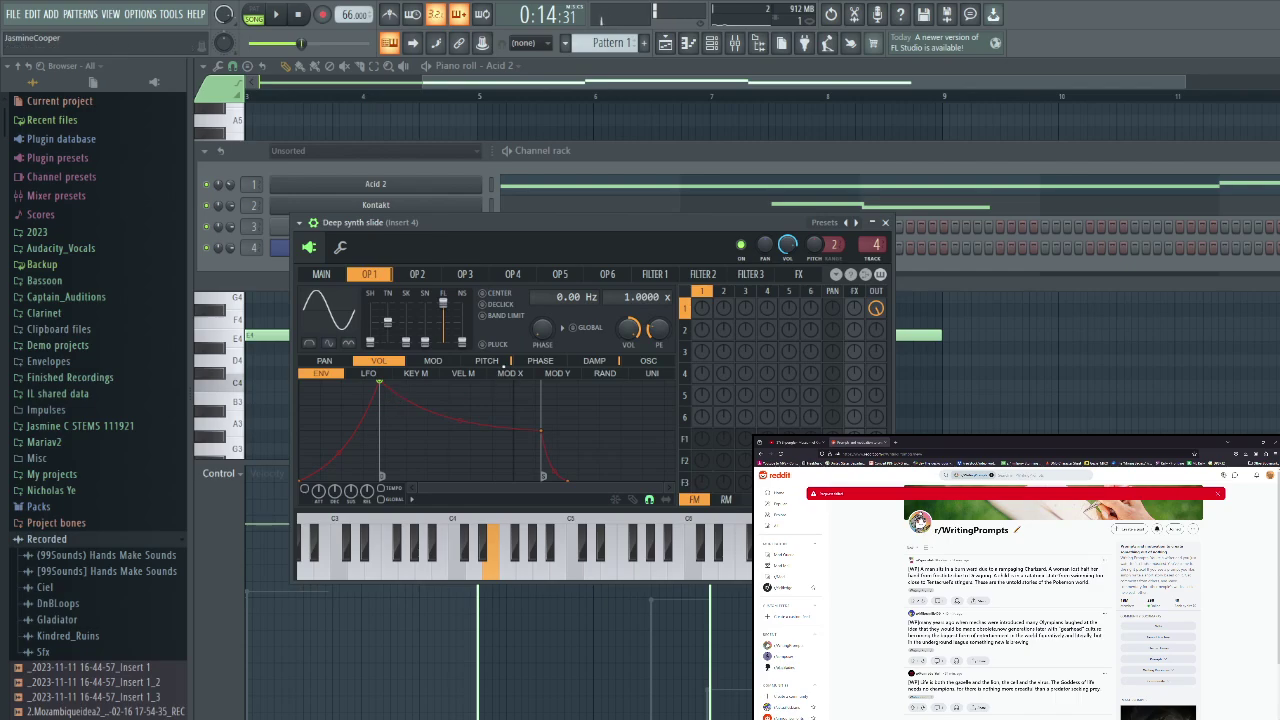
Try a lower main volume attack, return it to centre and audition the sound
left_click(321, 275)
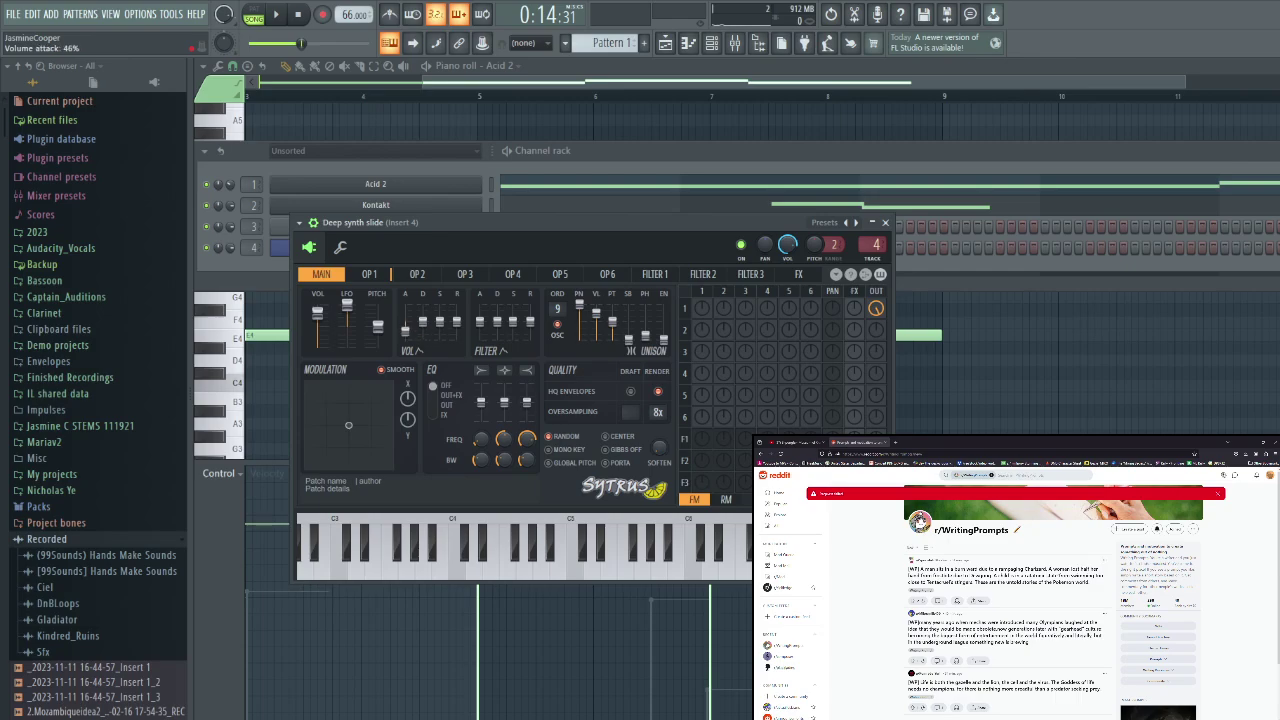
mouse_move(406, 340)
left_mouse_down()
mouse_move(406, 303)
mouse_move(406, 321)
left_mouse_up()
key("c")
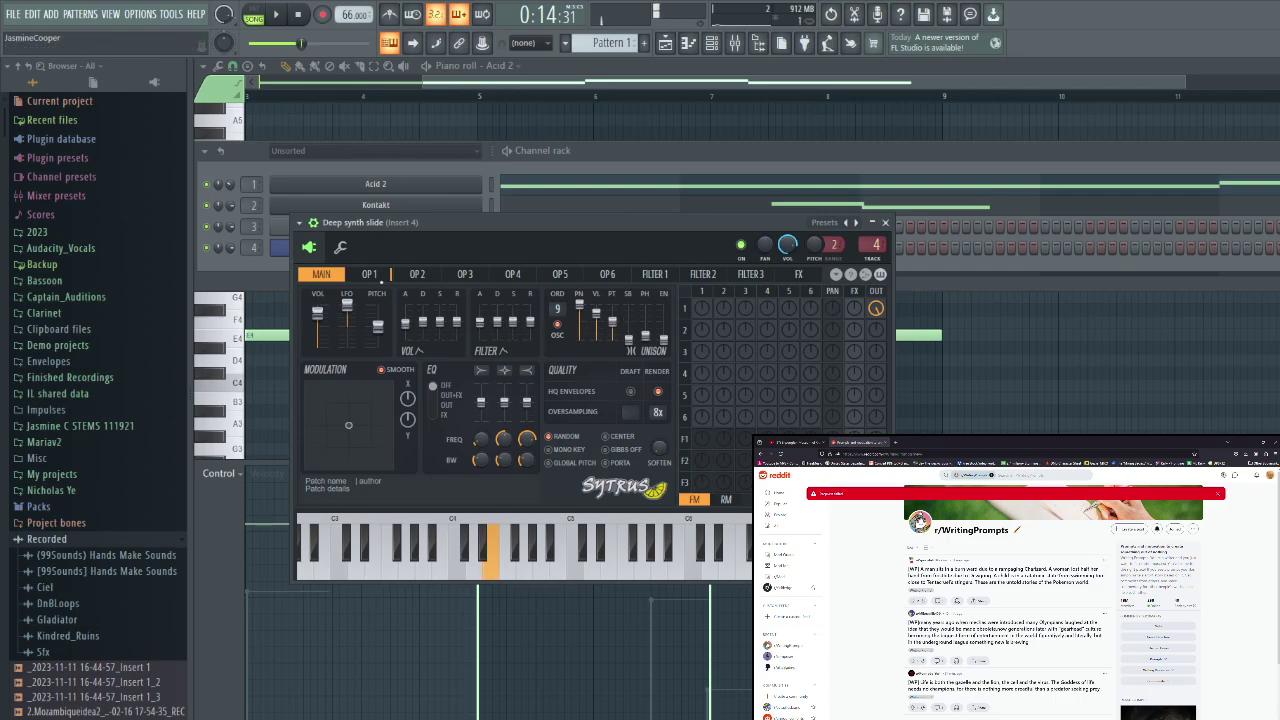
Switch on operator 1's volume envelope and audition the synth with it
left_click(417, 274)
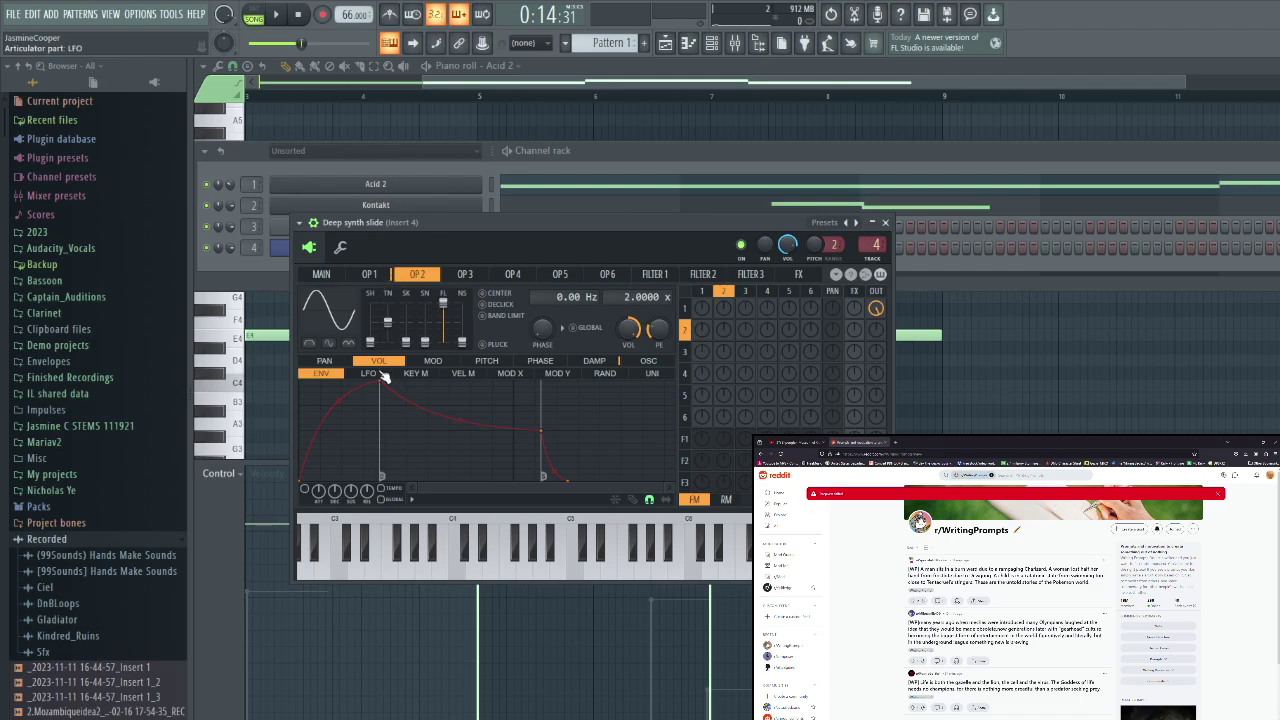
left_click(369, 271)
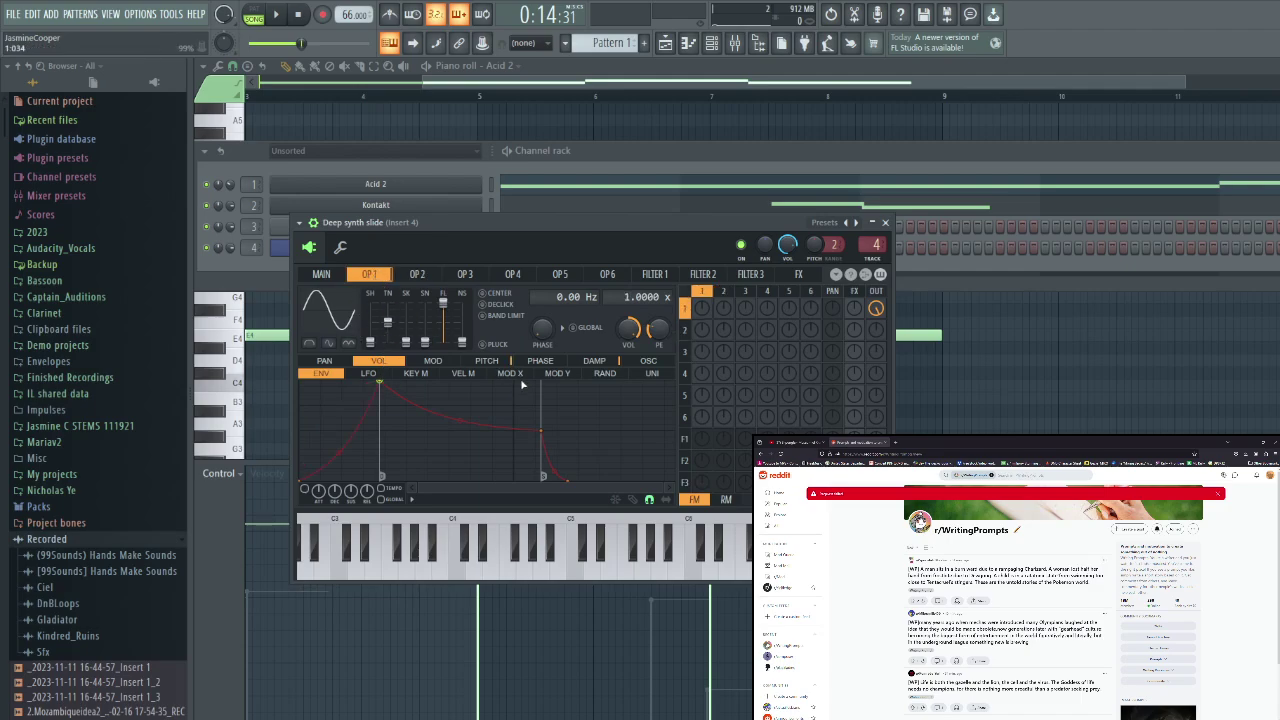
mouse_move(318, 492)
left_mouse_down()
mouse_move(318, 462)
mouse_move(318, 499)
left_mouse_up()
key("c")
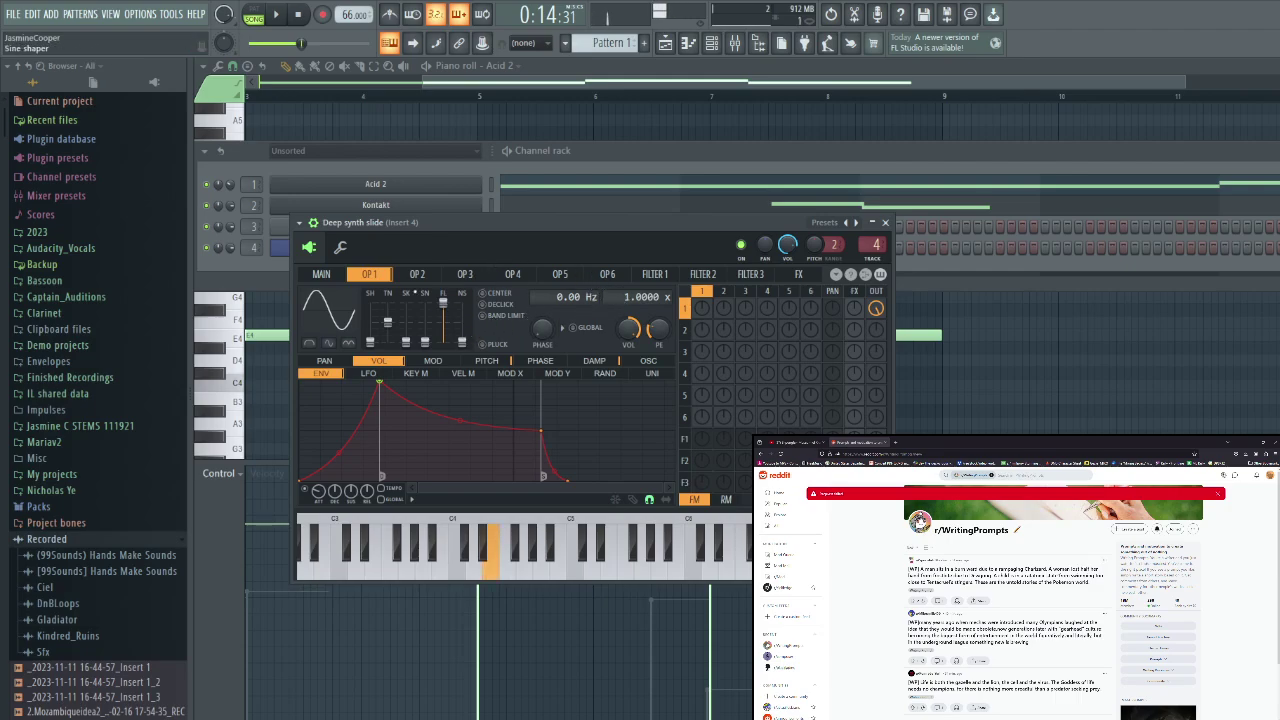
Lower the main Sytrus pitch level, add operator 1 self-frequency modulation in the matrix and audition it with the song
left_click(321, 274)
left_click_drag(377, 326, 378, 340)
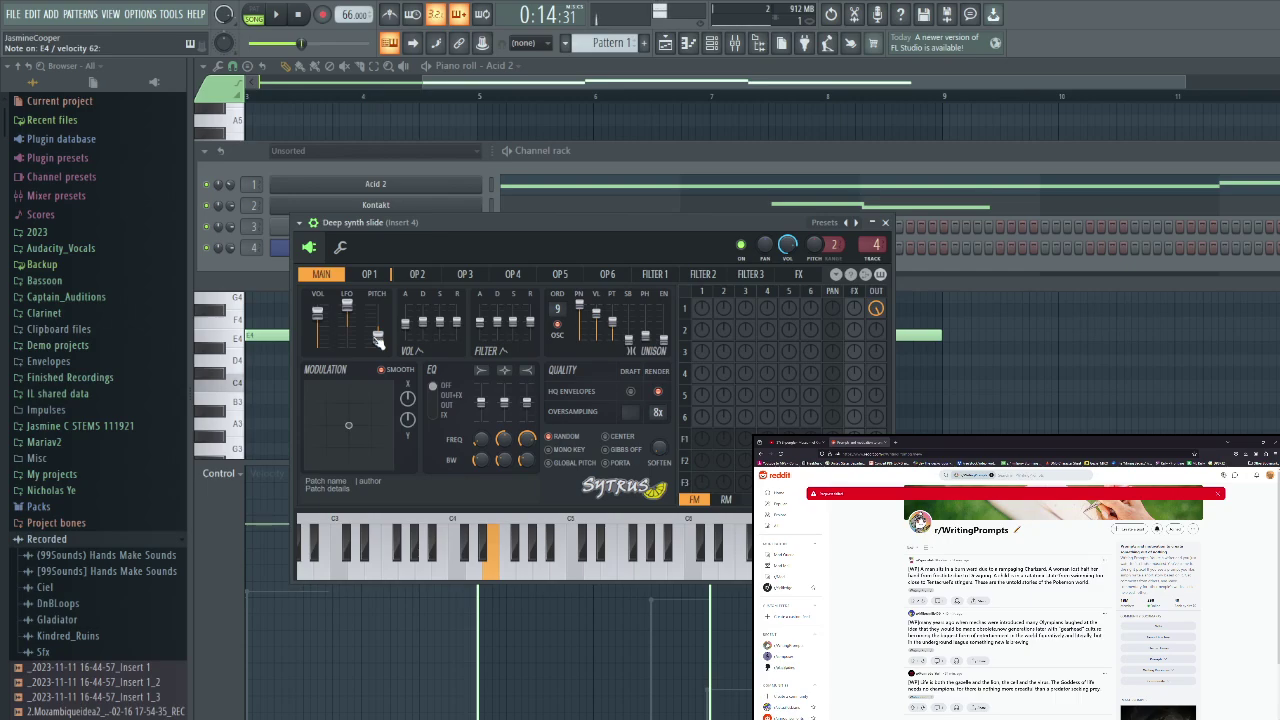
left_click(670, 282)
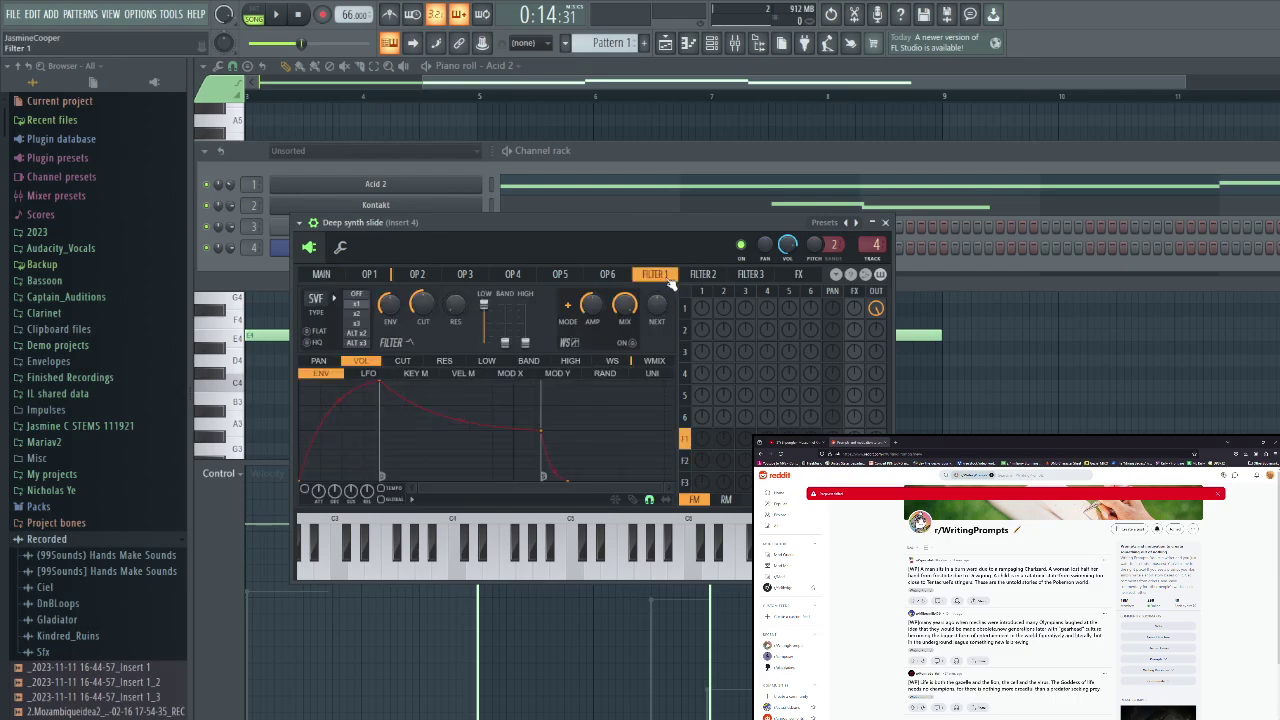
left_click(876, 309)
mouse_move(702, 308)
left_mouse_down()
mouse_move(702, 290)
mouse_move(703, 312)
left_mouse_up()
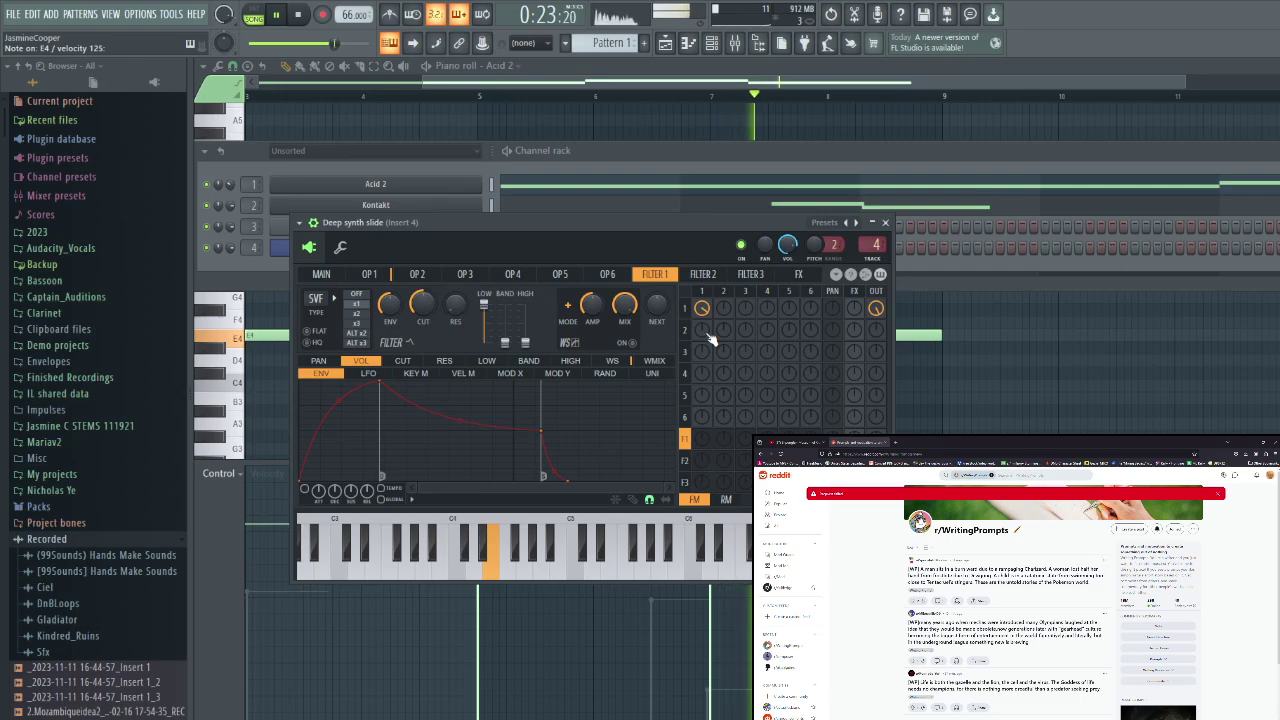
key("space")
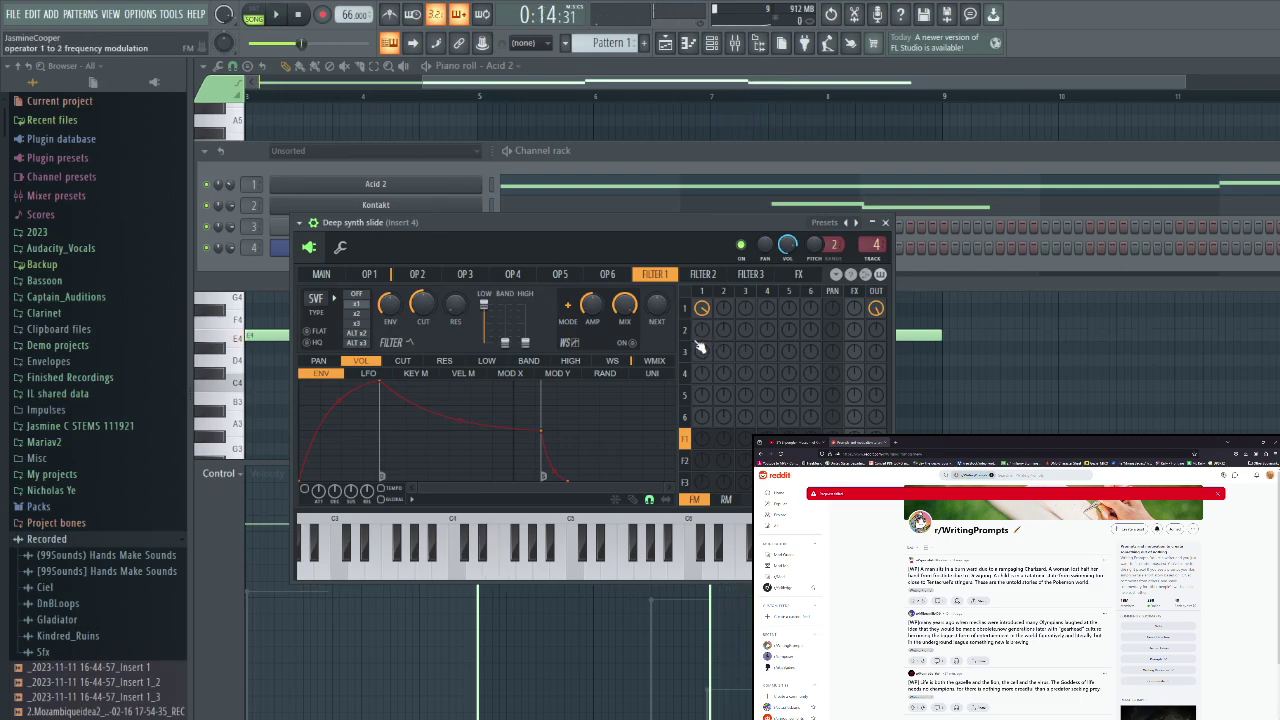
key("v")
Move the sustain point of operator 1's volume envelope earlier and level the end point with it at 56%
left_click(380, 282)
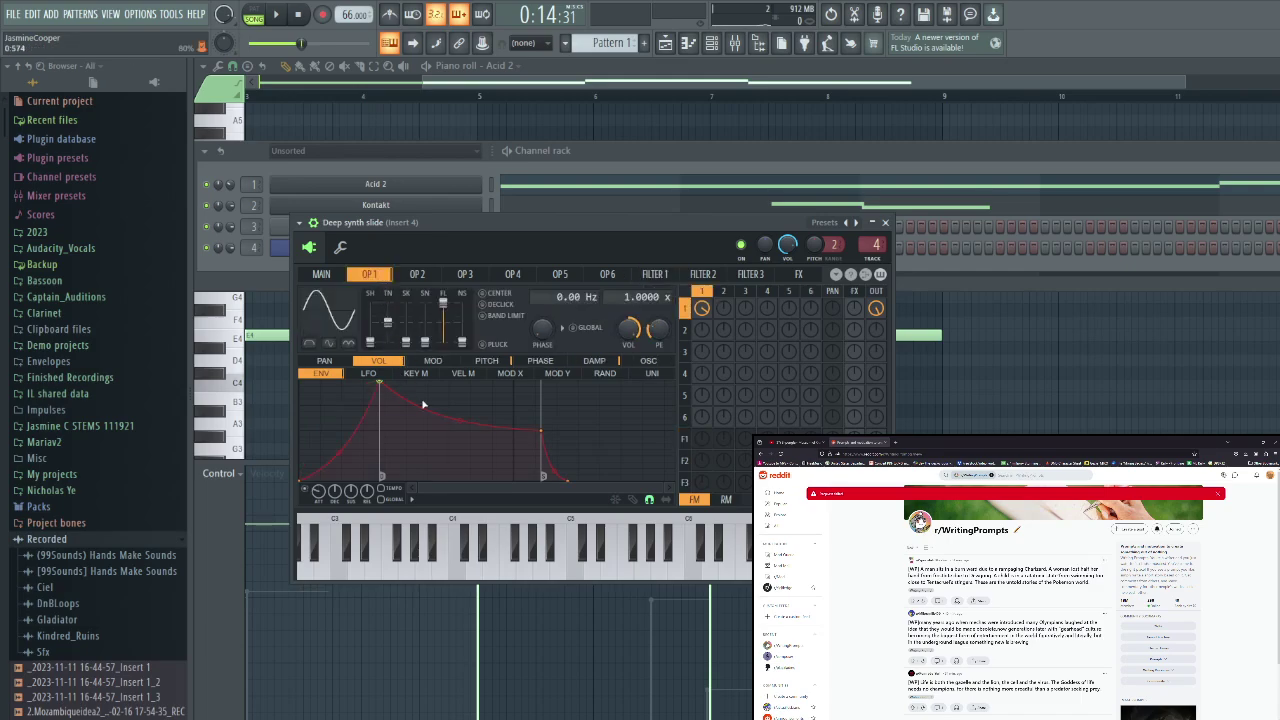
left_click_drag(541, 430, 453, 424)
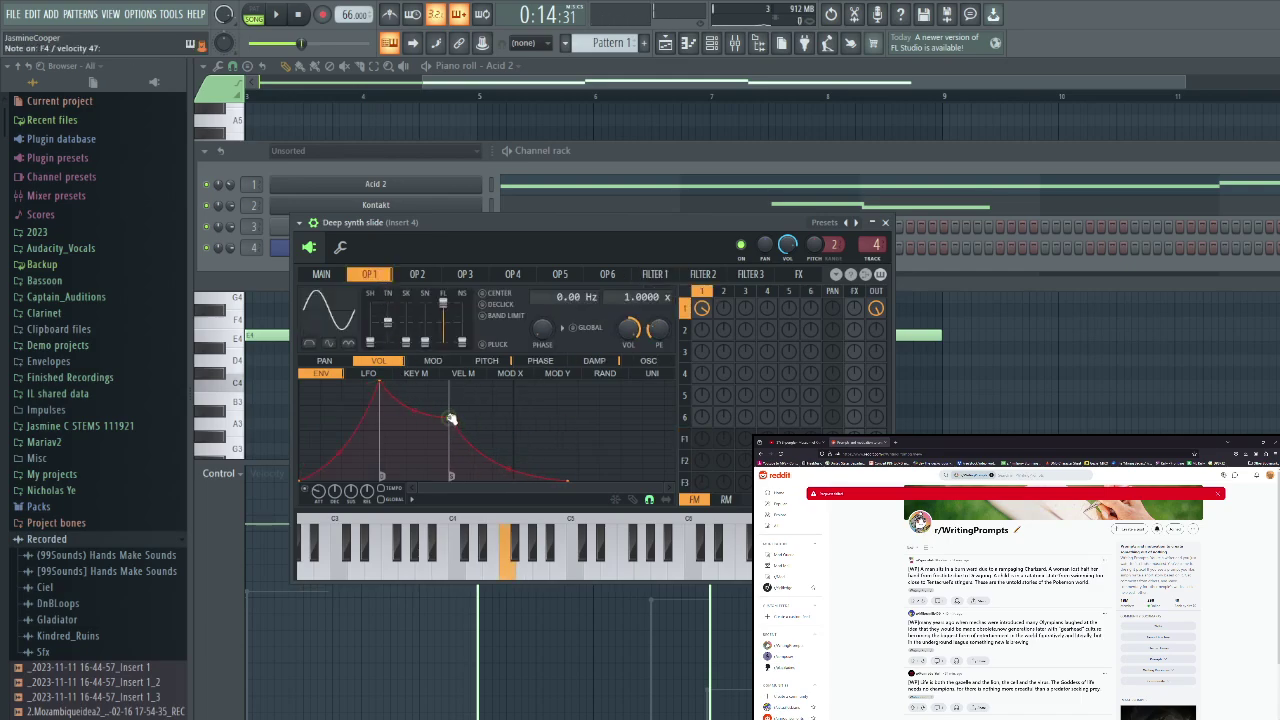
left_click_drag(568, 480, 535, 418)
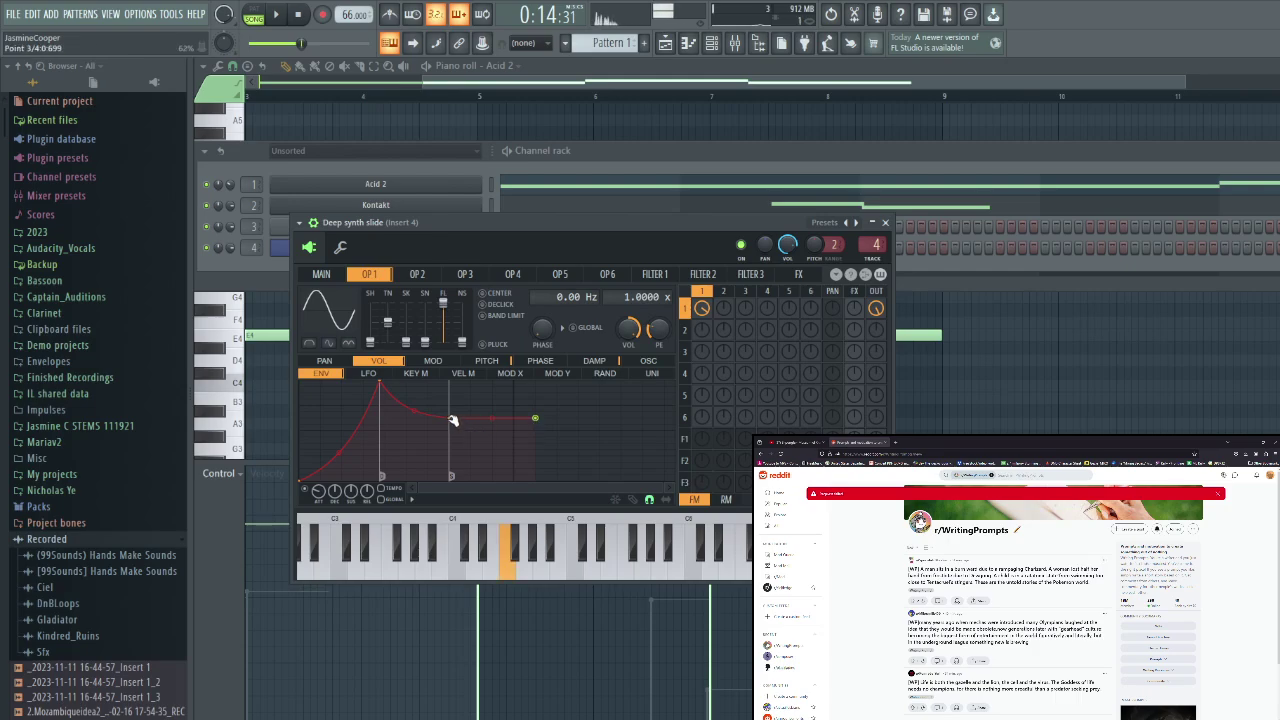
left_click_drag(534, 417, 537, 424)
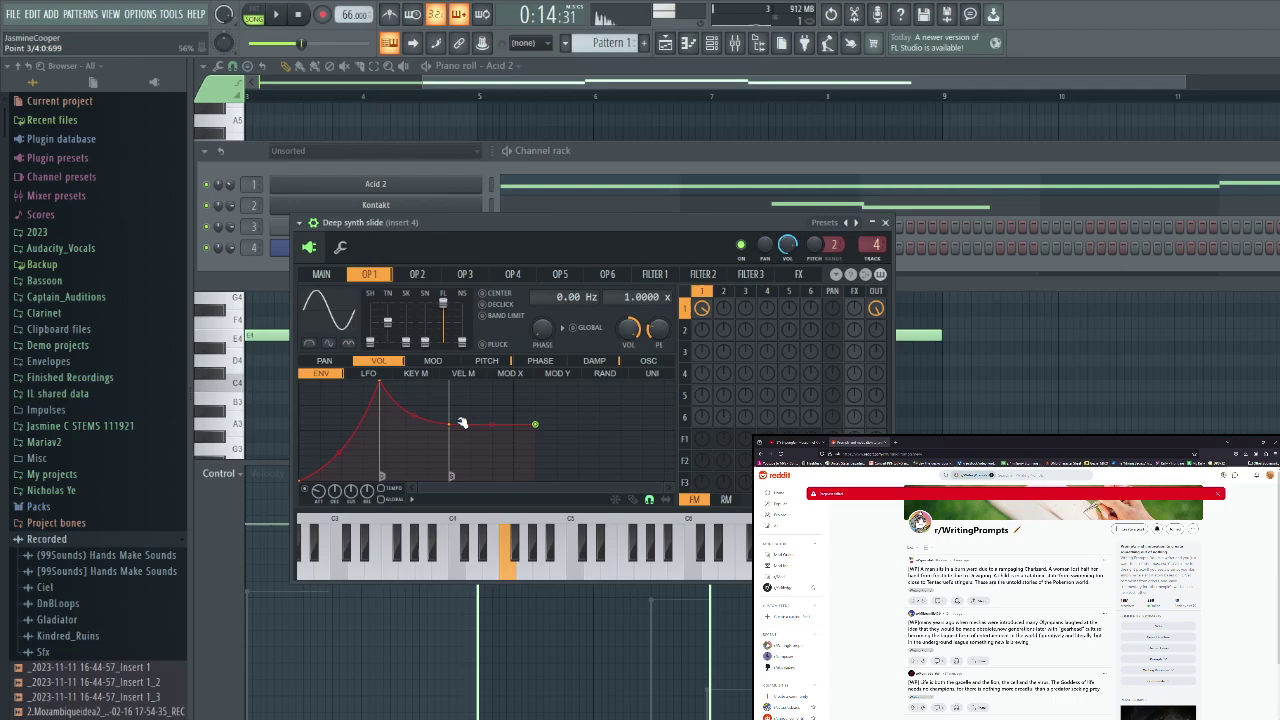
Lower the end point of operator 1's pitch envelope slightly below the centre line and audition several notes
left_click(487, 362)
left_click(561, 423)
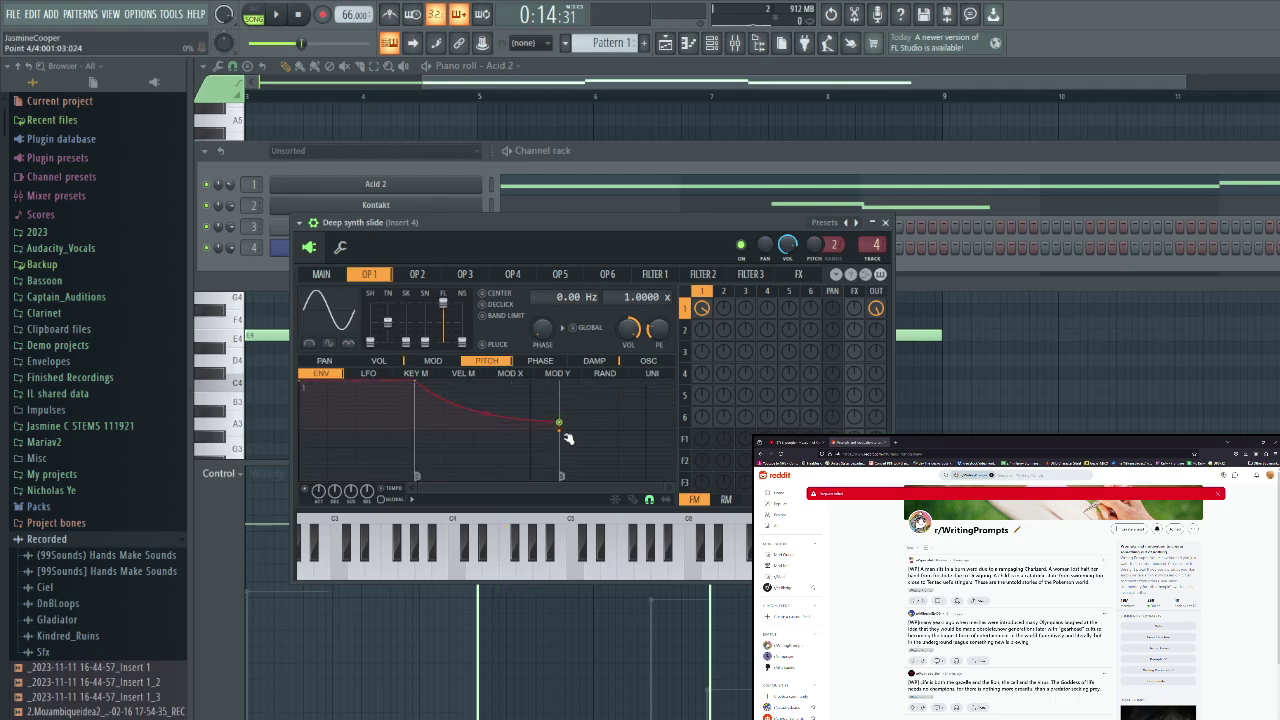
left_click(560, 425)
key("v")
left_click_drag(560, 423, 562, 436)
key("v")
key("v")
key("v")
key("c")
key("v")
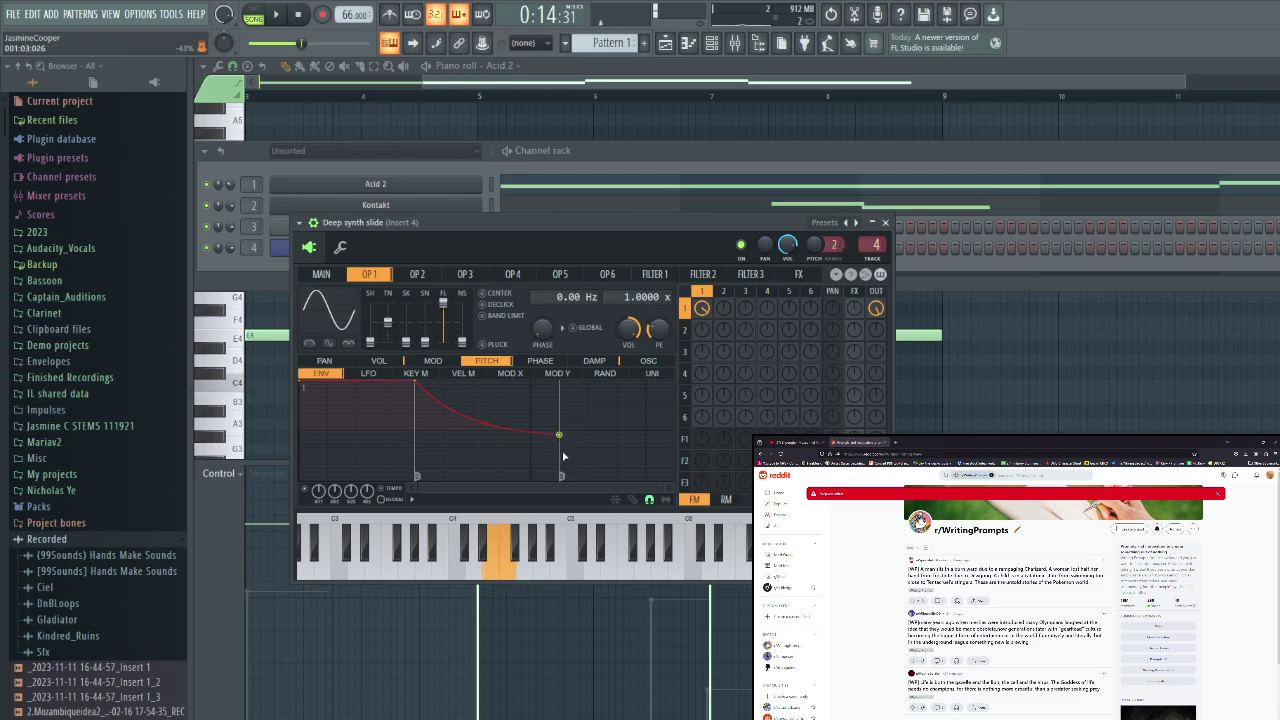
key("b")
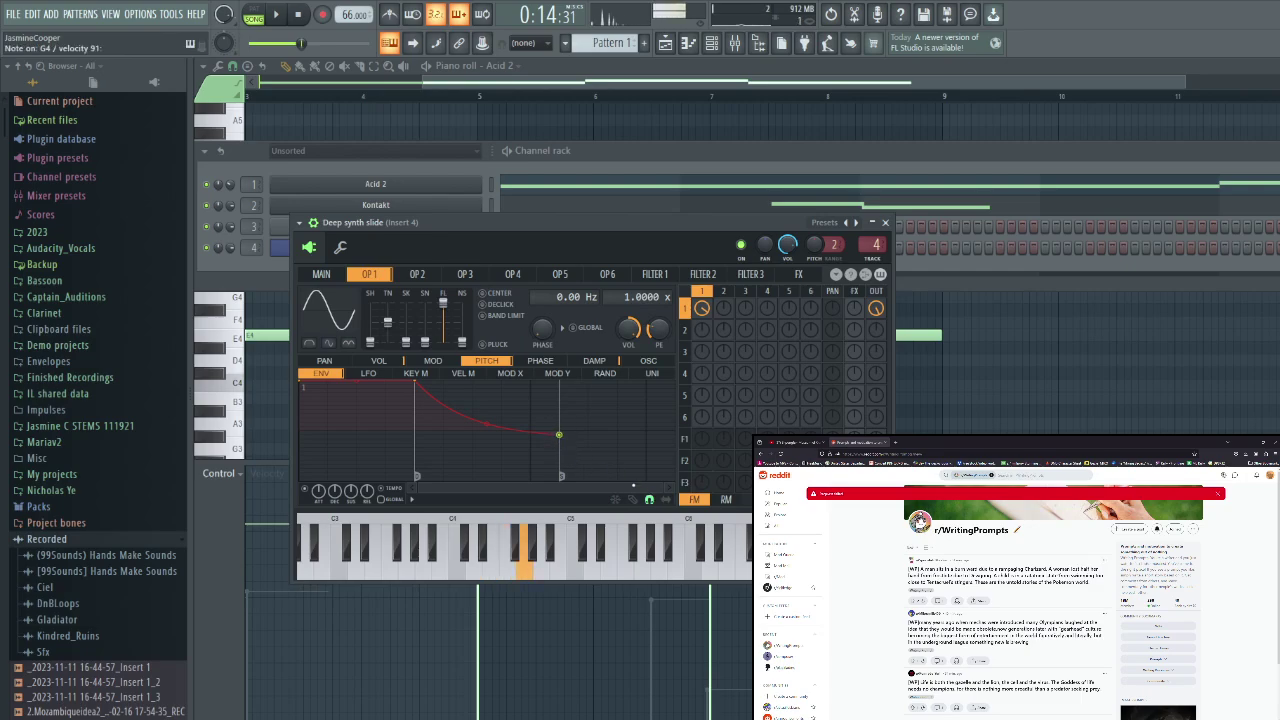
Shorten operator 1's volume envelope by moving its end point earlier, and adjust the operator's skew and output level
key("v")
left_click(385, 362)
left_click_drag(560, 424, 463, 424)
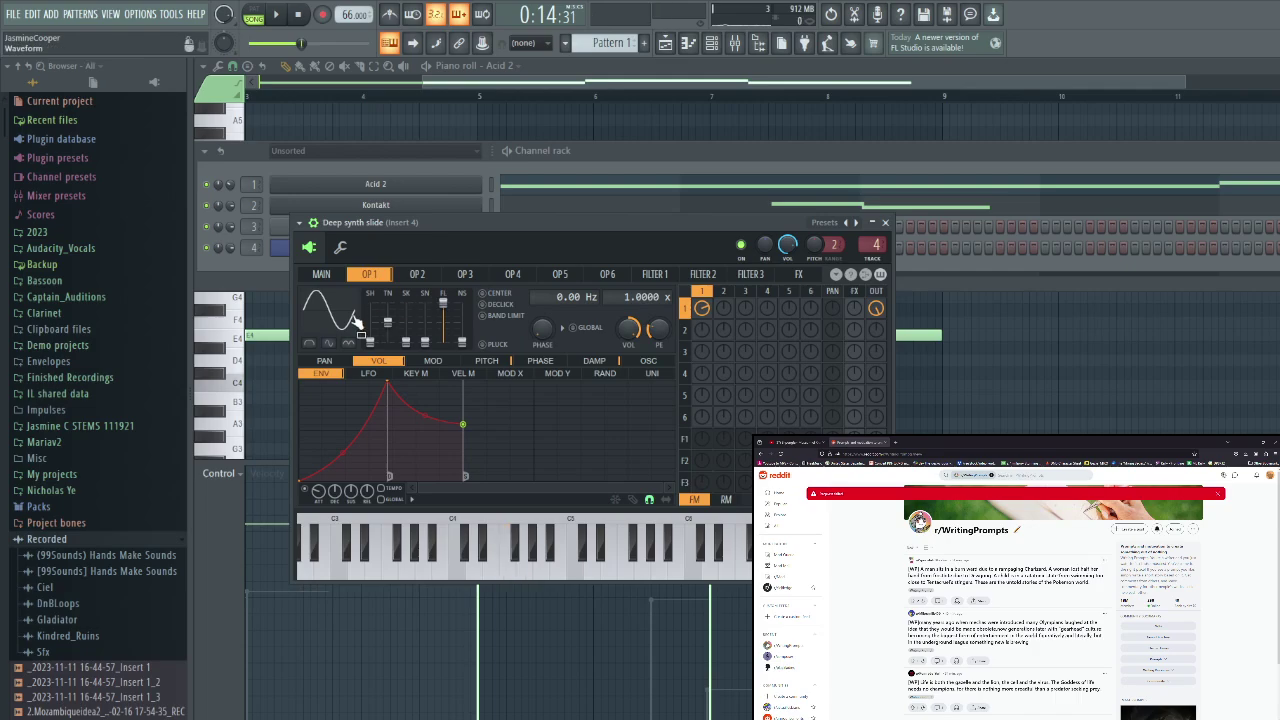
left_click_drag(371, 343, 406, 329)
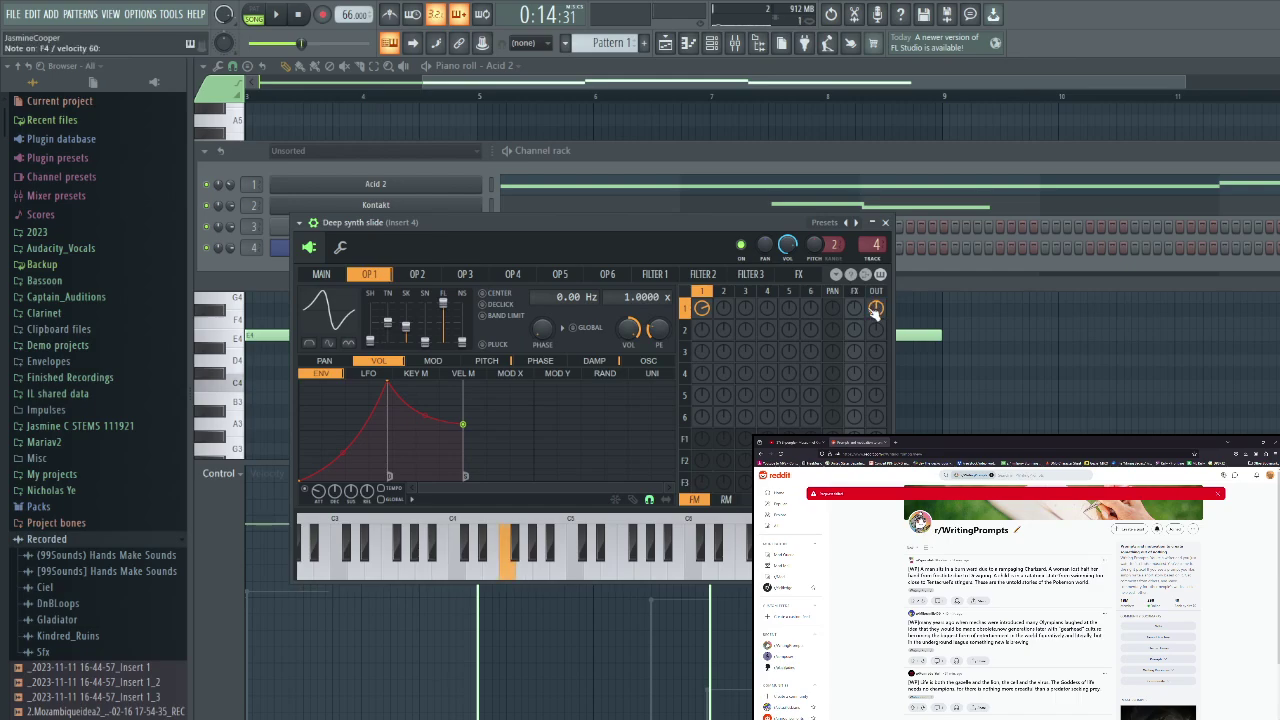
left_click_drag(873, 311, 873, 296)
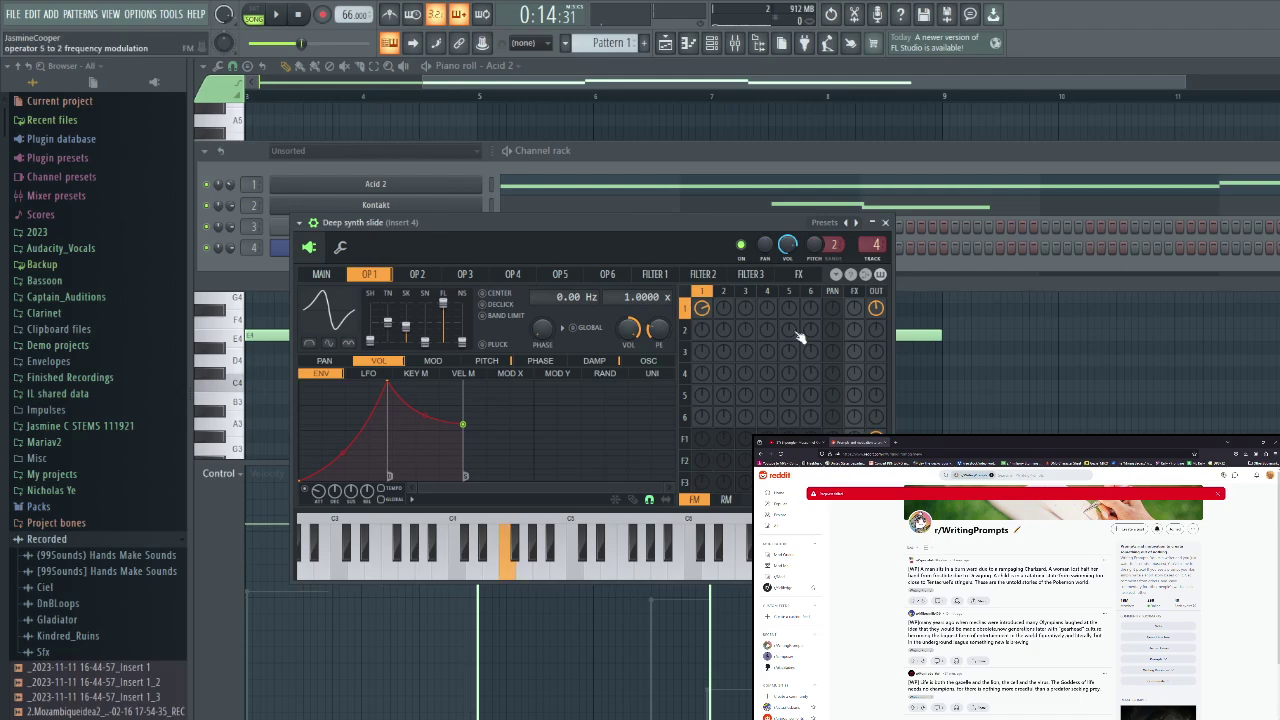
Add filter 1 and filter 2 modulation of operator 1 in the matrix and turn down filter 1's envelope amount
left_click(666, 276)
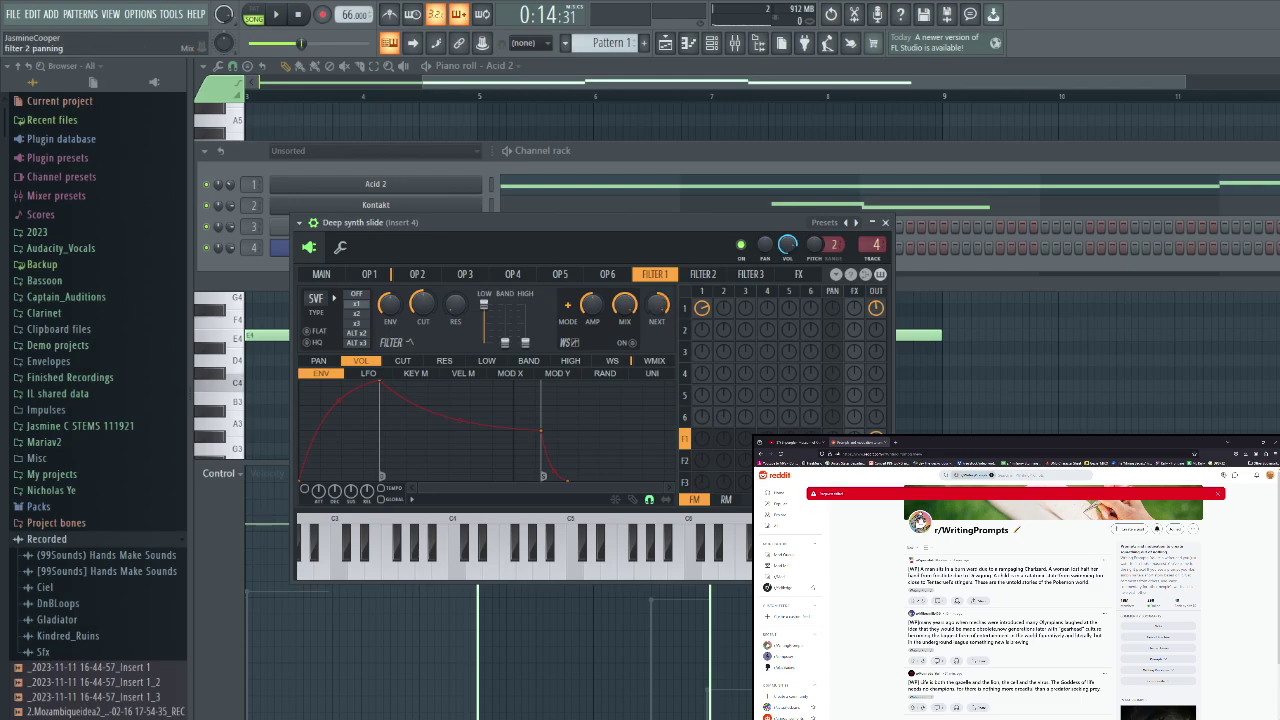
left_click_drag(702, 438, 702, 390)
left_click_drag(702, 458, 702, 466)
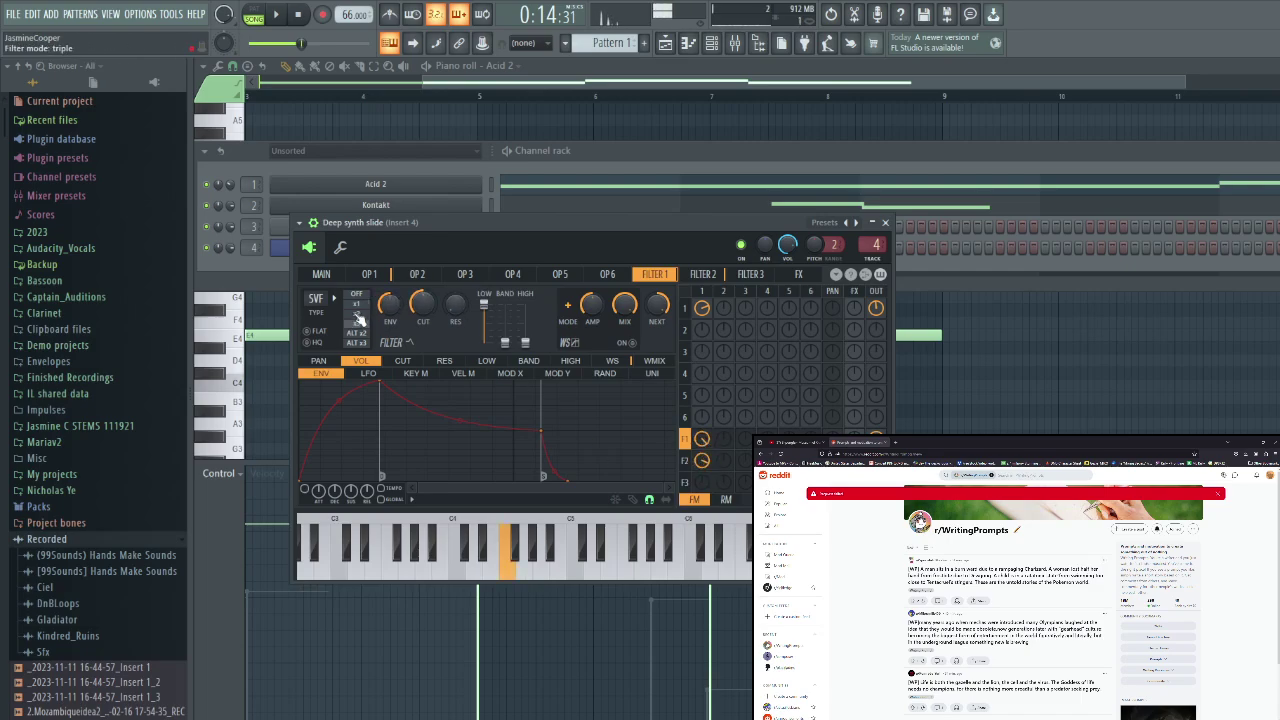
mouse_move(389, 306)
left_mouse_down()
mouse_move(423, 294)
mouse_move(389, 309)
left_mouse_up()
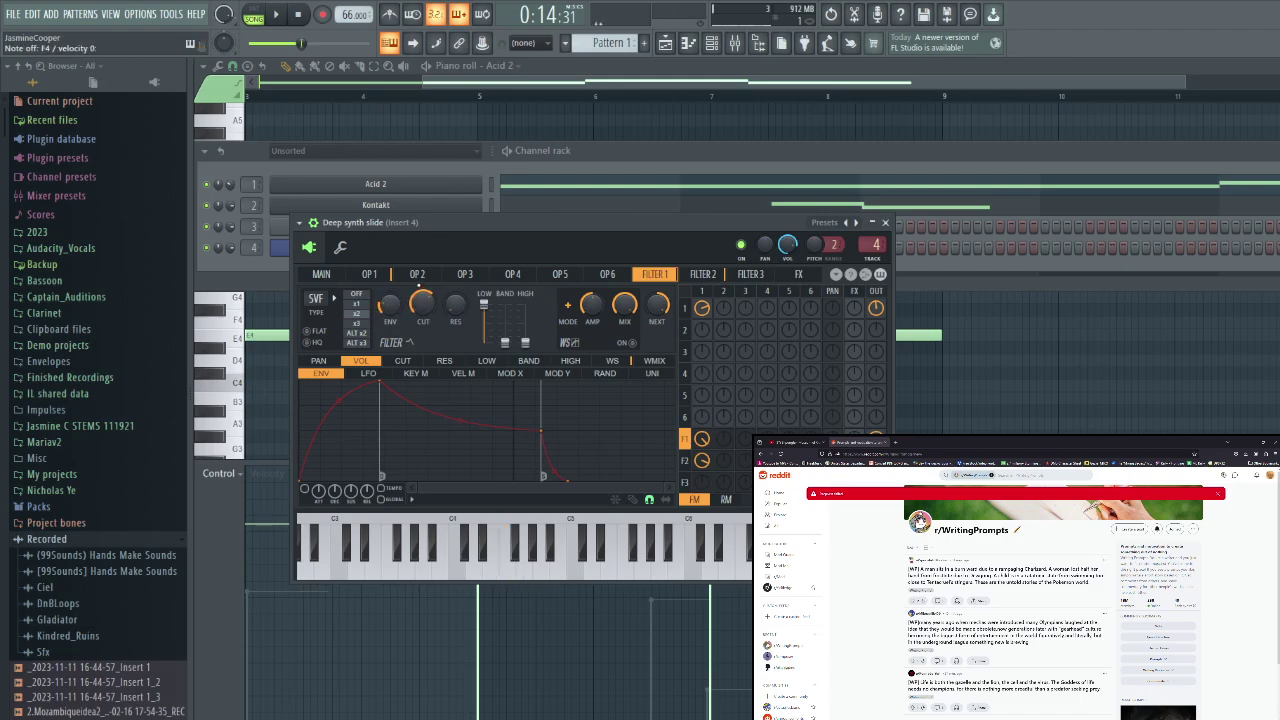
Audition the synth against the playing song and mute the Kontakt channel
key("space")
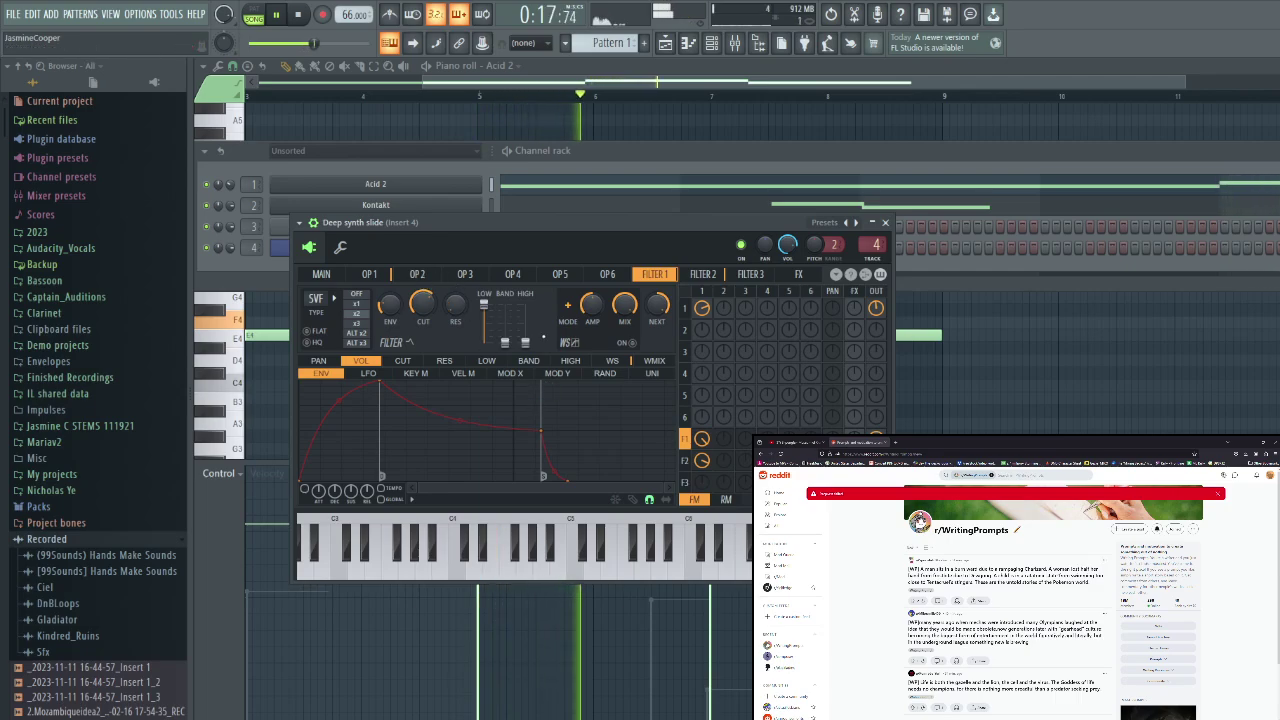
left_click(209, 205)
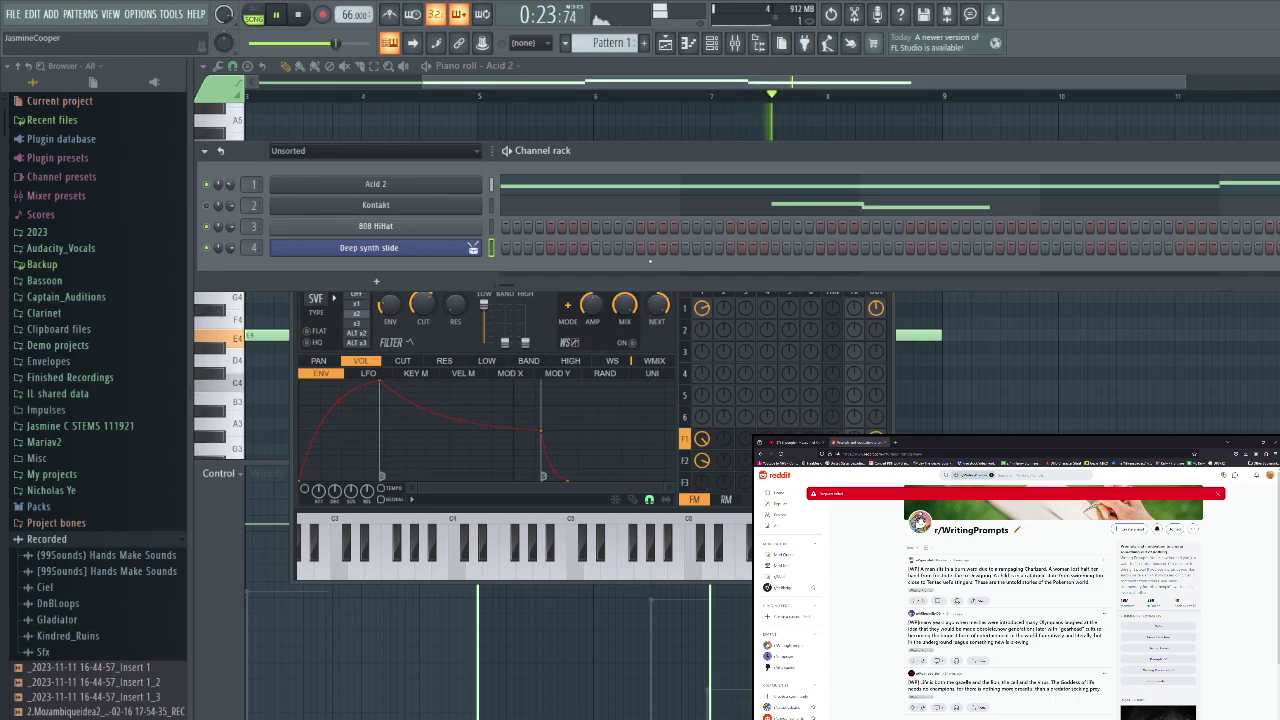
key("space")
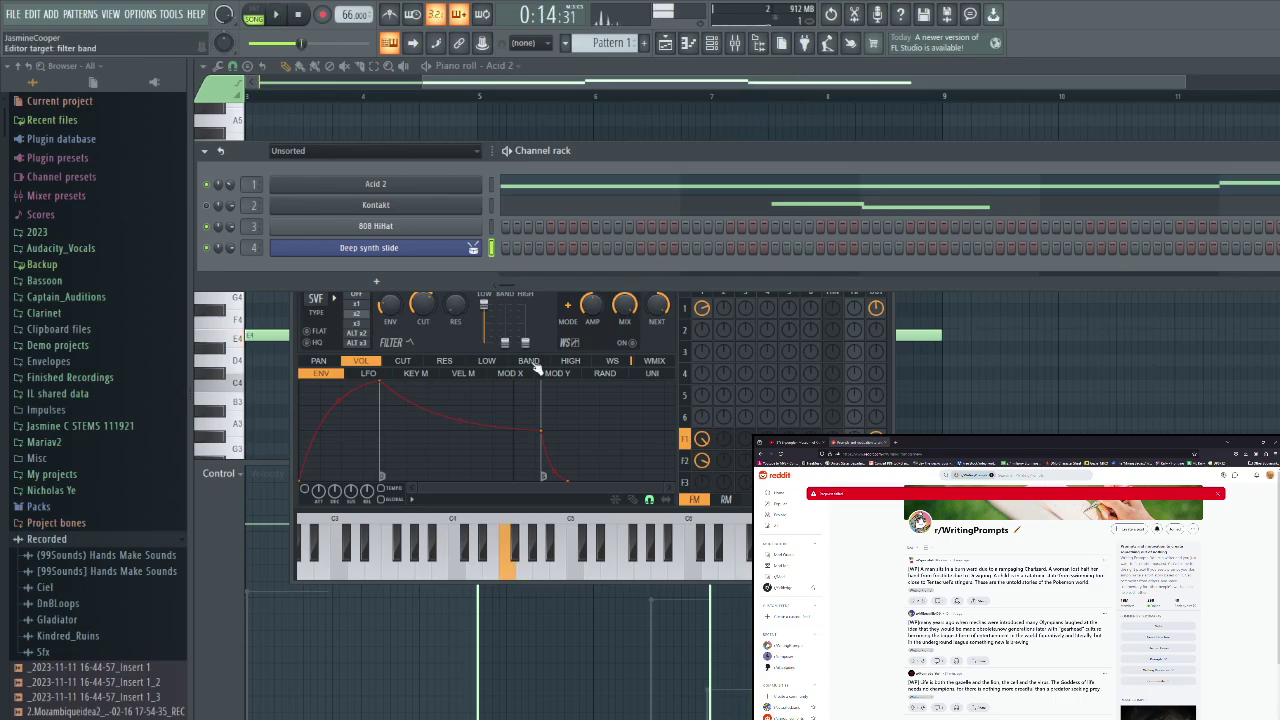
Adjust filter 1's envelope amount and set its filter mode to x1
left_click_drag(389, 306, 389, 288)
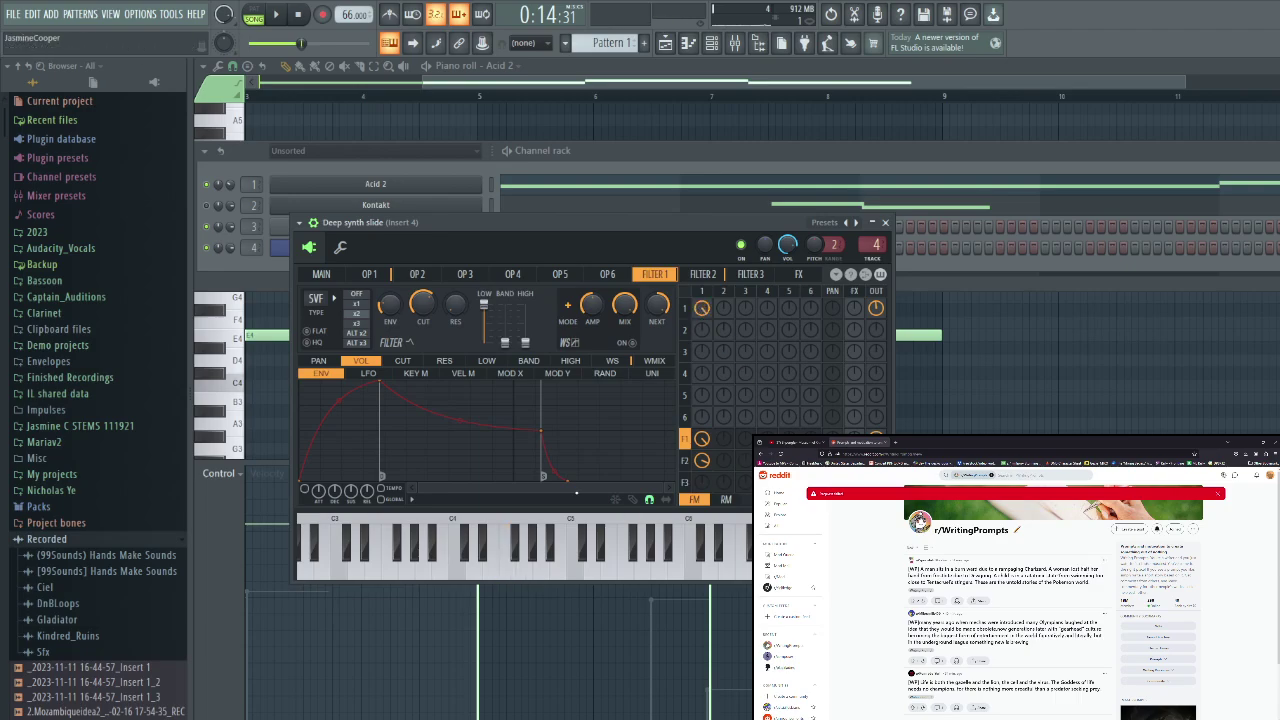
left_click(368, 297)
left_click(356, 304)
Reshape operator 1's volume envelope with a later sustain point at mid level and the end point at full level
left_click(388, 274)
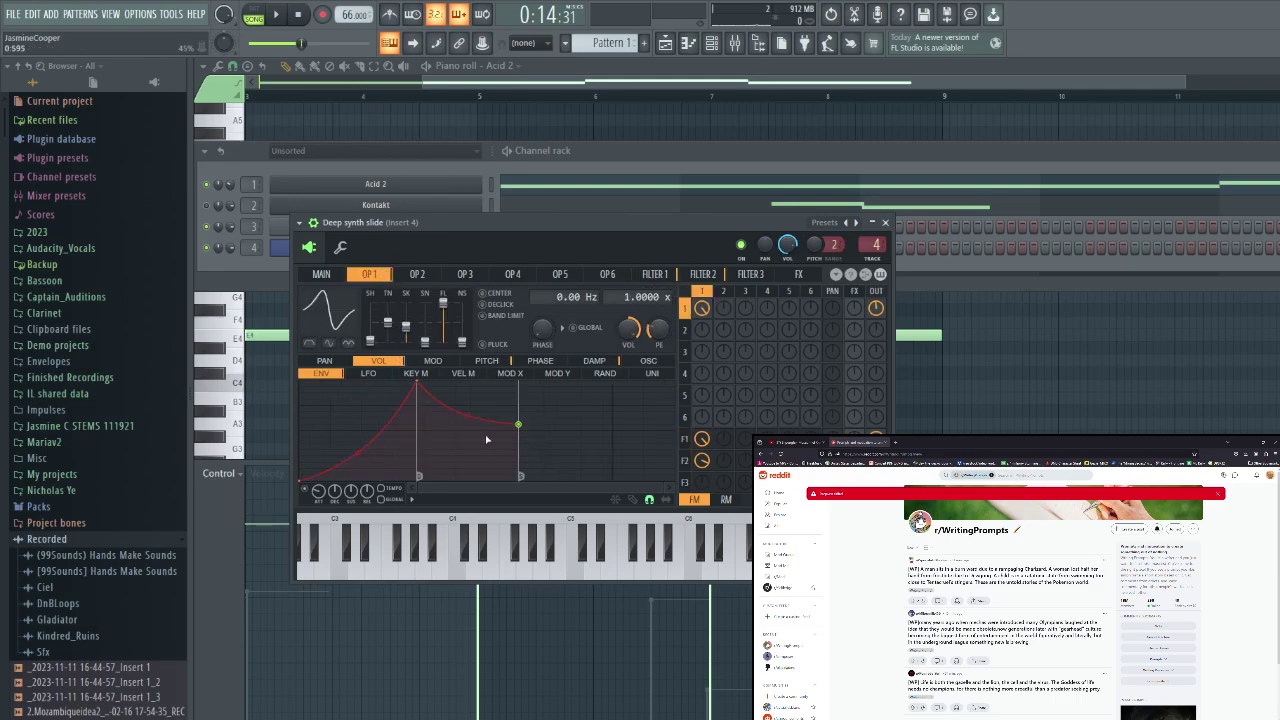
left_click_drag(518, 424, 525, 380)
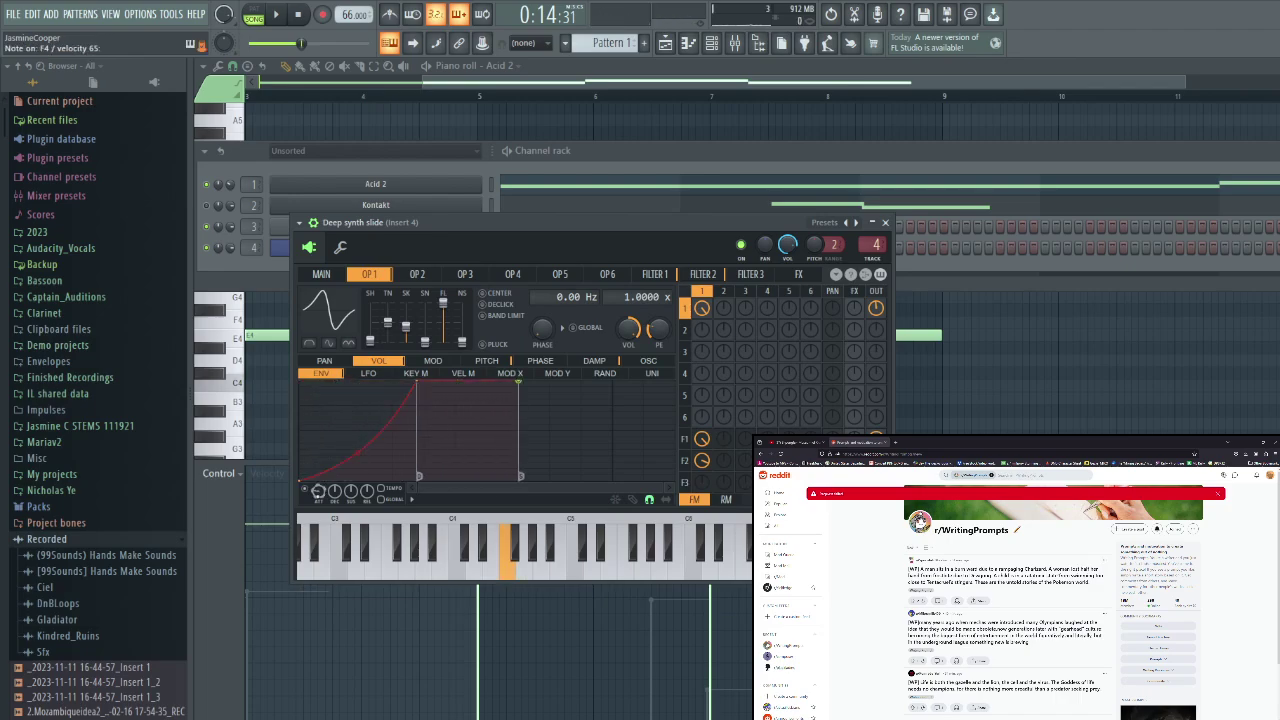
left_click(428, 381)
left_click(326, 376)
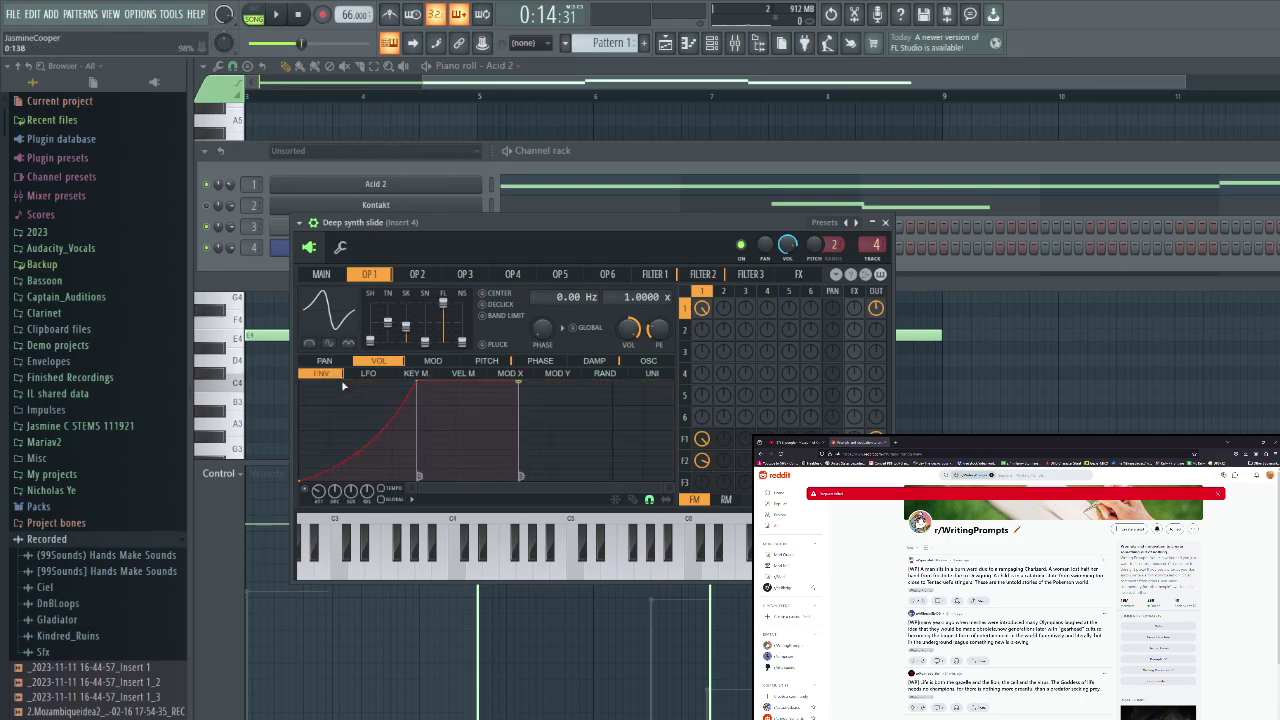
left_click_drag(430, 389, 420, 427)
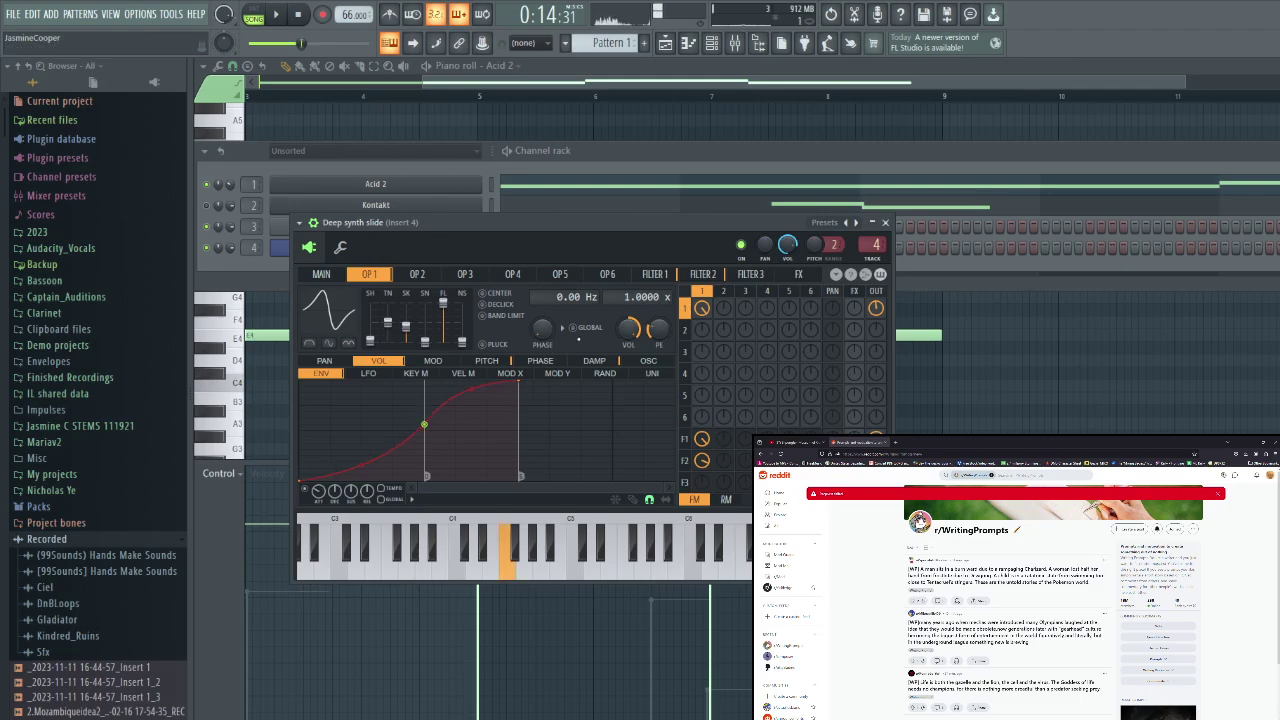
Bring operator 1's SK level to zero, raise its SN level, and briefly test the rectified waveform option
mouse_move(406, 326)
left_mouse_down()
mouse_move(408, 345)
mouse_move(425, 330)
left_mouse_up()
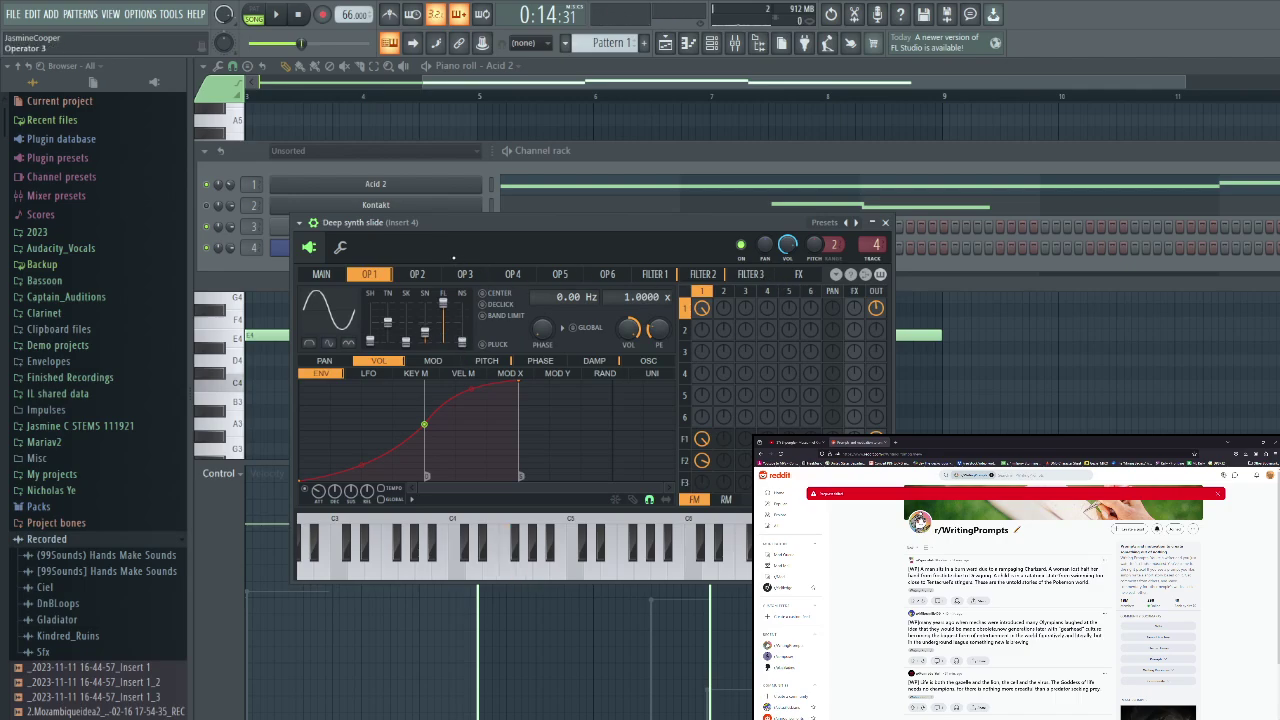
left_click(346, 343)
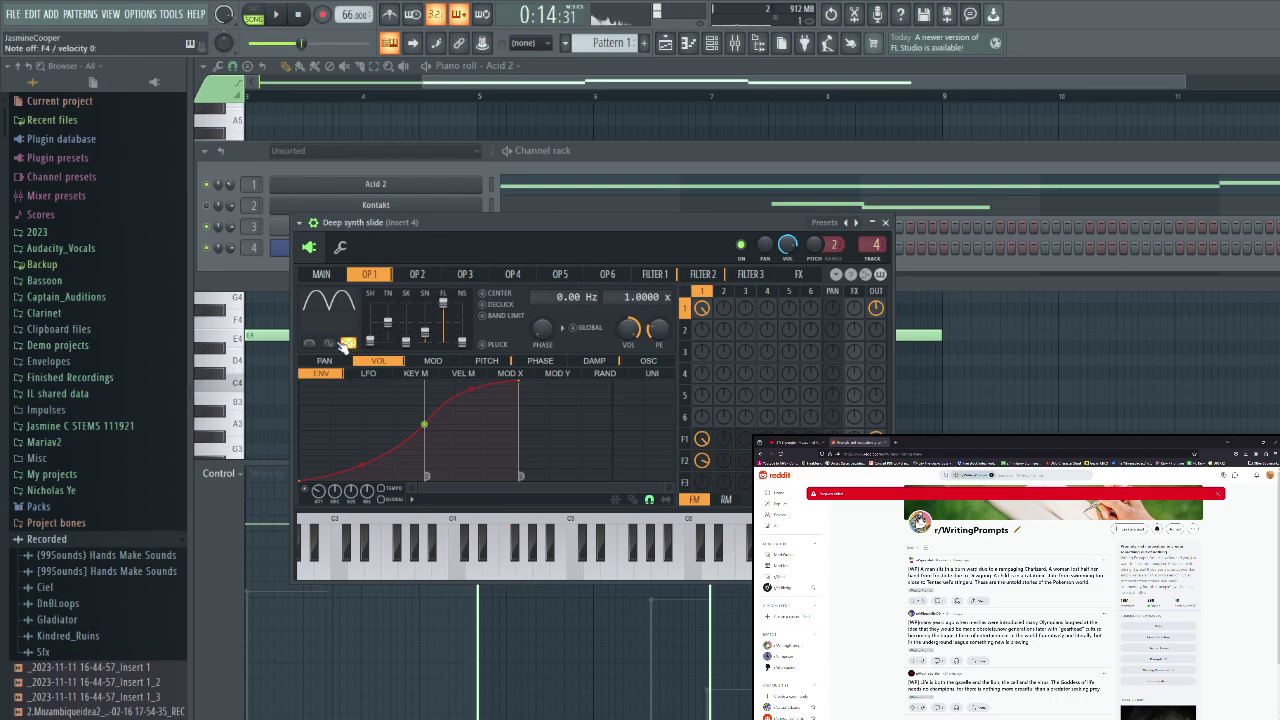
left_click(346, 343)
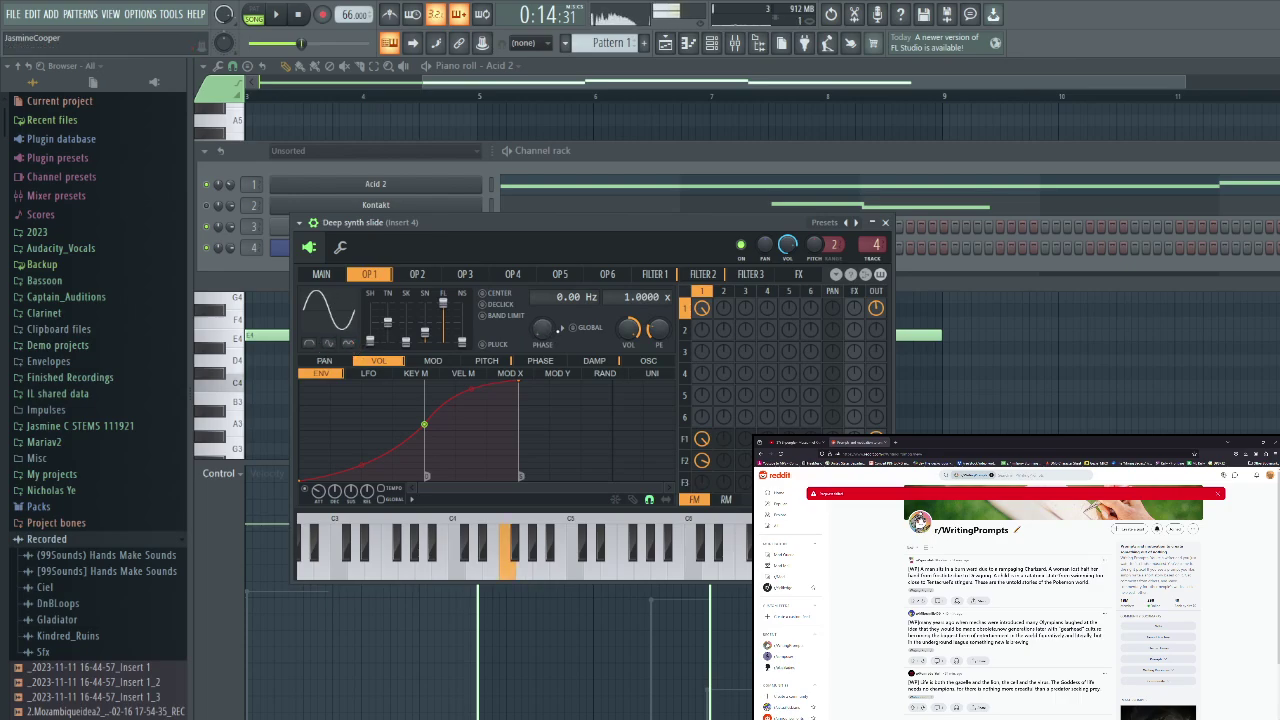
Set filter 1 to mode x2, adjust its envelope amount, set the cutoff to about 59% and raise the band level
left_click(656, 275)
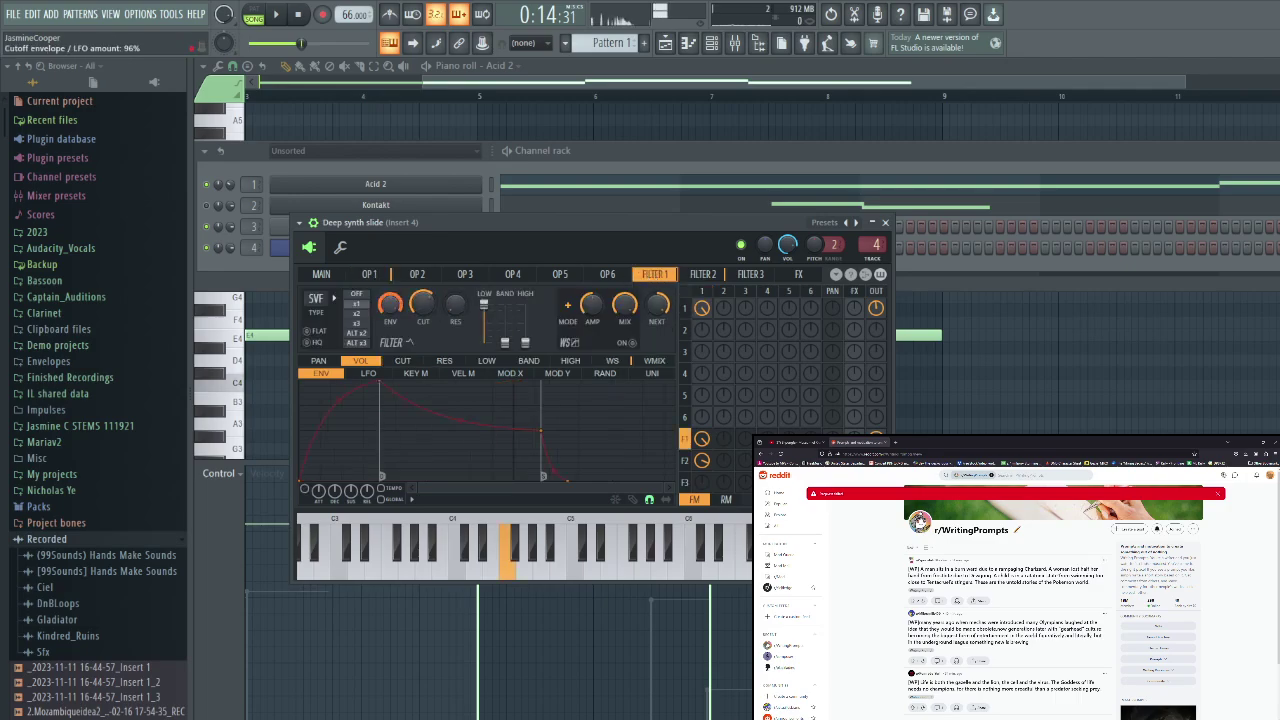
left_click_drag(390, 305, 390, 245)
left_click(362, 313)
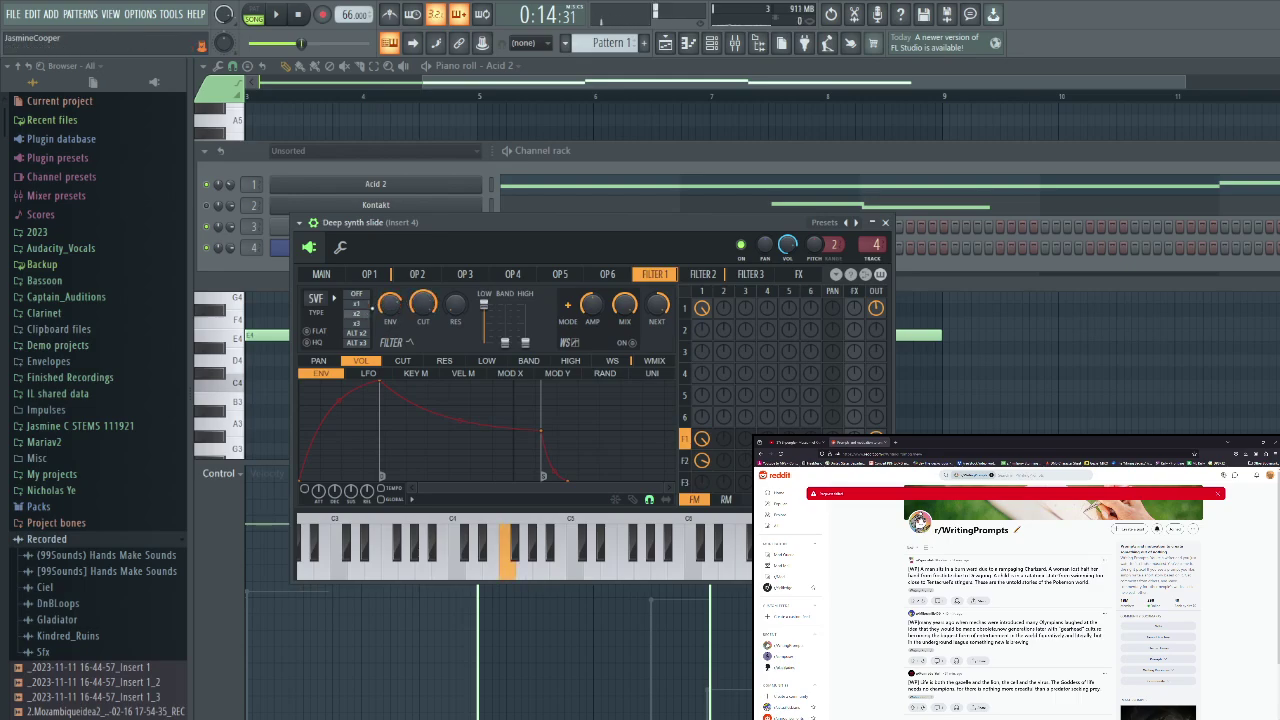
left_click_drag(389, 305, 390, 278)
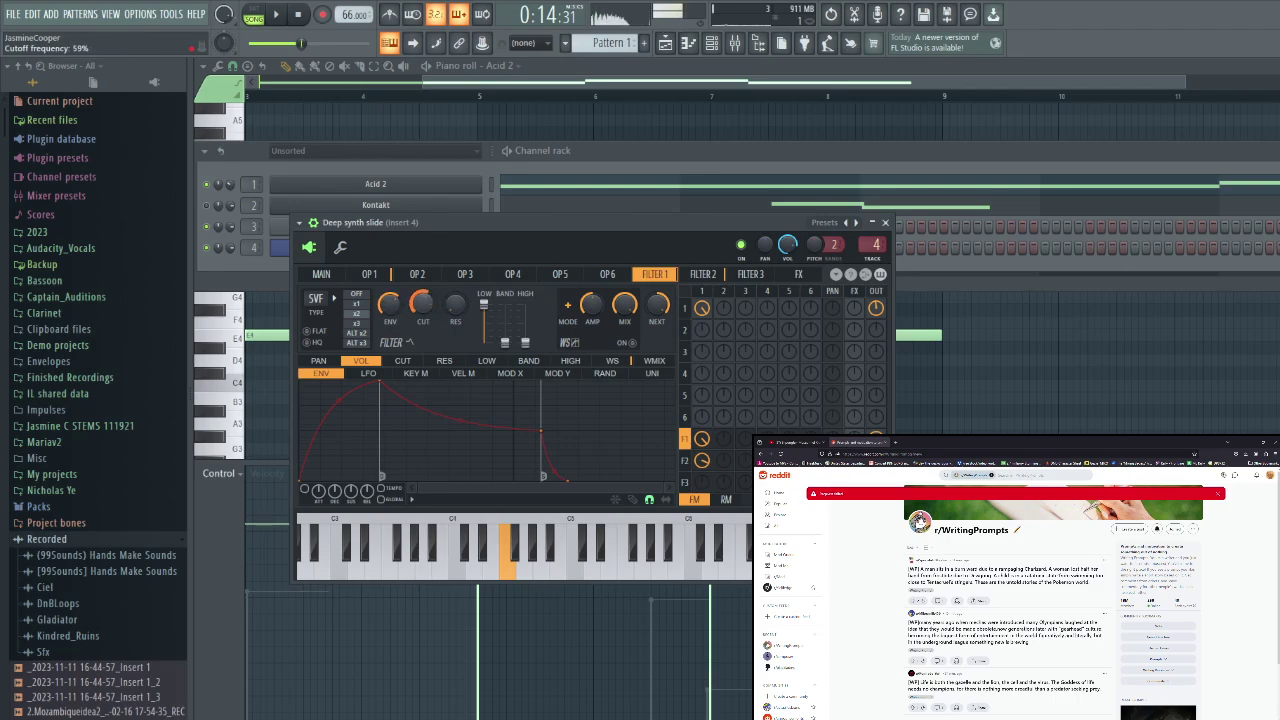
mouse_move(525, 343)
left_mouse_down()
mouse_move(525, 302)
mouse_move(505, 329)
left_mouse_up()
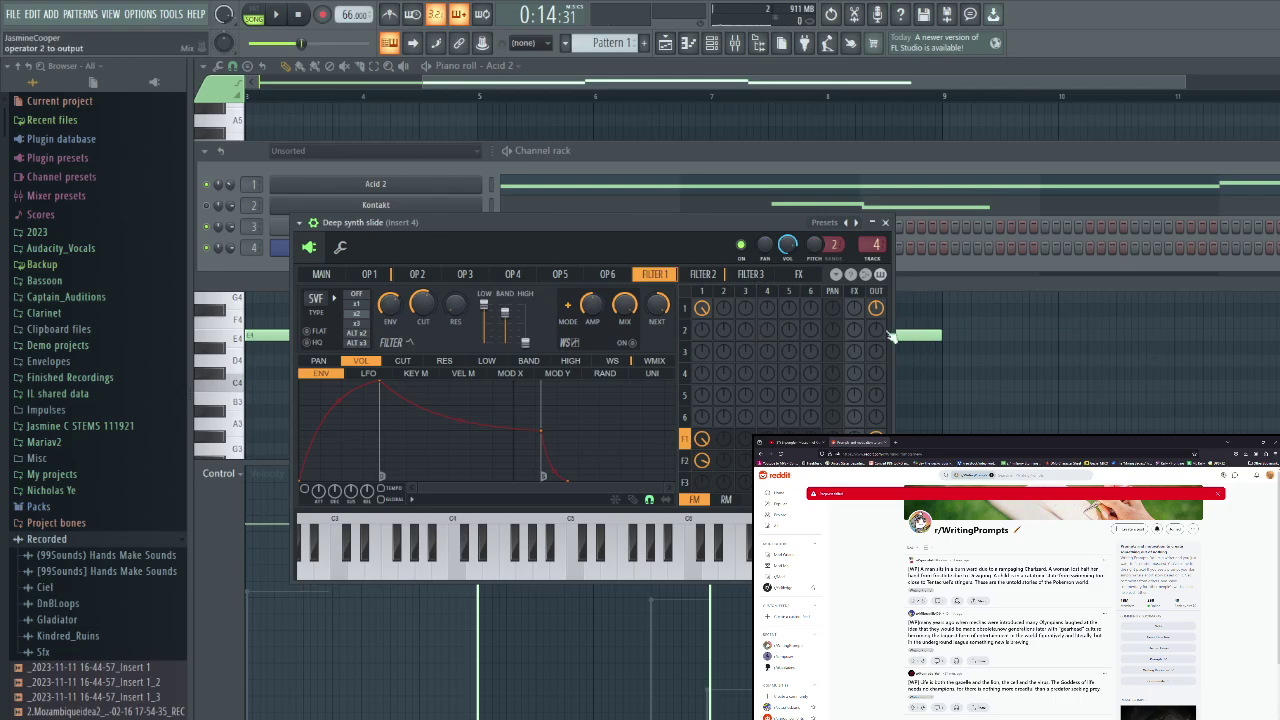
Try about 32% operator 2 modulation of operator 1 in the matrix and check filters 2 and 1
left_click_drag(703, 331, 703, 312)
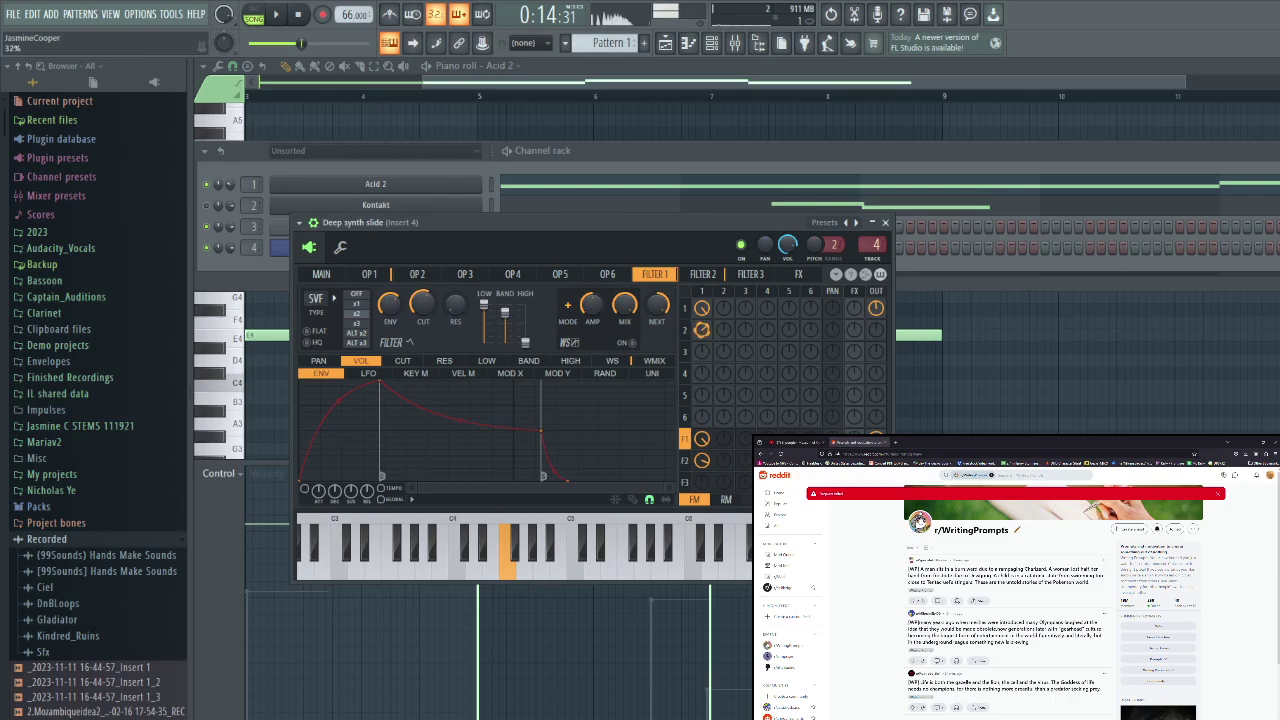
left_click(703, 274)
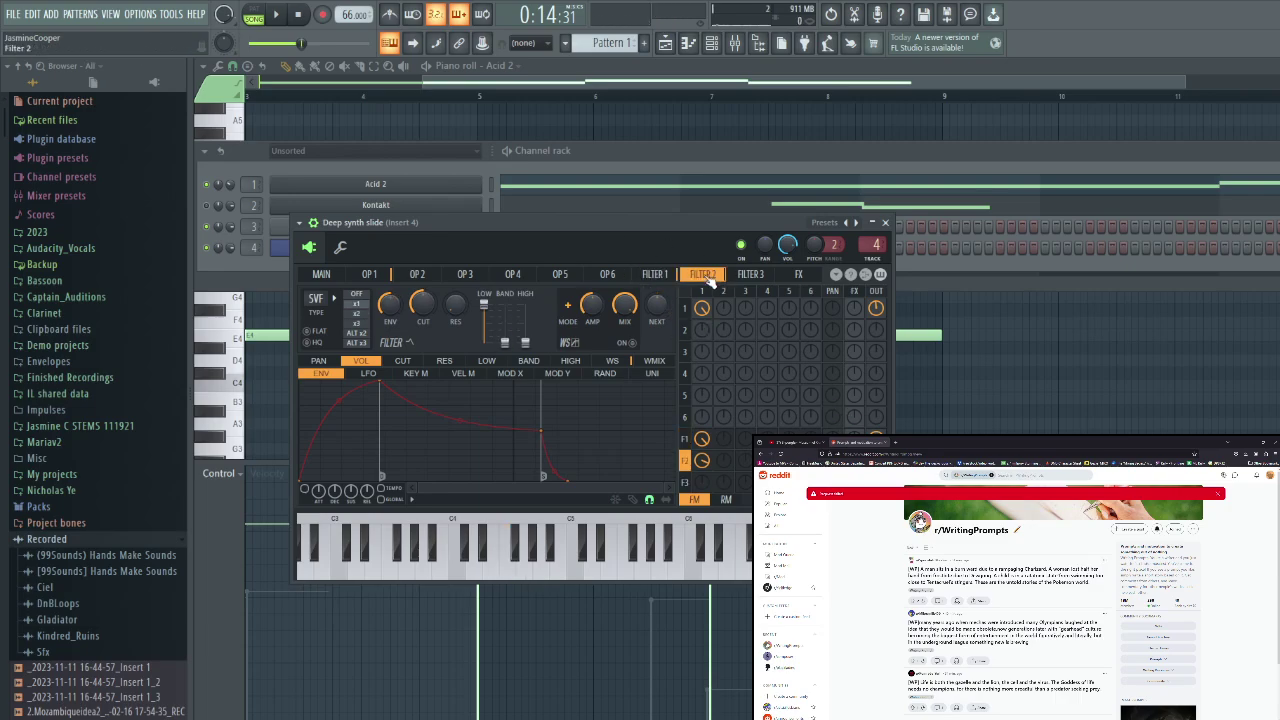
left_click(656, 274)
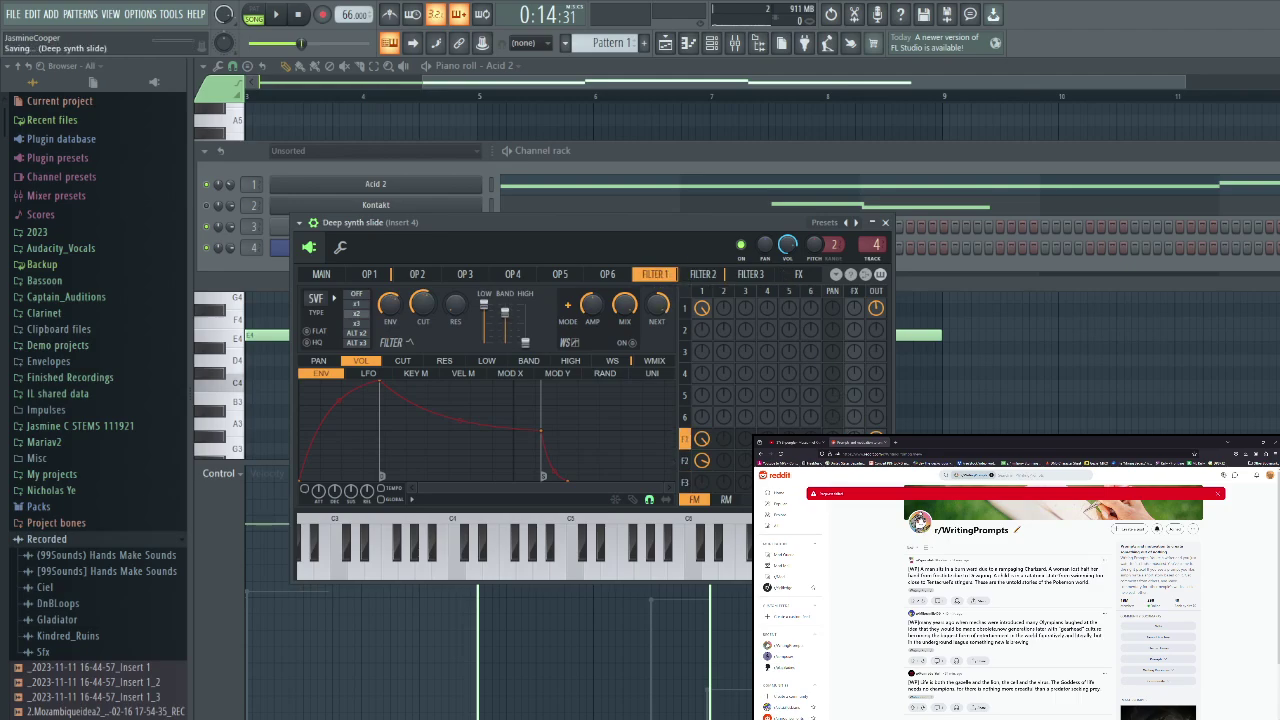
Examine the synth's chorus effect settings, operator 1 and the main settings
left_click(797, 275)
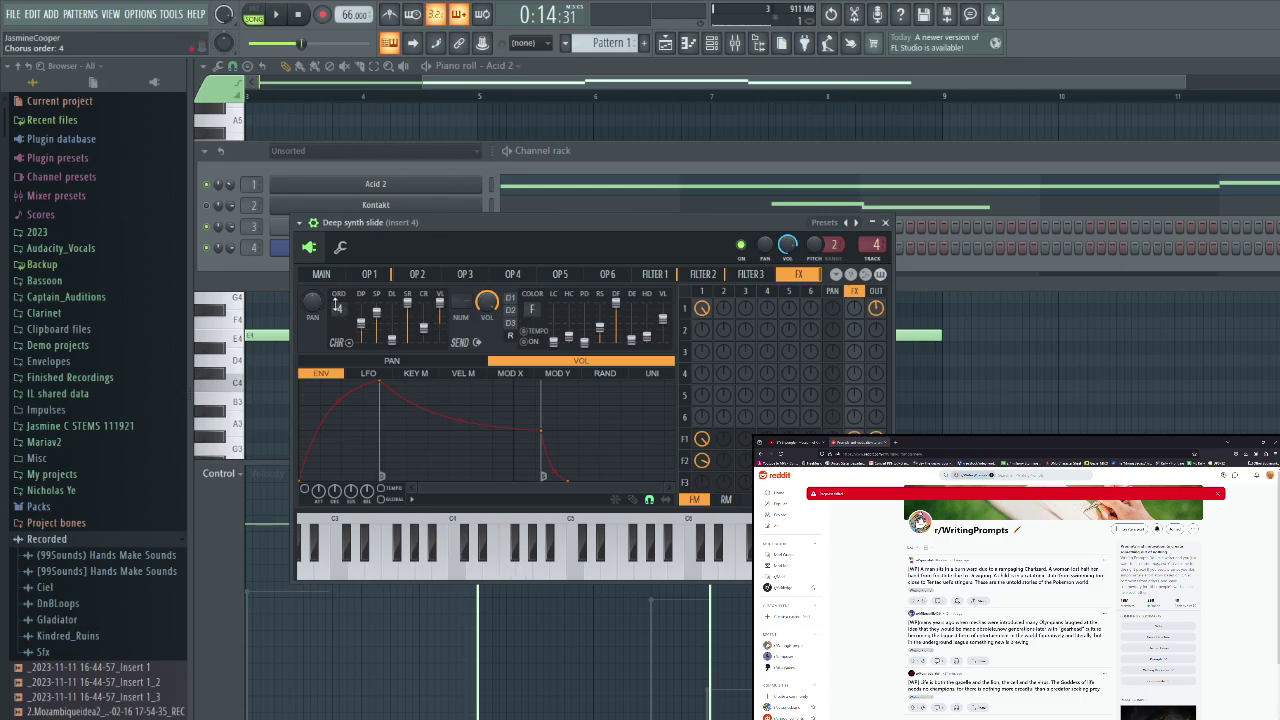
left_click_drag(367, 325, 394, 329)
left_click(369, 274)
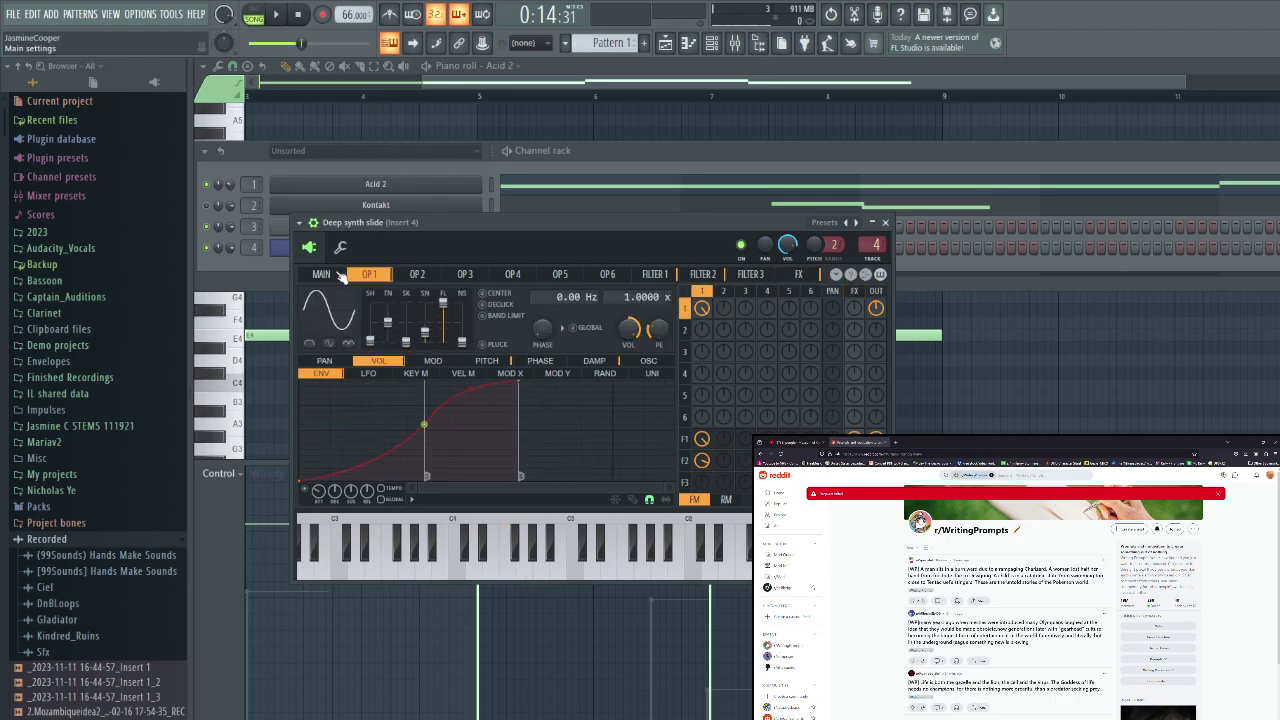
left_click(321, 274)
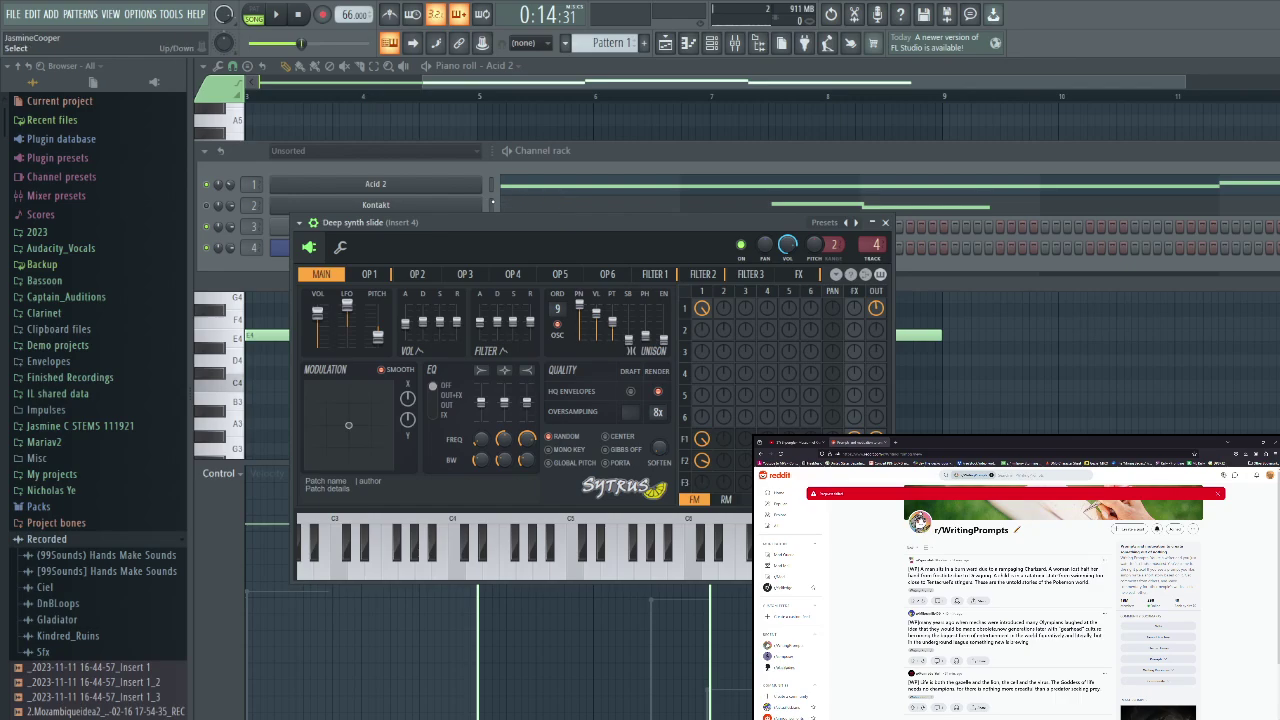
Move the Kontakt channel's notes to the Deep synth slide channel by cutting and pasting them
left_click(491, 203)
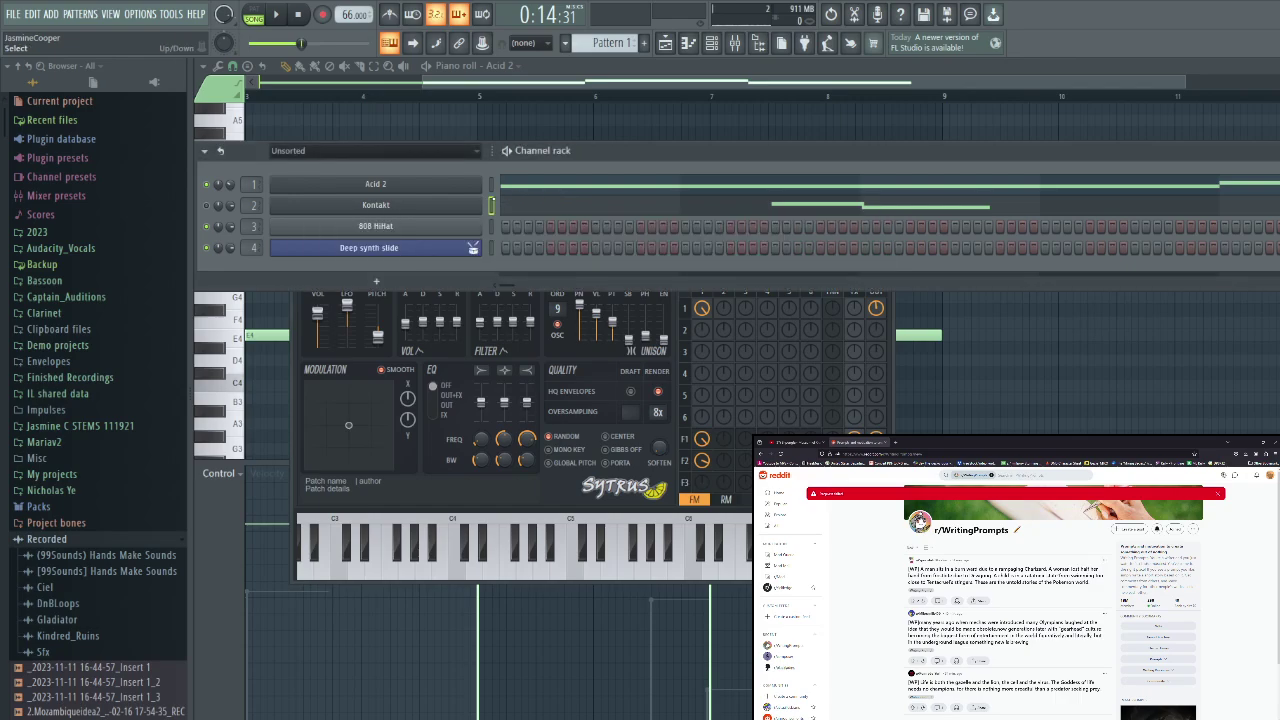
key("ctrl+x")
scroll(493, 200, "right", 1)
scroll(493, 200, "left", 1)
key("Down")
key("Down")
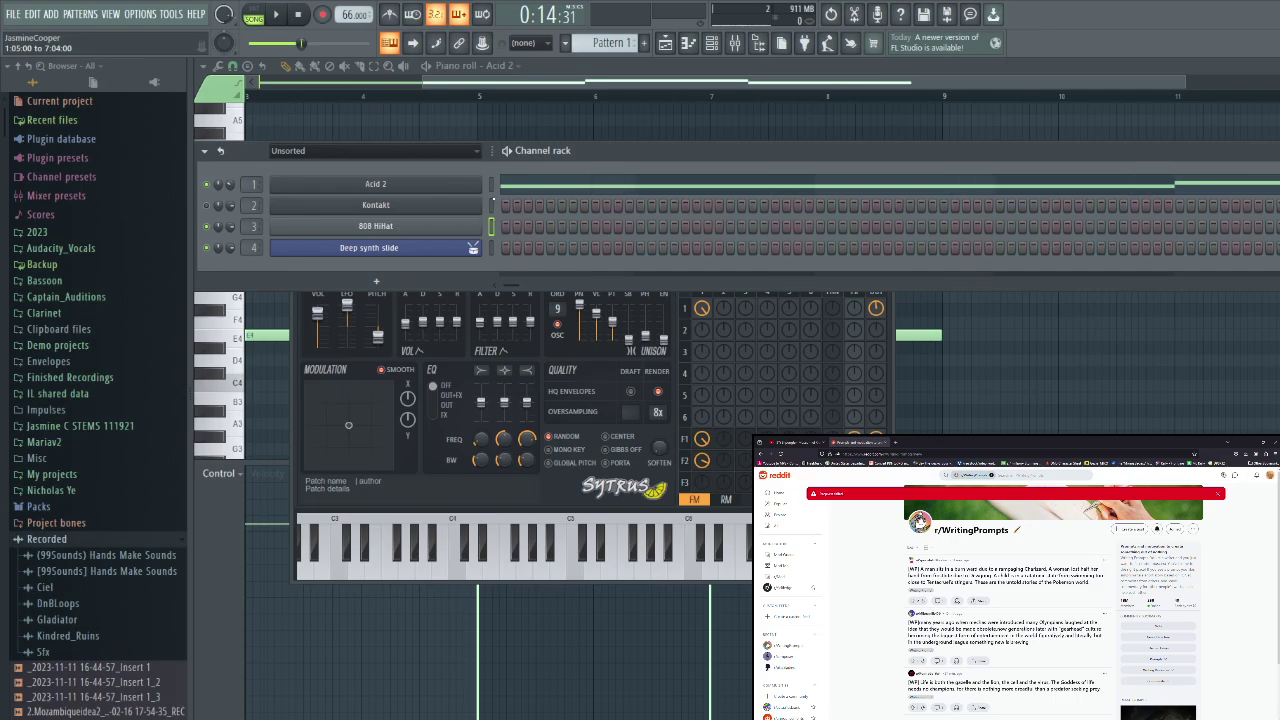
key("ctrl+v")
Transpose the pasted Deep synth slide notes down two octaves in the piano roll and audition F3
left_click(742, 250)
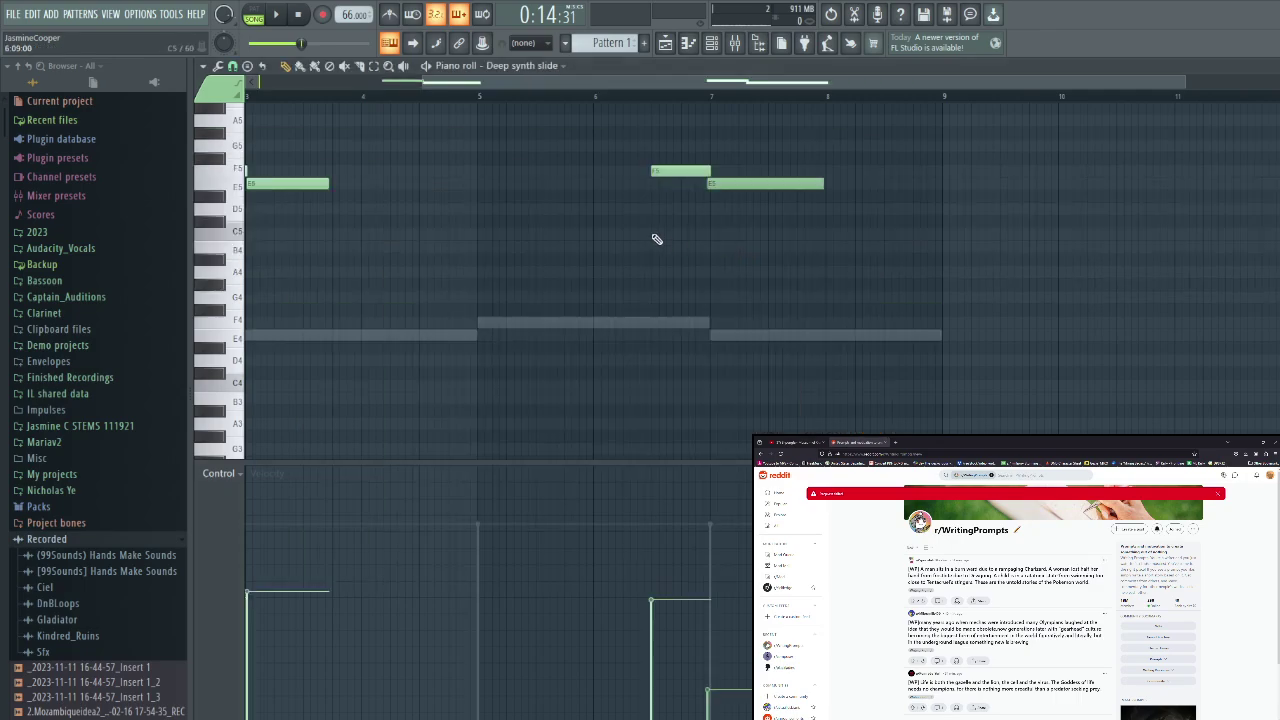
scroll(330, 175, "left", 3)
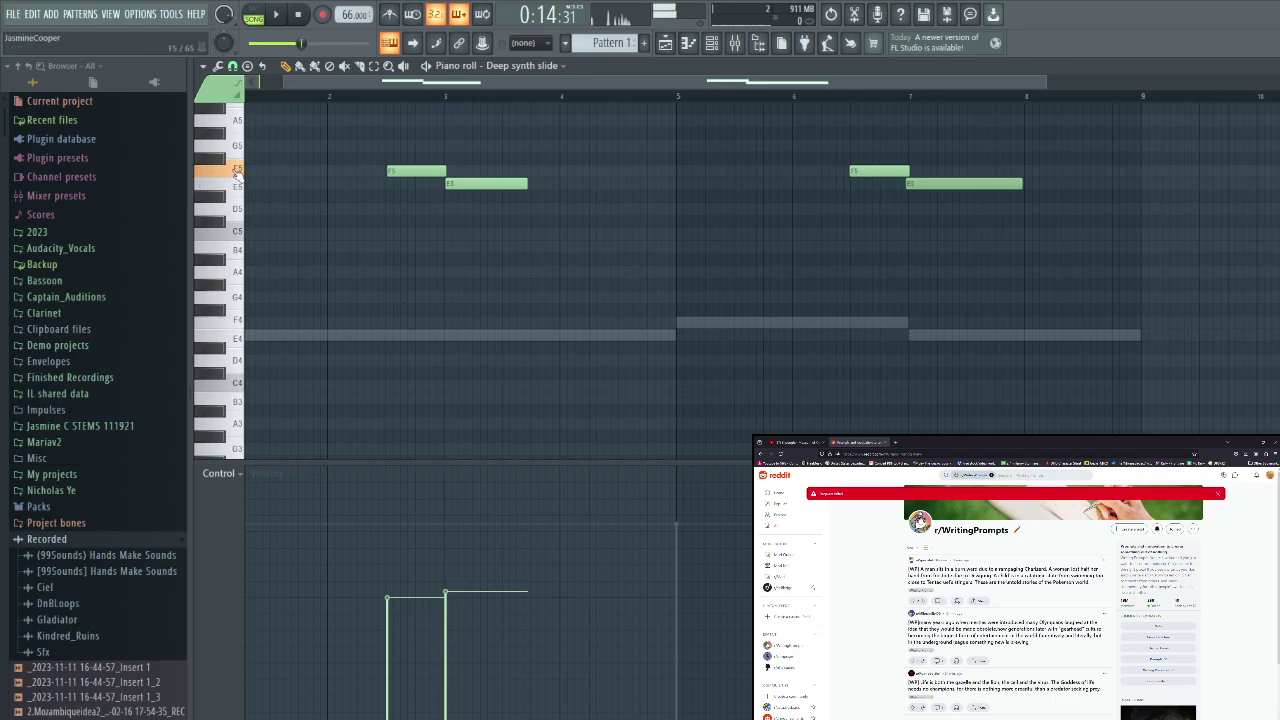
key("ctrl+Down")
key("ctrl+Down")
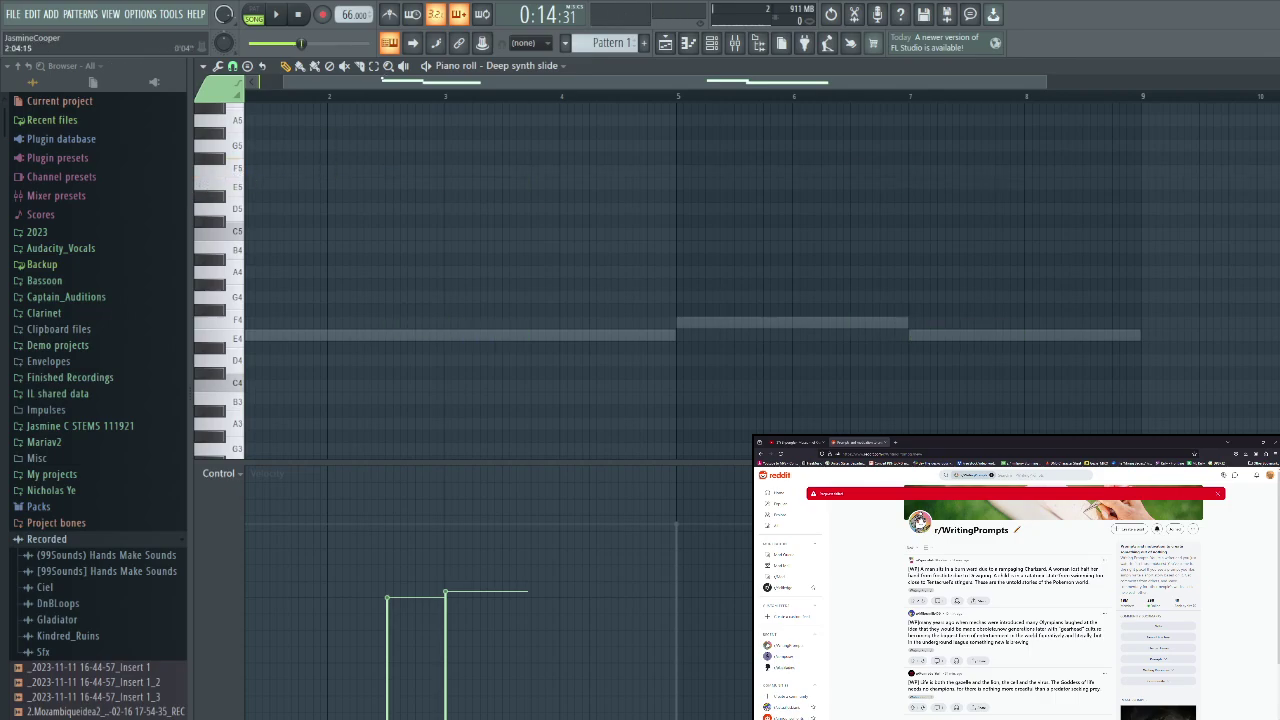
scroll(407, 189, "down", 3)
left_click(222, 248)
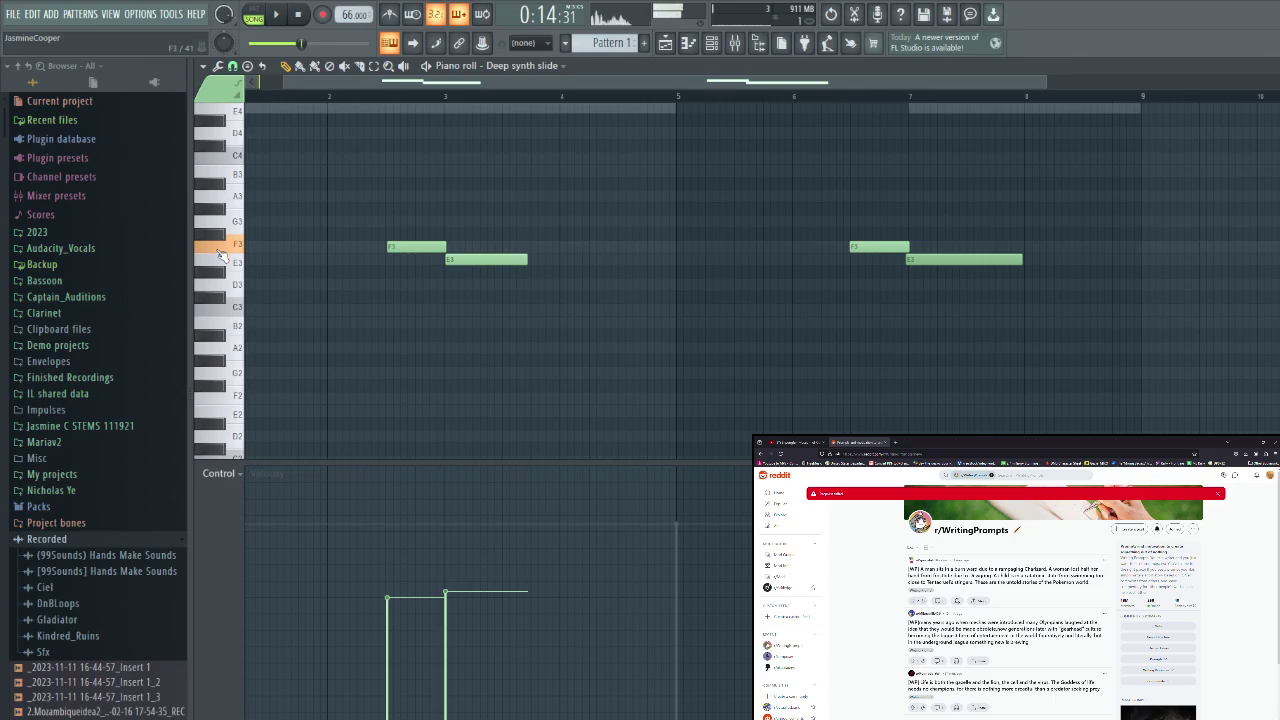
Delete the E3 note following each F3 note and extend the first F3 note to just before bar 5
right_click(478, 258)
left_click_drag(446, 247, 671, 247)
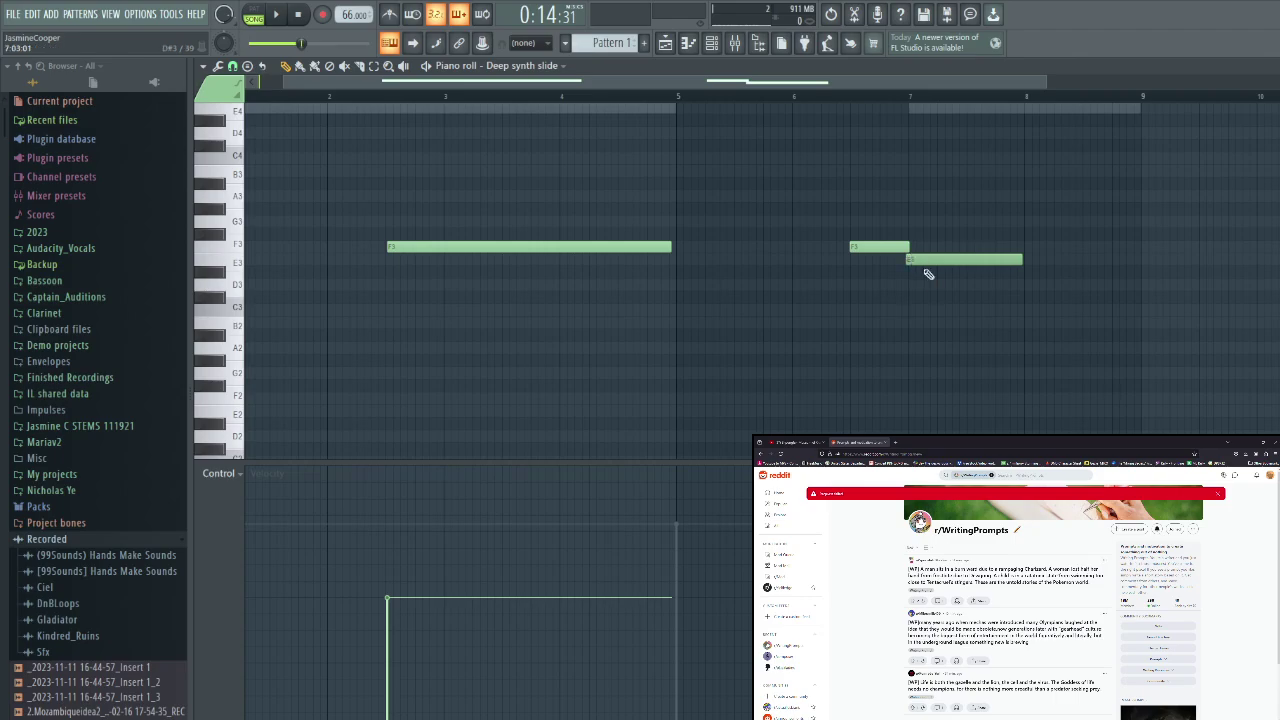
right_click(906, 250)
key("ctrl+z")
right_click(915, 260)
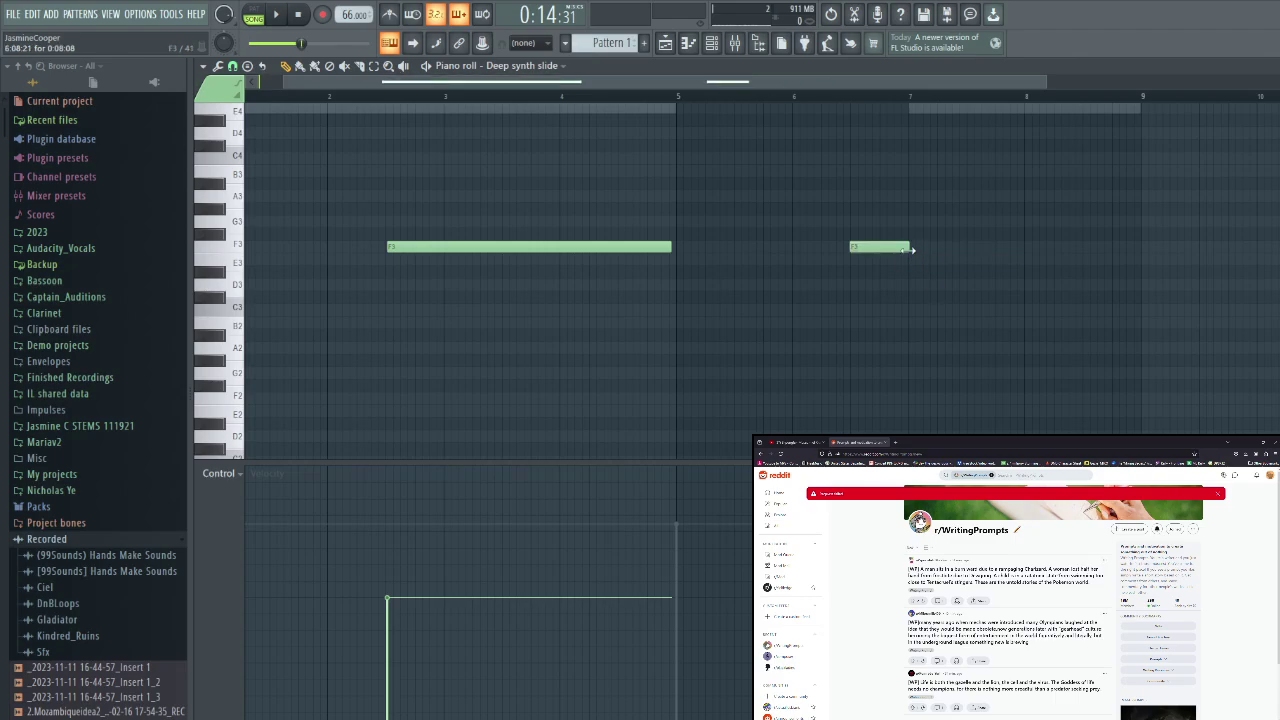
Extend the second F3 note of Deep synth slide to bar 9 and return the playlist playhead to the start
left_click_drag(908, 248, 1116, 272)
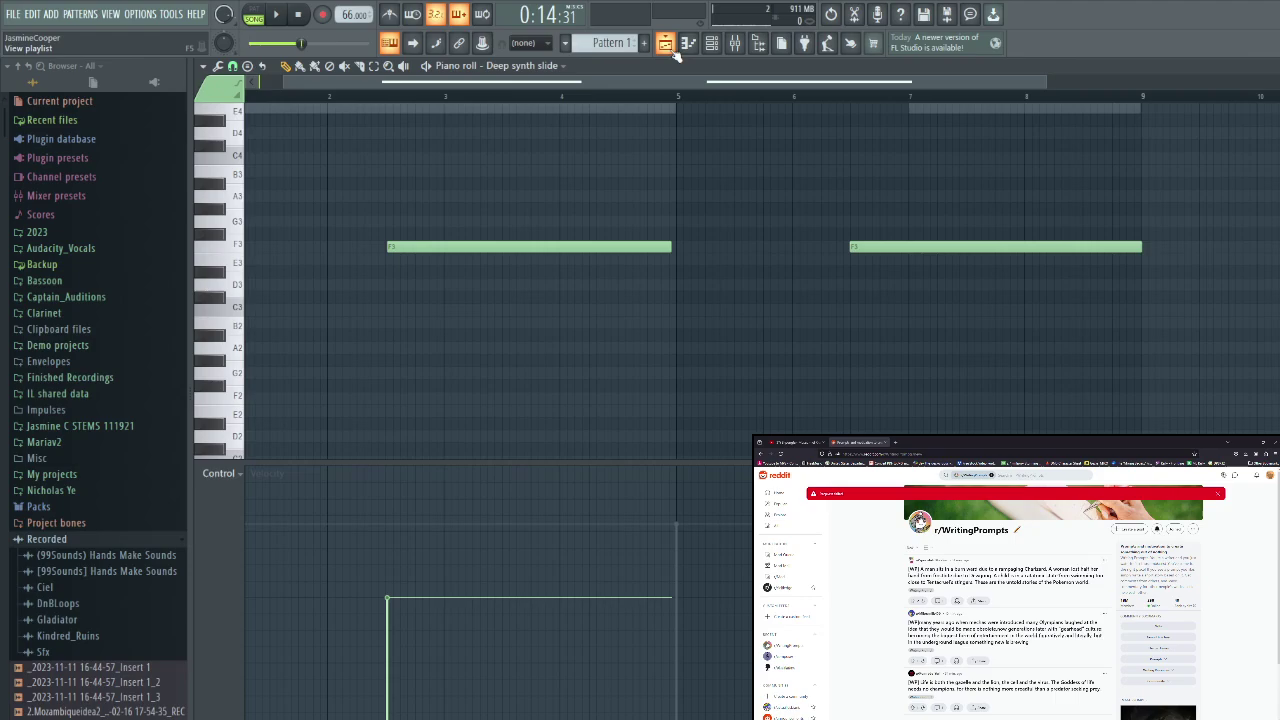
left_click(666, 46)
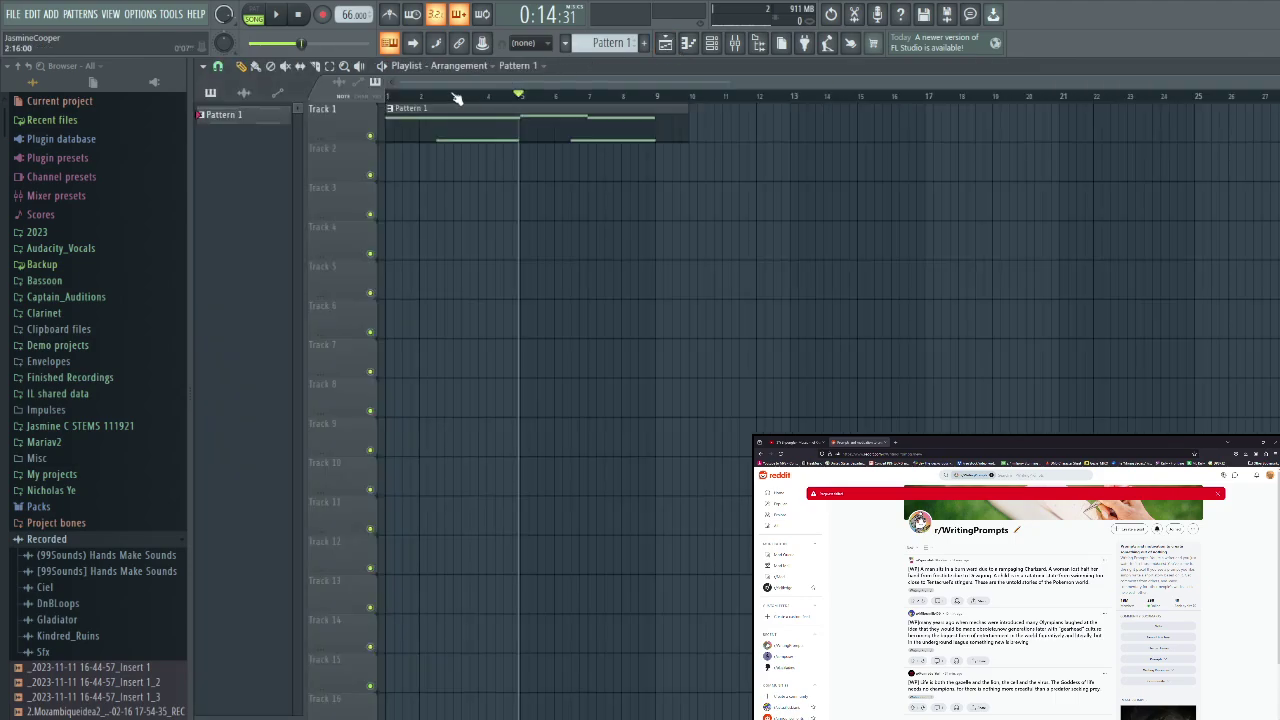
left_click_drag(446, 97, 387, 96)
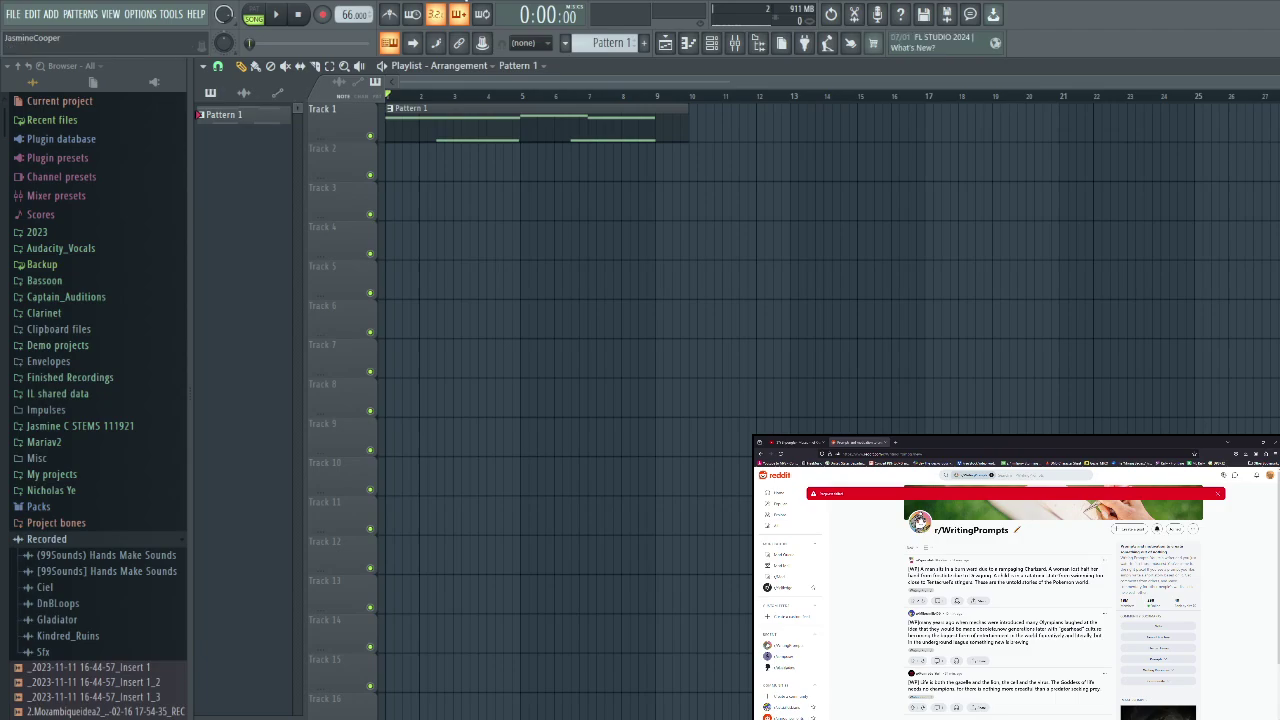
Play the arrangement from the start, stop it, and place the playlist playhead at bar 5
left_click(722, 47)
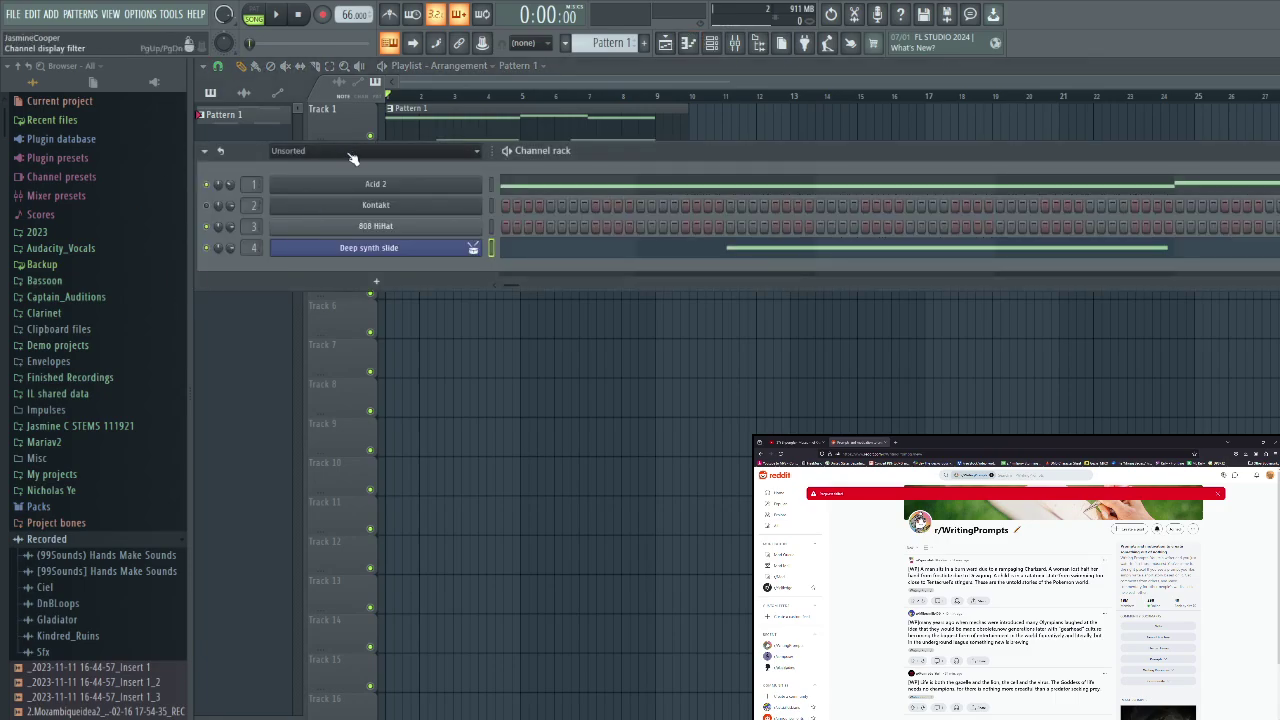
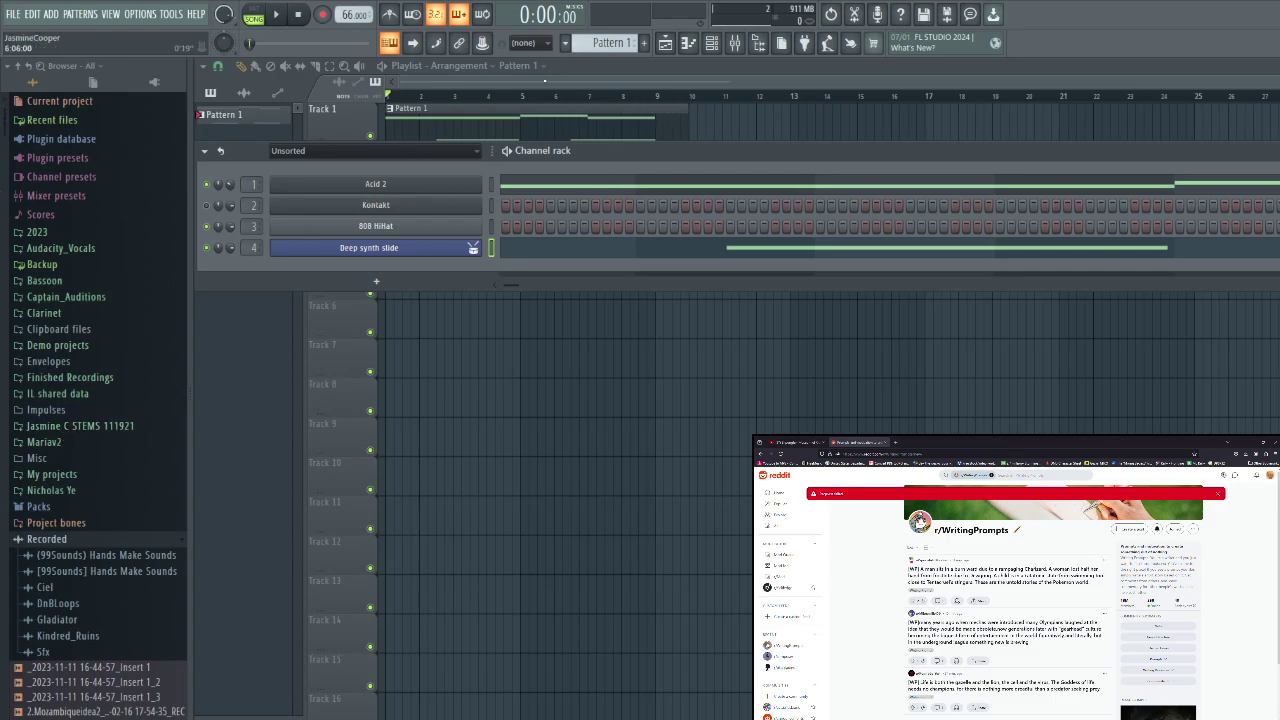
key("F6")
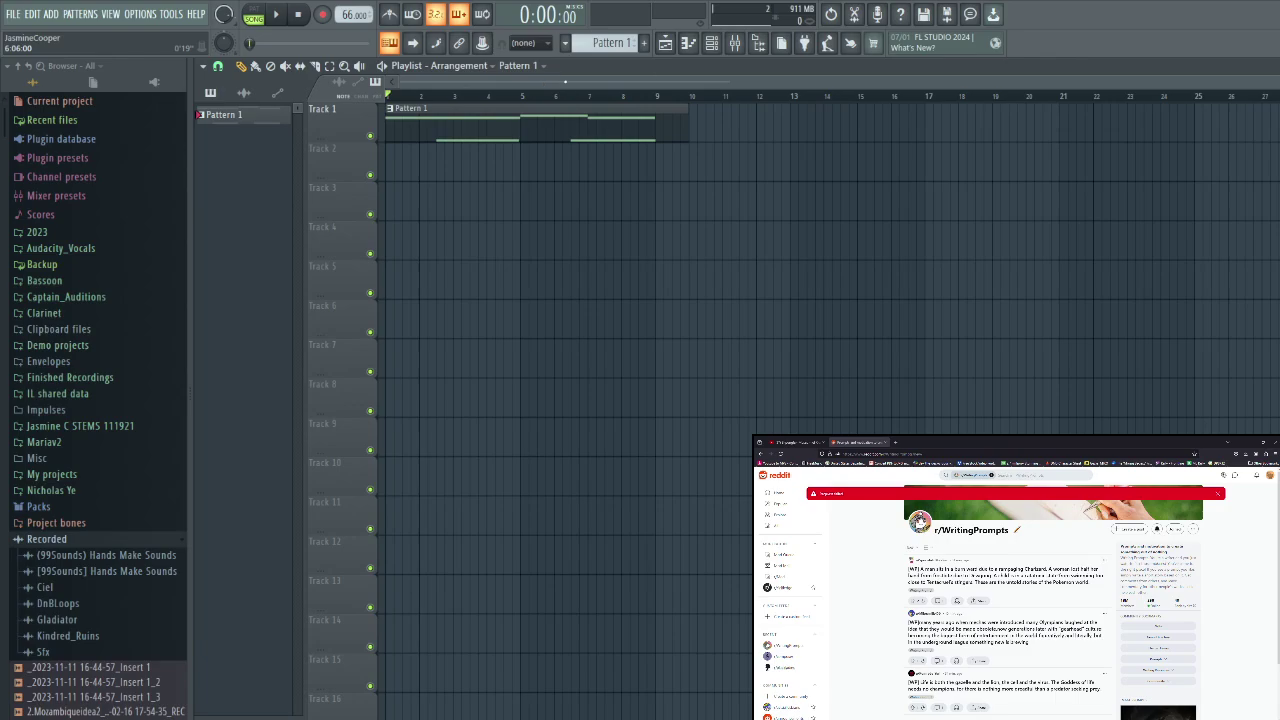
key("space")
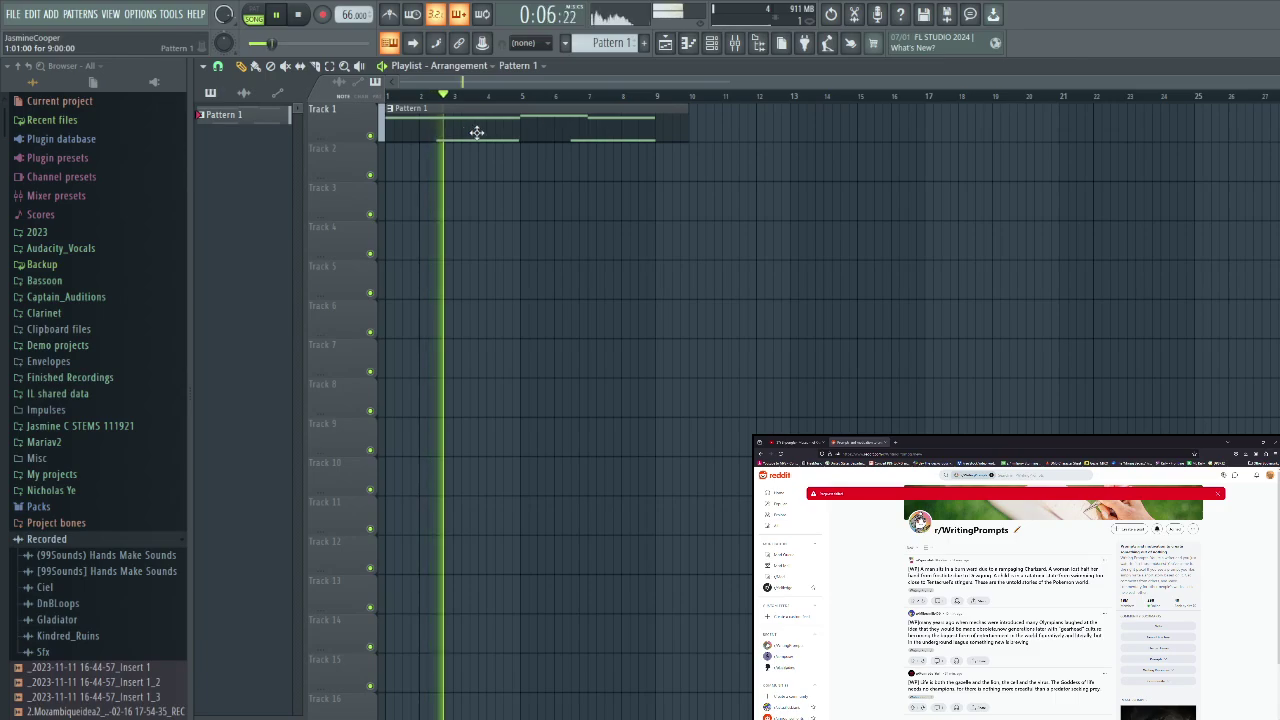
left_click(712, 42)
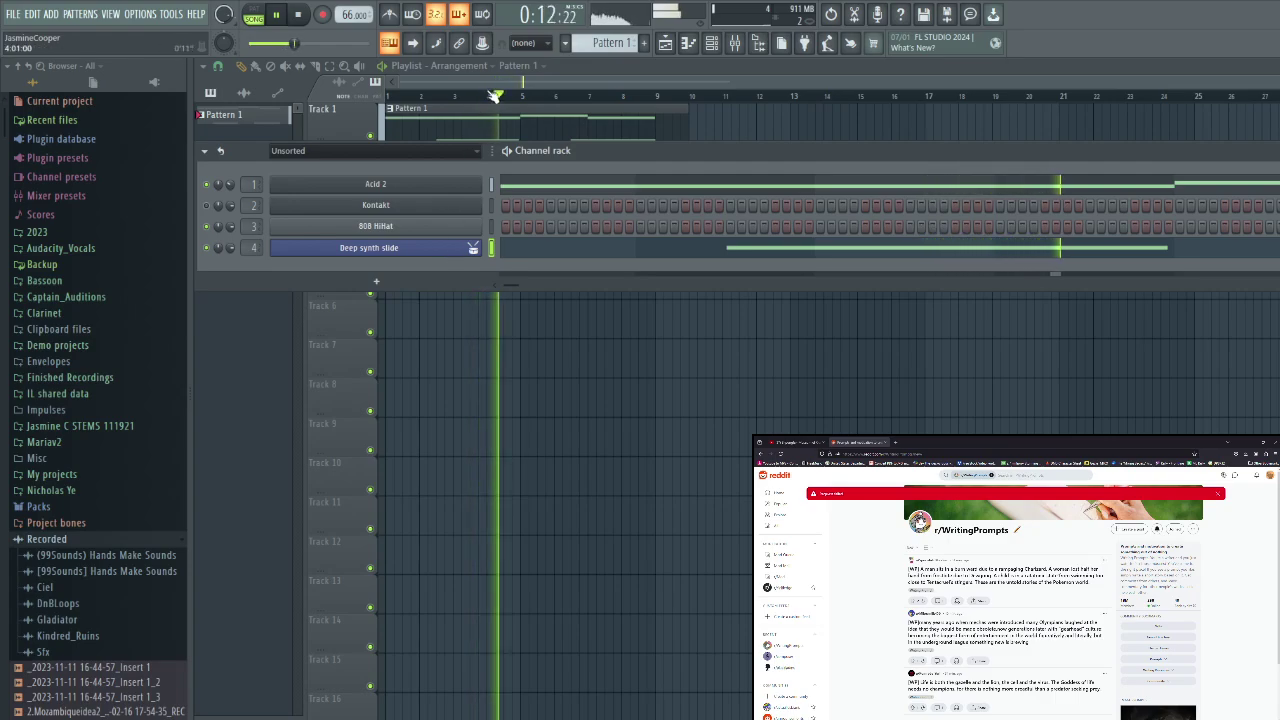
key("space")
key("F6")
left_click(521, 96)
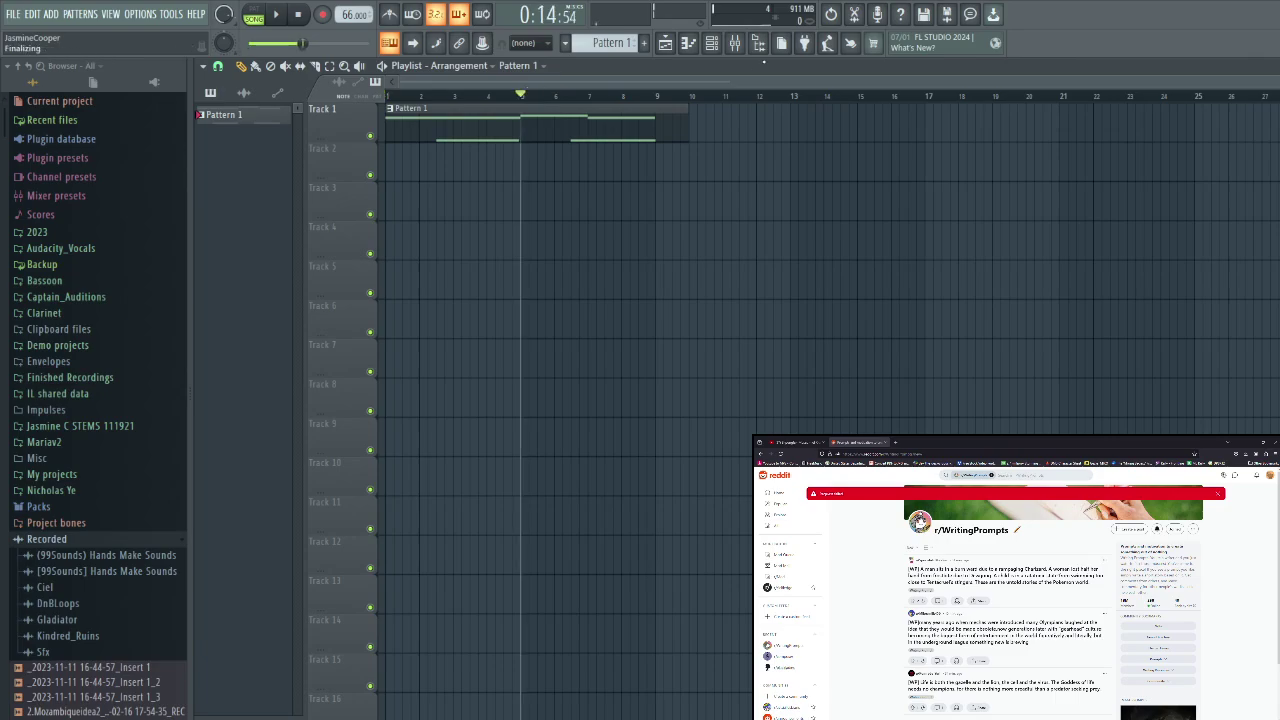
Select the Kontakt channel for playing and audition the pattern from bar 5
left_click(712, 42)
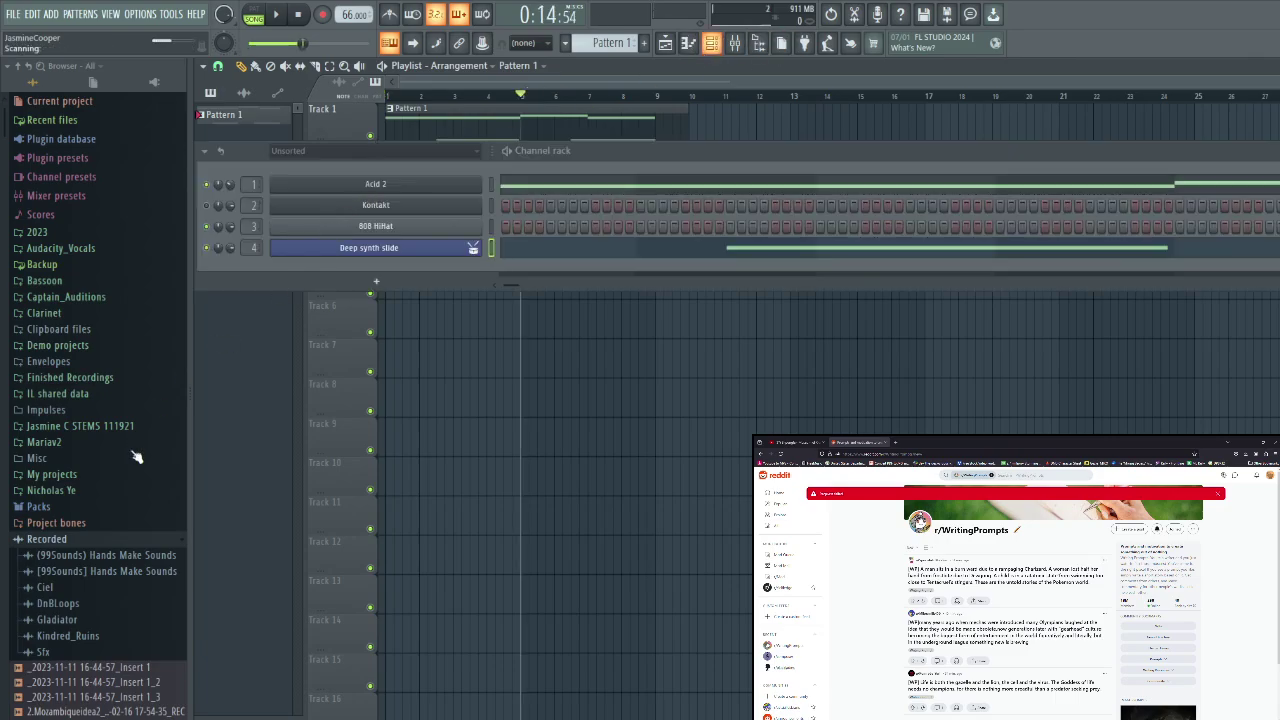
left_click(435, 229)
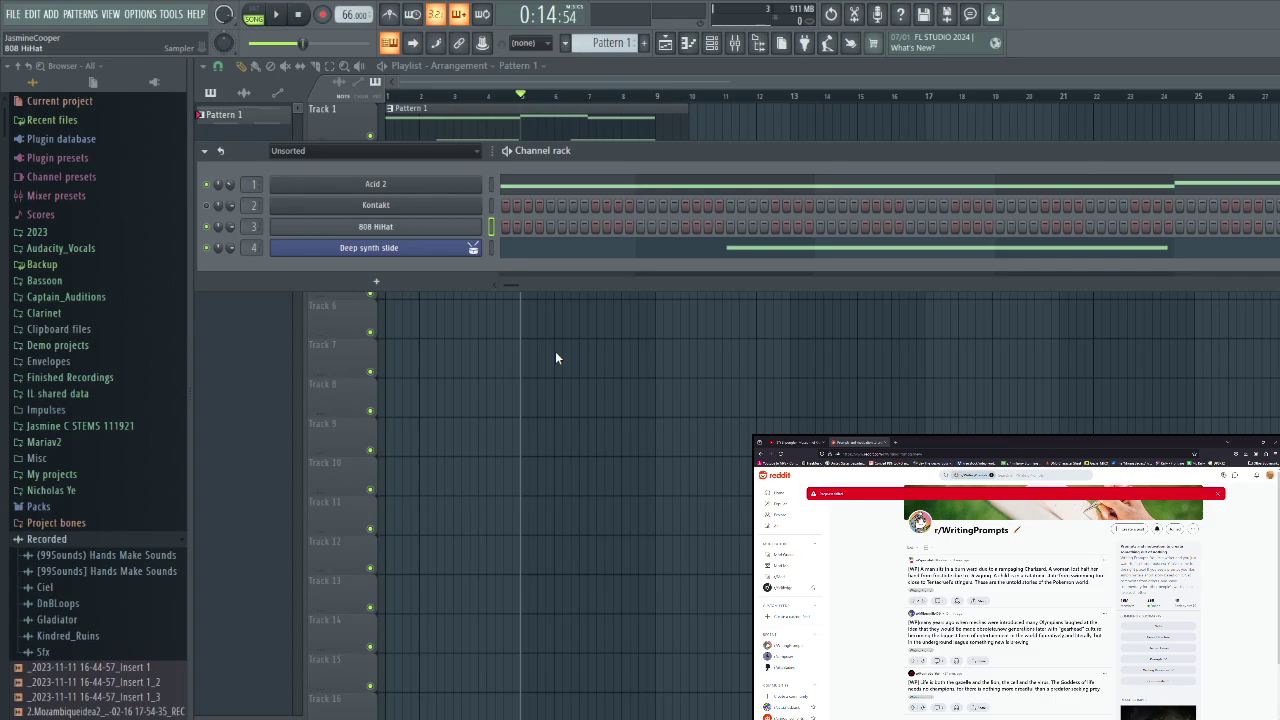
left_click(472, 200)
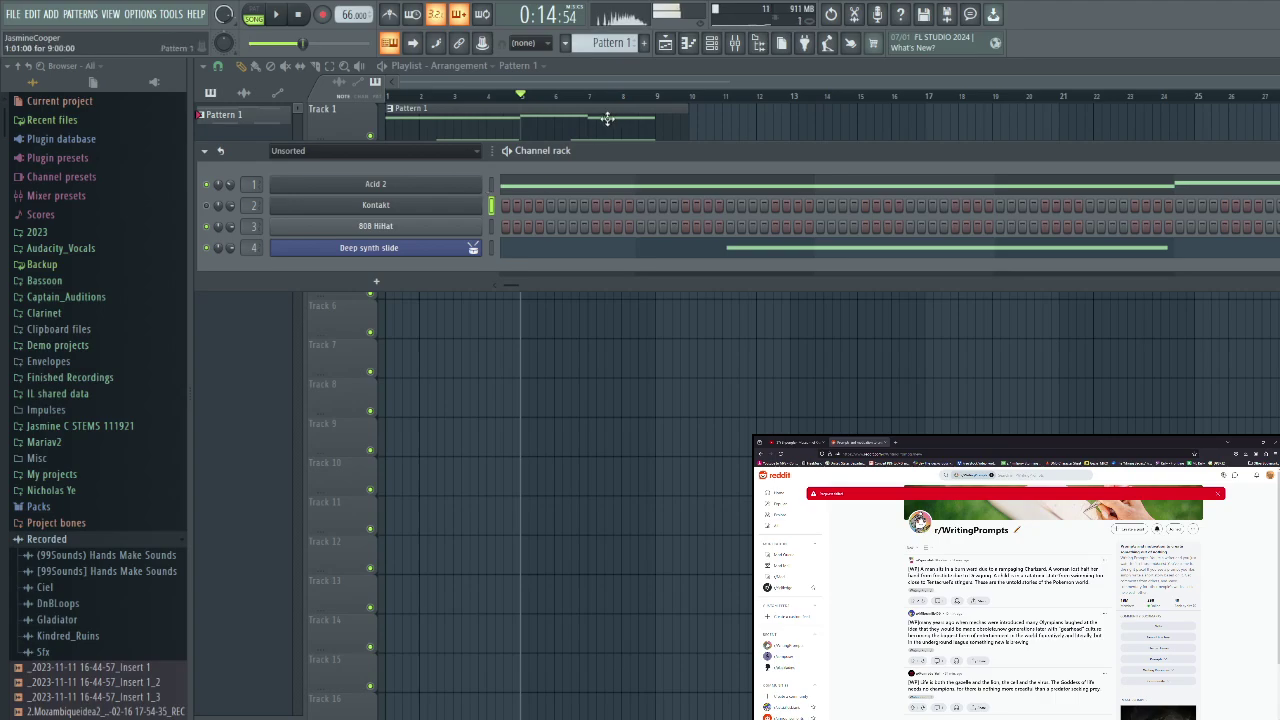
key("space")
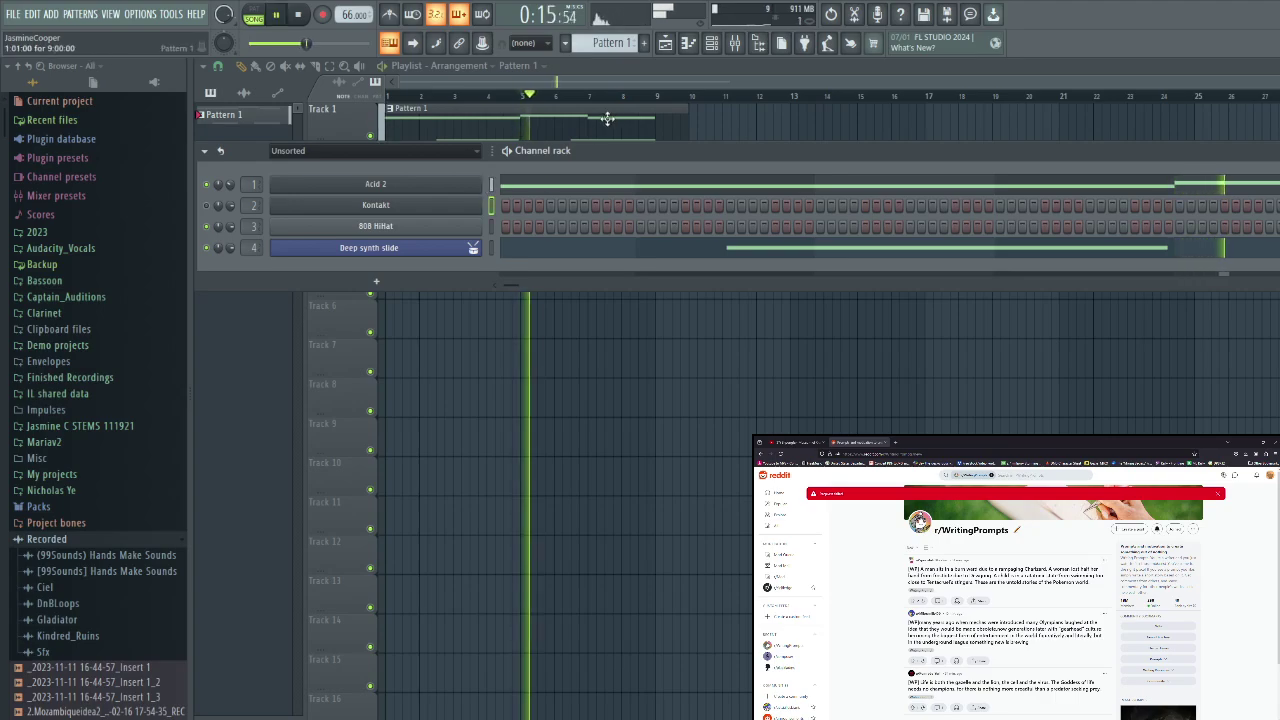
key("space")
Lower the Acid 2 note starting at bar 5 to E4 and start a brief recording pass from bar 5
double_click(596, 124)
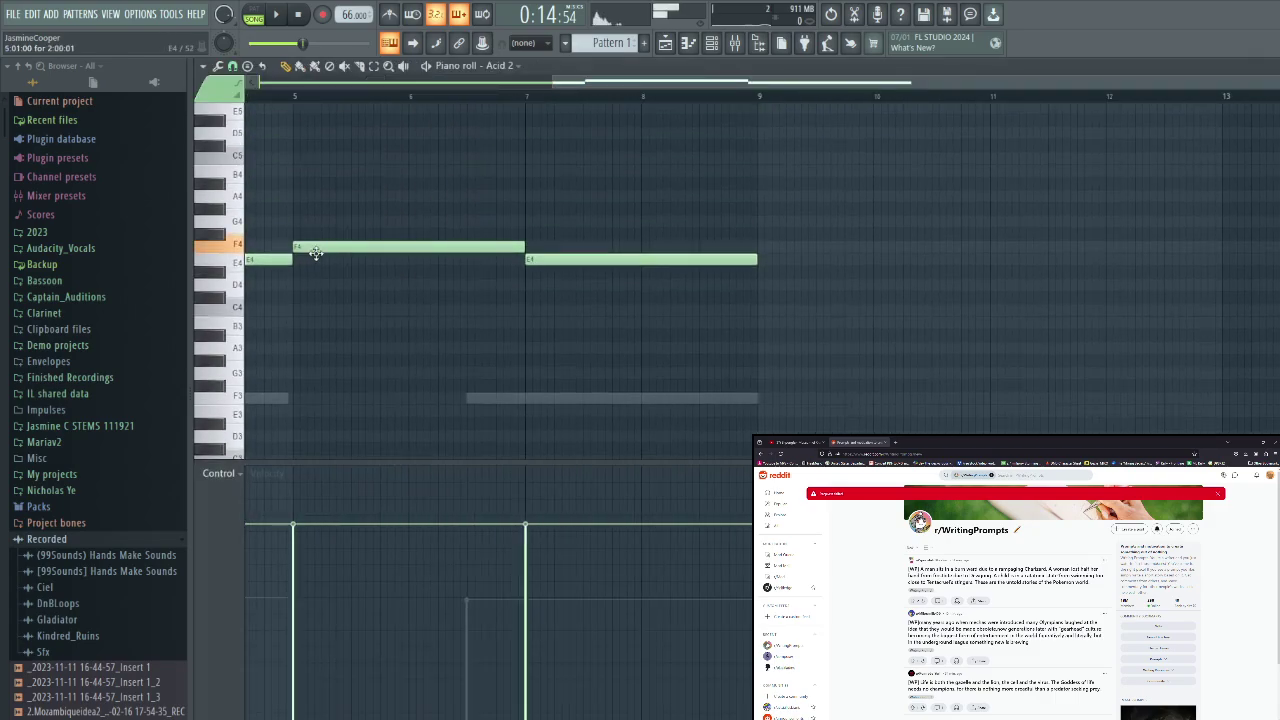
left_click_drag(309, 250, 309, 263)
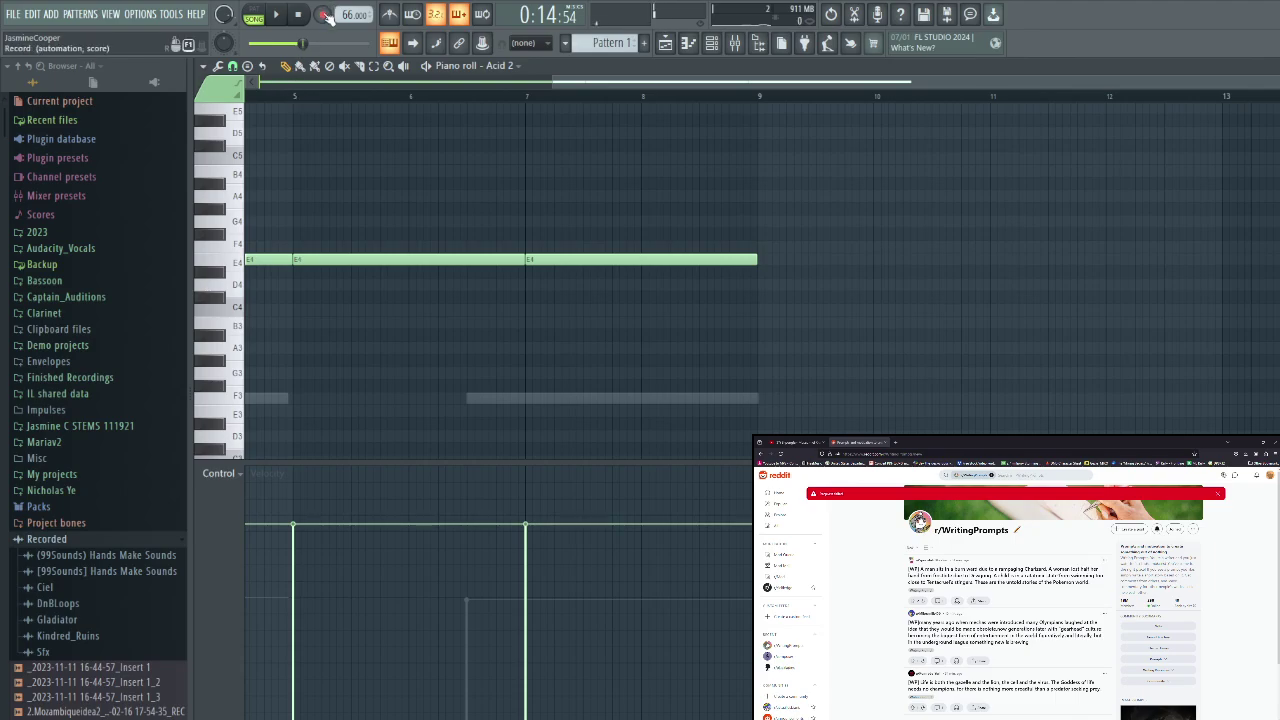
key("space")
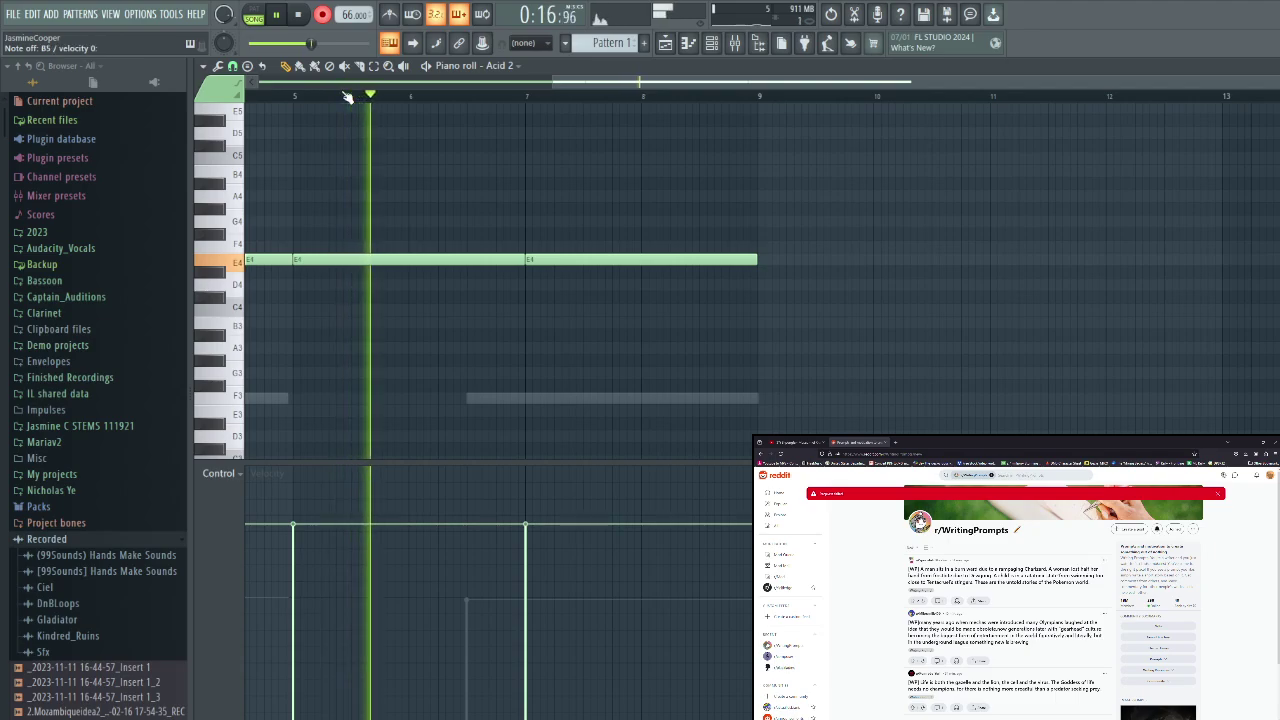
key("space")
Record a melodic phrase on the Kontakt channel from bar 5 over the existing drones
left_click(722, 50)
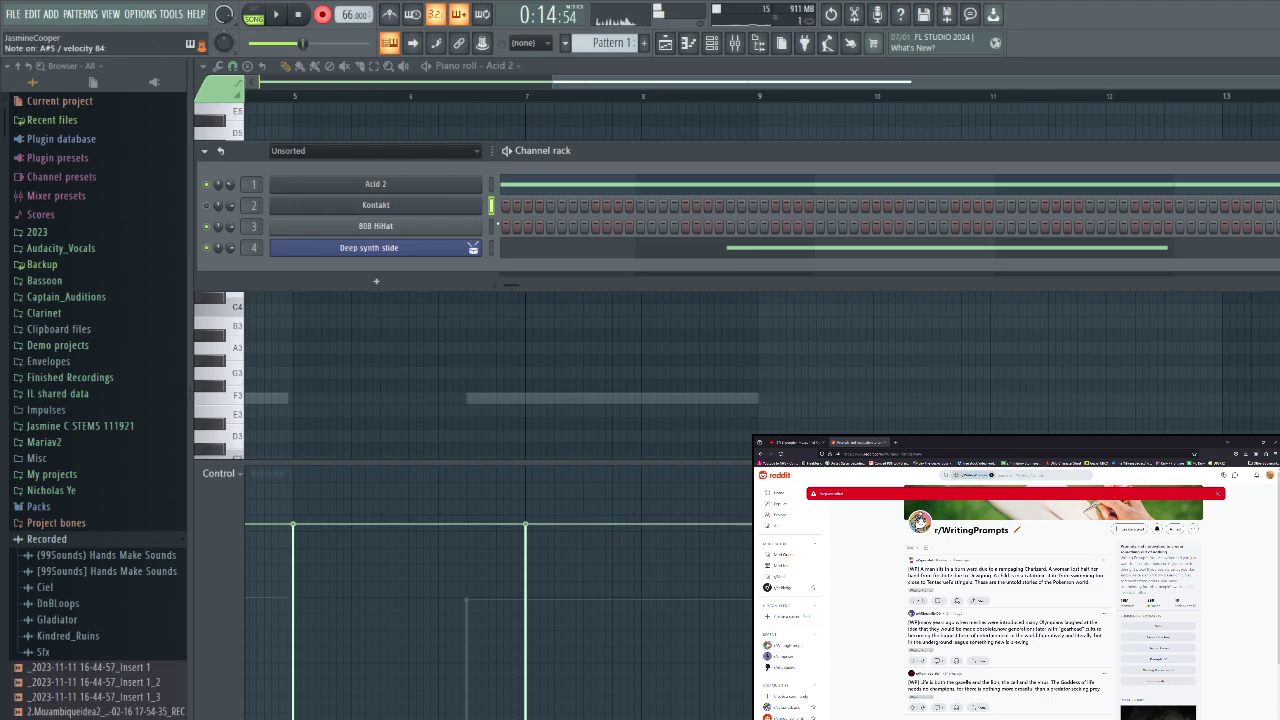
key("space")
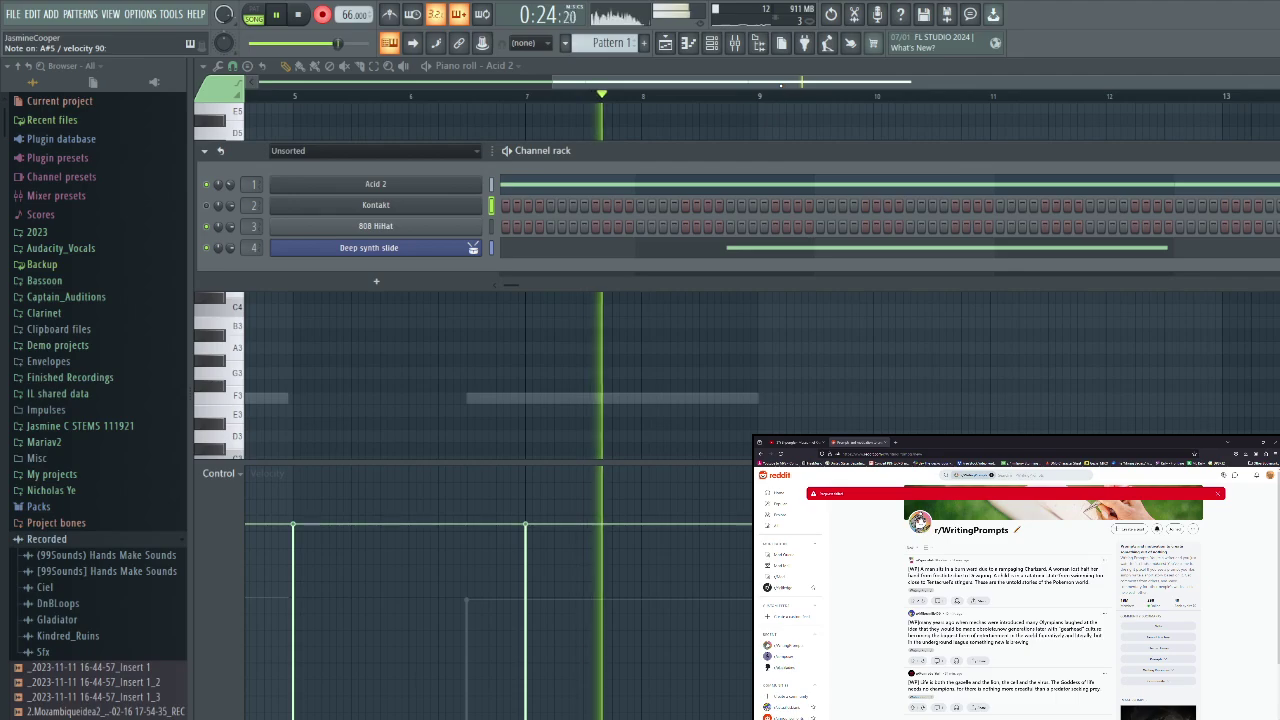
key("space")
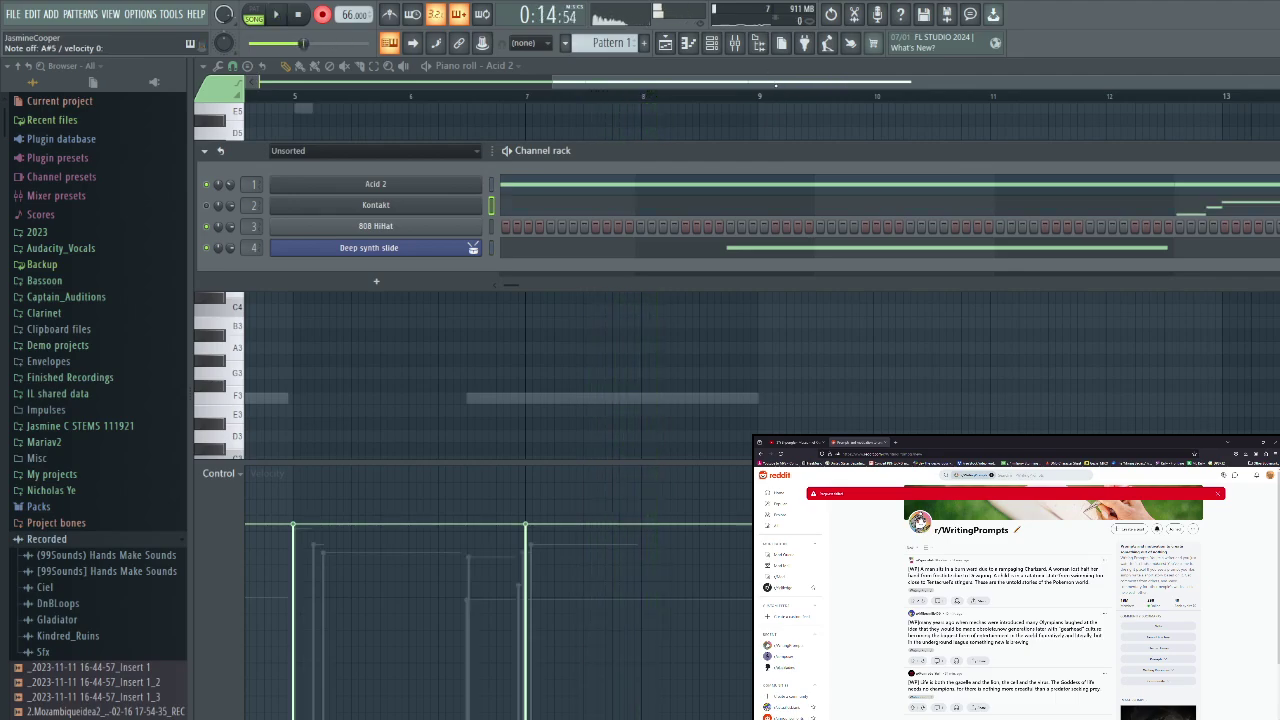
Delete the recorded Kontakt notes following the long B5, from the D6 through the closing A#5
left_click(797, 210)
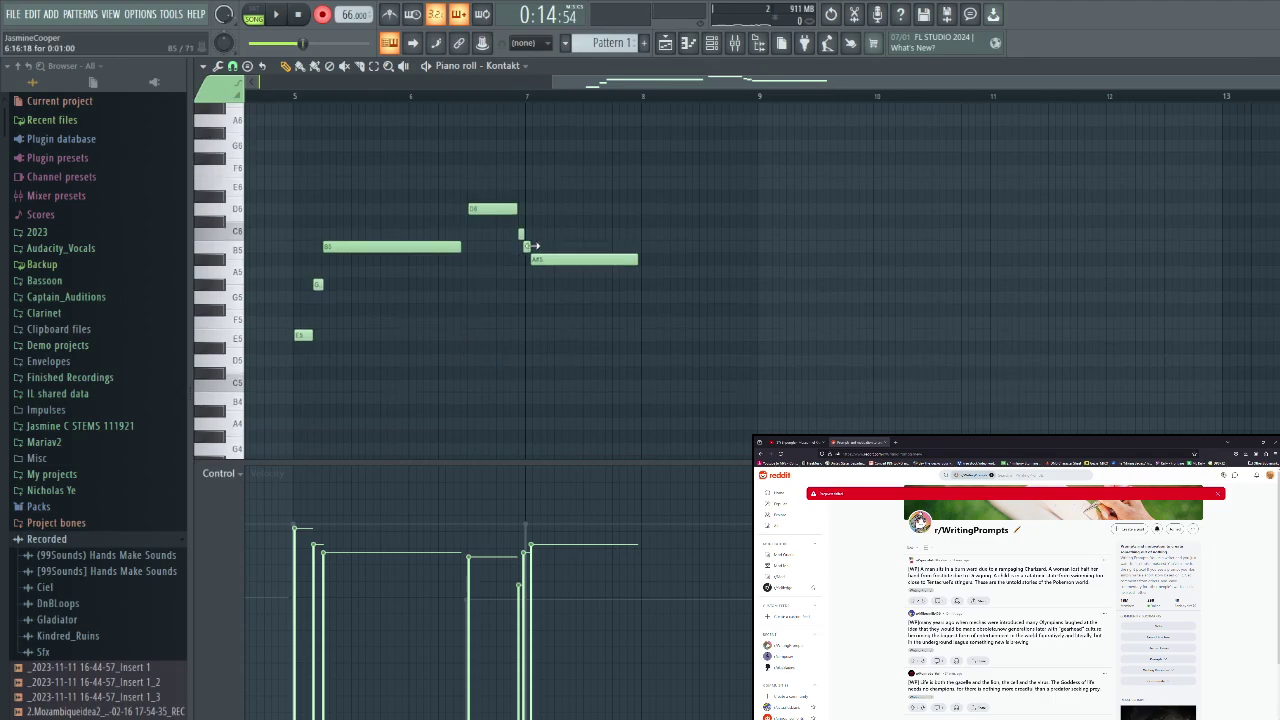
right_click(524, 246)
right_click(550, 262)
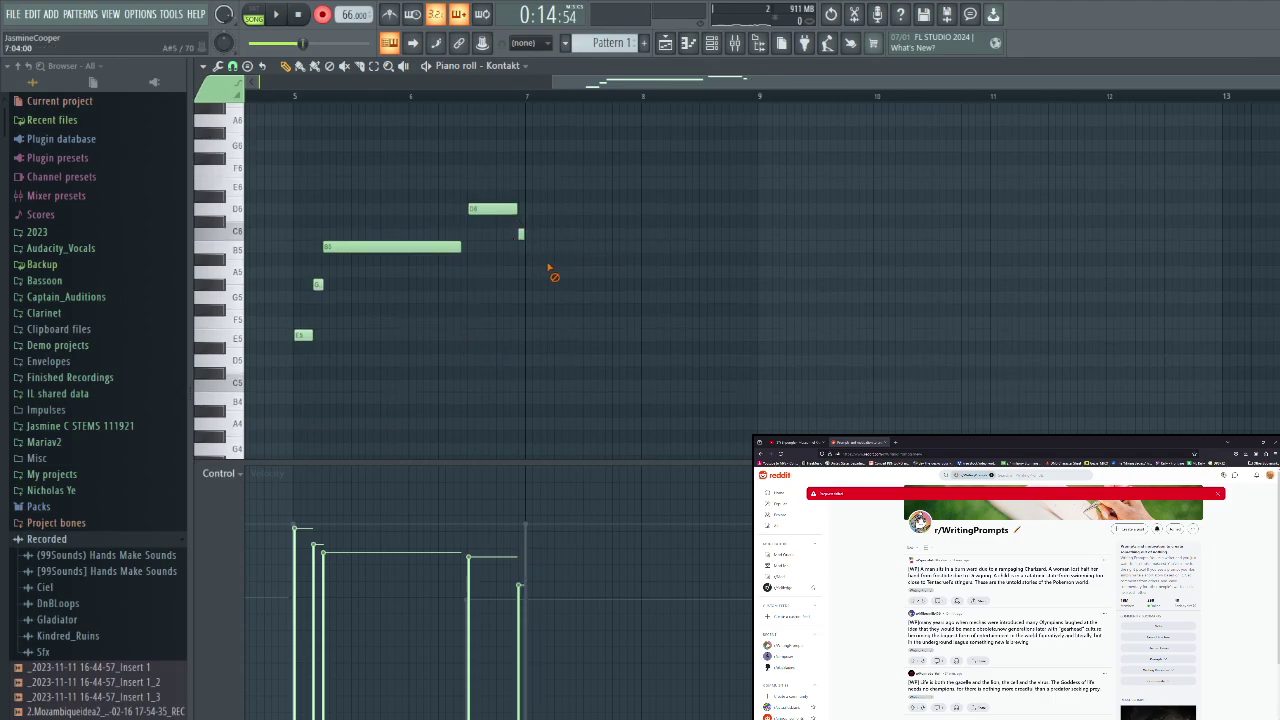
right_click(518, 236)
right_click(503, 212)
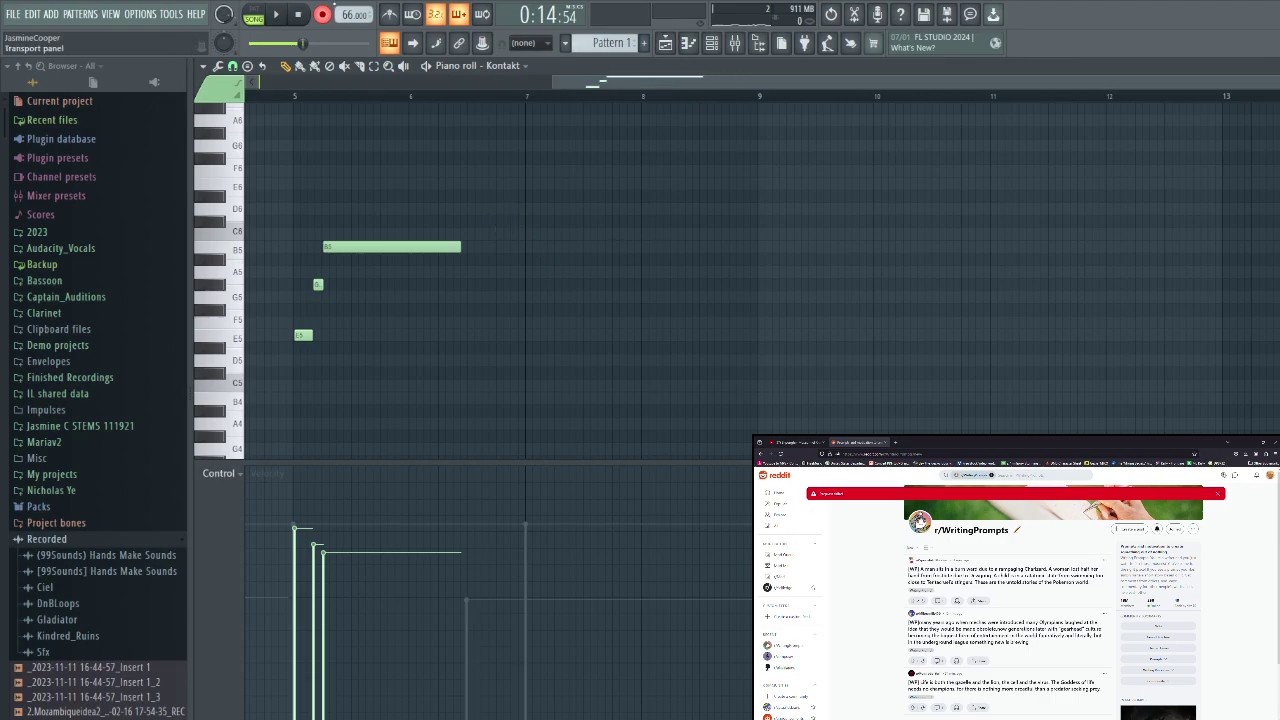
Play back the trimmed Kontakt phrase against Acid 2 from bar 5 and bring up the channel rack
left_click(665, 43)
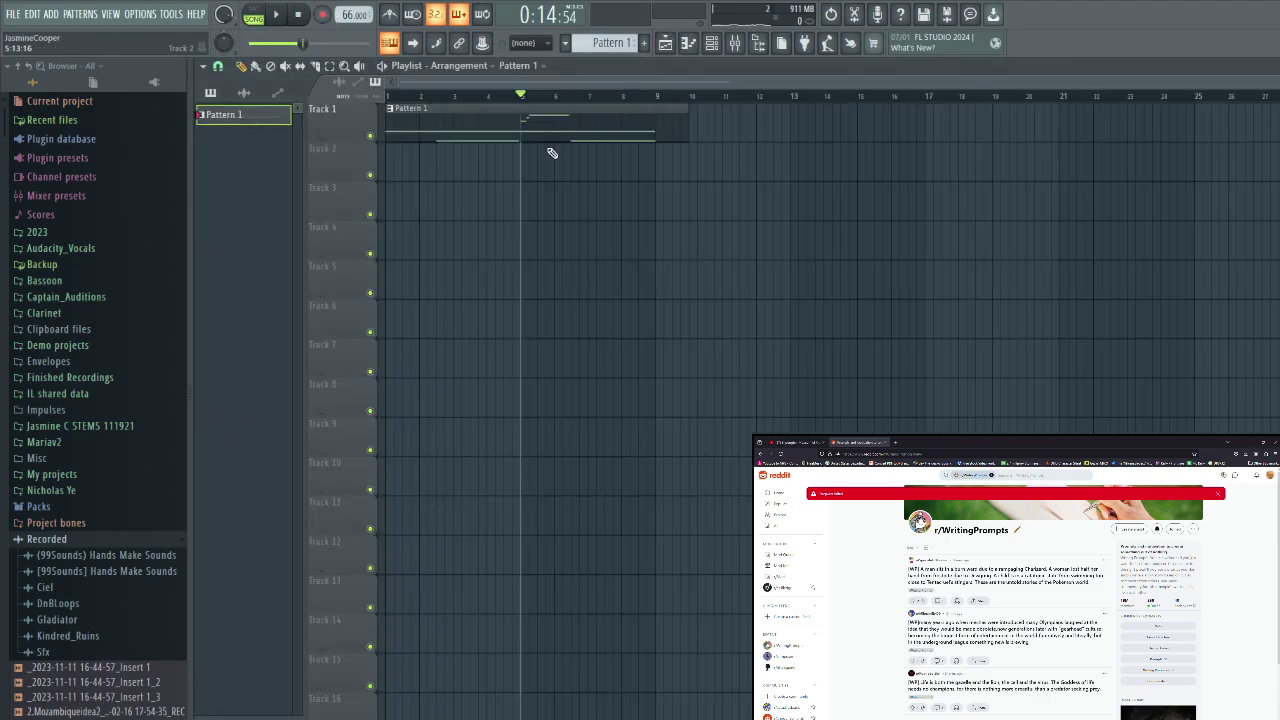
double_click(563, 129)
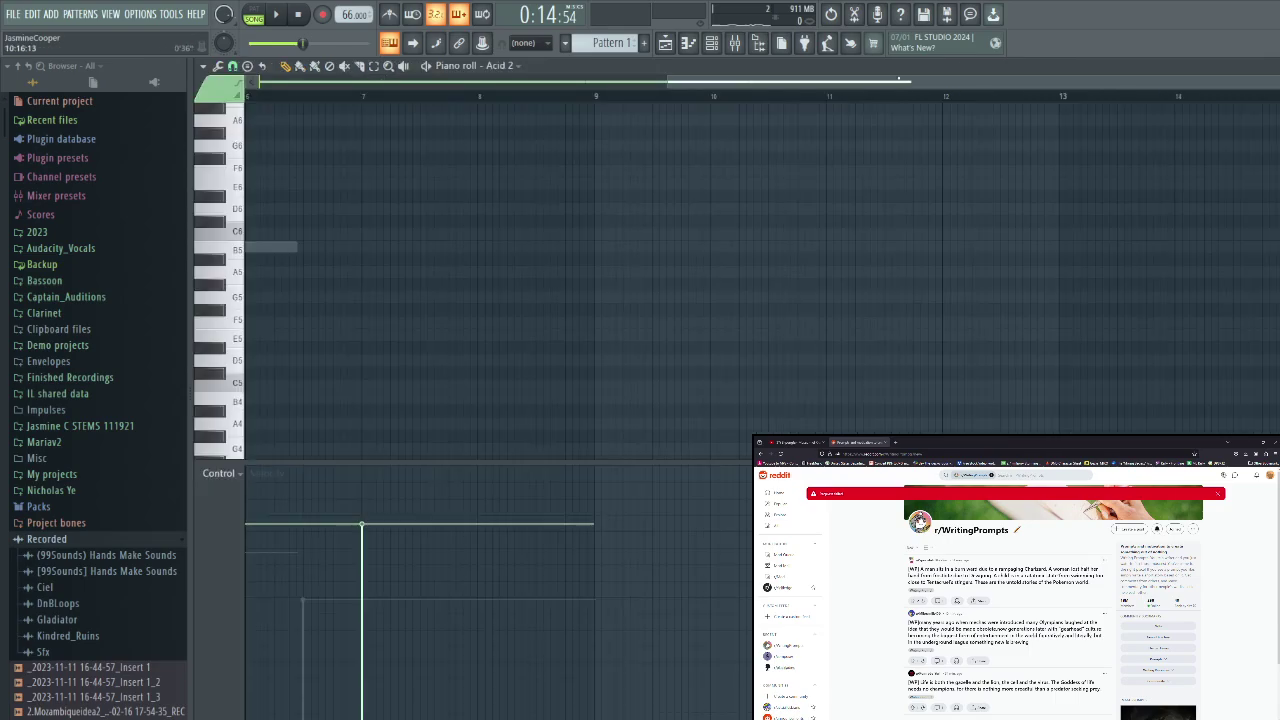
key("space")
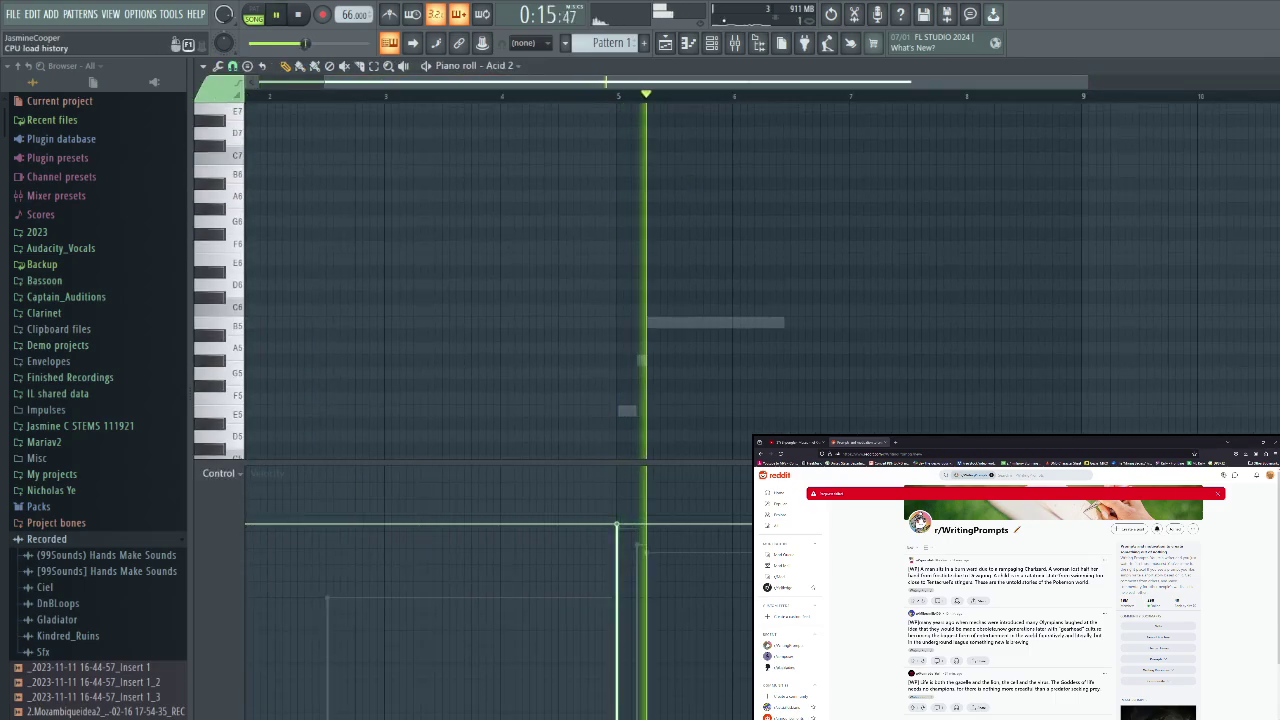
left_click(722, 45)
key("space")
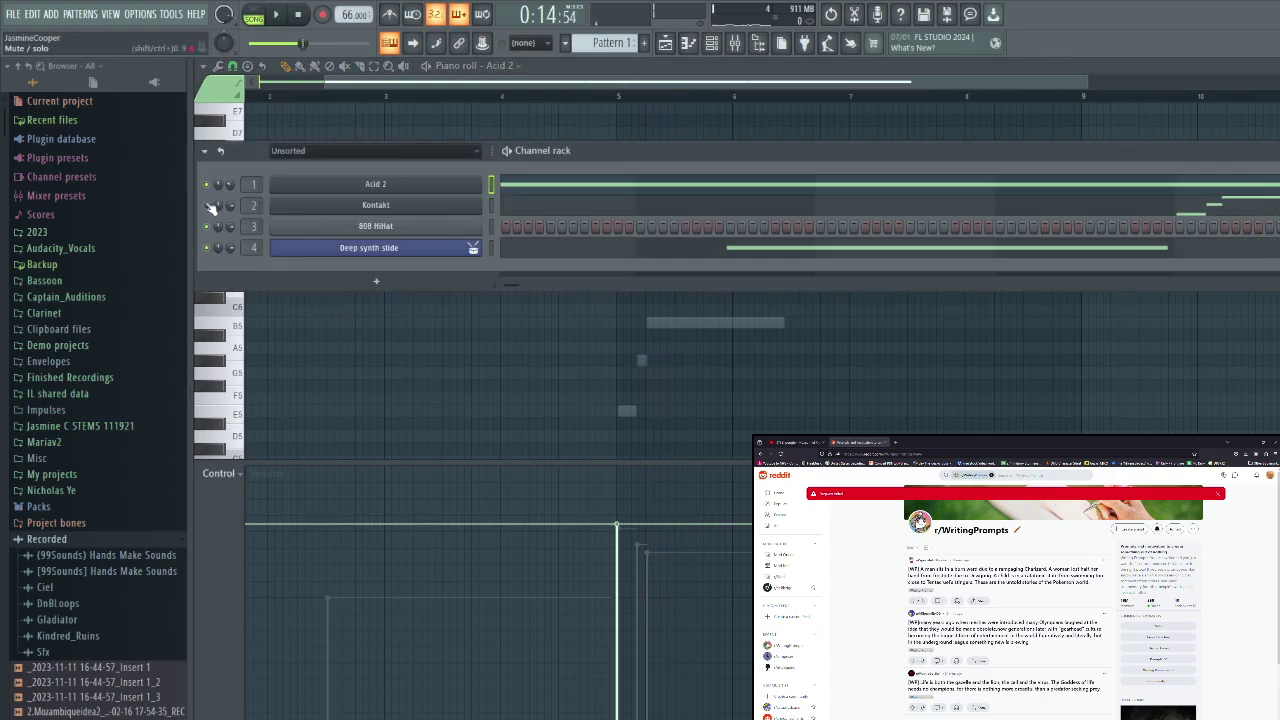
Add a Play instrument channel, load Earthquake Ensemble from EW Stormdrum 2's Ethnic Drums, and check Darabuka with Metals
left_click_drag(134, 697, 423, 262)
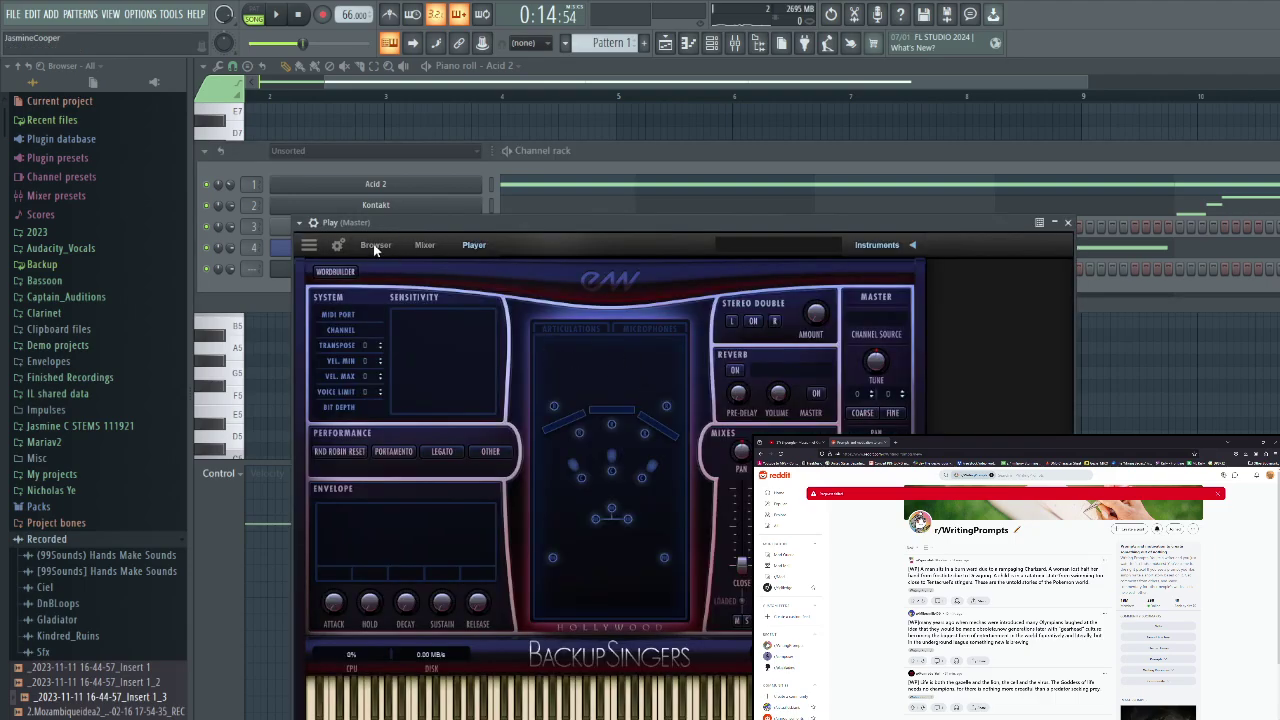
left_click(376, 246)
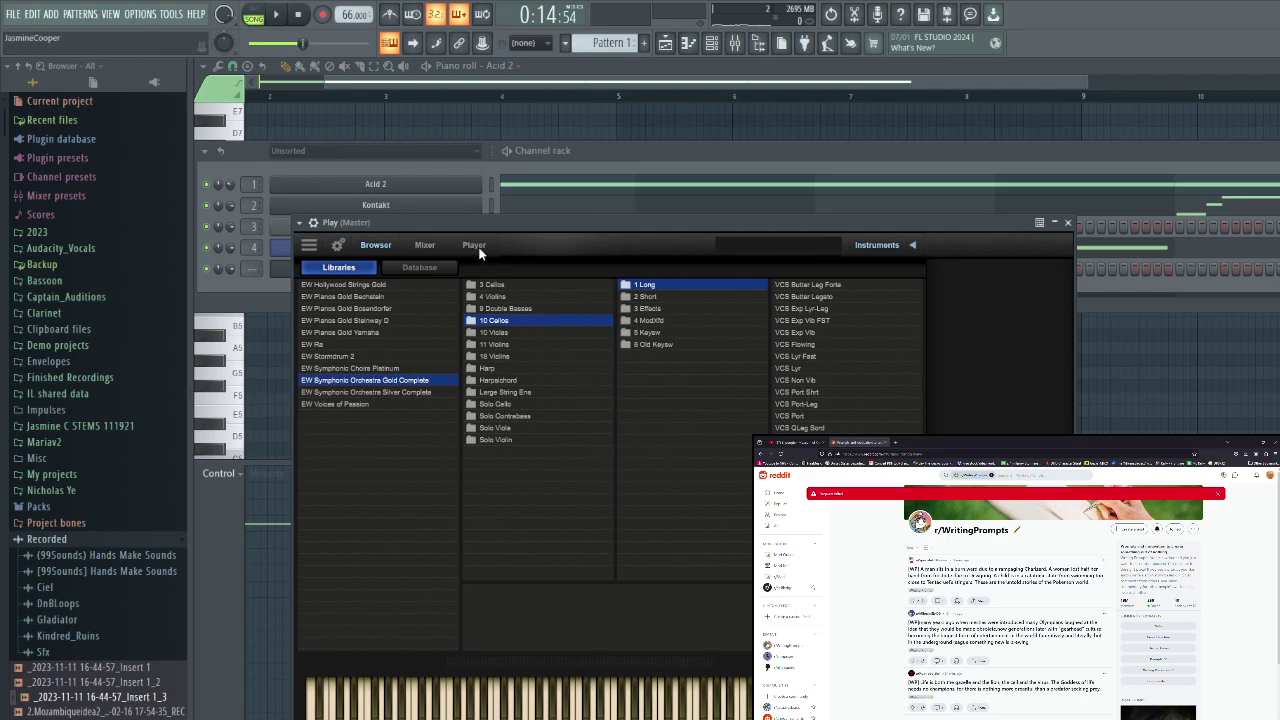
left_click(330, 356)
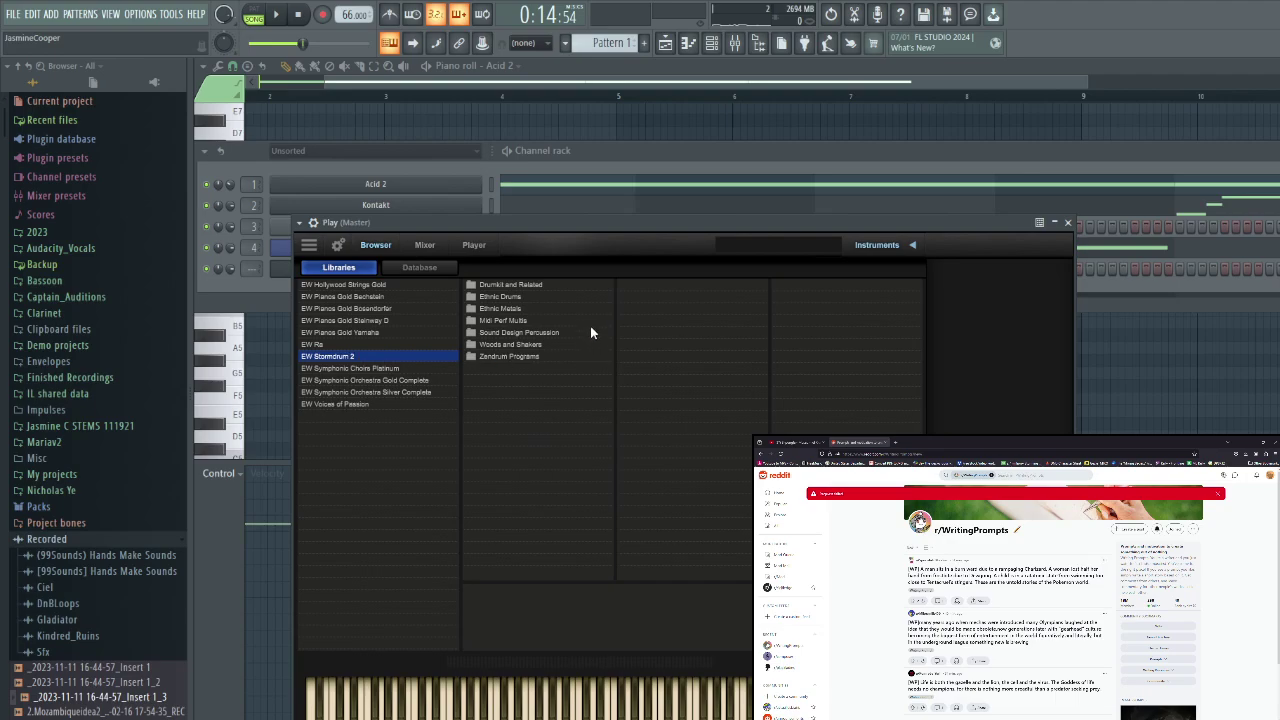
left_click(521, 296)
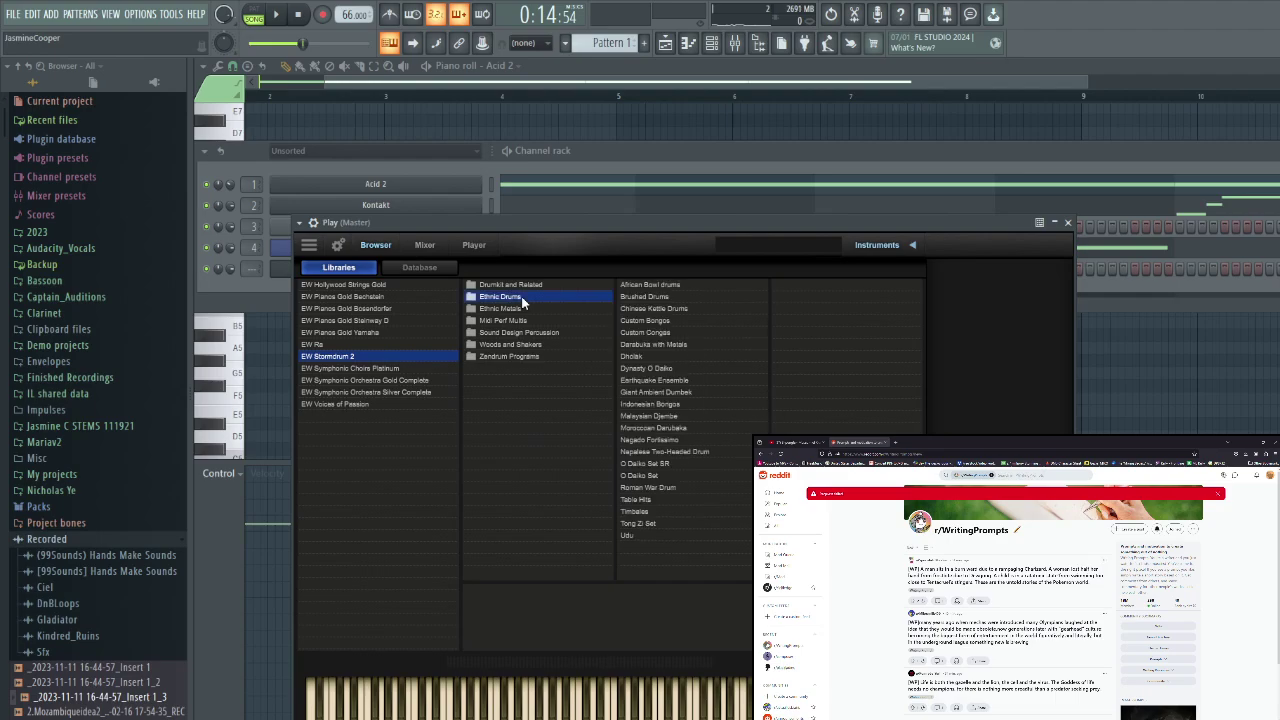
left_click(657, 381)
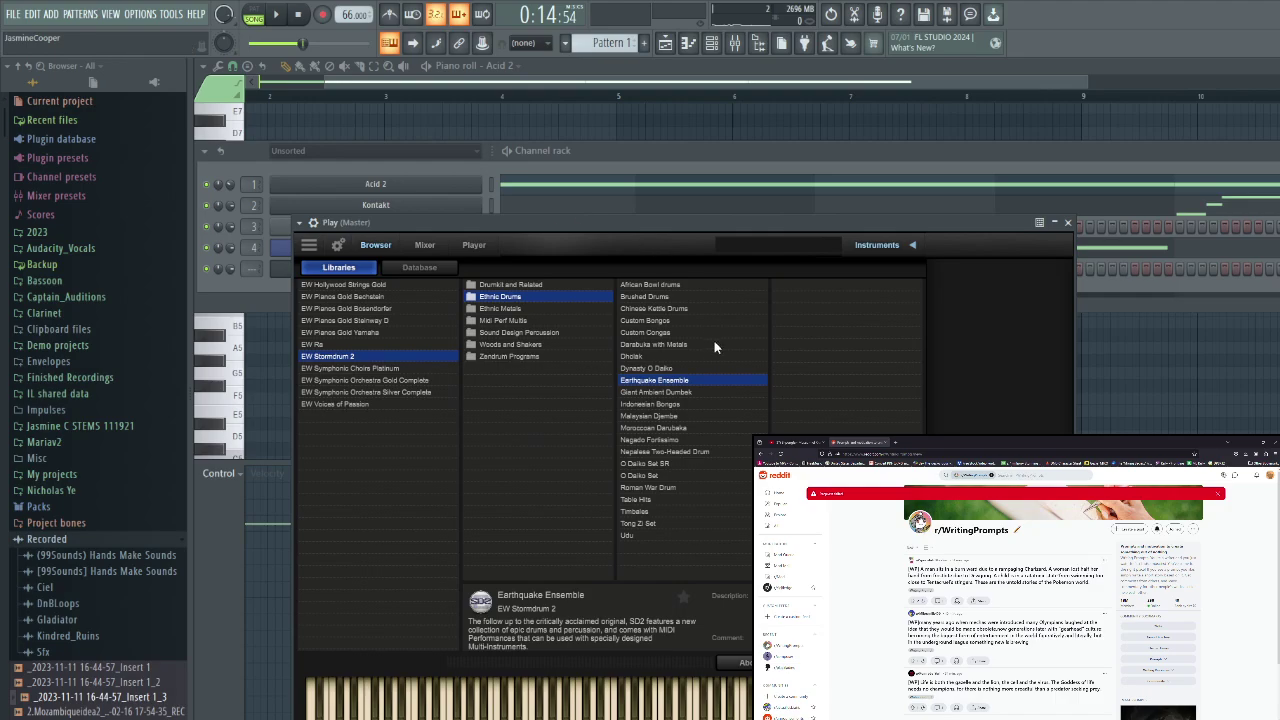
left_click(650, 344)
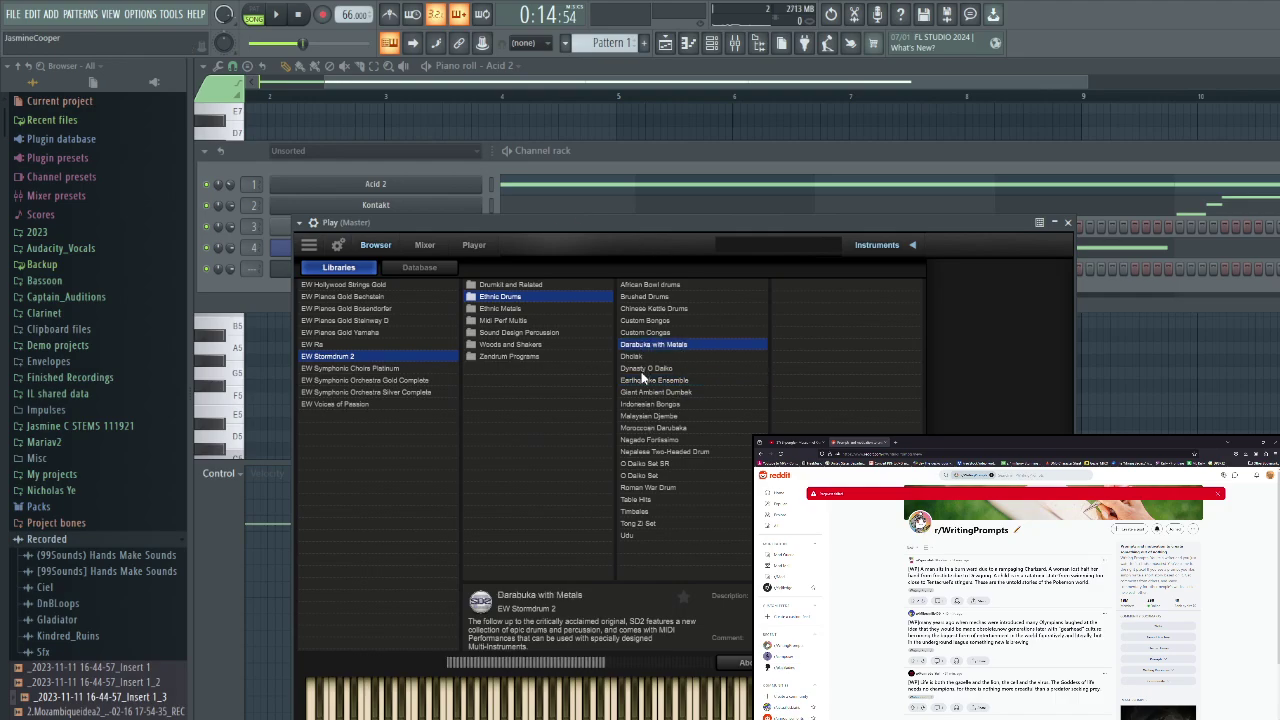
Clone the Play channel and load Nagado Fortissimo from Stormdrum 2's Ethnic Drums in the copy
left_click(269, 285)
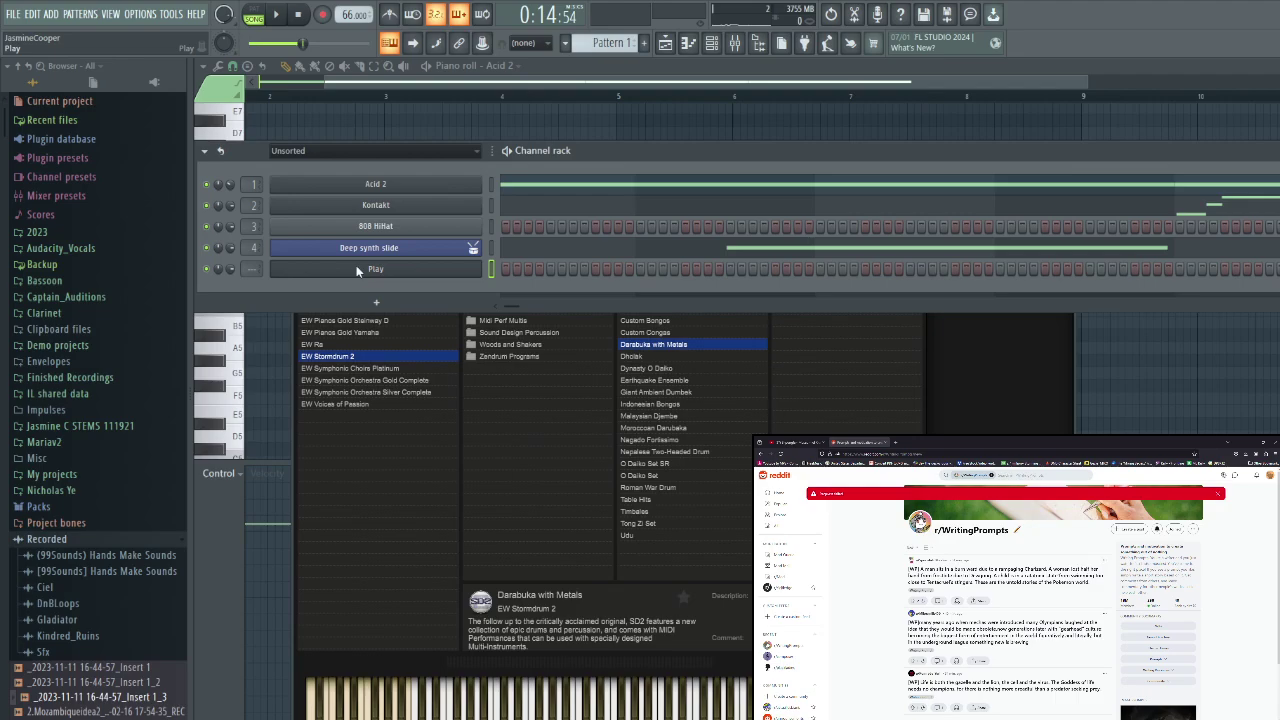
key("alt+c")
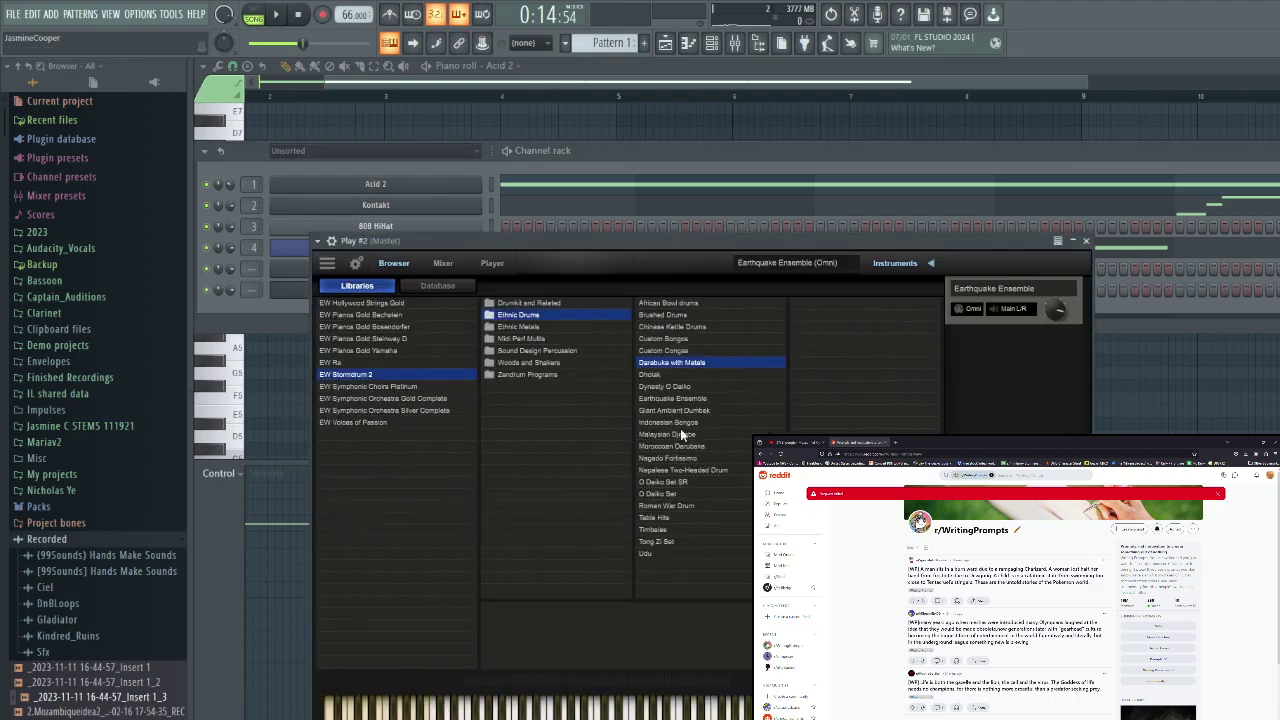
left_click(680, 458)
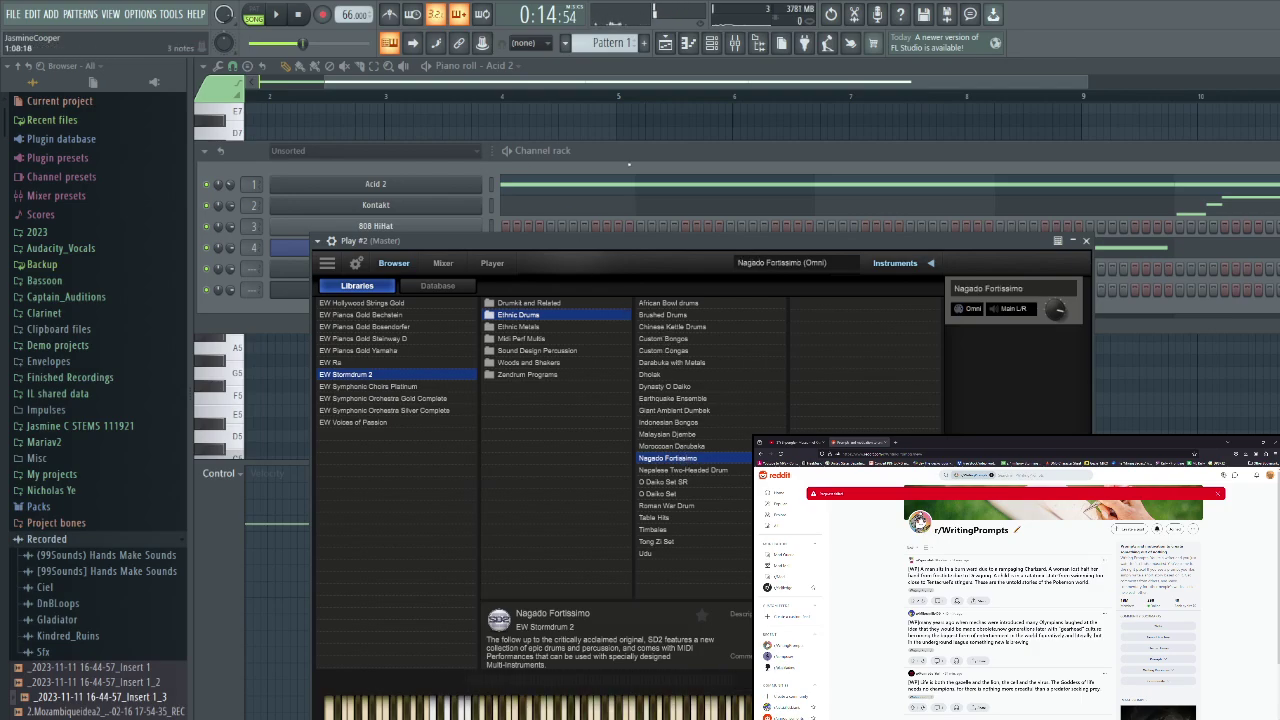
Record a run of six G3 drum hits on the Play channel leading into bar 5, starting from just before bar 4
left_click(570, 151)
left_click(490, 270)
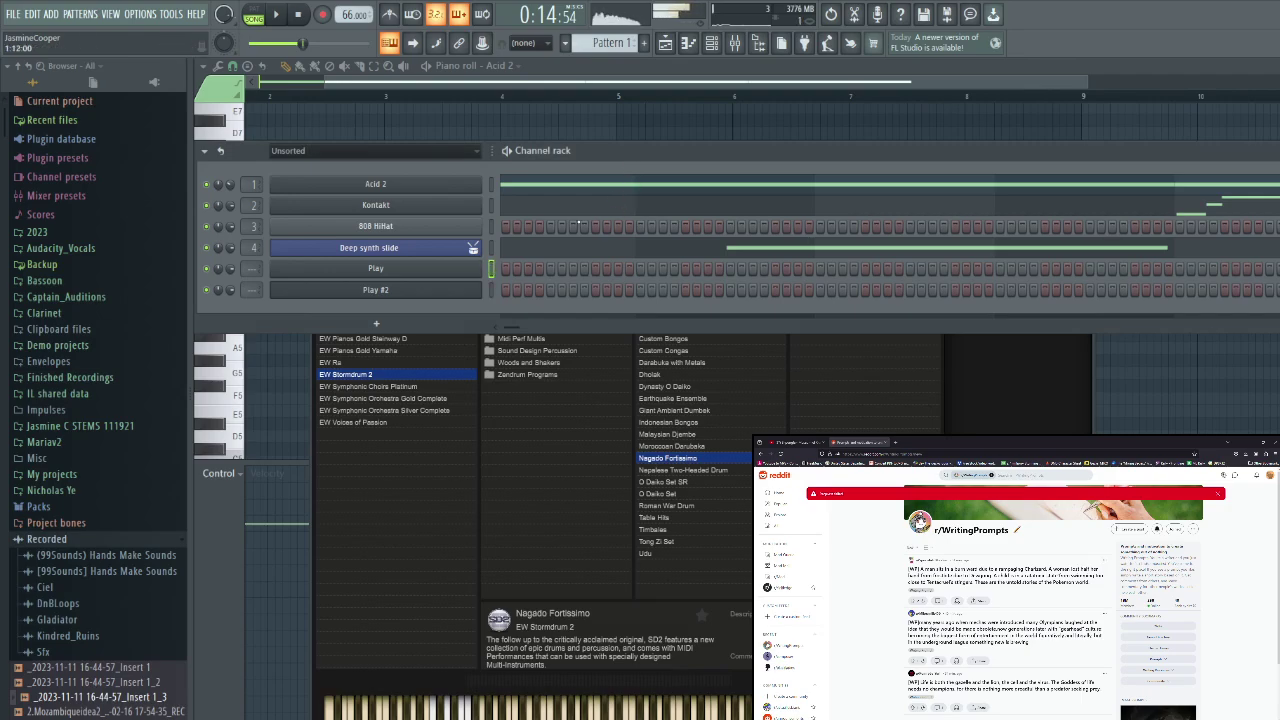
left_click(678, 40)
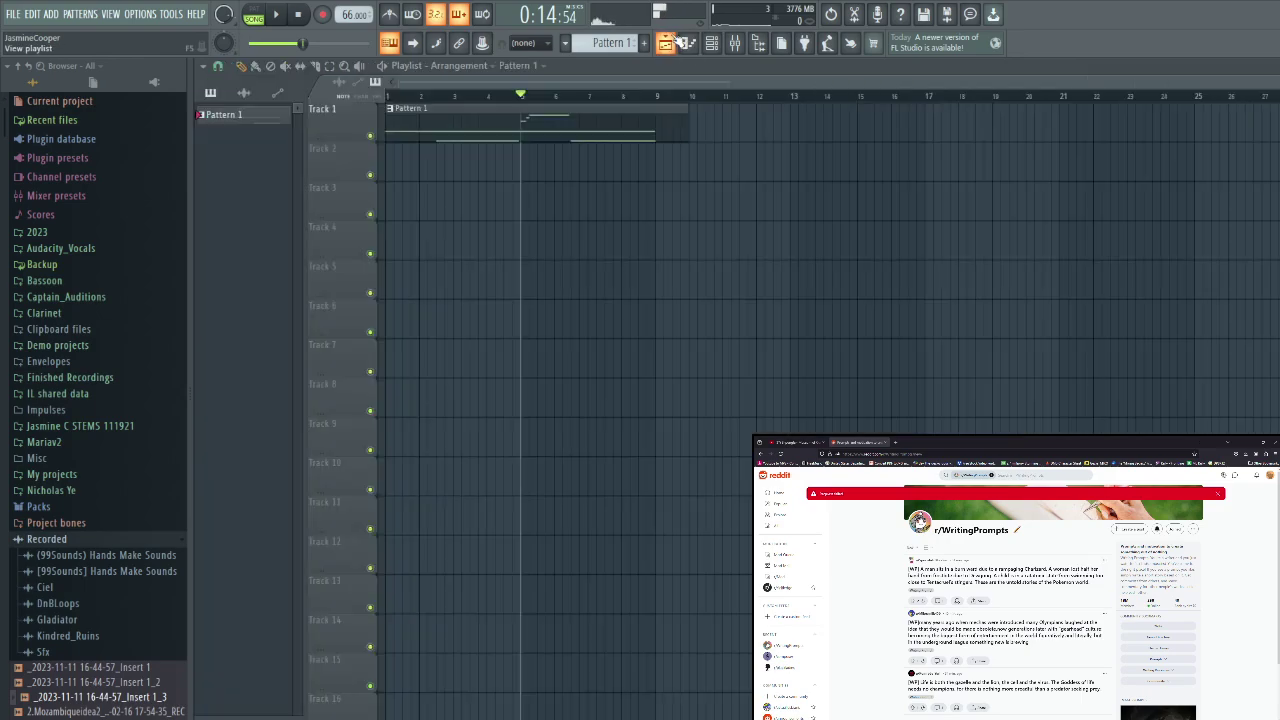
left_click(499, 97)
left_click_drag(497, 99, 490, 97)
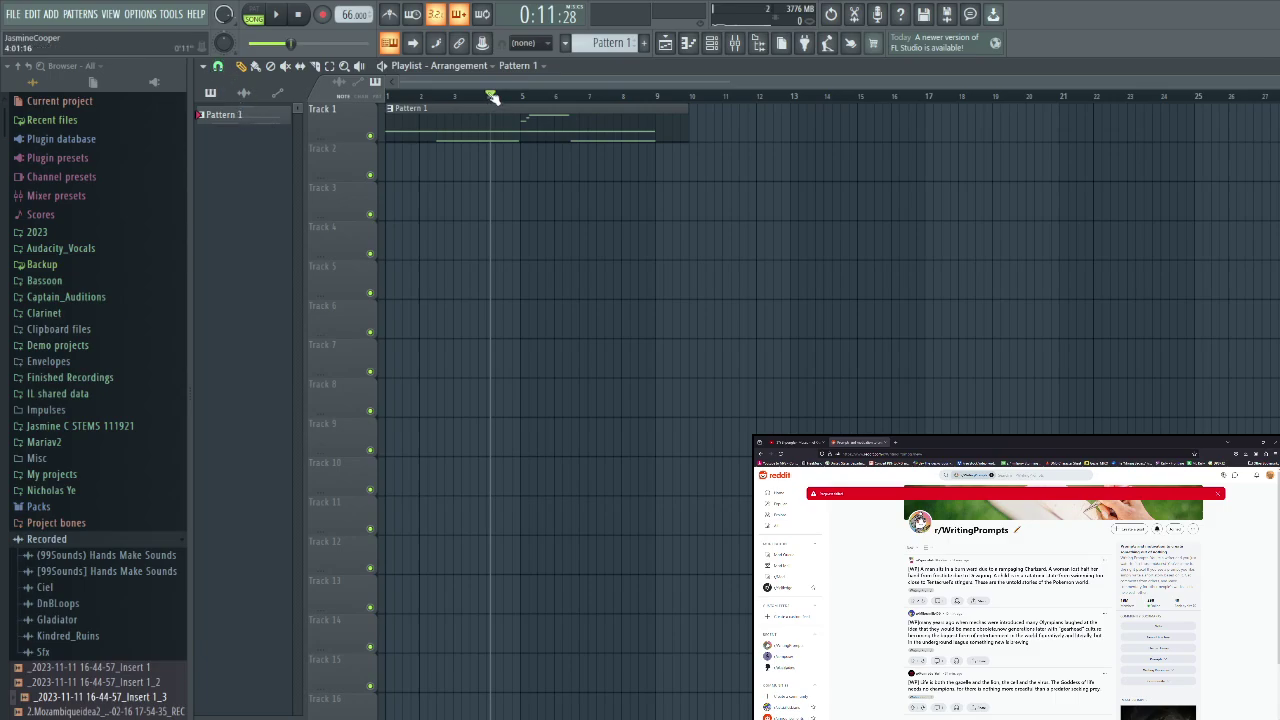
left_click(488, 97)
key("space")
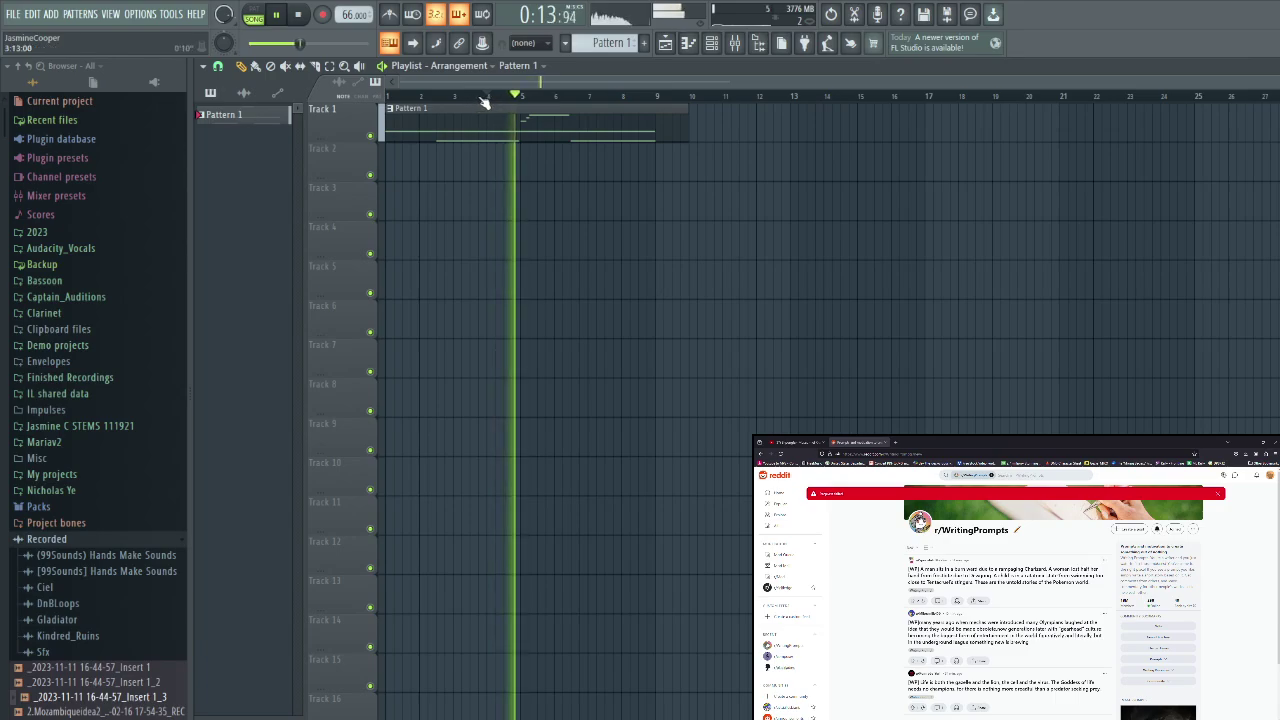
left_click(487, 97)
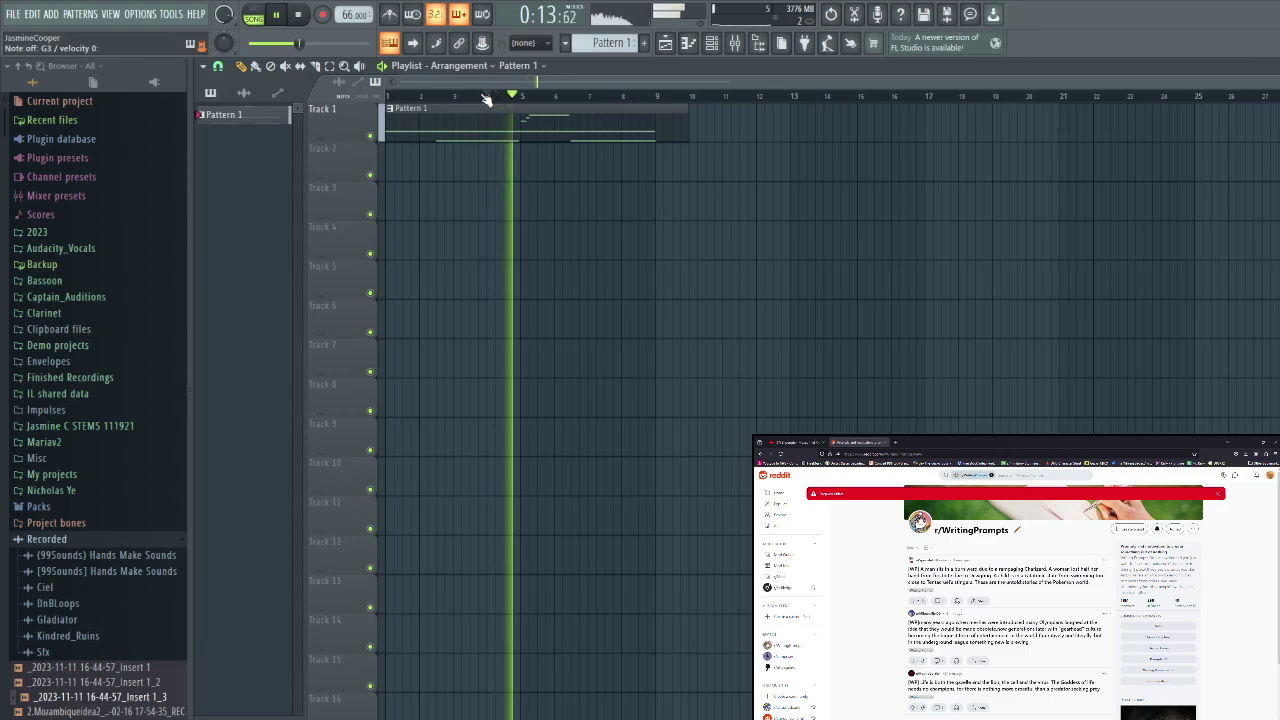
key("space")
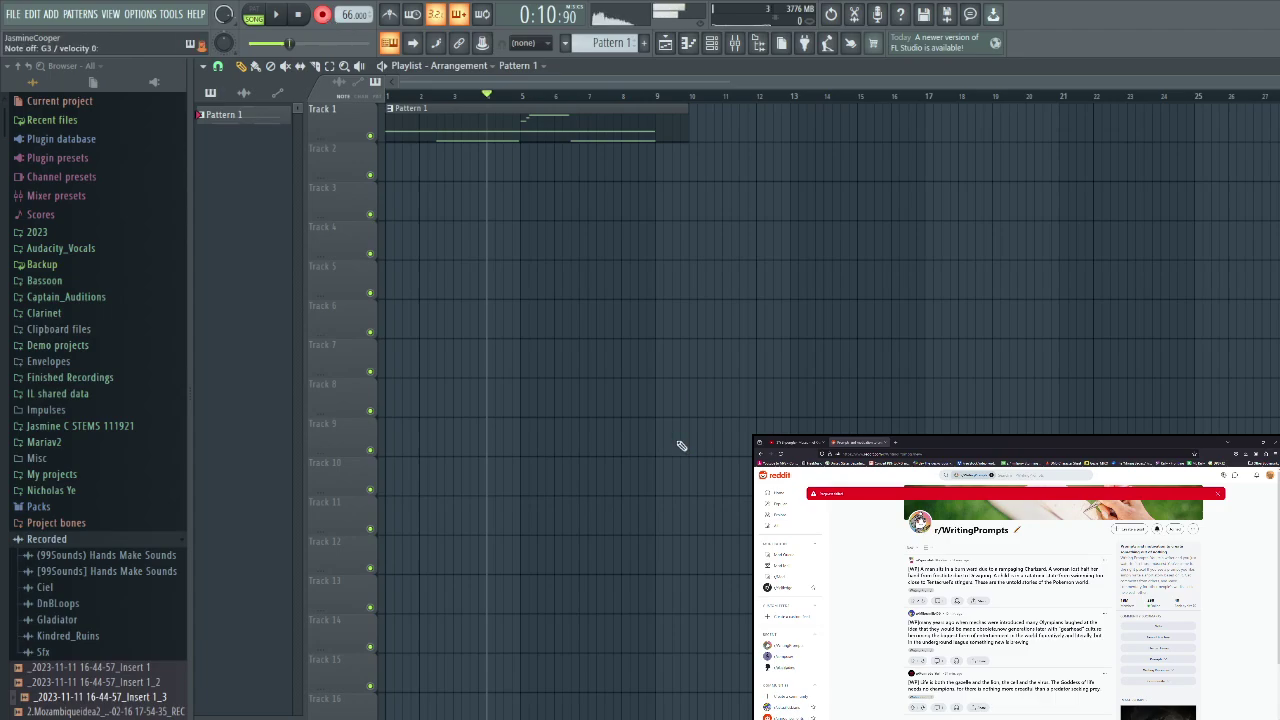
key("space")
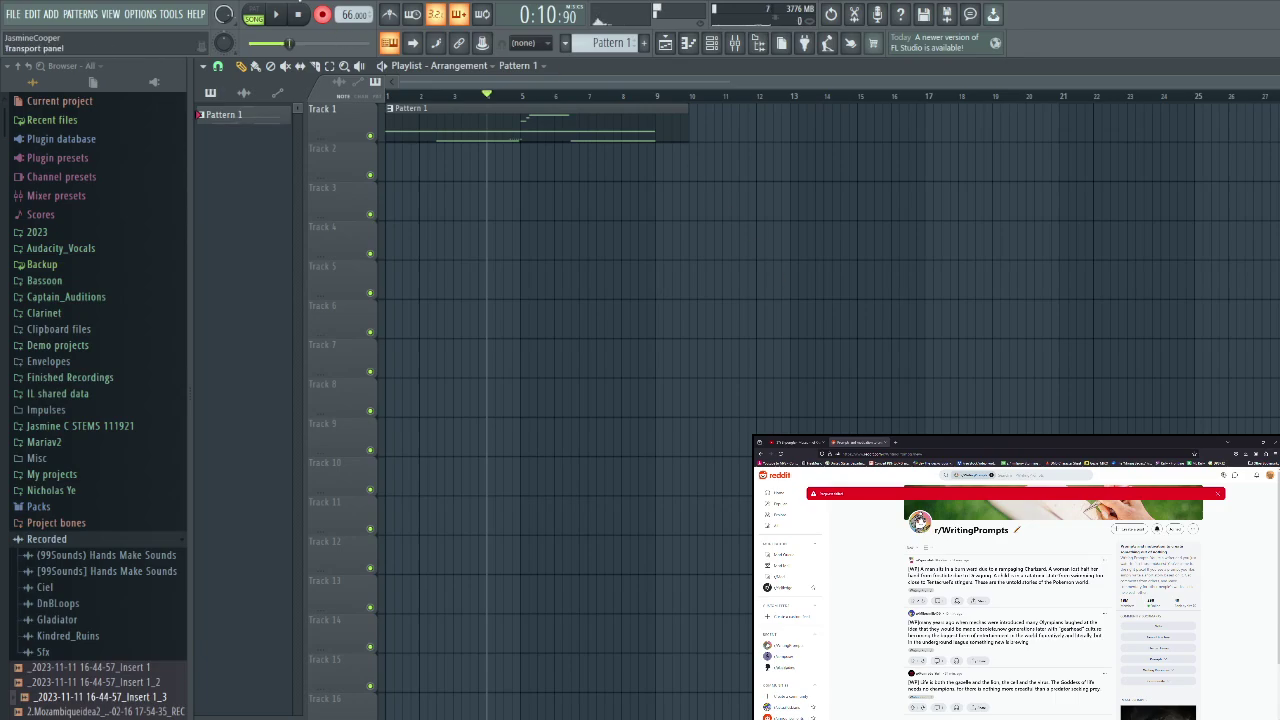
Replace the Play #2 channel with a fresh clone of Play and paste the recorded drum hits into the clone
left_click(724, 48)
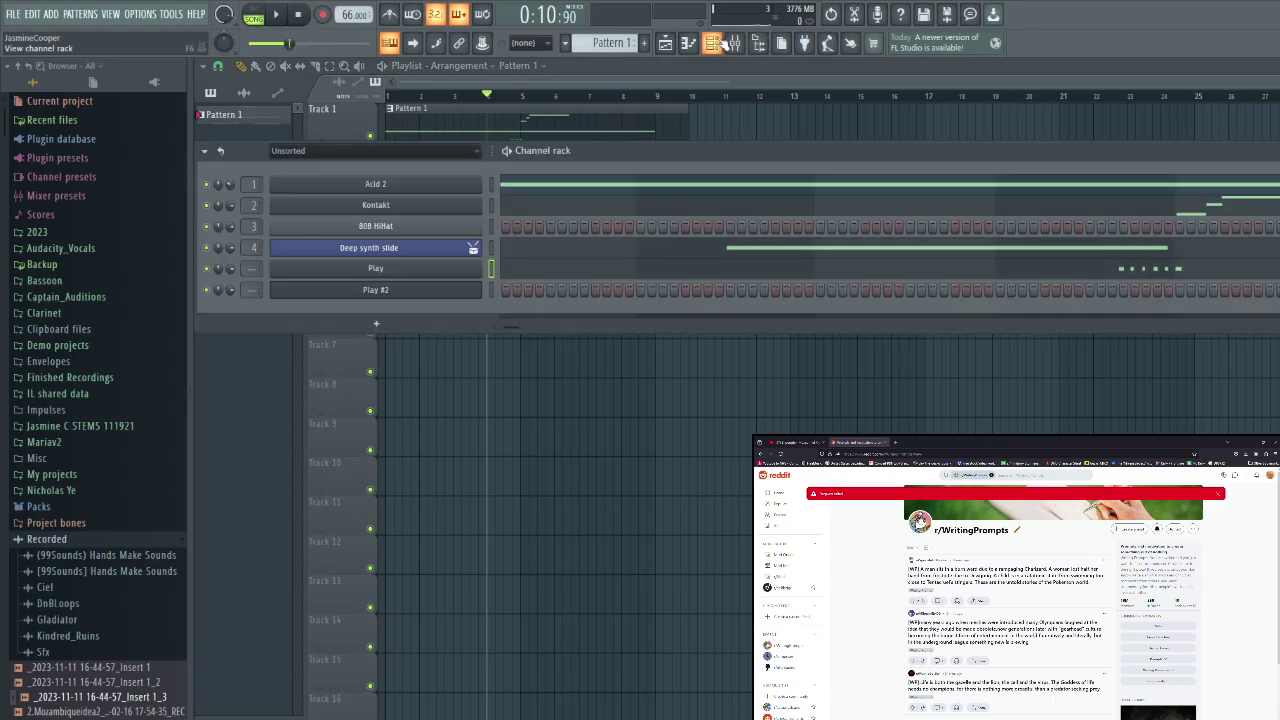
key("ctrl+v")
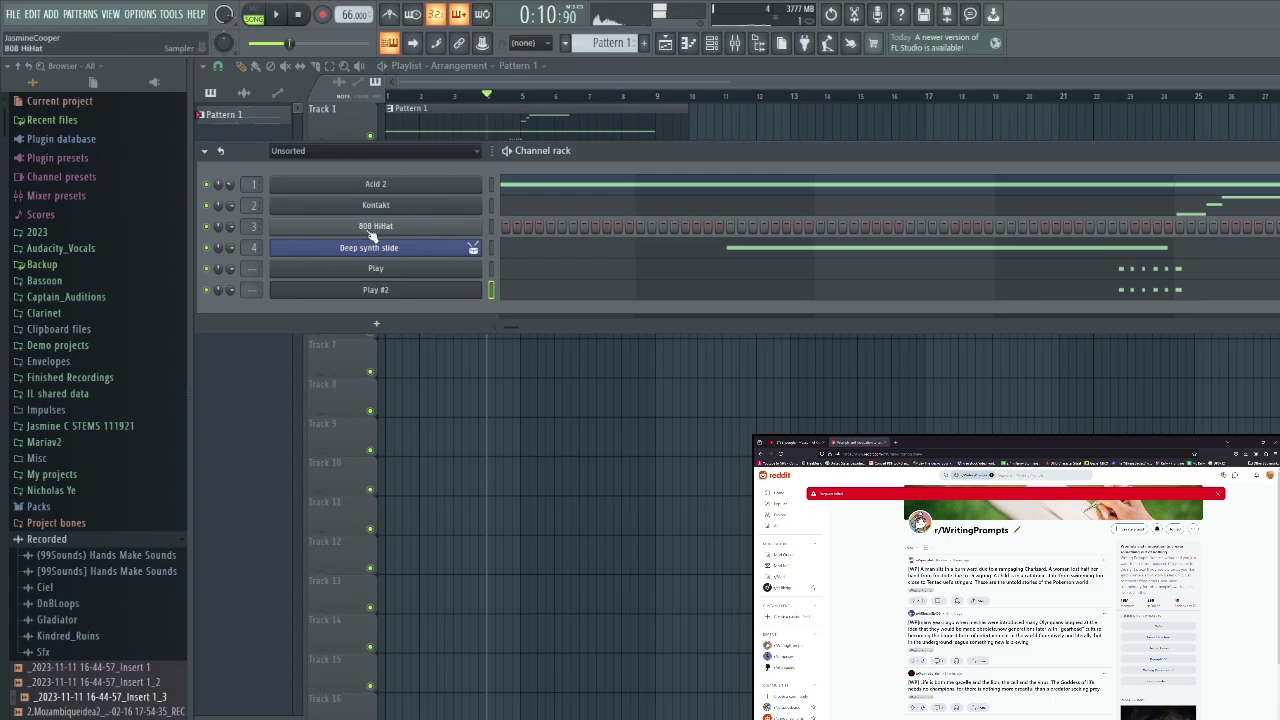
key("alt+c")
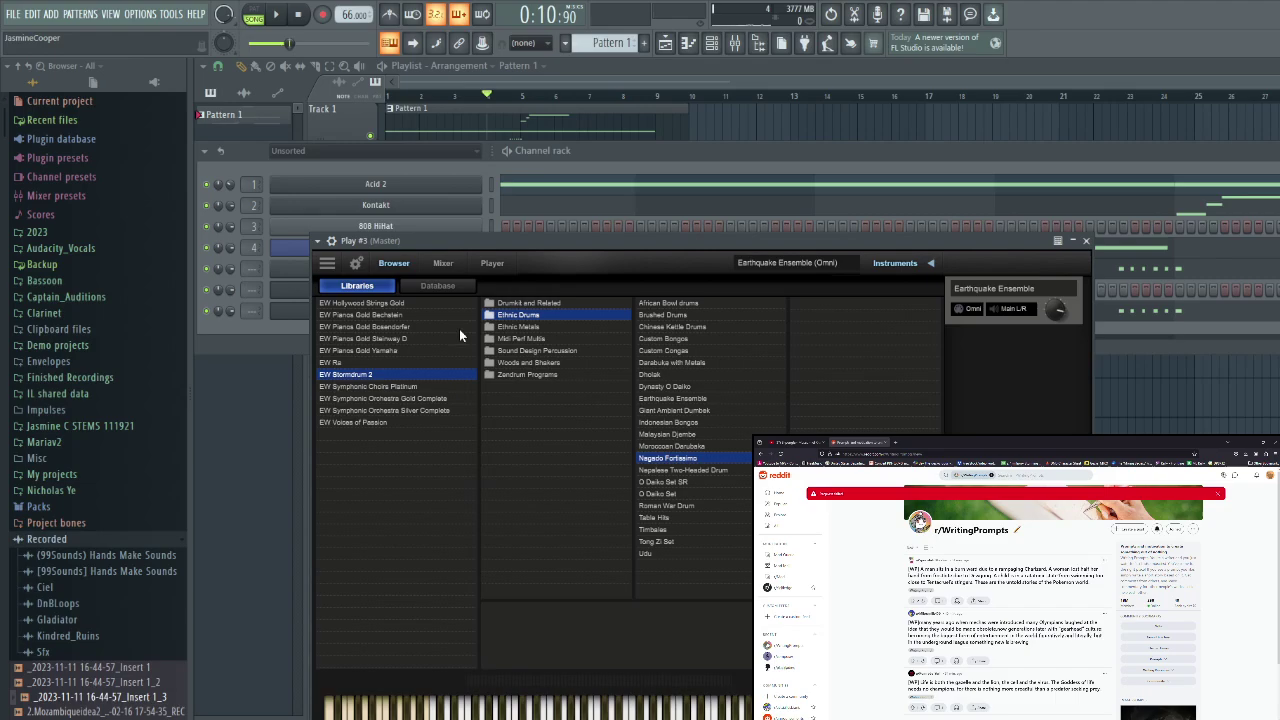
left_click(254, 330)
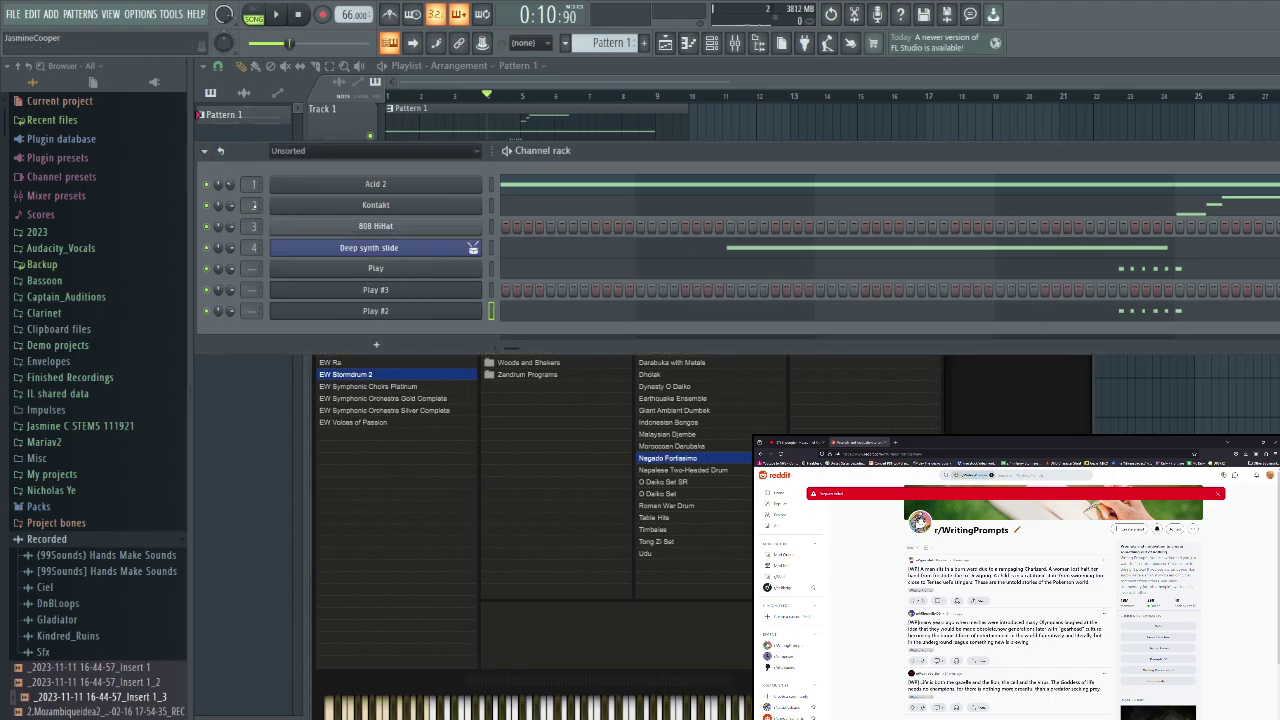
key("alt+Delete")
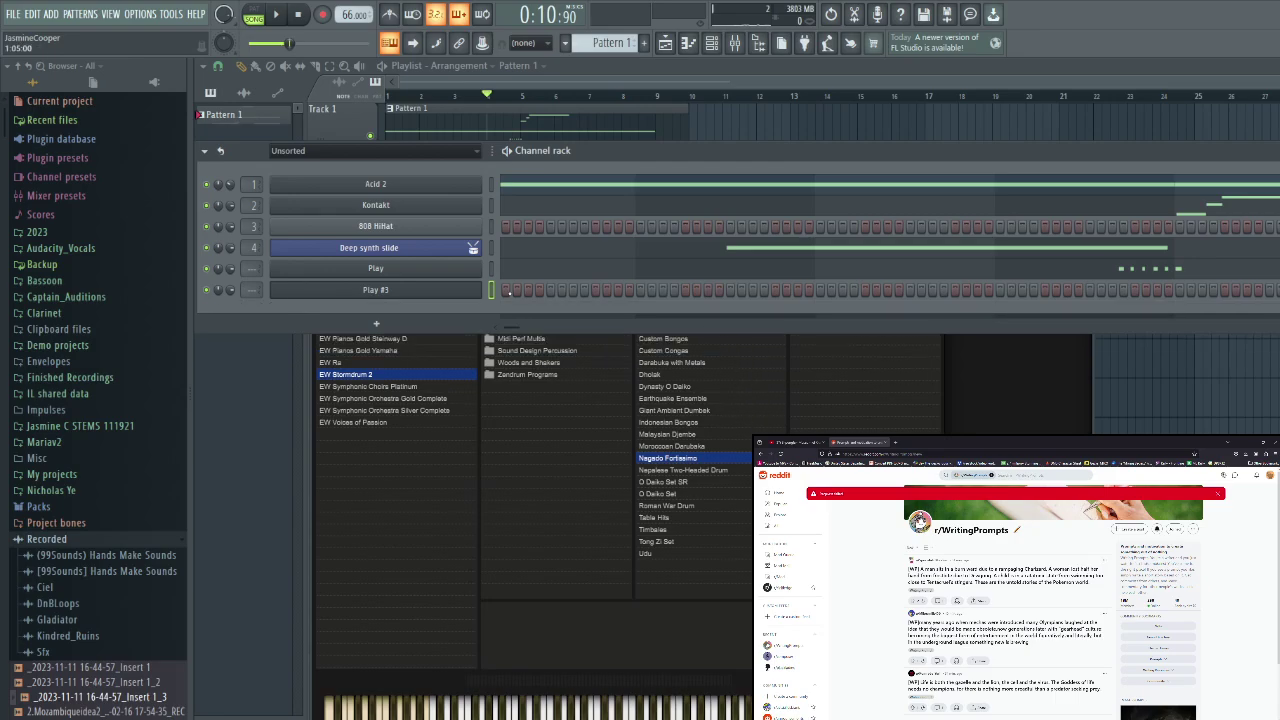
key("ctrl+v")
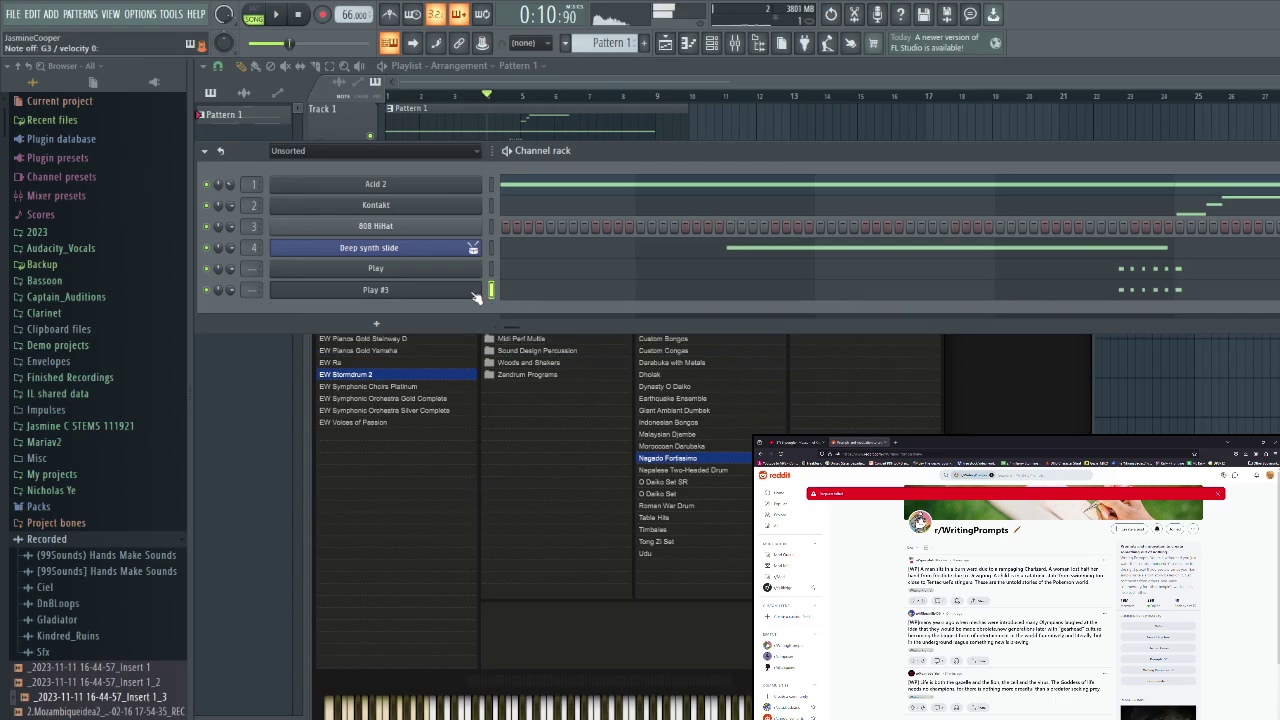
Audition lower drum keys in the Play #3 piano roll and transpose its pasted hits from G3 down to D3
left_click(640, 290)
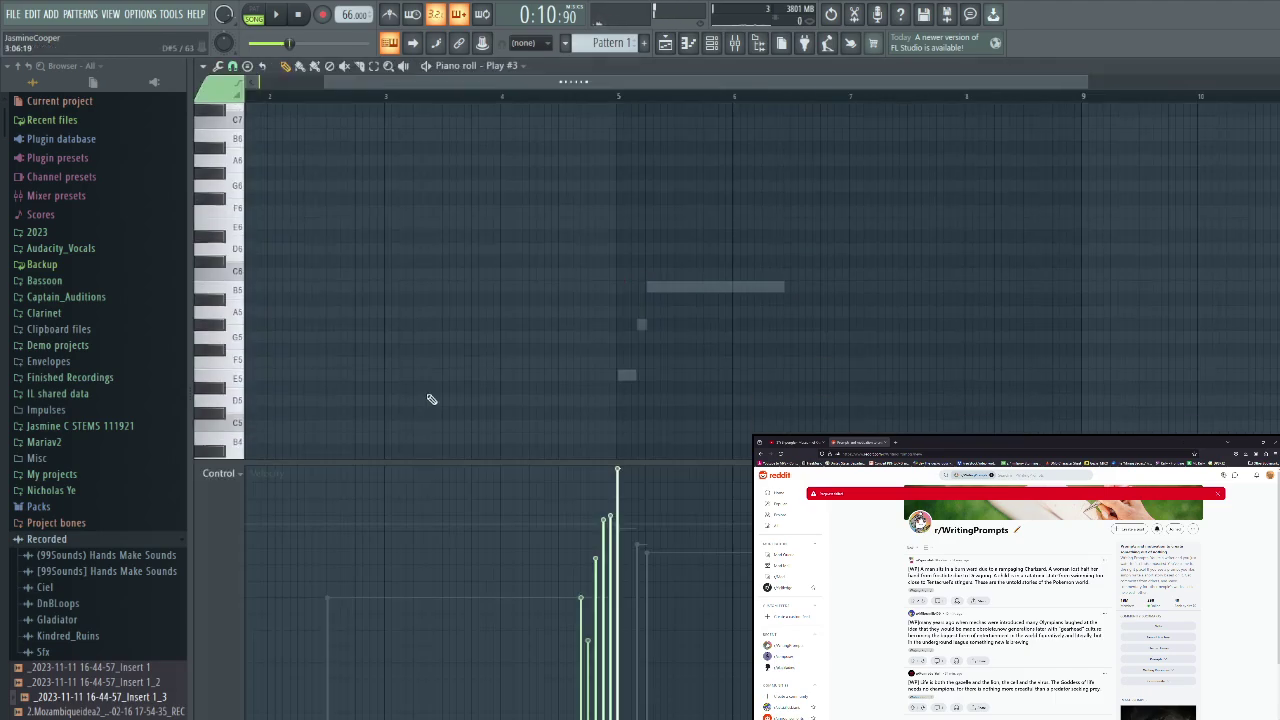
scroll(426, 380, "down", 2)
left_click(219, 228)
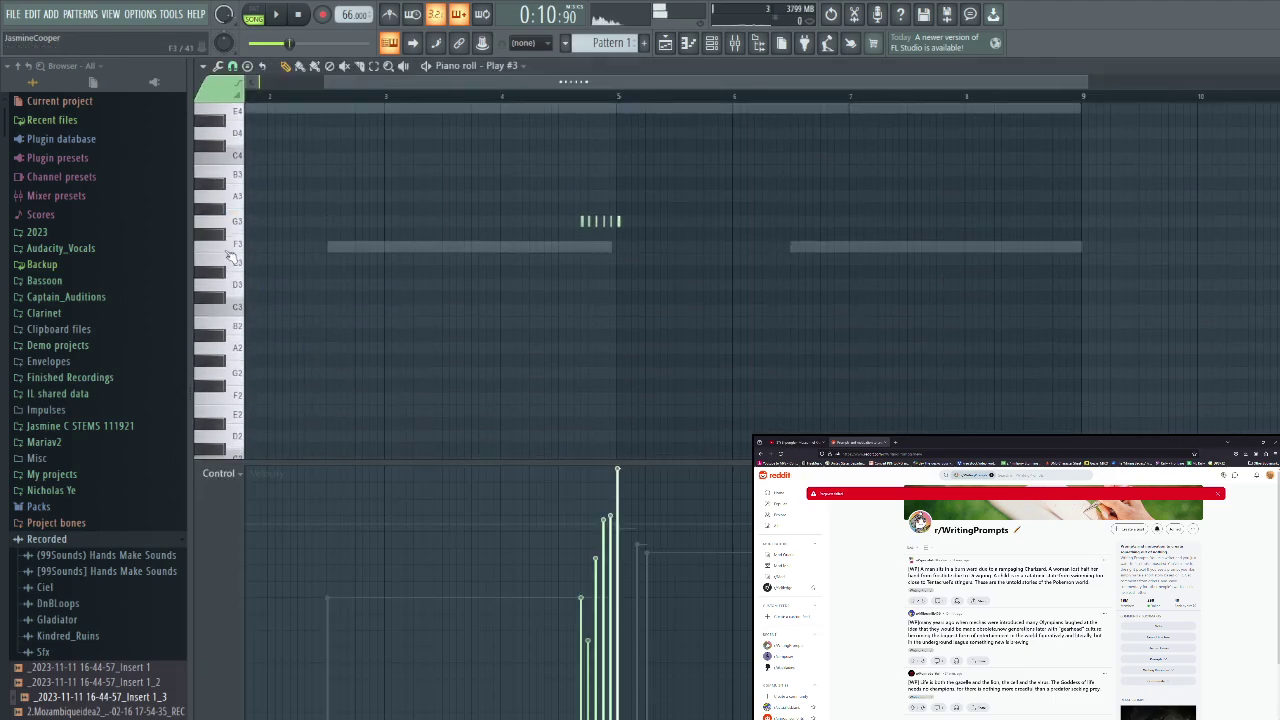
left_click(236, 288)
left_click(237, 289)
key("w")
left_click(239, 298)
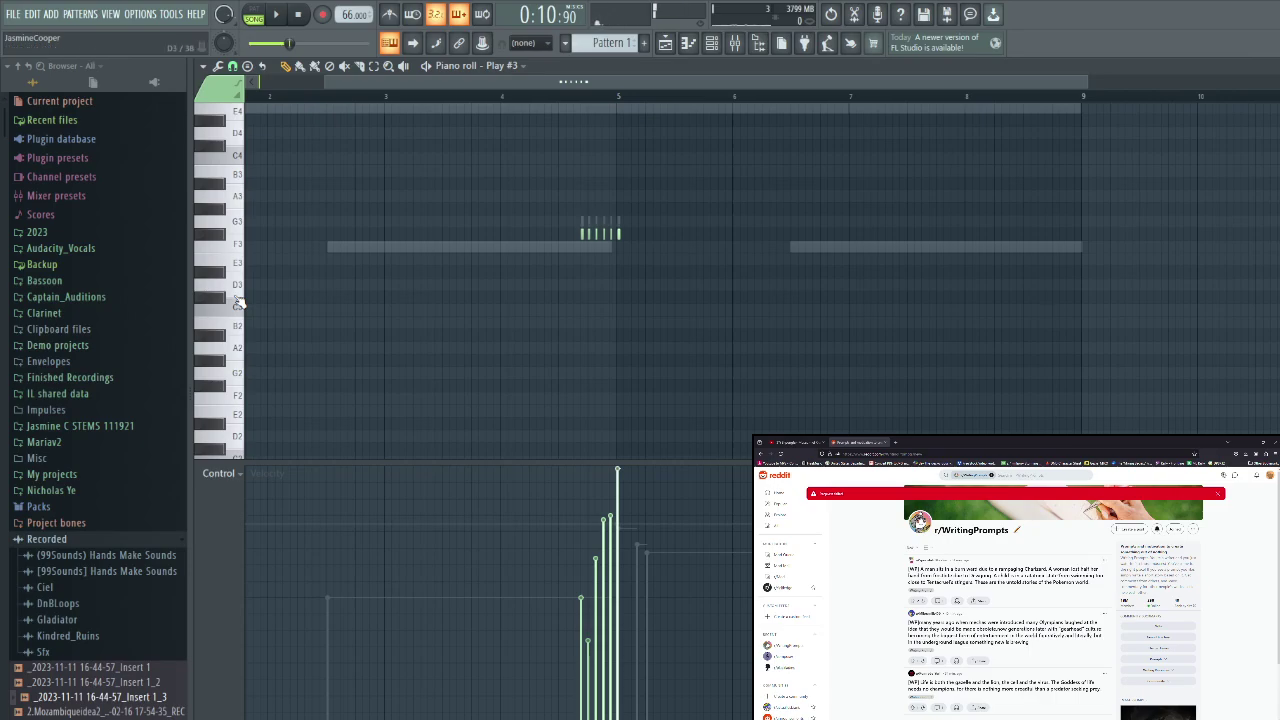
Play back the layered G3 and D3 drum hits into bar 5 and mute the Kontakt channel
key("space")
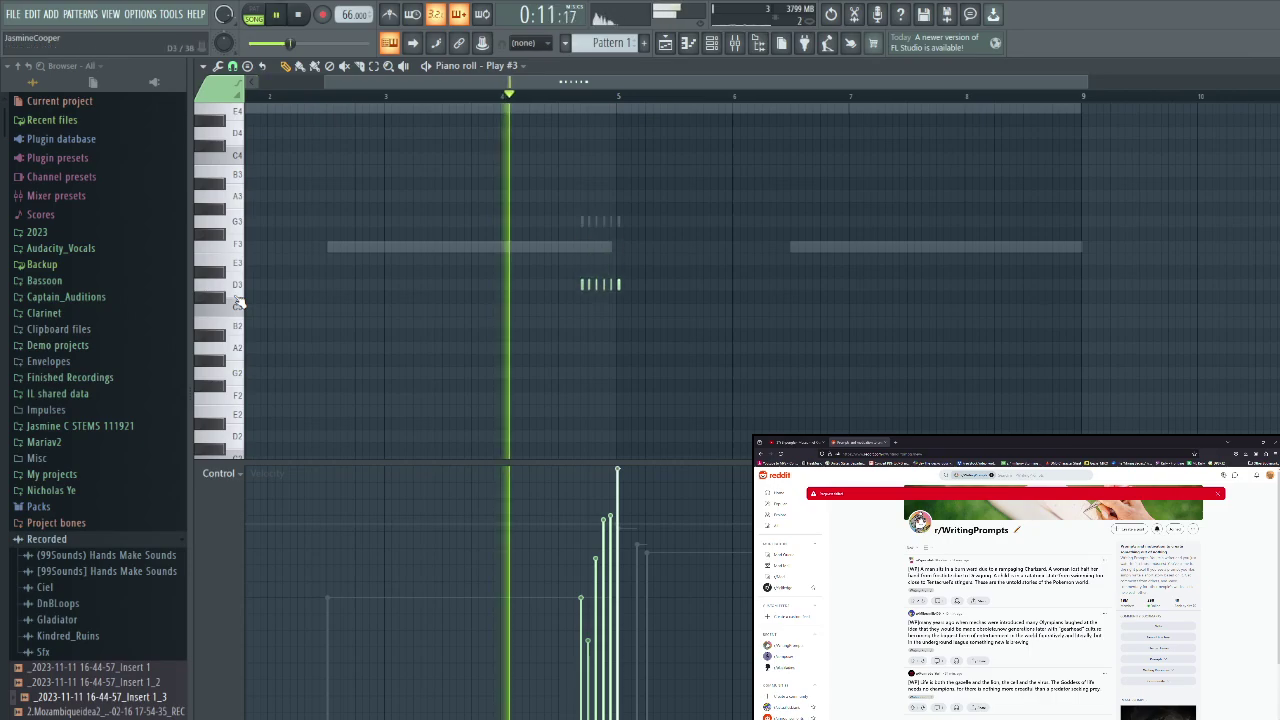
left_click(714, 46)
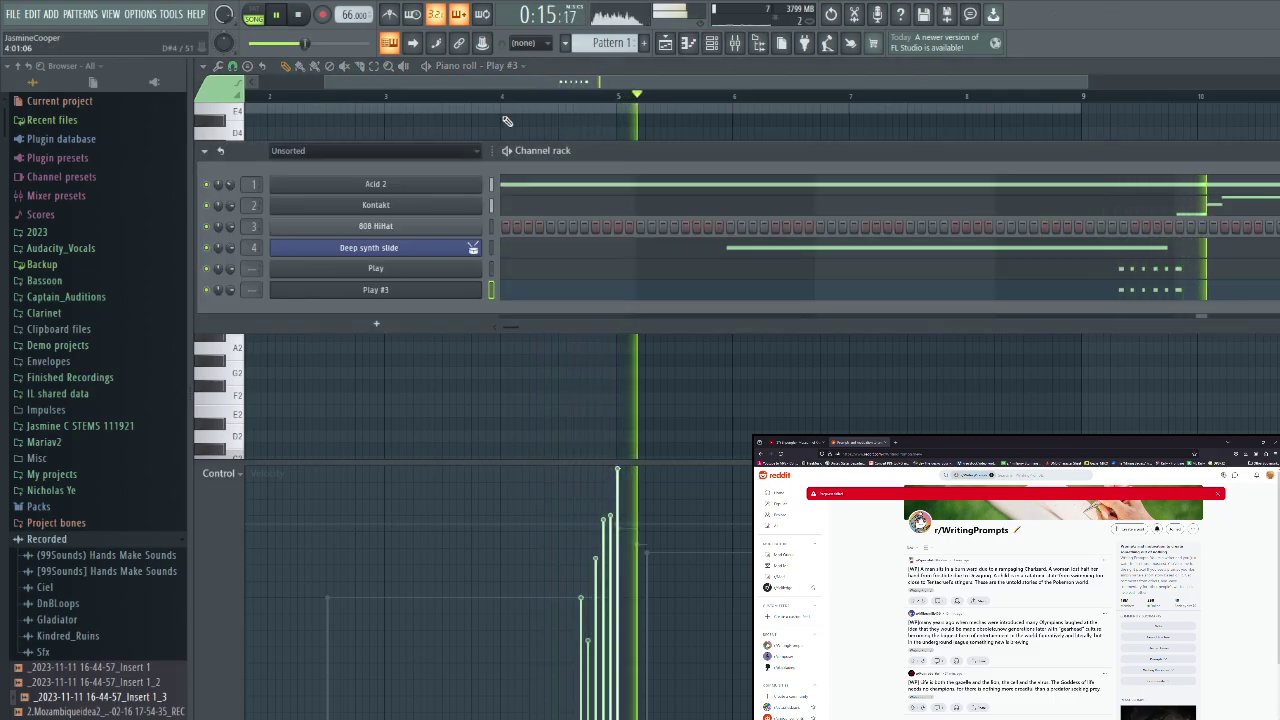
key("space")
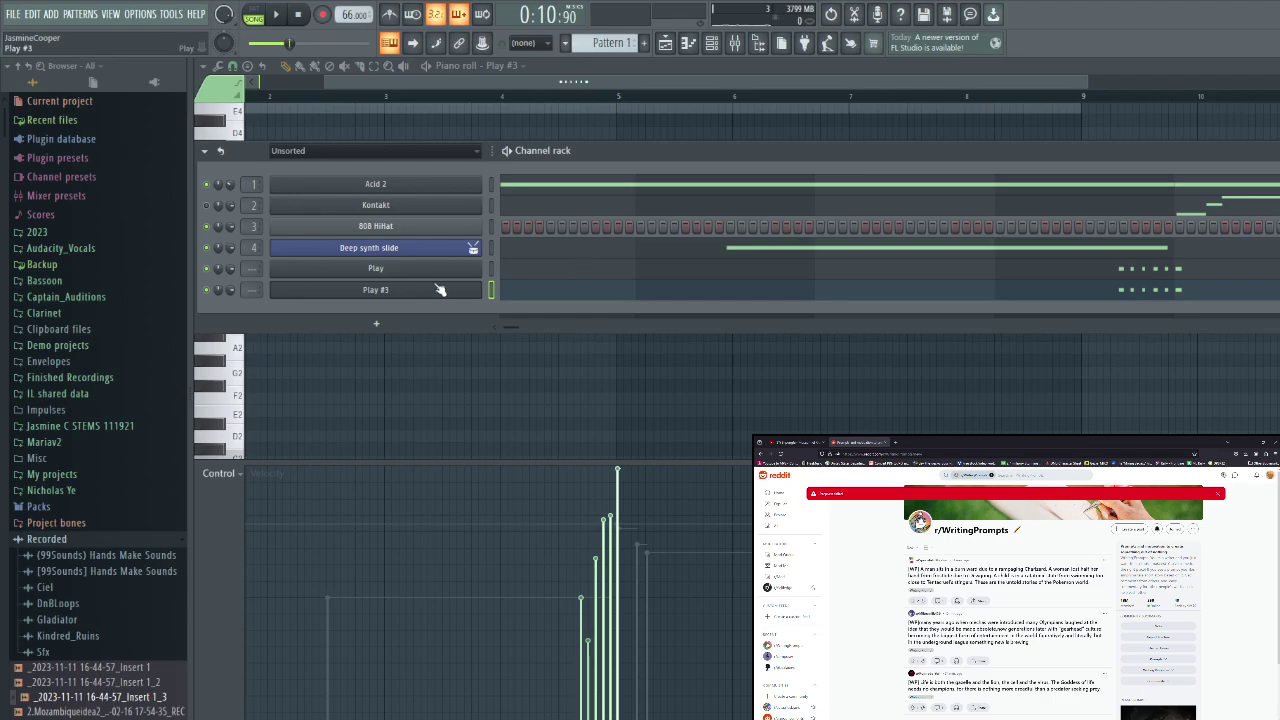
Add the 808 Kick sample from the Packs' Drums > Kicks folder to the channel rack as a new channel
left_click(40, 490)
left_click(45, 491)
left_click(42, 507)
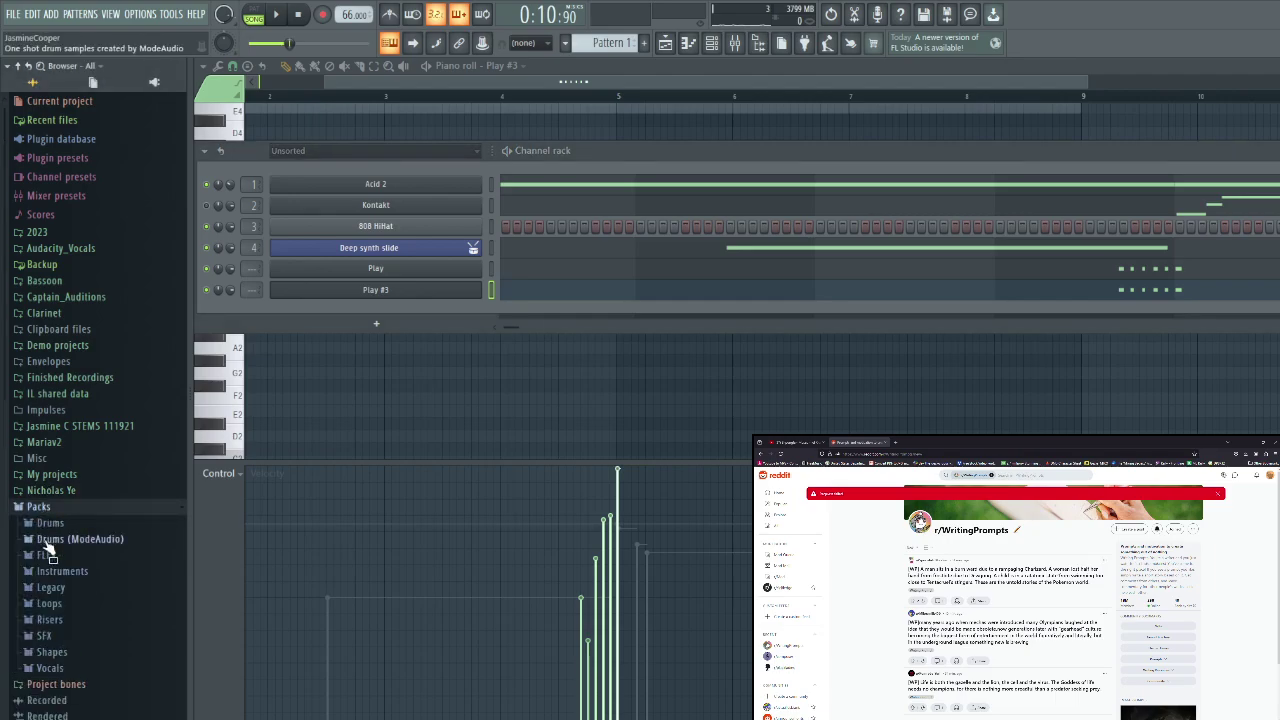
left_click(47, 523)
left_click(50, 539)
left_click(86, 541)
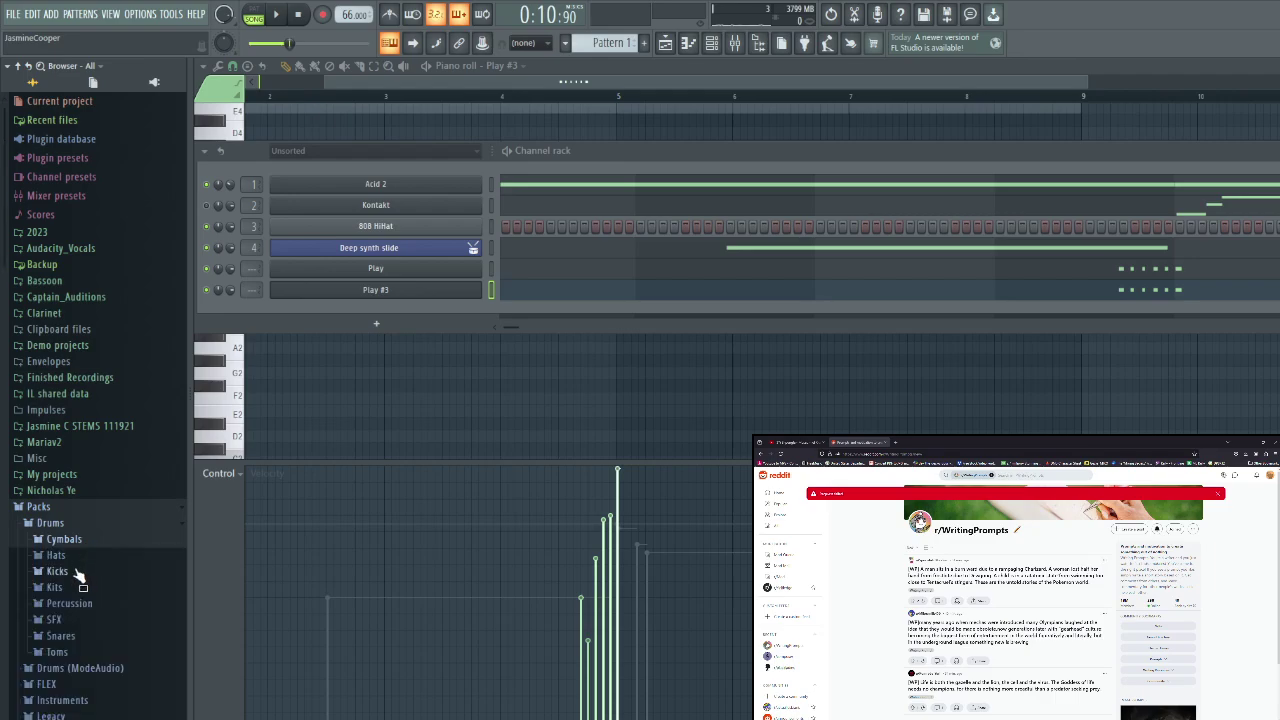
left_click(78, 571)
left_click(74, 616)
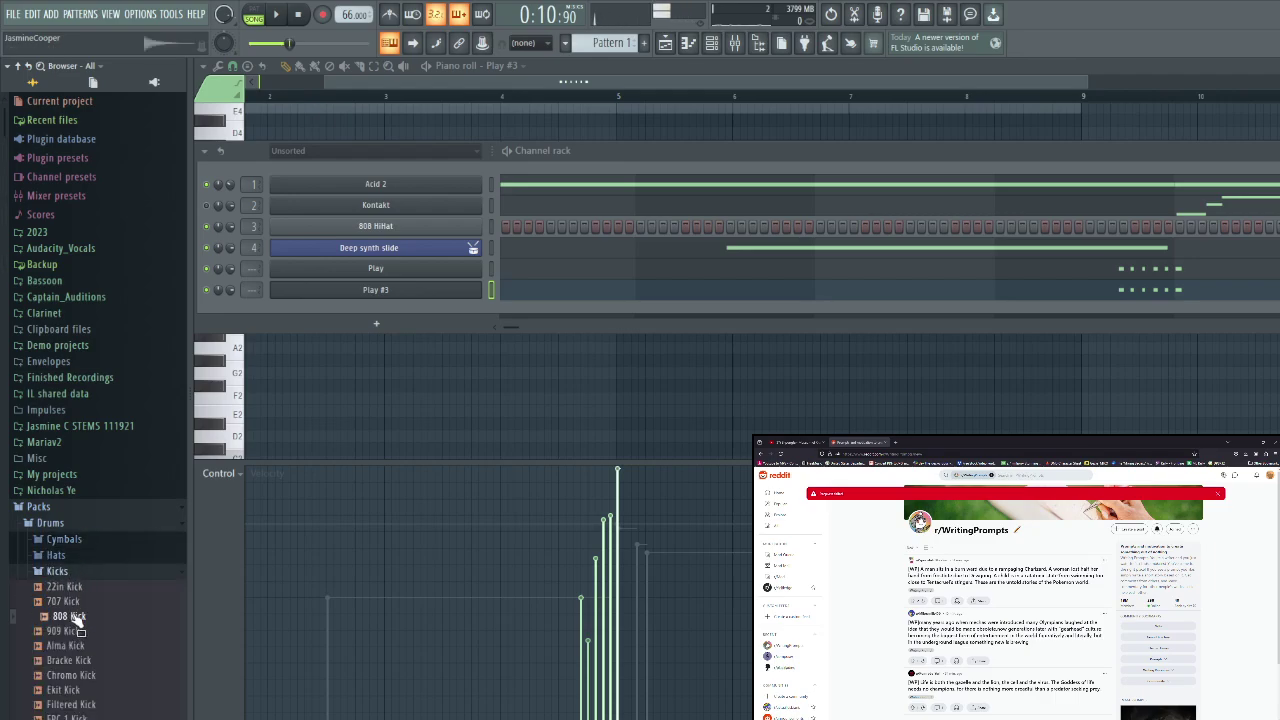
left_click_drag(78, 618, 403, 309)
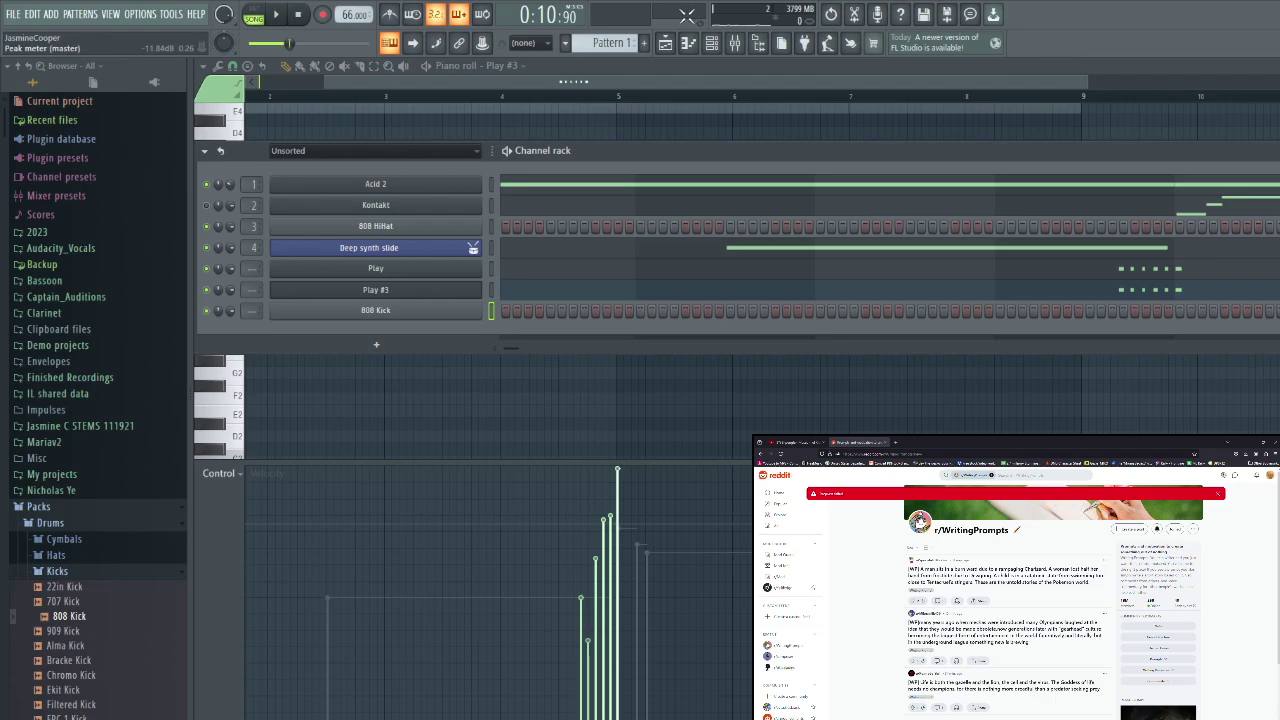
left_click(665, 43)
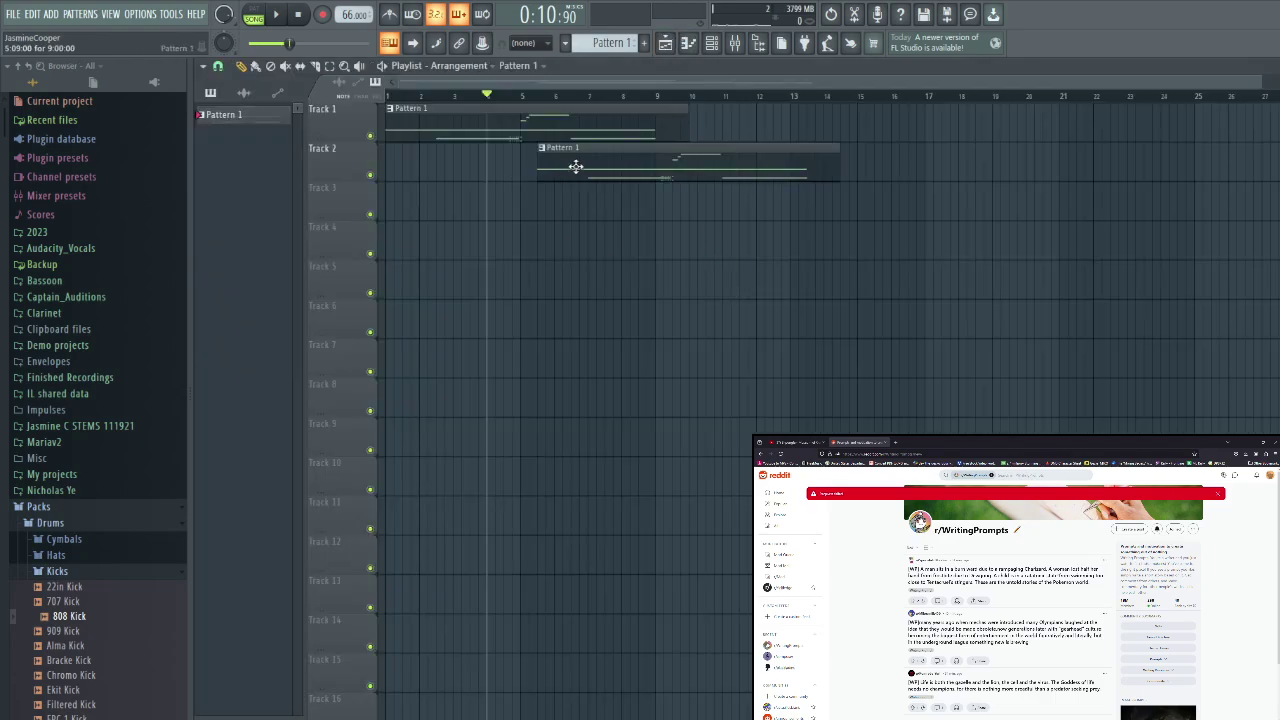
left_click(711, 43)
left_click(352, 327)
left_click(631, 474)
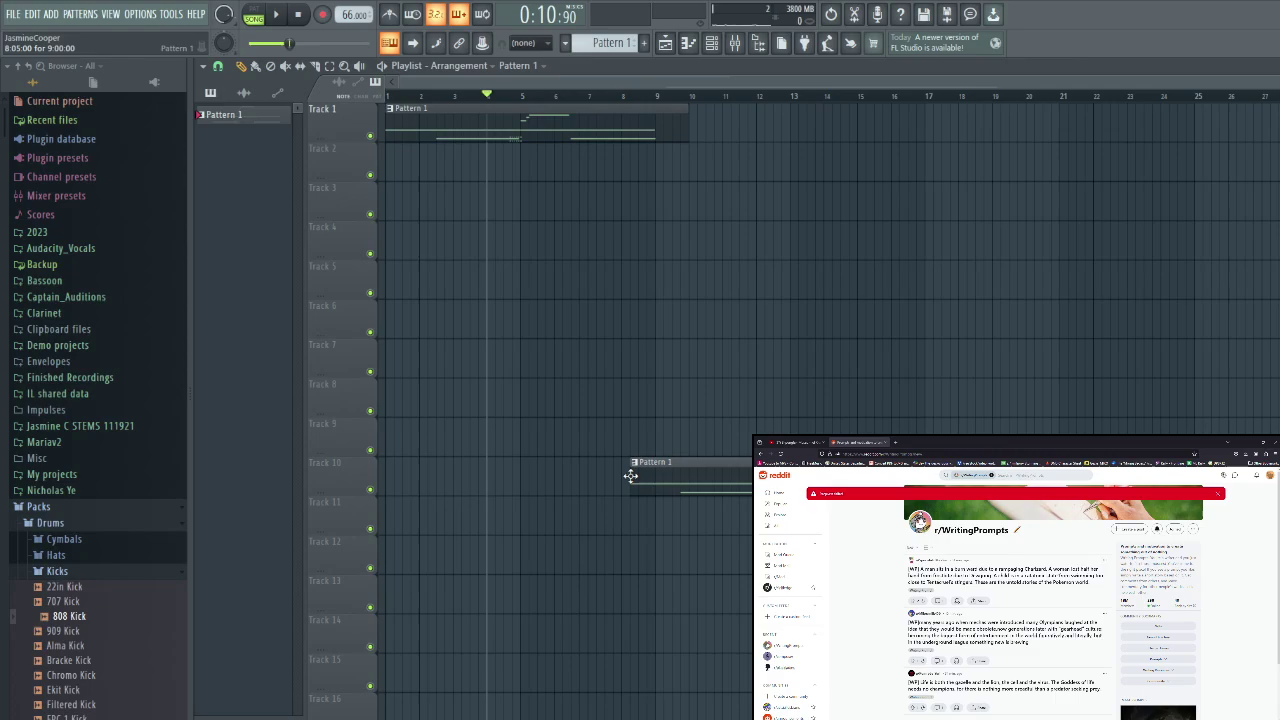
right_click(703, 486)
Place the 808 Kick in the playlist as an audio clip on Track 2 at bar 5 and play it back
left_click(714, 44)
left_click(711, 43)
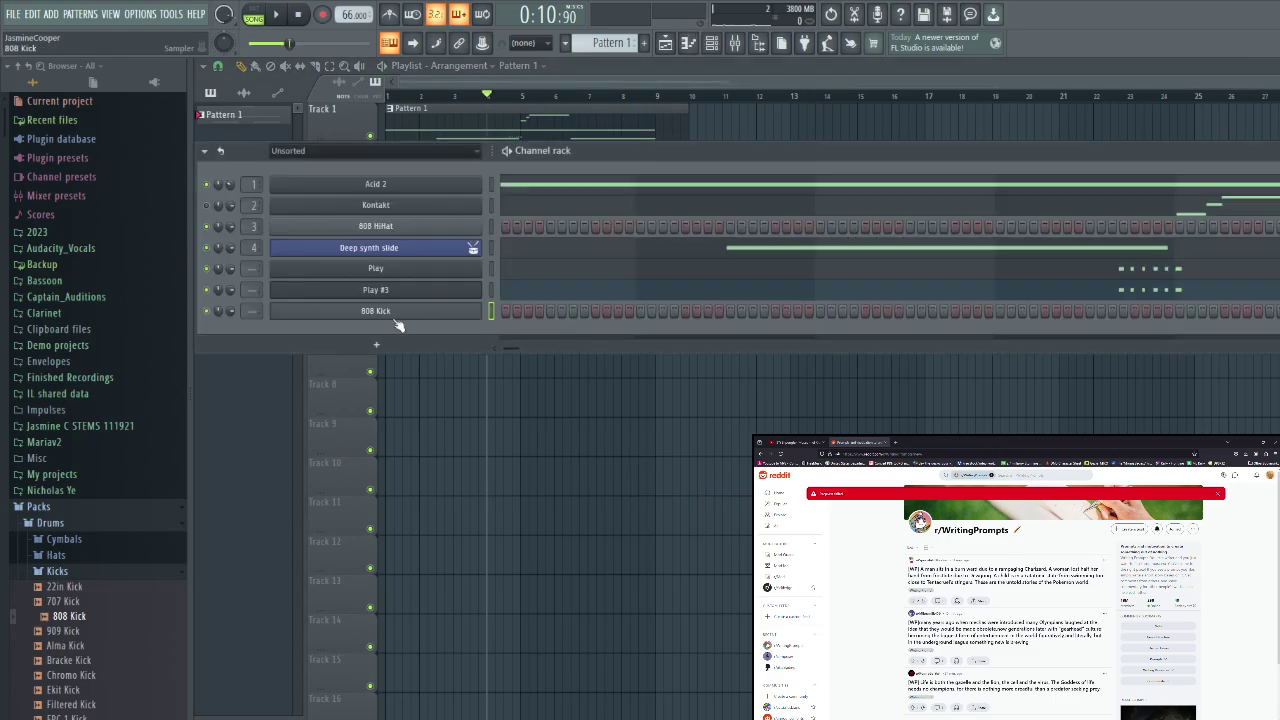
left_click(394, 322)
left_click_drag(530, 412, 525, 160)
key("space")
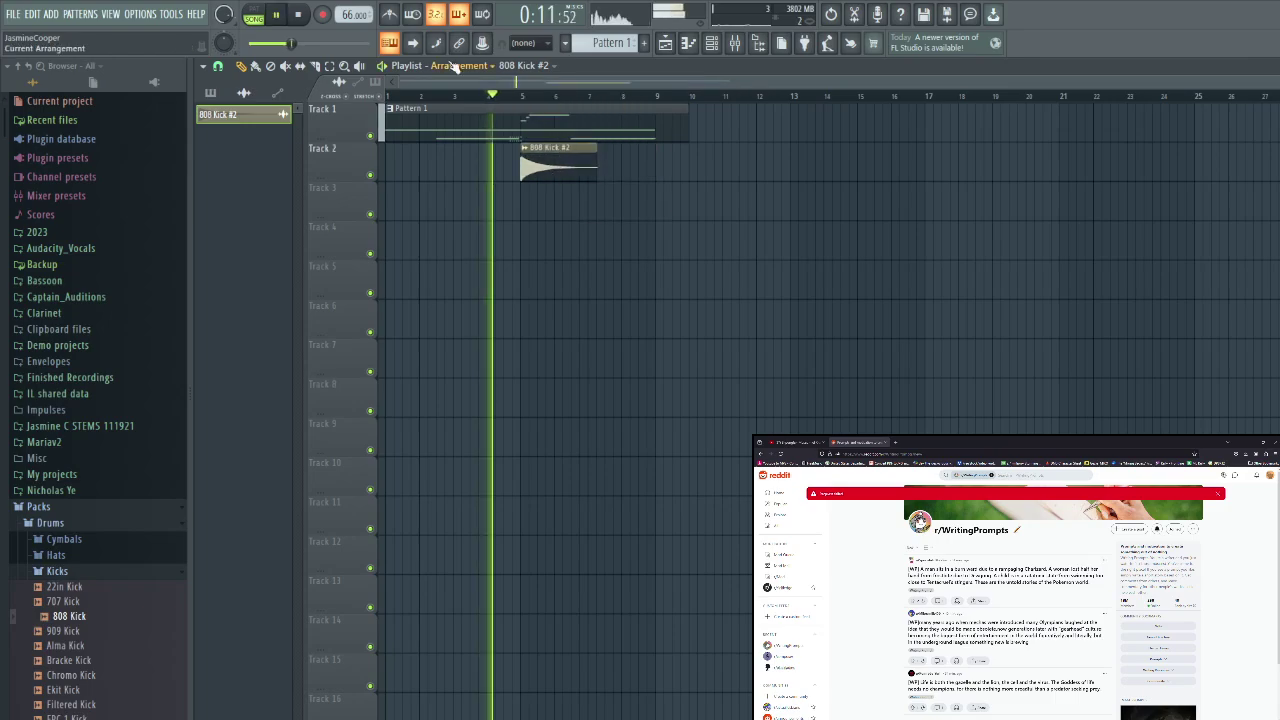
key("space")
Reverse the 808 Kick #2 audio clip in its sample settings
double_click(538, 172)
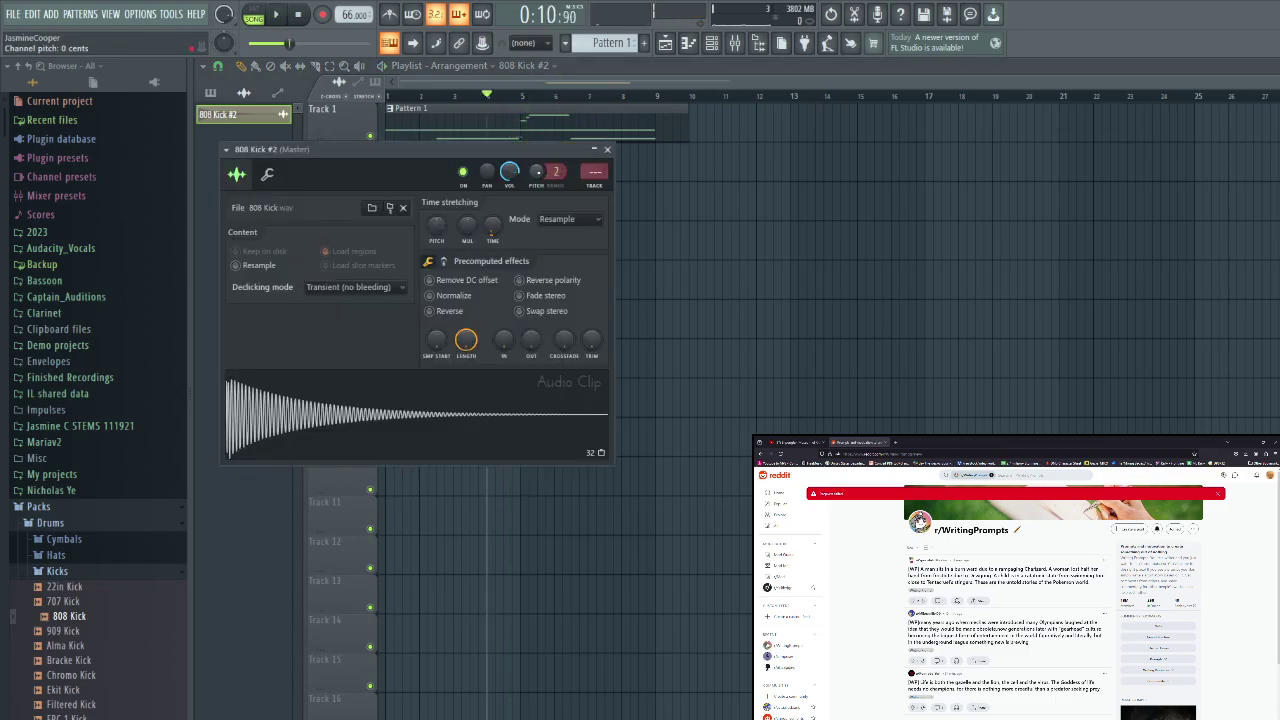
left_click(430, 312)
left_click(607, 149)
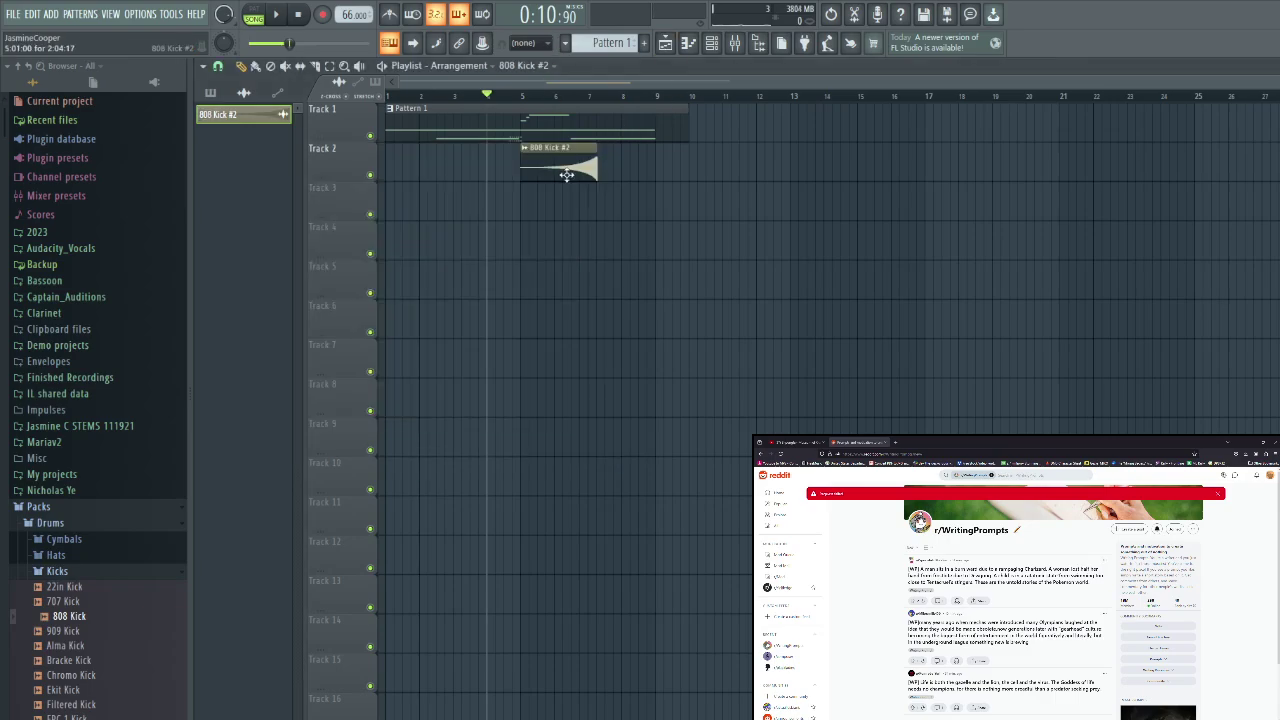
Move the reversed kick clip so it ends at bar 5 and set its channel volume to 56% during playback
left_click_drag(551, 166, 509, 186)
key("space")
double_click(509, 170)
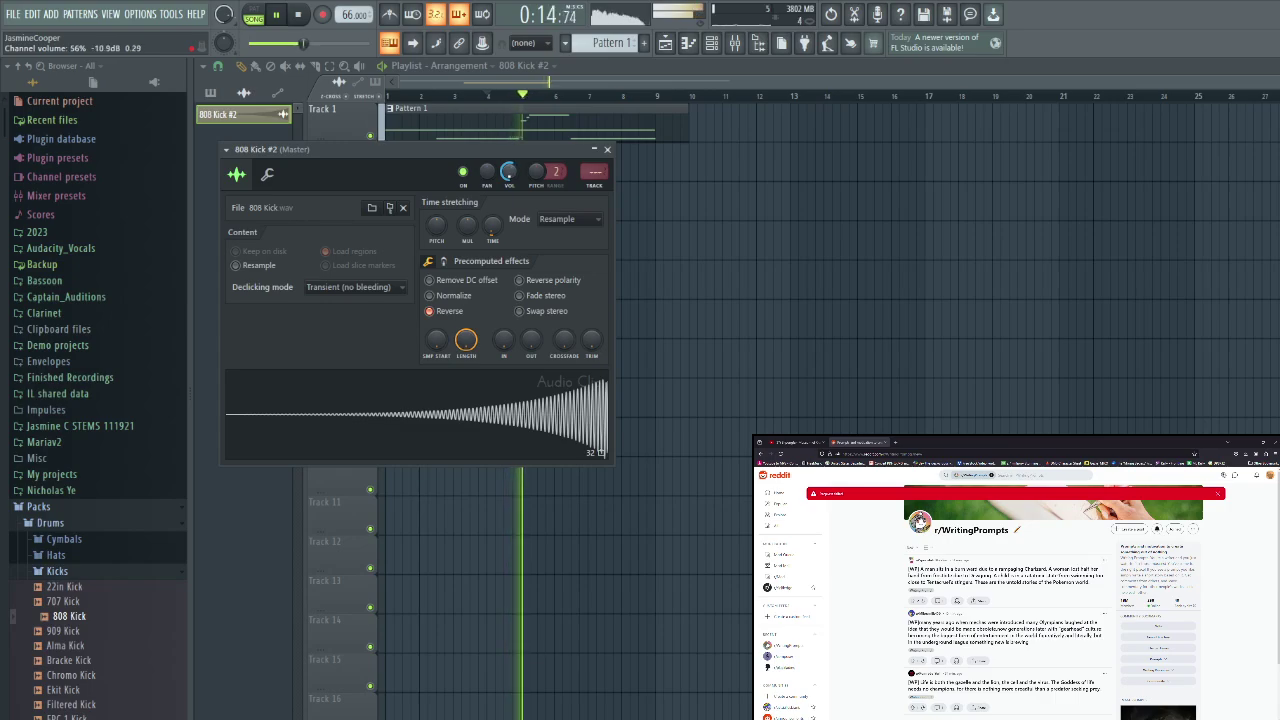
key("space")
key("Escape")
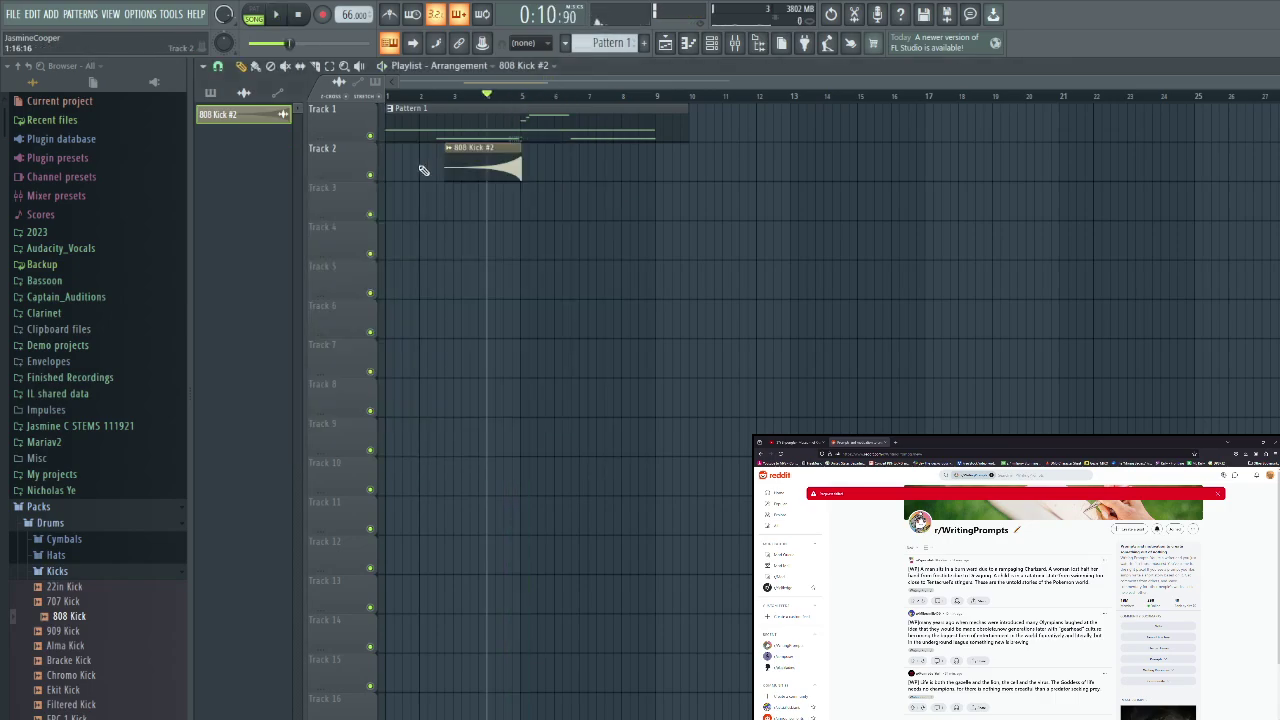
Solo Track 2 and play back the reversed 808 Kick on its own
right_click(371, 175)
key("space")
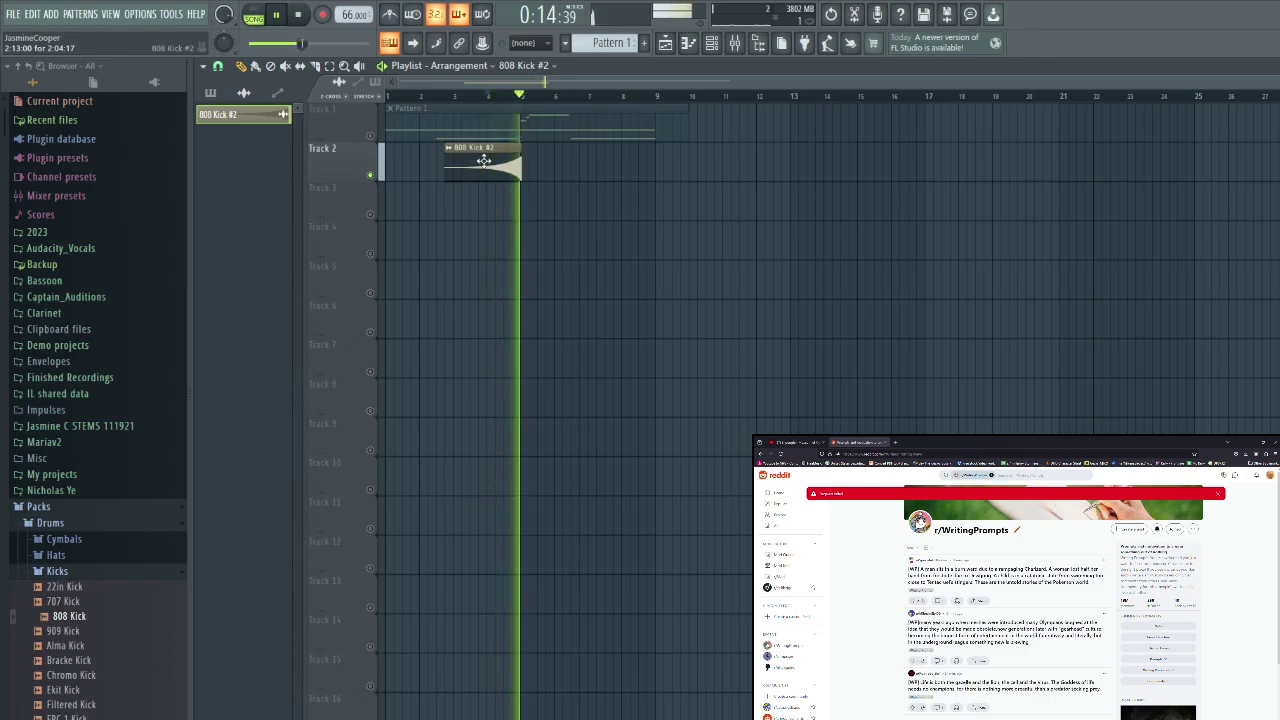
key("space")
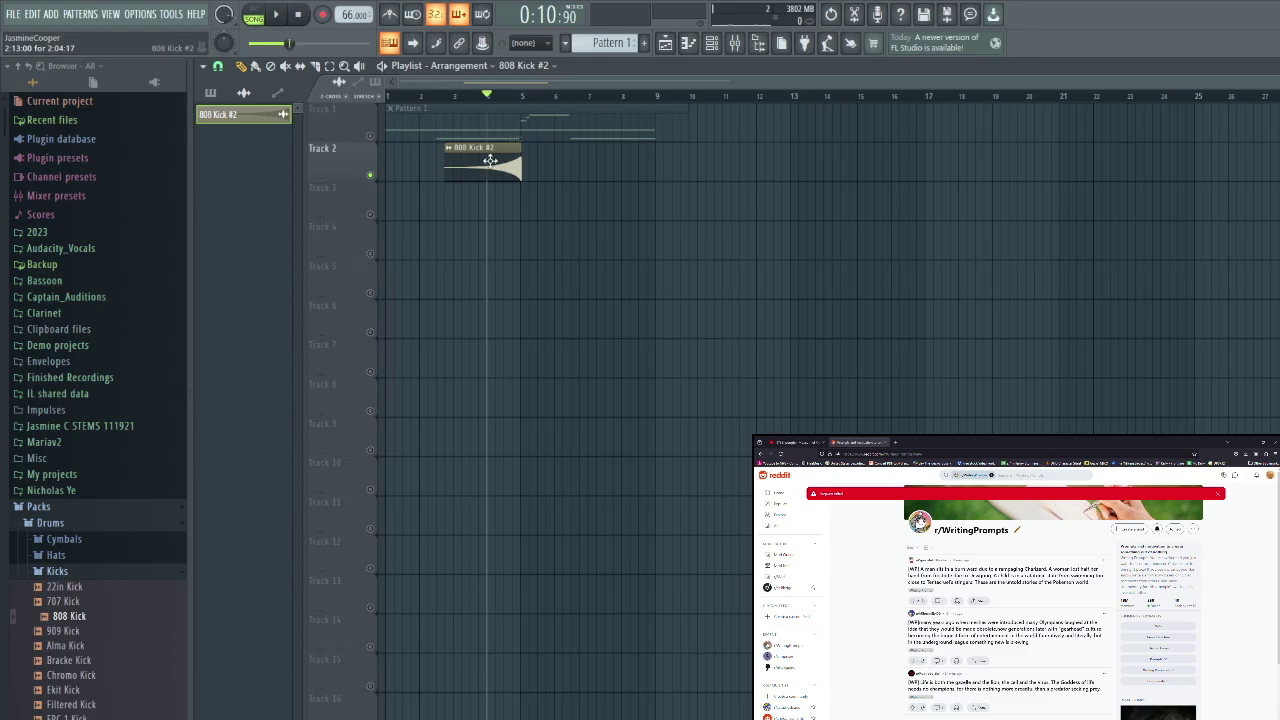
Delete the reversed 808 Kick clip from Track 2 and show the Unsorted channels in the channel rack
right_click(490, 160)
left_click(711, 42)
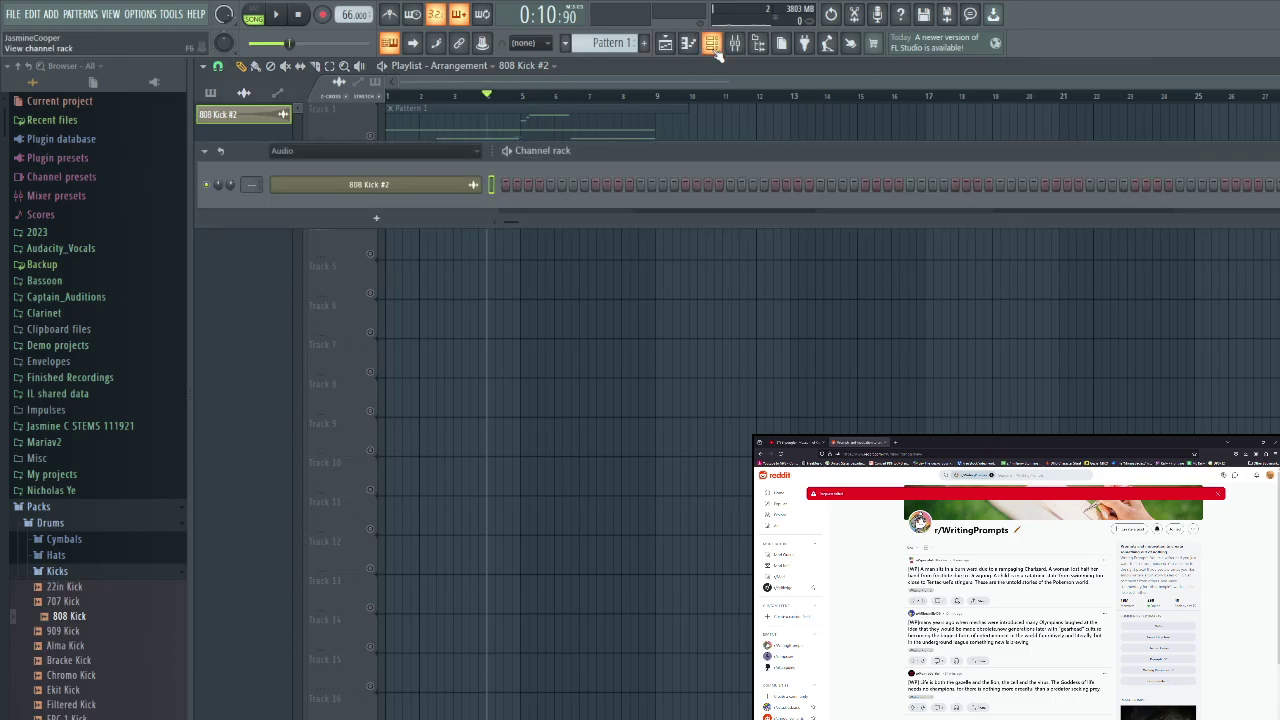
key("Page_Down")
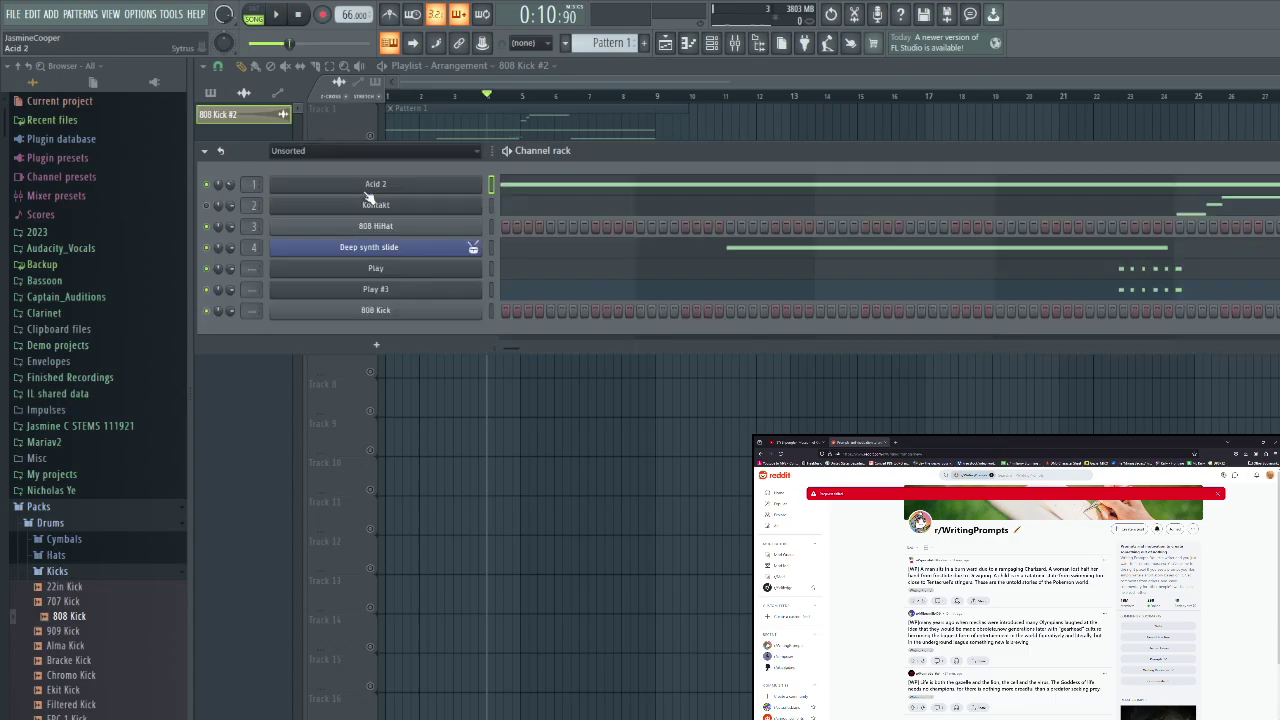
Add a Chromo Kick channel to the rack and replace it with a 3x Osc synth
left_click_drag(77, 675, 345, 332)
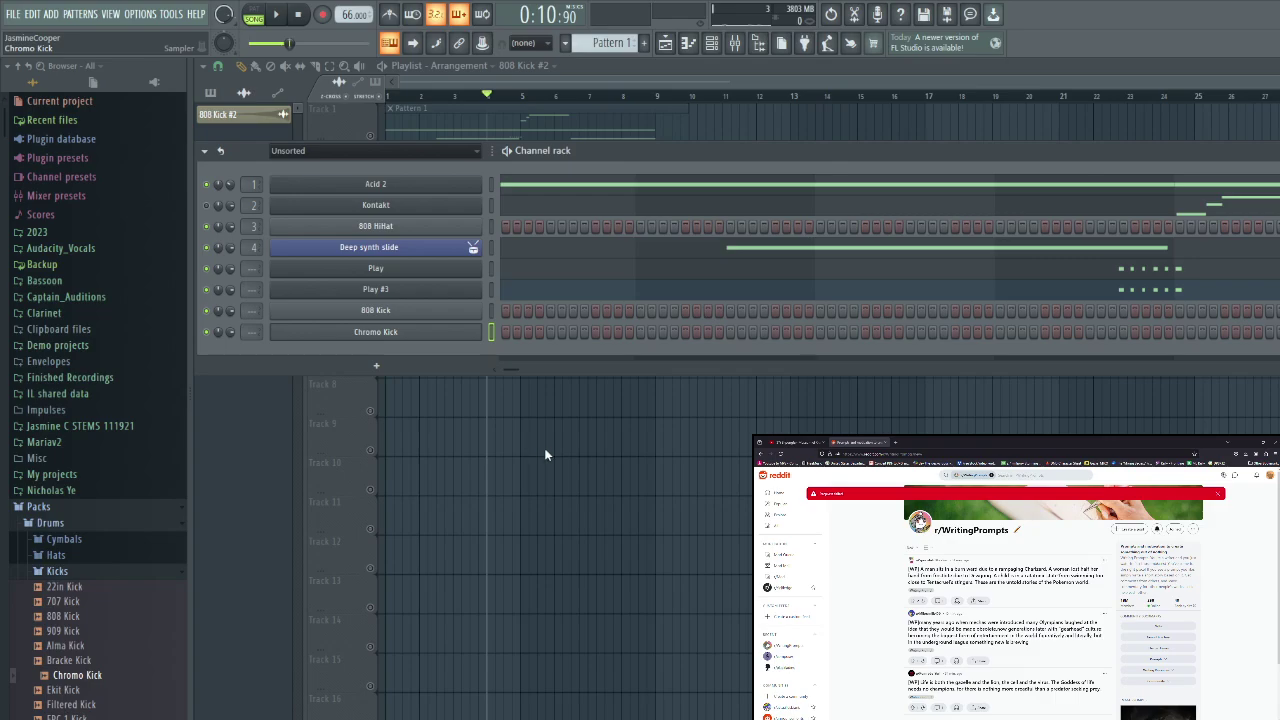
left_click(464, 331)
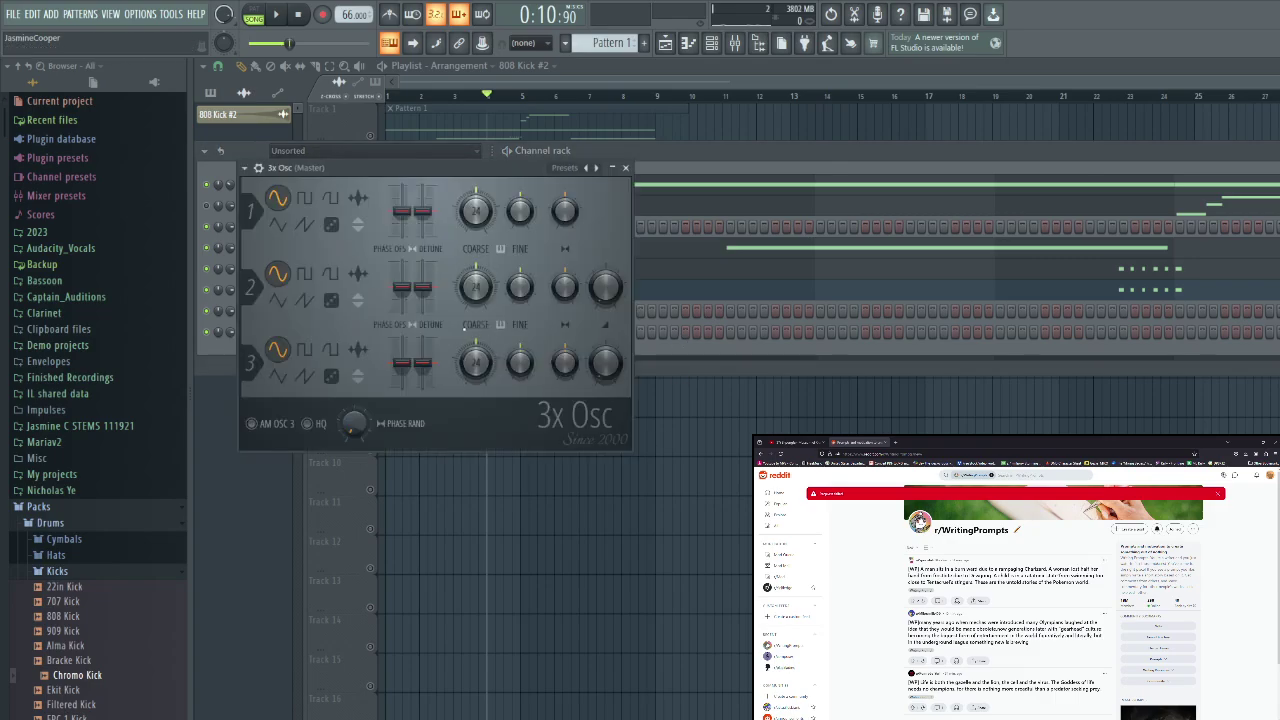
key("v")
key("v")
left_click(684, 149)
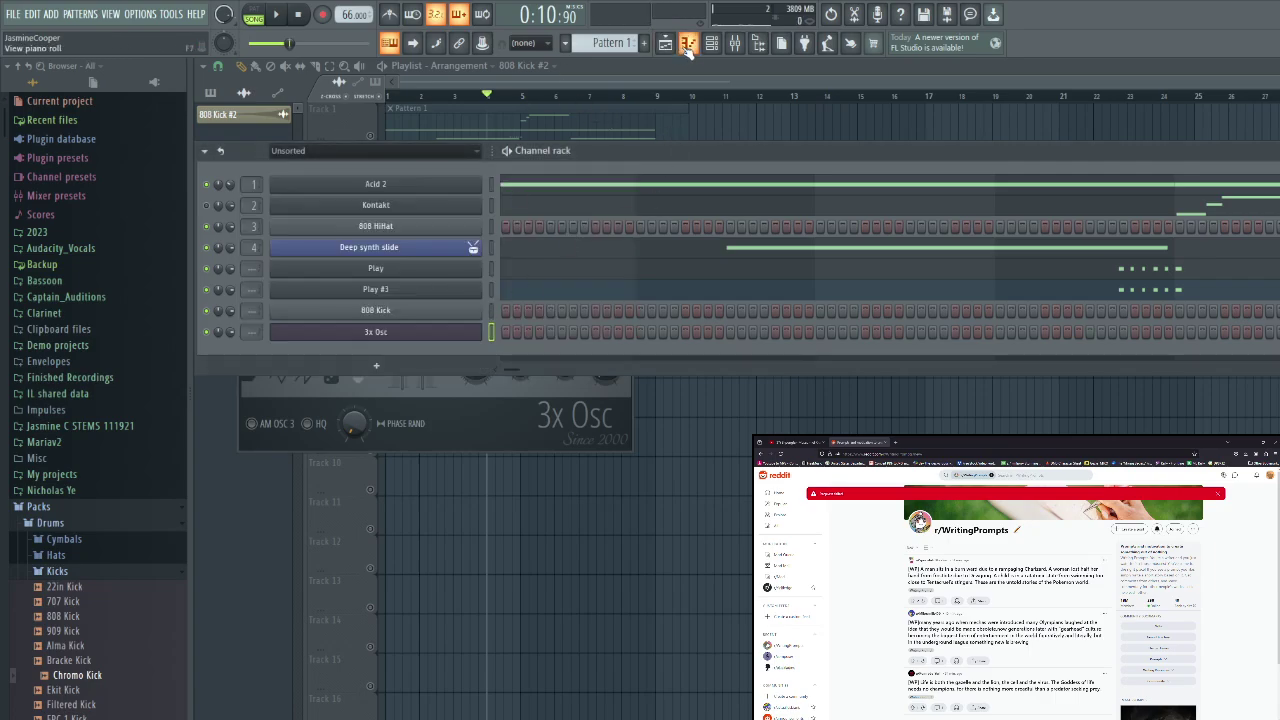
left_click(614, 101)
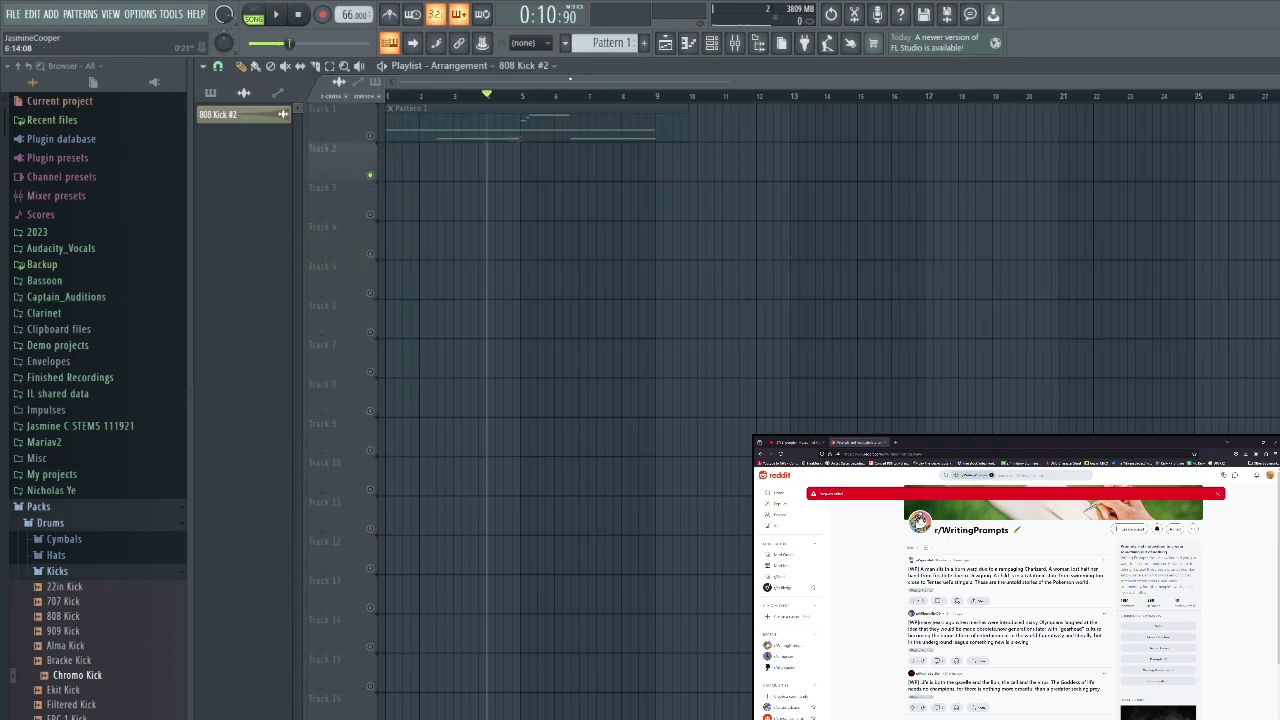
Create a new empty Pattern 2 and open its piano roll for 3x Osc at bar 1
left_click(645, 43)
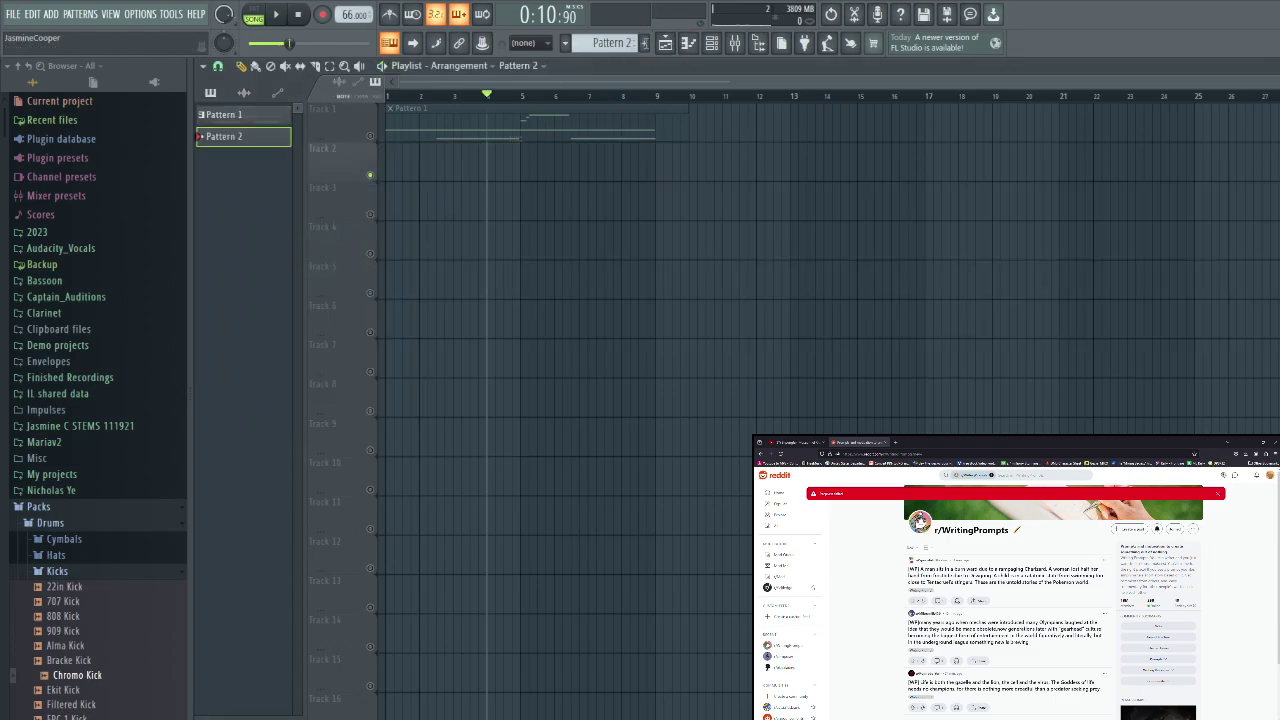
left_click(702, 46)
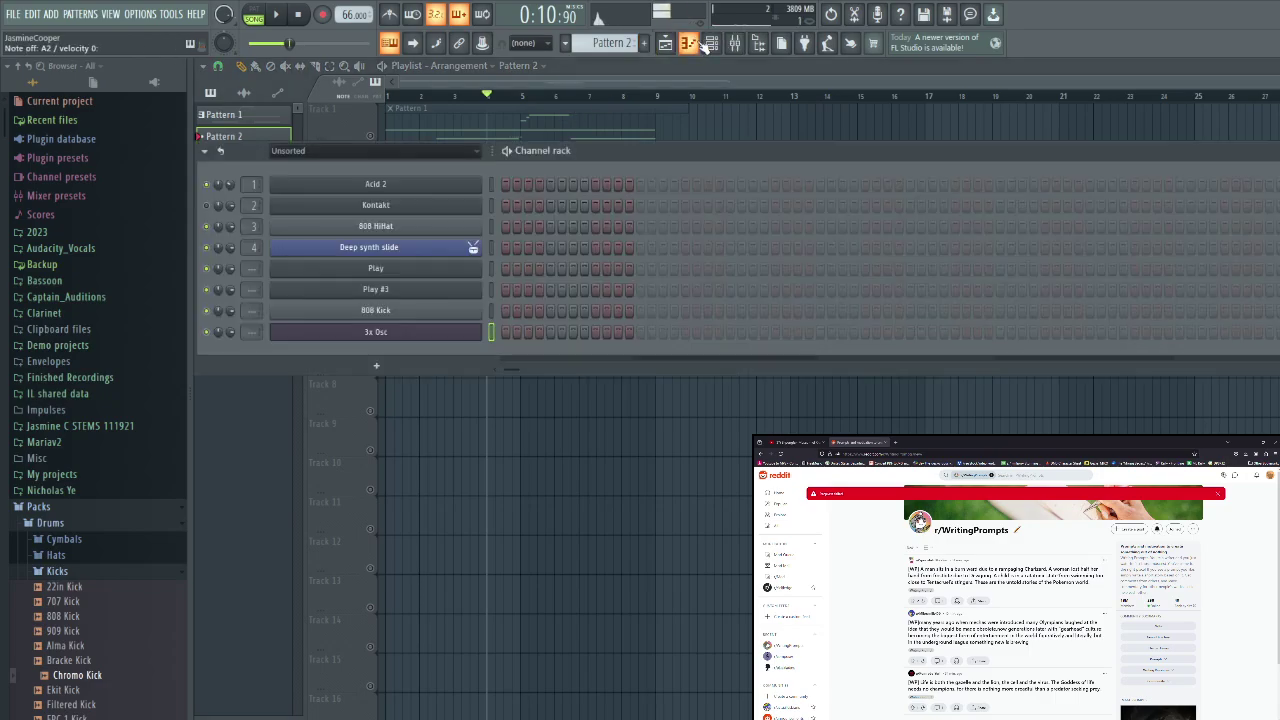
left_click(665, 43)
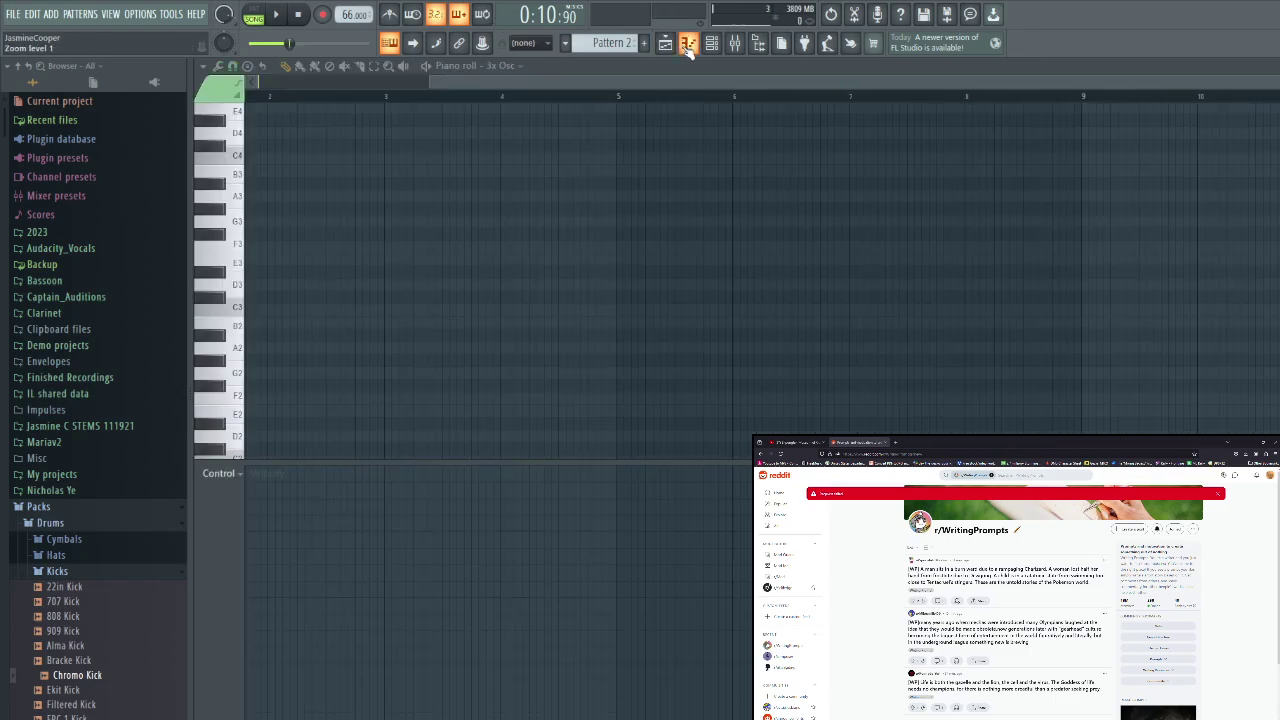
left_click_drag(639, 83, 468, 83)
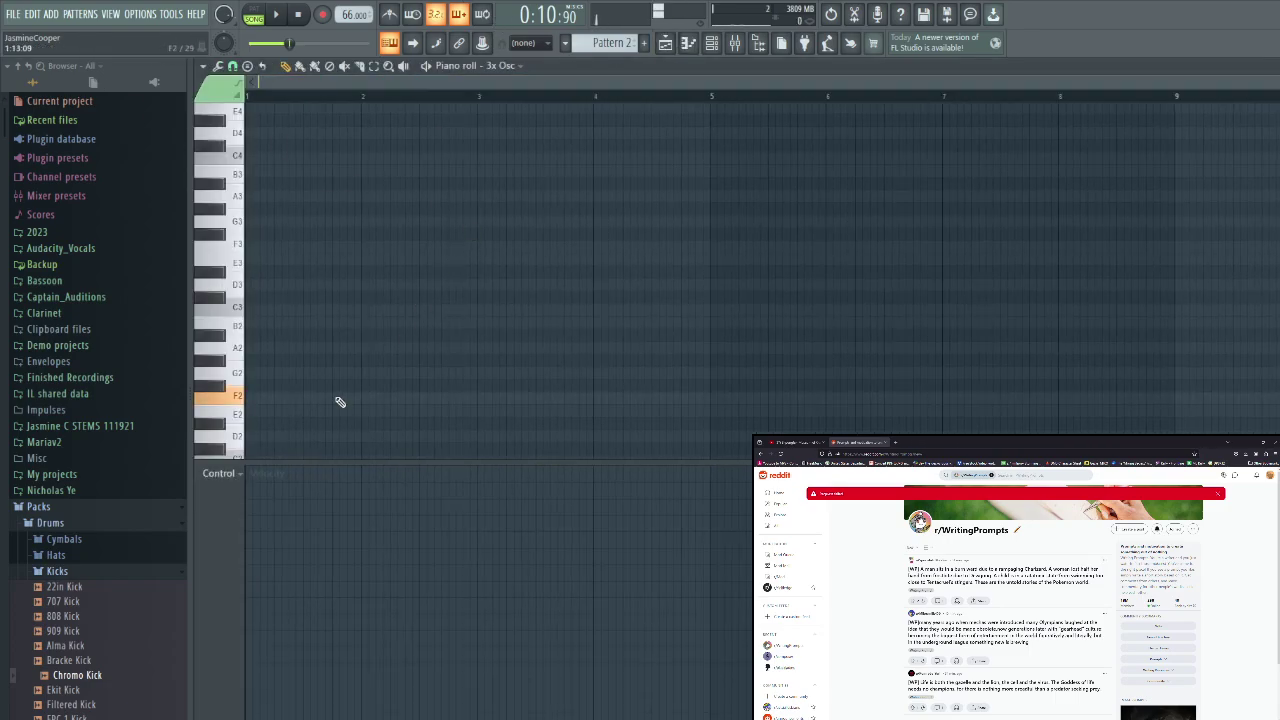
Draw a two-bar F2 note at bar 1 and a two-bar C1 note starting at step 4 of that bar
left_click_drag(287, 399, 246, 398)
scroll(293, 366, "down", 5)
mouse_move(384, 333)
left_mouse_down()
mouse_move(371, 320)
mouse_move(362, 349)
mouse_move(324, 348)
left_mouse_up()
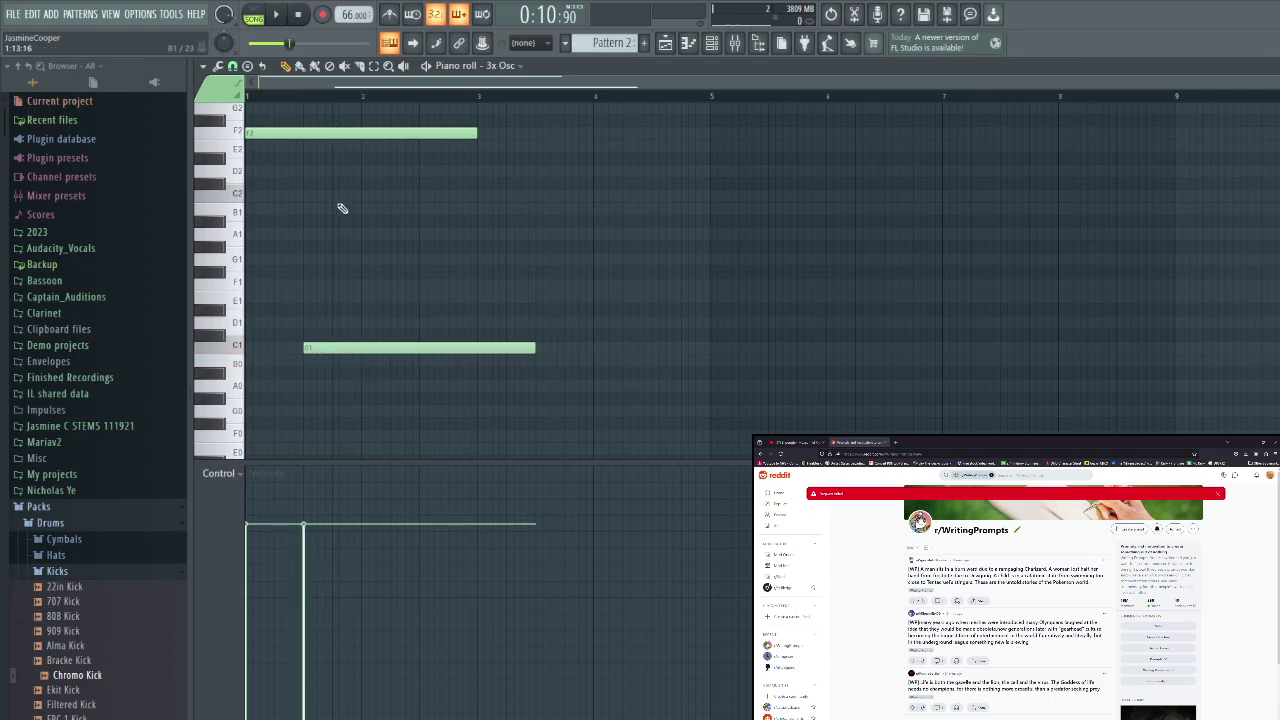
left_click(348, 349)
left_click_drag(333, 347, 297, 348)
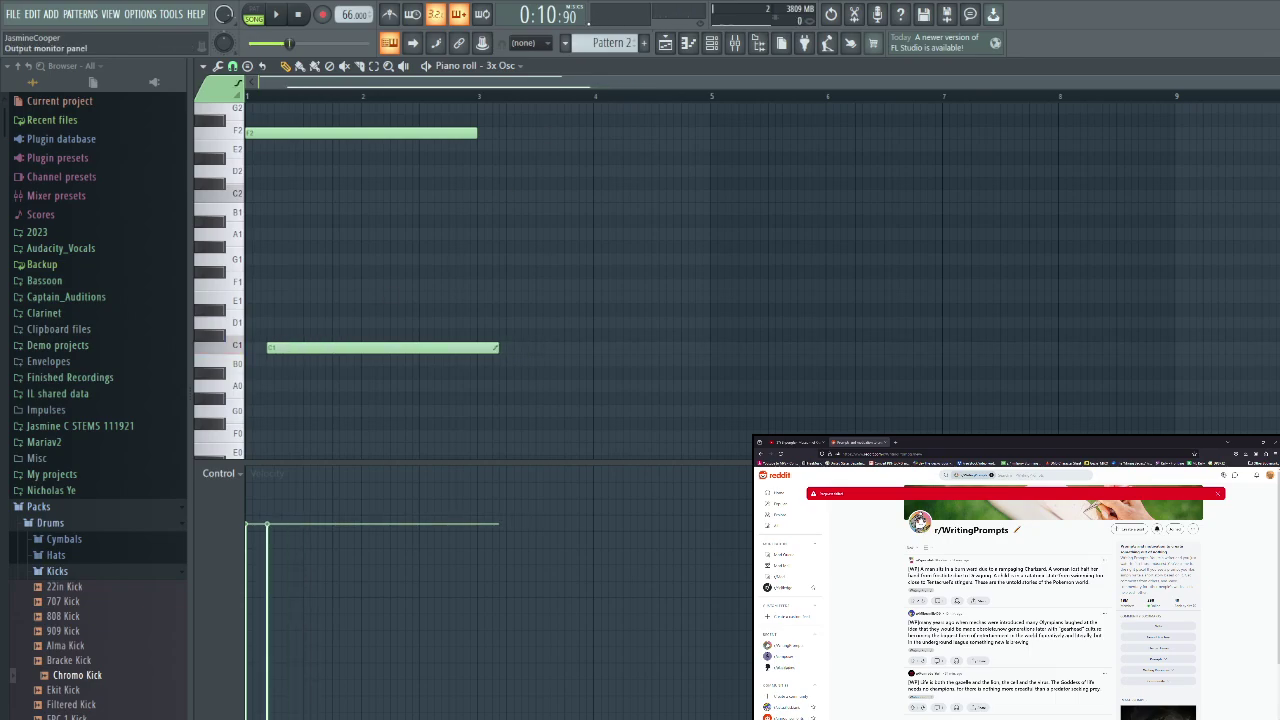
Place Pattern 2 on Track 2 at bar 5, unmute Track 1 and play both tracks together
left_click(688, 46)
left_click(372, 136)
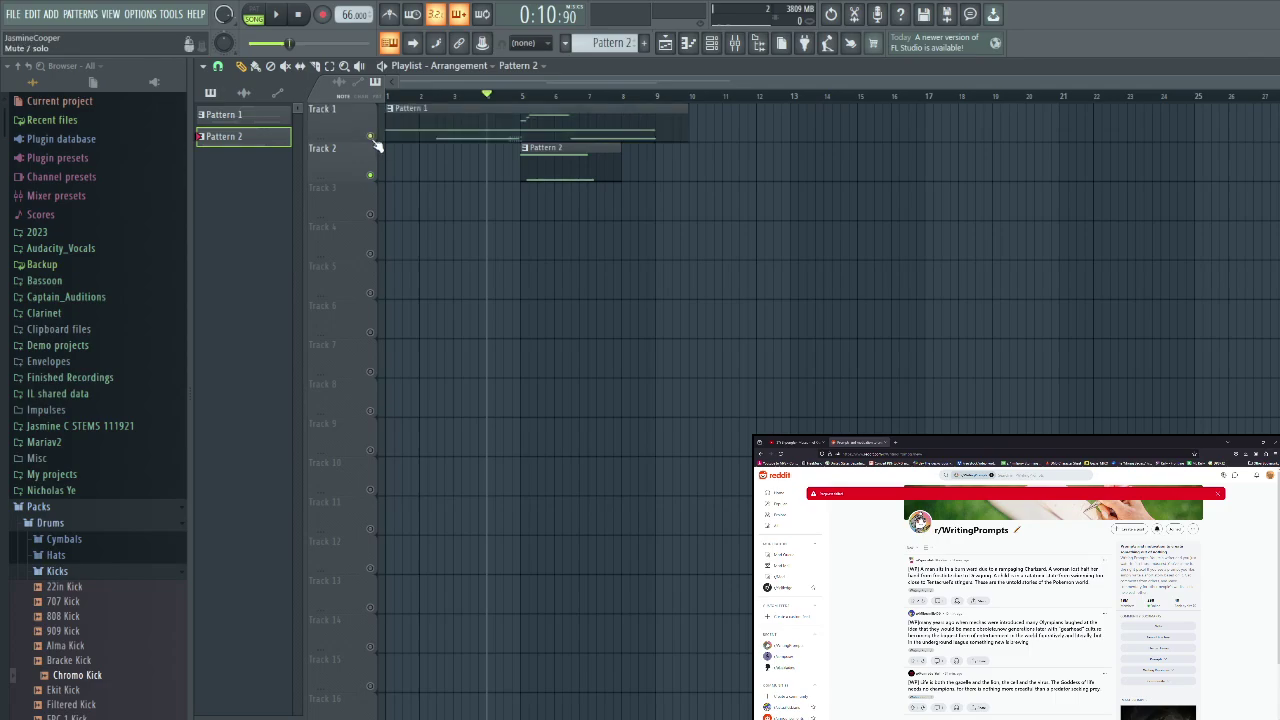
key("space")
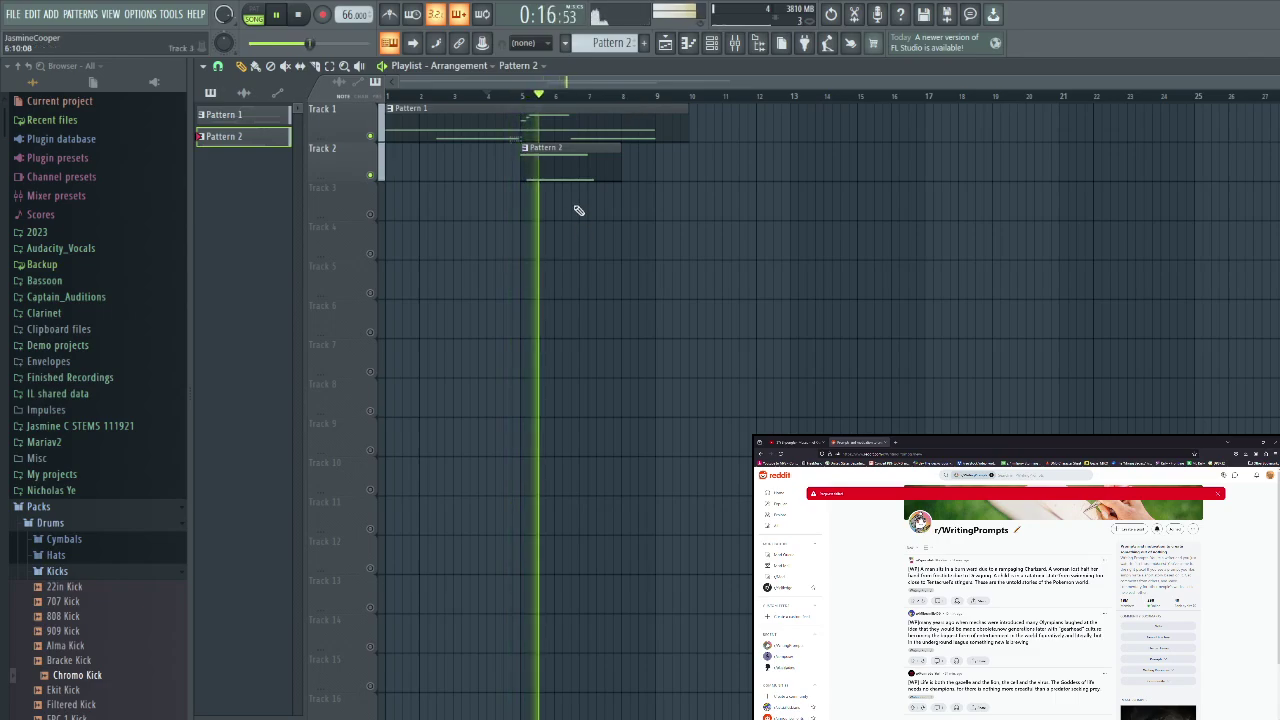
key("space")
Mute Track 1 and play Pattern 2 on its own from bar 5
left_click(370, 136)
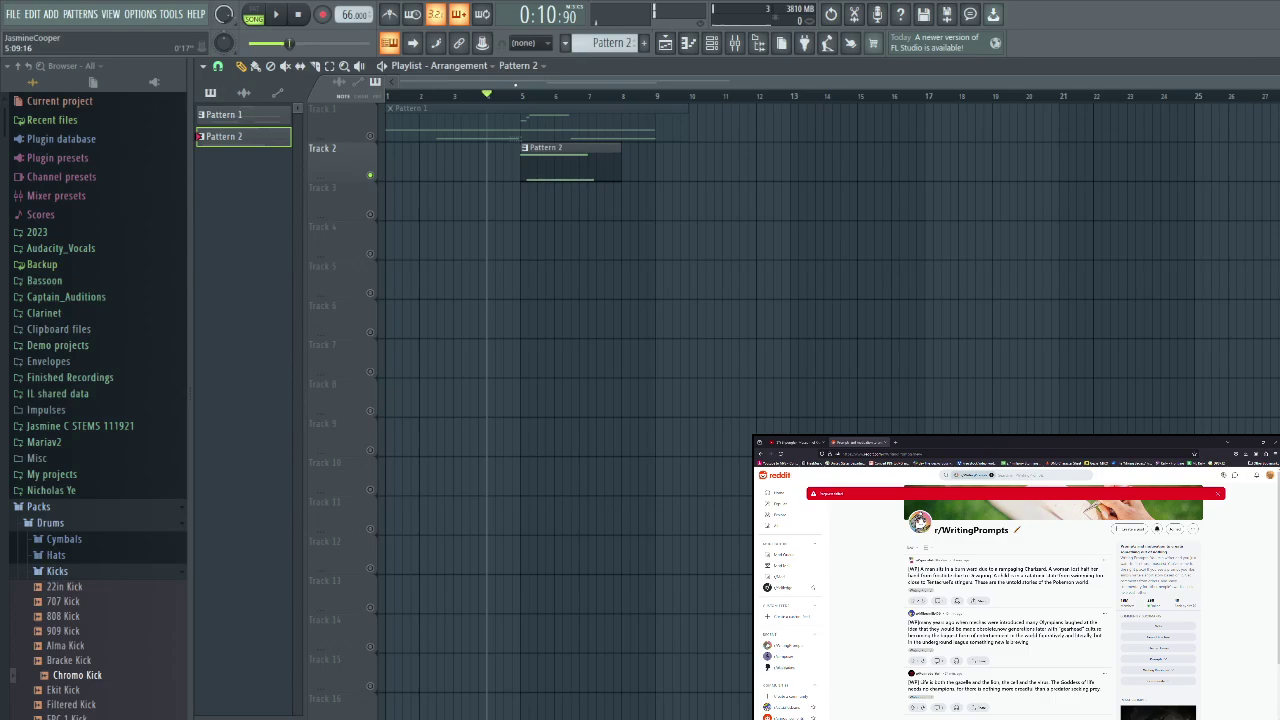
left_click(520, 95)
key("space")
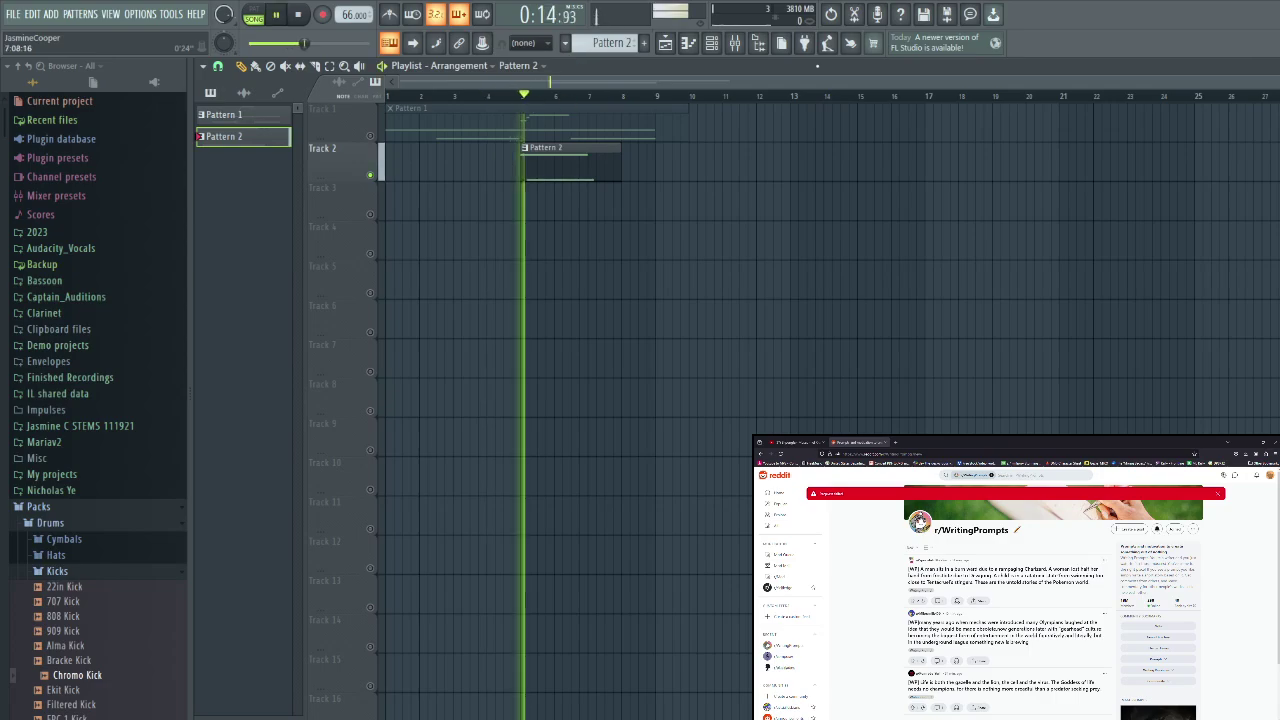
Turn the C1 note of the 3x Osc pattern into a slide note and play it back
left_click(690, 44)
key("space")
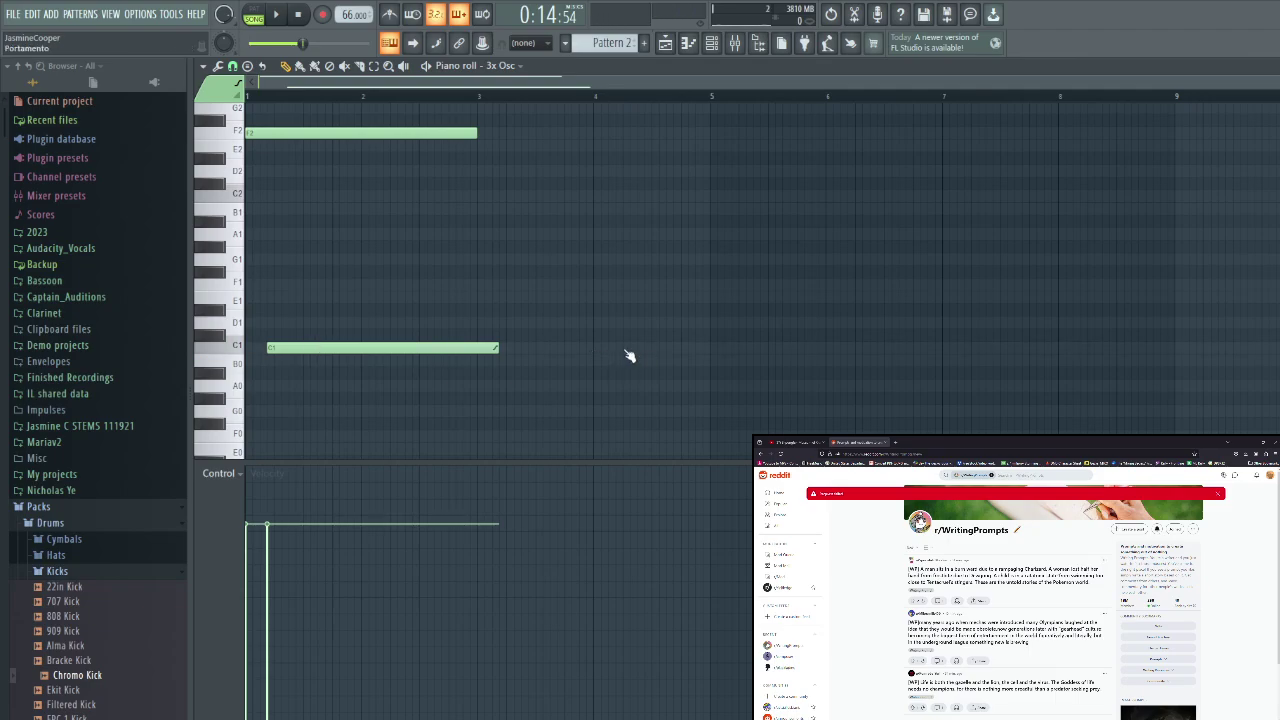
key("space")
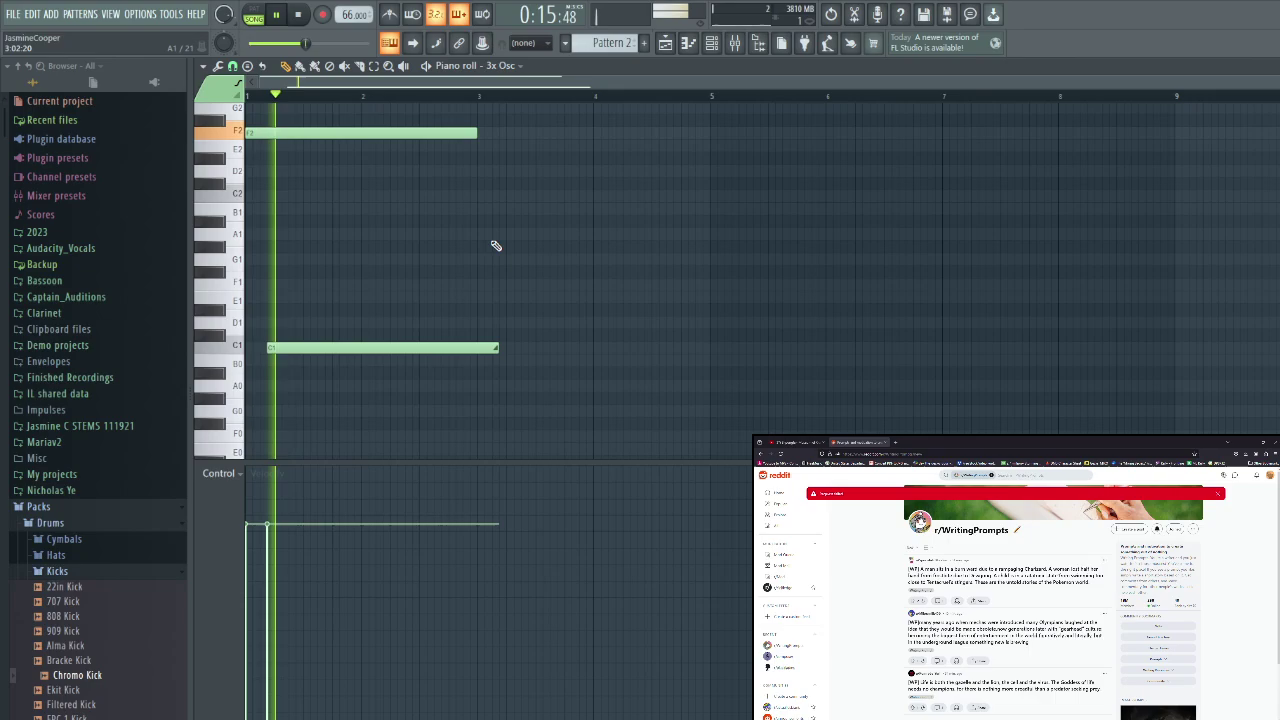
key("space")
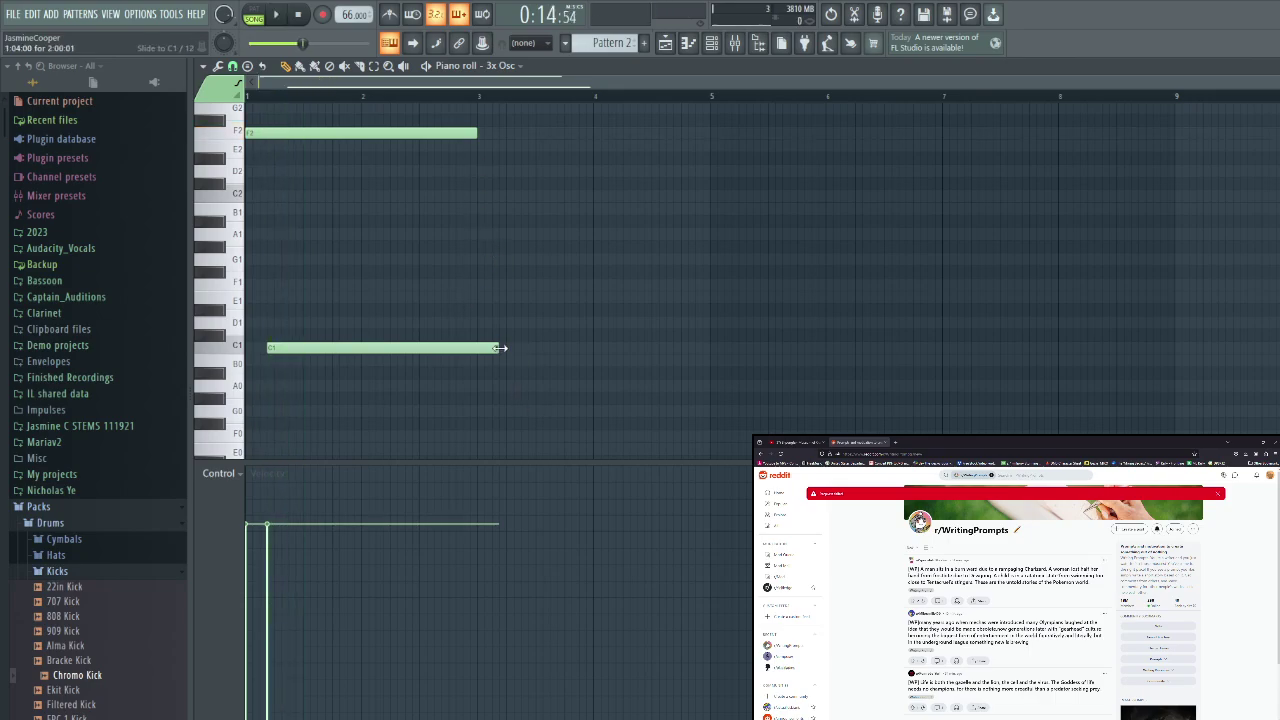
Move the C1 slide note to 1:02:00 and shorten it to about three steps, auditioning the slide after each adjustment
left_click_drag(500, 348, 285, 350)
key("space")
key("space")
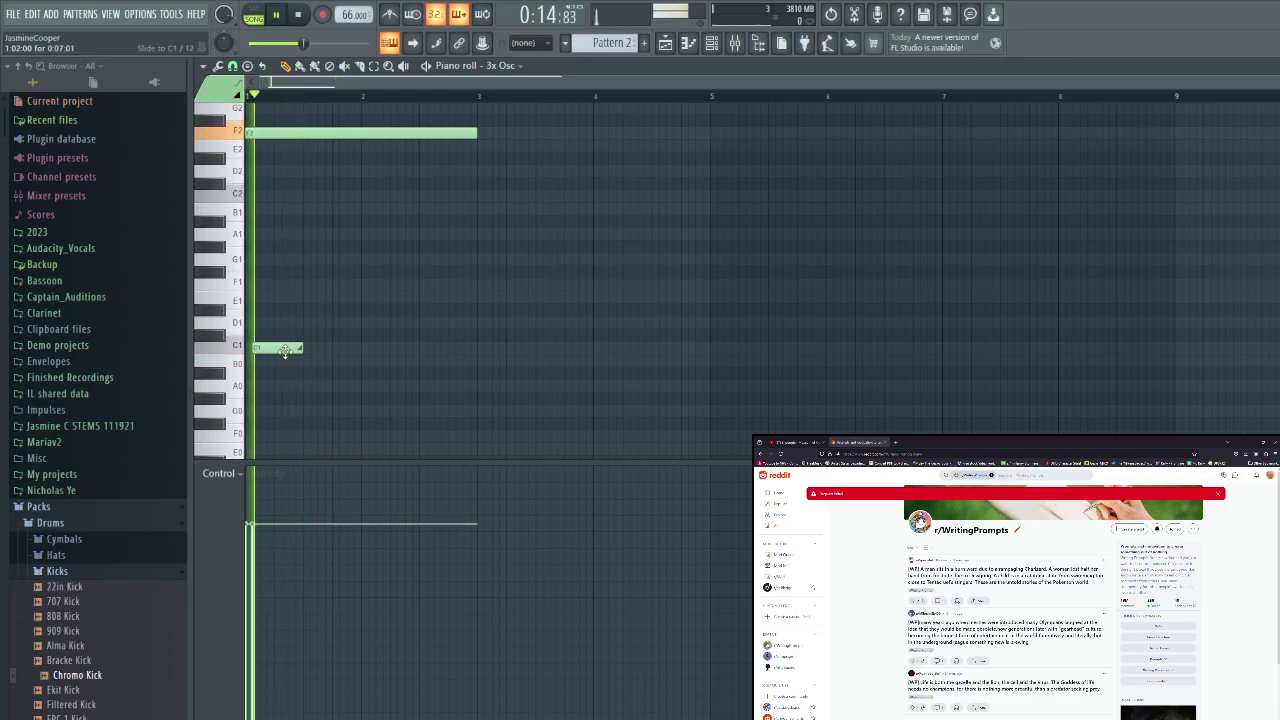
key("space")
key("space")
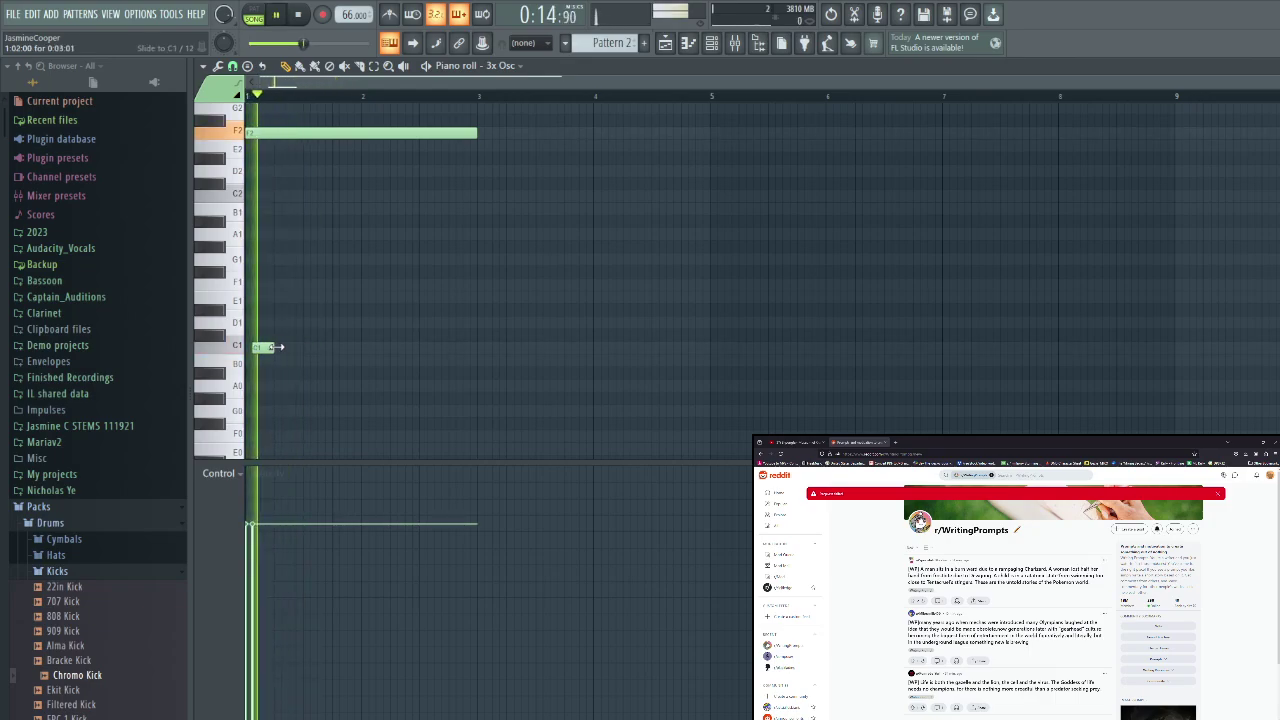
key("space")
left_click_drag(281, 347, 298, 348)
key("space")
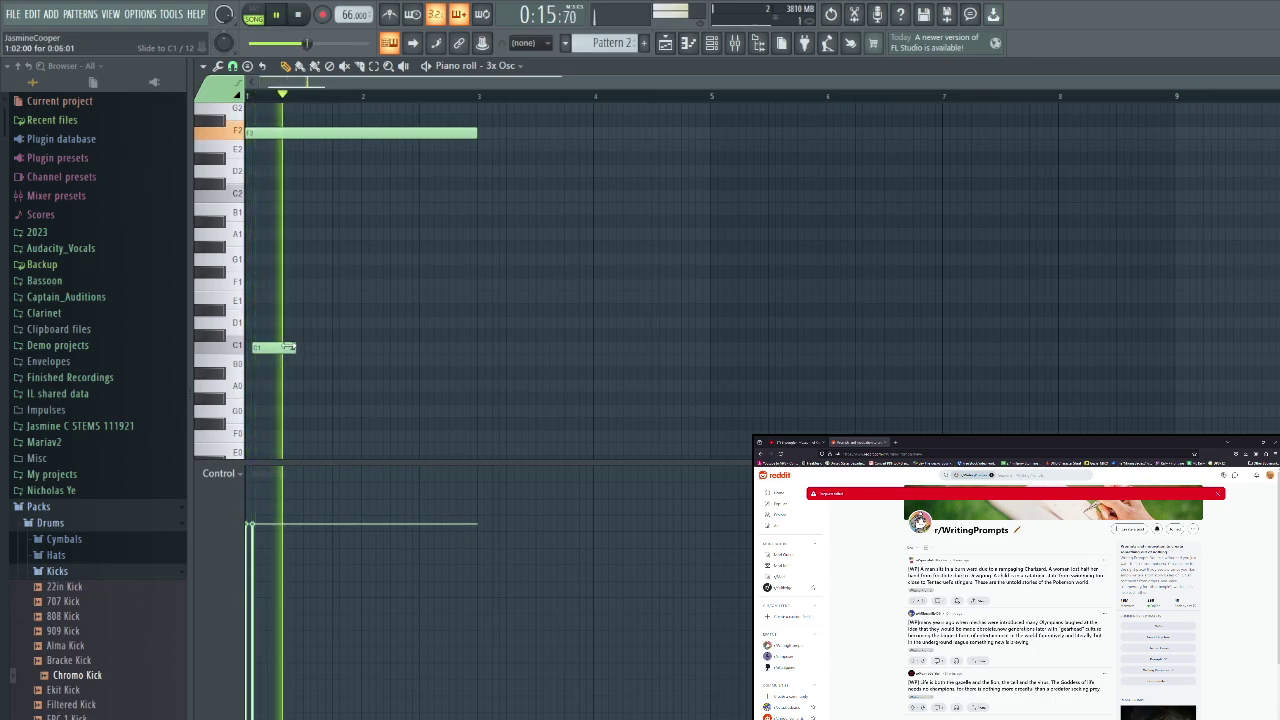
key("space")
left_click_drag(282, 347, 273, 347)
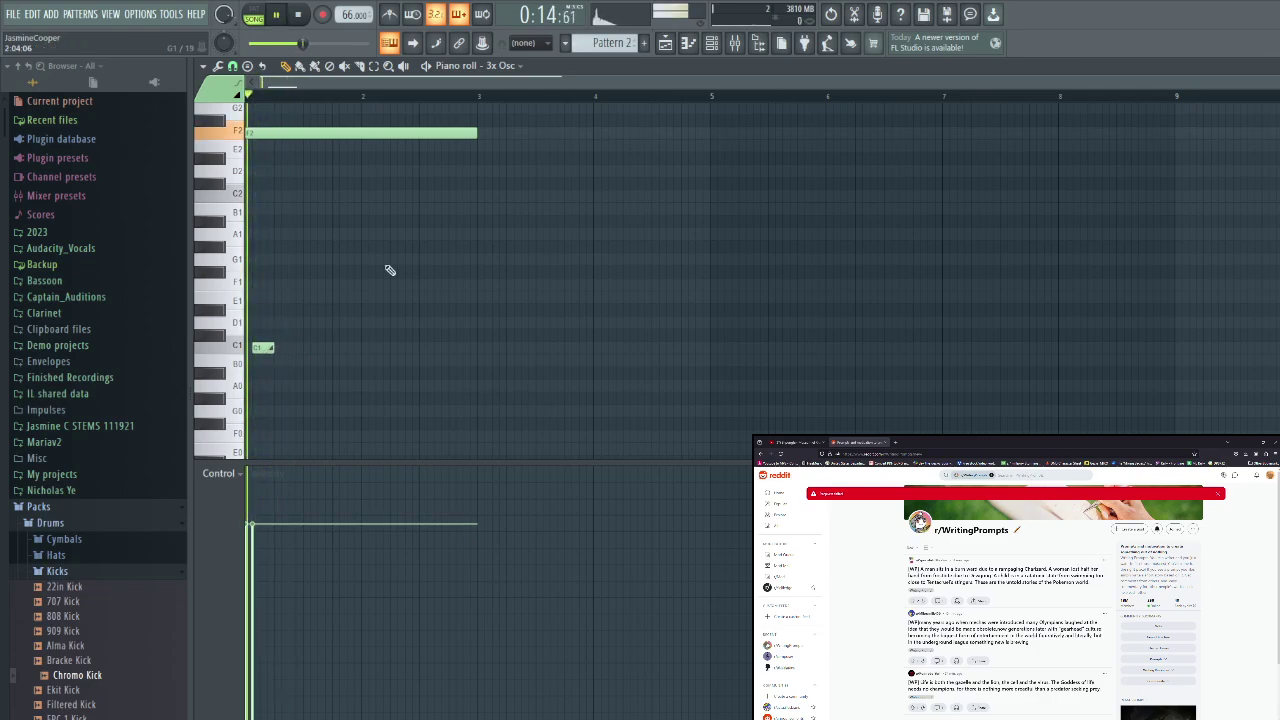
key("space")
key("space")
Shorten the F2 note so it ends together with the C1 slide note, and play the result
left_click_drag(477, 143, 268, 150)
key("space")
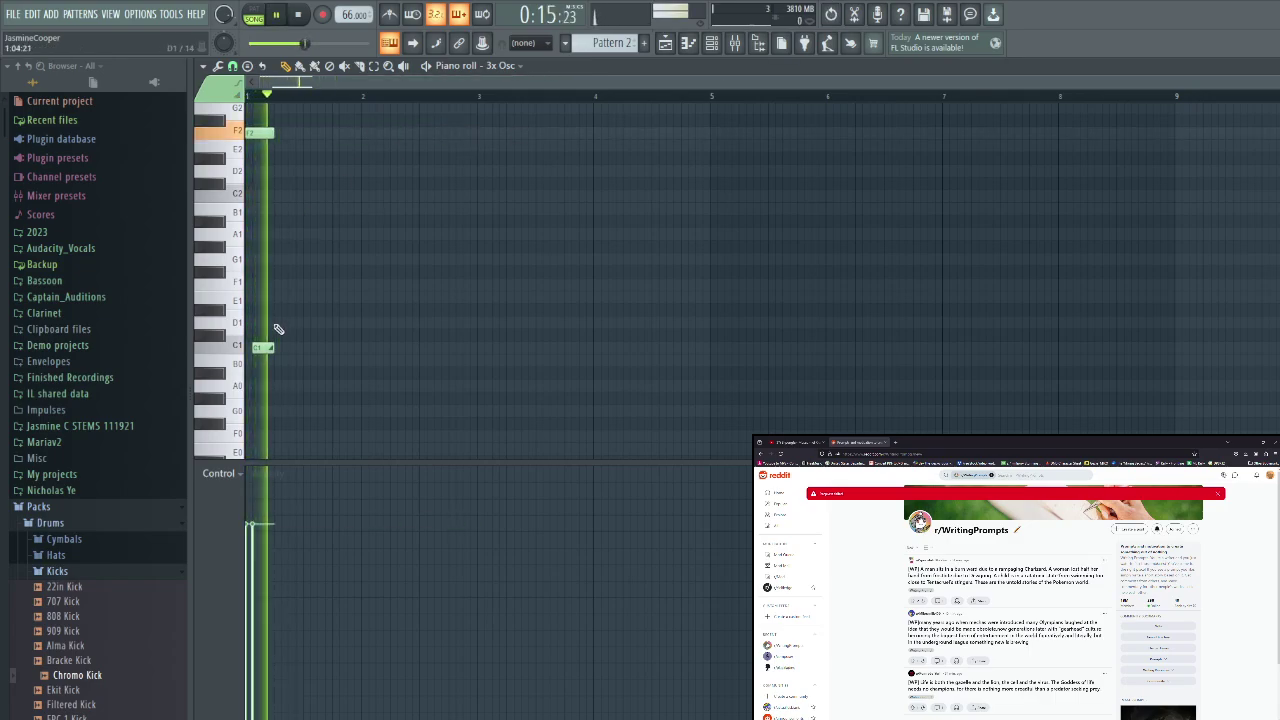
key("space")
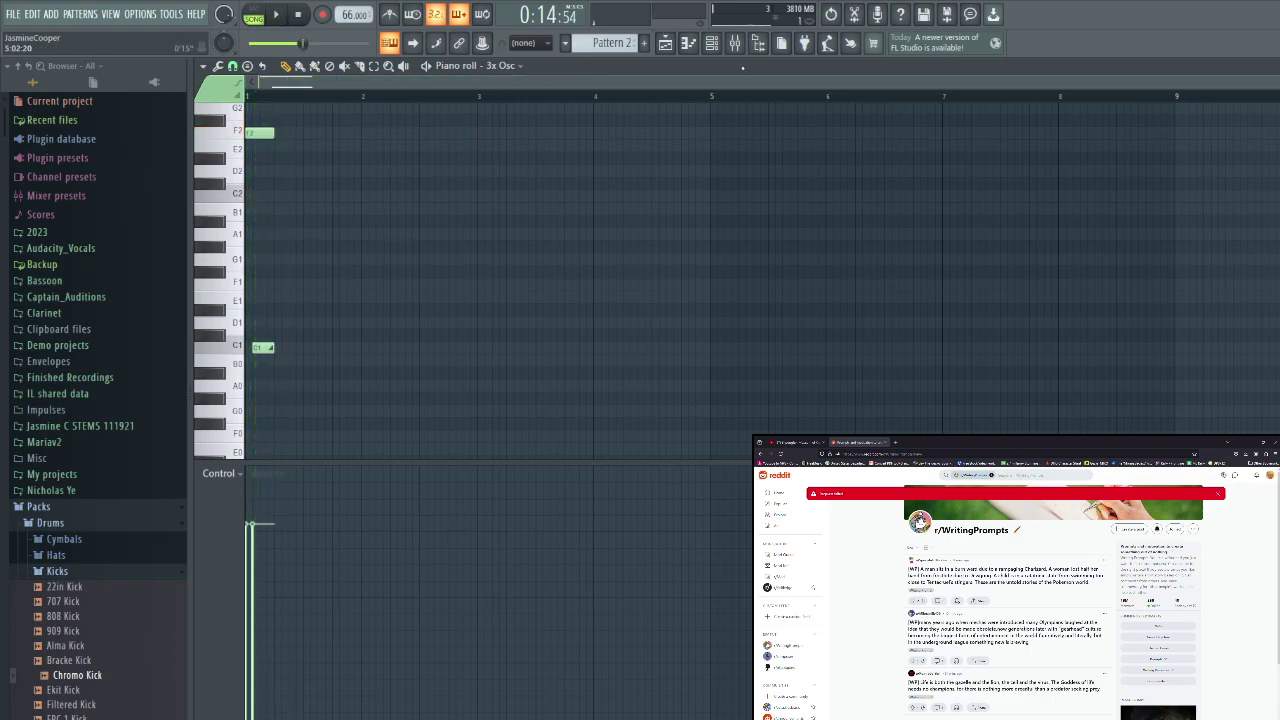
Unmute Track 1 in the playlist and play the arrangement from shortly before the Pattern 2 clip at bar 5
left_click(665, 44)
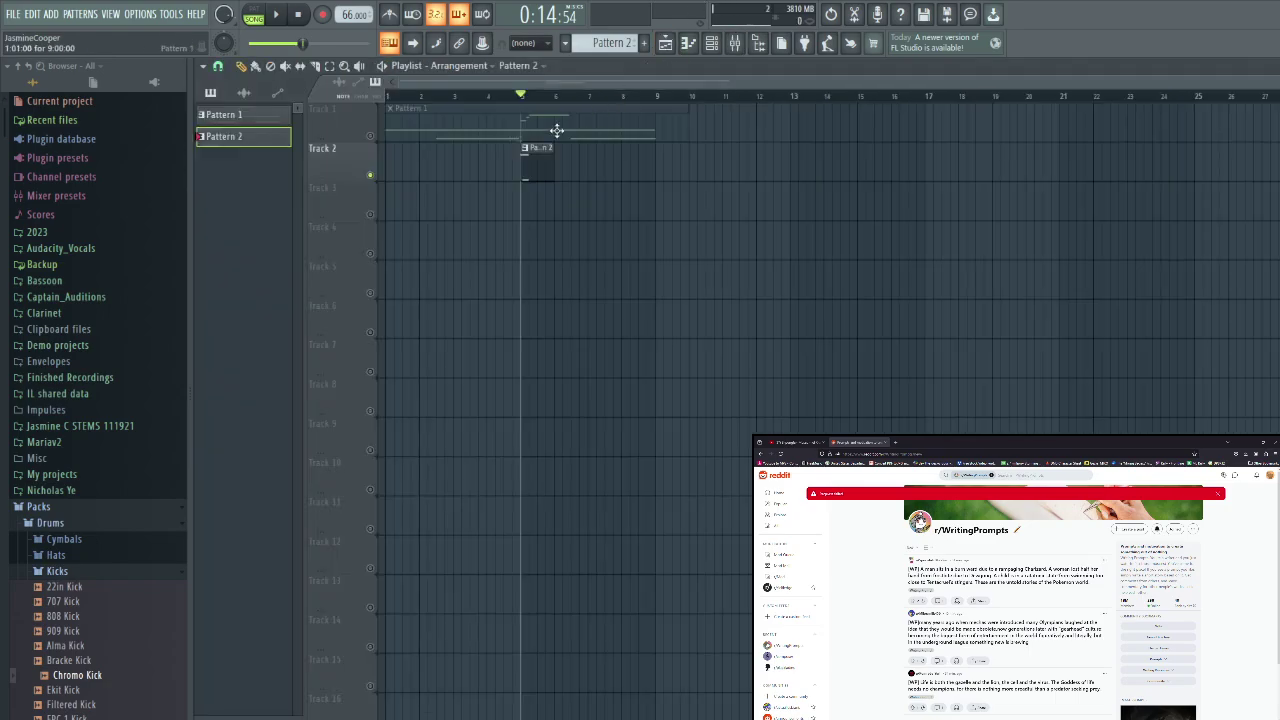
left_click(370, 136)
left_click(504, 97)
key("space")
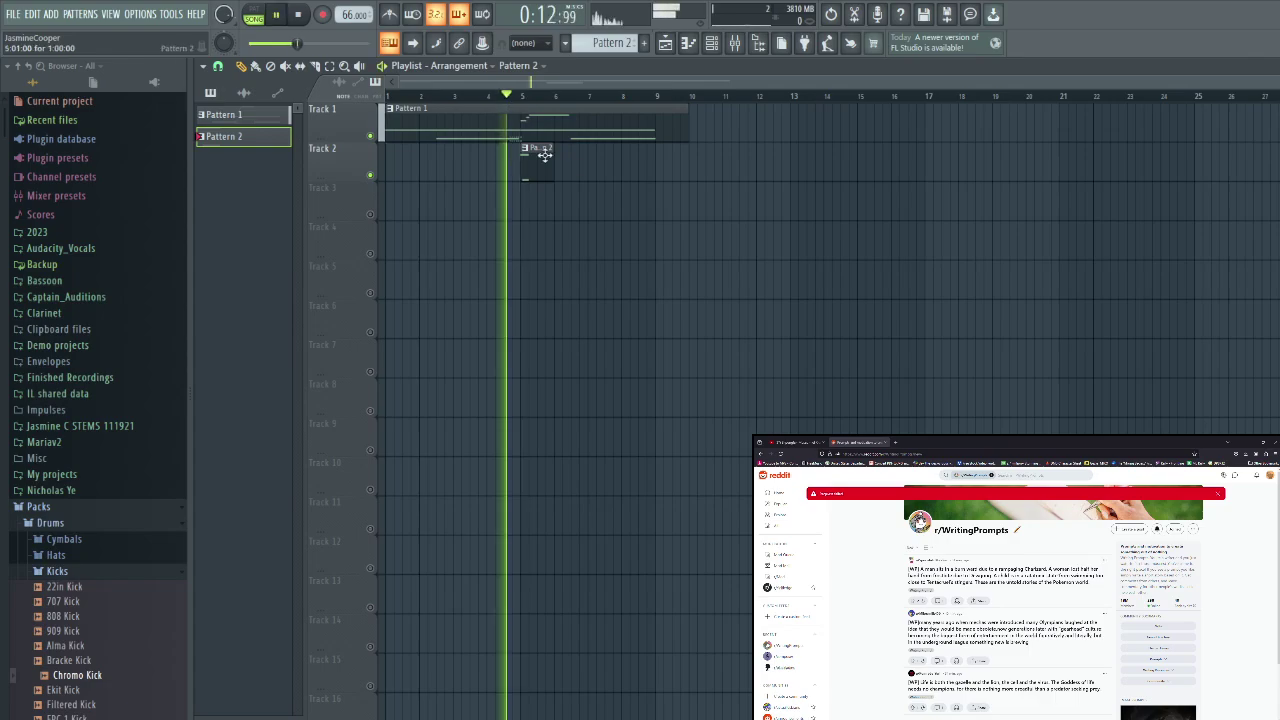
left_click(712, 43)
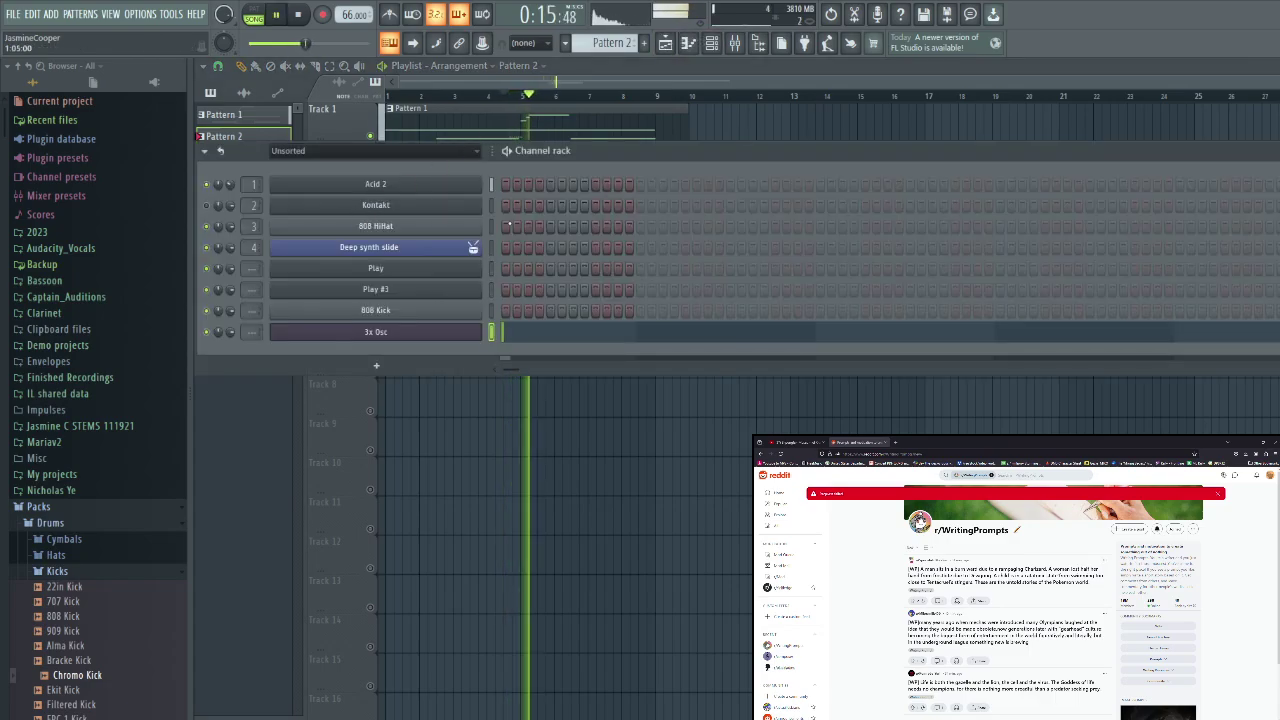
key("F6")
key("space")
Play the arrangement from the beginning while watching the activity of the channels in the channel rack
left_click_drag(462, 97, 57, 94)
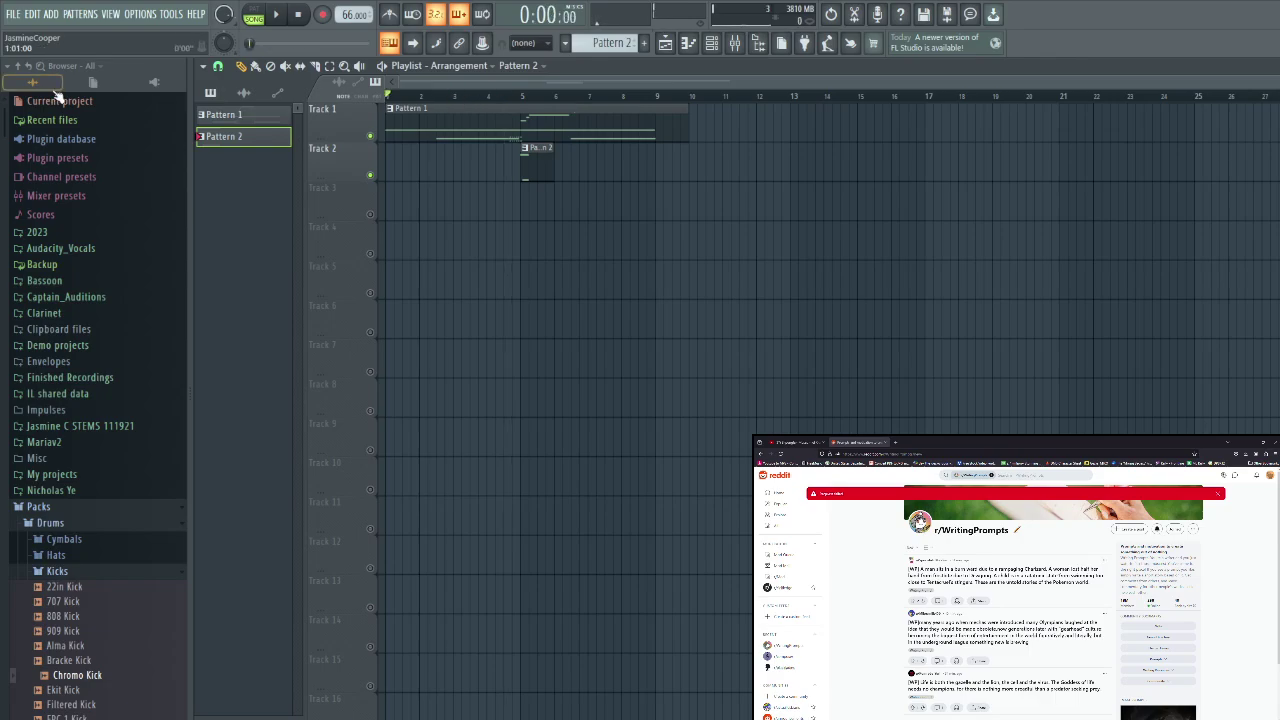
key("space")
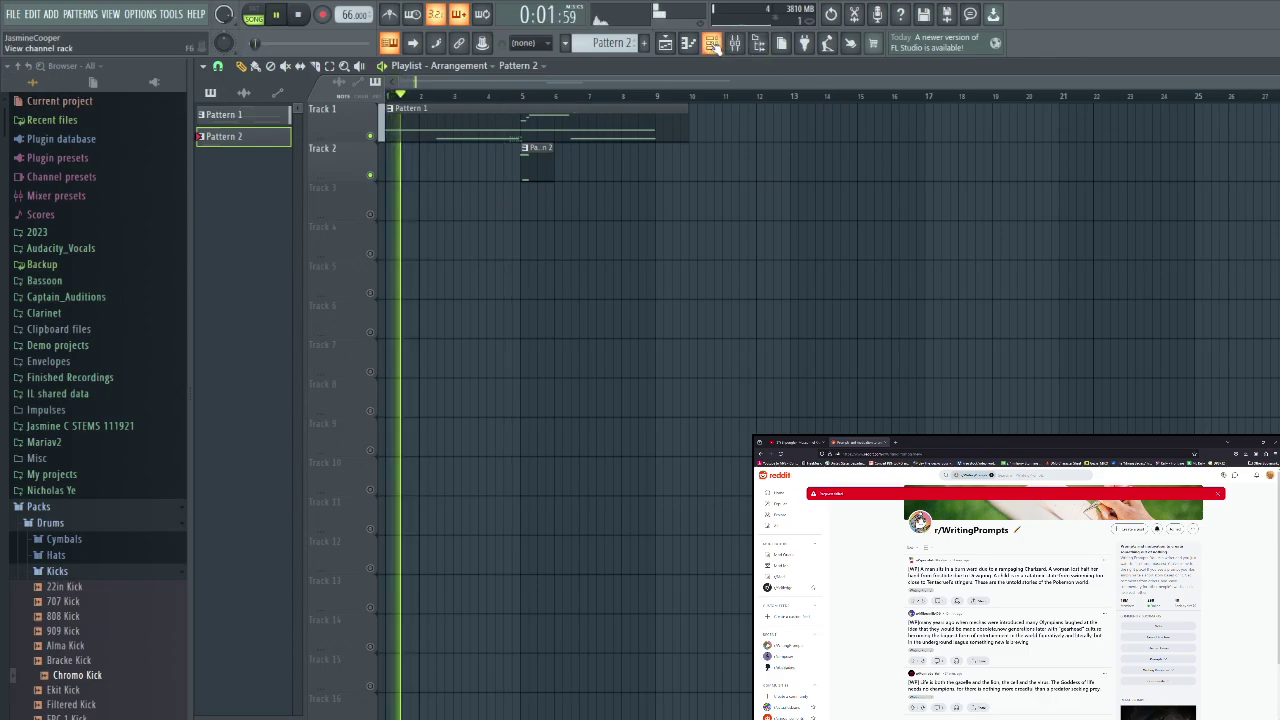
key("F6")
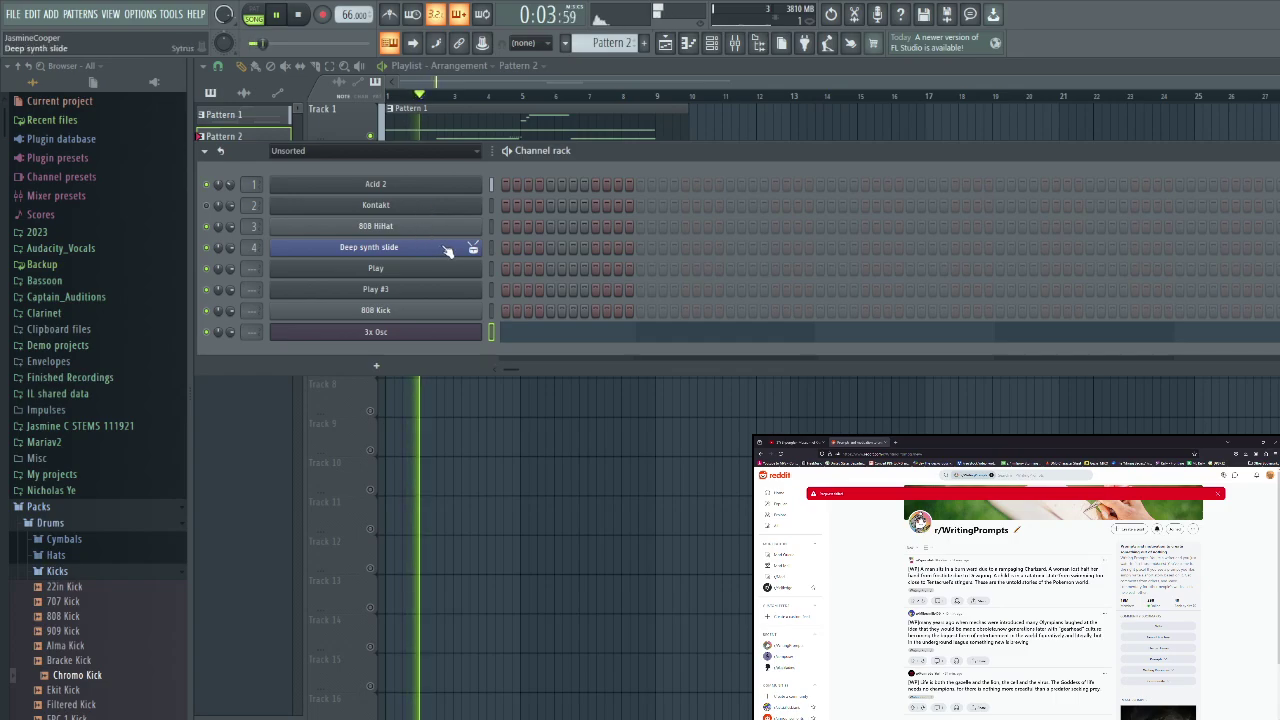
key("space")
key("space")
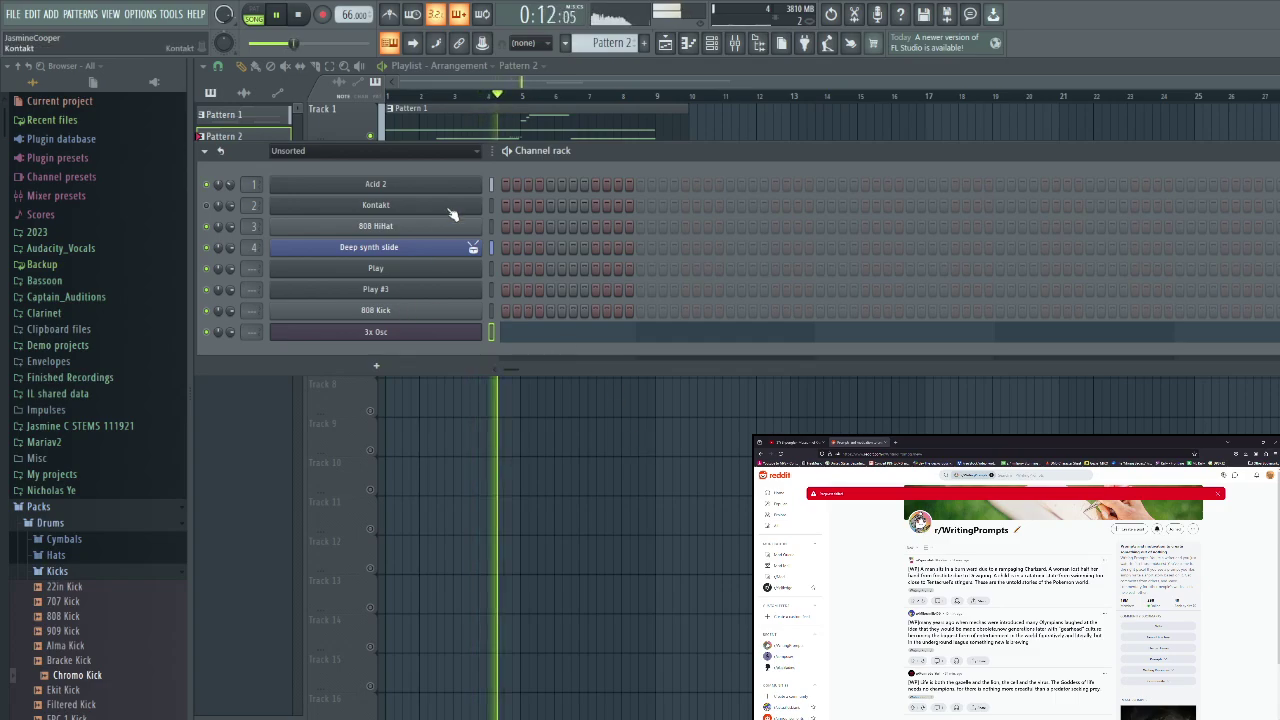
key("space")
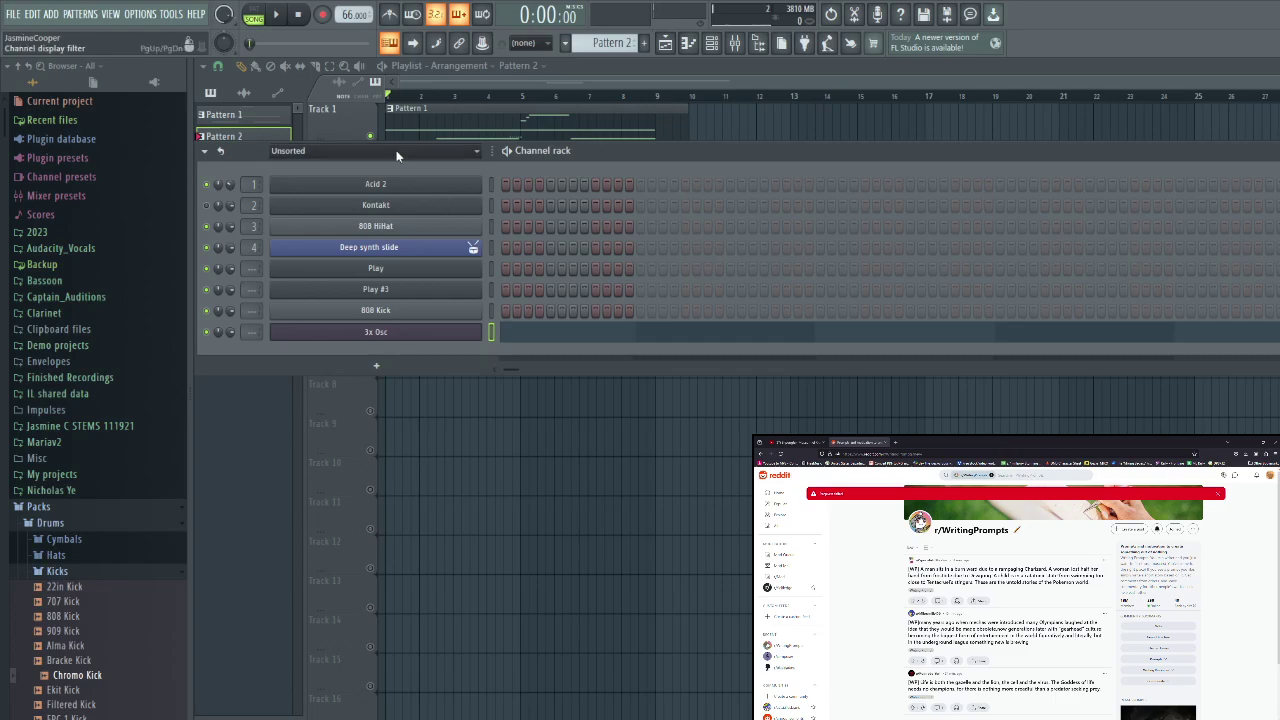
Play from about halfway through bar 2 and open the Deep synth slide channel's Sytrus settings
left_click(434, 96)
key("space")
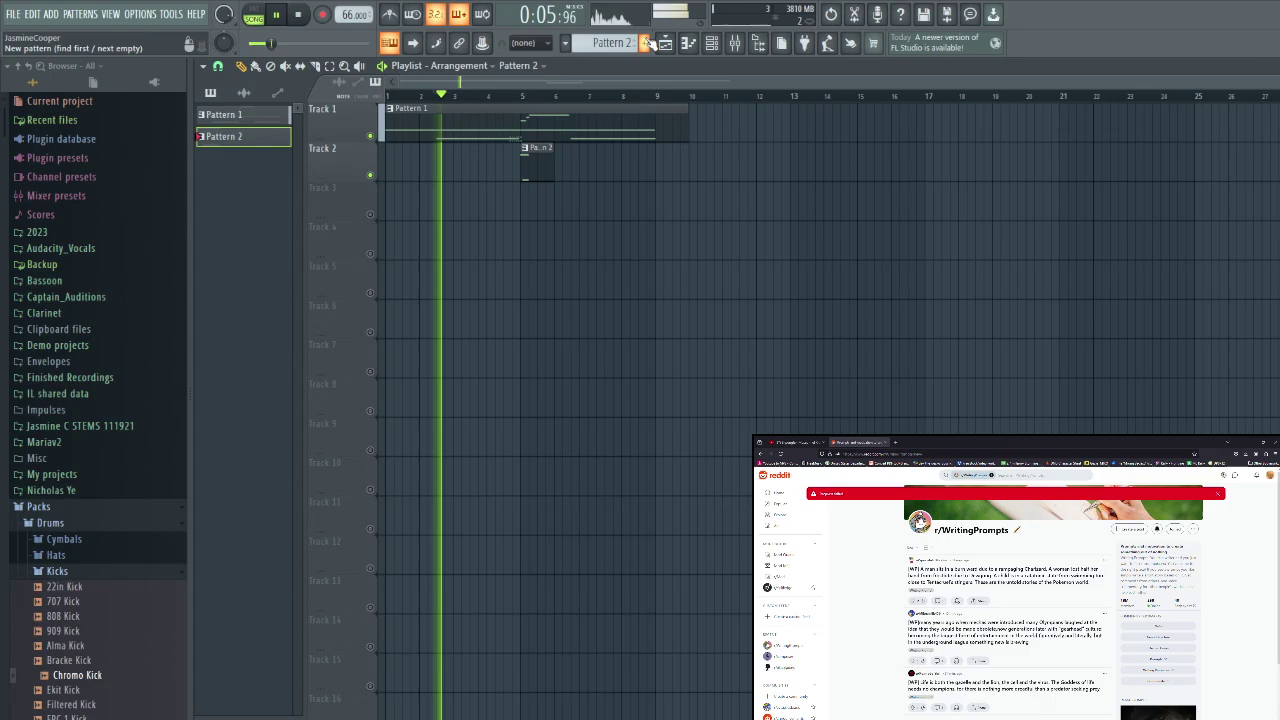
left_click(712, 43)
left_click(340, 247)
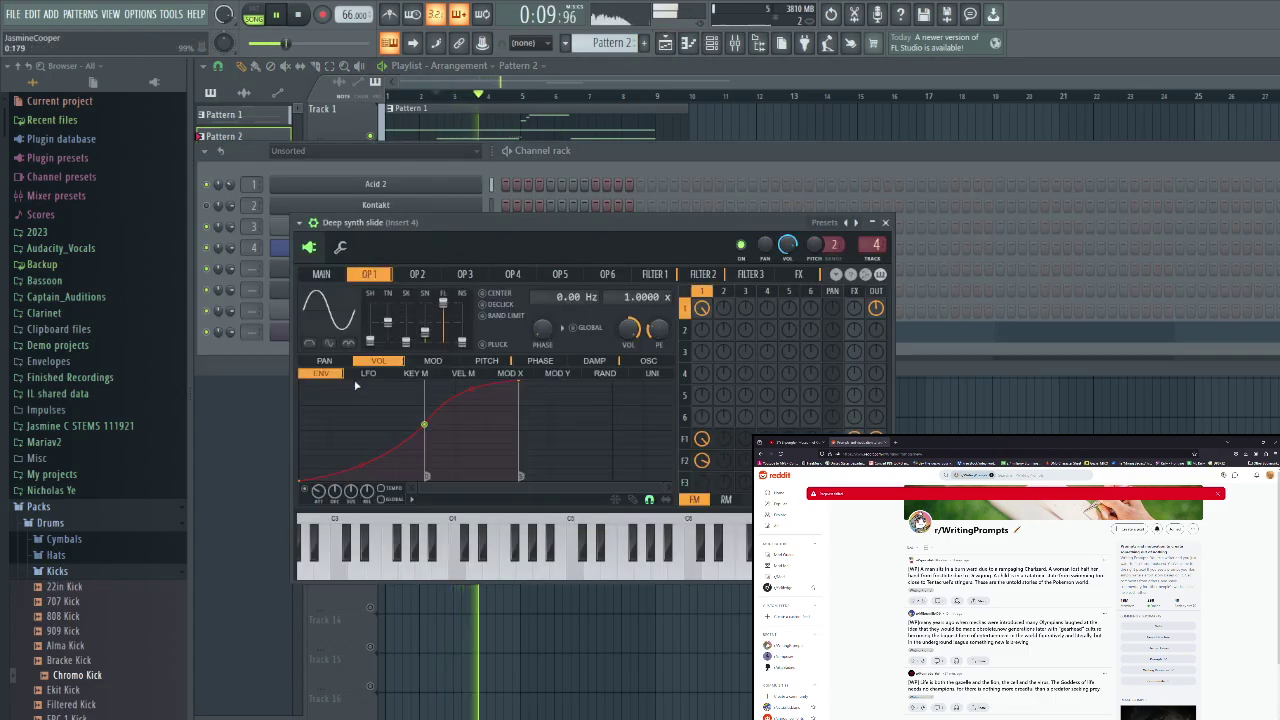
Add an end point at zero to the OP 1 volume envelope and bend its falling segment into a steep concave decay
key("space")
right_click(633, 393)
left_click_drag(633, 393, 620, 505)
key("space")
left_click_drag(466, 404, 467, 442)
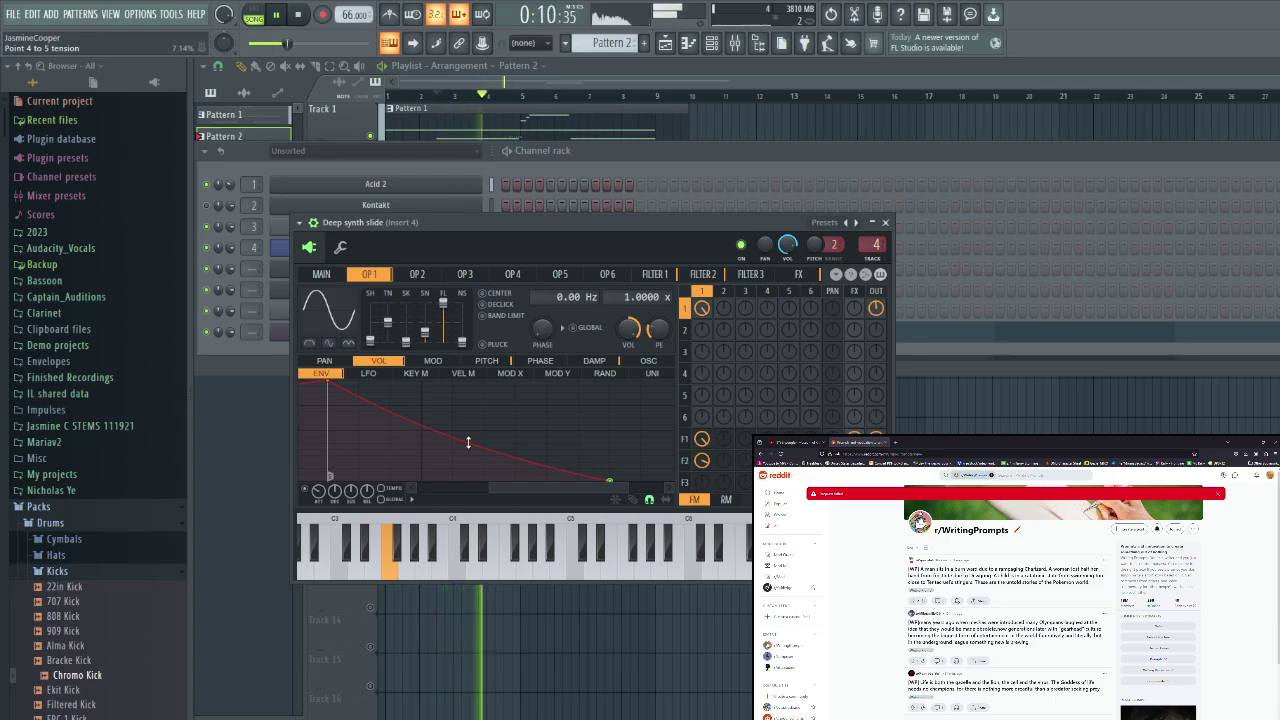
left_click_drag(467, 442, 468, 466)
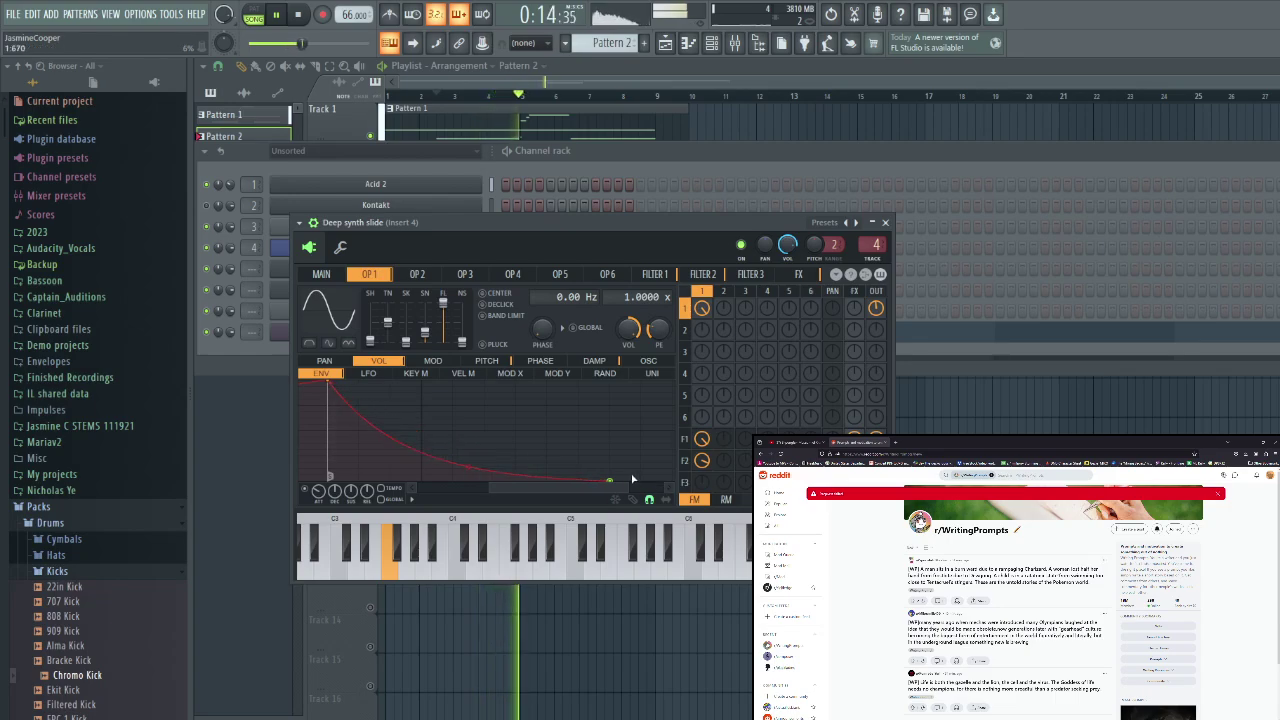
Stop playback and play the arrangement from the beginning through the start of the Pattern 2 clip at bar 5
left_click(623, 156)
key("space")
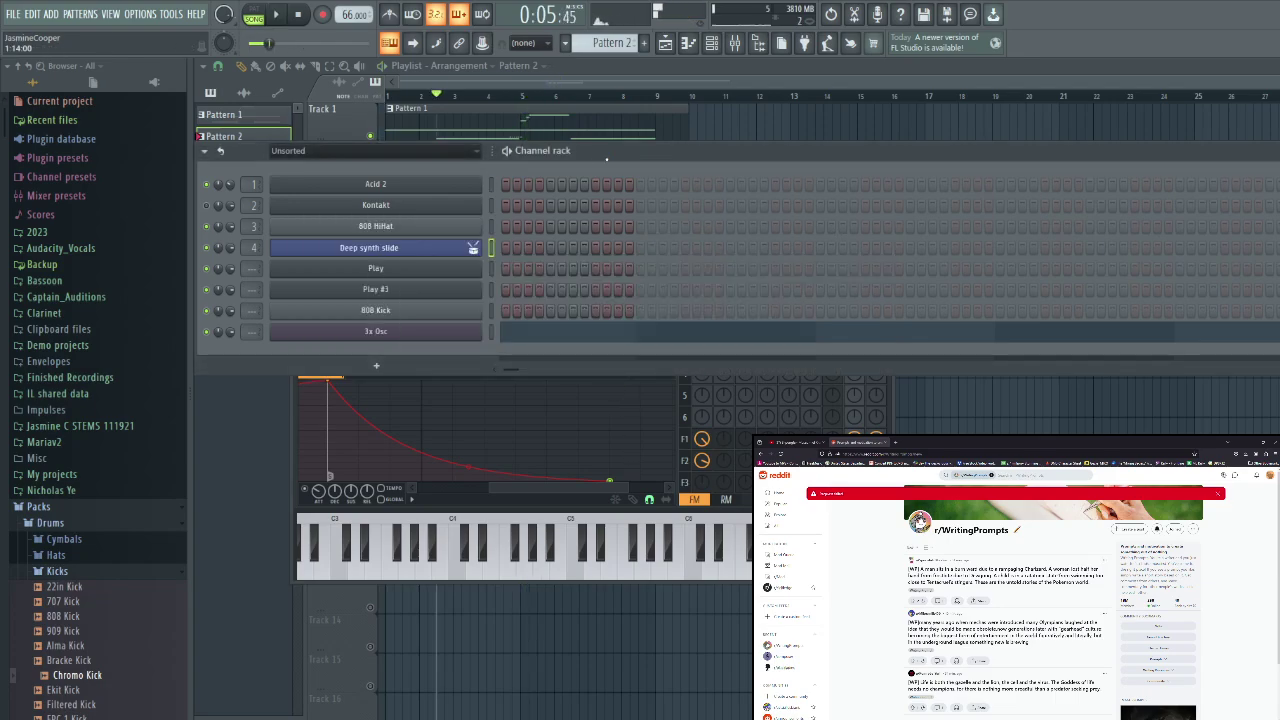
left_click(520, 96)
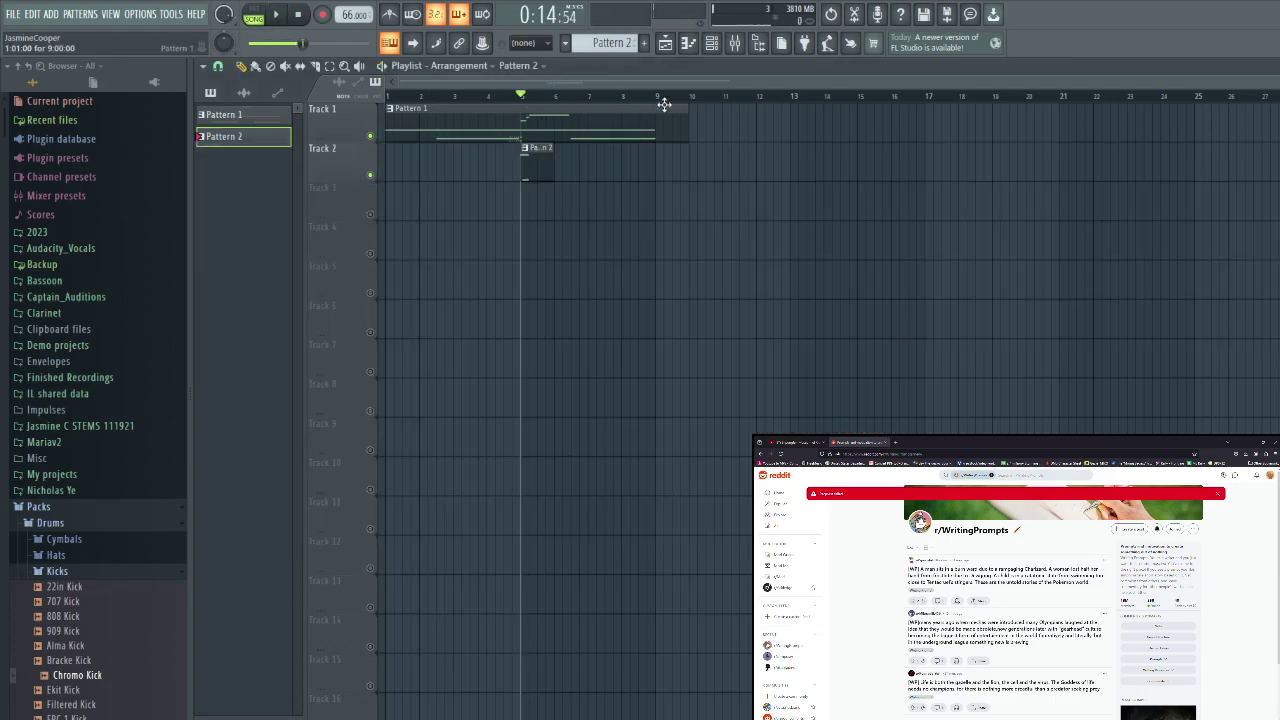
left_click(732, 43)
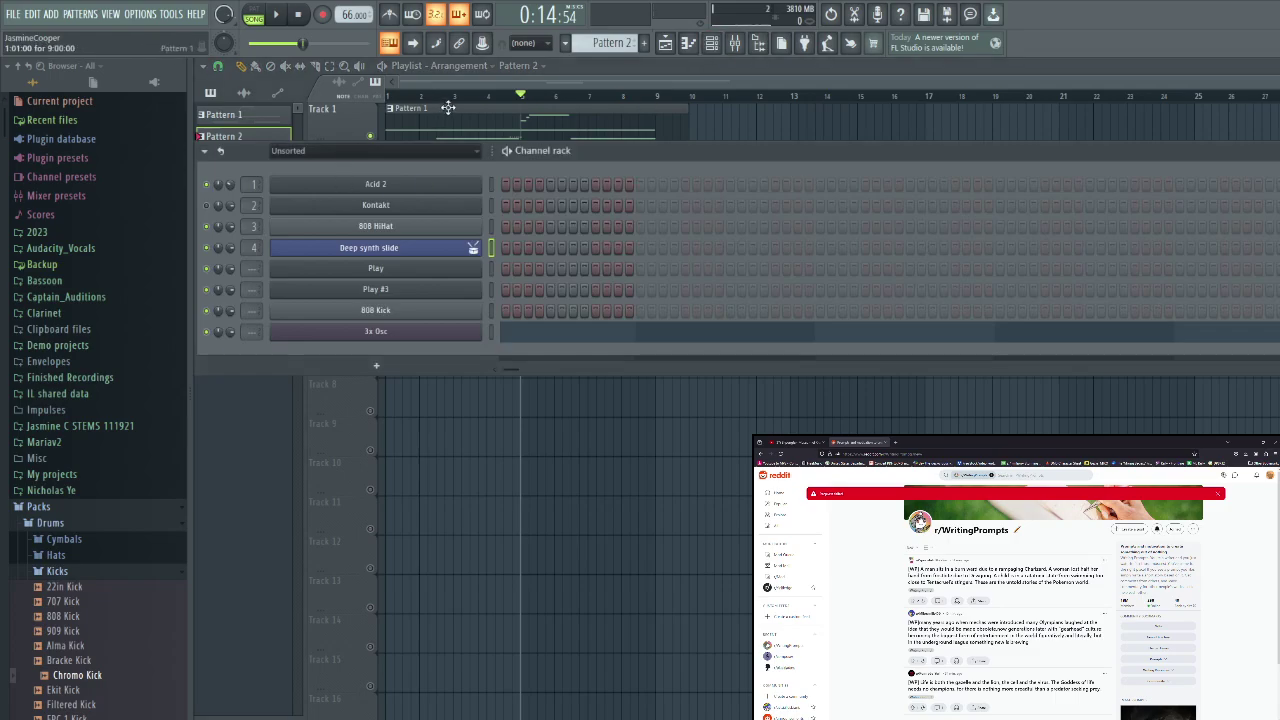
left_click(388, 96)
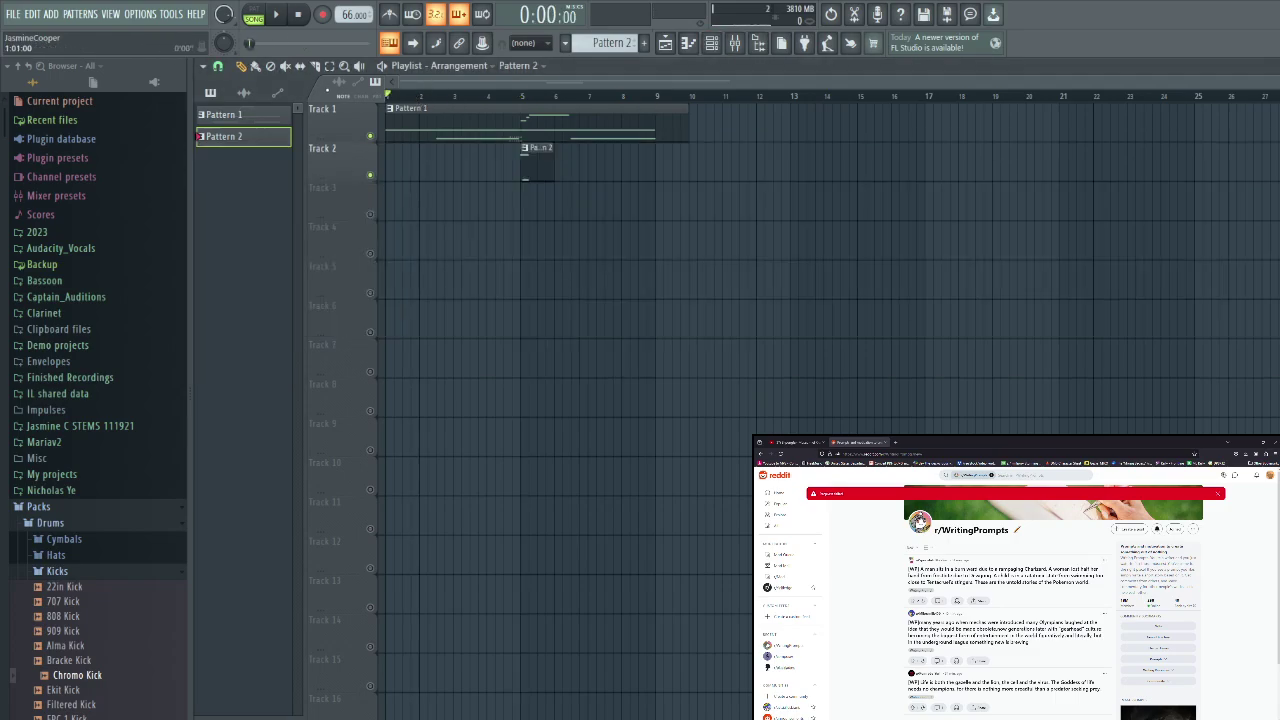
key("space")
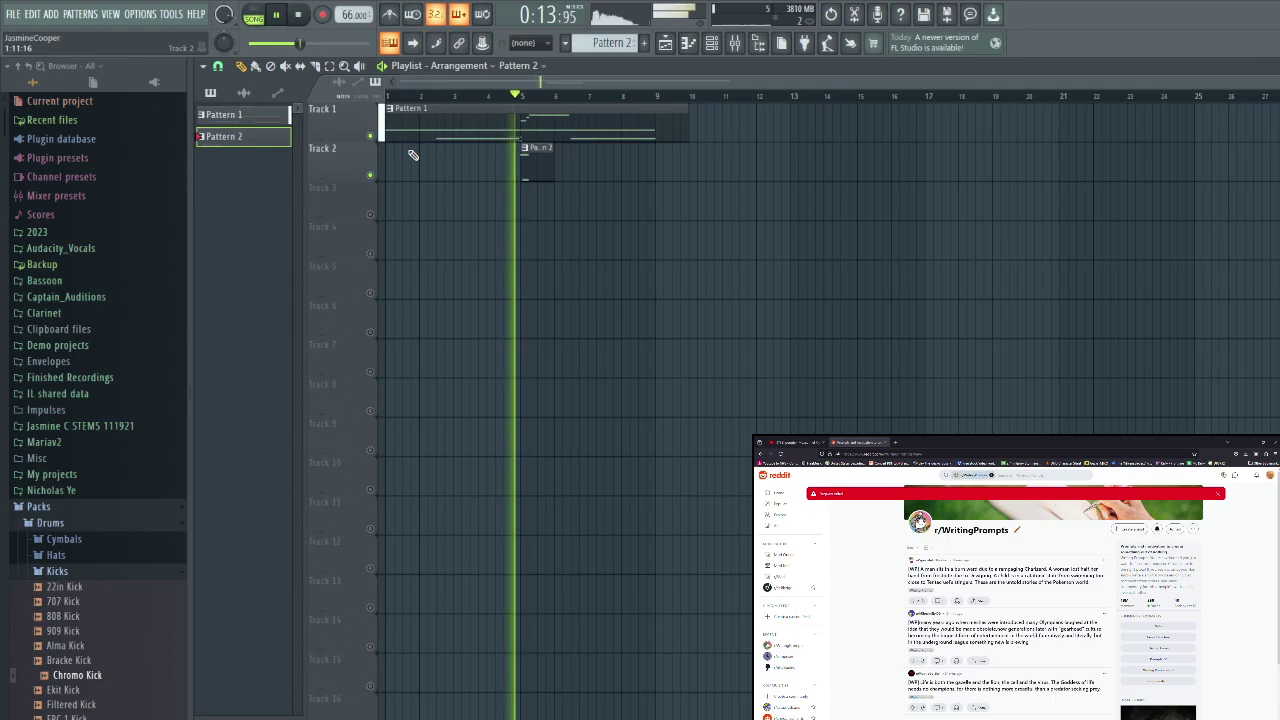
key("space")
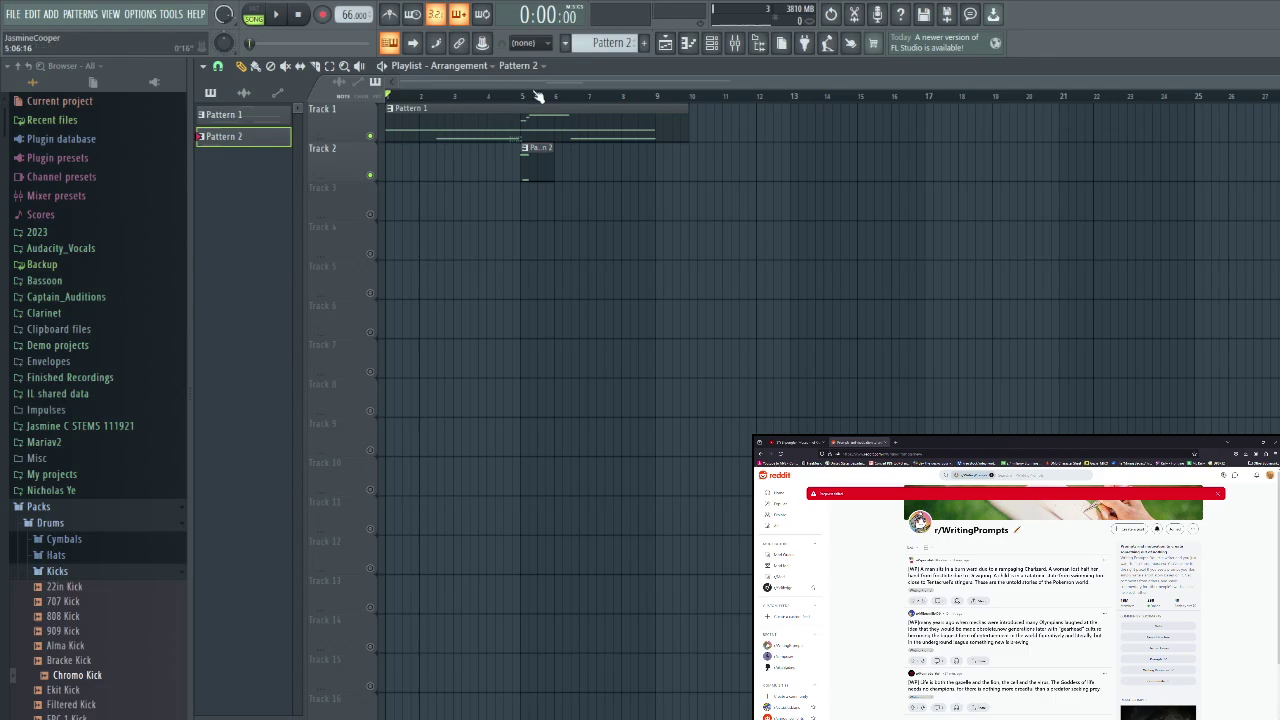
Audition the transition by moving the playback position between midway through bar 2 and the start of bar 5
left_click_drag(531, 94, 520, 94)
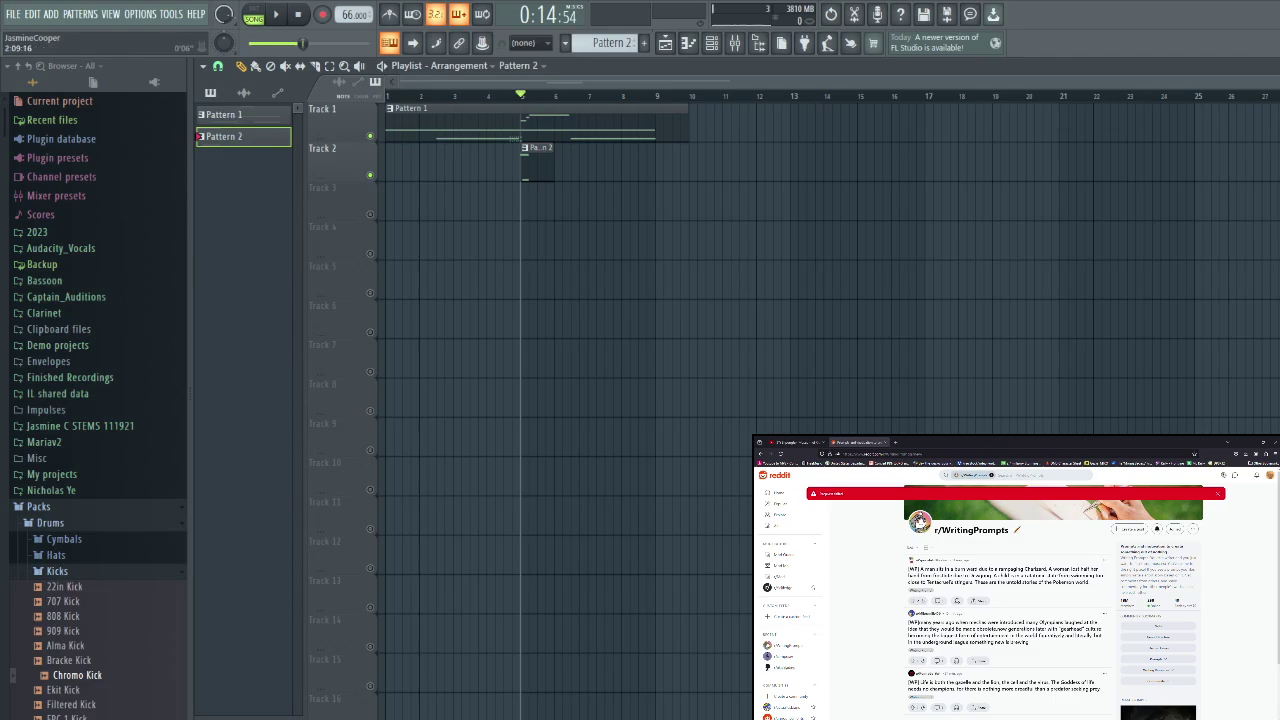
left_click(437, 95)
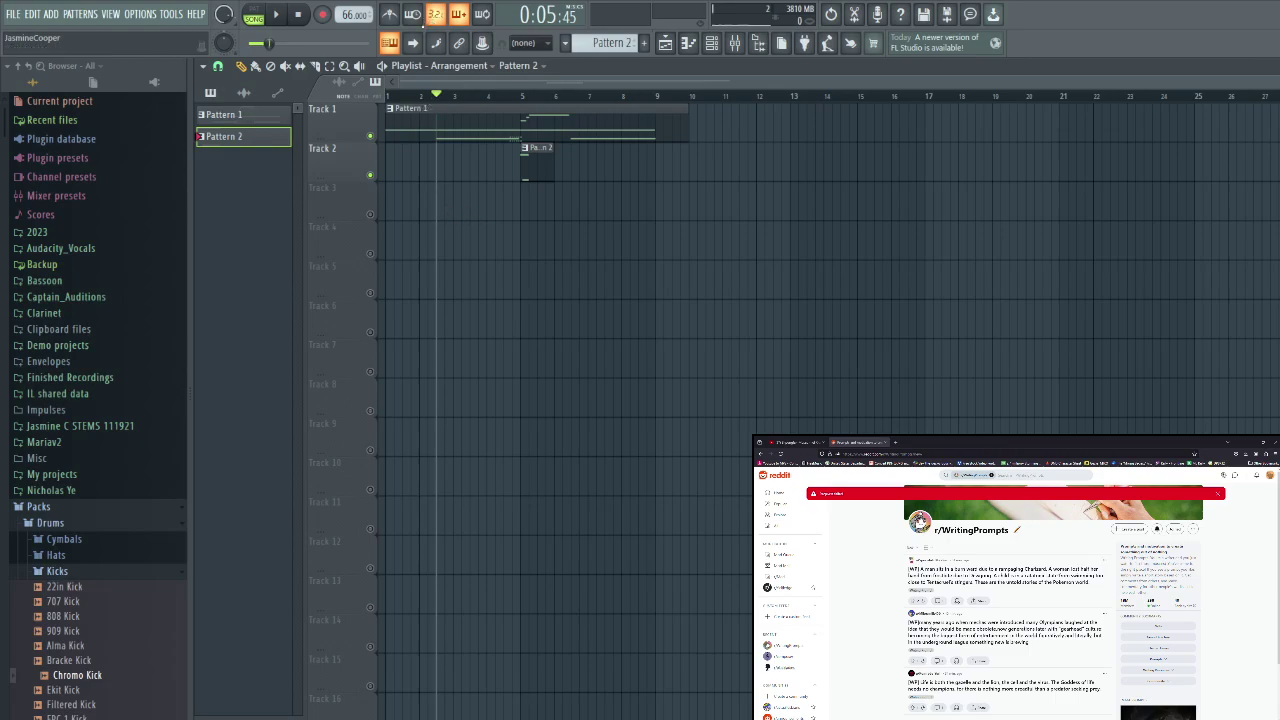
left_click(518, 97)
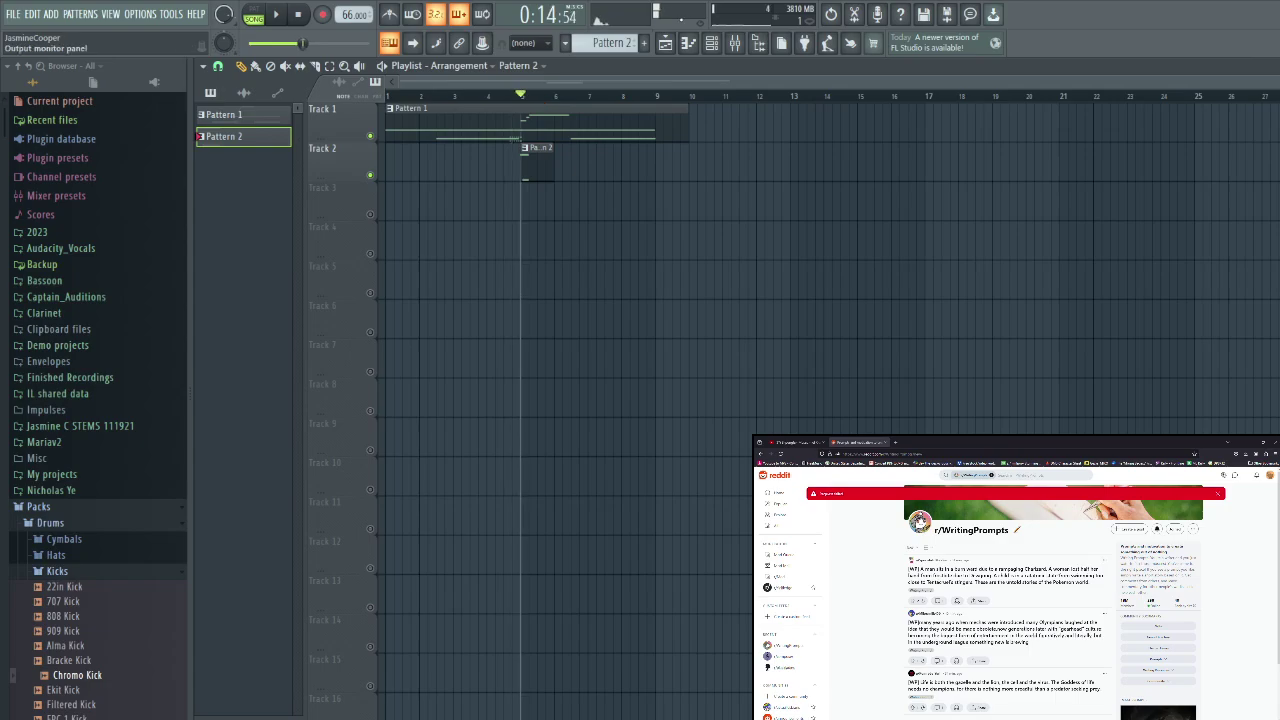
Open Pattern 1 from its playlist clip, show its channels in the channel rack and select the Kontakt channel
left_click(712, 42)
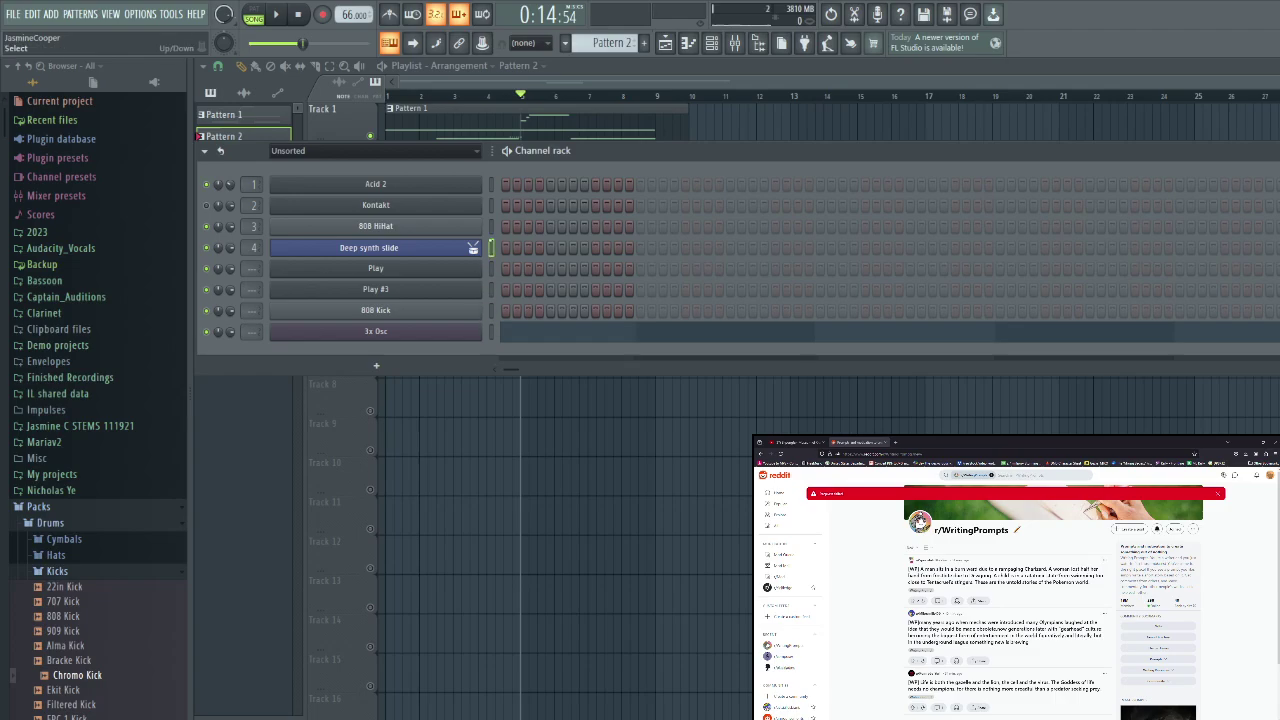
left_click(491, 205)
left_click(549, 109)
double_click(552, 111)
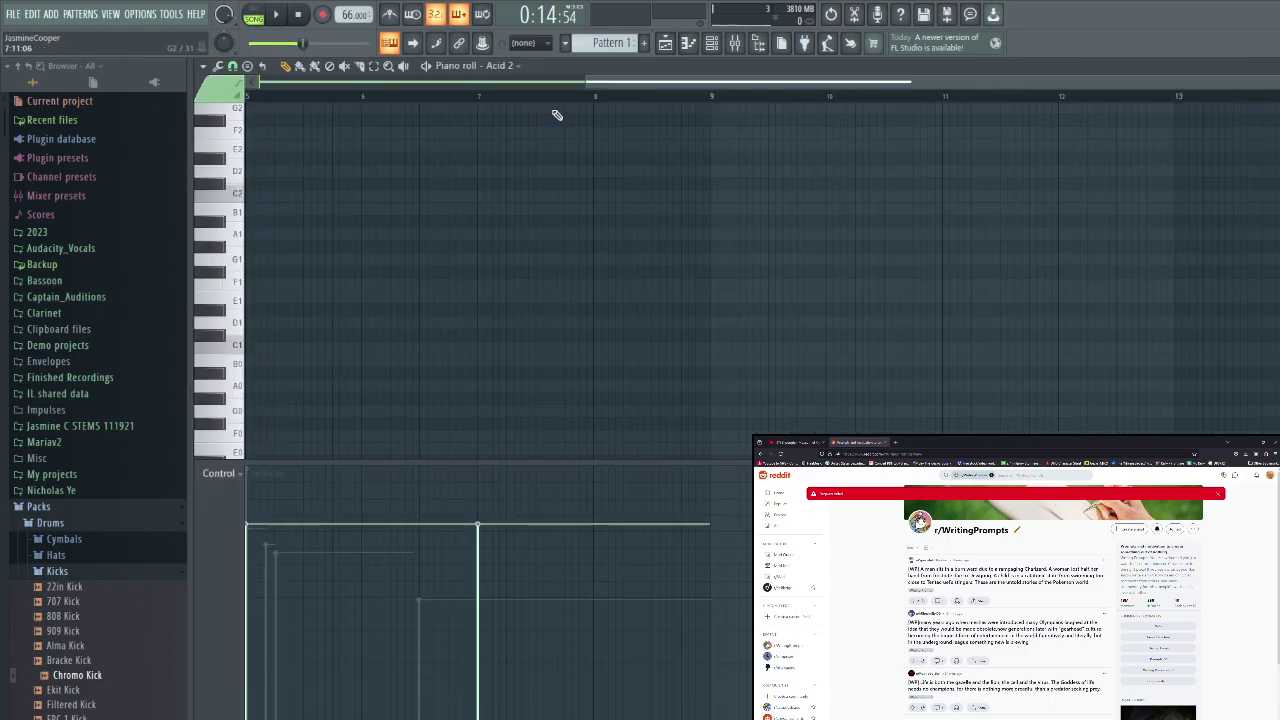
key("F6")
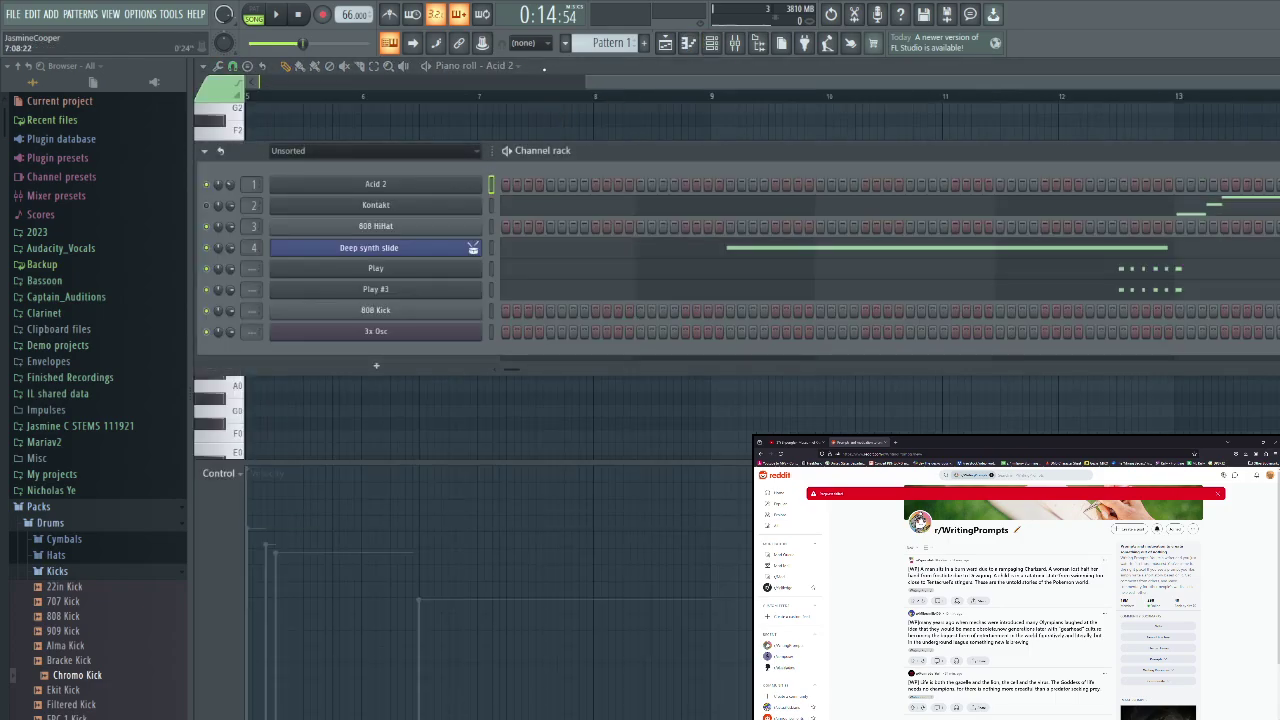
scroll(491, 195, "down", 1)
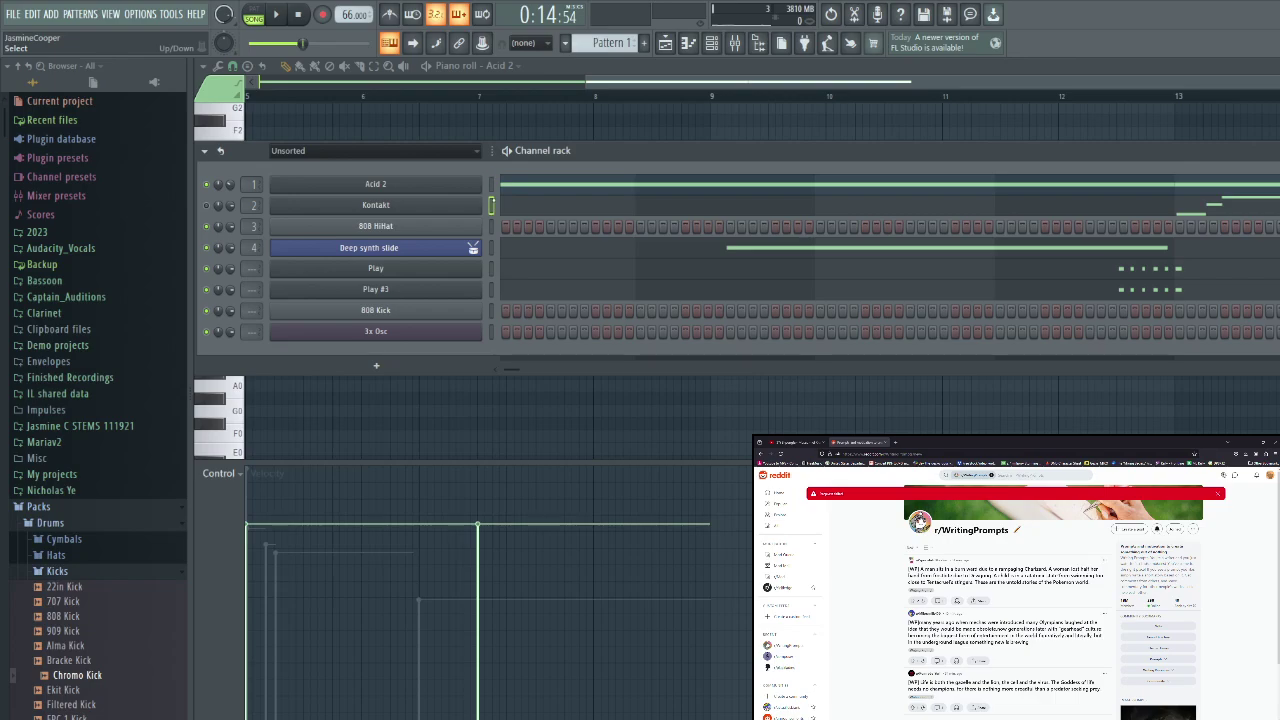
Extend the Pattern 2 clip on Track 2 to end at bar 9 and bring back the channel rack
left_click(665, 42)
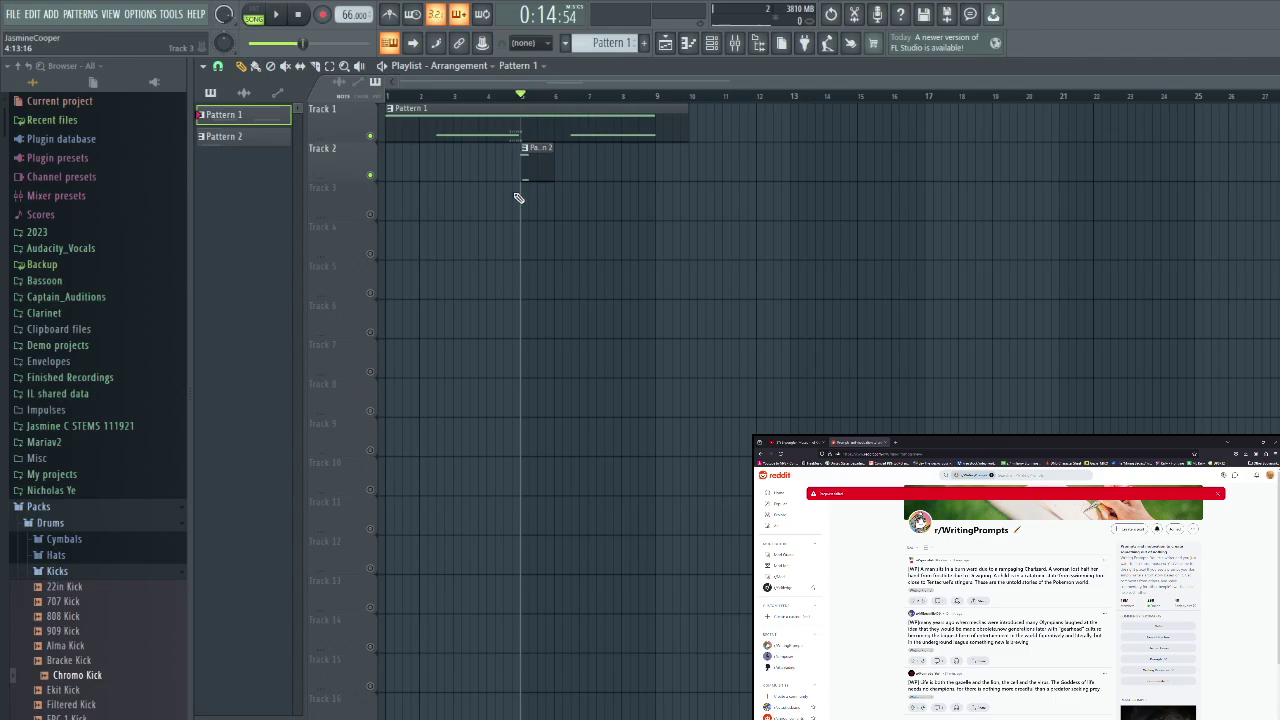
left_click_drag(553, 165, 658, 167)
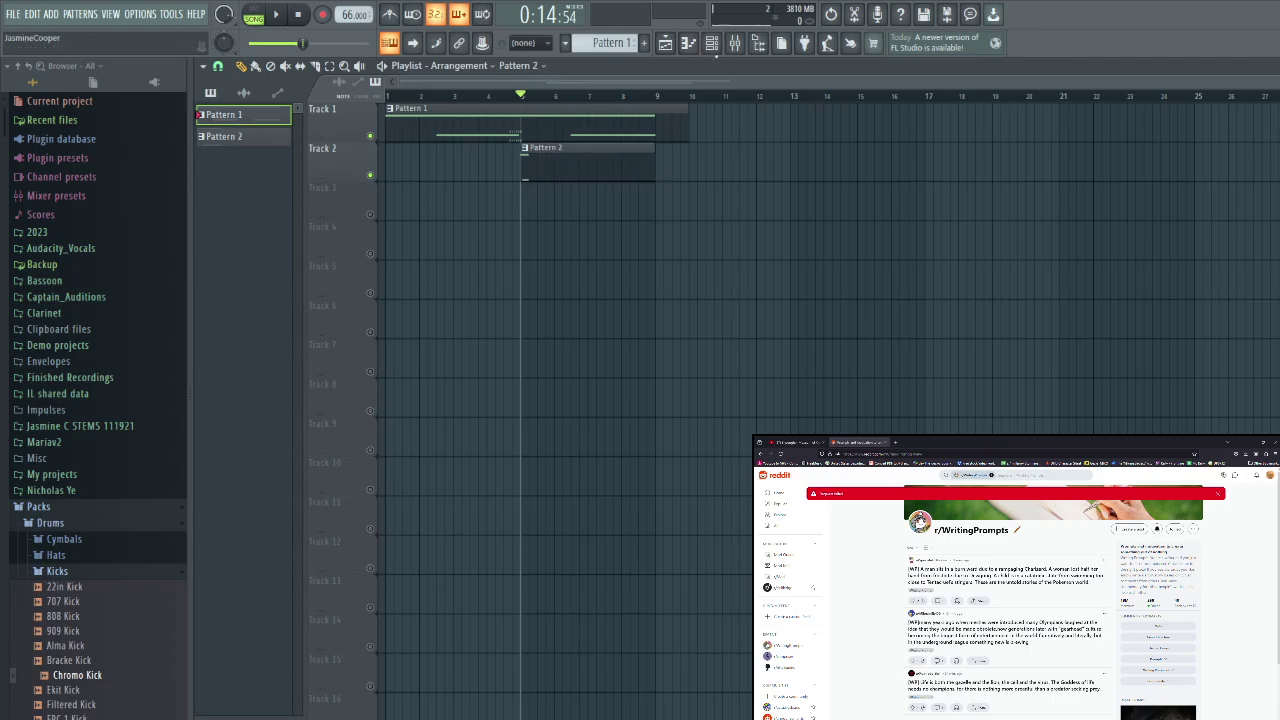
left_click(711, 43)
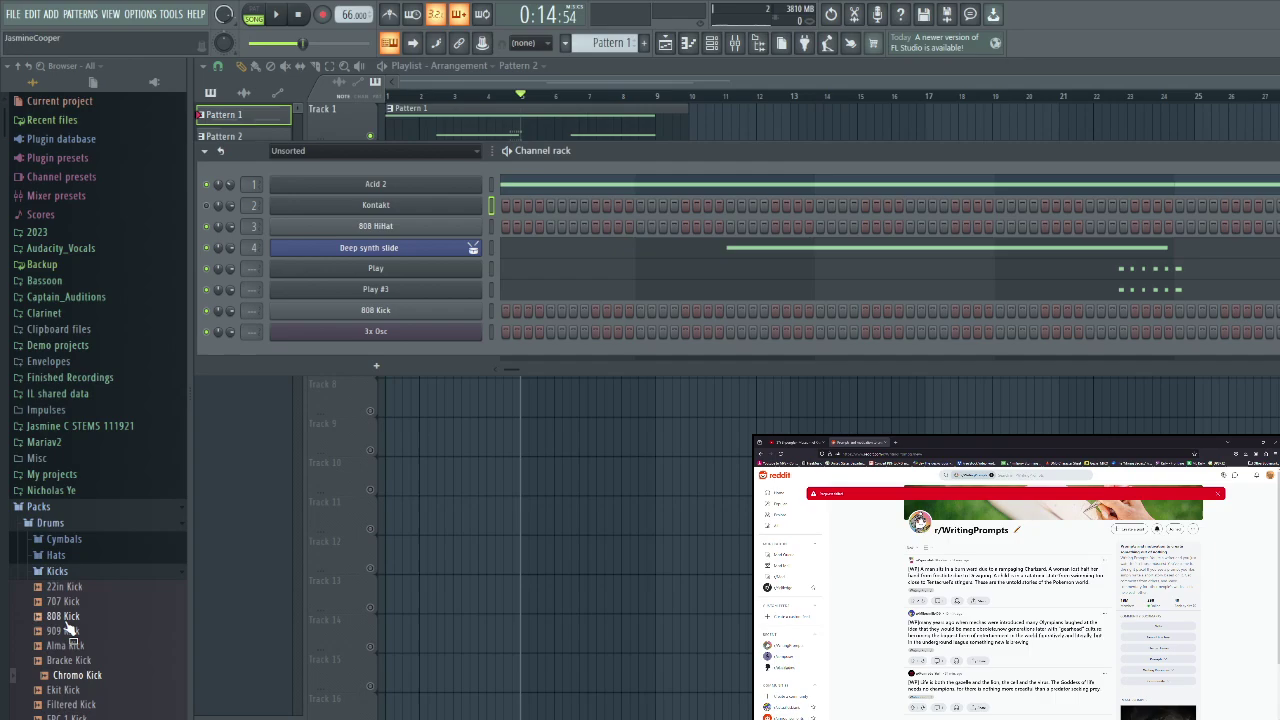
Look through the drum kick samples in the browser, including 808 Kick, and collapse the Kicks folder
scroll(71, 614, "down", 10)
scroll(76, 340, "up", 5)
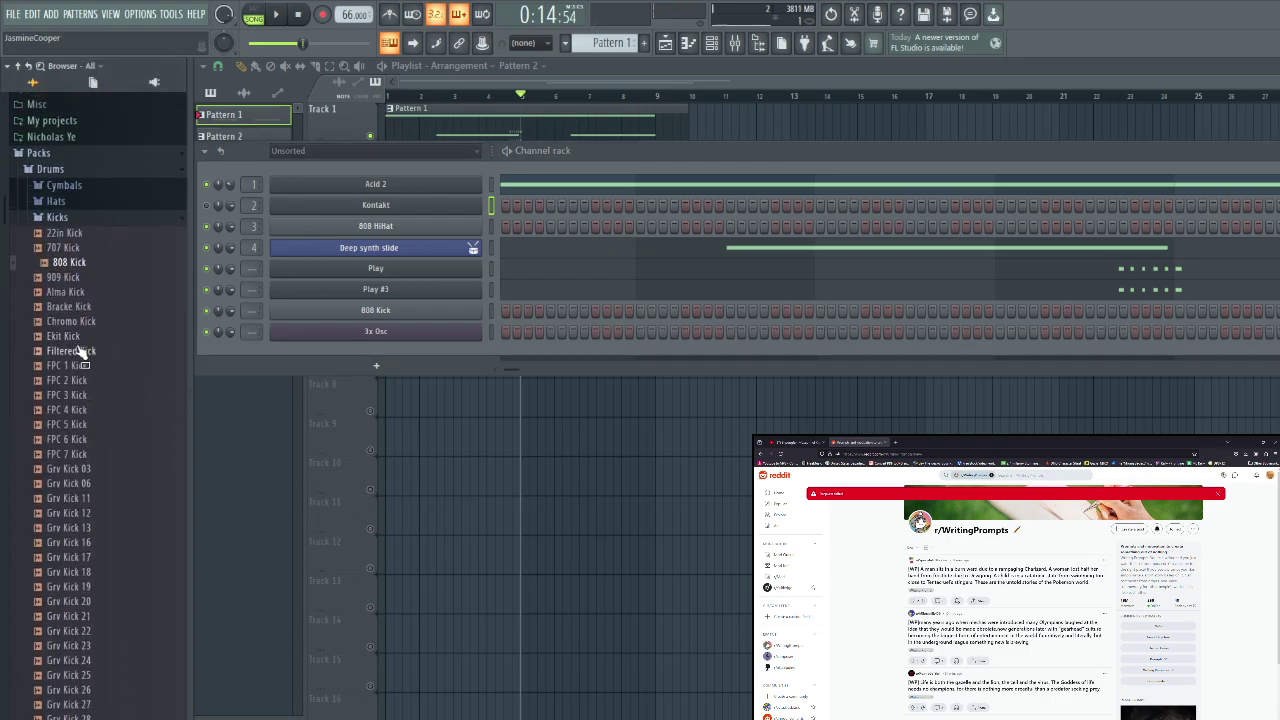
scroll(76, 345, "down", 8)
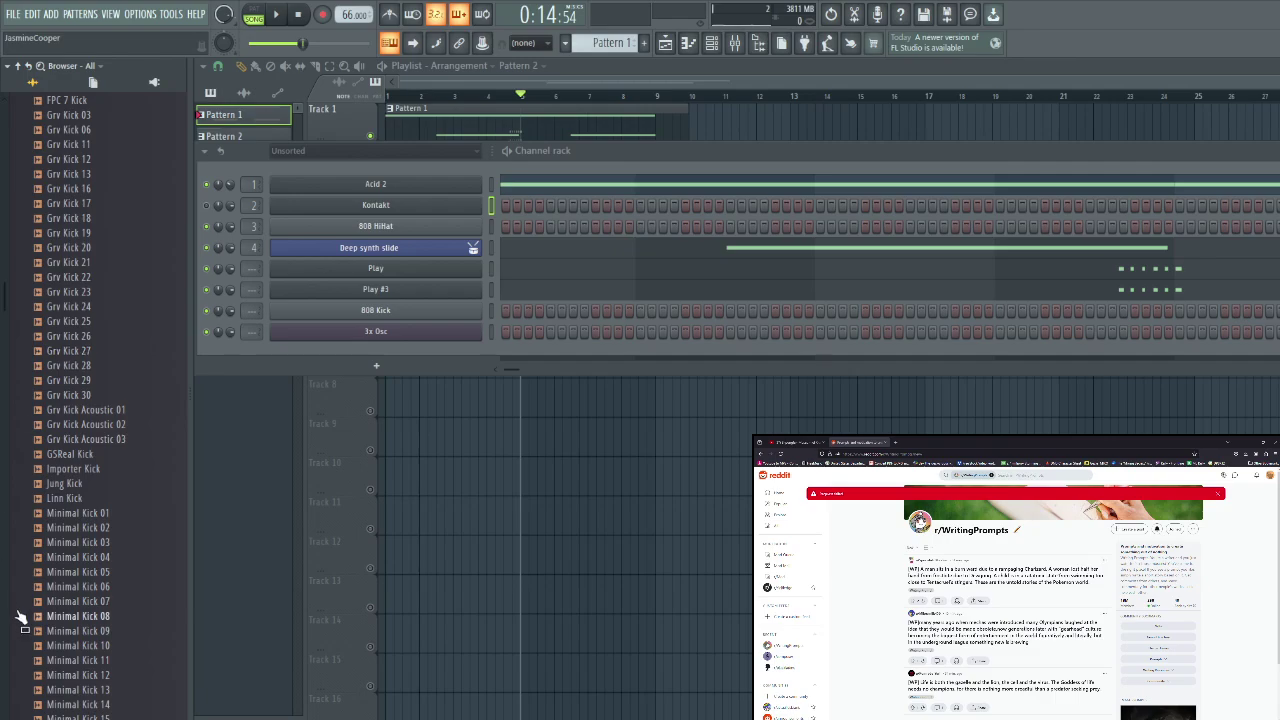
scroll(57, 606, "down", 8)
scroll(40, 340, "up", 15)
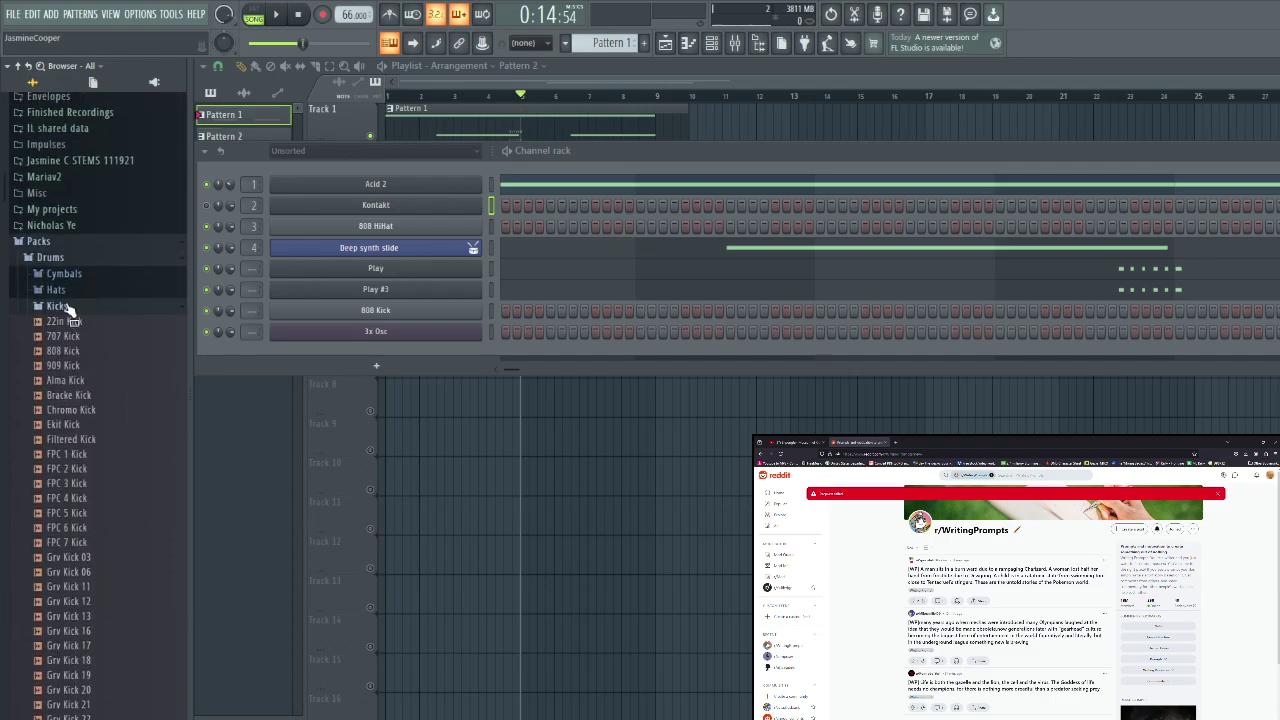
left_click(58, 306)
left_click(58, 306)
left_click(58, 306)
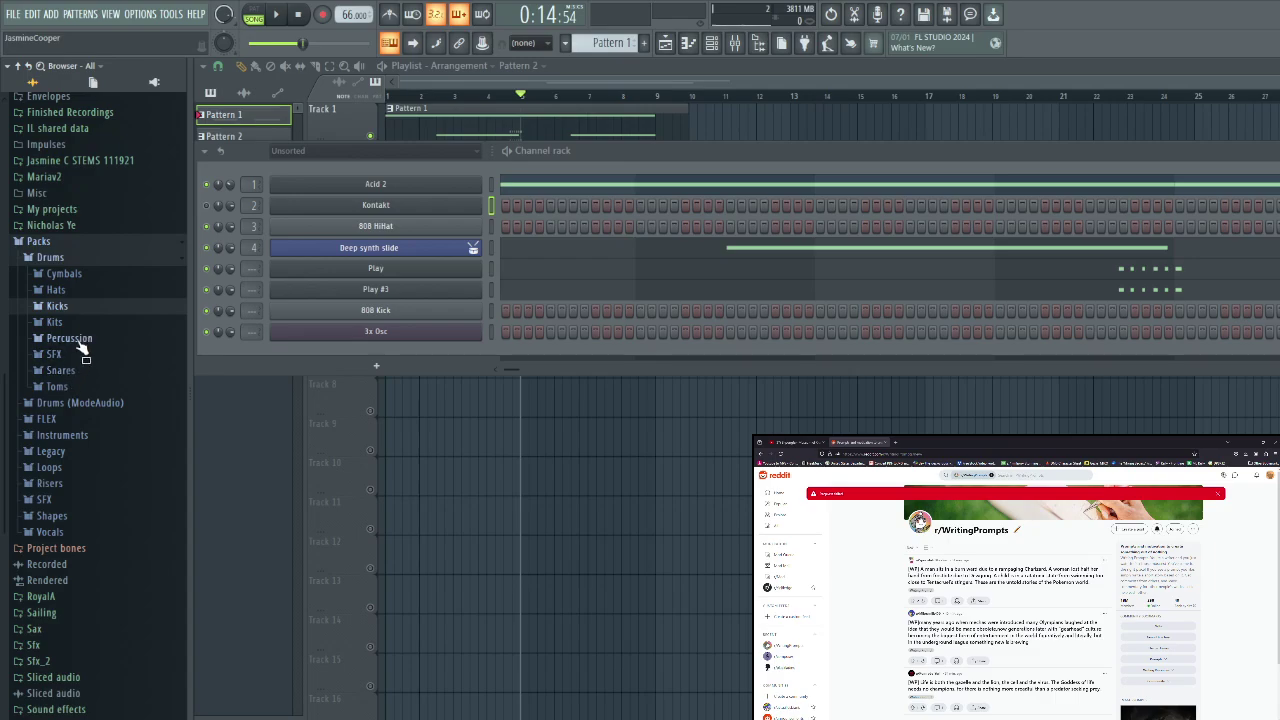
Preview percussion samples such as 707 Cowbell, 707 Tamb, 808 Conga, 909 Clap, 909 Clav and FPC Glass Bell
left_click(70, 338)
left_click(67, 355)
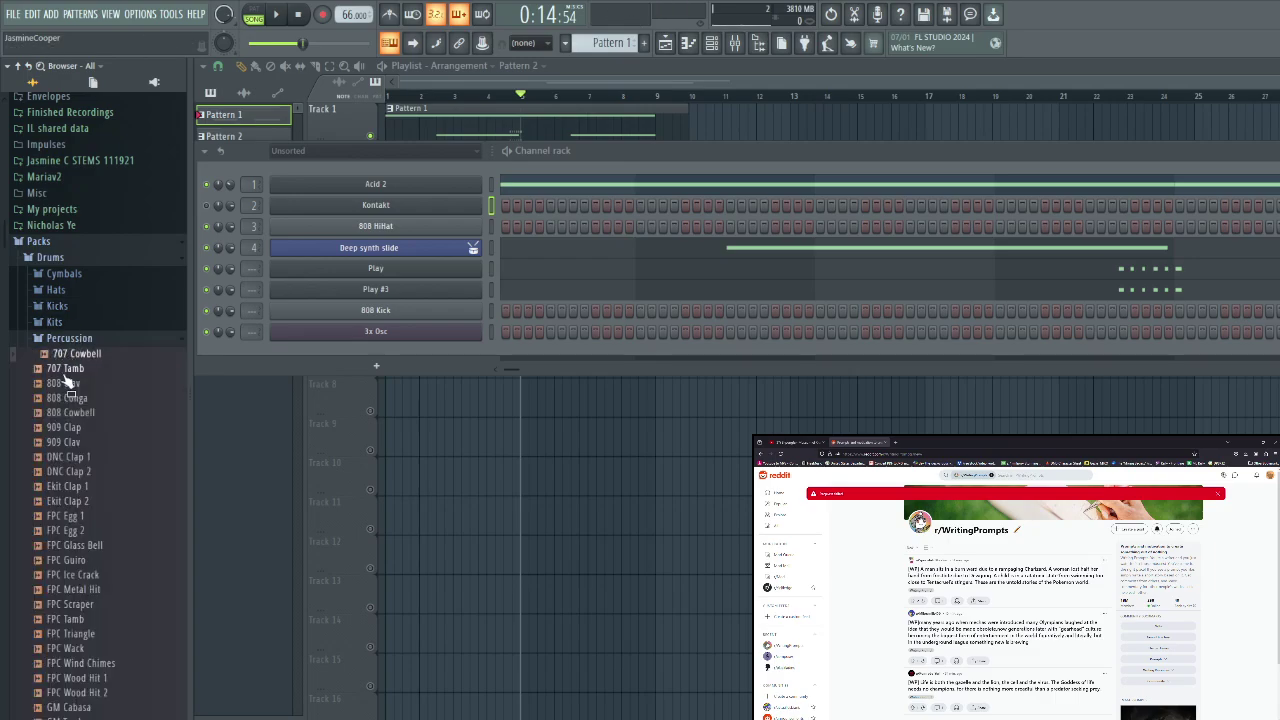
left_click(64, 369)
left_click(58, 398)
left_click(50, 427)
left_click(52, 442)
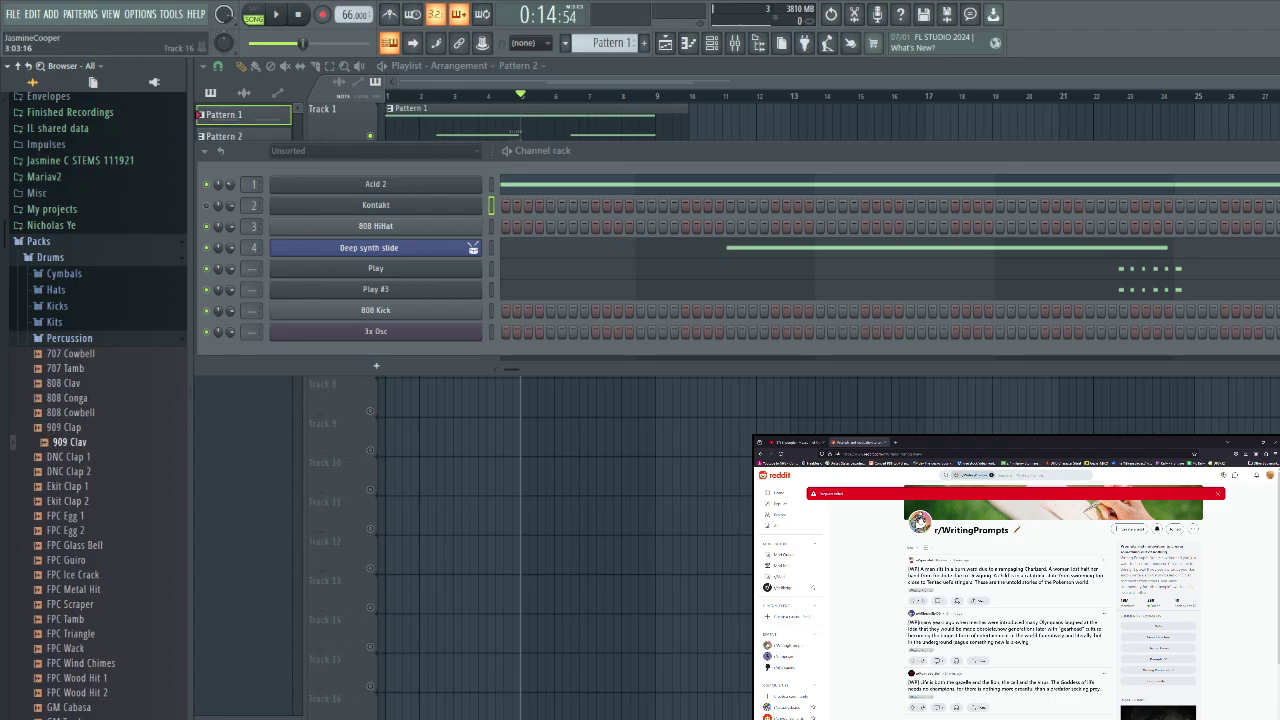
left_click(75, 501)
left_click(78, 545)
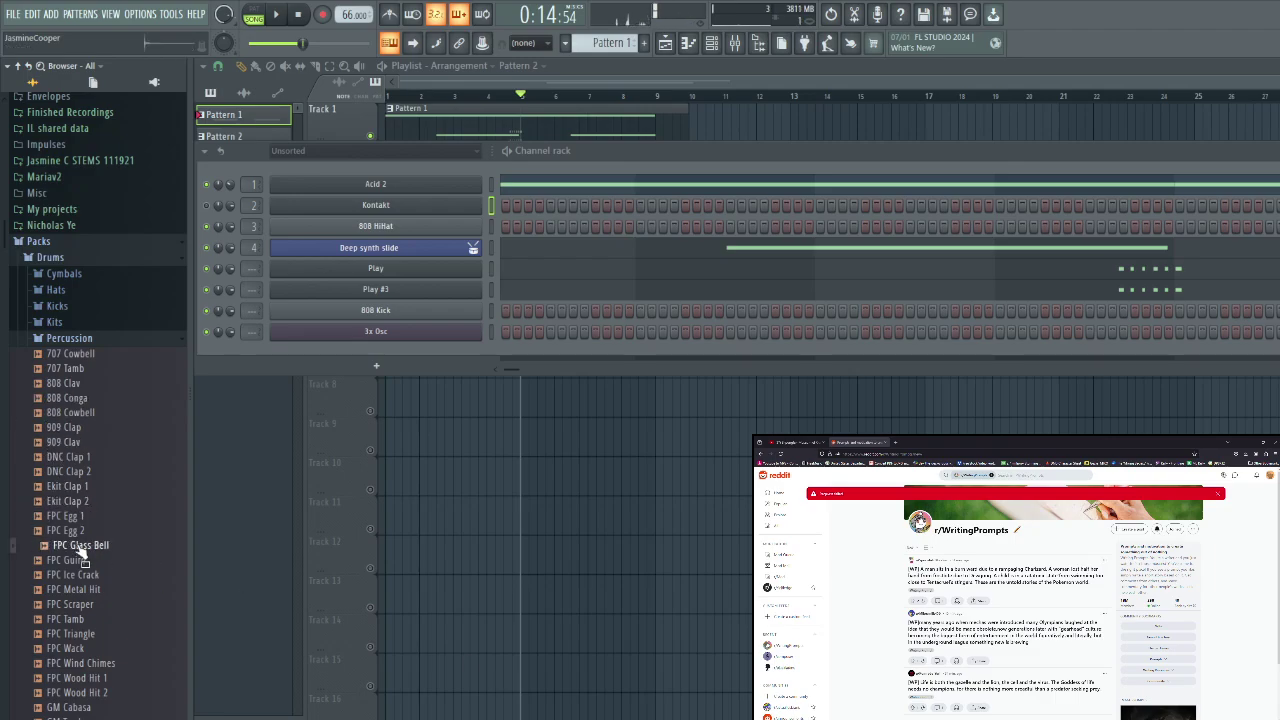
scroll(87, 505, "down", 4)
scroll(85, 503, "up", 9)
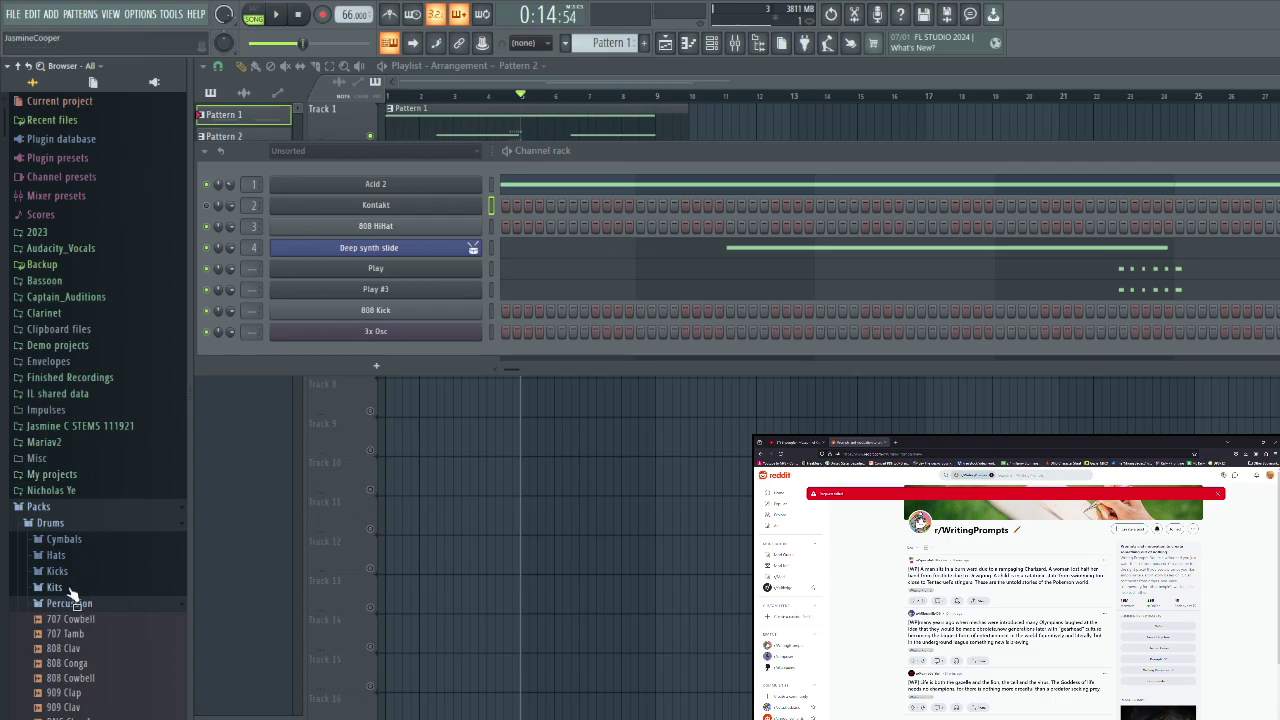
Reopen the Kicks folder and preview 707 Kick, 909 Kick, Alma Kick and several of the FPC kicks
left_click(66, 588)
left_click(63, 573)
left_click(72, 601)
left_click(72, 631)
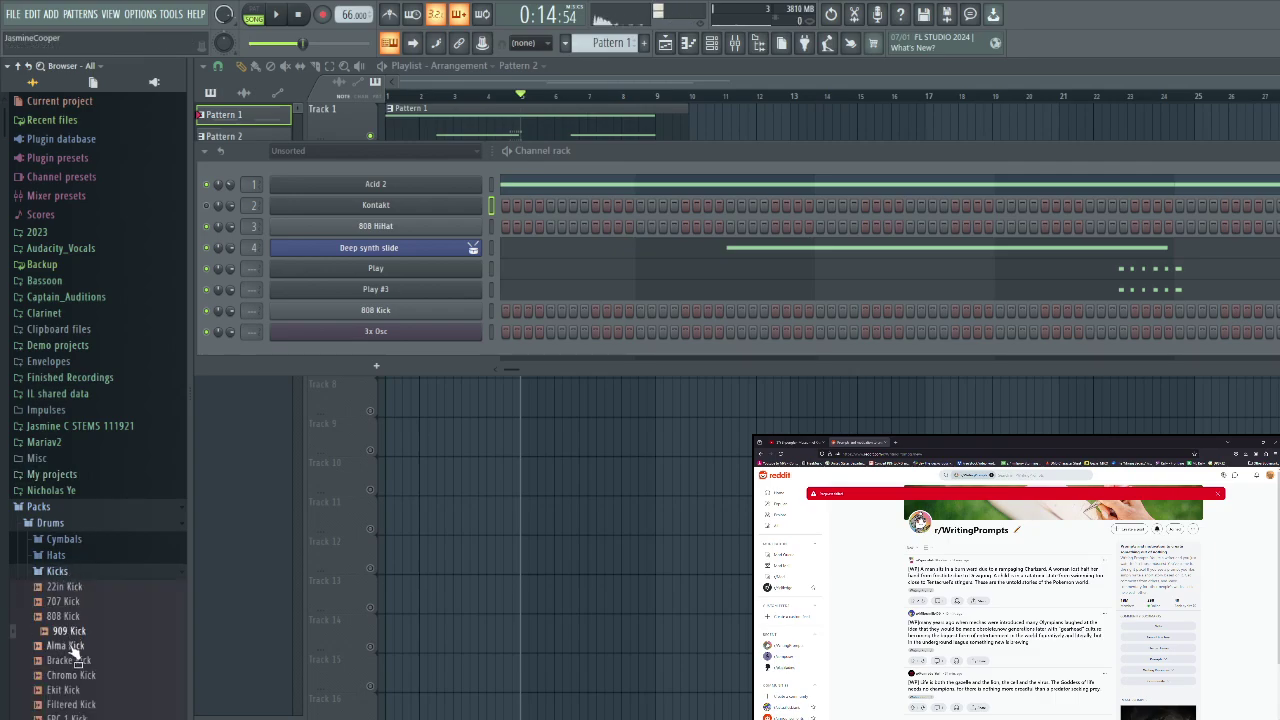
left_click(71, 645)
scroll(71, 647, "down", 2)
scroll(71, 645, "down", 2)
left_click(73, 618)
left_click(71, 601)
left_click(69, 574)
left_click(69, 560)
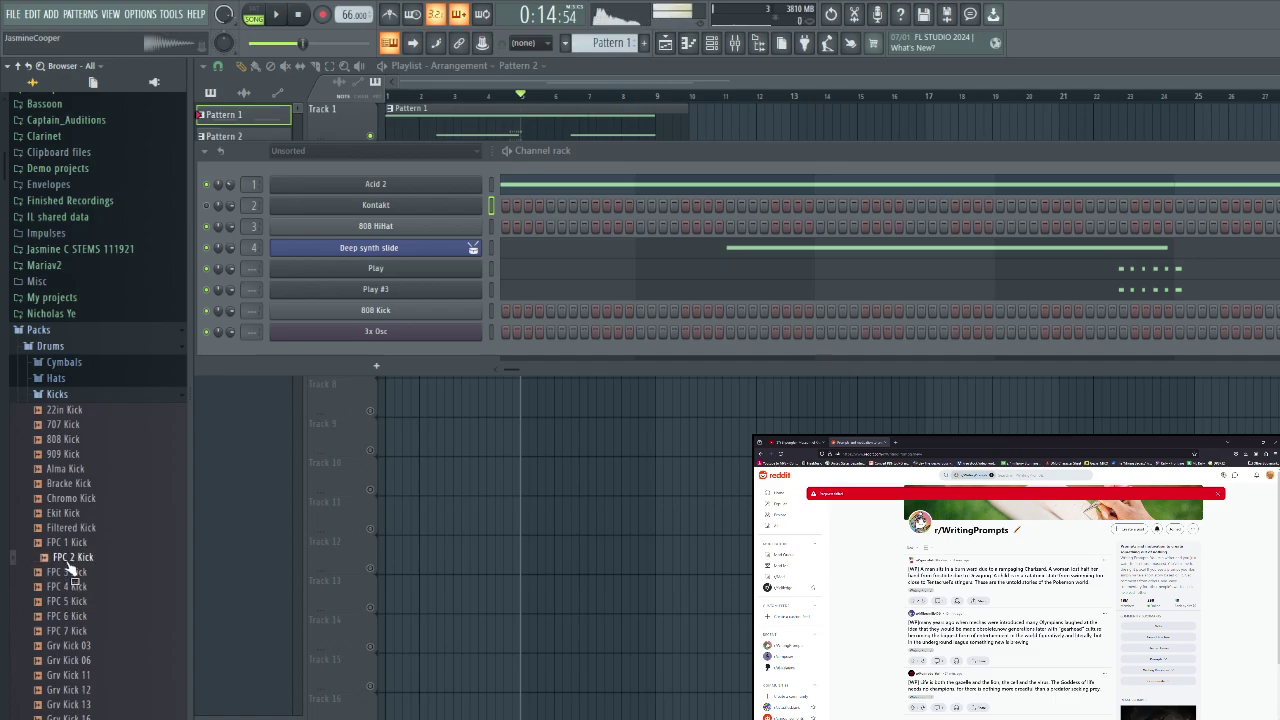
left_click(69, 546)
Preview the Grv Kick samples from Grv Kick 03 onward, followed by Minimal Kick 10
left_click(70, 646)
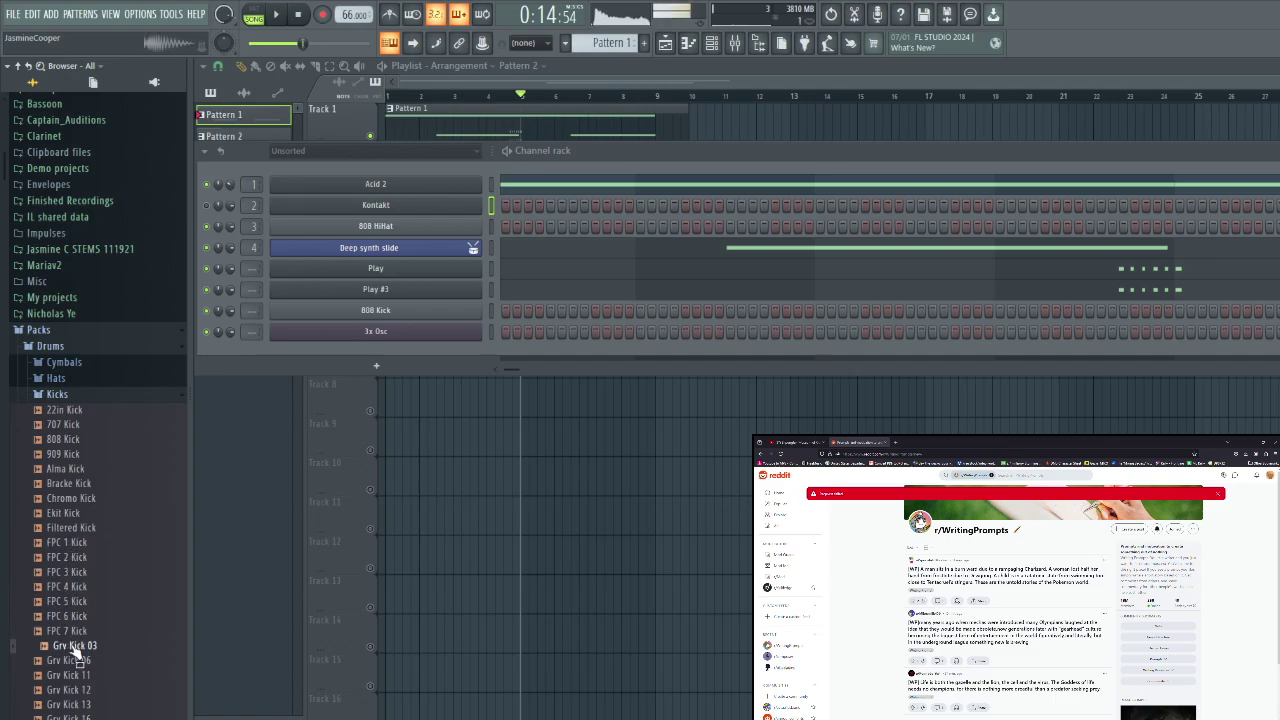
left_click(80, 661)
left_click(83, 676)
left_click(87, 691)
left_click(90, 705)
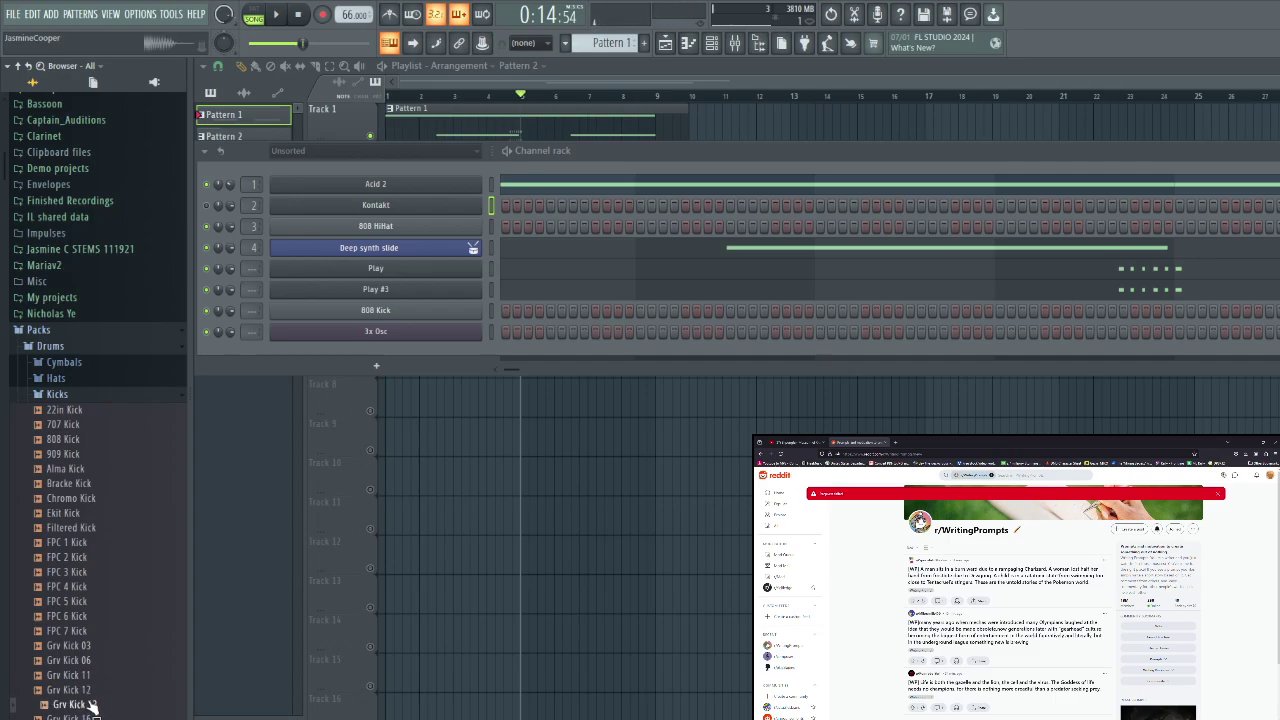
scroll(90, 705, "down", 4)
left_click(80, 662)
left_click(77, 631)
left_click(75, 617)
scroll(71, 652, "down", 8)
left_click(71, 648)
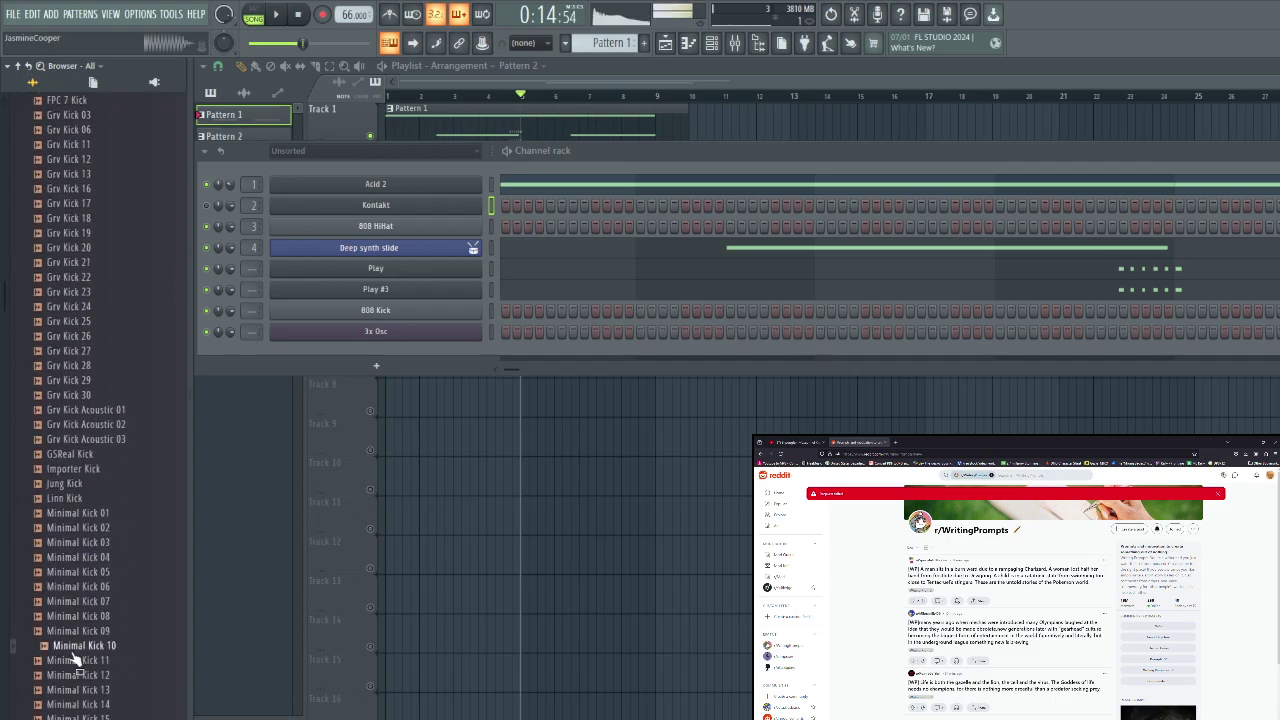
Compare Importer Kick, Minimal Kick 01 and 02 and Grv Kick 25 to 27, and add Grv Kick 27 as a new channel
left_click(72, 471)
left_click(75, 513)
left_click(75, 527)
left_click(60, 350)
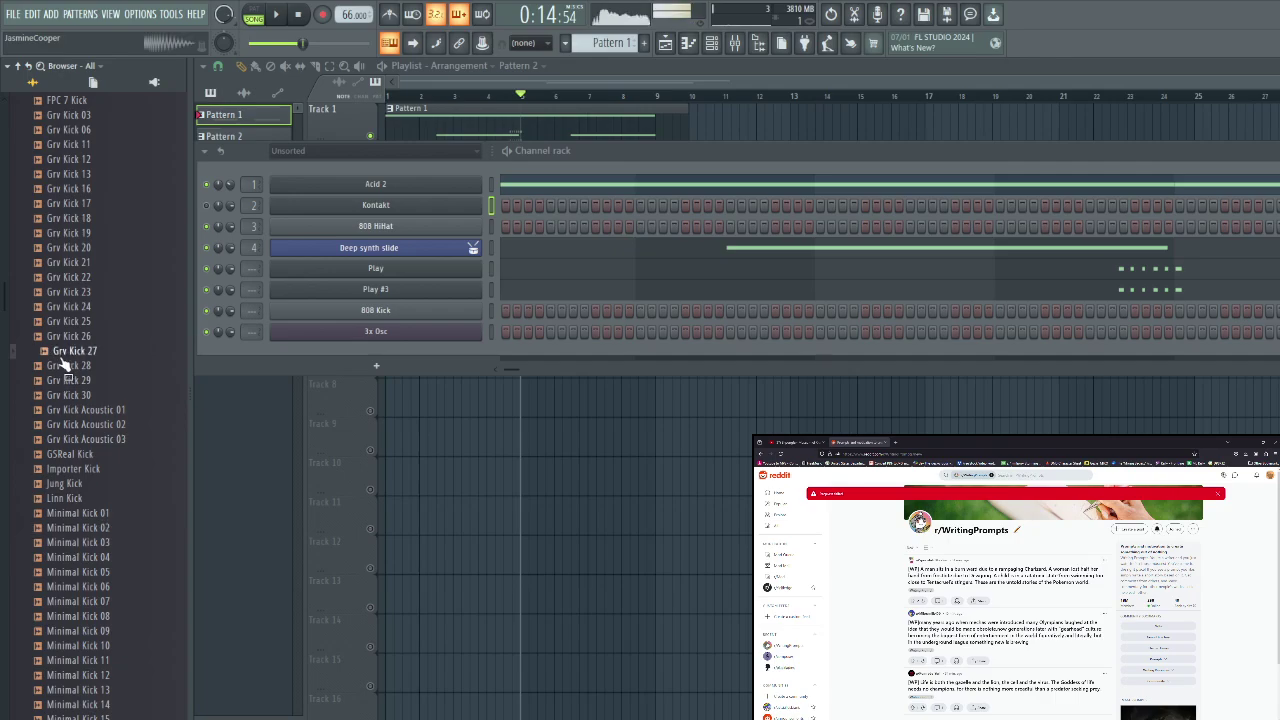
left_click(65, 323)
left_click(65, 336)
left_click(68, 351)
left_click_drag(68, 351, 506, 351)
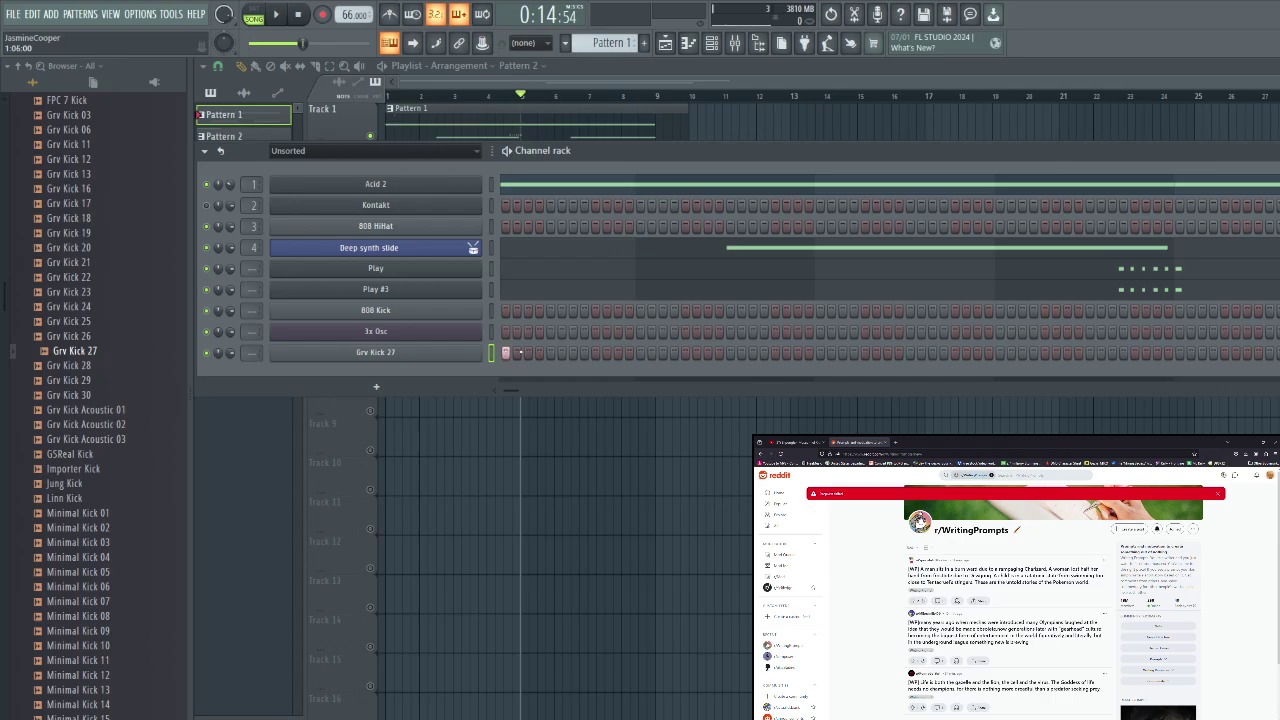
right_click(505, 354)
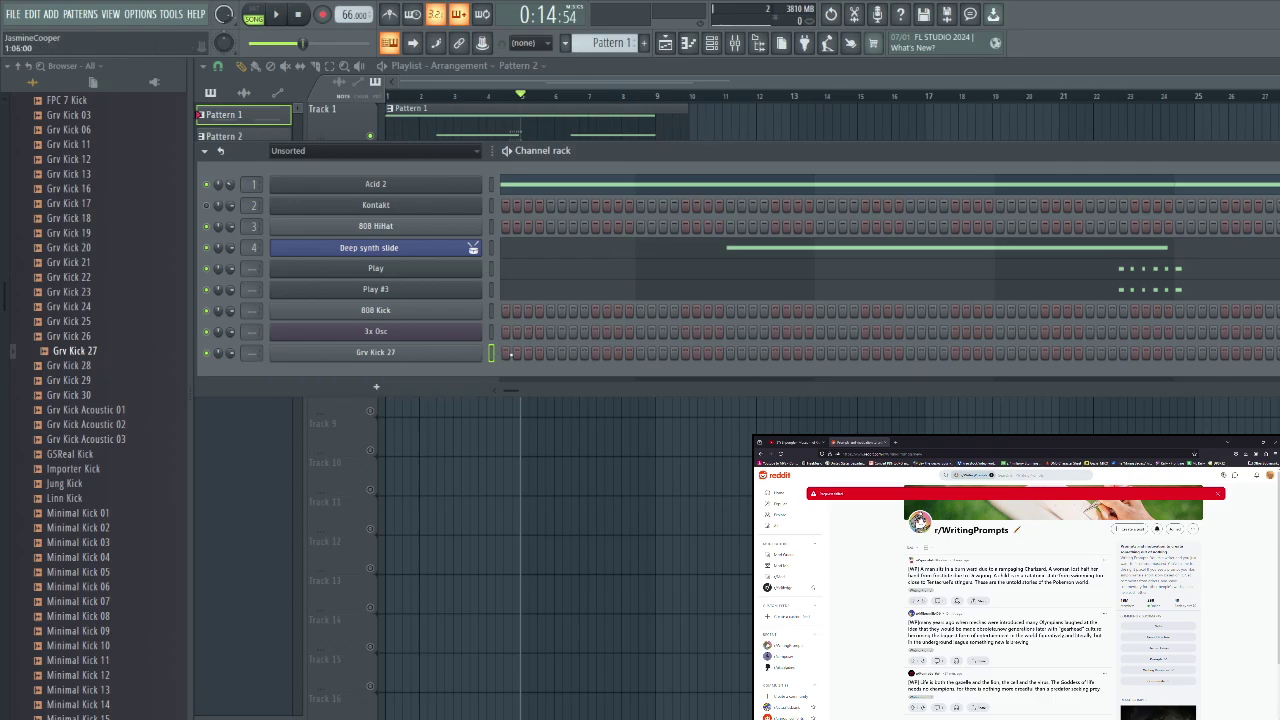
left_click(506, 354)
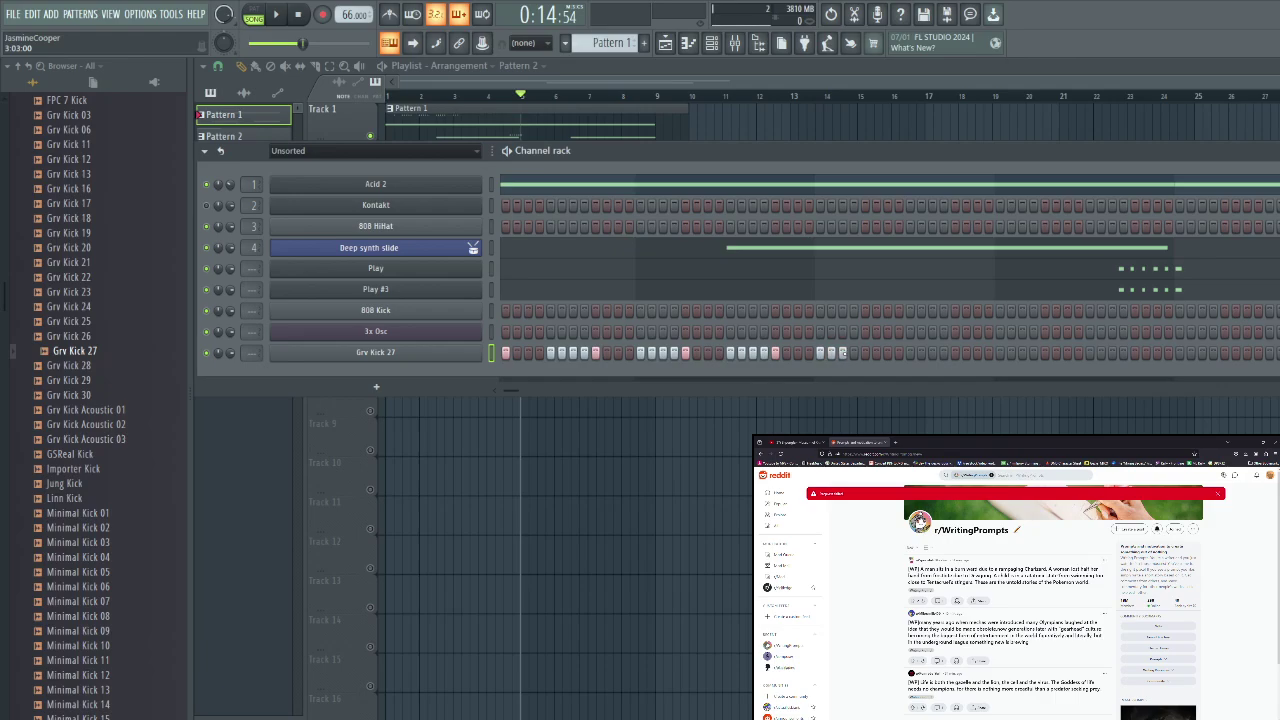
left_click_drag(505, 352, 864, 352)
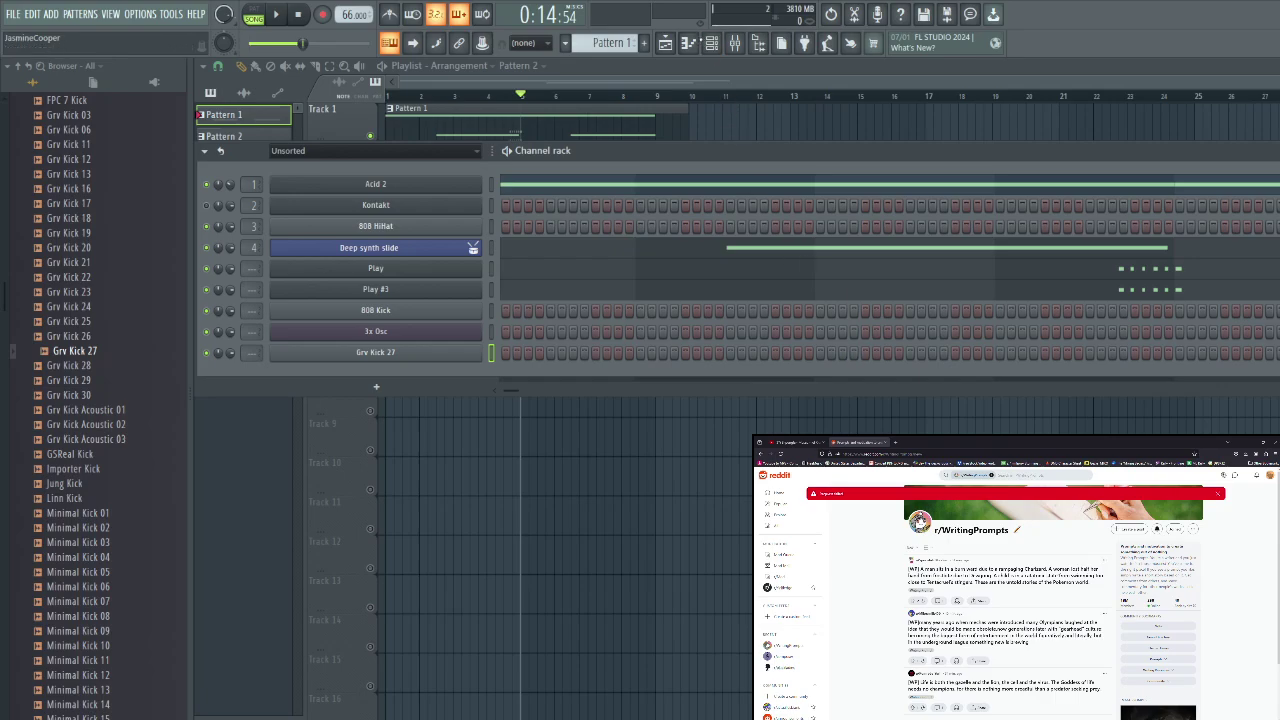
Program Grv Kick 27 in a new Pattern 3 as one kick followed by groups of four, and place it on Track 3 at bar 5
left_click(643, 44)
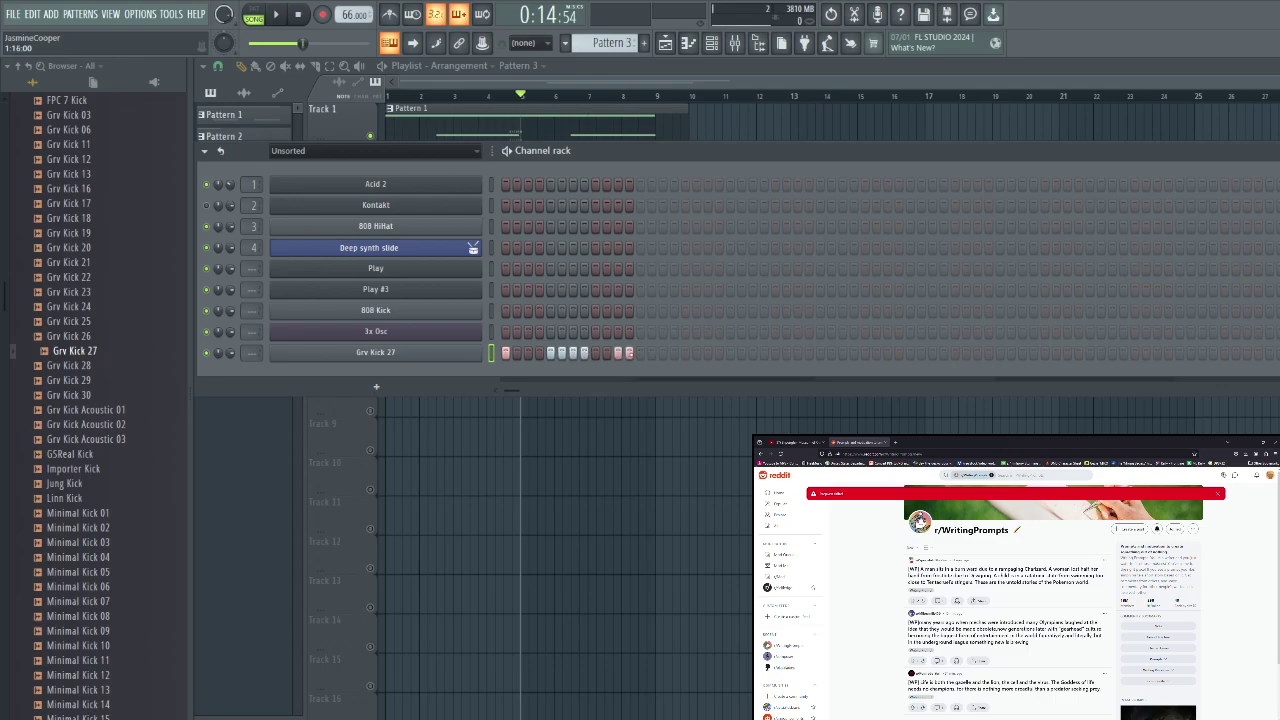
left_click(641, 353)
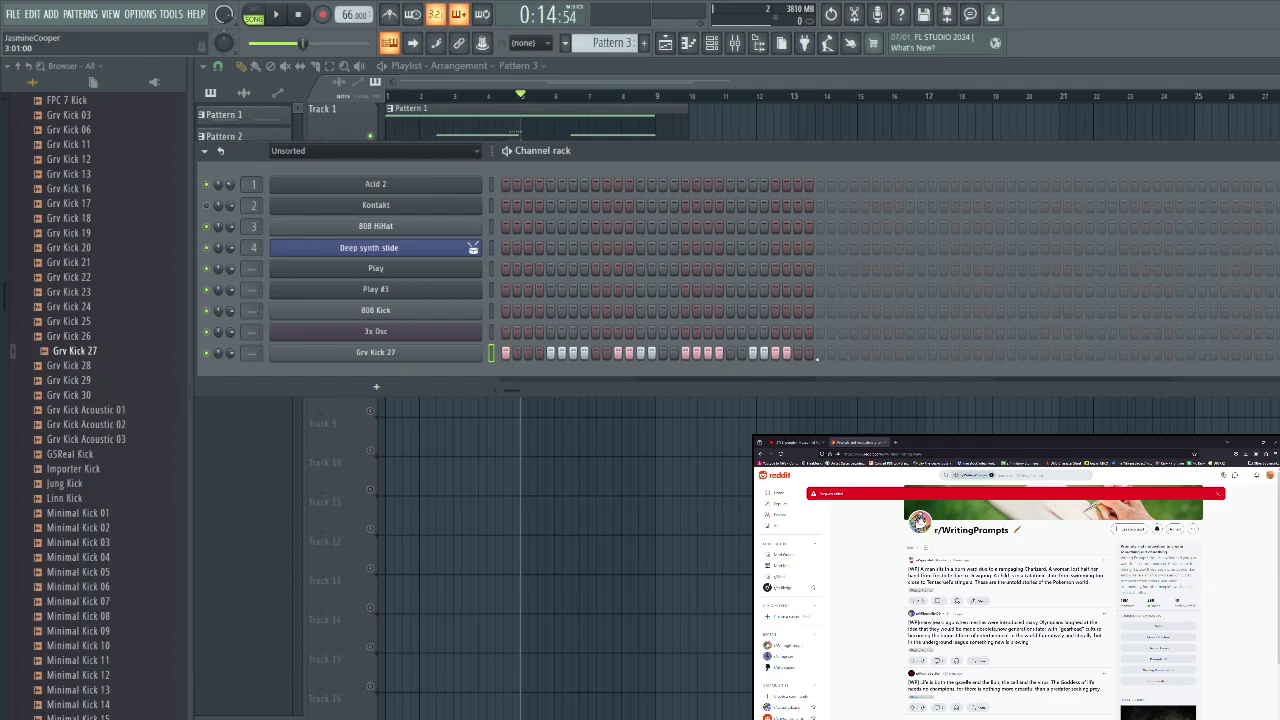
left_click(819, 353)
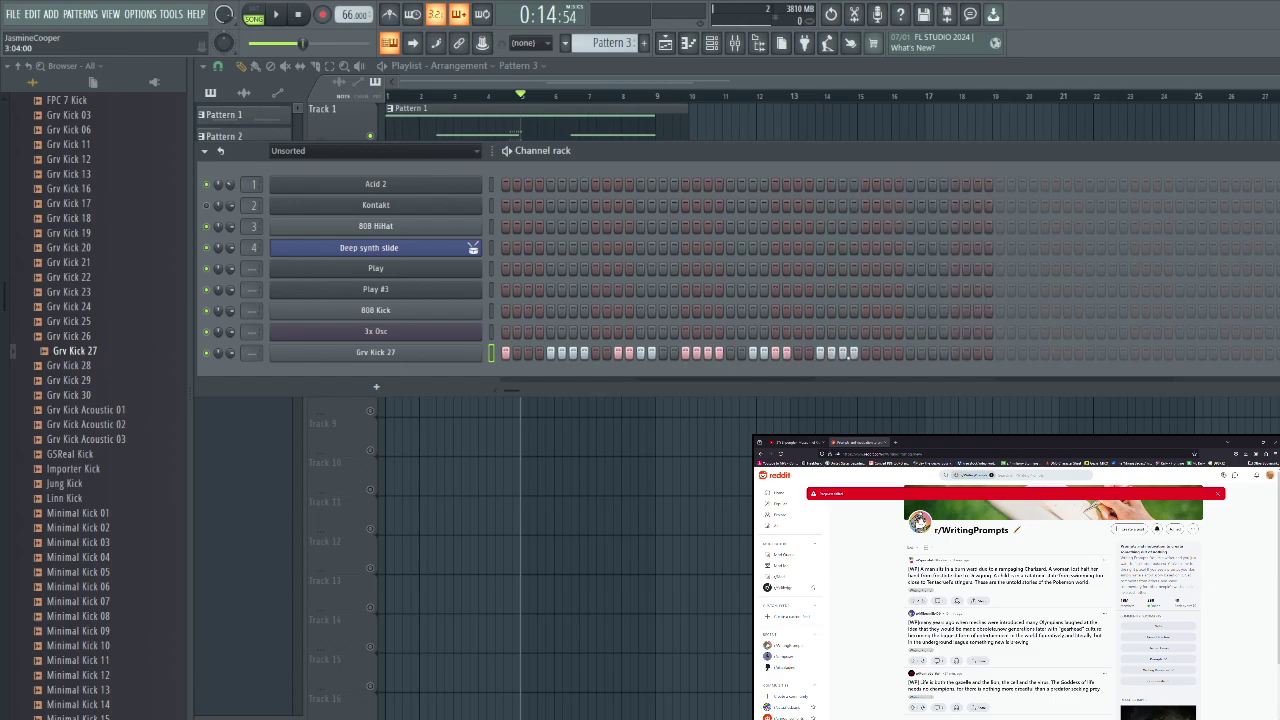
left_click(520, 108)
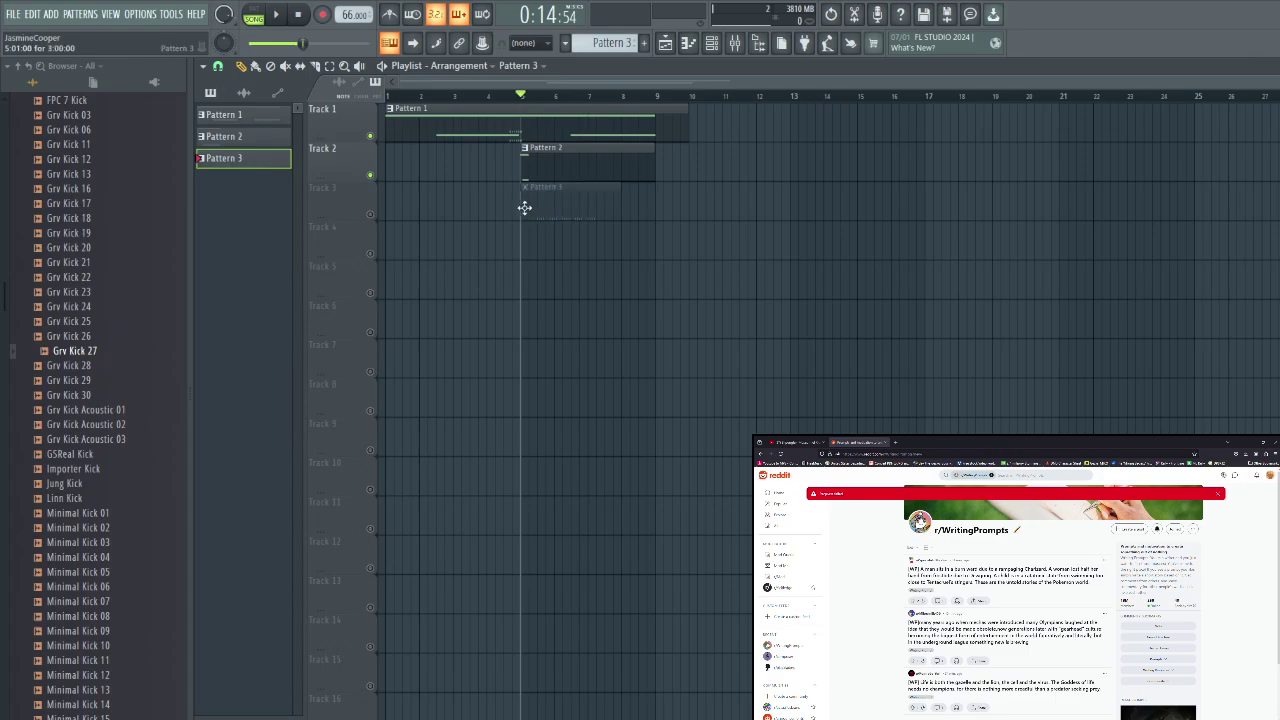
left_click(370, 216)
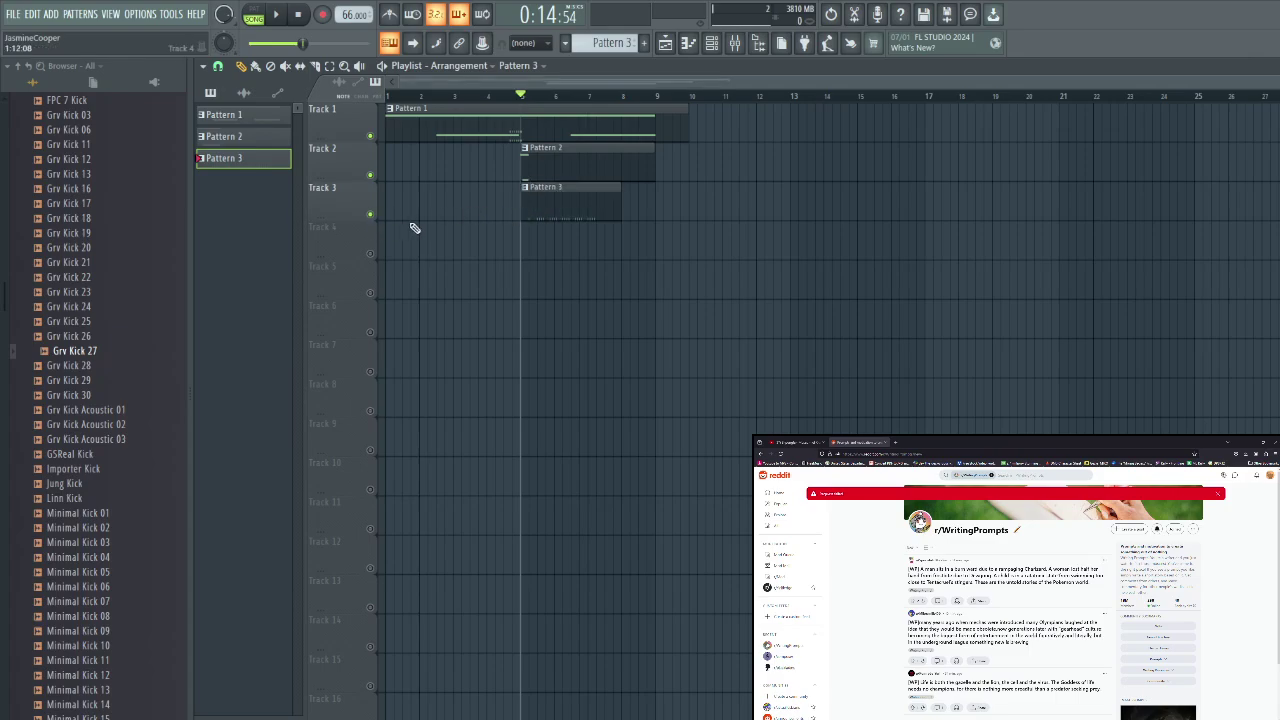
Shift all of Pattern 3's Grv Kick 27 notes earlier so the first one starts at bar 1
double_click(554, 211)
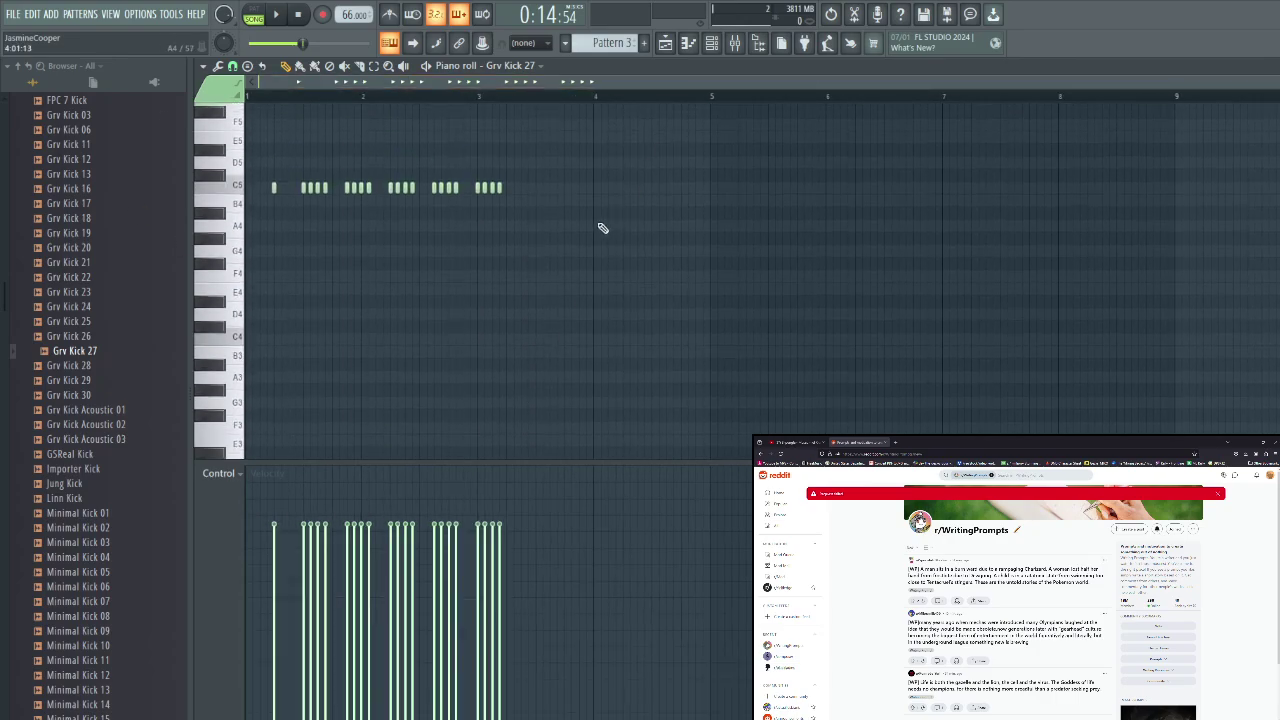
key("ctrl+a")
left_click_drag(311, 188, 282, 188)
Play back the start of the shifted Grv Kick 27 rhythm several times to check its timing and speed
key("space")
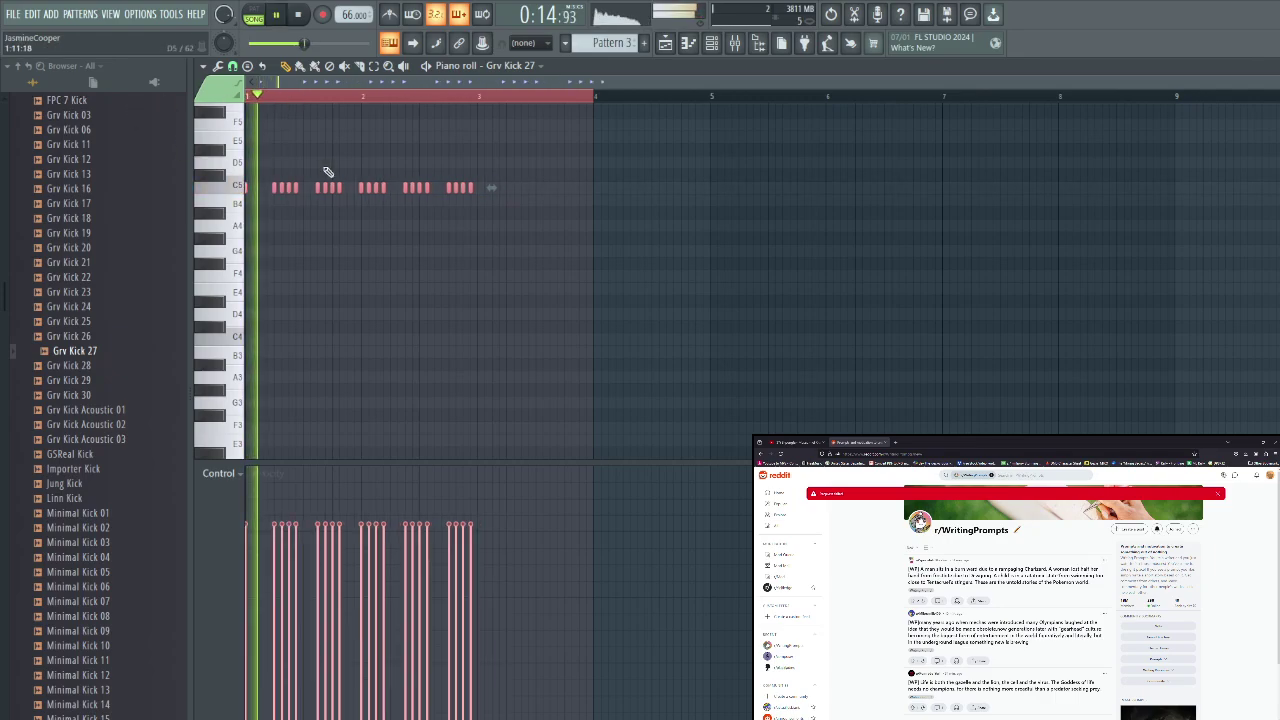
key("space")
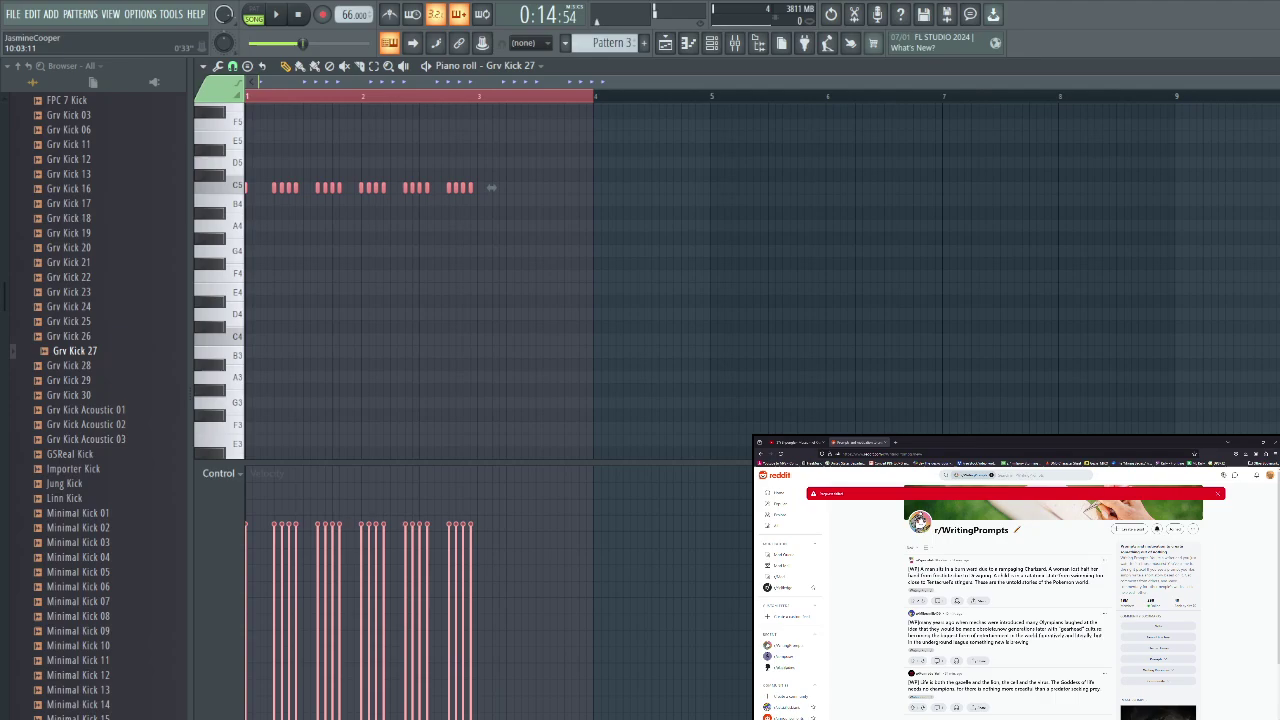
key("space")
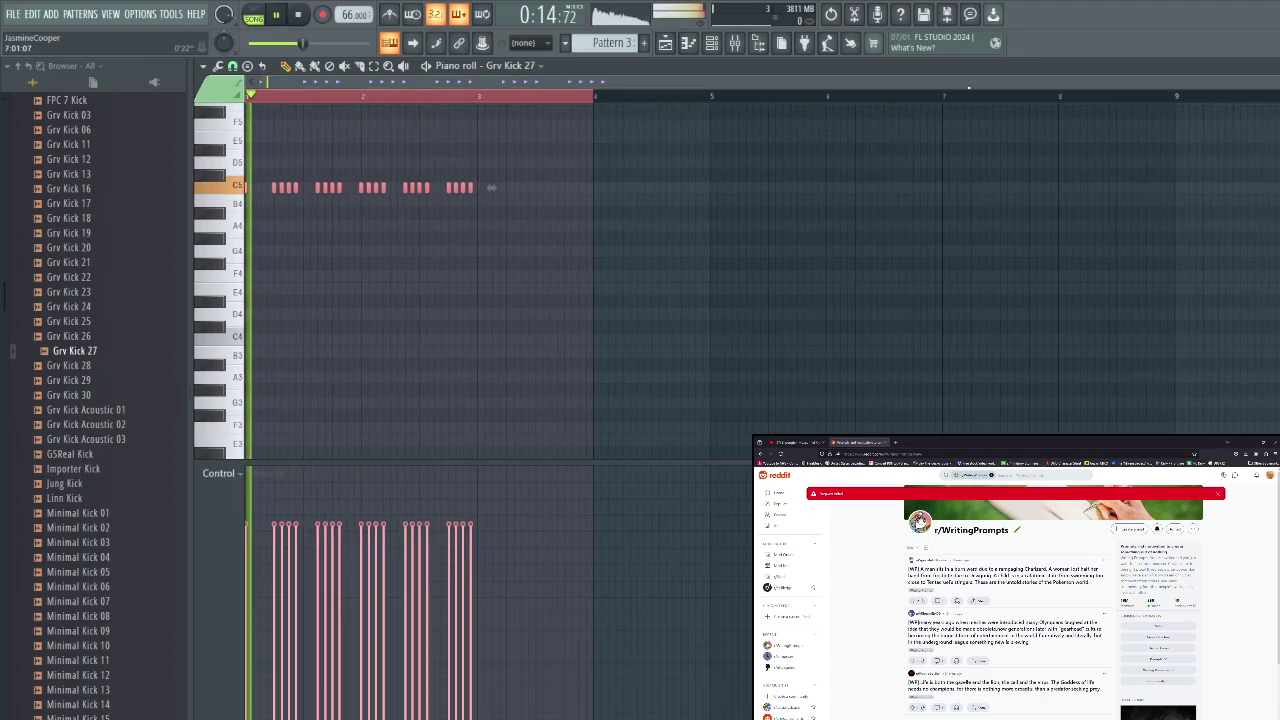
key("space")
left_click_drag(1264, 82, 786, 137)
key("space")
key("space")
key("space")
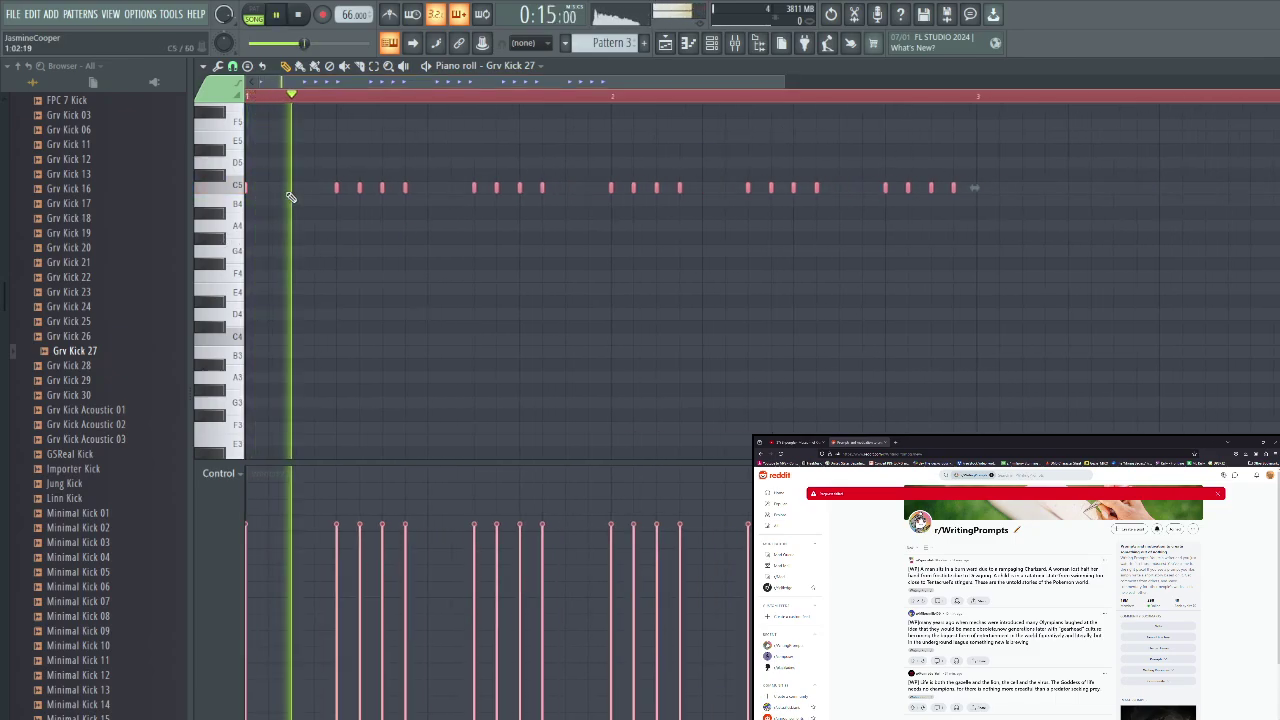
key("space")
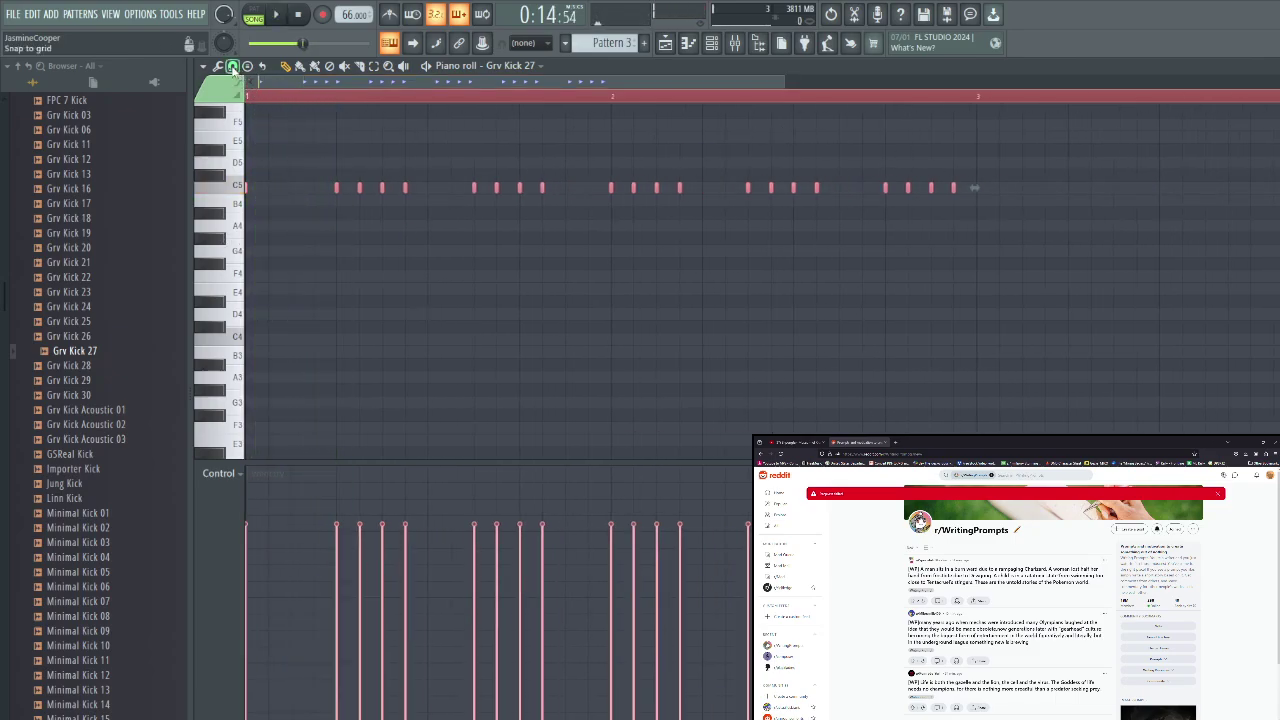
Draw four C5 kicks at half-step spacing from 1:03:00 to 1:04:12 and remove the old kick just after them
left_click(290, 187)
left_click(302, 187)
left_click(313, 187)
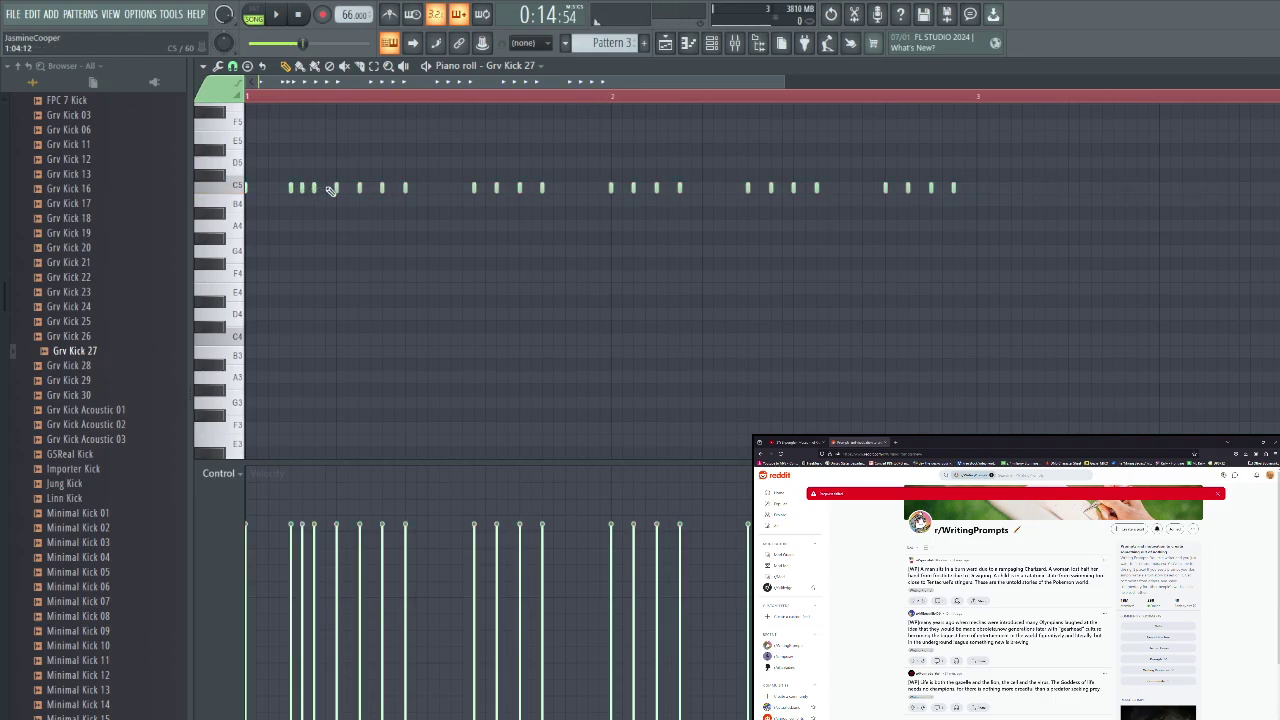
left_click(325, 187)
right_click(336, 187)
Tighten the second kick group to four half-step C5 notes from 1:06:00 to 1:07:12, removing the leftover note after it
right_click(359, 187)
left_click(370, 187)
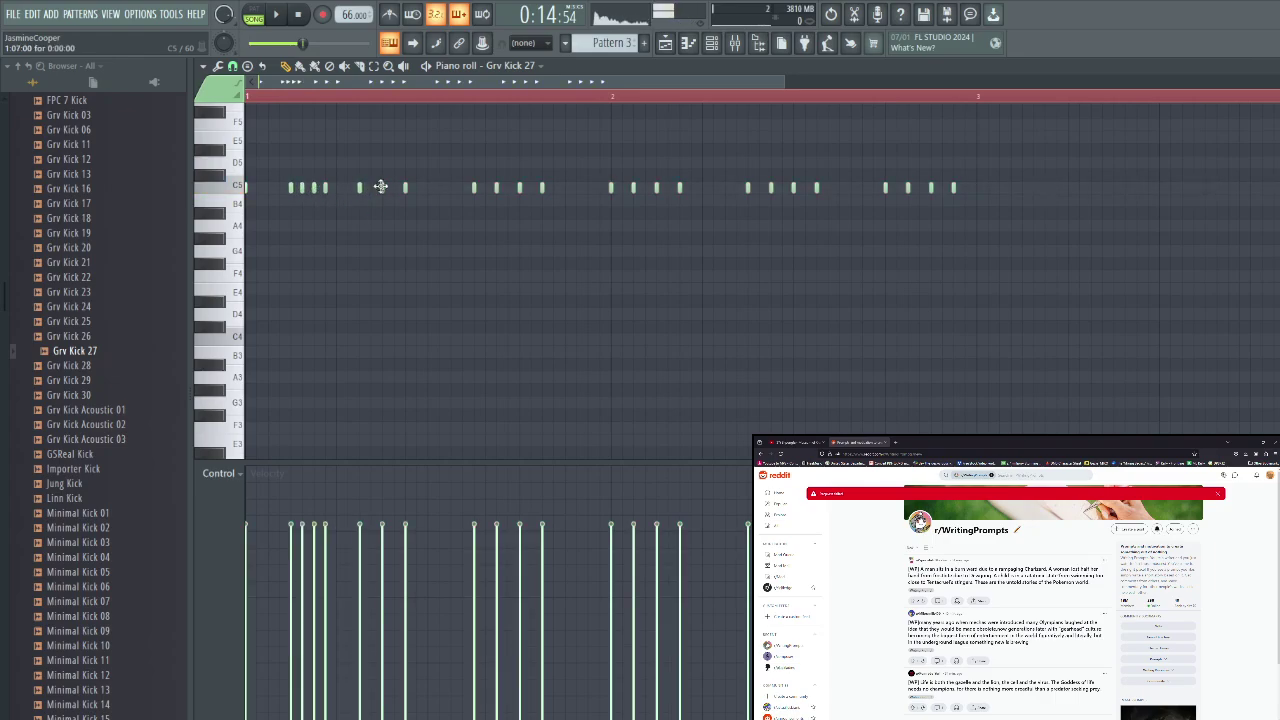
left_click(371, 188)
left_click(394, 188)
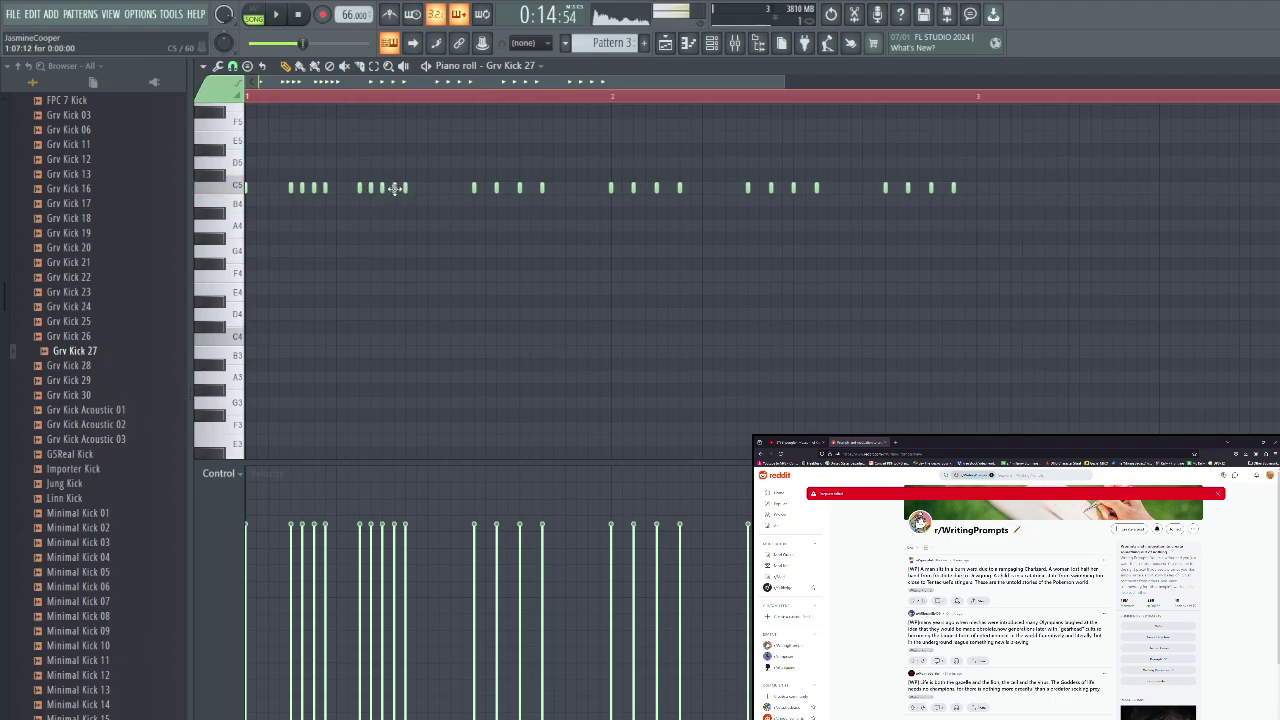
right_click(405, 188)
Build a third group of four half-step C5 kicks starting at 1:09:00 and delete the old kick directly behind it
left_click(431, 188)
left_click(445, 188)
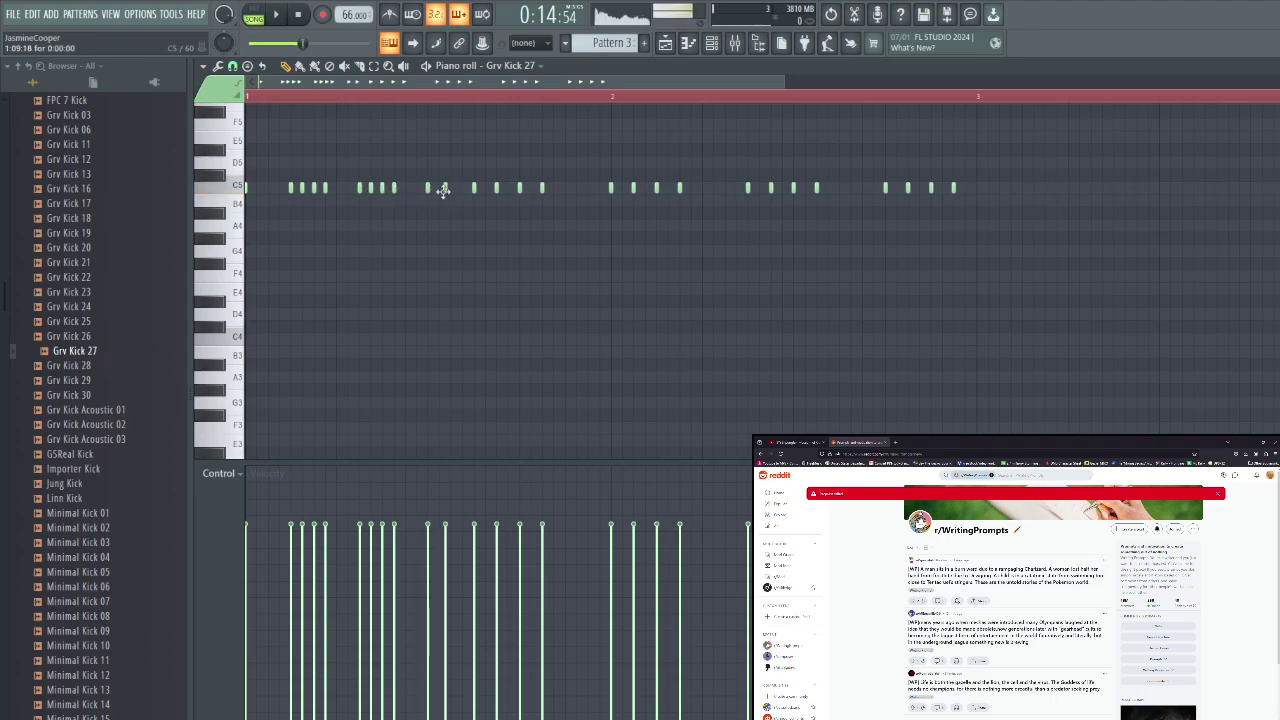
right_click(446, 189)
left_click(440, 188)
left_click(451, 188)
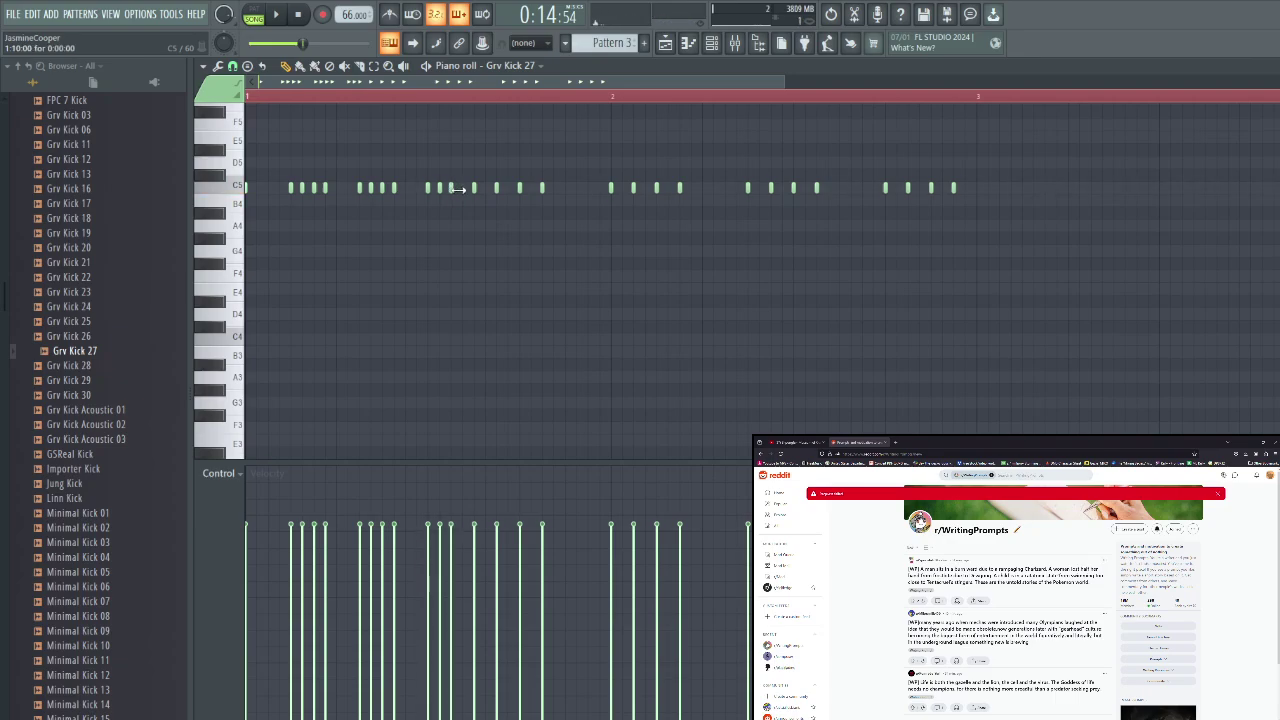
left_click(463, 188)
right_click(474, 188)
Form a fourth tight C5 kick group from 1:12:00 by adding half-step notes ahead of the existing kick at 1:13:00
right_click(496, 190)
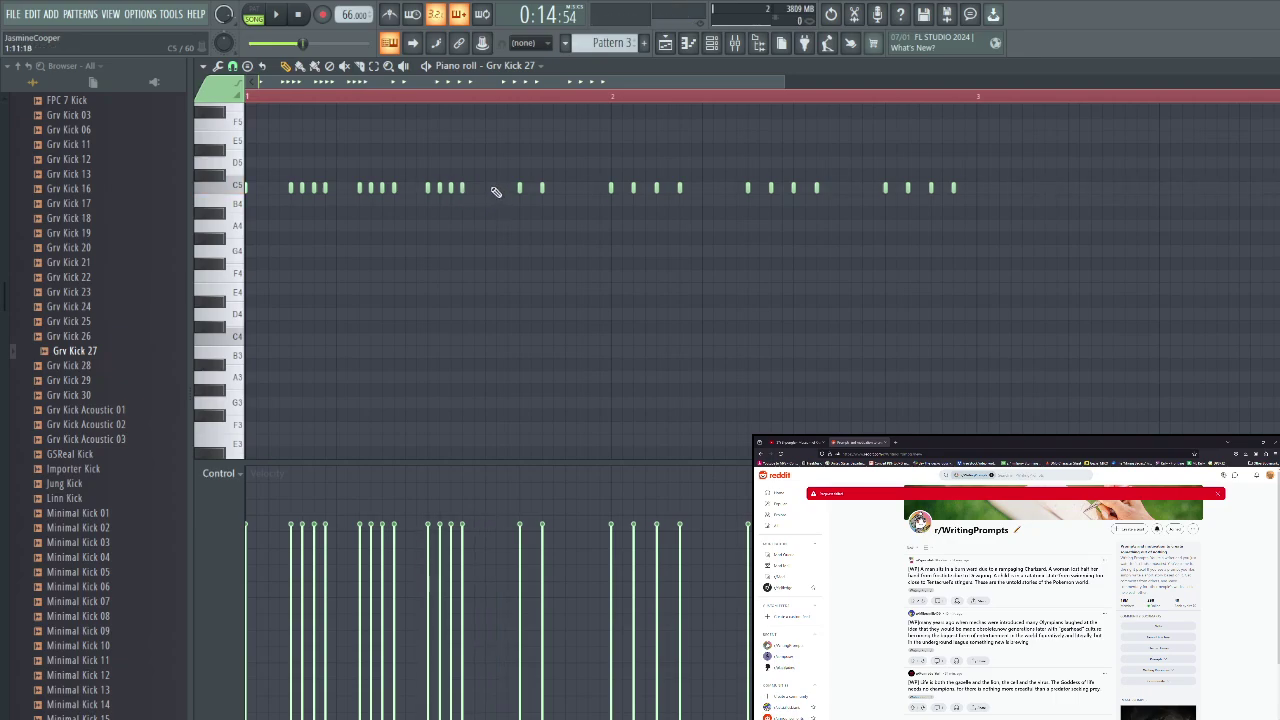
left_click(495, 188)
left_click(507, 188)
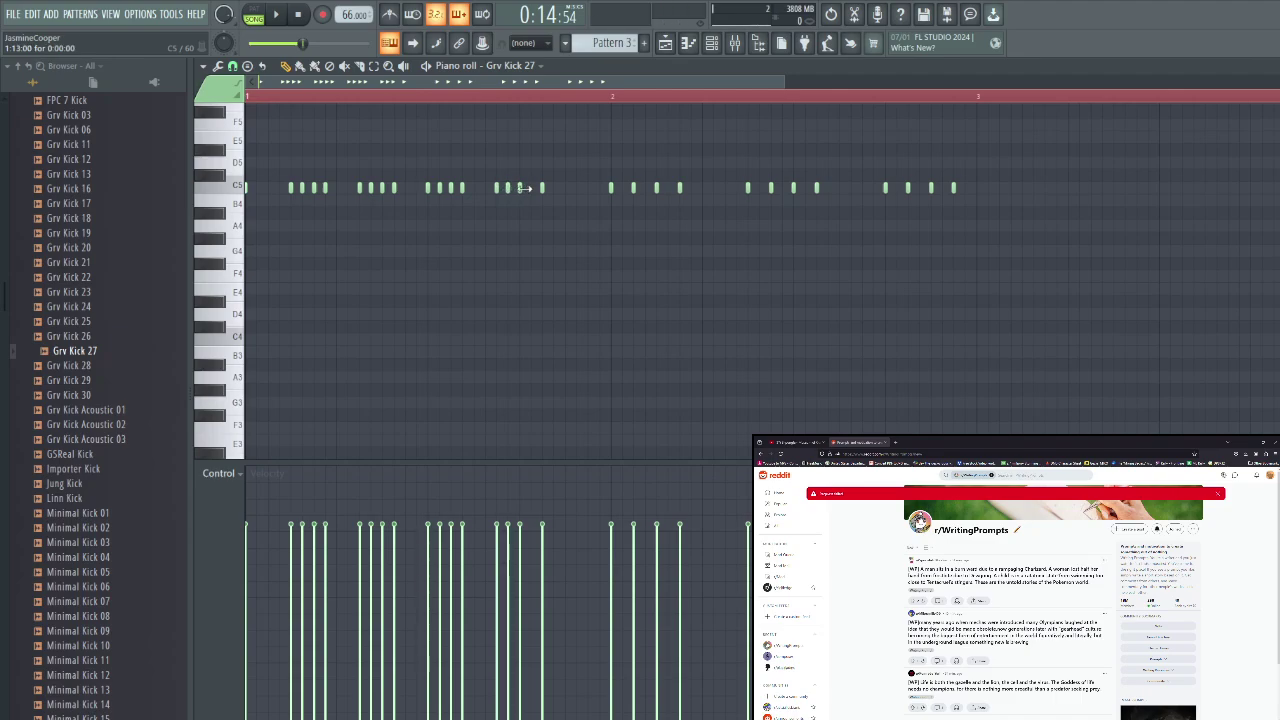
Complete the four-note C5 kick groups across bar 1 of Pattern 3 and erase all kick notes in bar 2
left_click(531, 188)
right_click(542, 188)
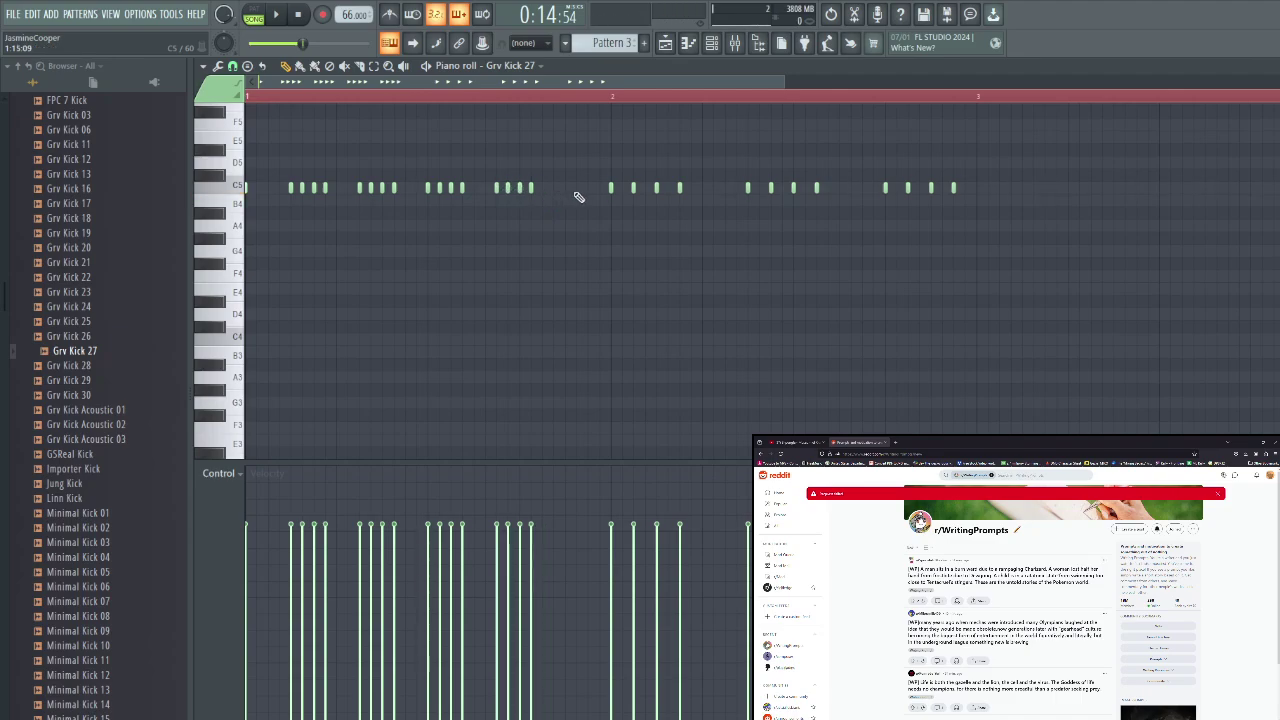
left_click(565, 188)
left_click(576, 188)
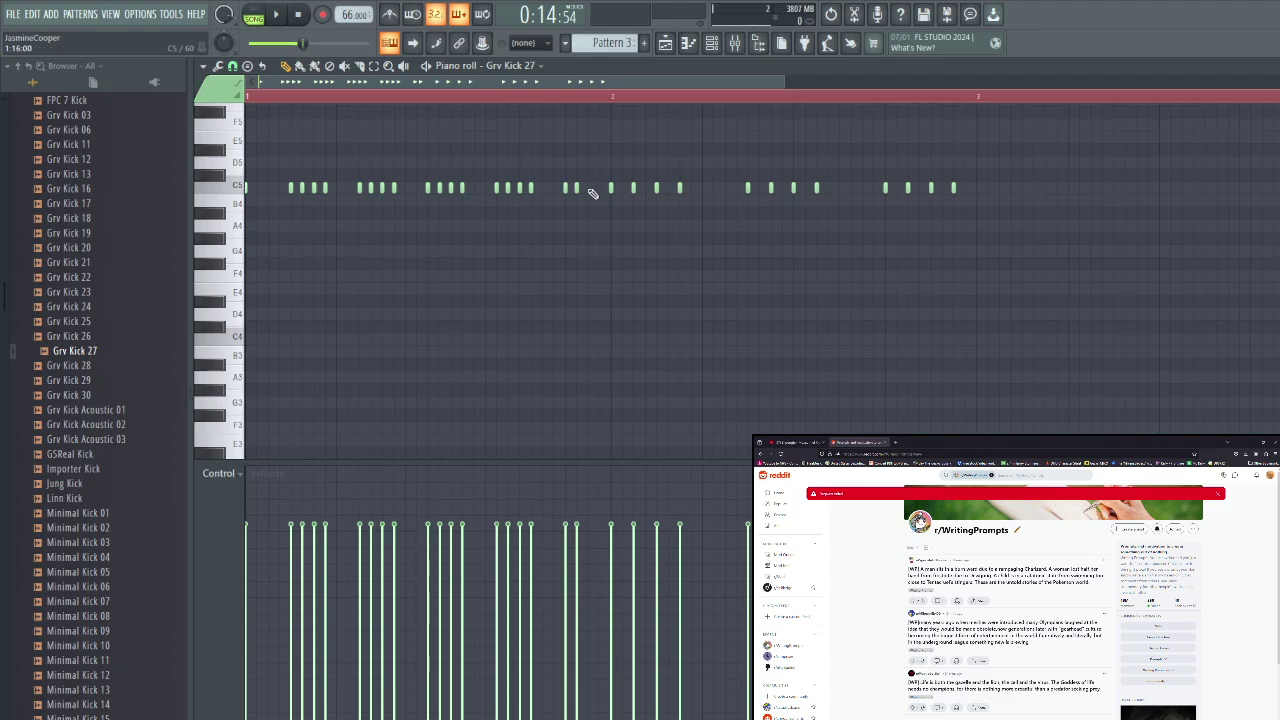
left_click(588, 188)
left_click(600, 188)
left_click_drag(608, 190, 972, 195)
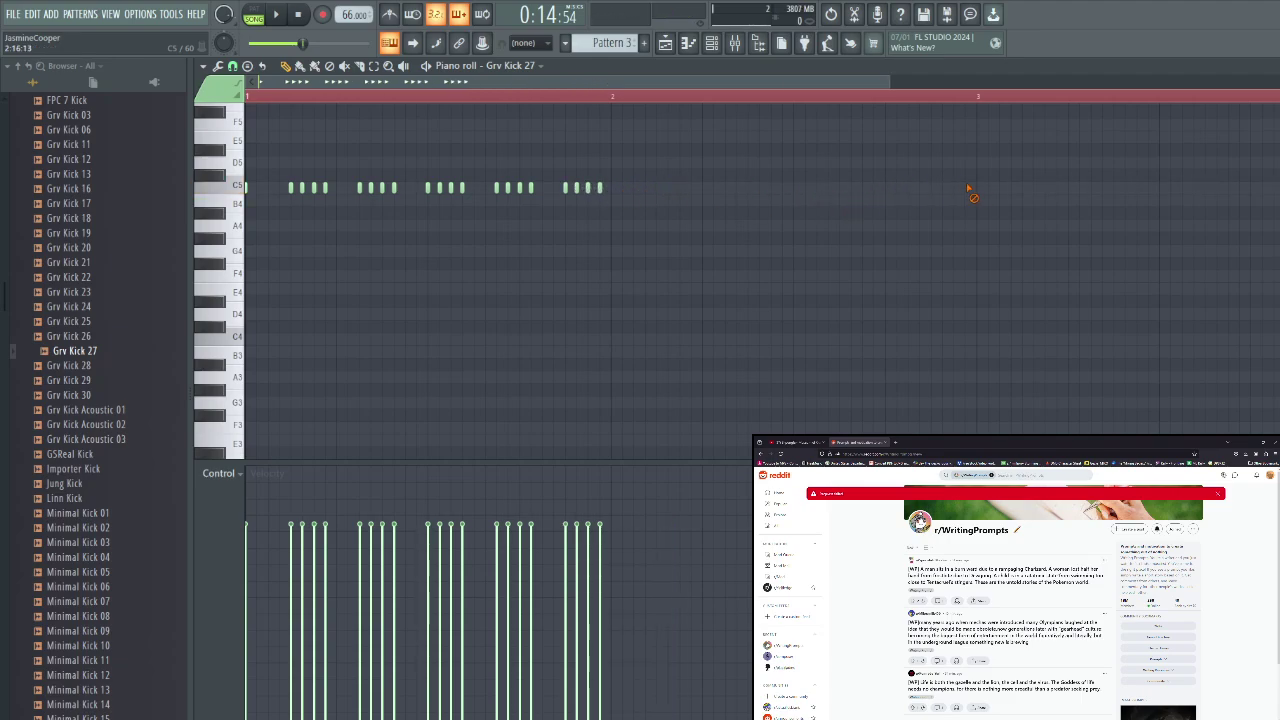
Repeat the Pattern 3 clip on Track 3 of the playlist to fill bars 6 through 8 during playback
key("F5")
key("space")
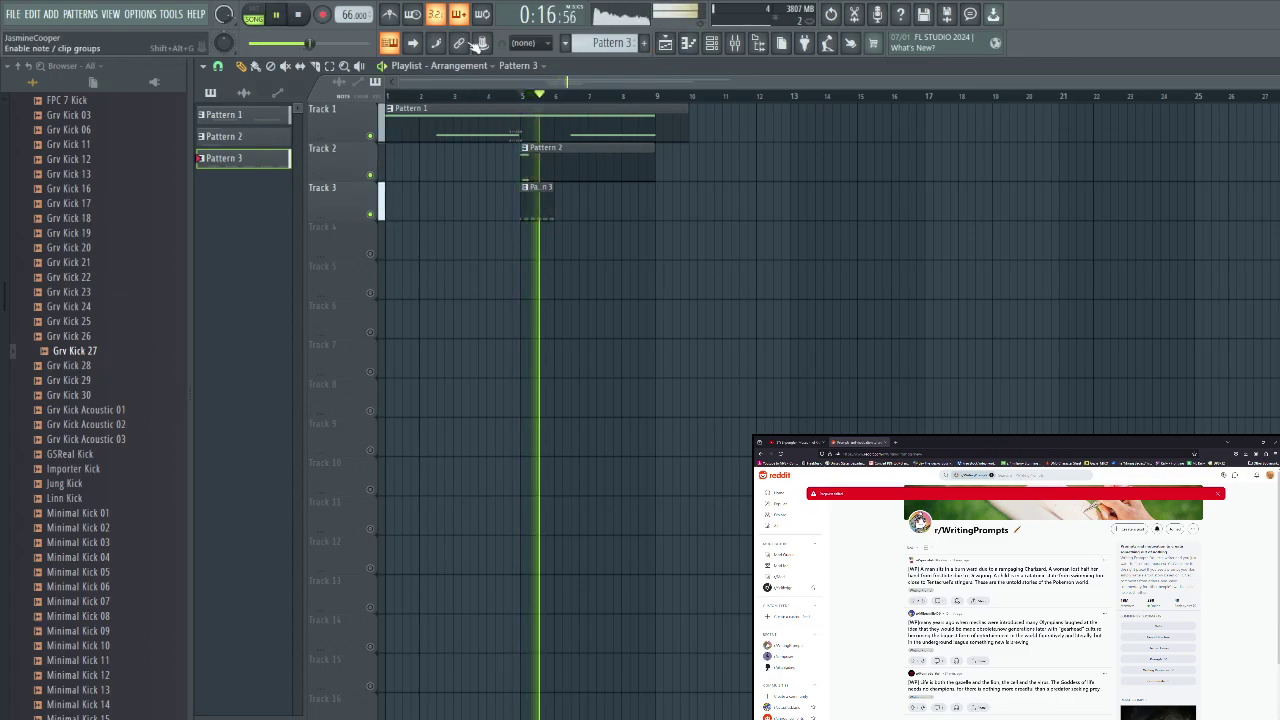
left_click(555, 215)
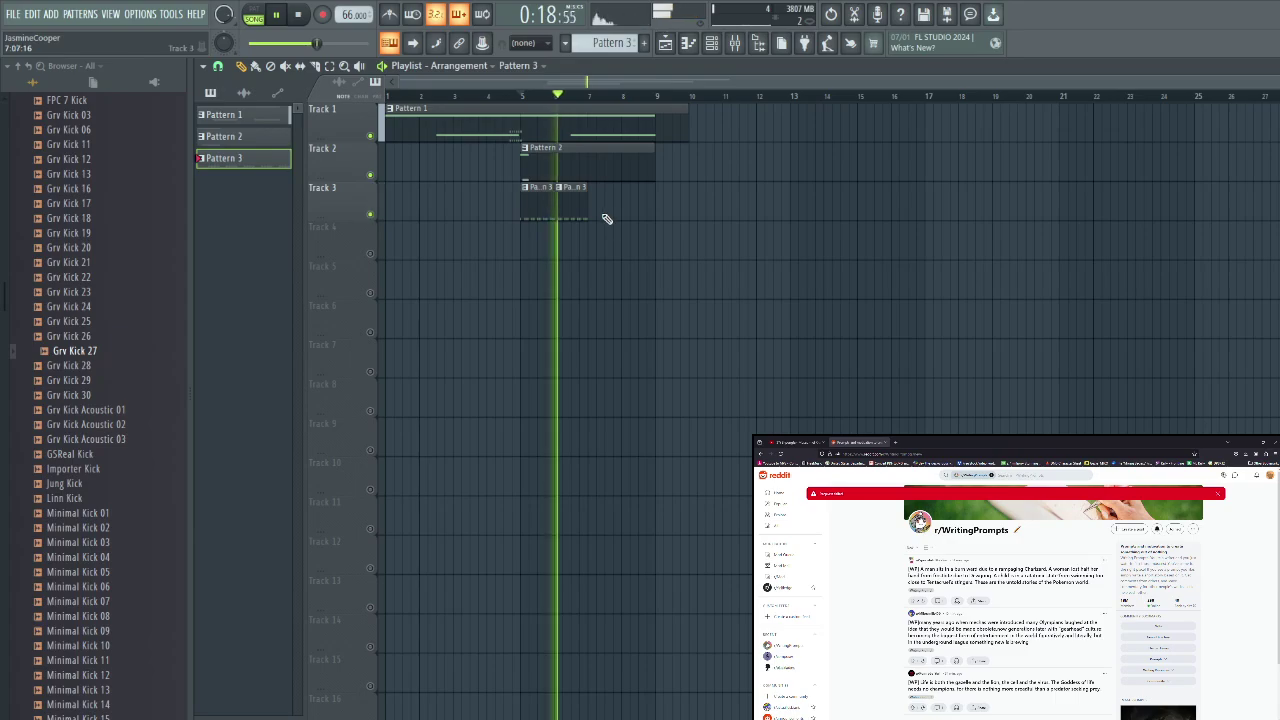
left_click(590, 208)
left_click(637, 207)
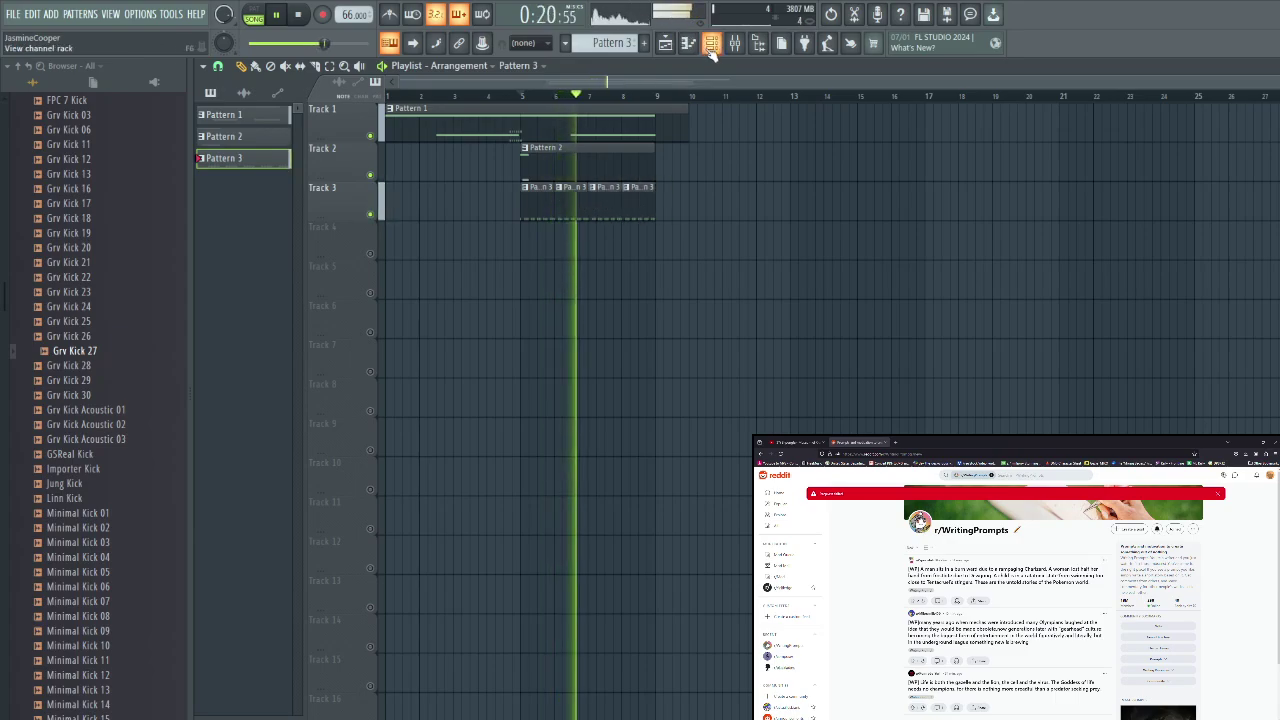
left_click(711, 43)
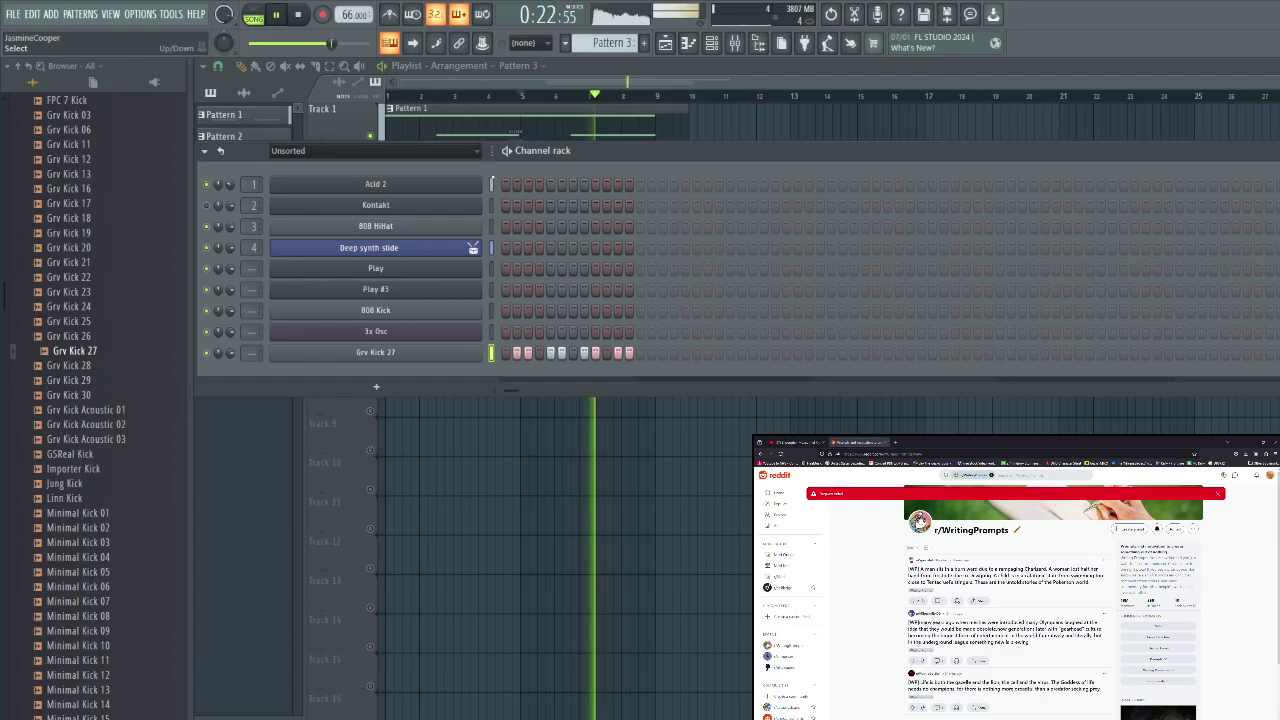
key("space")
key("F6")
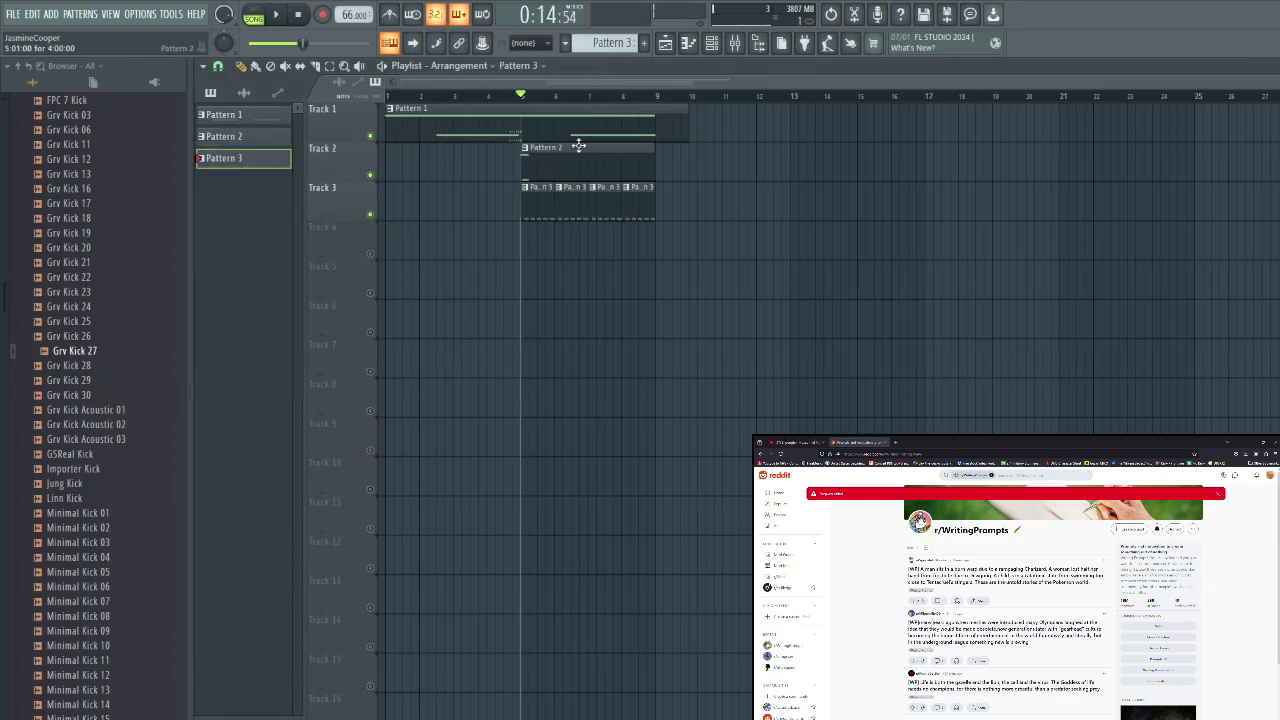
left_click(711, 43)
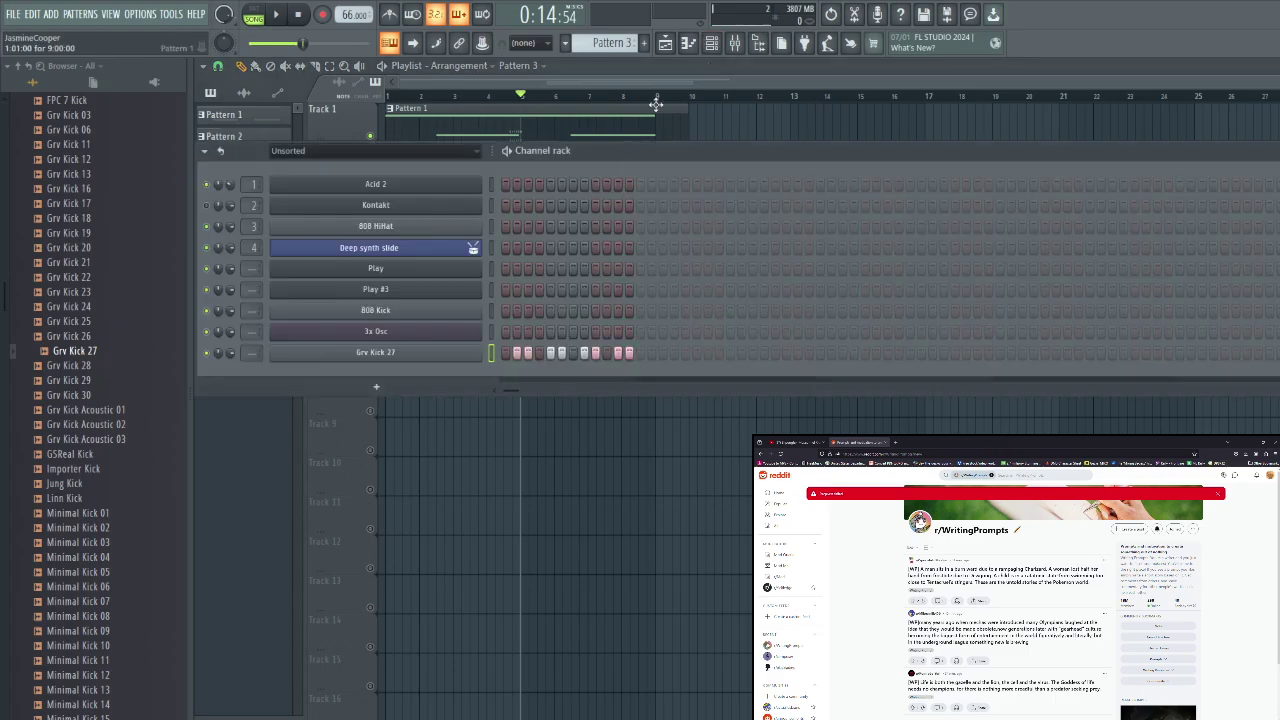
key("F6")
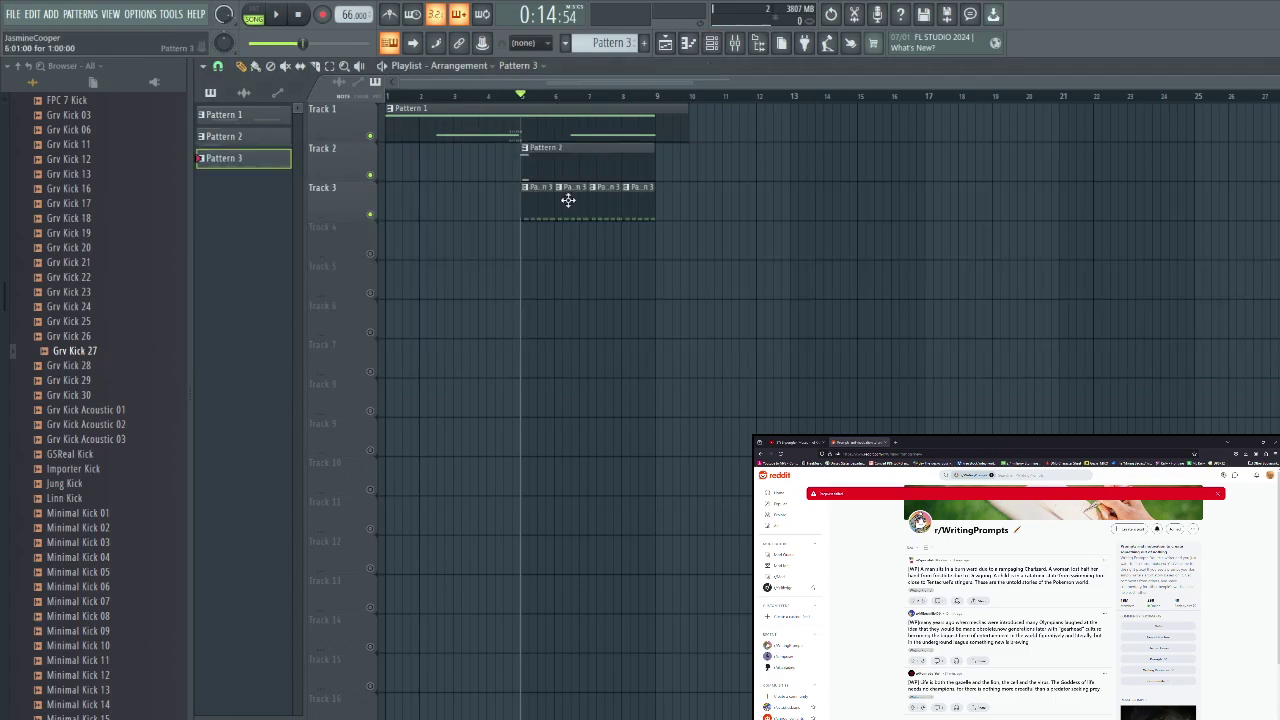
Lower the velocities of the last three kicks in each four-note group of Pattern 3 and preview the result
double_click(576, 202)
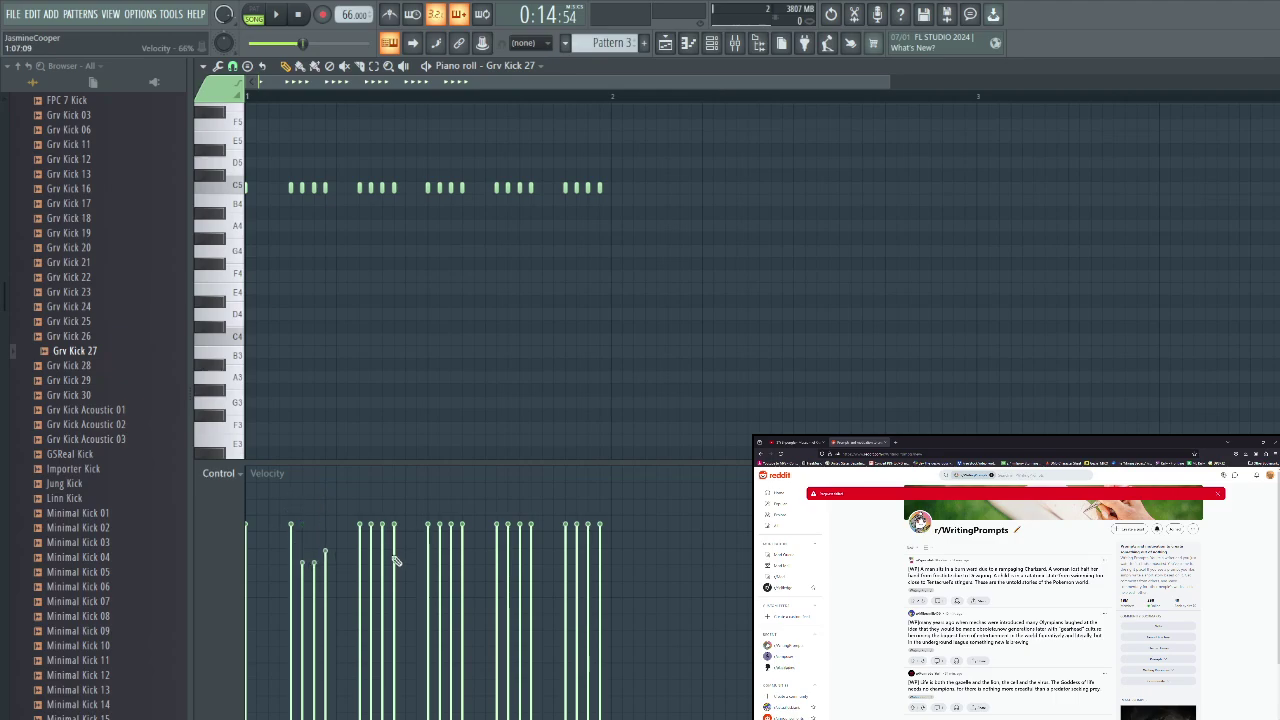
mouse_move(380, 561)
left_mouse_down()
mouse_move(417, 559)
mouse_move(376, 558)
mouse_move(429, 525)
mouse_move(437, 572)
mouse_move(462, 558)
mouse_move(443, 567)
mouse_move(603, 577)
left_mouse_up()
key("space")
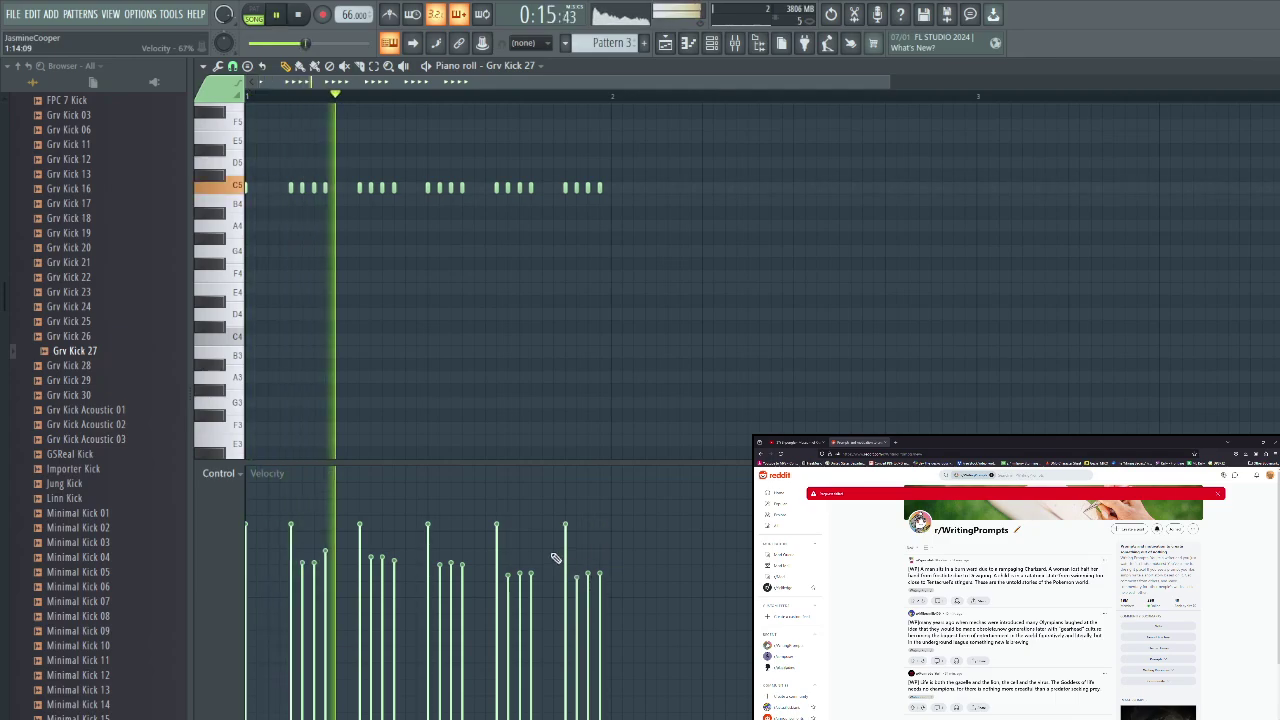
key("space")
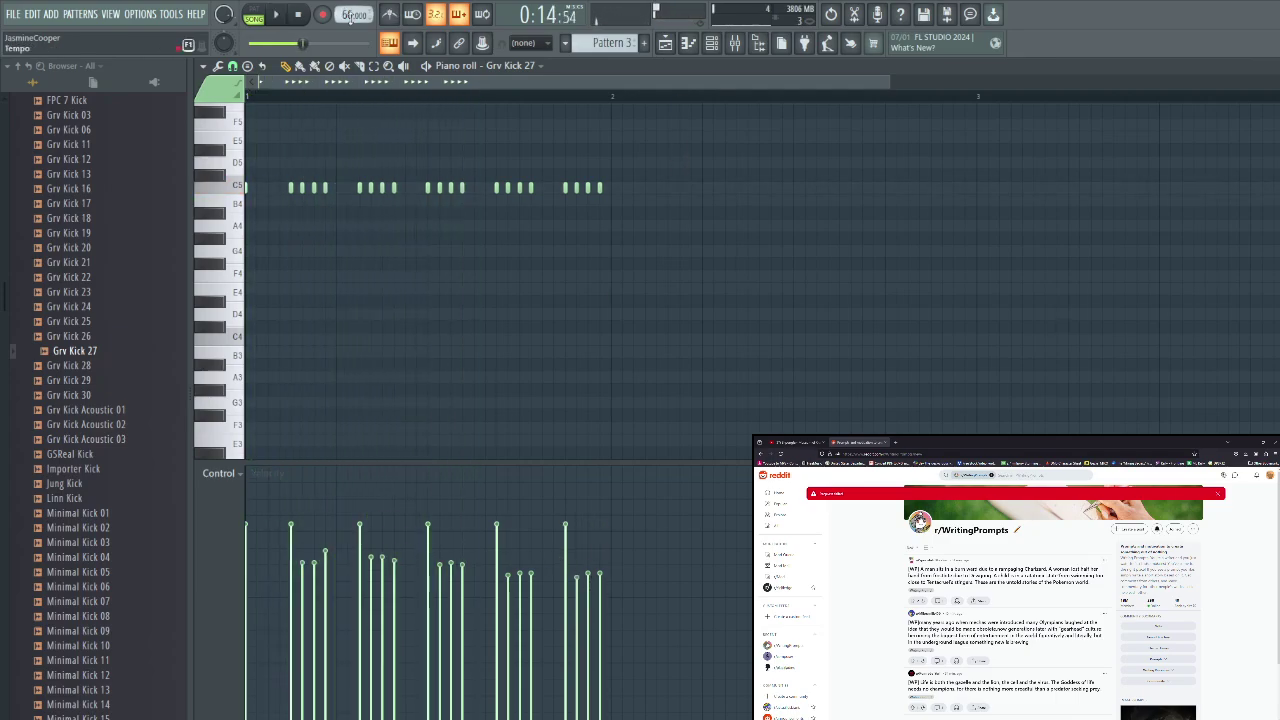
Create a Tempo automation clip on Track 4 of the playlist
key("F5")
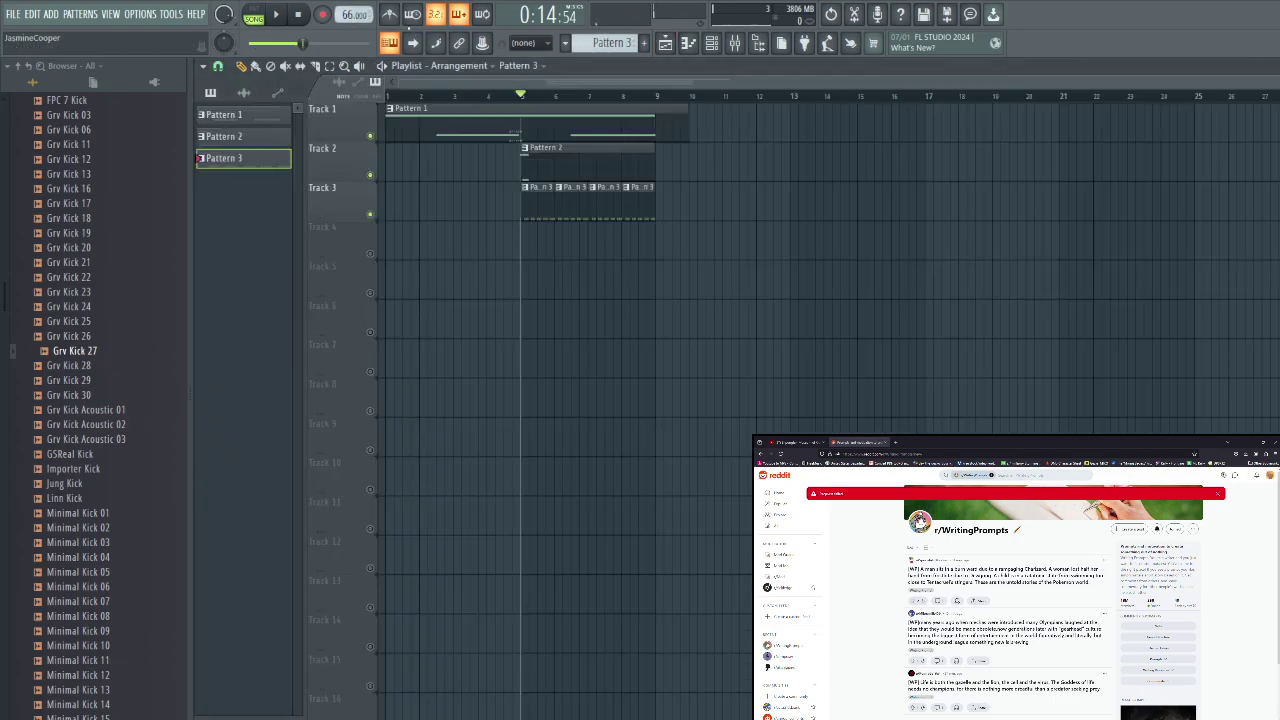
left_click(413, 92)
left_click(370, 254)
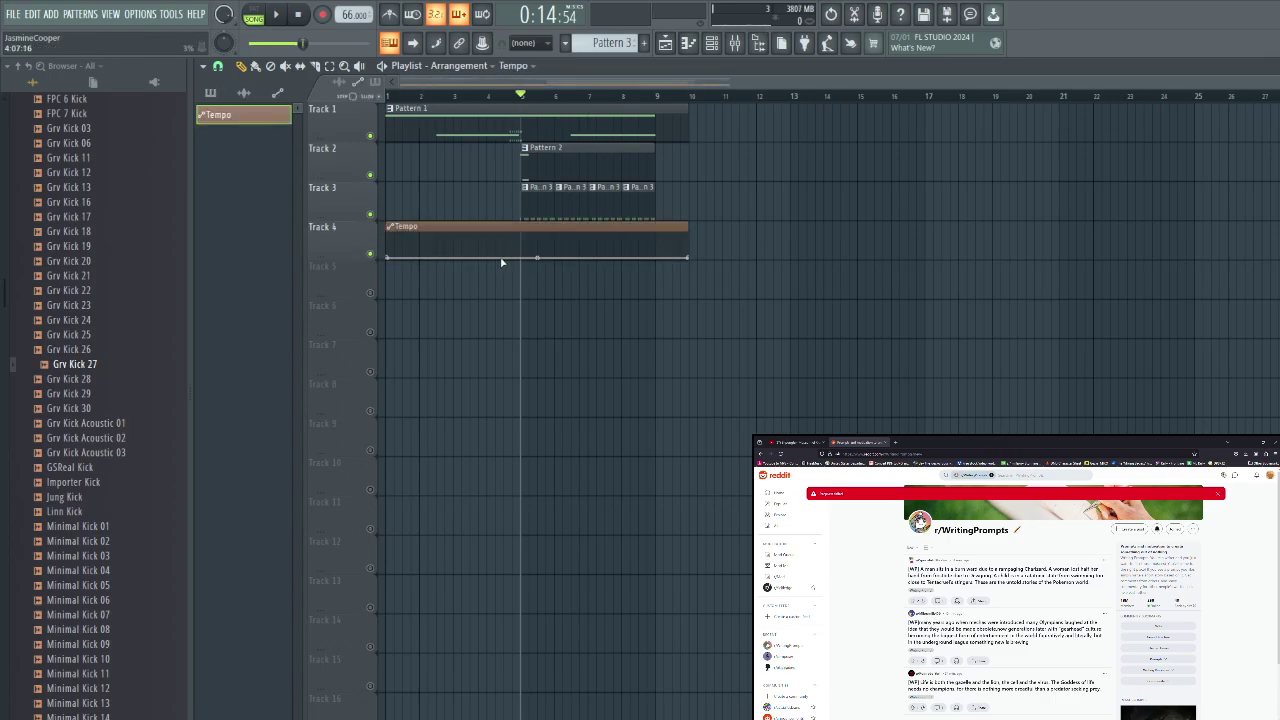
Add automation points at bar 5 of the Tempo clip, raise the tempo from there to about 98 BPM, and preview it
scroll(390, 160, "up", 4)
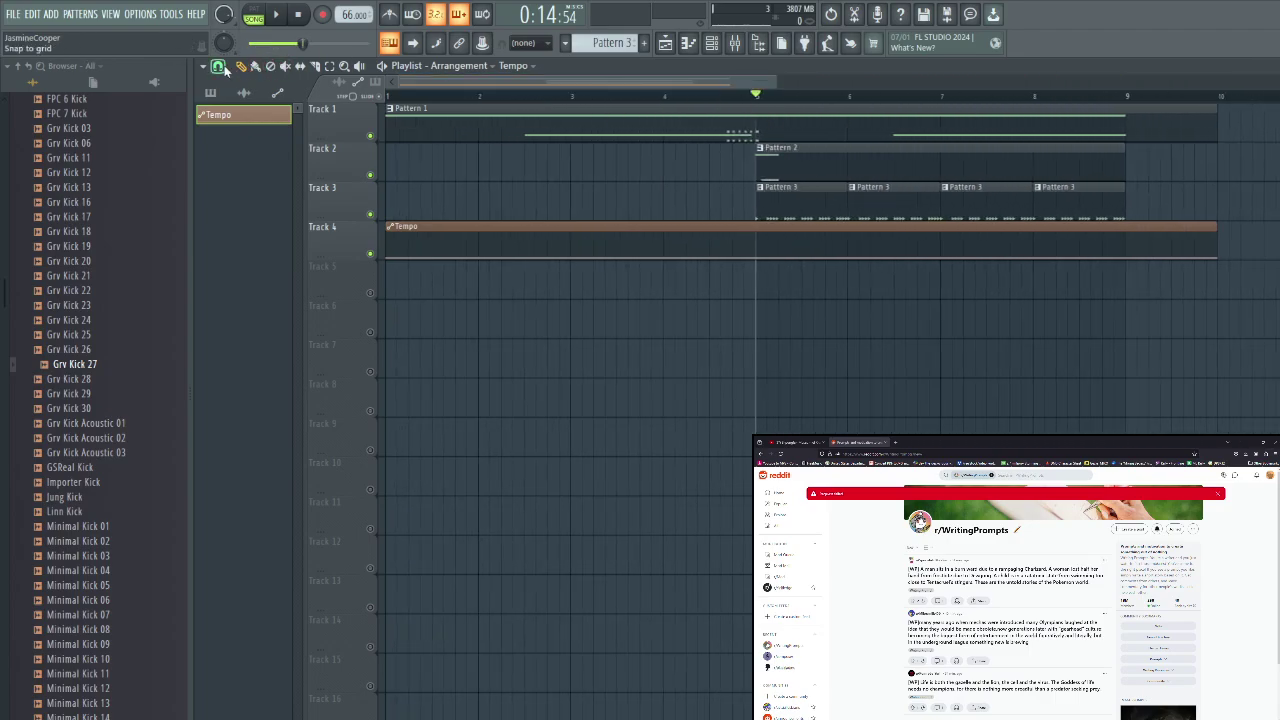
right_click(758, 258)
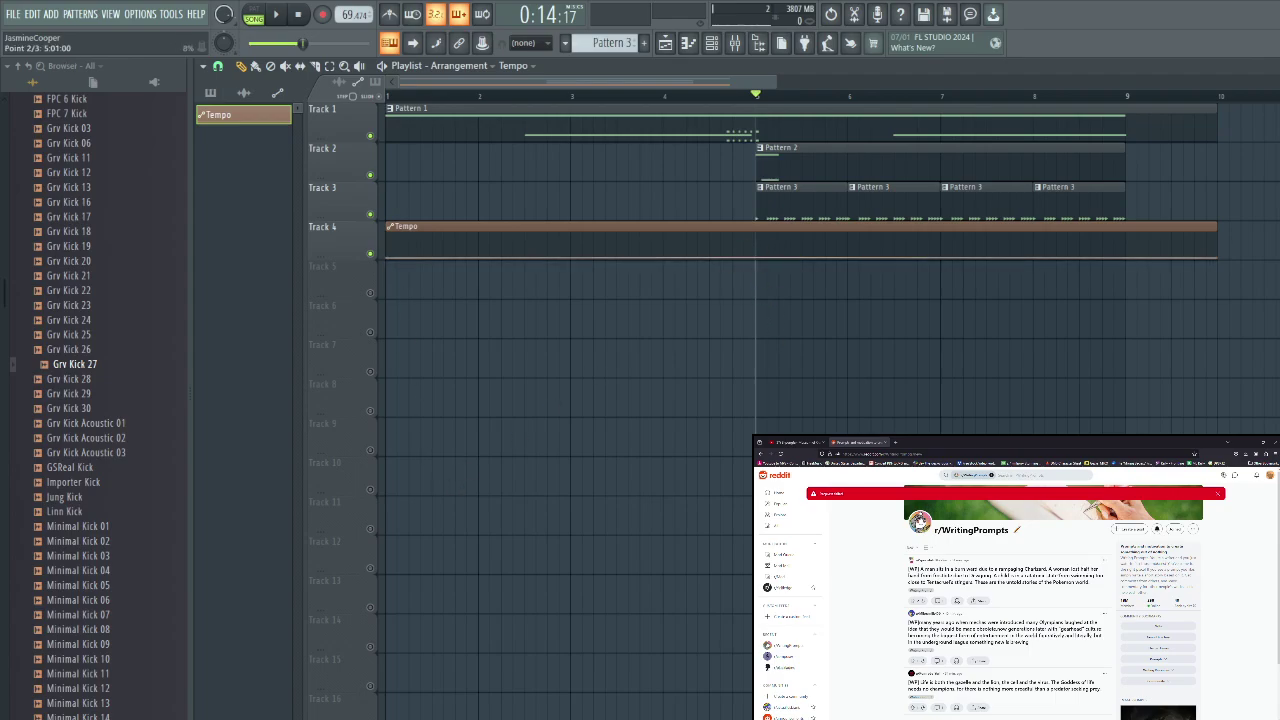
left_click_drag(784, 256, 760, 252)
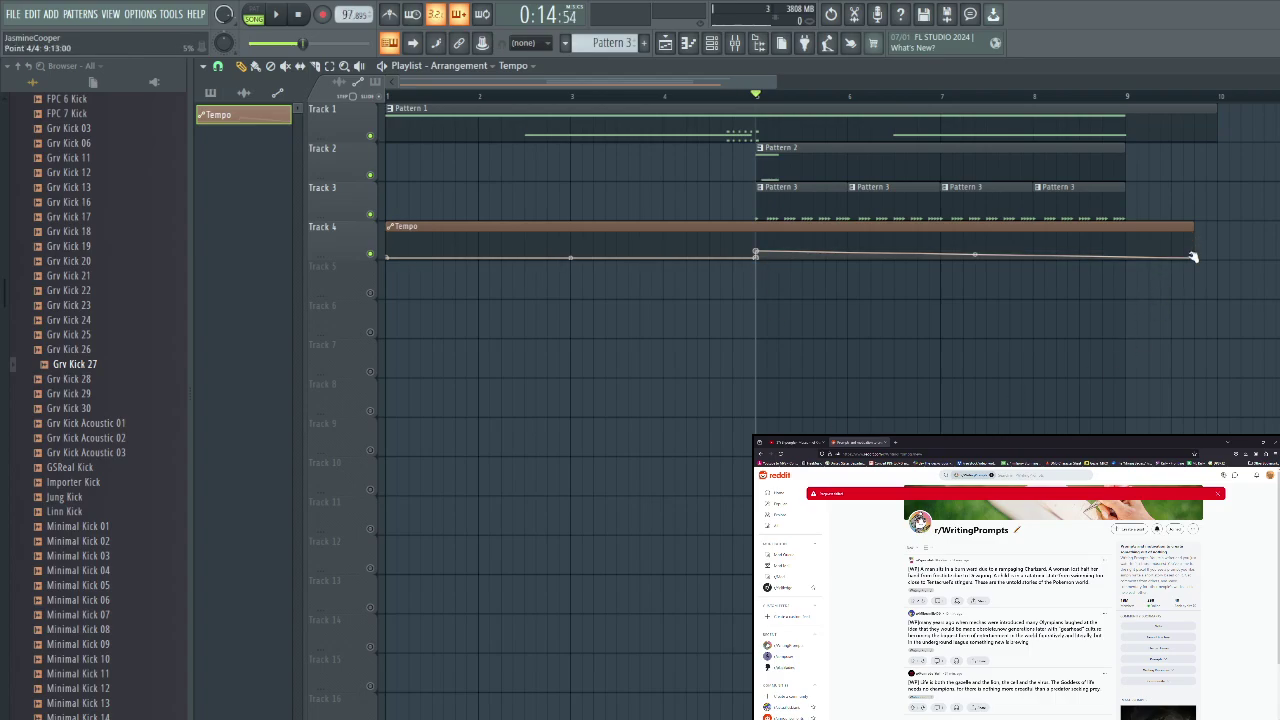
left_click_drag(1193, 257, 1193, 250)
key("space")
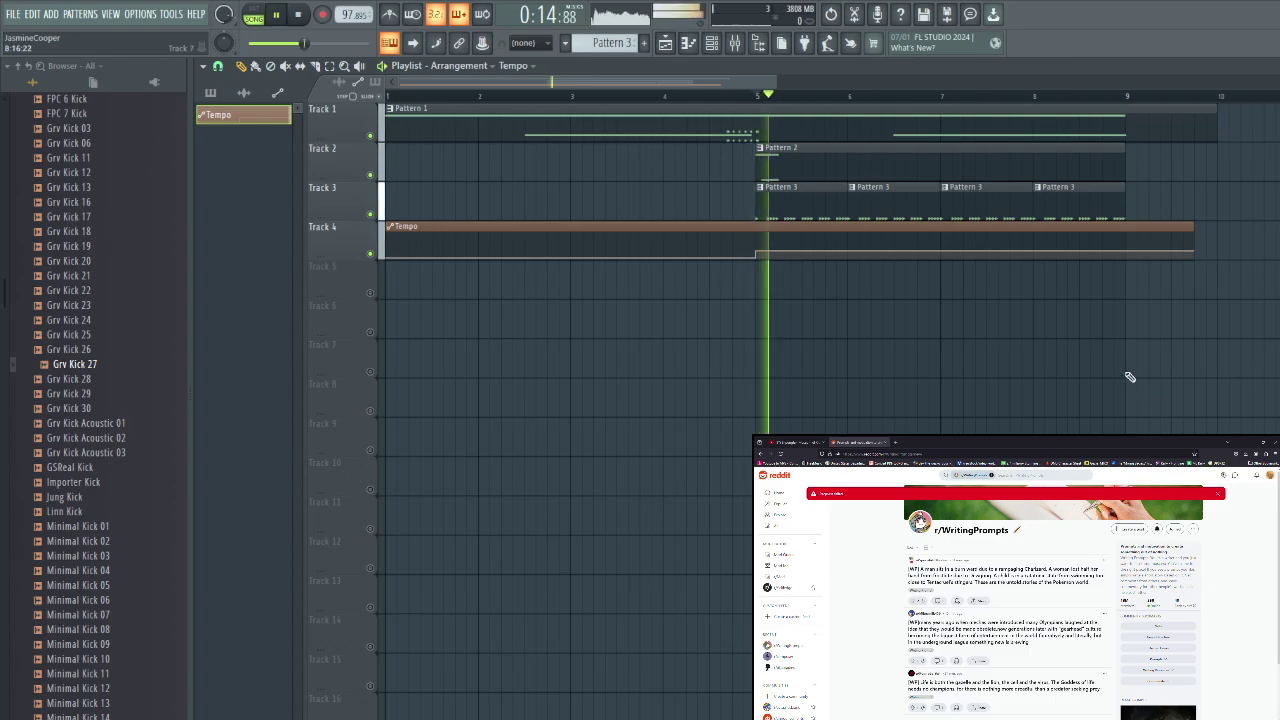
key("space")
Reduce the tempo jump at bar 5 to about 82 BPM, preview it, and reduce it further to about 72.6 BPM
left_click_drag(754, 251, 760, 258)
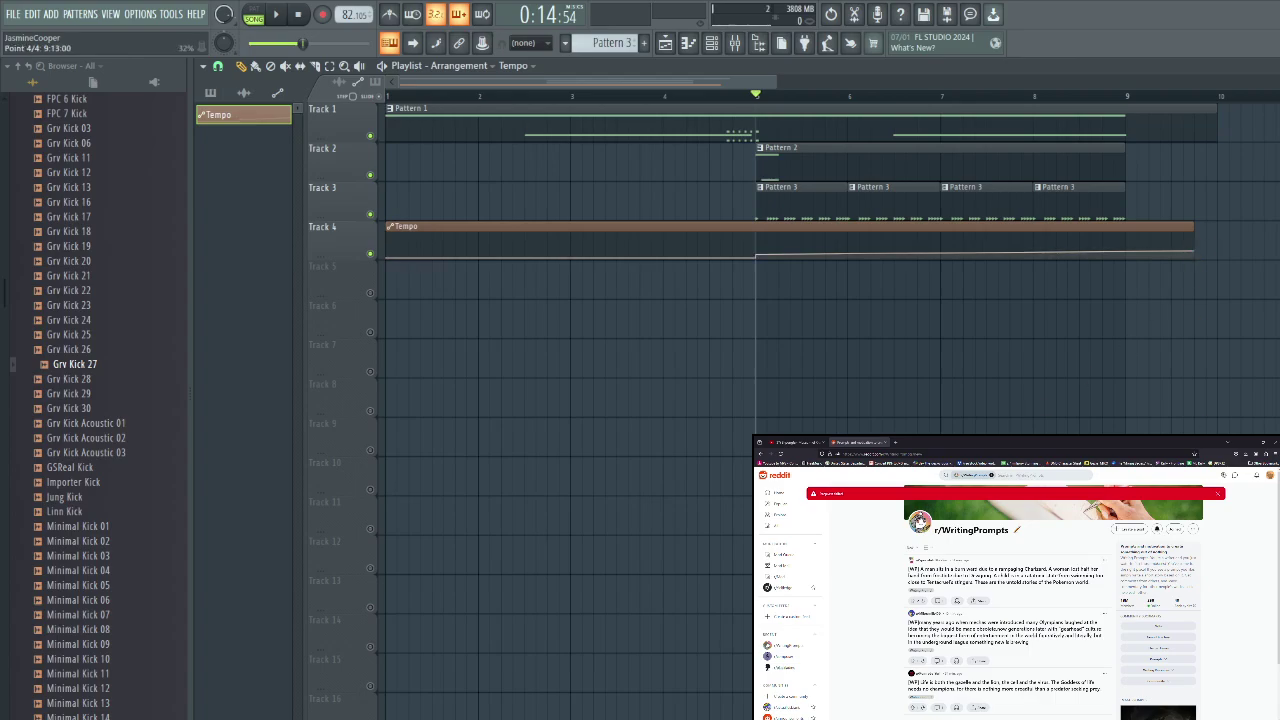
key("space")
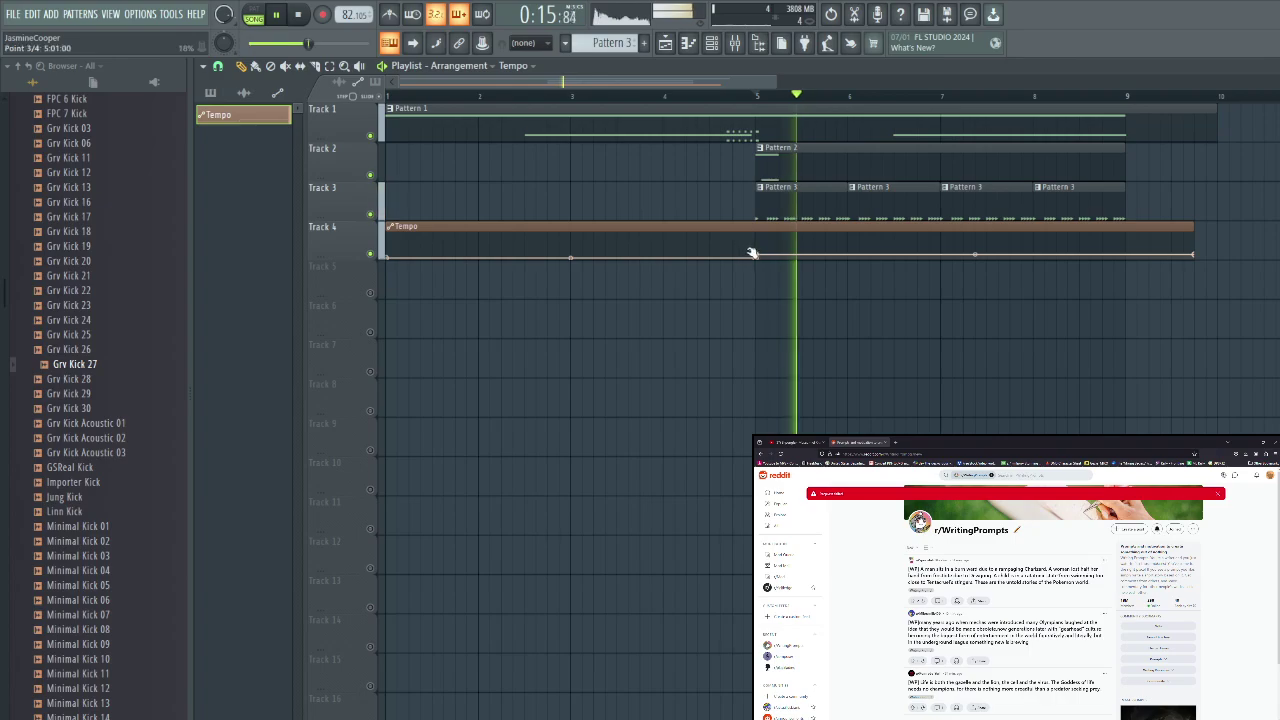
key("space")
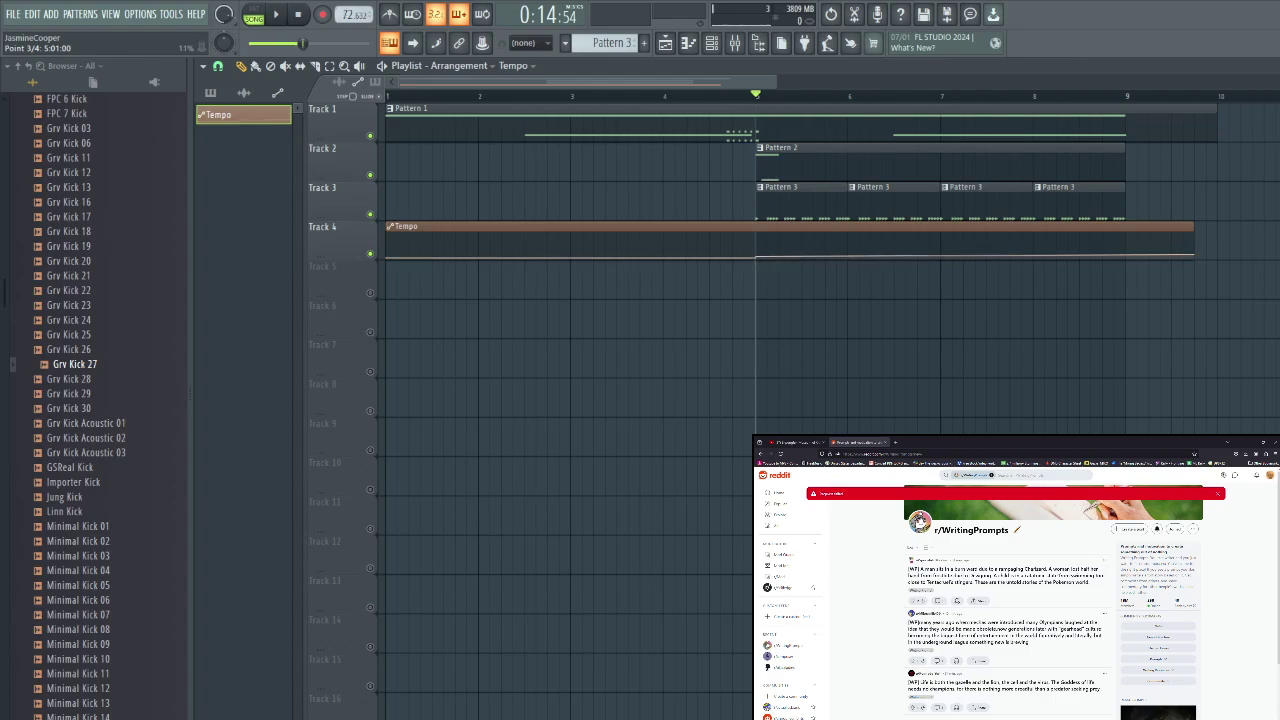
key("space")
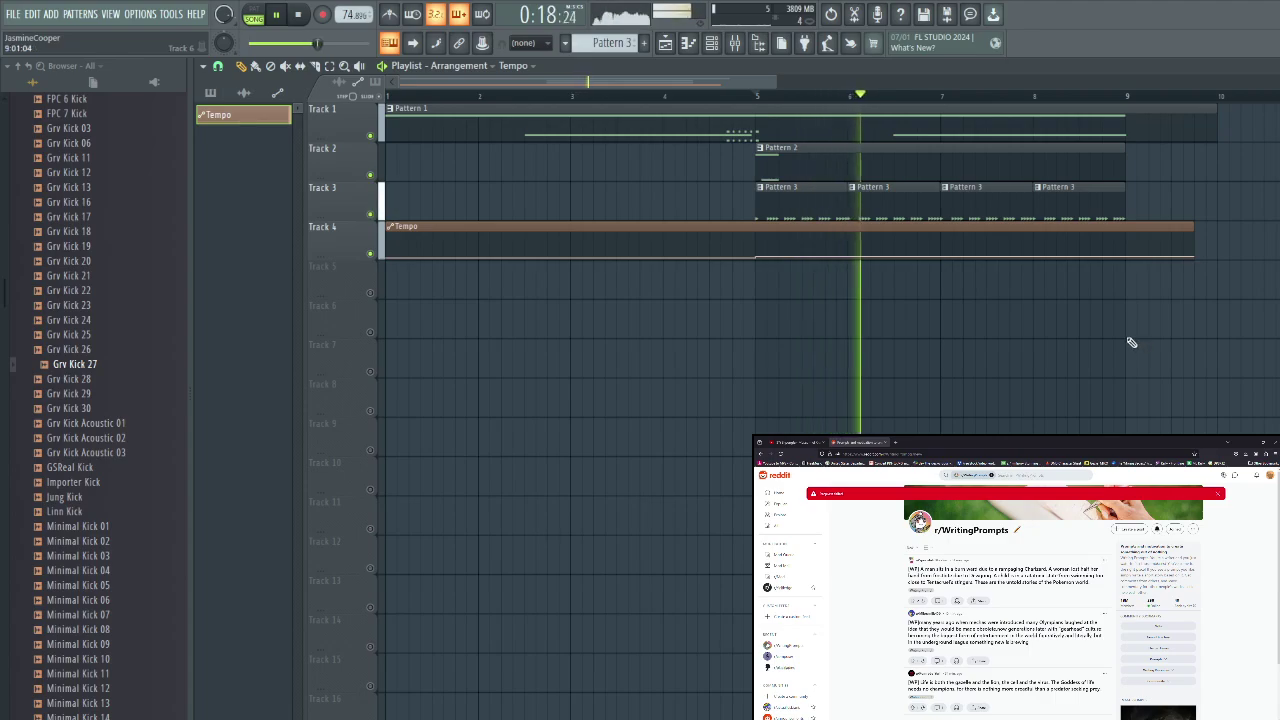
Shorten the Grv Kick 27 sample's tail with a fade-out in its sampler settings, easing the amount back from 59% during playback
left_click(736, 44)
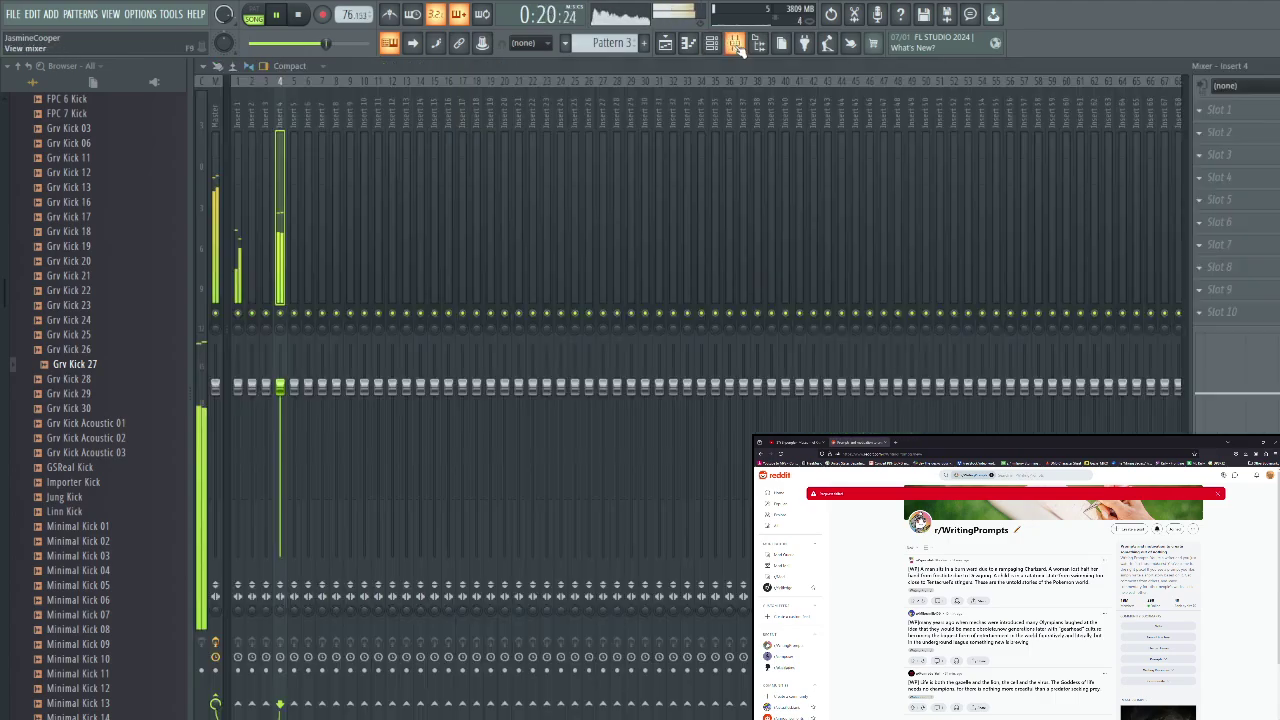
left_click(665, 43)
left_click(712, 45)
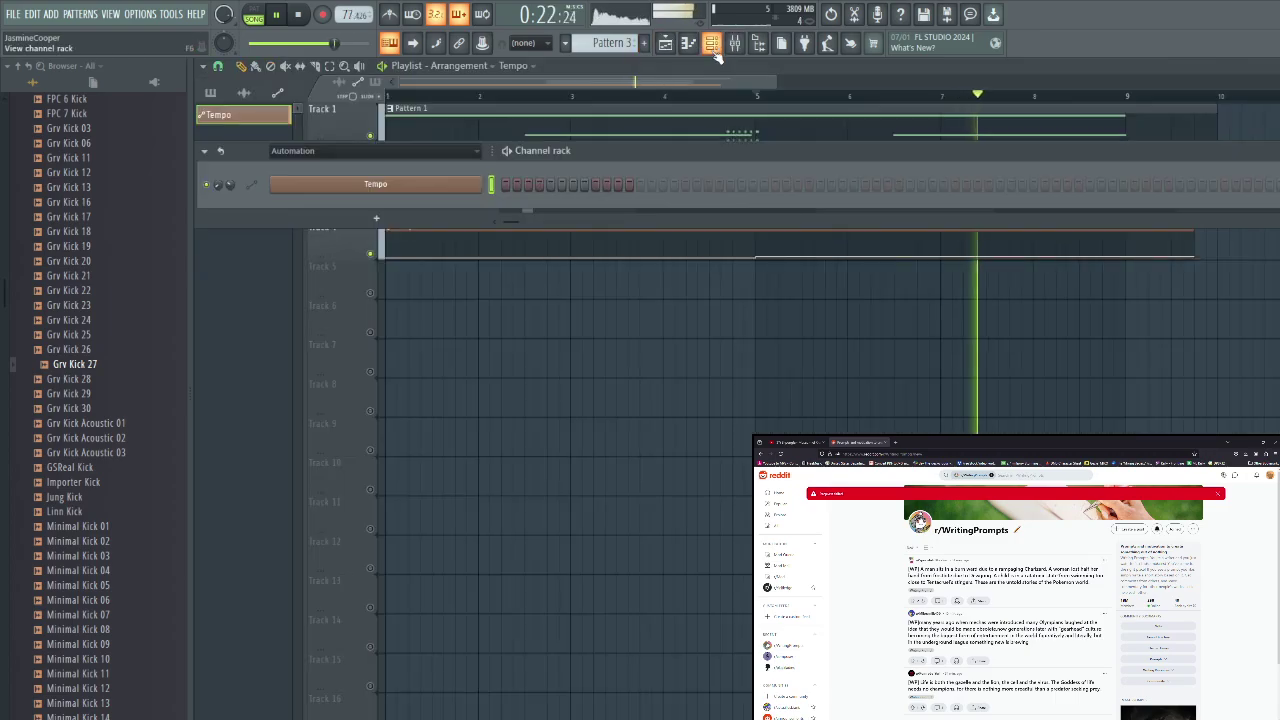
key("space")
key("Page_Down")
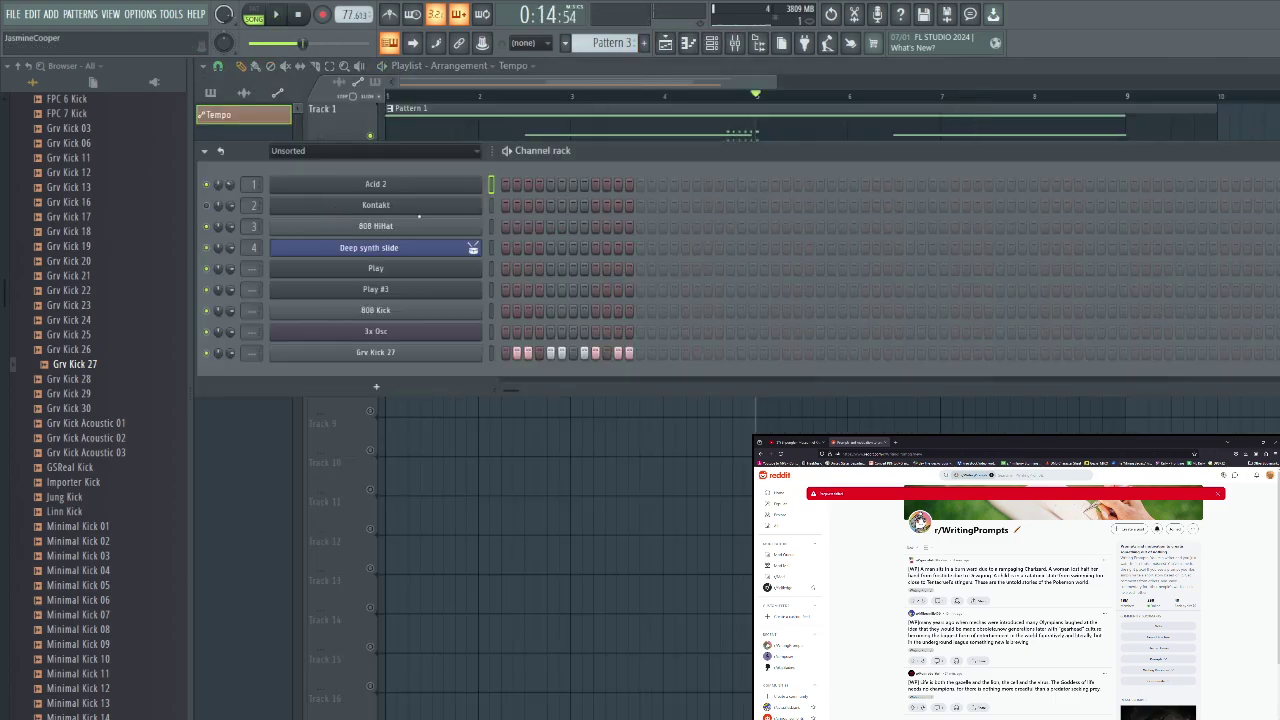
left_click(434, 353)
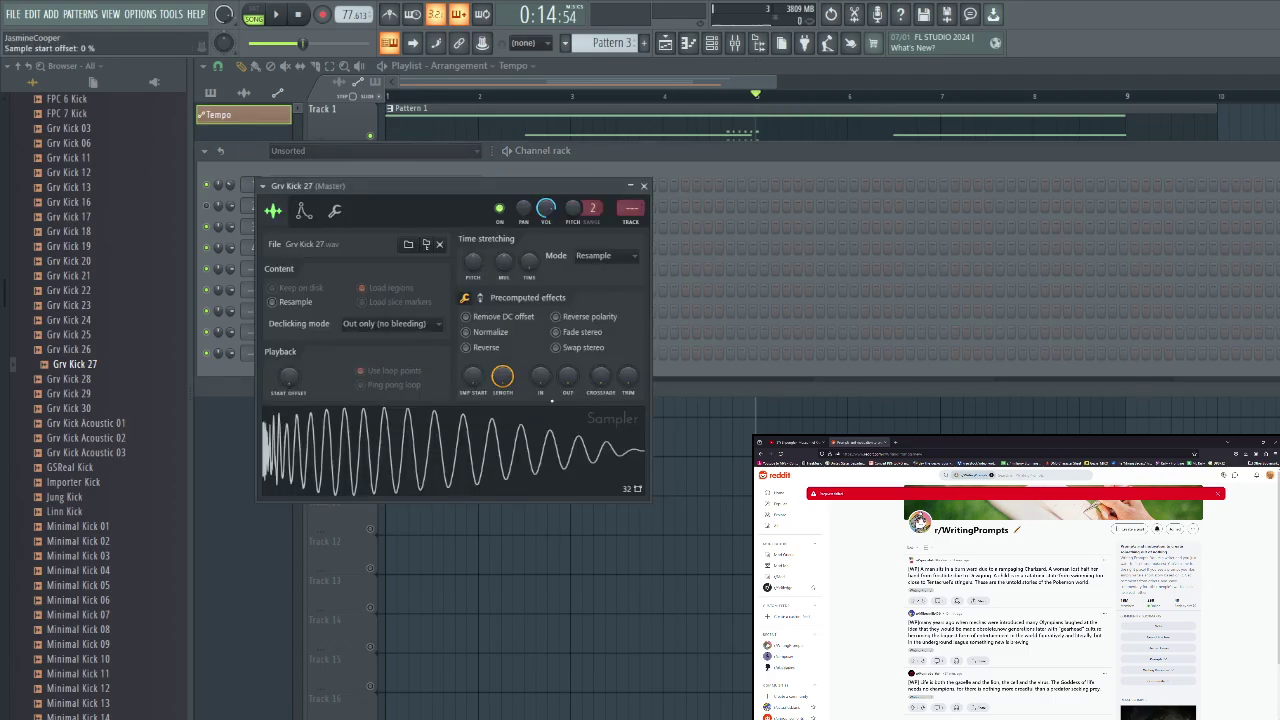
left_click_drag(566, 376, 566, 350)
key("space")
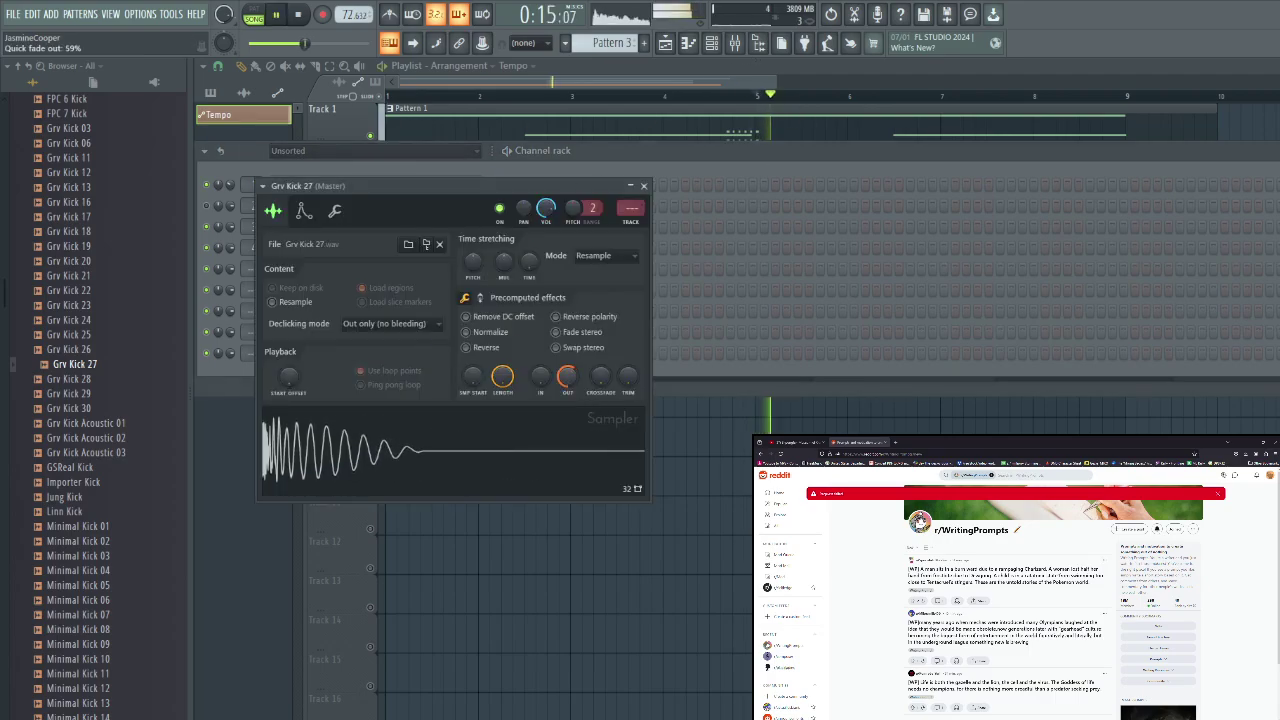
left_click_drag(566, 376, 566, 385)
Route the Grv Kick 27 channel to mixer insert 3
left_click(735, 42)
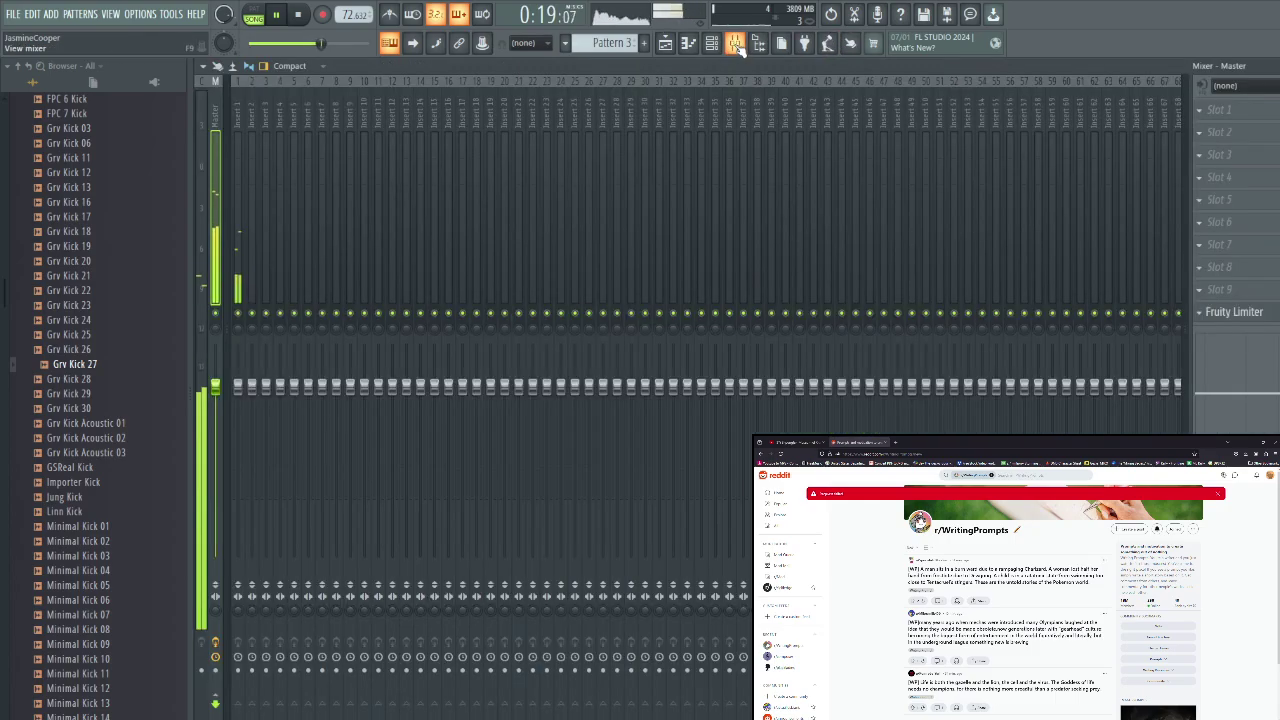
left_click(711, 42)
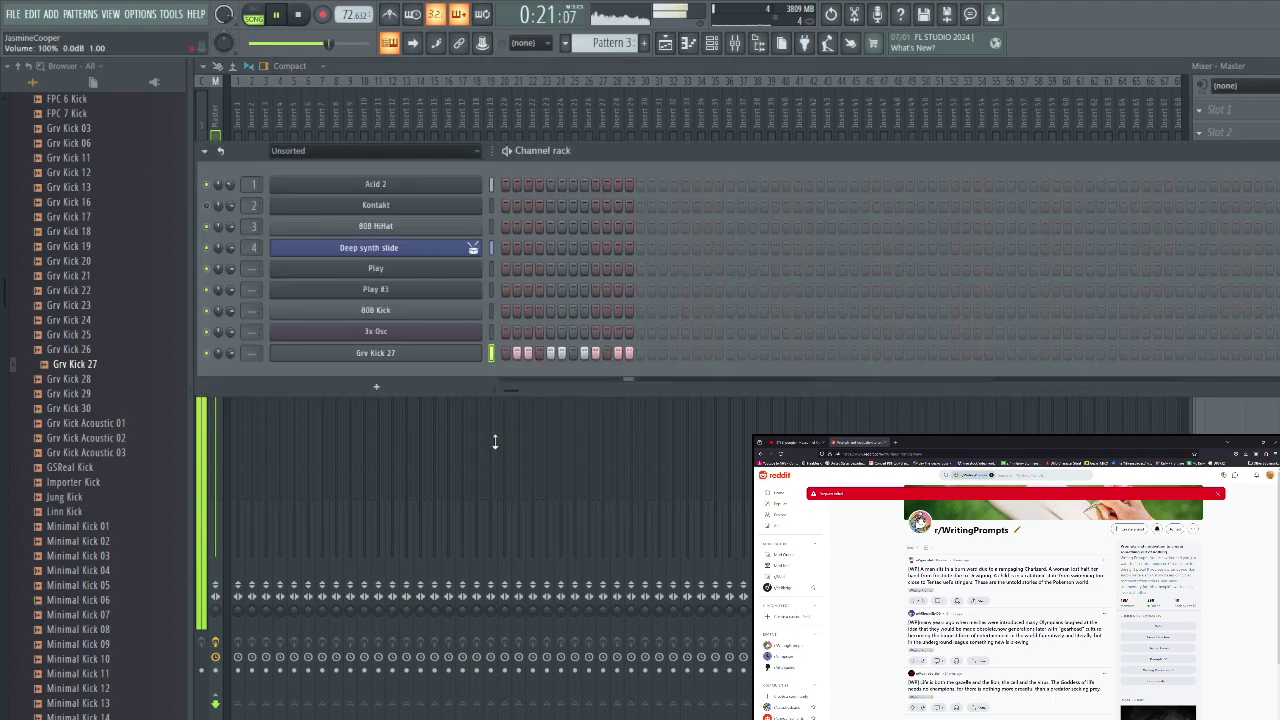
key("space")
left_click(435, 356)
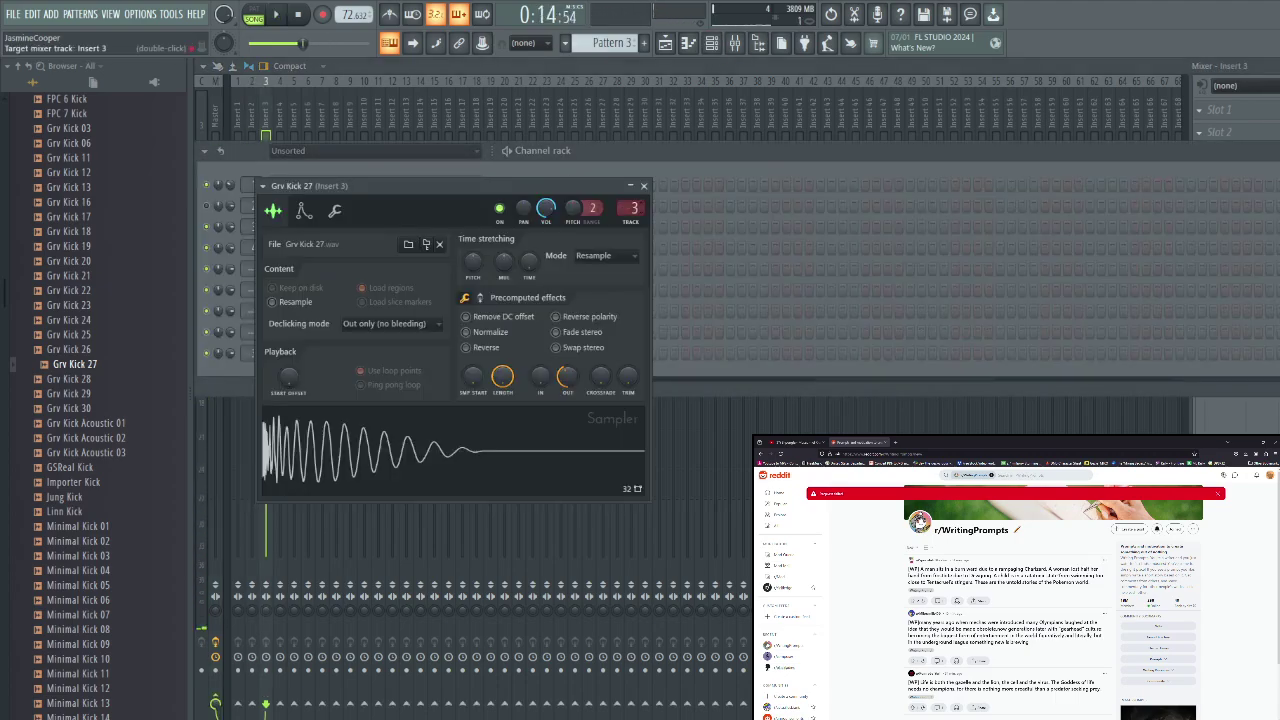
Add Fruity parametric EQ 2 to mixer insert 3, dip the kick's lows with band 2, and cut its highs with band 7
key("space")
left_click(735, 42)
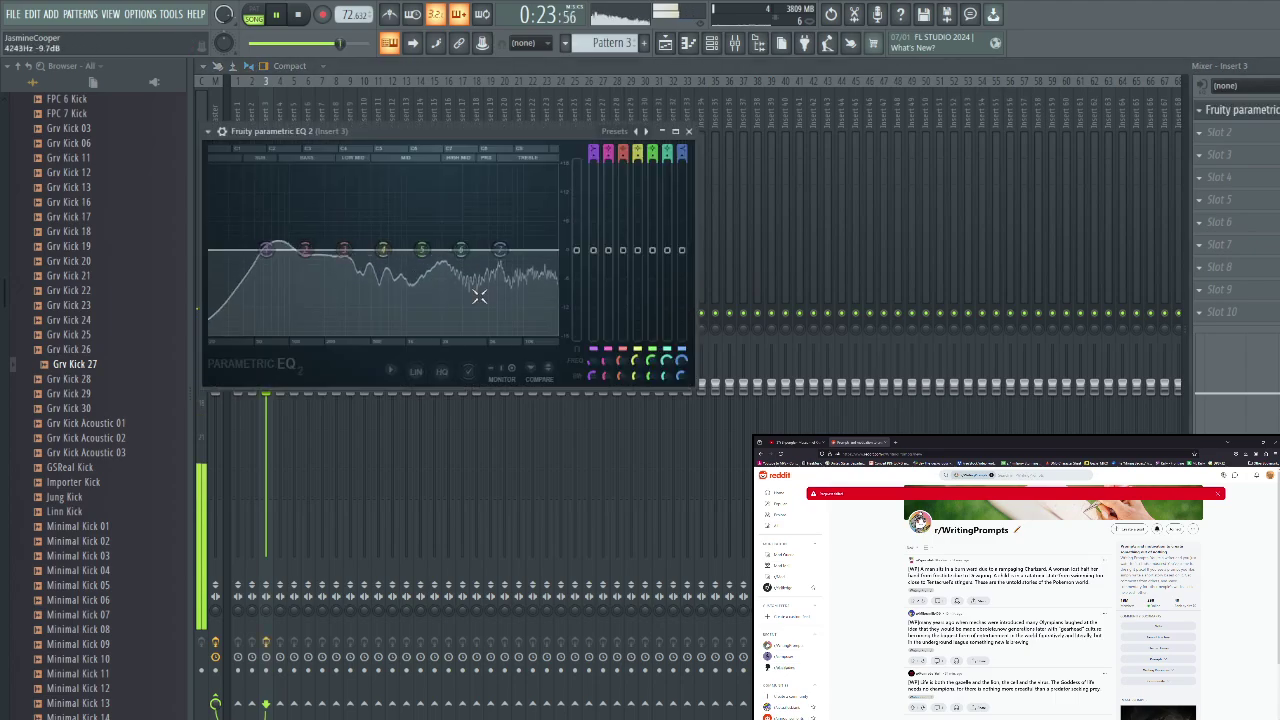
left_click_drag(305, 250, 267, 313)
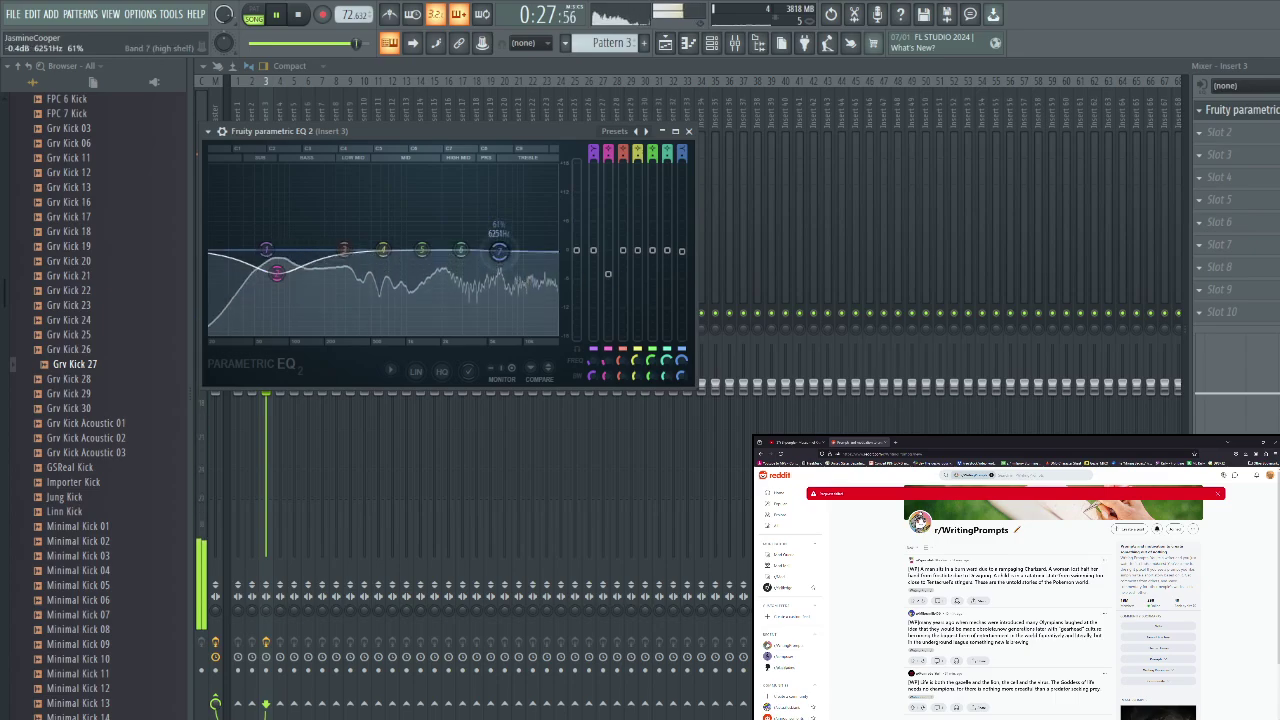
left_click_drag(500, 250, 349, 333)
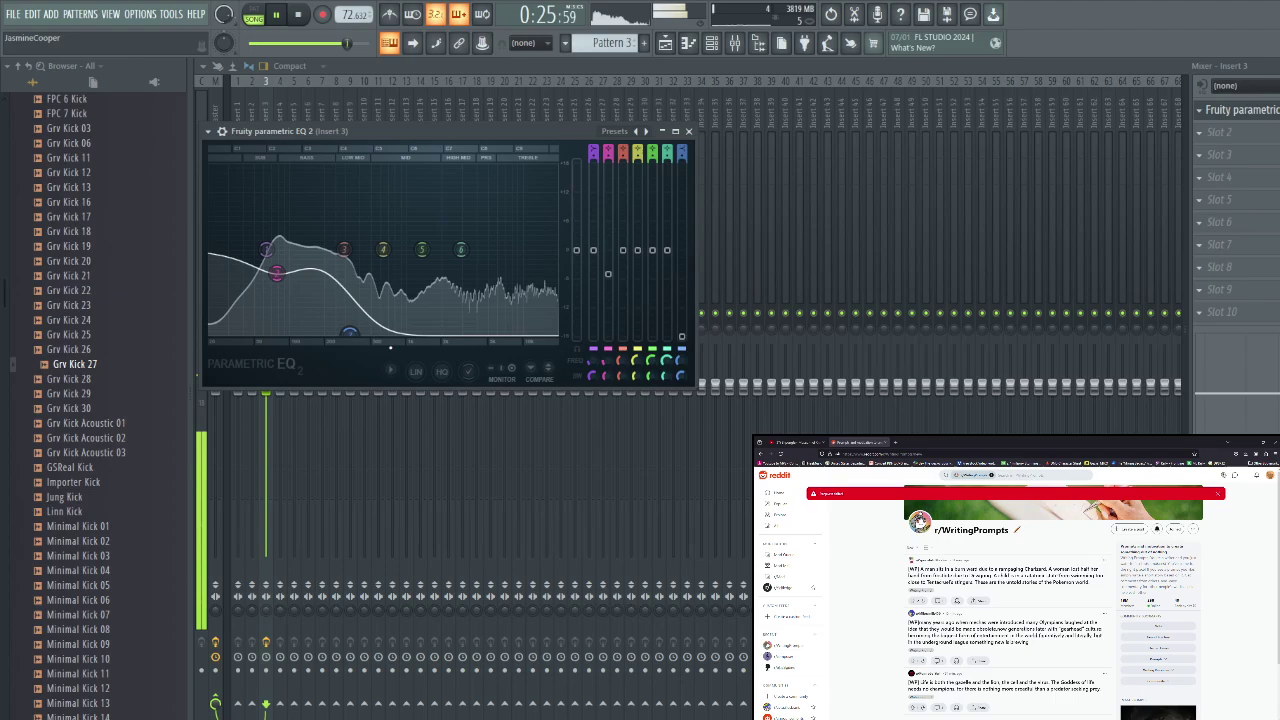
left_click(389, 42)
key("space")
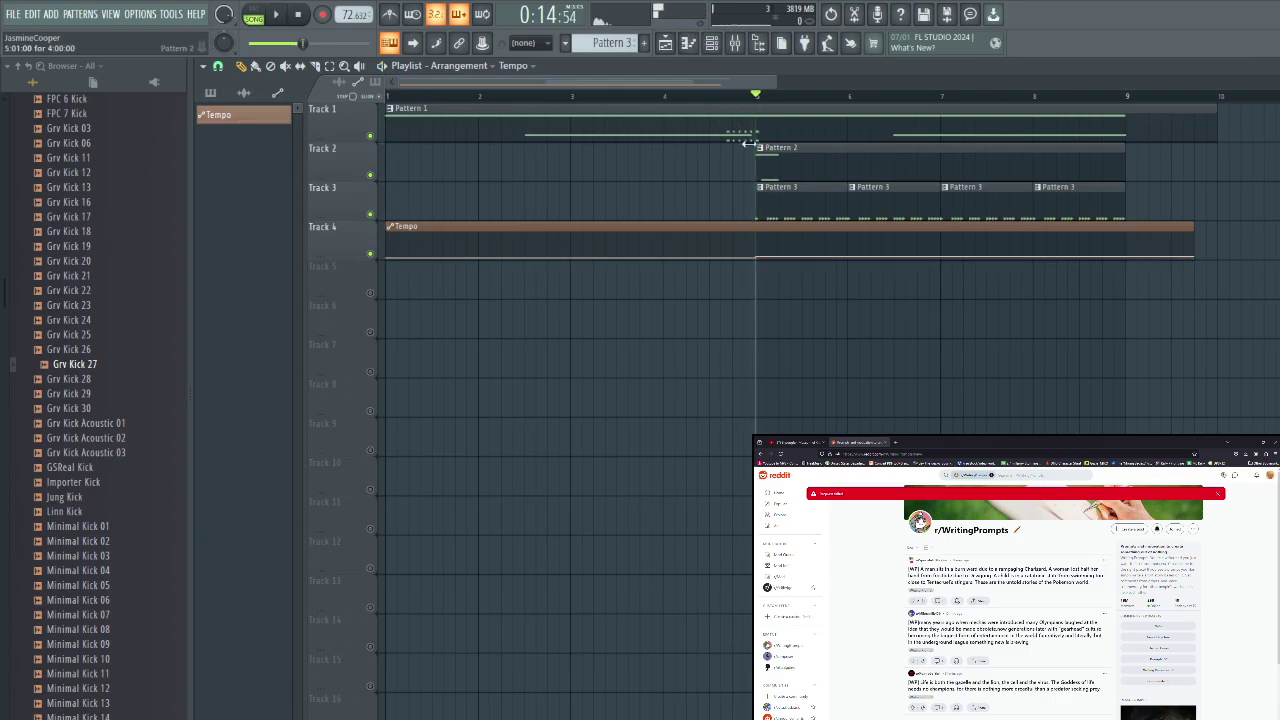
Add the 707 Tamb sample from the Drums pack's Percussion folder as a new channel for Pattern 3
double_click(817, 203)
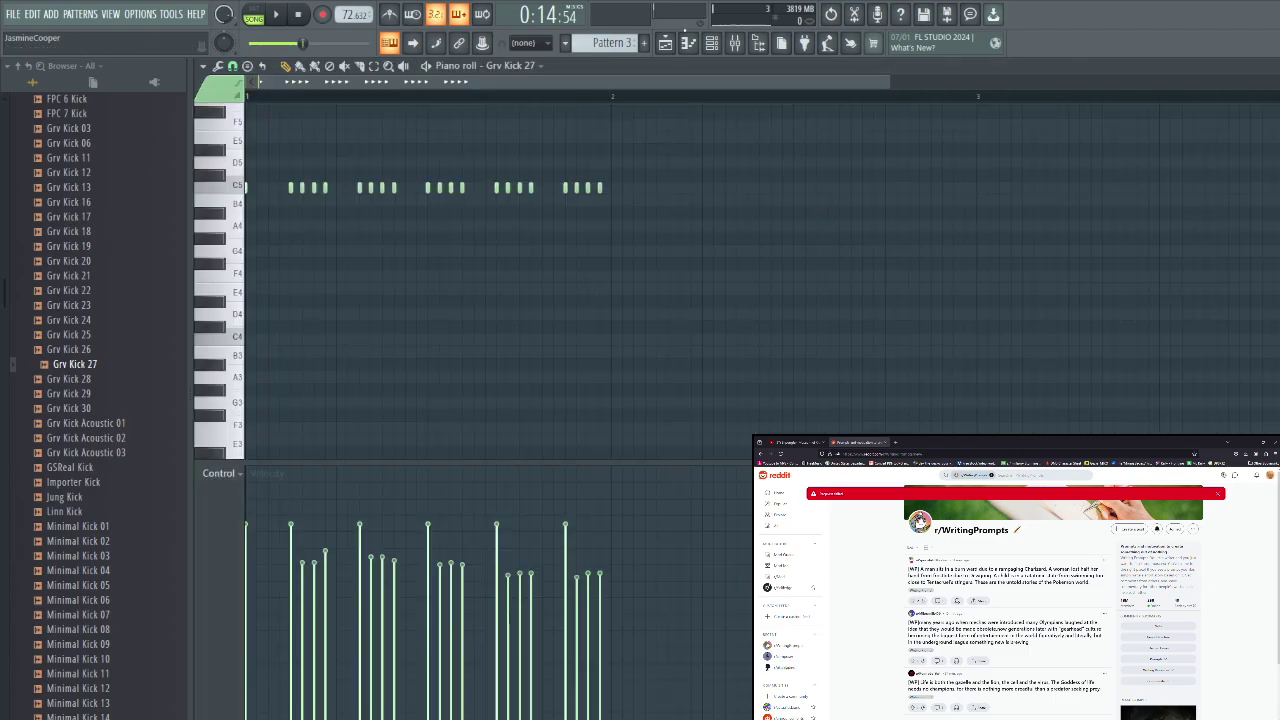
left_click(711, 43)
scroll(63, 414, "up", 4)
scroll(63, 421, "up", 5)
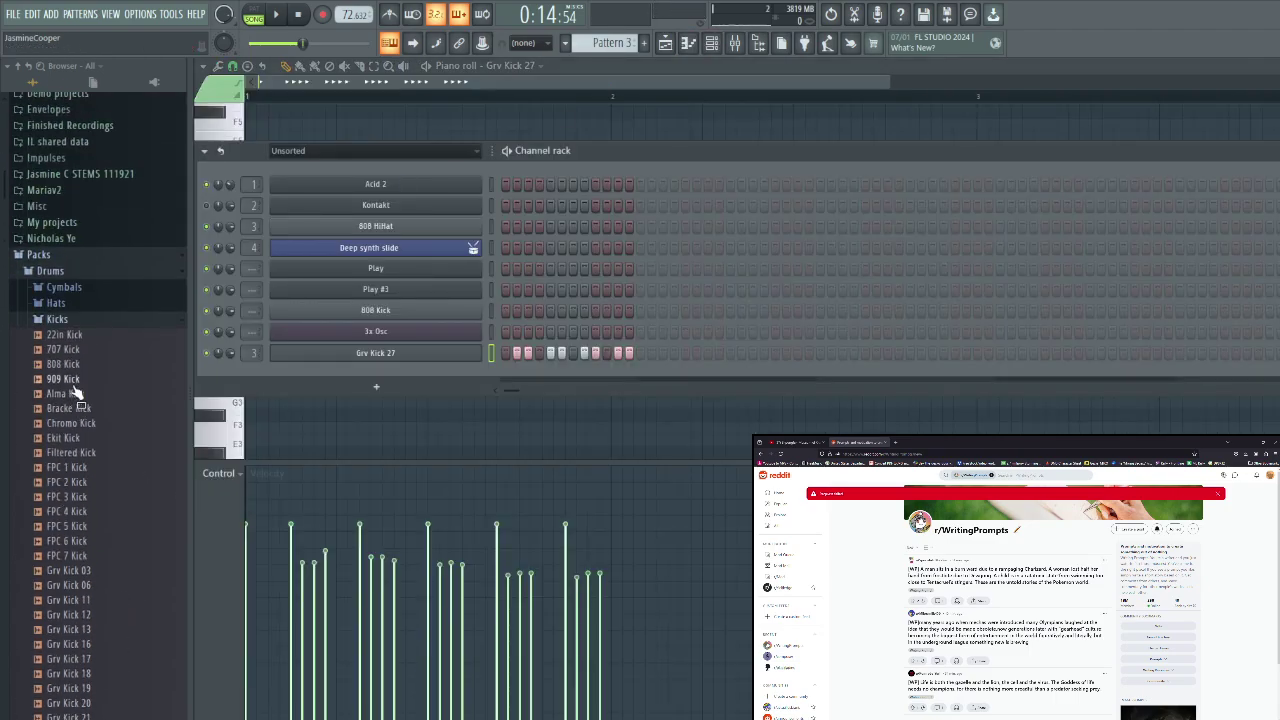
left_click(74, 319)
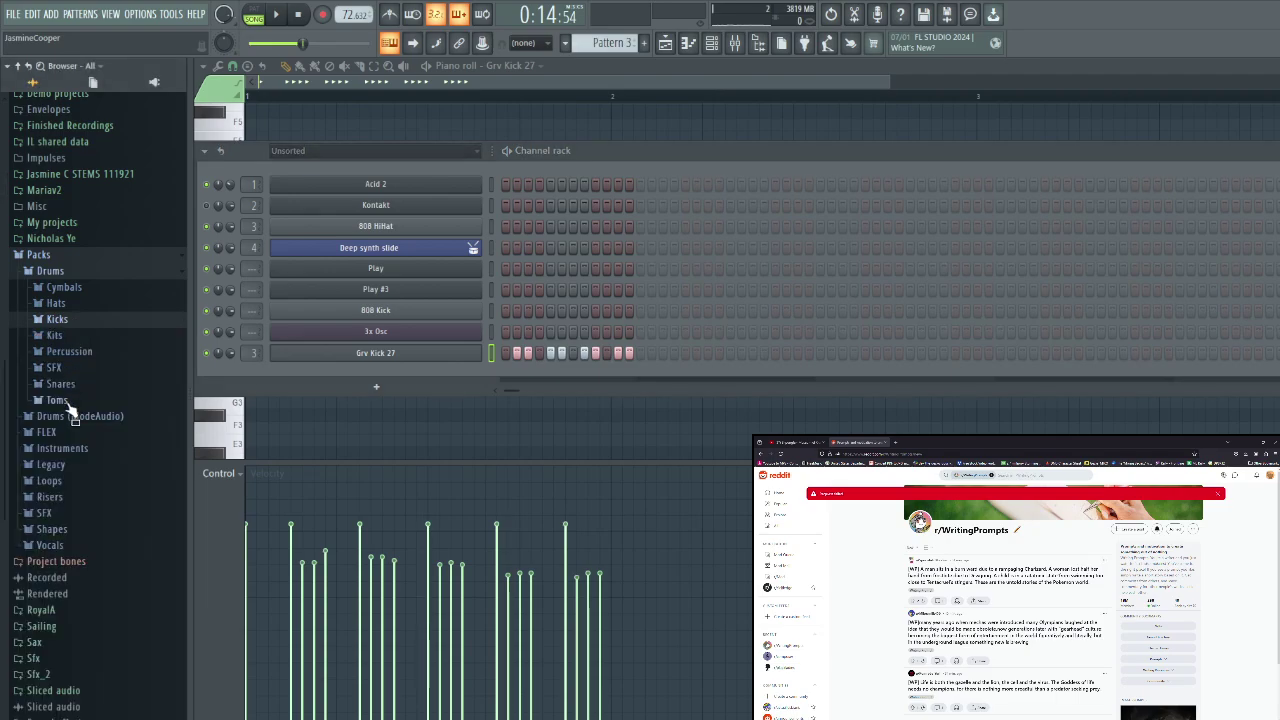
left_click(65, 351)
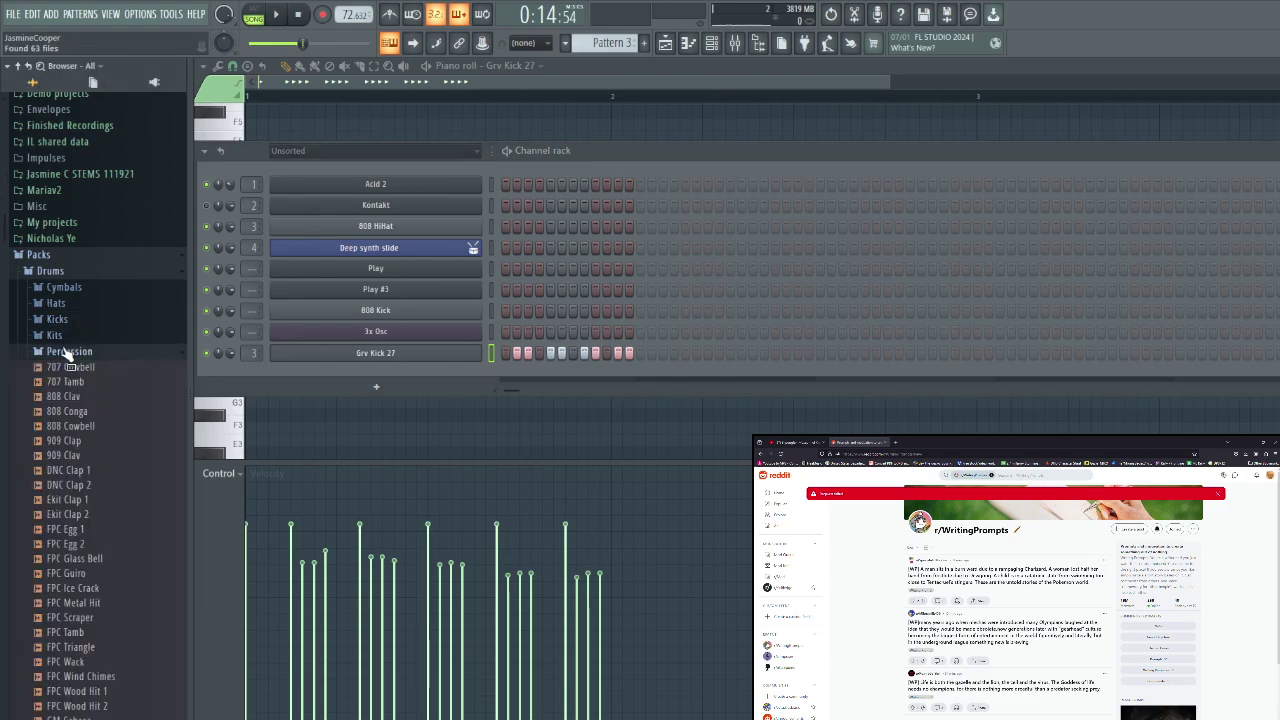
left_click(68, 381)
scroll(88, 530, "down", 4)
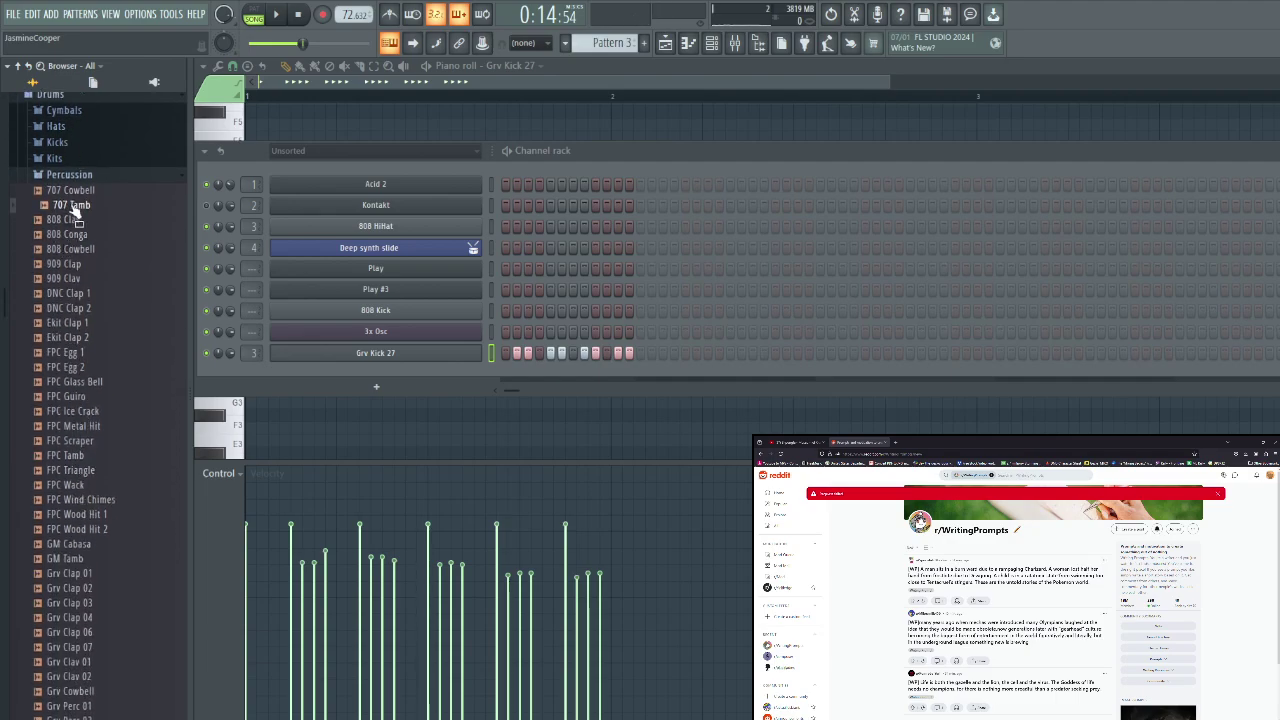
left_click_drag(75, 210, 456, 377)
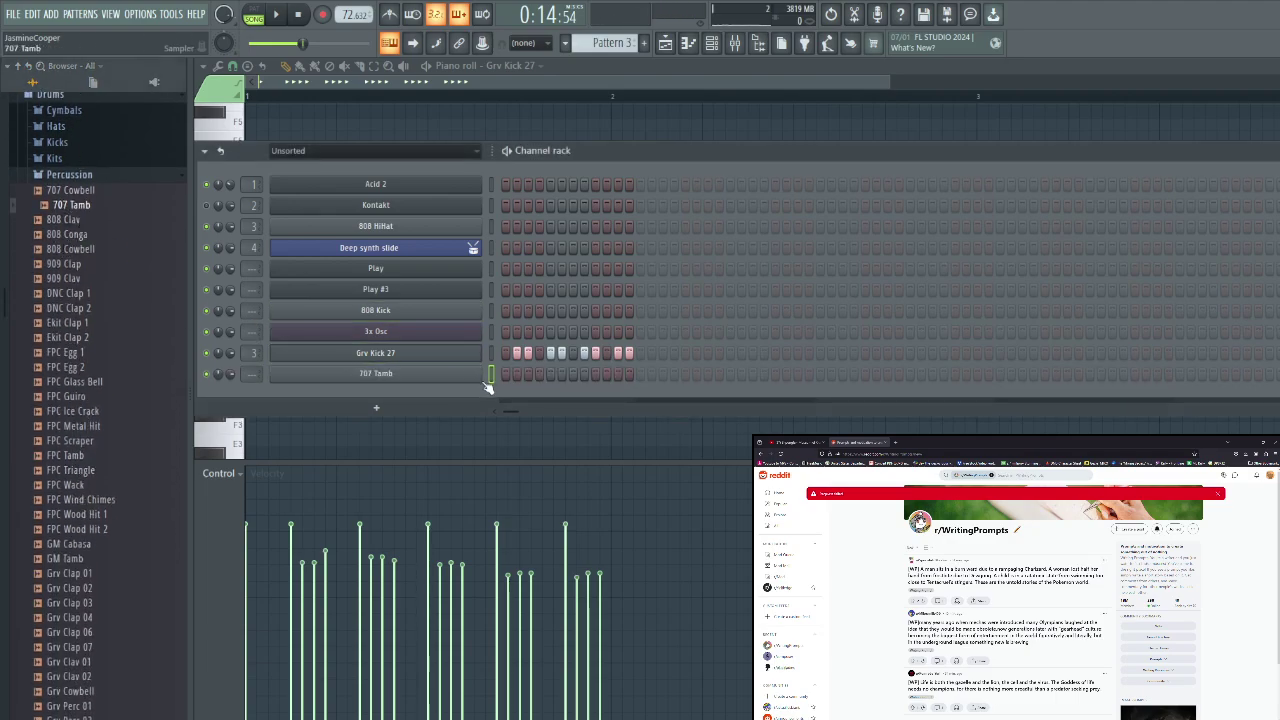
Place 707 Tamb C5 hits on the first three eighth notes of Pattern 3, with a G4 accent on beat 2
left_click(540, 80)
key("F7")
left_click(265, 193)
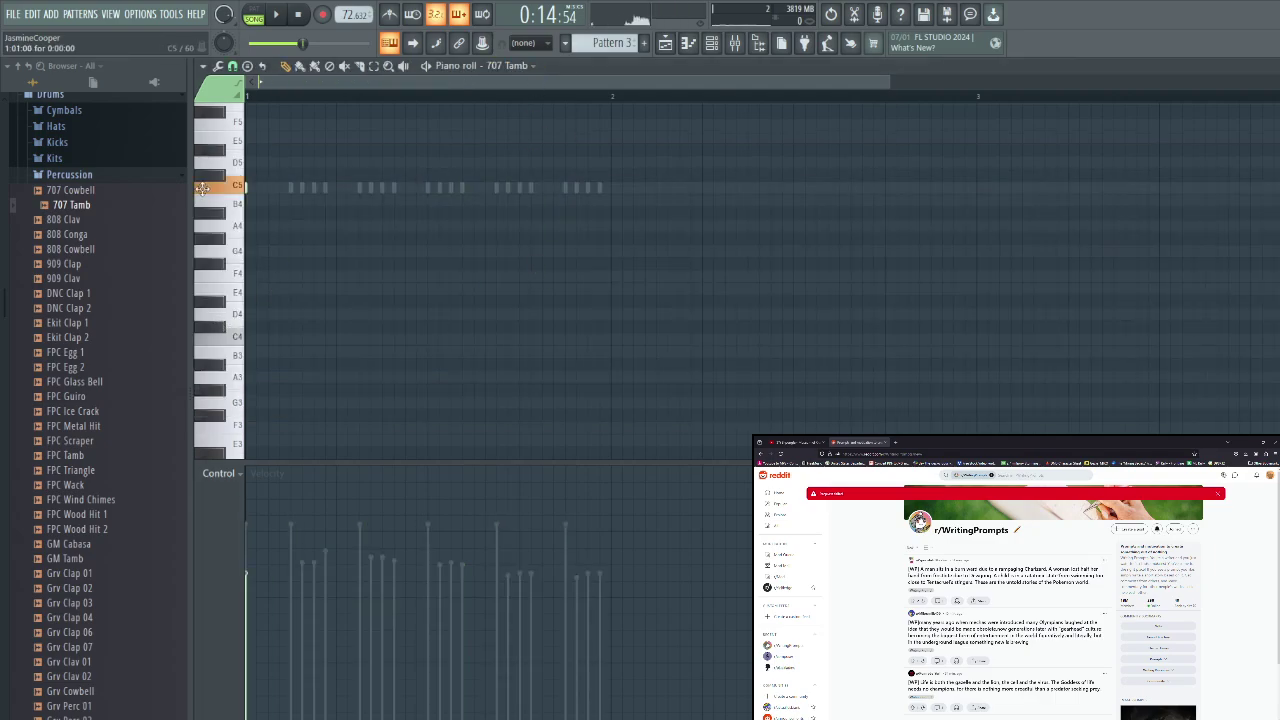
left_click(292, 187)
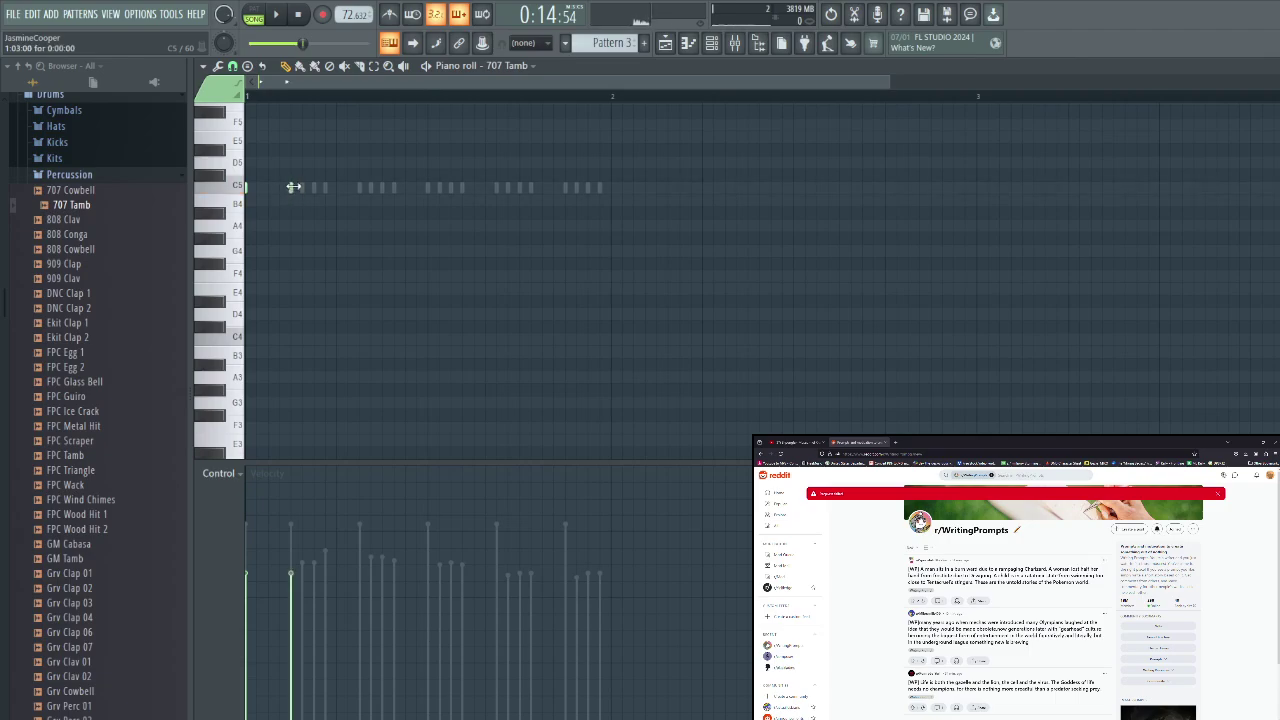
left_click_drag(346, 250, 336, 250)
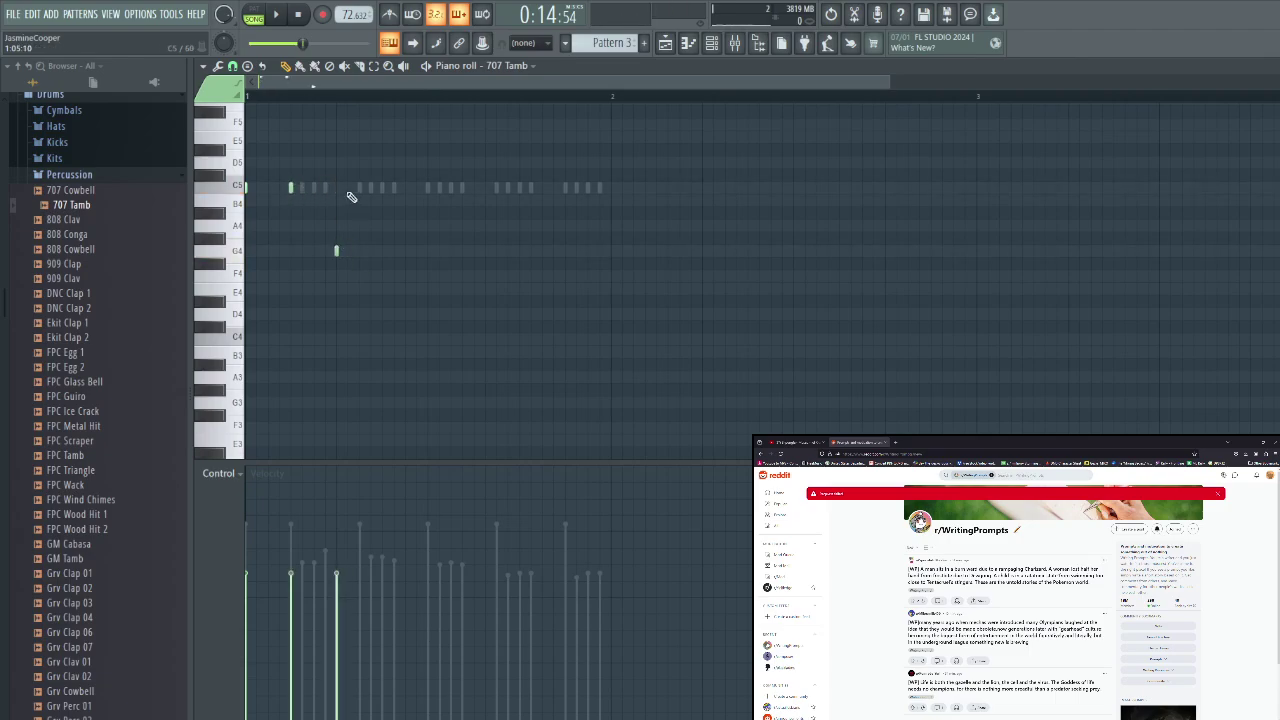
left_click(336, 187)
Complete the tambourine's C5 eighth notes through the end of bar 1, add a G4 accent on beat 4, and preview the result
left_click_drag(386, 188, 406, 188)
left_click(429, 188)
right_click(424, 188)
right_click(404, 191)
left_click(382, 187)
left_click(428, 187)
mouse_move(477, 188)
left_mouse_down()
mouse_move(488, 189)
mouse_move(477, 190)
left_mouse_up()
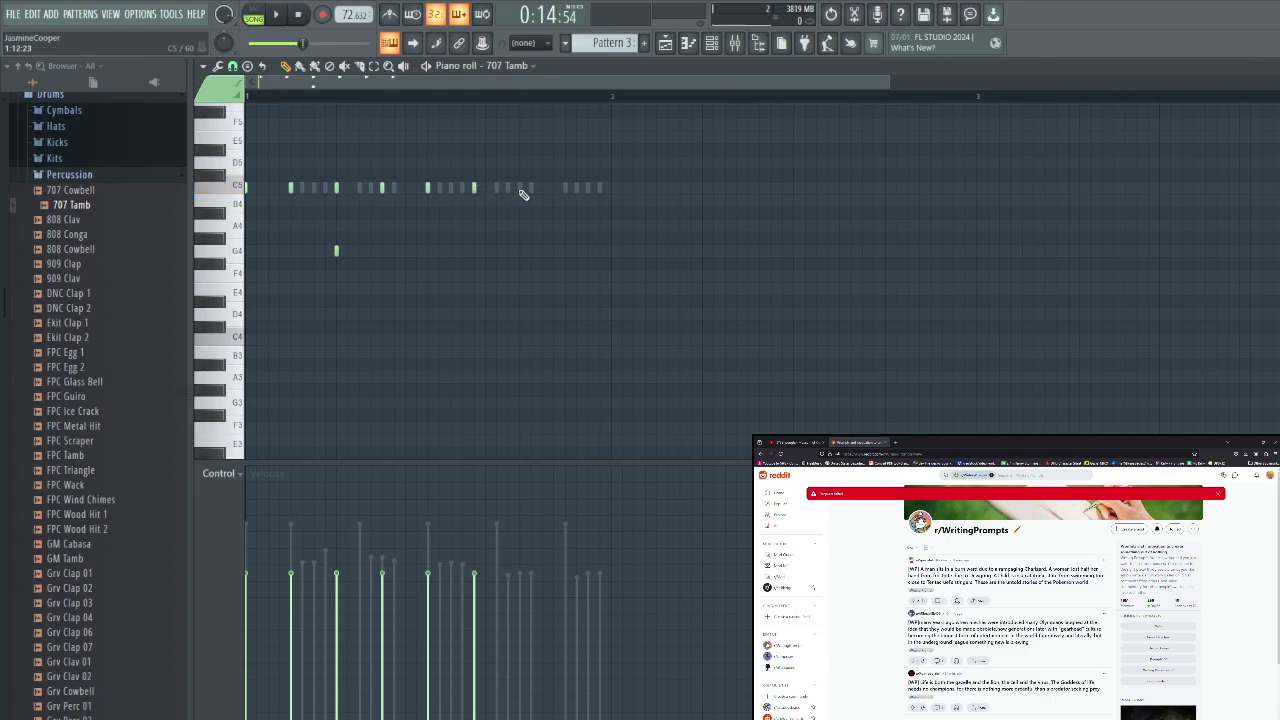
left_click(520, 189)
left_click(516, 250)
left_click(566, 188)
key("space")
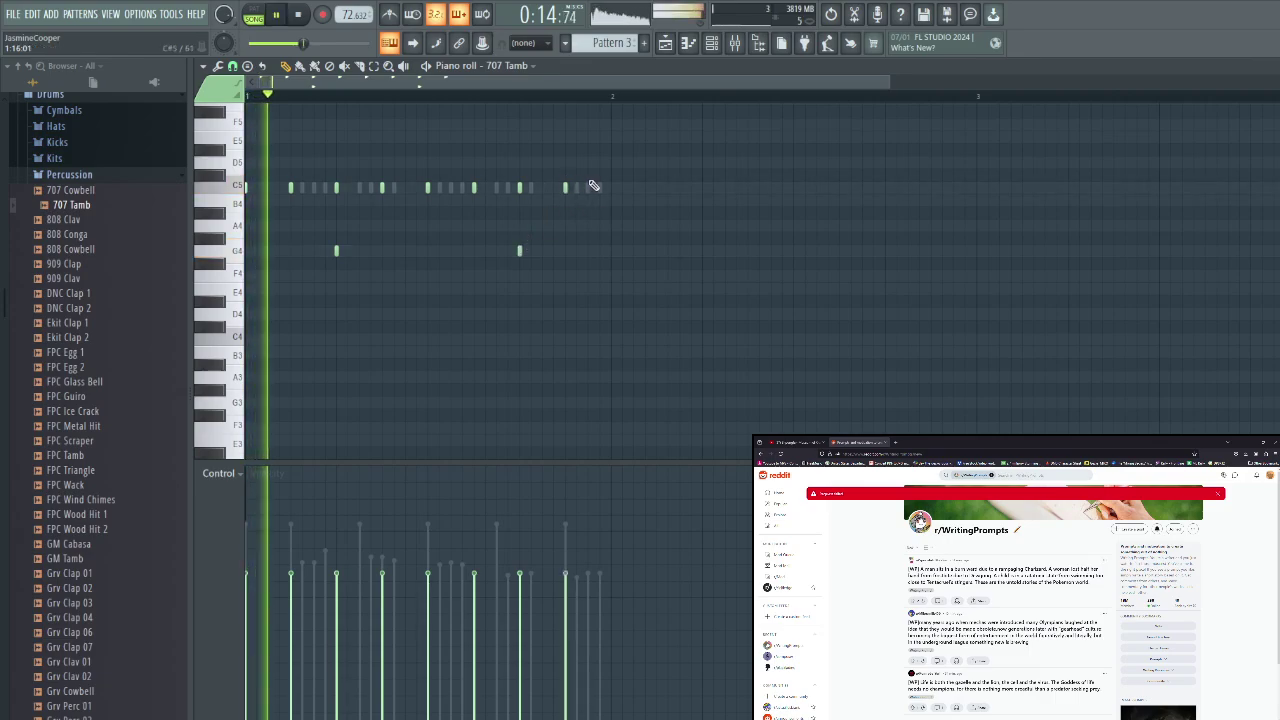
Route the 707 Tamb channel to mixer insert 6 during playback
left_click(713, 43)
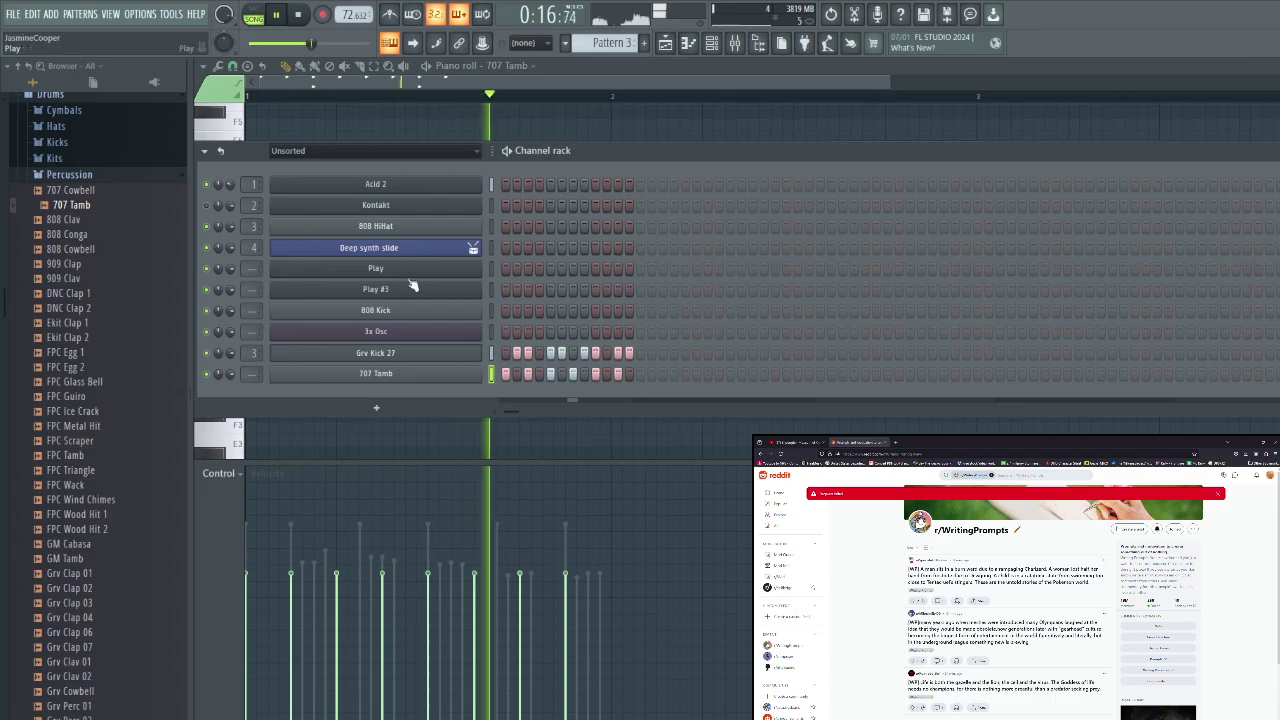
left_click(398, 376)
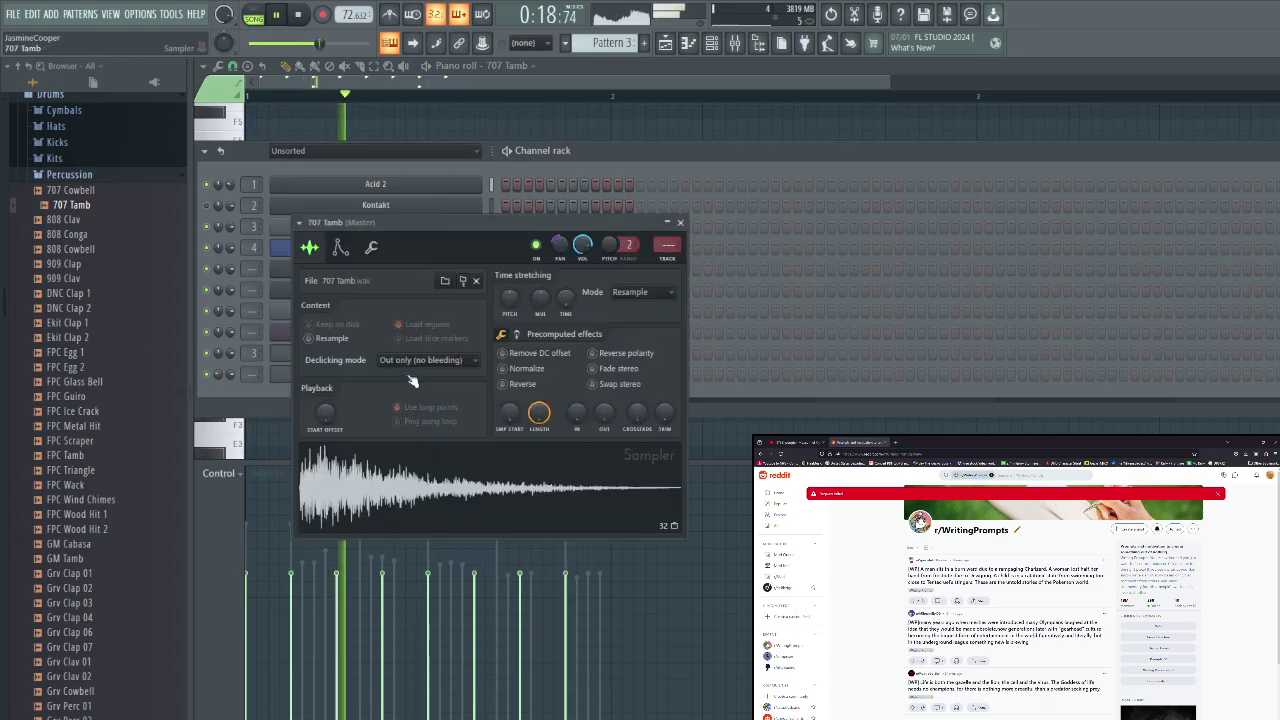
left_click_drag(667, 244, 667, 200)
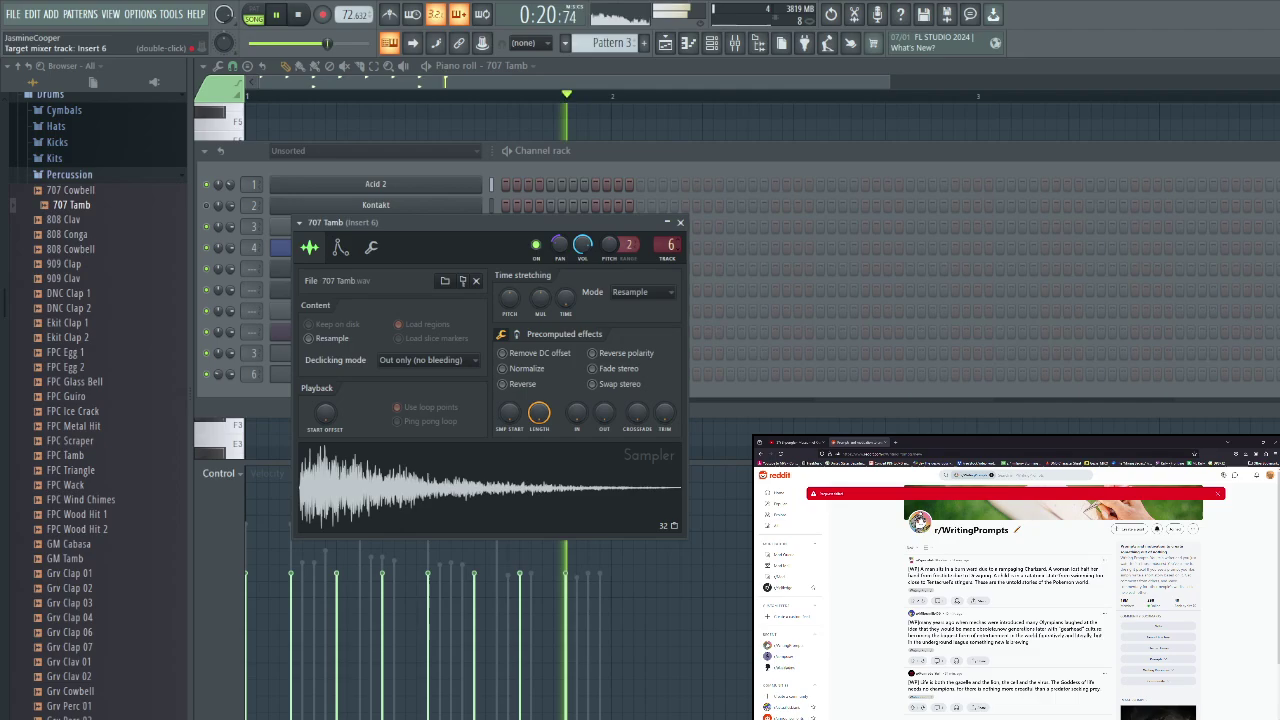
Add the FPC Wack percussion sample as a new channel below 707 Tamb and stop playback
left_click(713, 43)
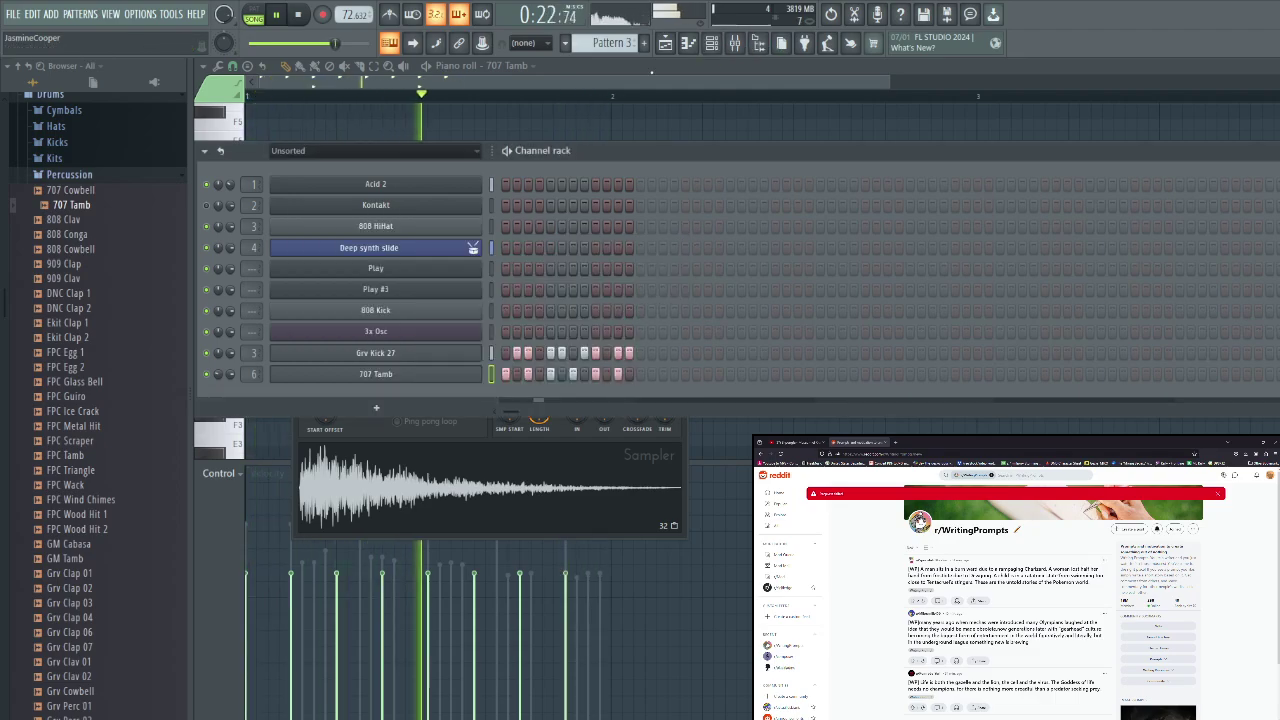
left_click_drag(75, 536, 434, 392)
key("space")
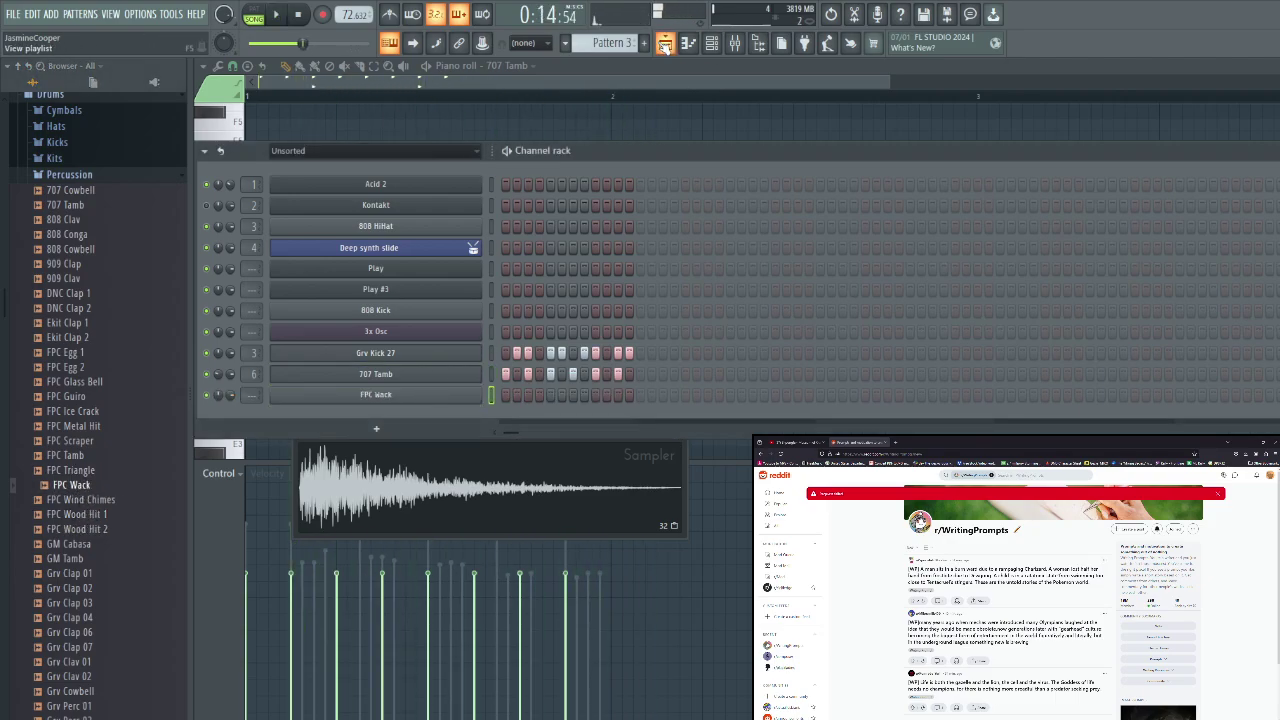
Play the arrangement and loop the playlist section from bar 5 to bar 9
left_click(665, 43)
key("space")
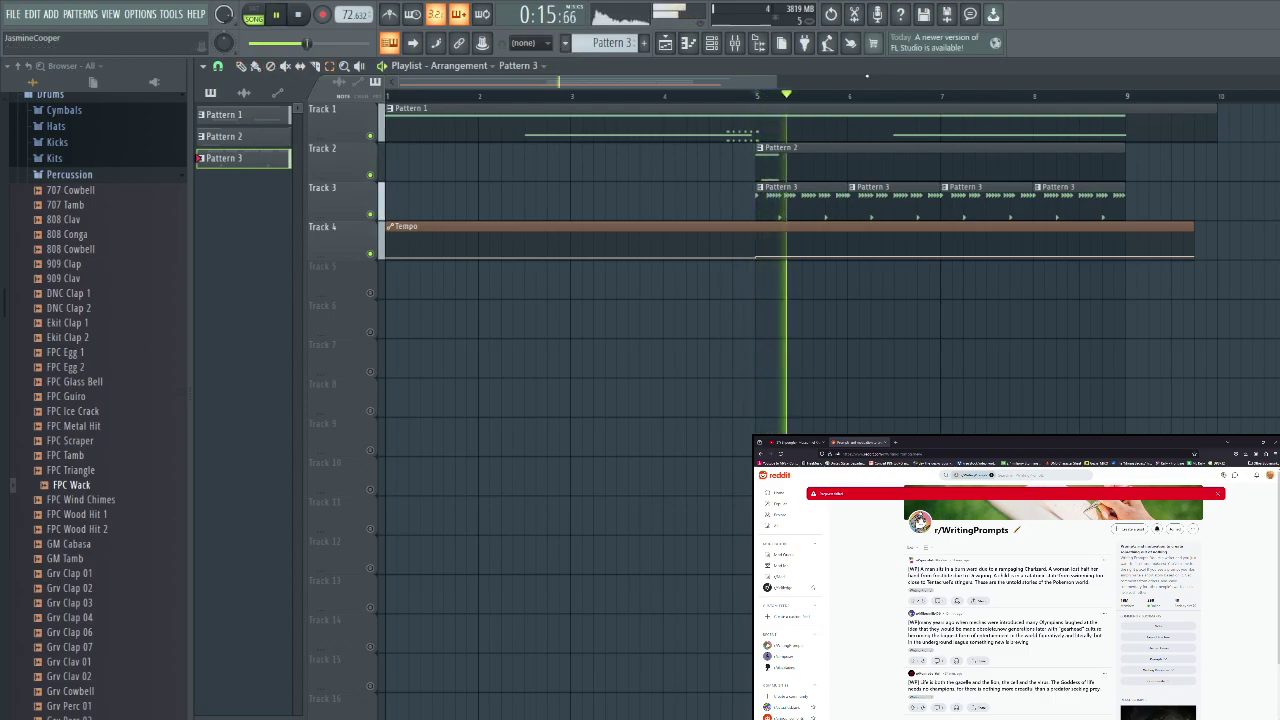
left_click_drag(757, 95, 1122, 112)
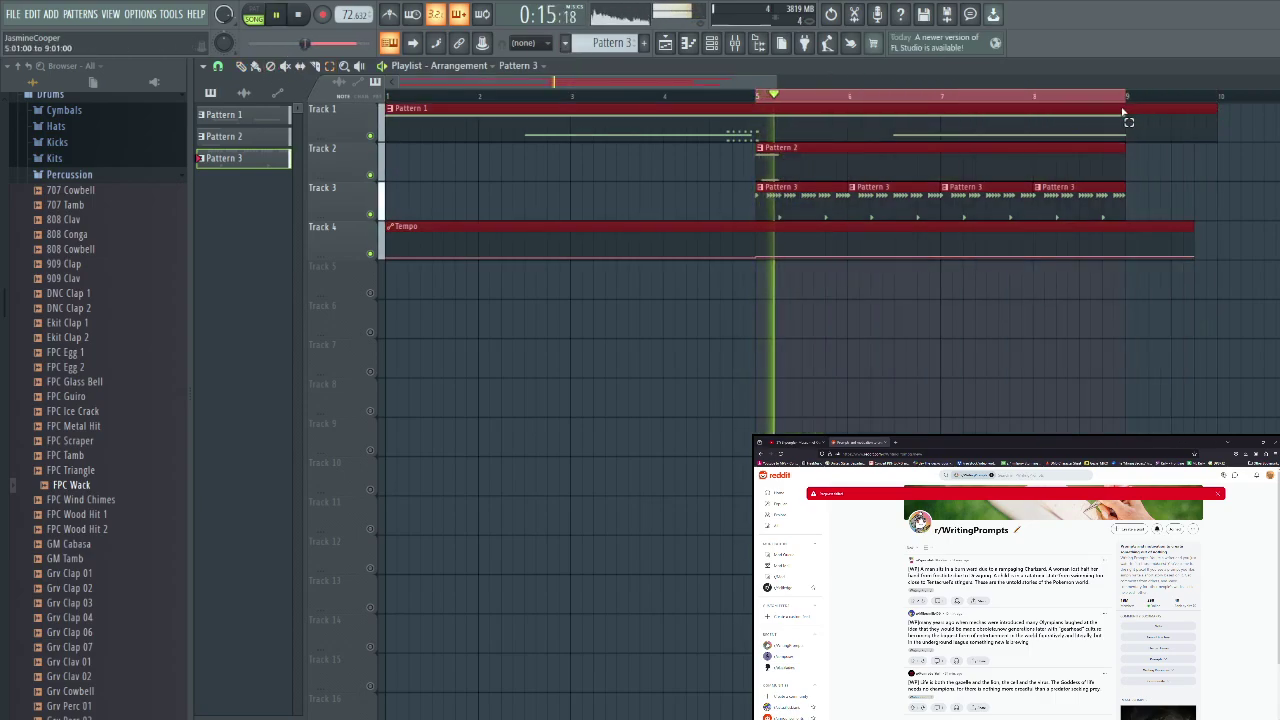
Place FPC Wack notes at G4 and F5 on beat 2 of Pattern 3, auditioning them in the loop
key("F6")
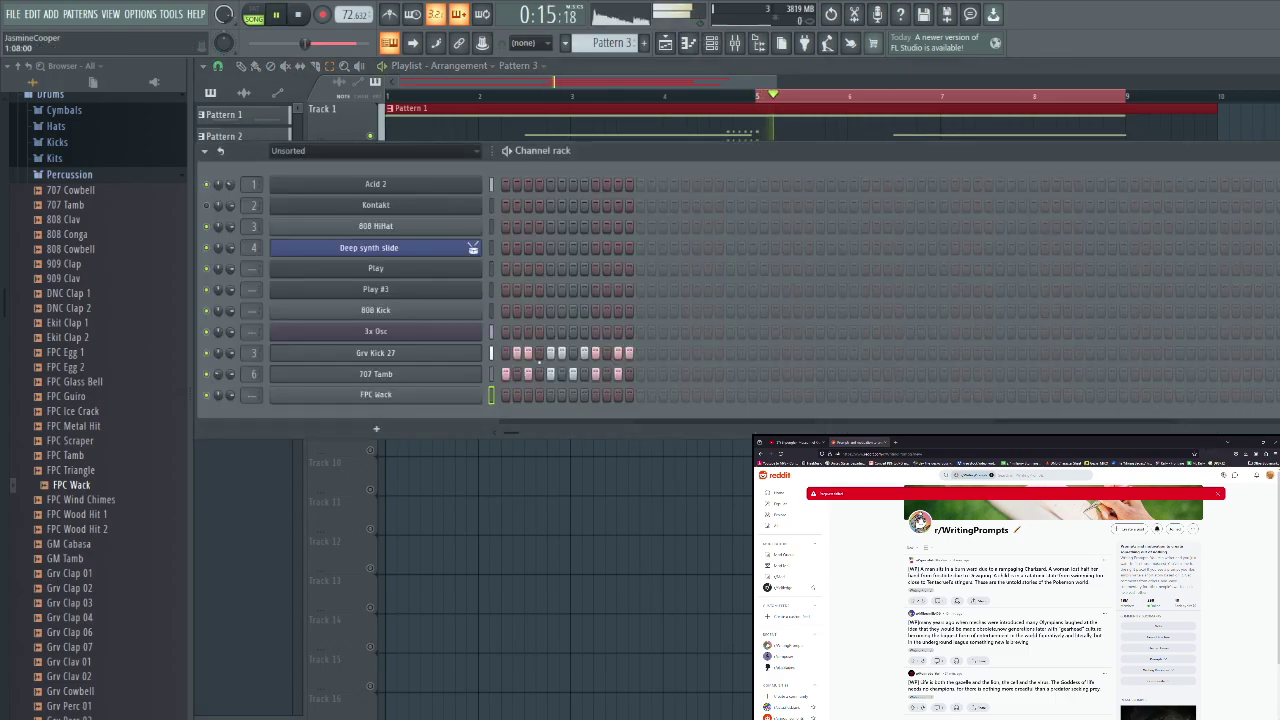
left_click(688, 43)
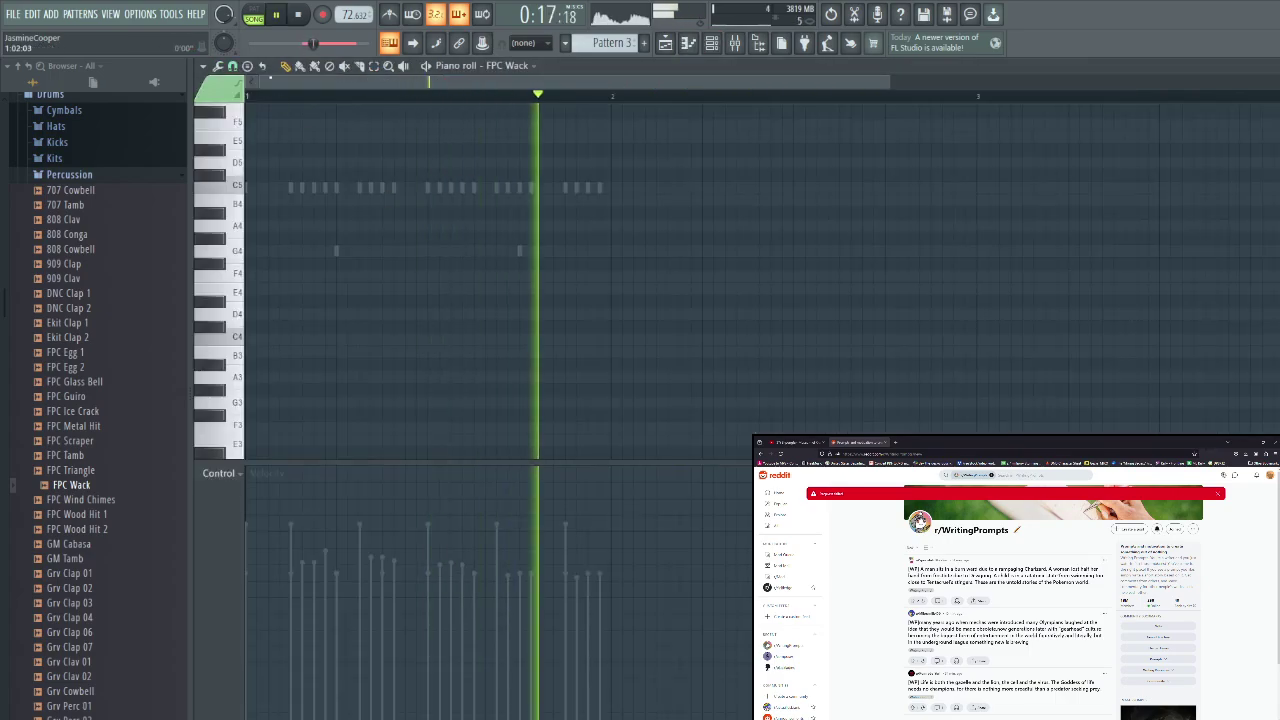
left_click(340, 250)
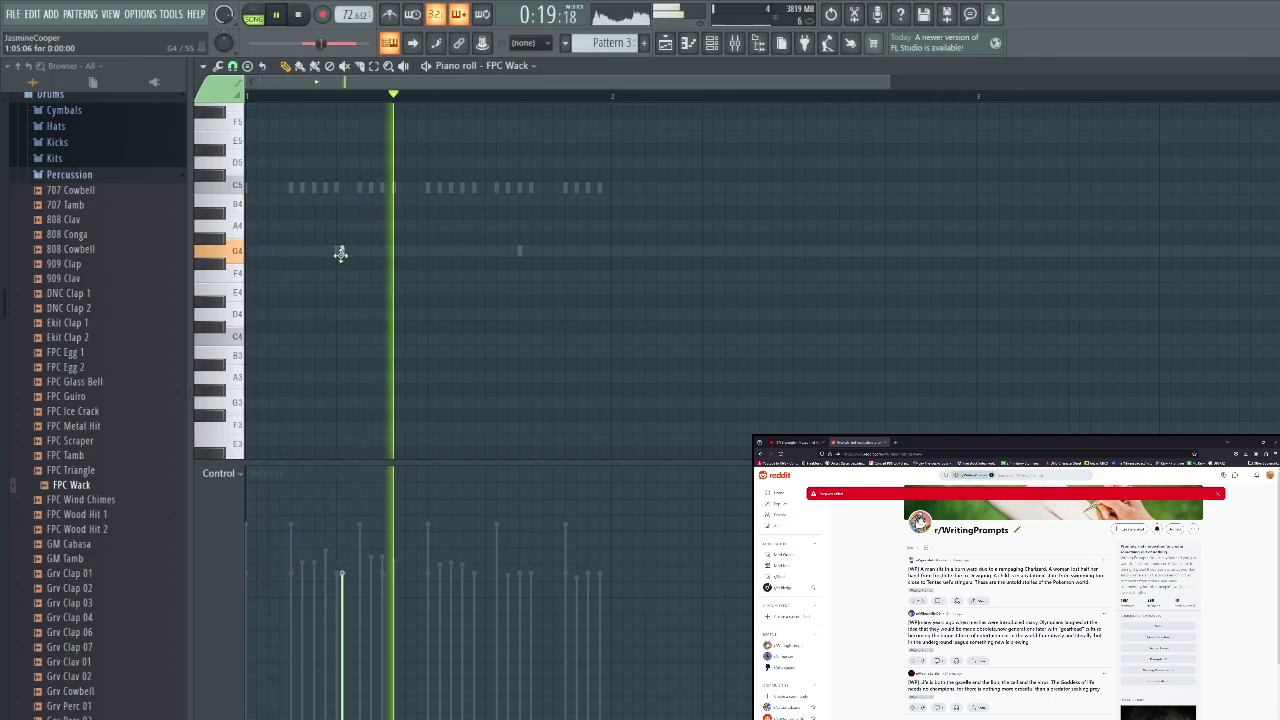
left_click(715, 44)
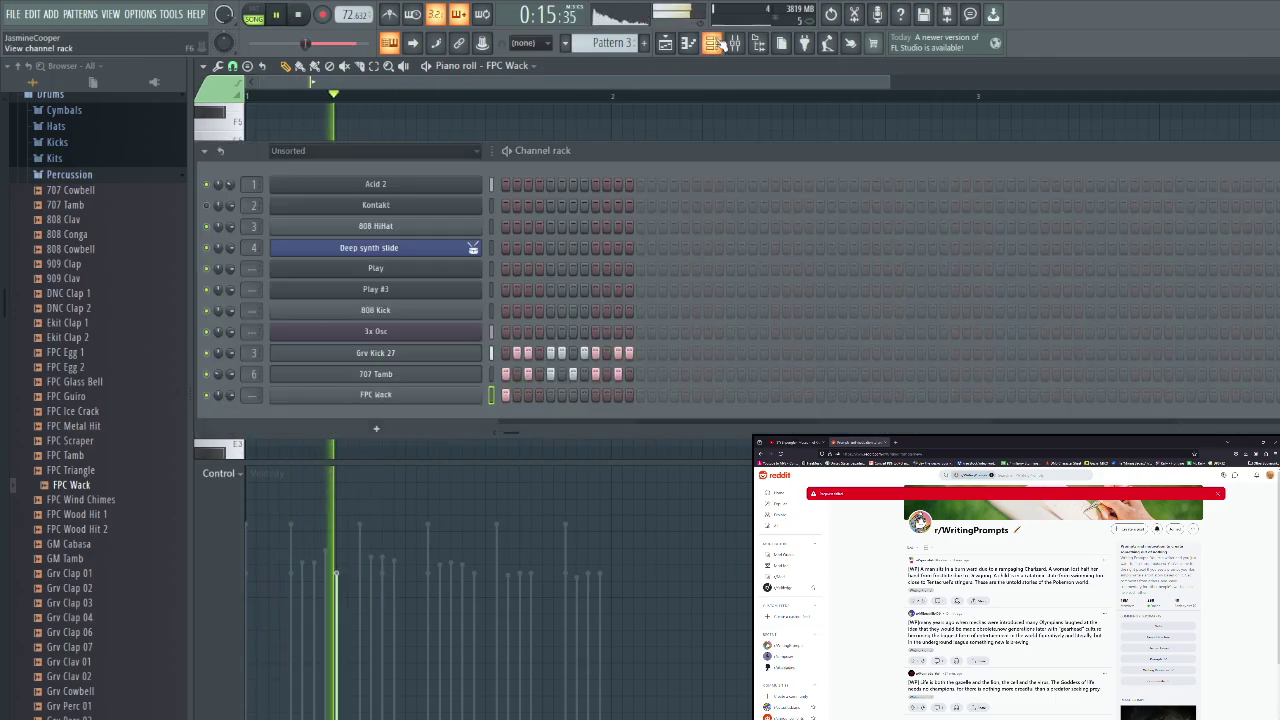
left_click(519, 128)
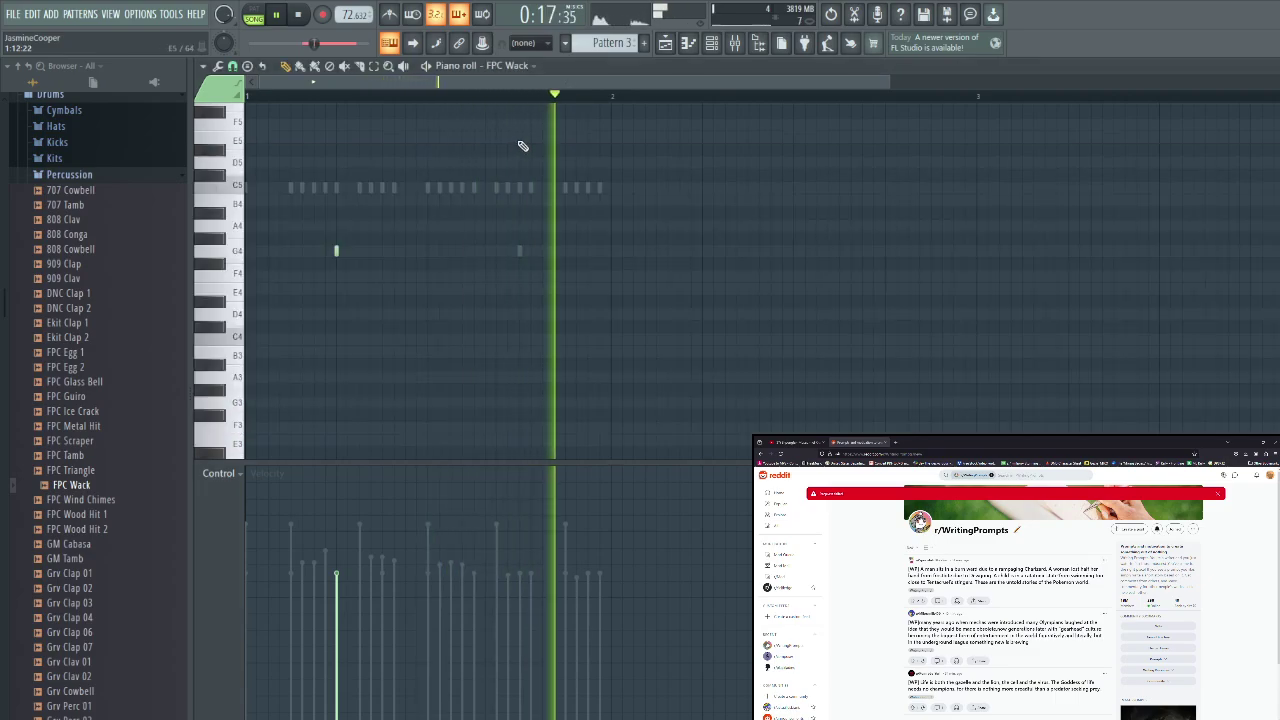
key("space")
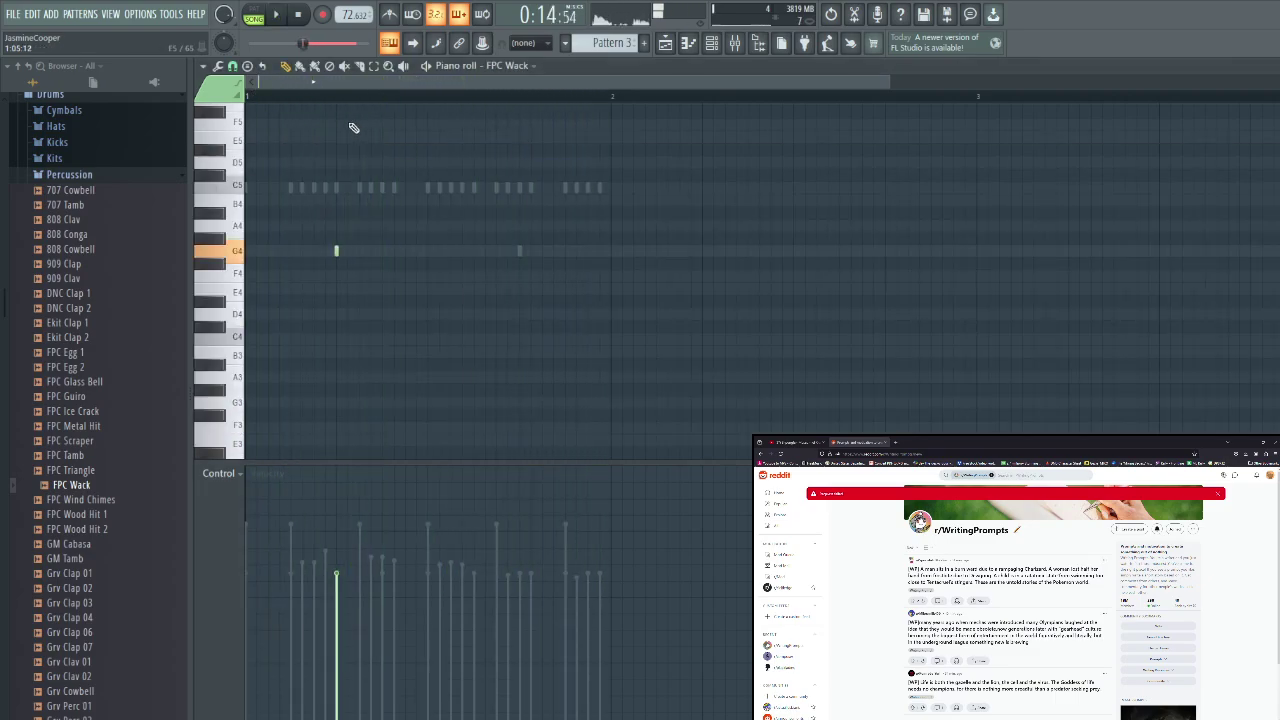
left_click(337, 122)
key("space")
Route the FPC Wack channel to mixer insert 18
left_click(715, 44)
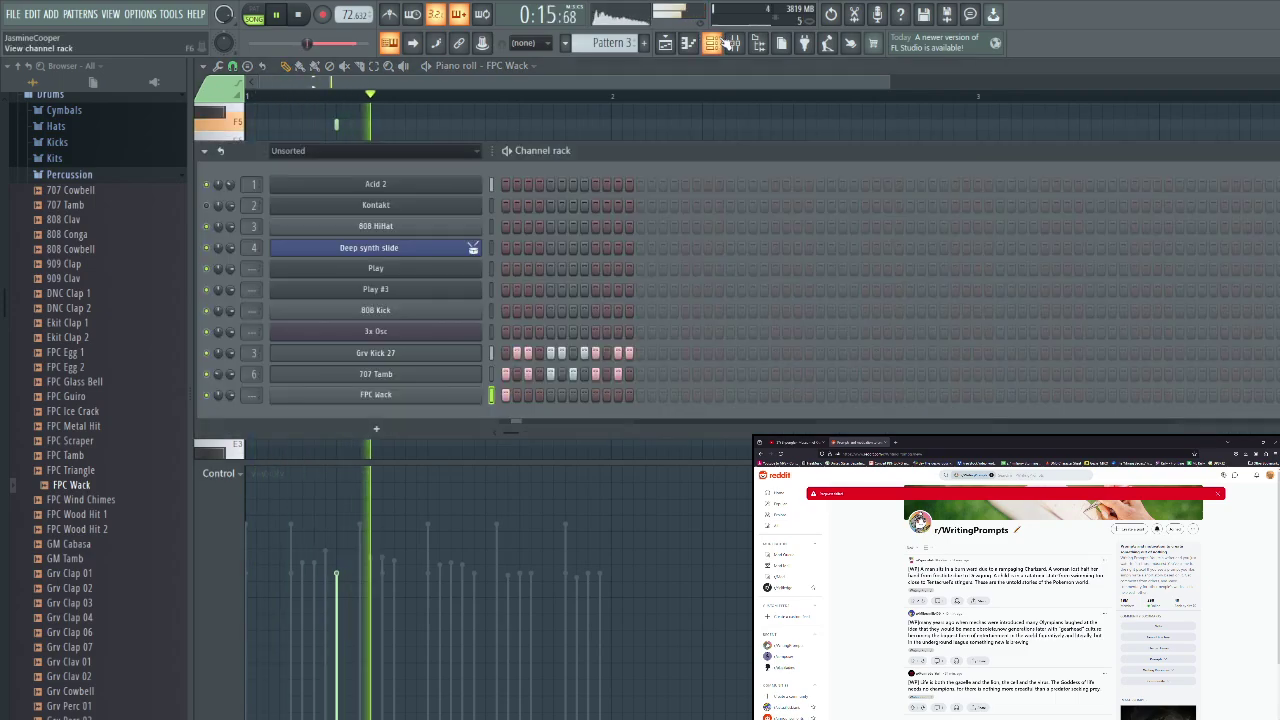
left_click(410, 394)
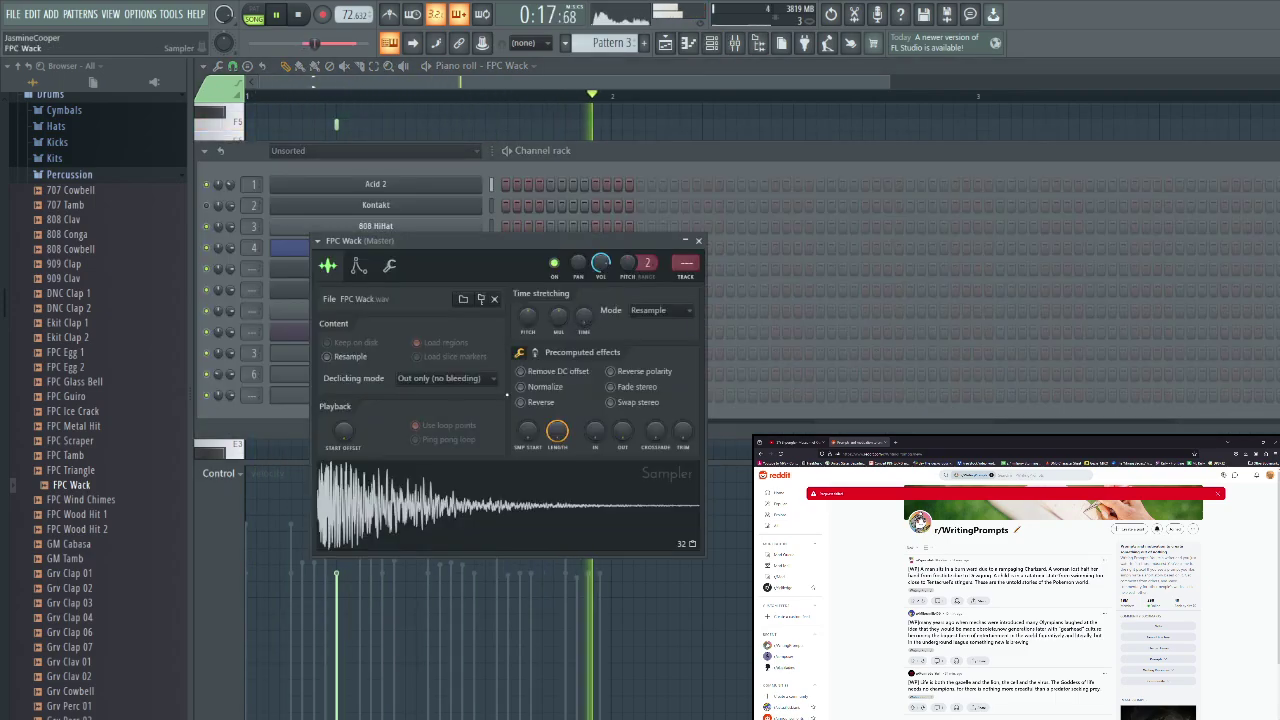
left_click_drag(685, 262, 725, 71)
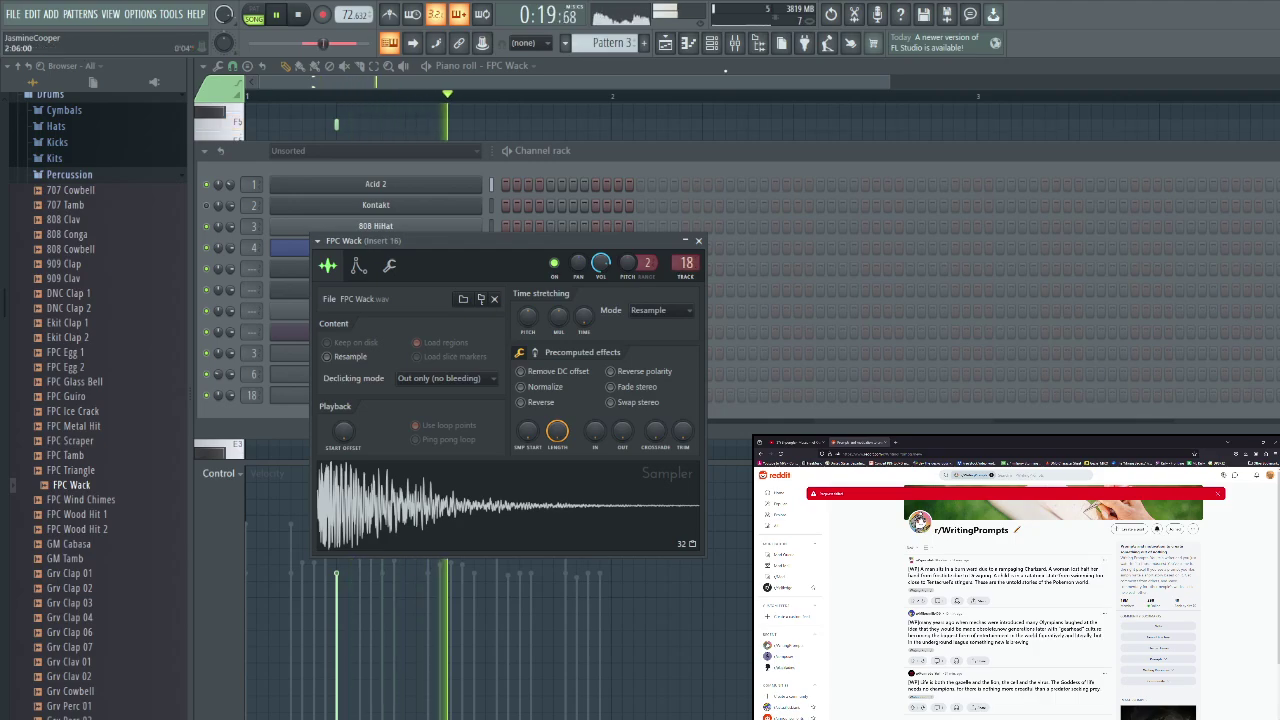
Add Fruity Convolver to mixer insert 18, set its wet level to about -36.1 dB, and return to the playlist
left_click(736, 45)
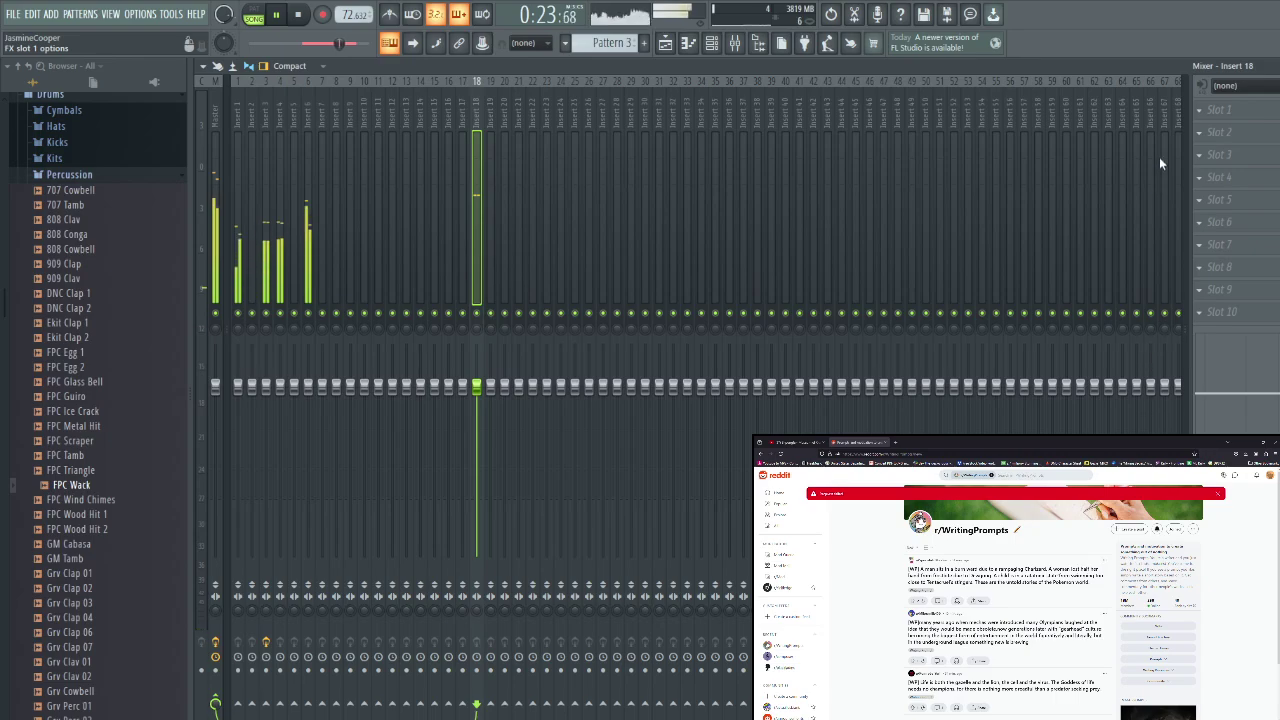
left_click(759, 157)
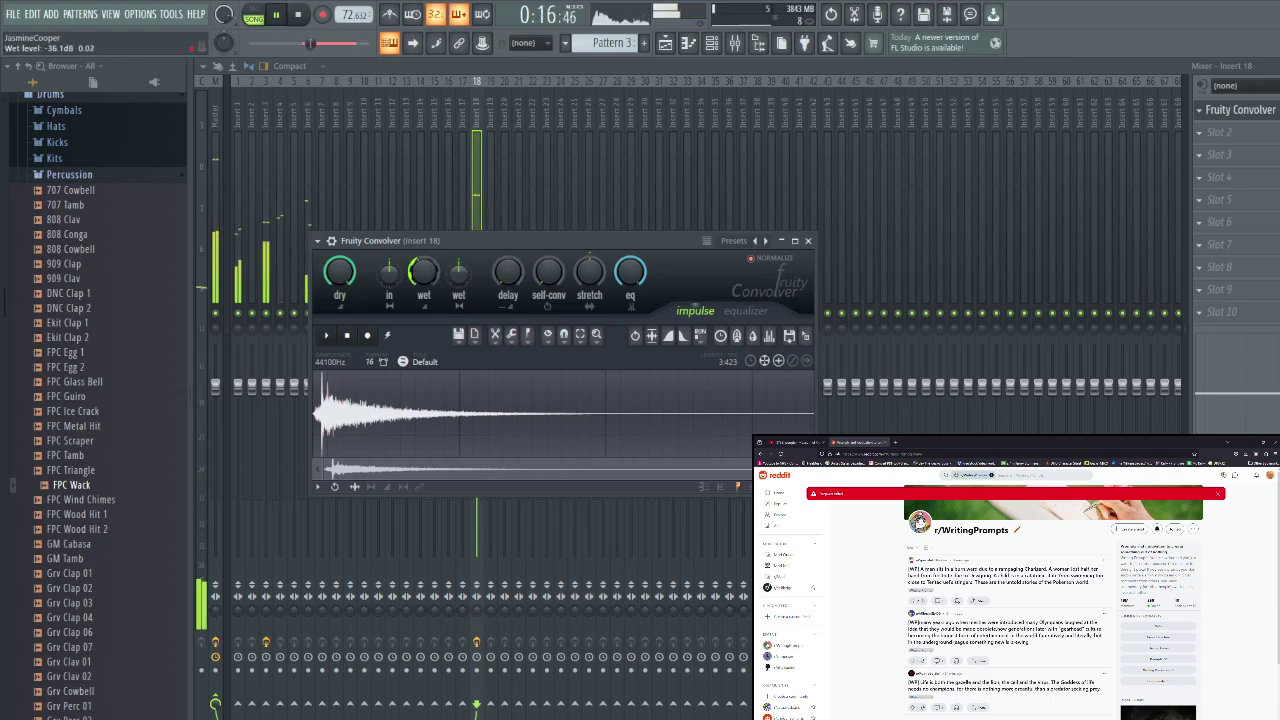
left_click(665, 43)
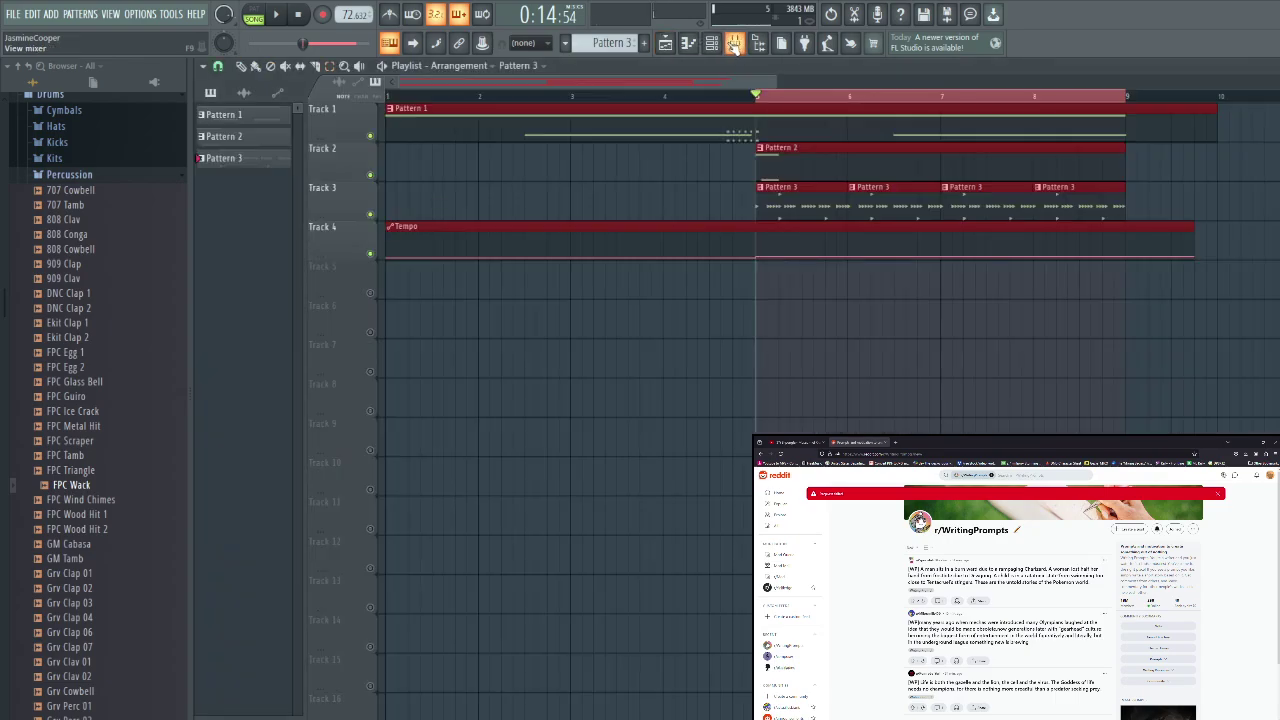
Play the loop from bar 5 while auditioning percussion samples including FPC Wood Hit 1, Ekit Clap 1 and FPC Triangle
left_click(734, 43)
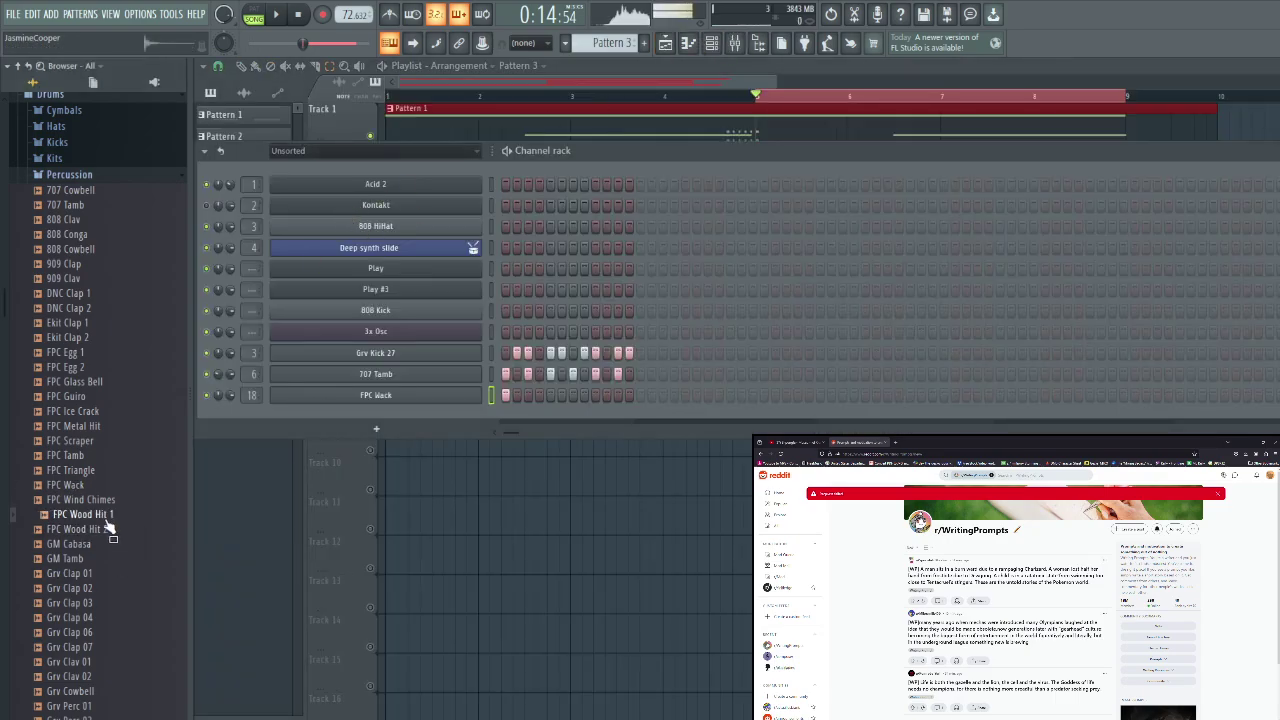
key("space")
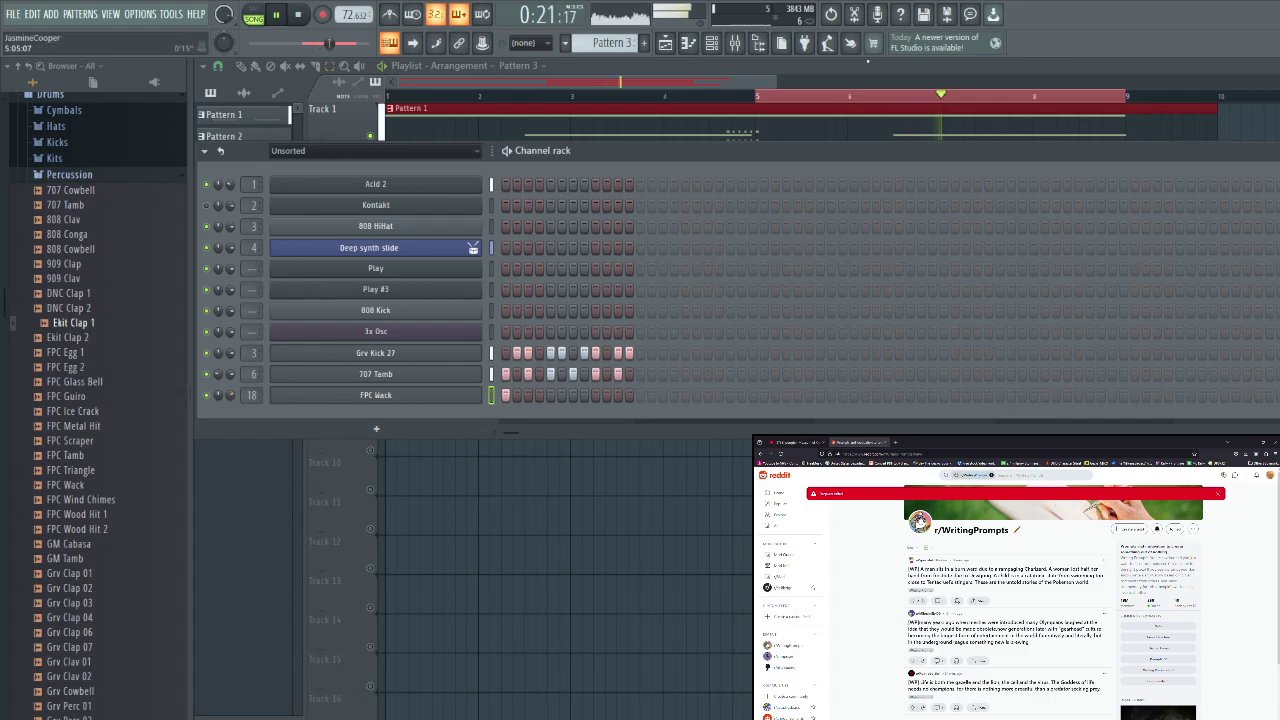
key("space")
left_click(722, 84)
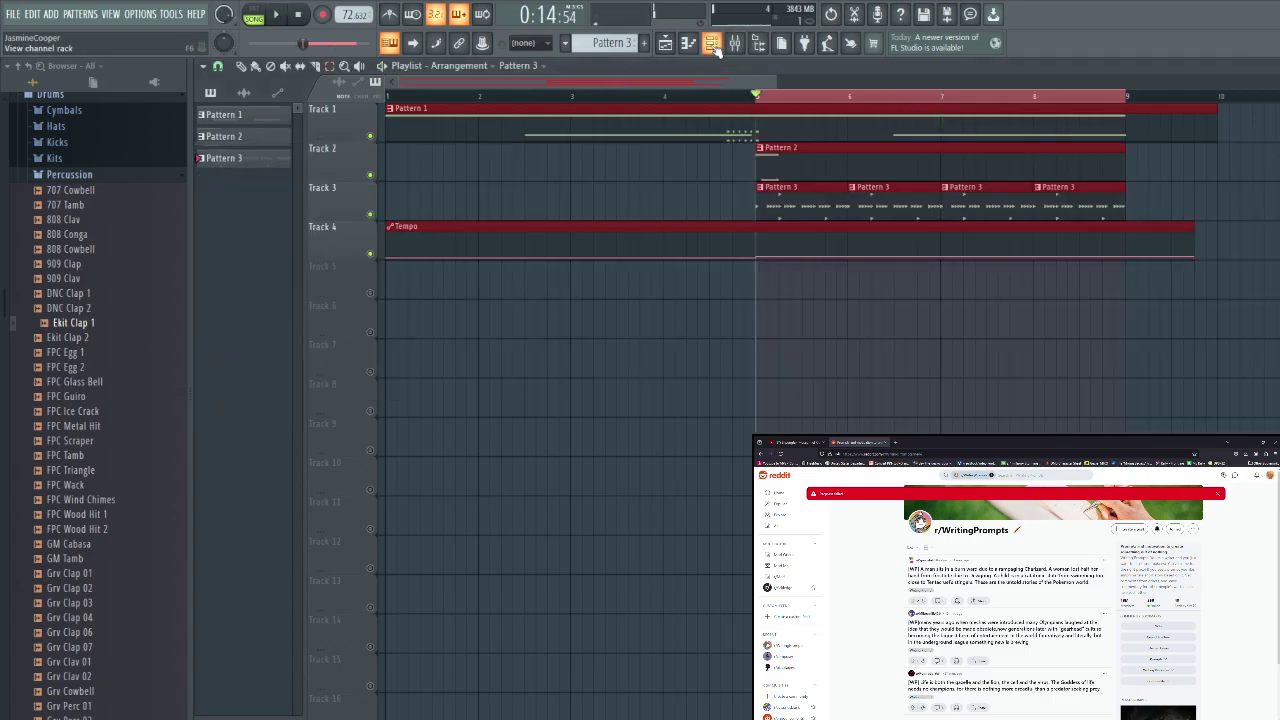
left_click(712, 43)
left_click(72, 470)
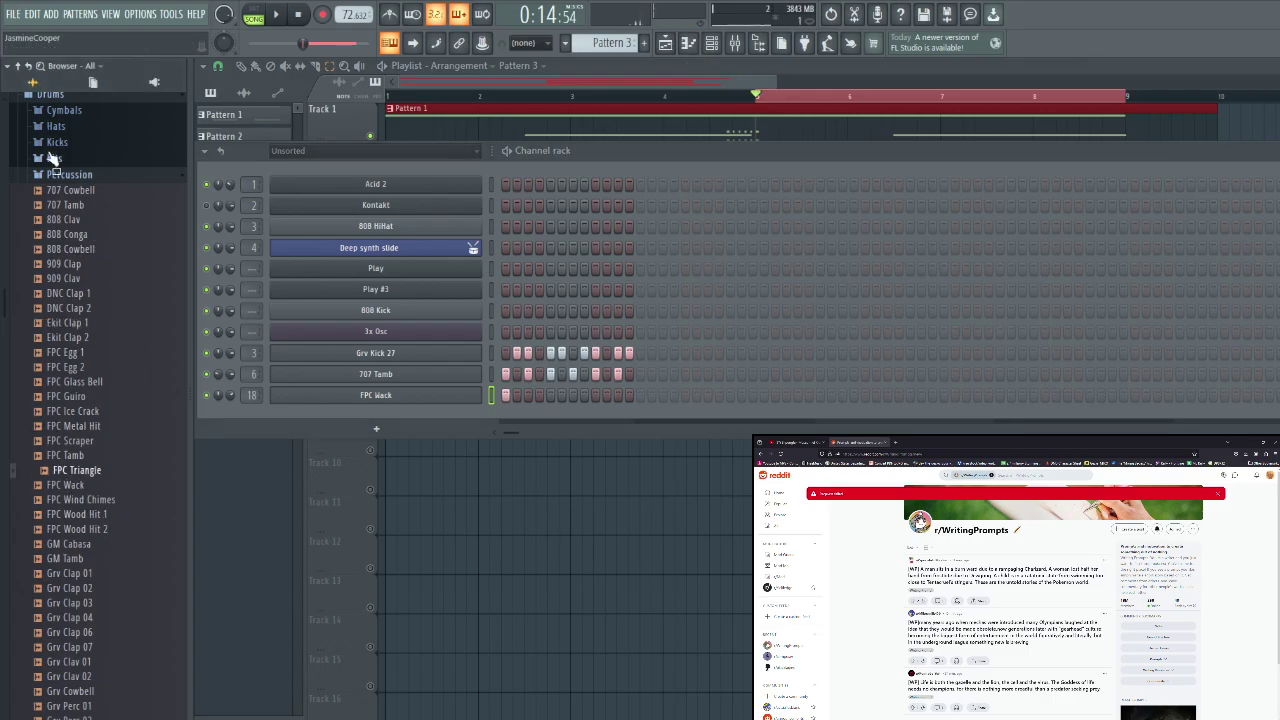
Switch from the Percussion to the Hats folder of the Drums pack and audition open hats such as Chromo OH and Clank OH
left_click(58, 176)
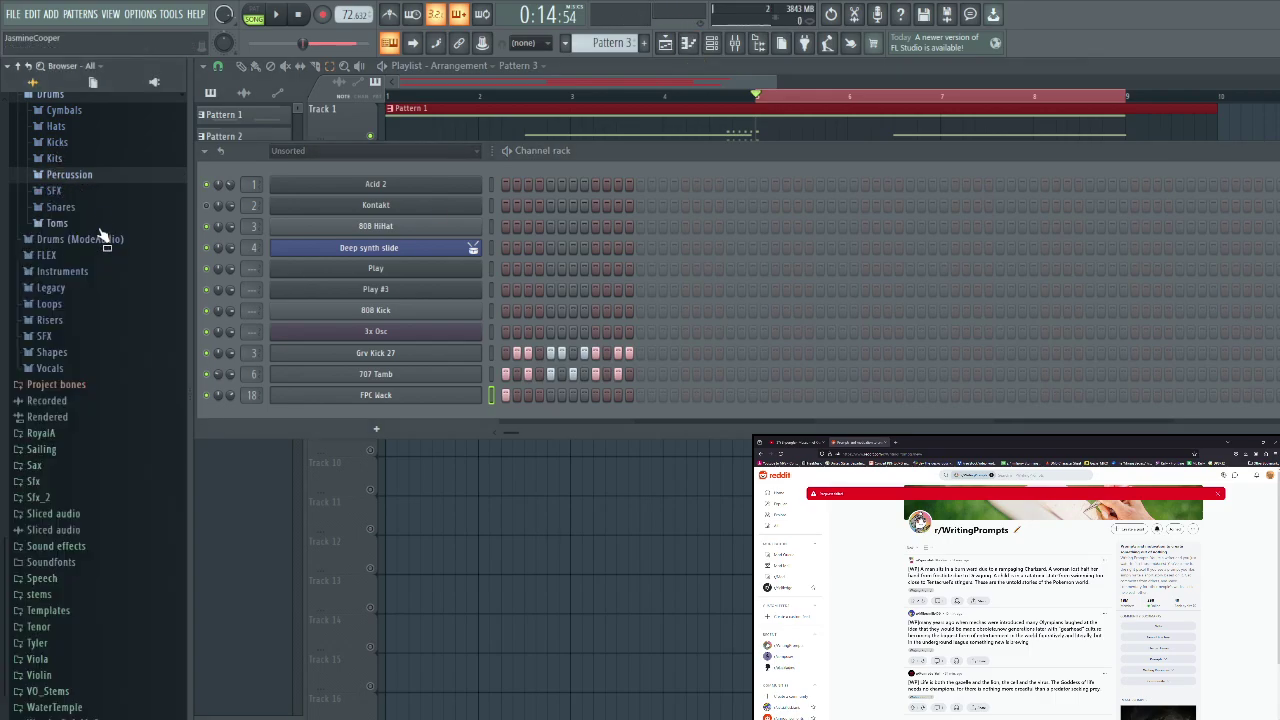
left_click(70, 175)
left_click(70, 175)
left_click(76, 141)
left_click(74, 127)
left_click(64, 377)
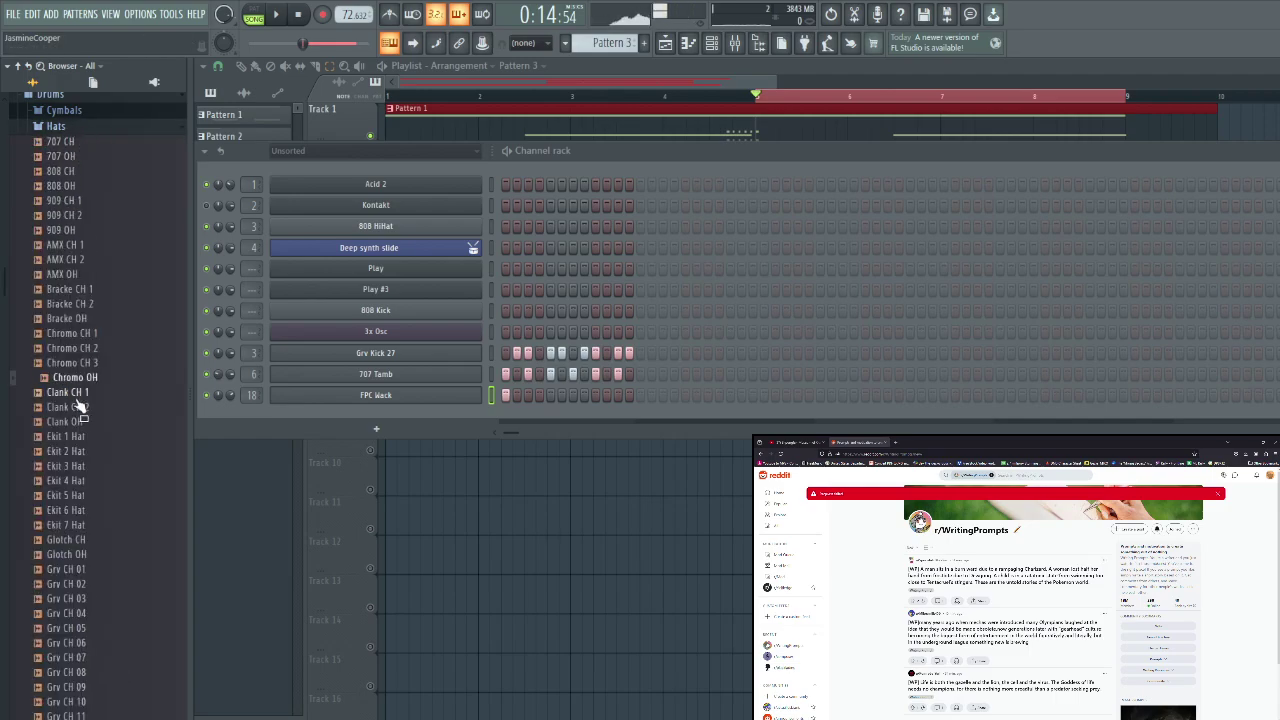
left_click(79, 421)
scroll(78, 424, "down", 3)
scroll(78, 425, "down", 4)
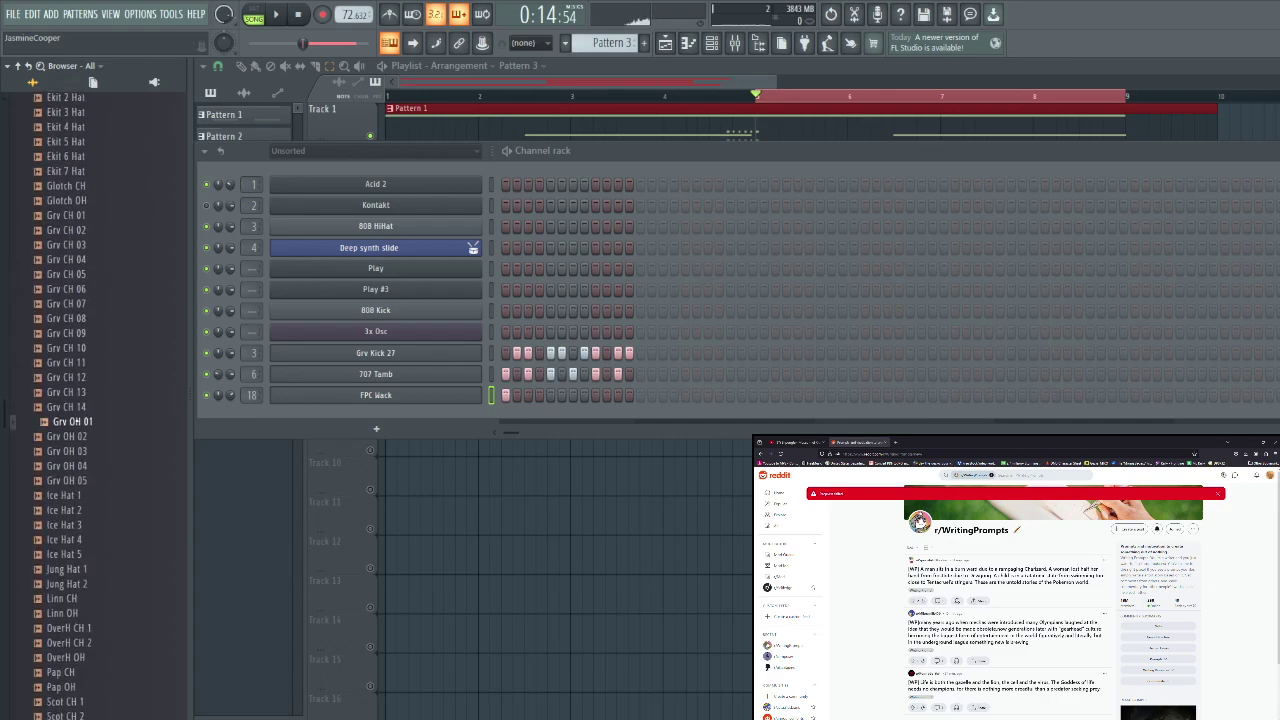
left_click(90, 482)
scroll(90, 482, "down", 4)
Audition the OverH, SElect, Stomper, Stud and Zild hat samples
left_click(72, 451)
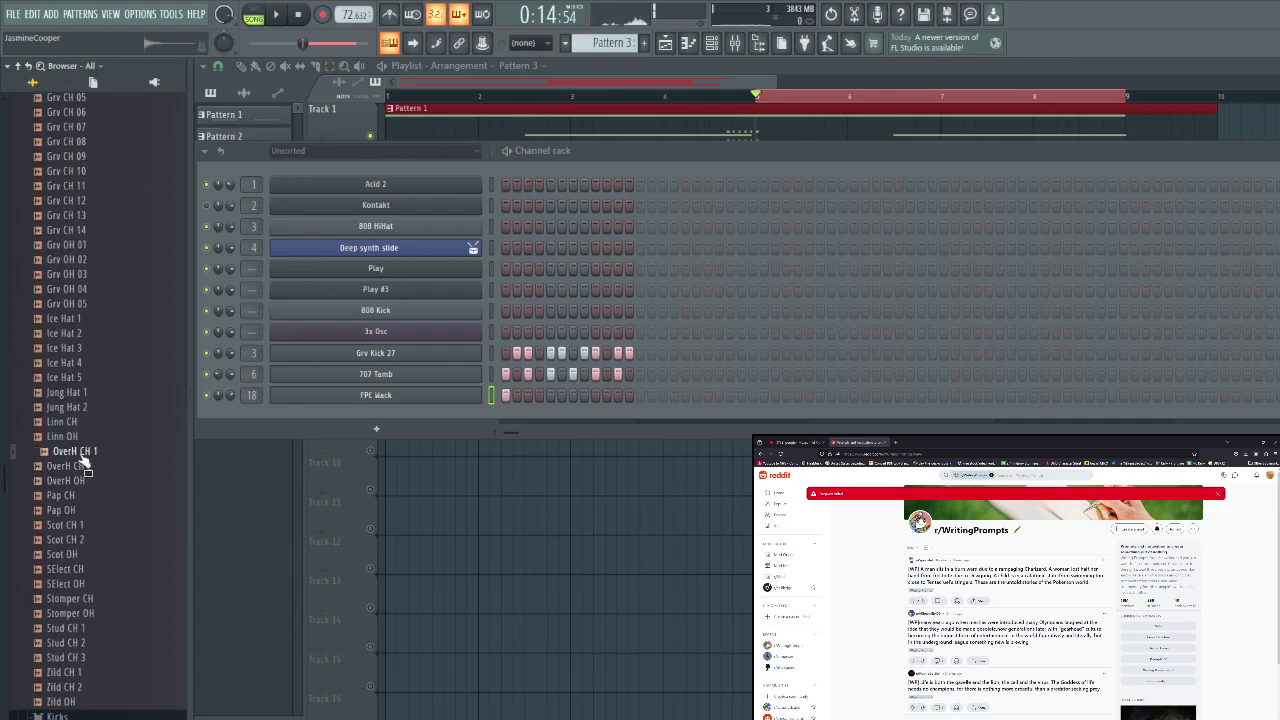
left_click(84, 467)
left_click(78, 569)
left_click(84, 584)
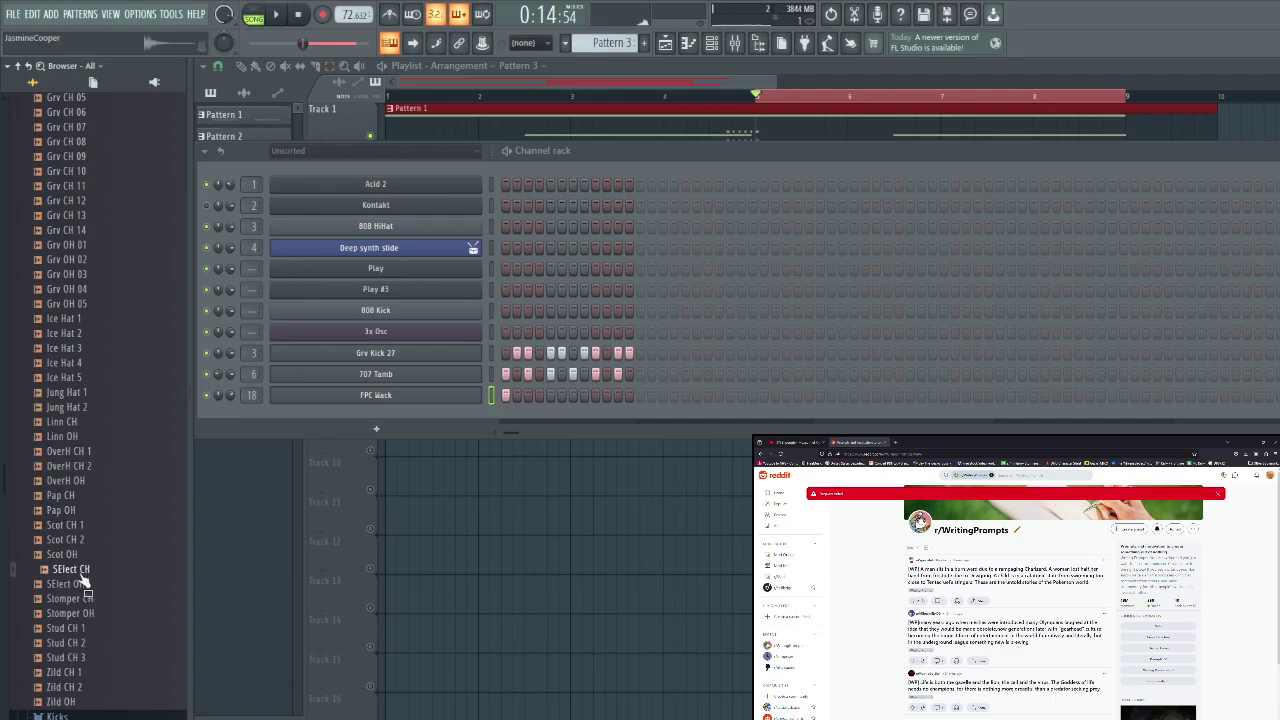
left_click(88, 599)
left_click(90, 642)
left_click(90, 657)
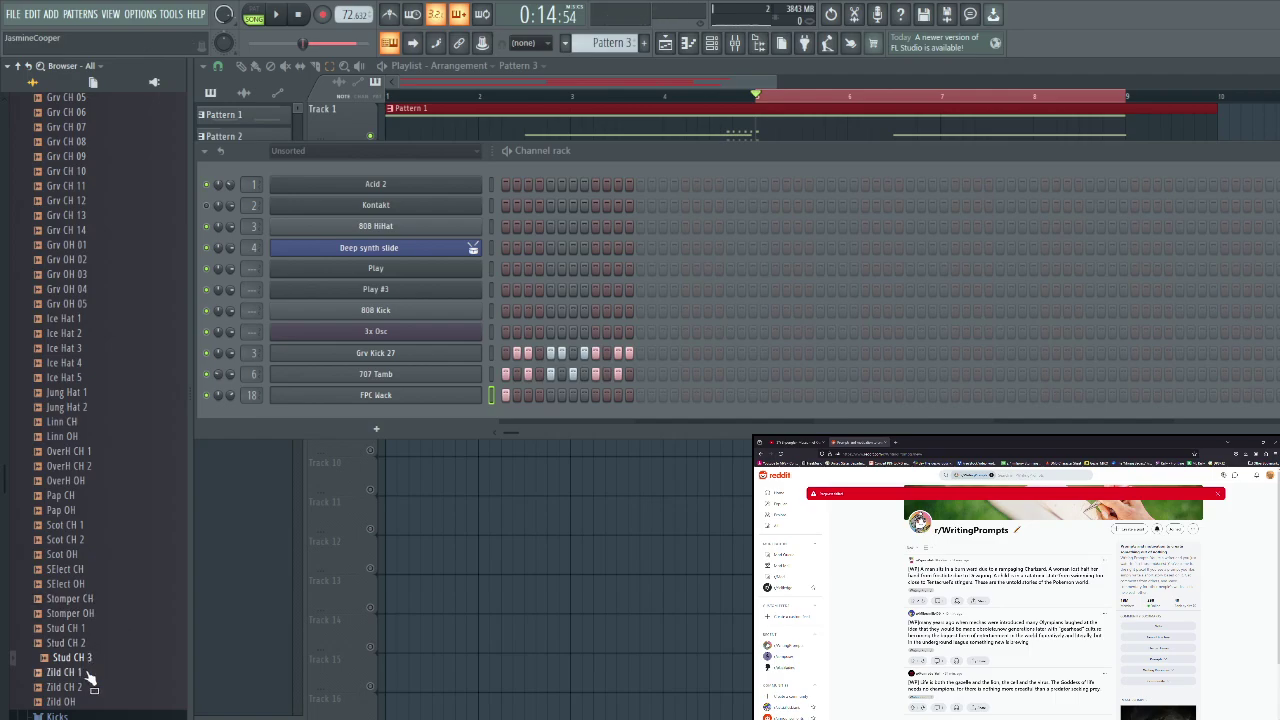
left_click(86, 673)
left_click(88, 687)
Audition the Grv closed hats from Grv CH 10 back to Grv CH 01, plus Glotch CH
left_click(74, 171)
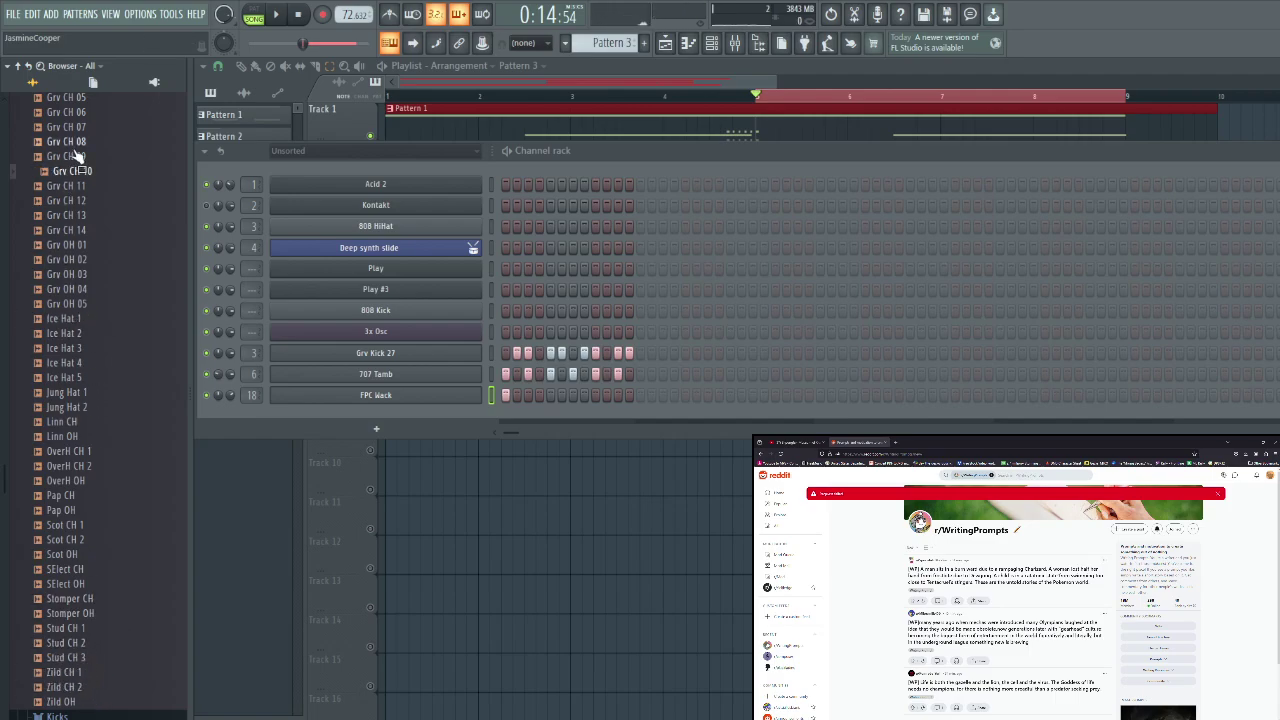
left_click(78, 156)
left_click(80, 141)
left_click(80, 127)
left_click(80, 112)
left_click(78, 97)
scroll(75, 110, "up", 4)
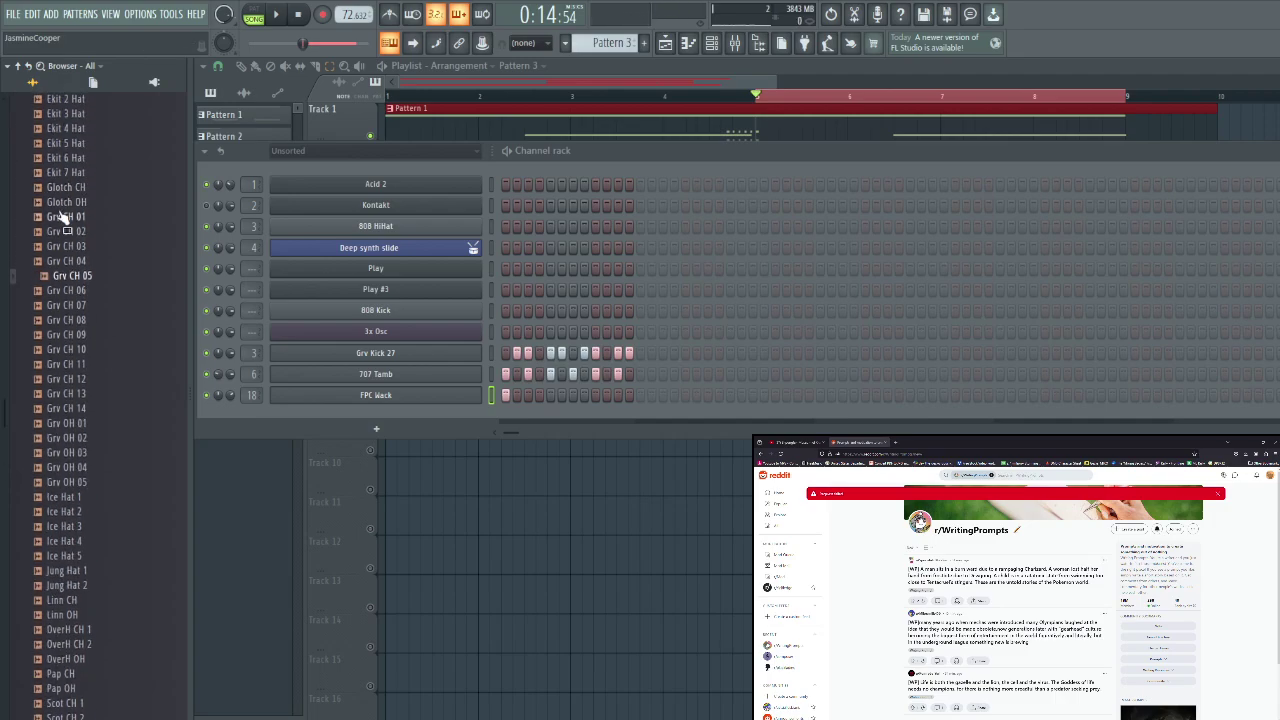
left_click(64, 246)
left_click(70, 217)
left_click(70, 231)
left_click(65, 261)
left_click(67, 189)
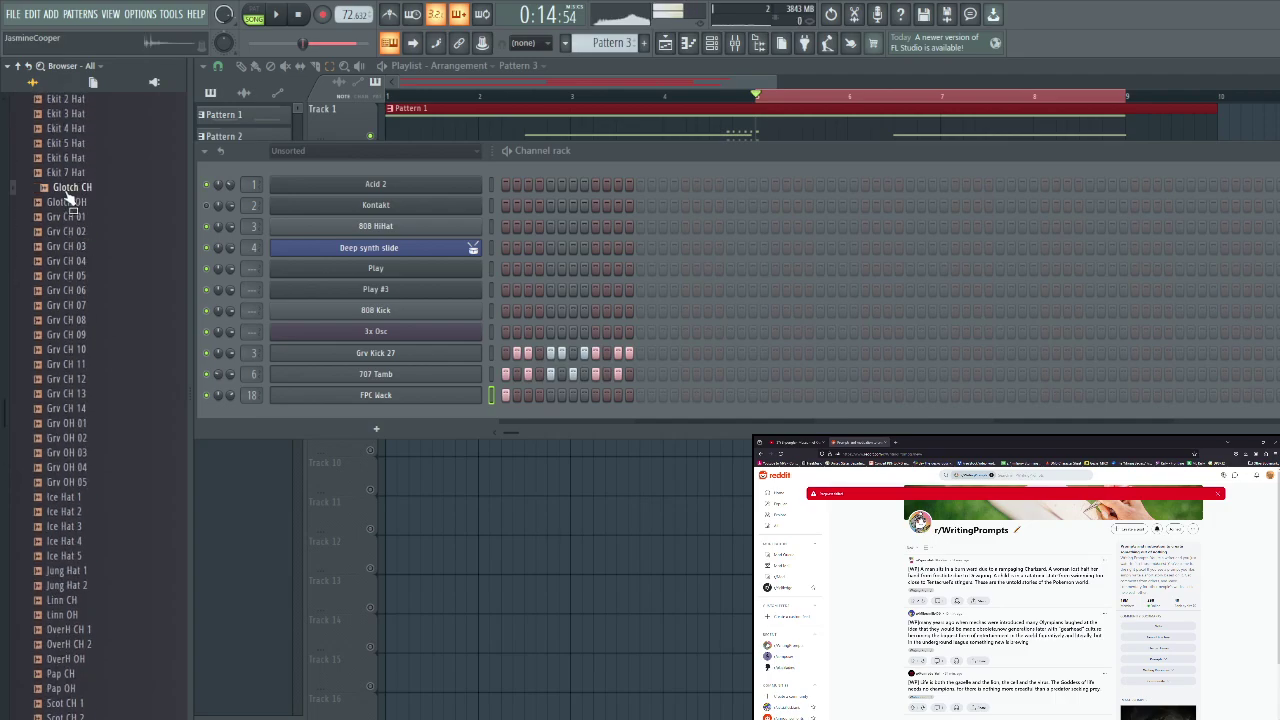
Audition the Chromo, Bracke, 909 and 808 hats and add Chromo CH 1 as a new channel below FPC Wack
scroll(84, 203, "up", 4)
left_click(86, 172)
left_click(80, 187)
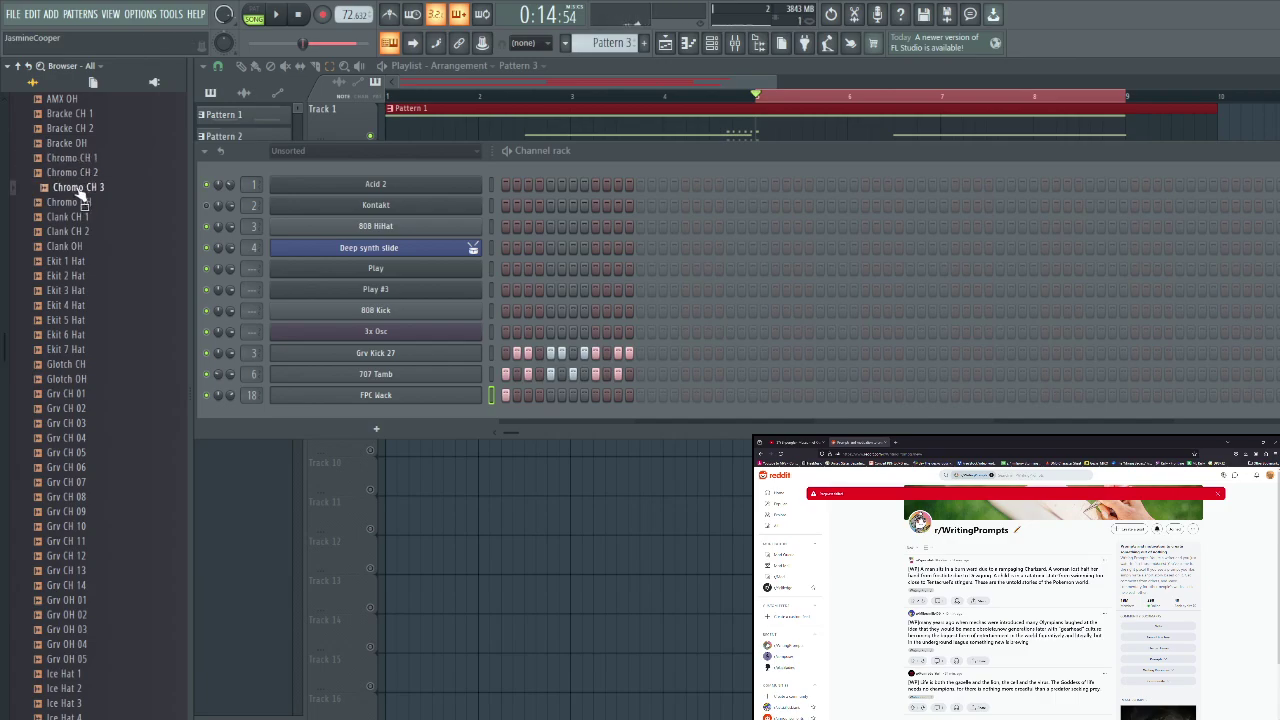
left_click(80, 128)
left_click(80, 113)
scroll(85, 120, "up", 8)
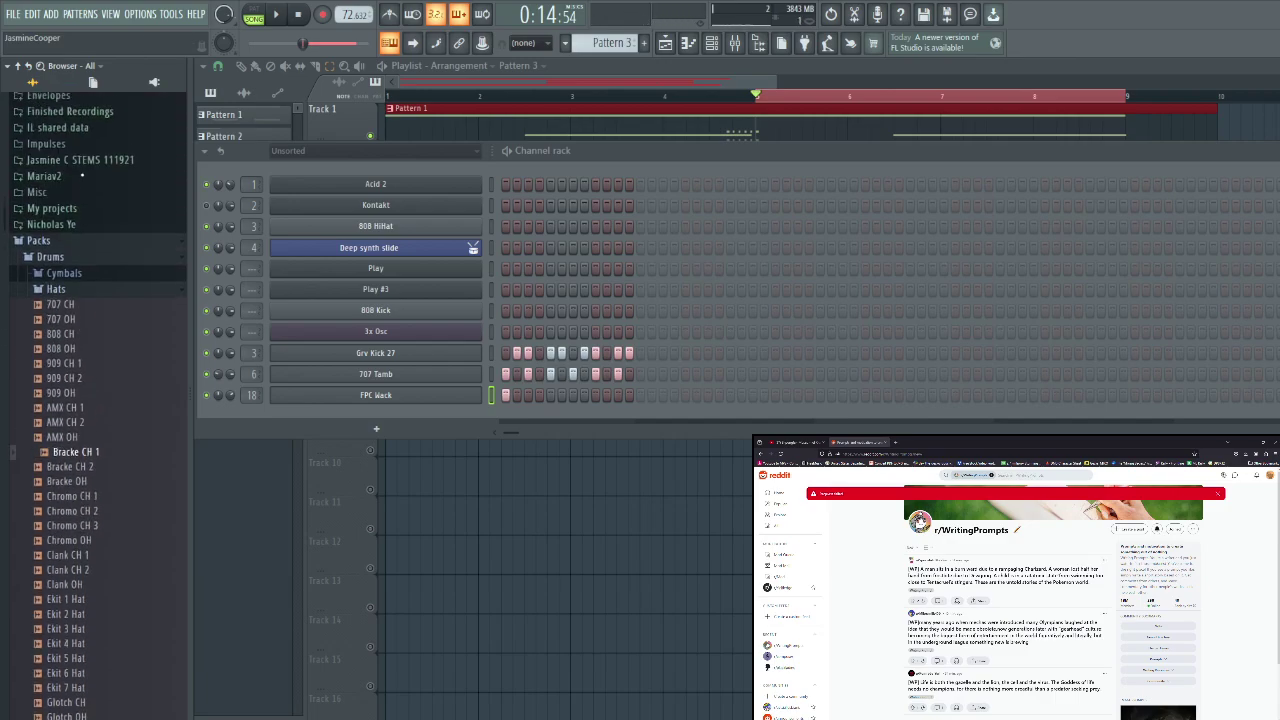
left_click(78, 380)
left_click(70, 364)
left_click(70, 350)
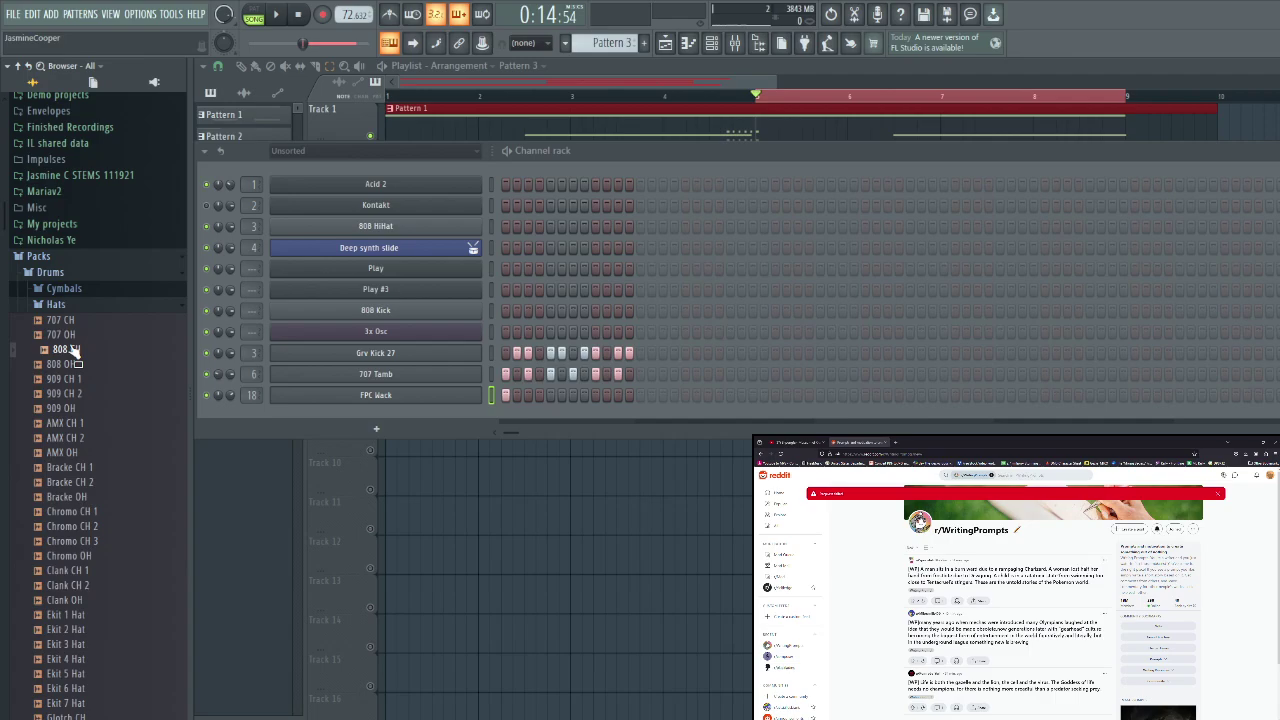
left_click_drag(71, 348, 427, 416)
left_click_drag(80, 511, 388, 418)
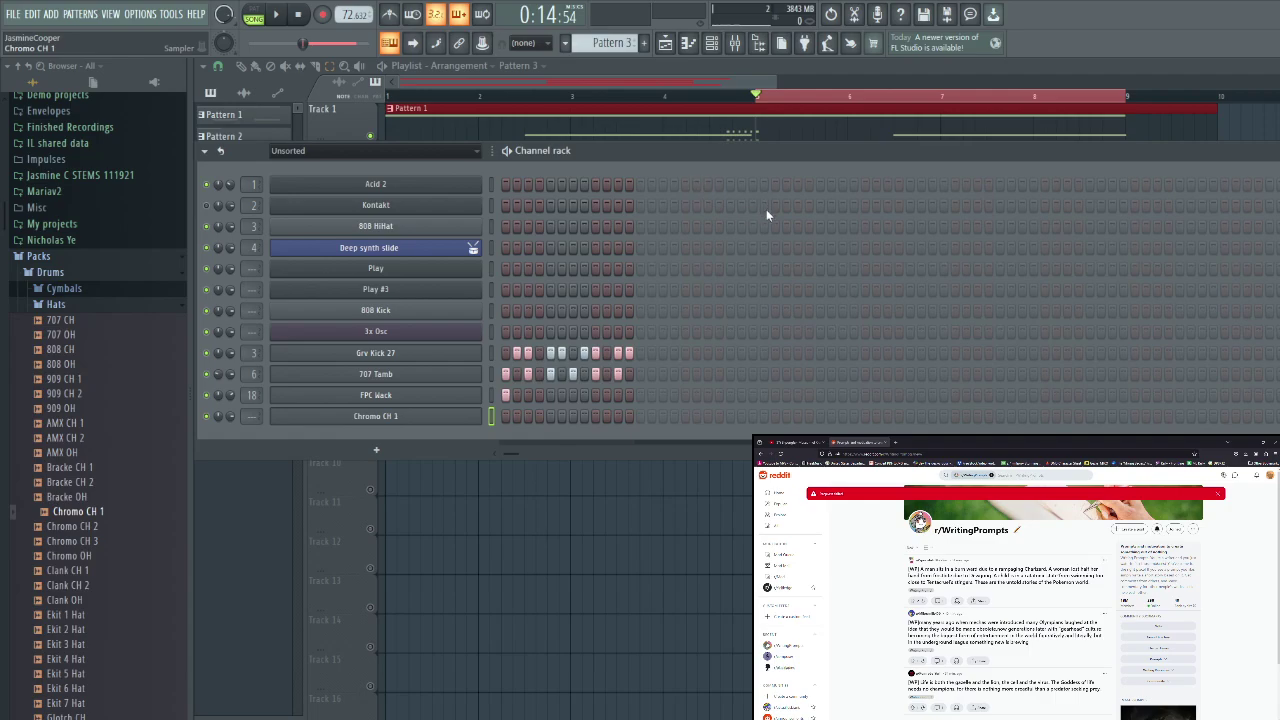
Add a second Kontakt instance and load AR Modern White Kit Lite from the Abbey Road Modern Drummer library
scroll(453, 472, "down", 1)
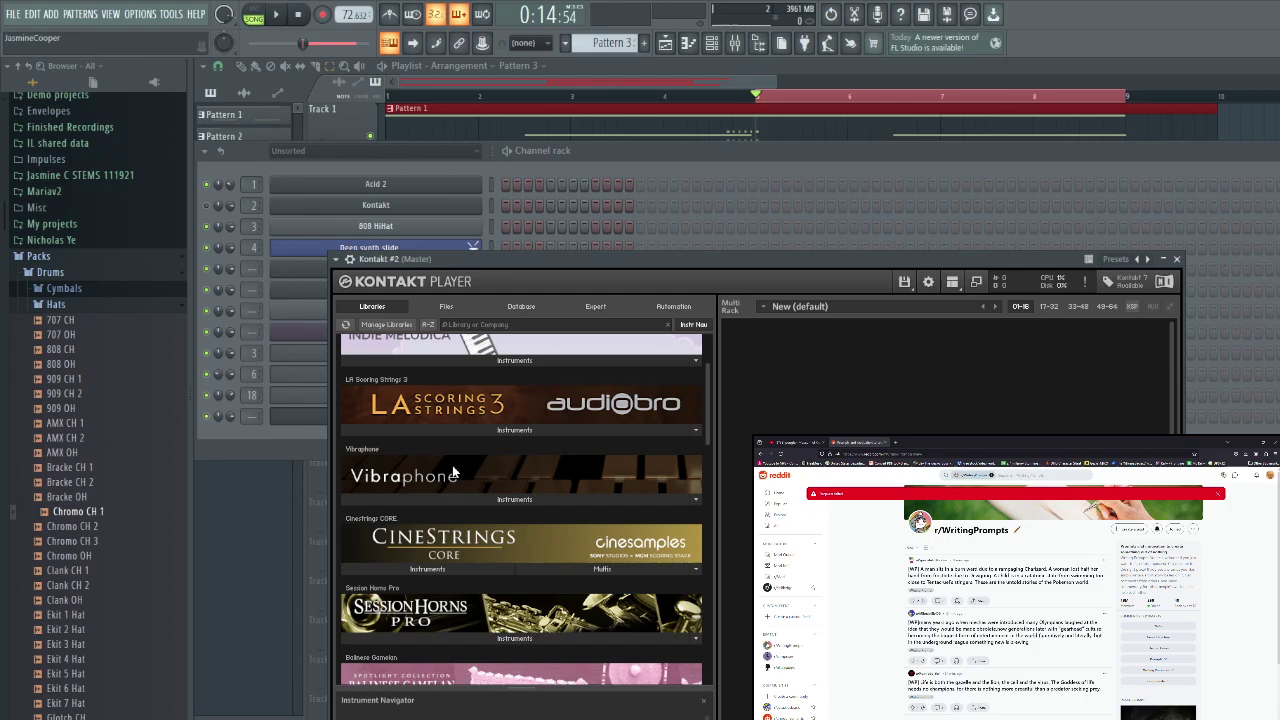
scroll(453, 472, "down", 6)
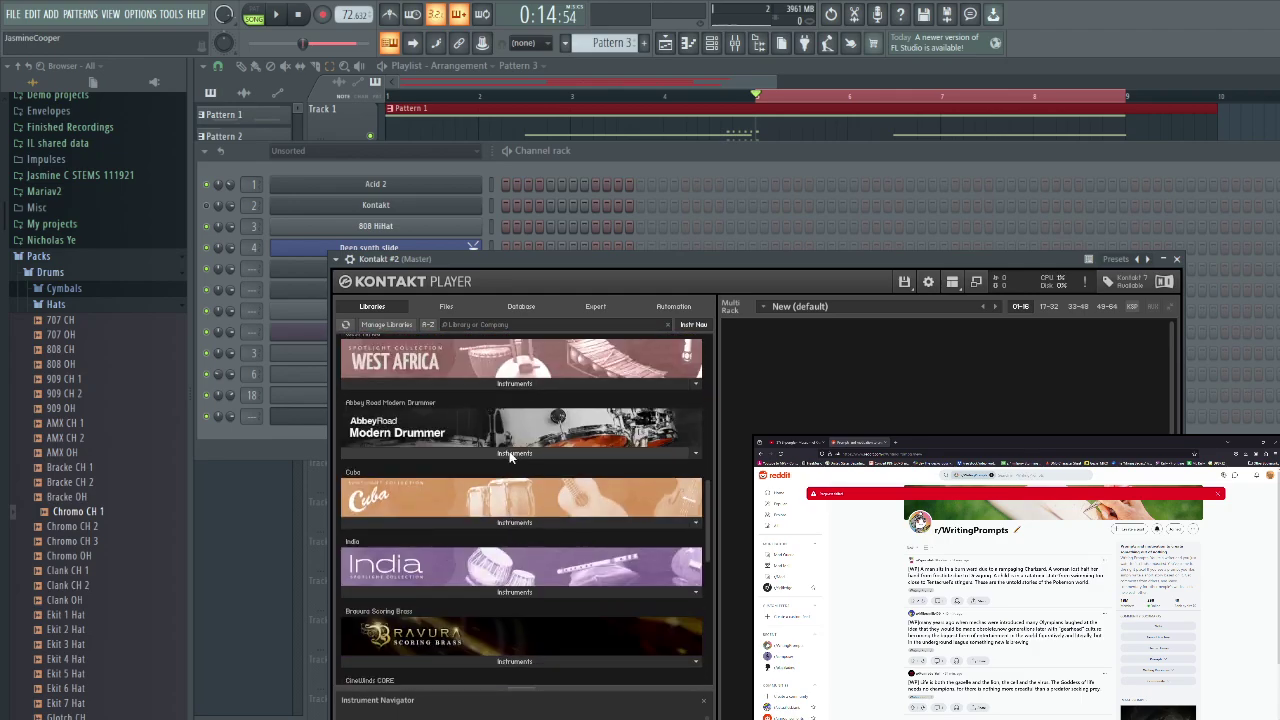
left_click(512, 453)
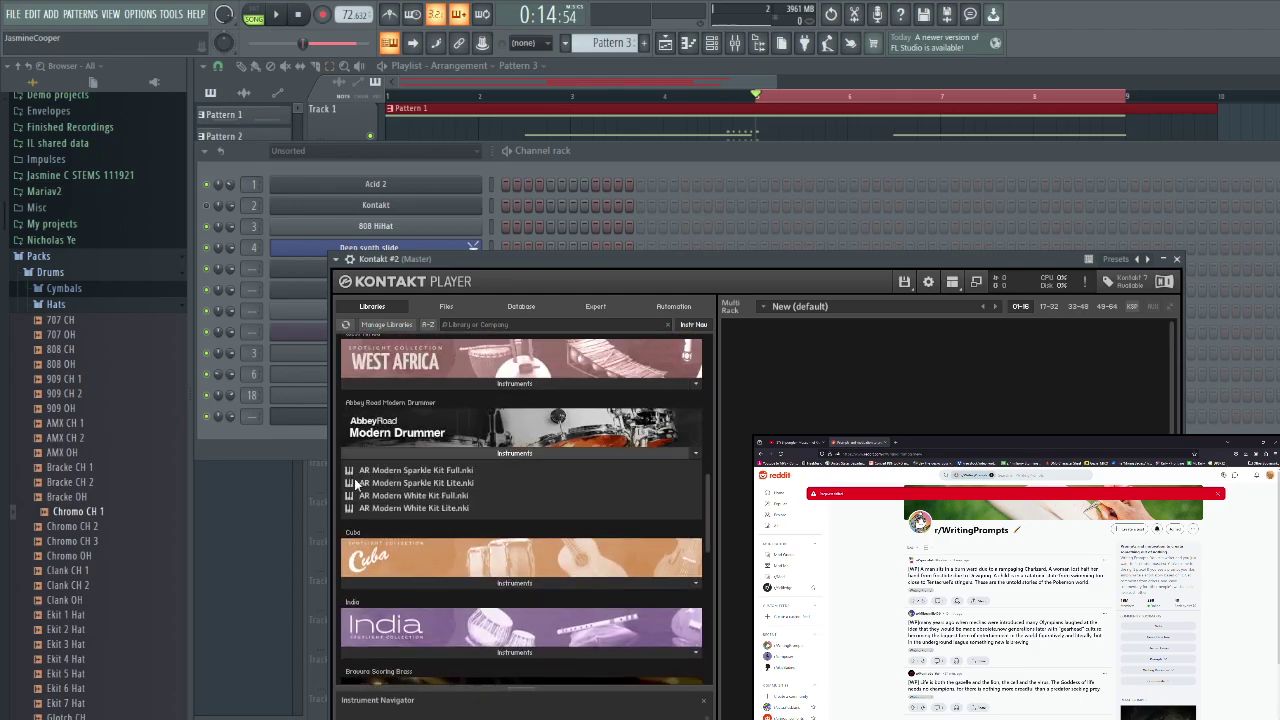
double_click(436, 510)
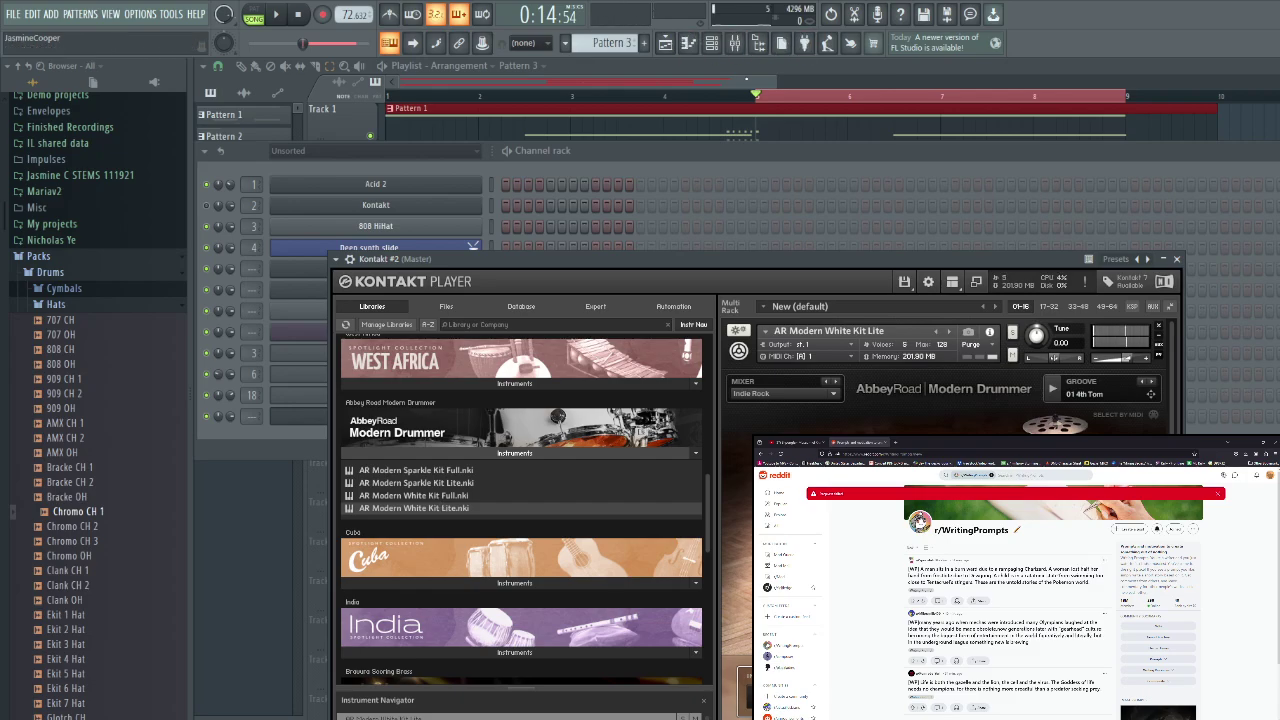
Play the arrangement from late in bar 4 and rehearse the Kontakt drum part over the loop
left_click(249, 70)
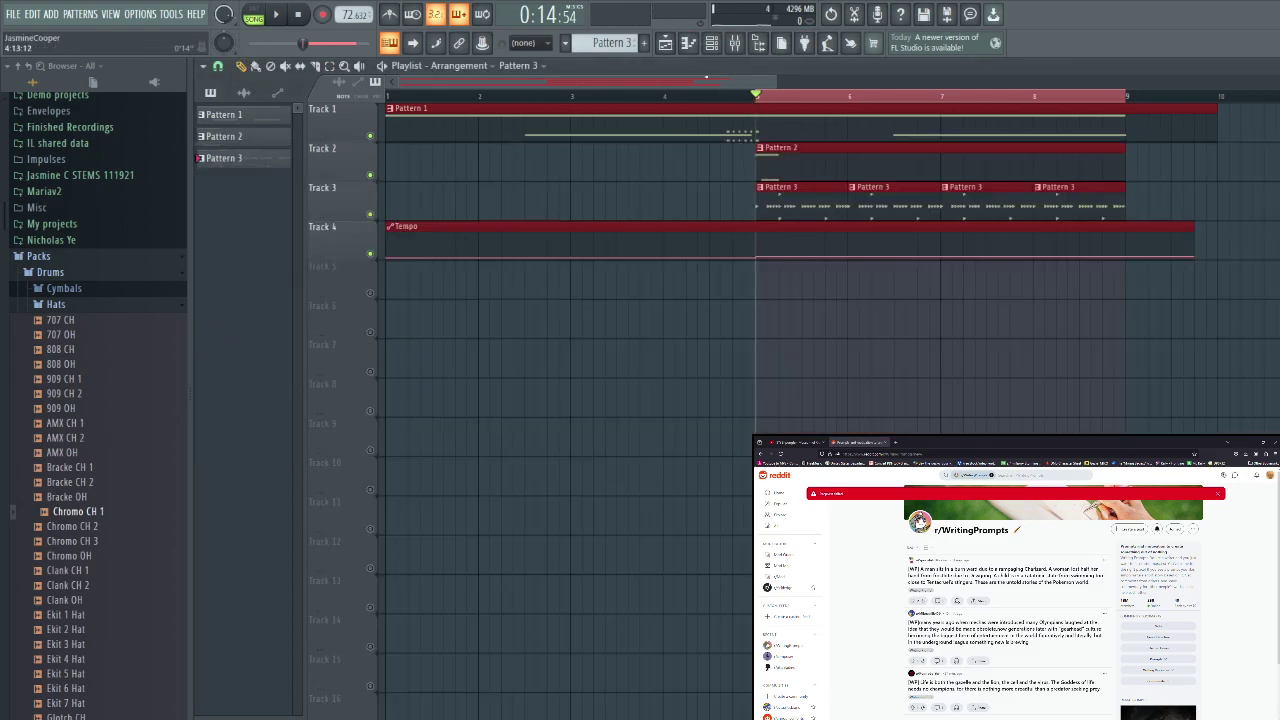
left_click(731, 97)
key("space")
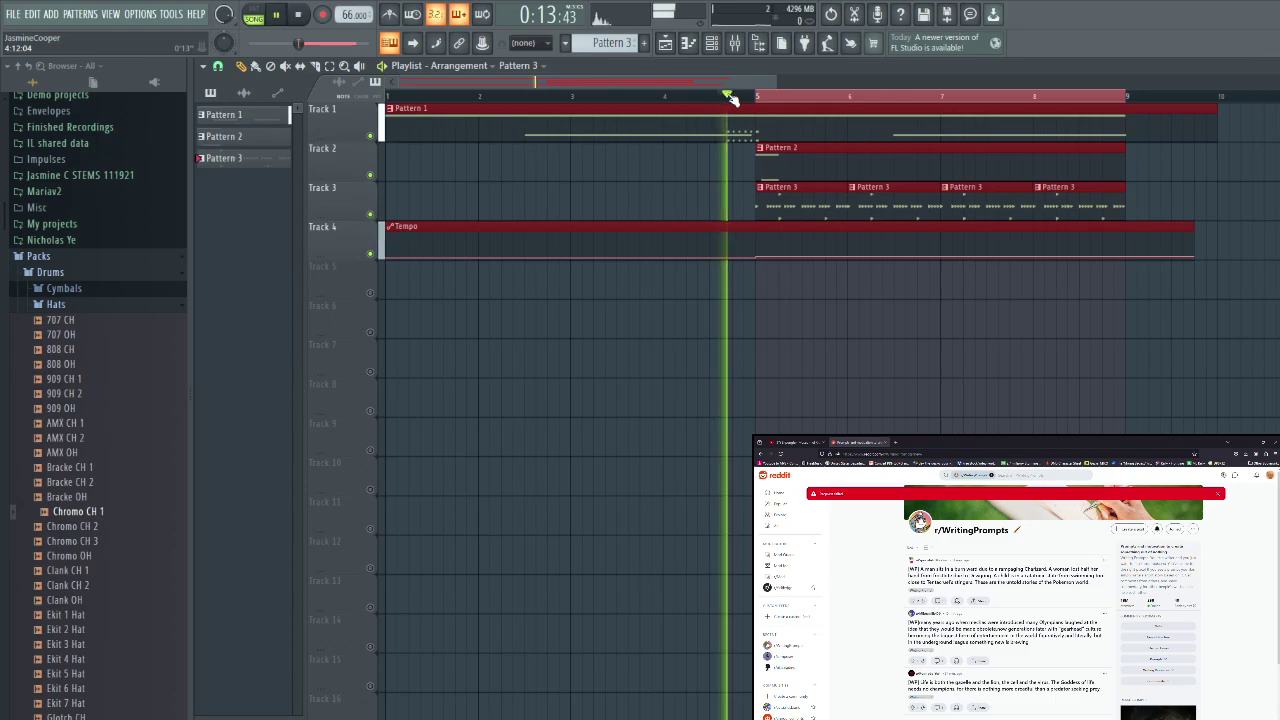
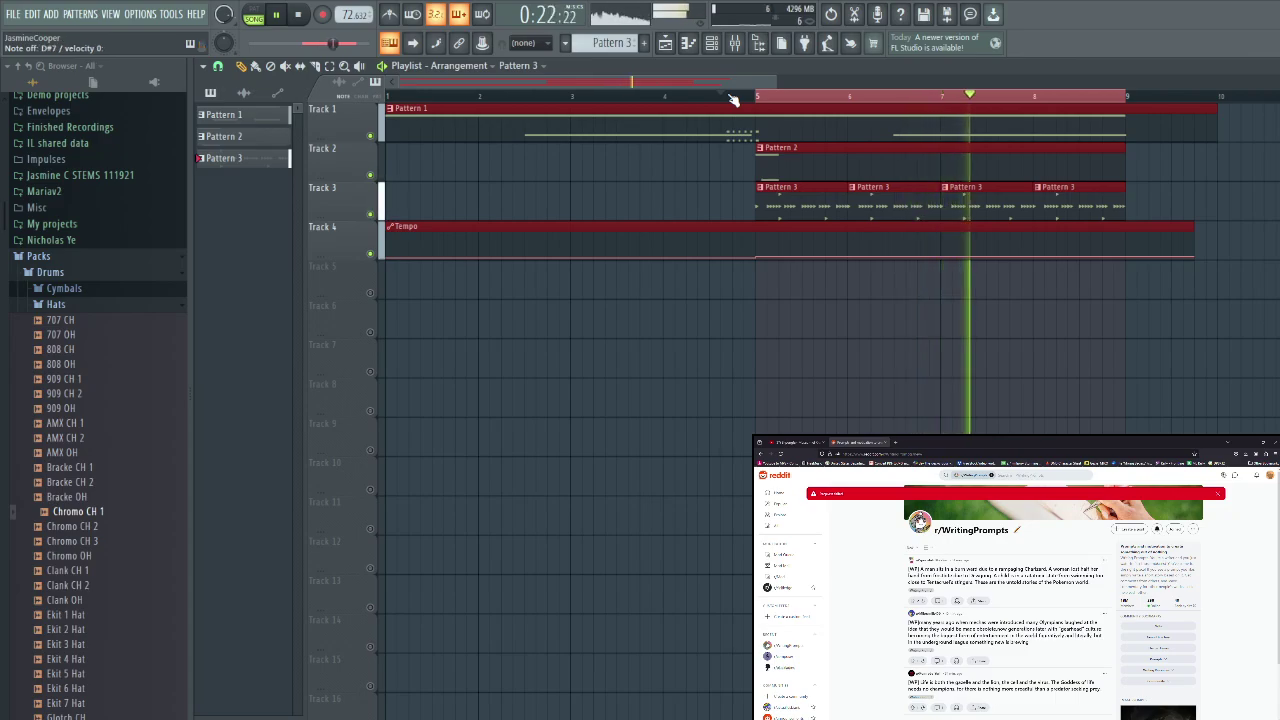
key("space")
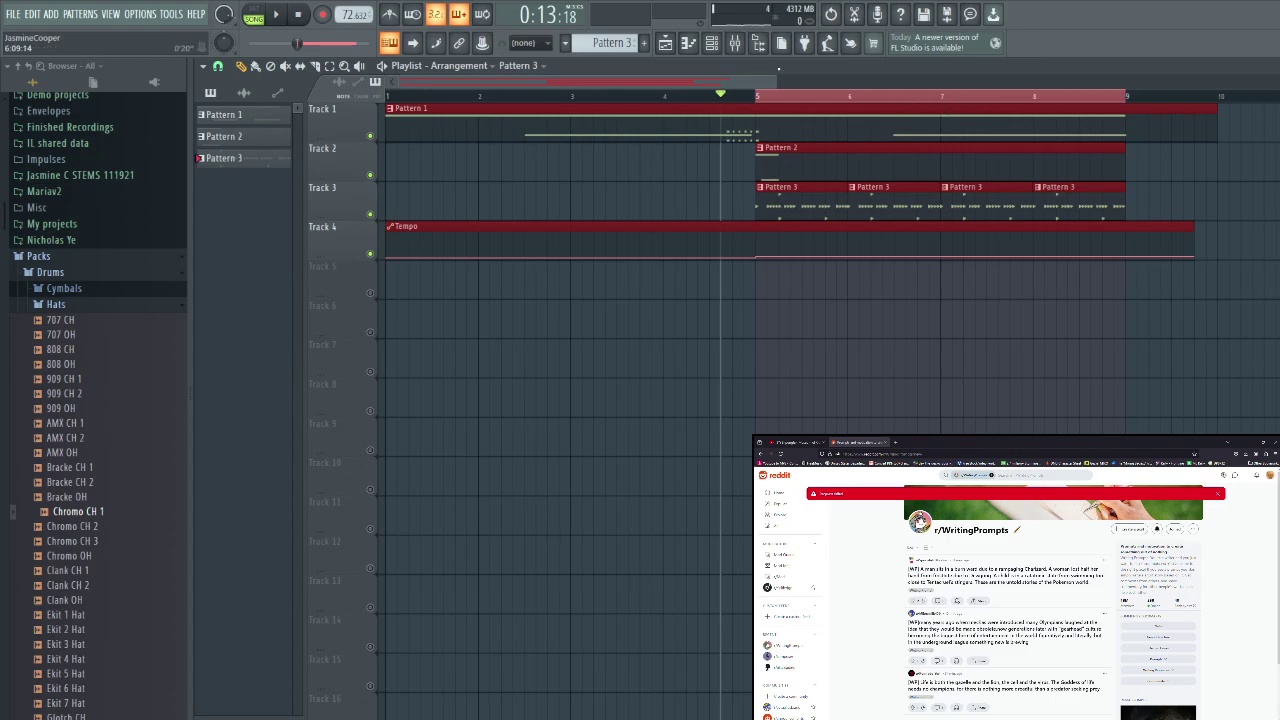
Try to record a Kontakt drum take into Pattern 3 from bar 5, restarting the recording twice
left_click(757, 96)
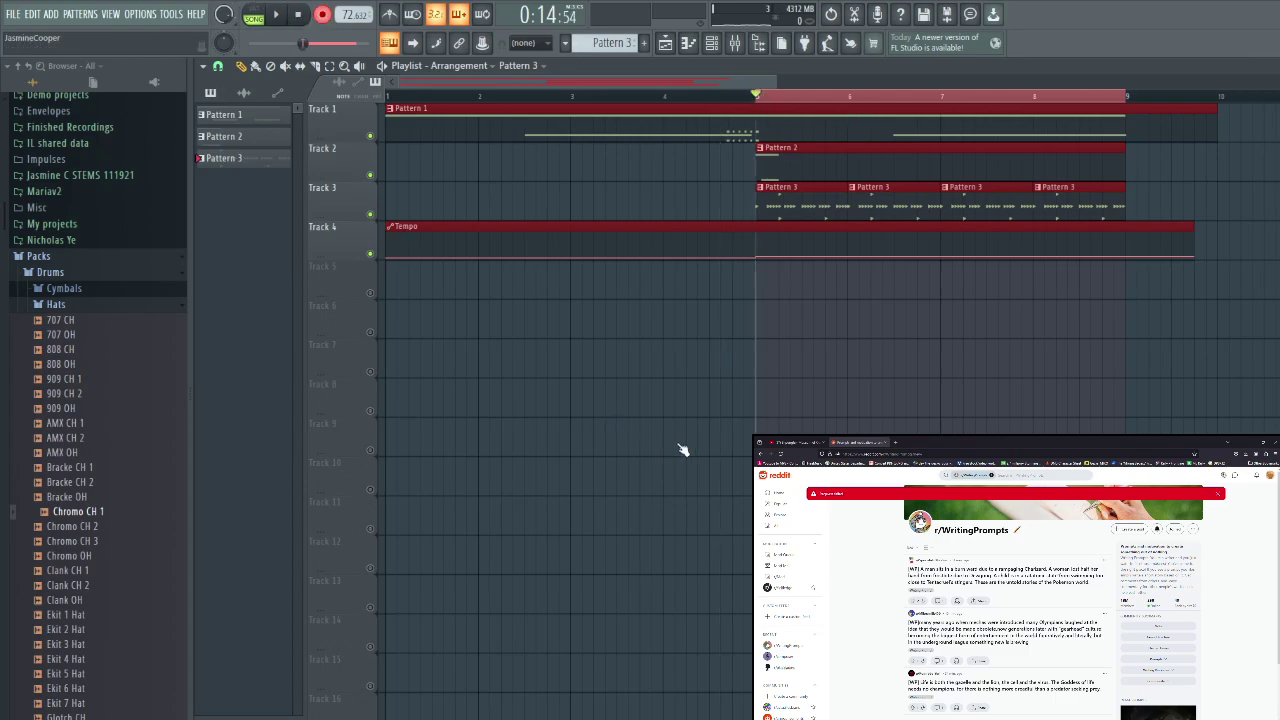
key("space")
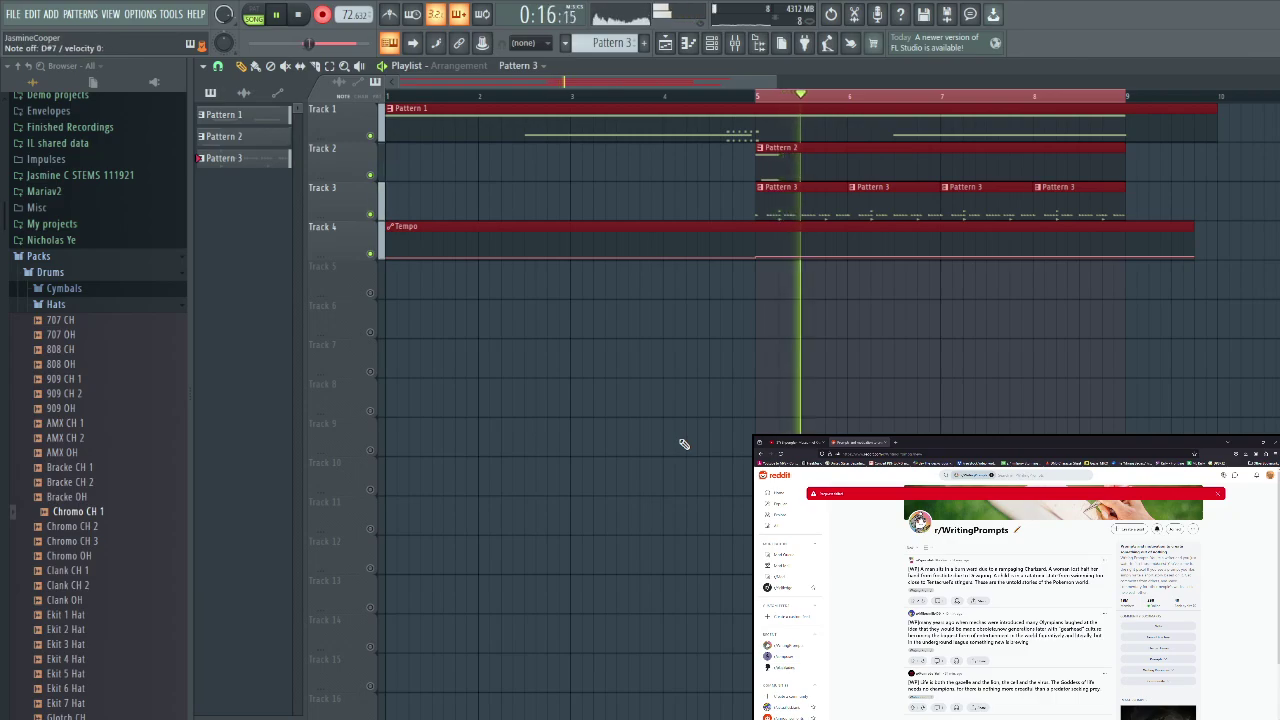
key("space")
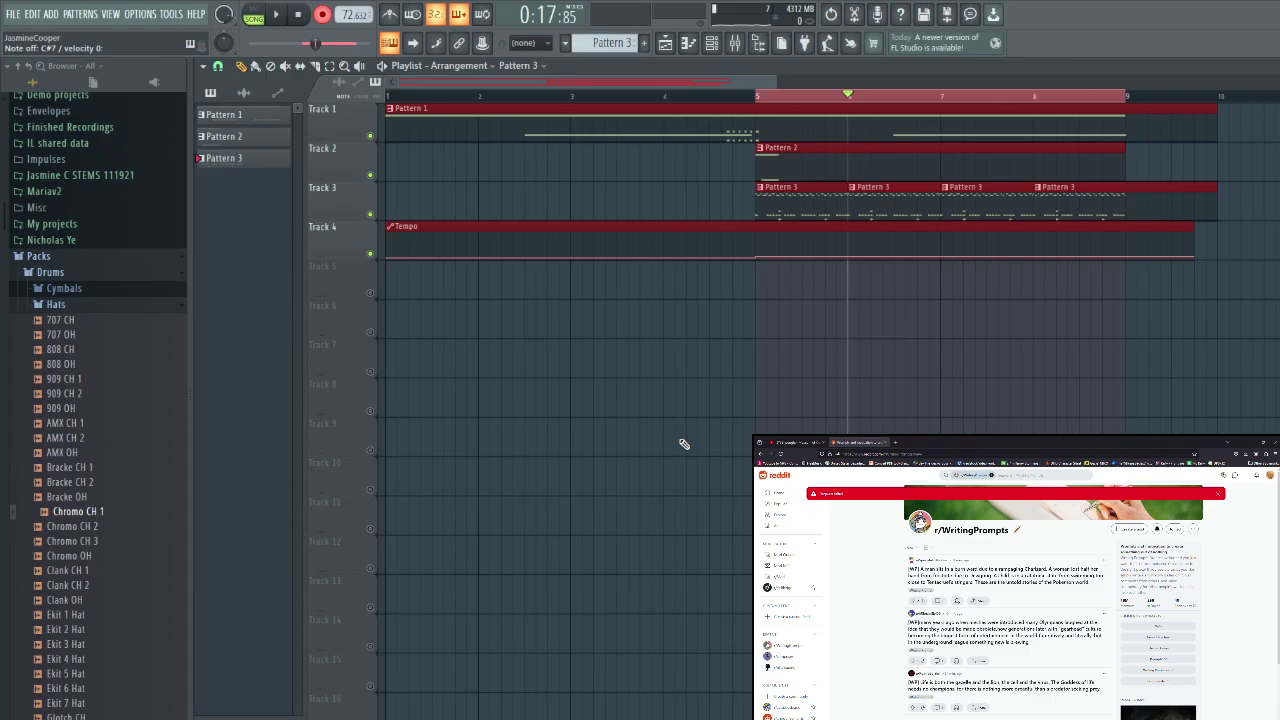
key("space")
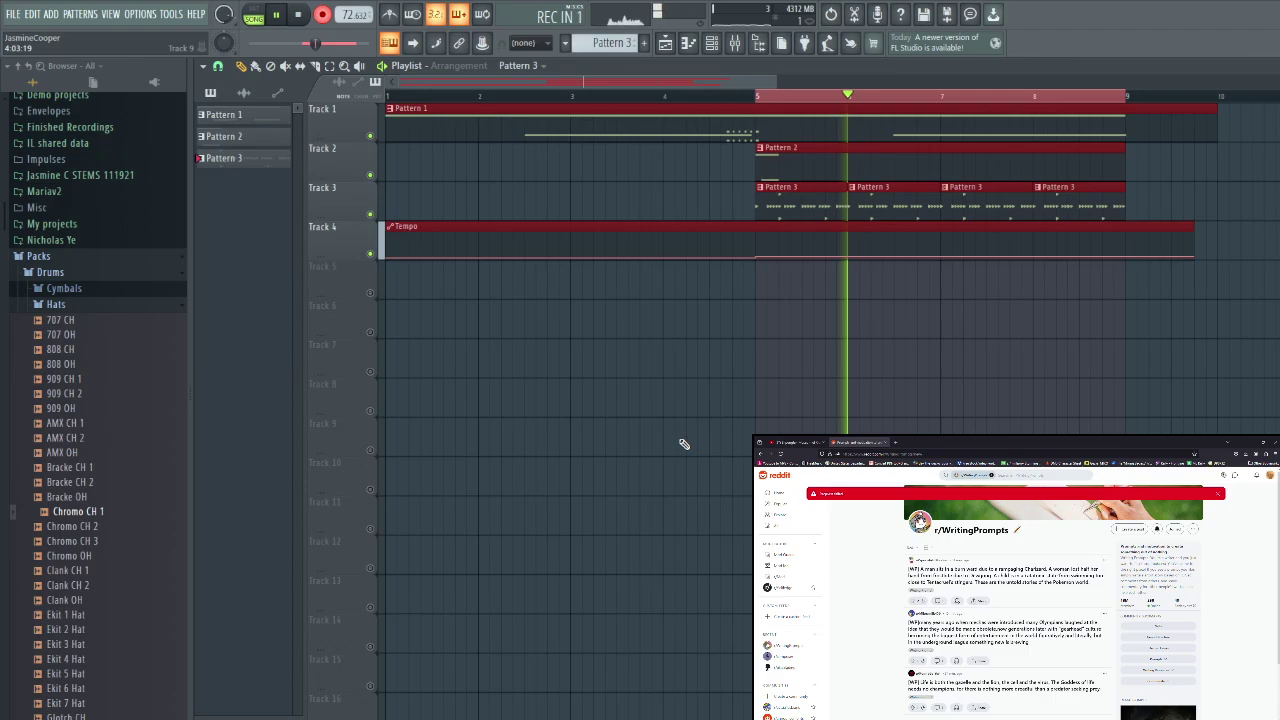
key("space")
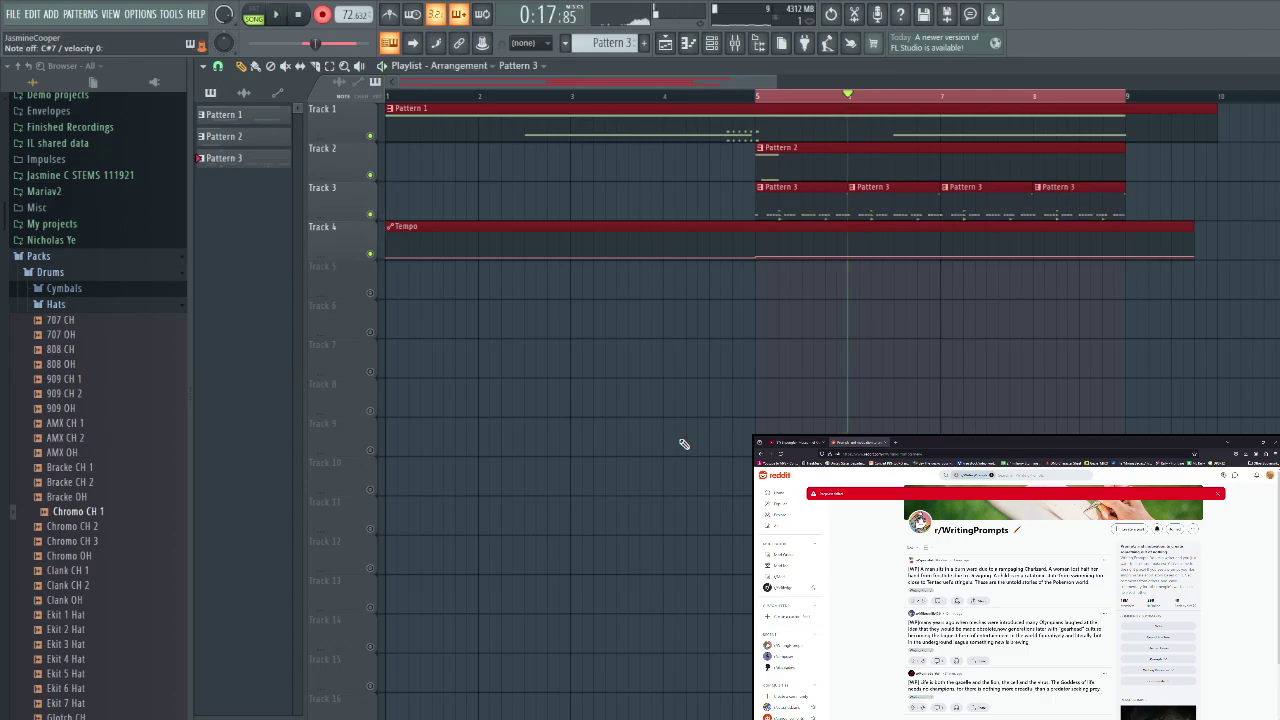
key("space")
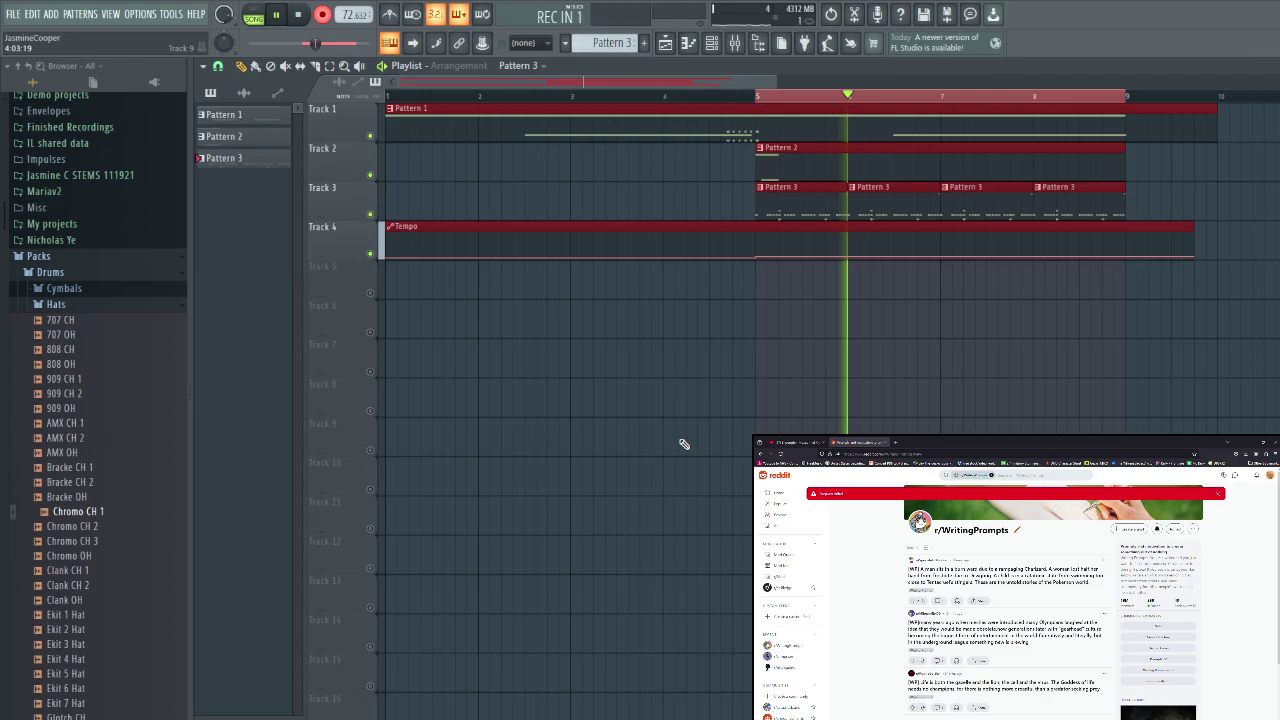
key("space")
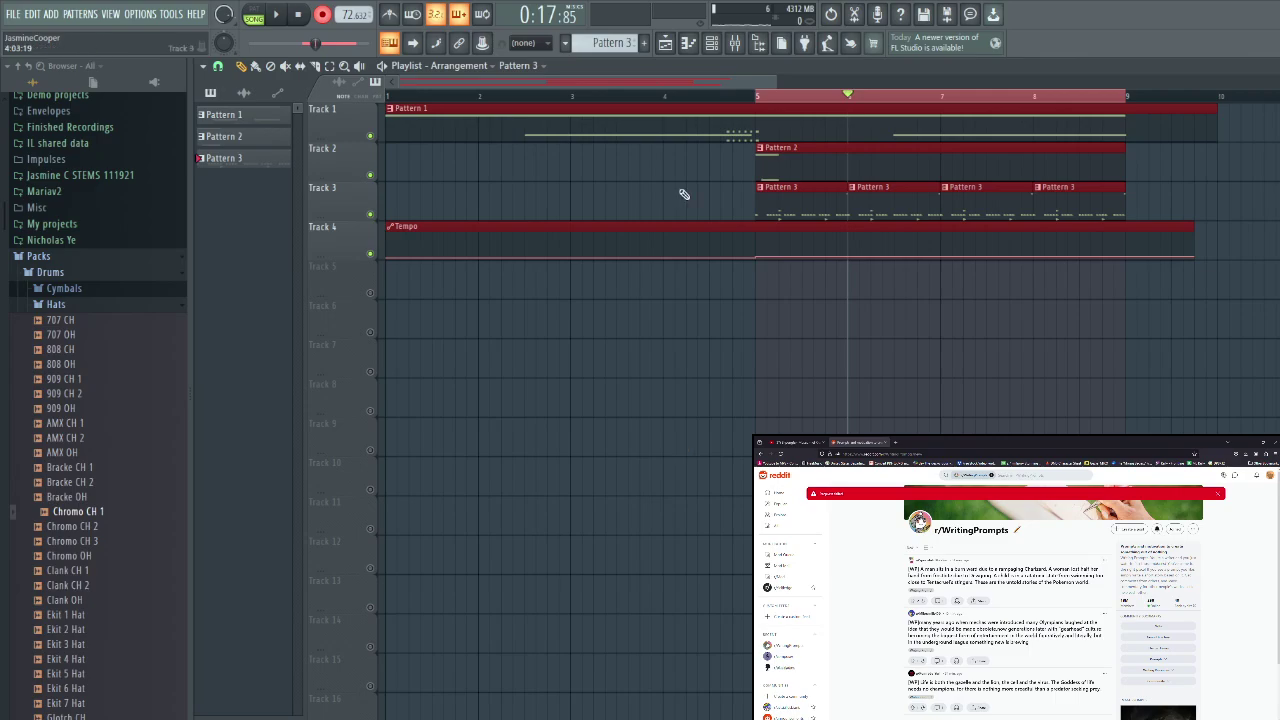
Record a one-bar Kontakt drum kit take into Pattern 3 starting at bar 5
left_click(757, 96)
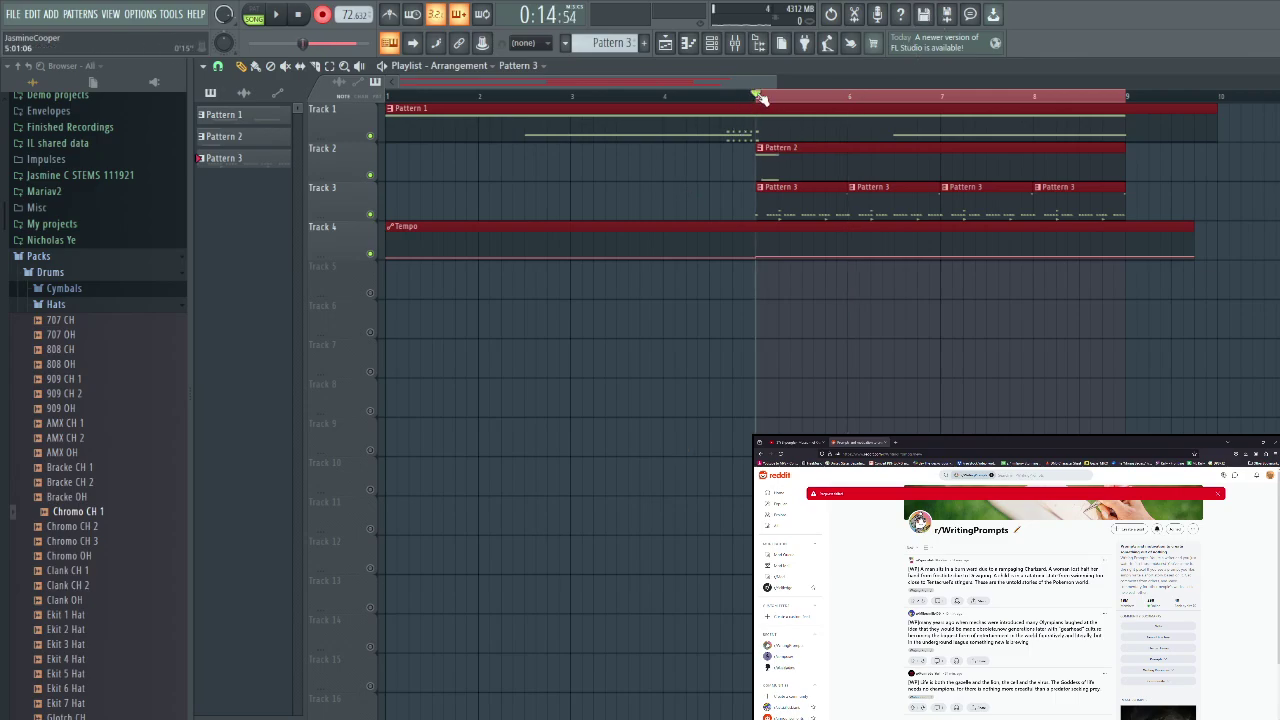
key("space")
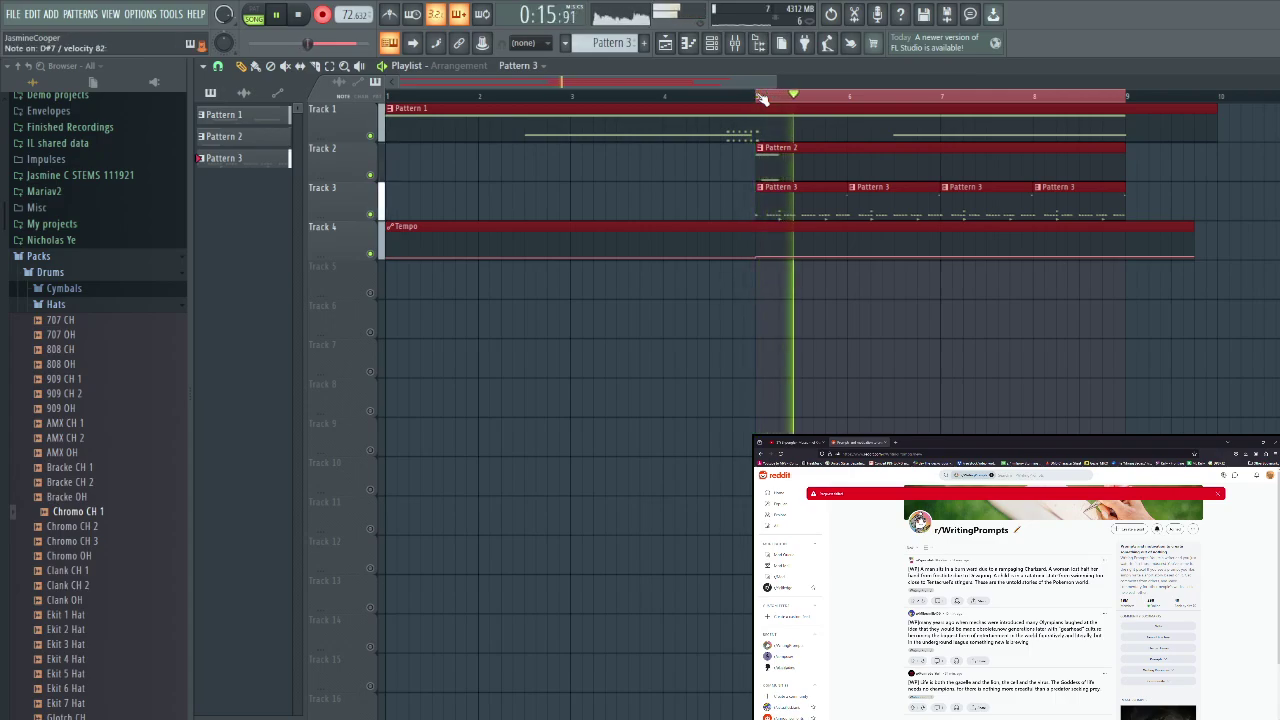
key("space")
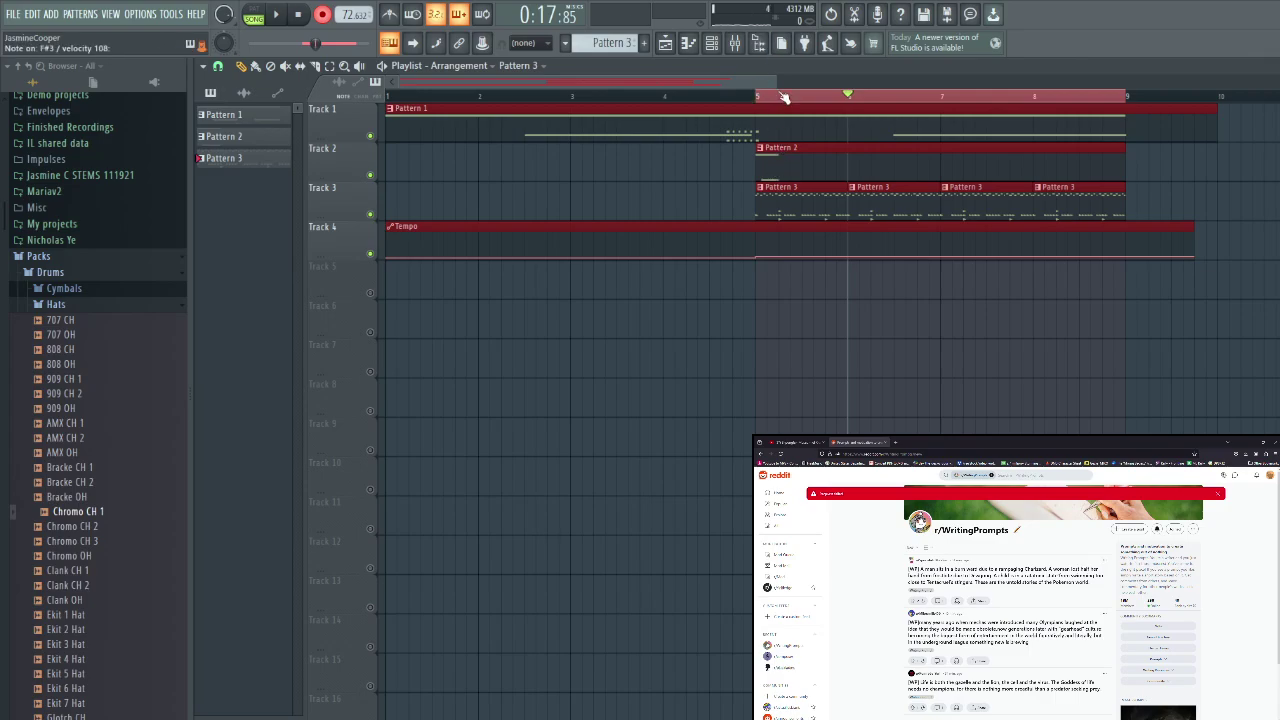
In Pattern 3's Kontakt #2 part, move two D#7 notes, in the first and third beats, down to F#3
double_click(817, 192)
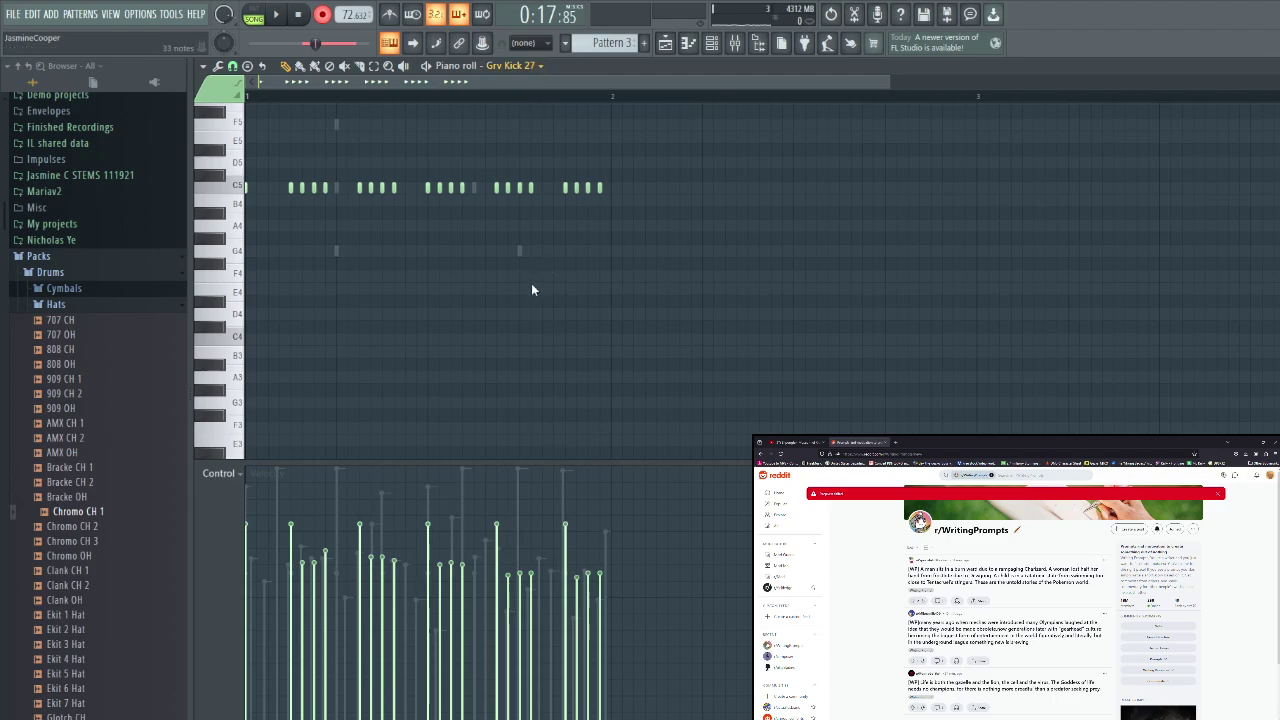
key("Down")
scroll(360, 170, "up", 6)
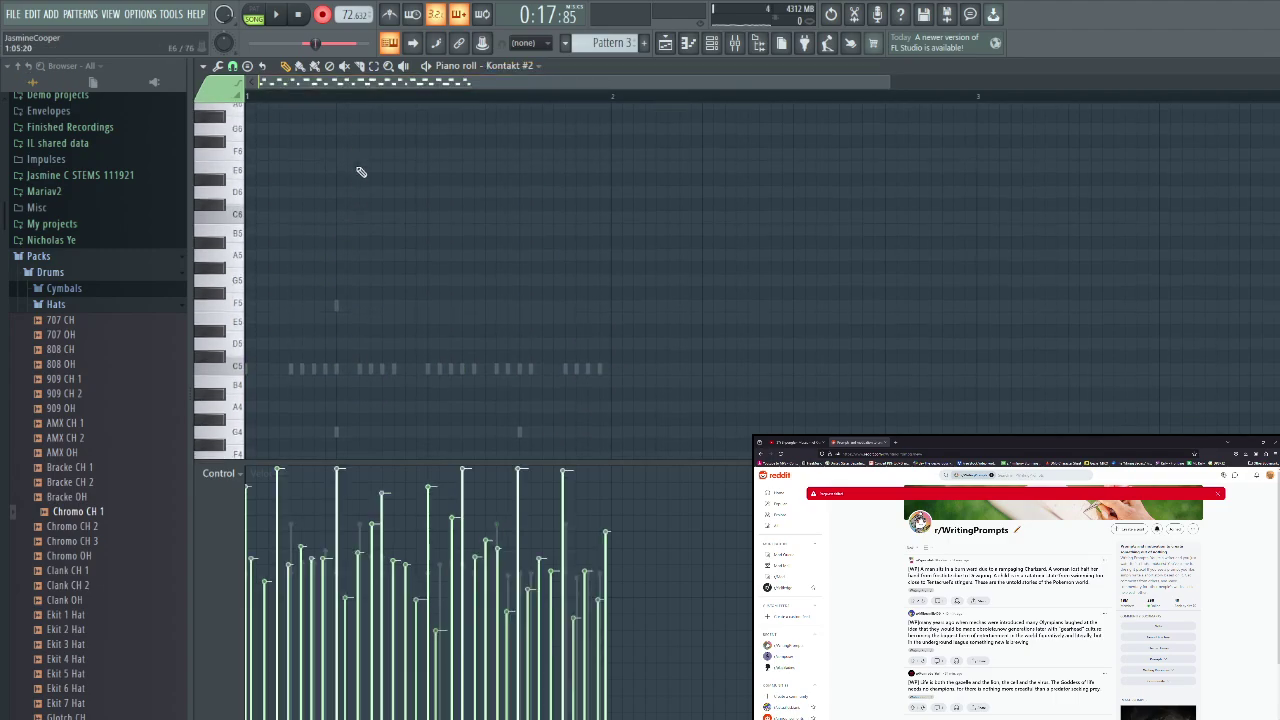
scroll(362, 163, "down", 2)
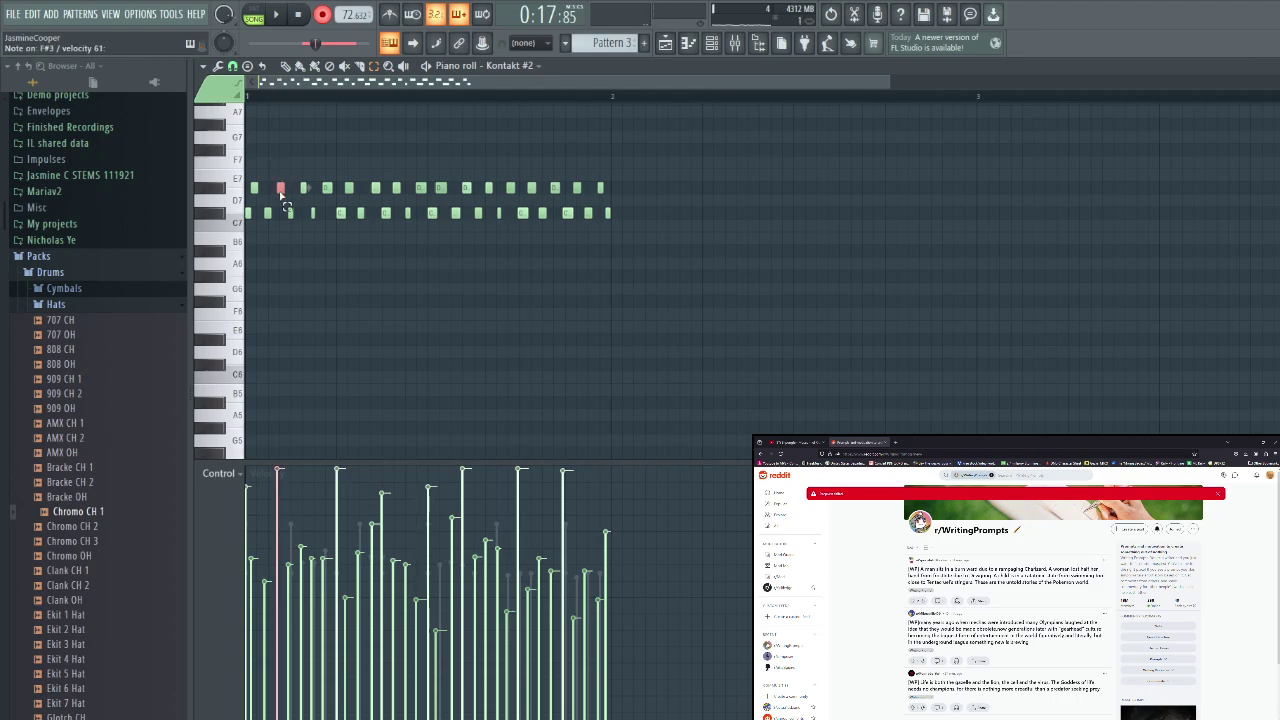
key("ctrl+Down")
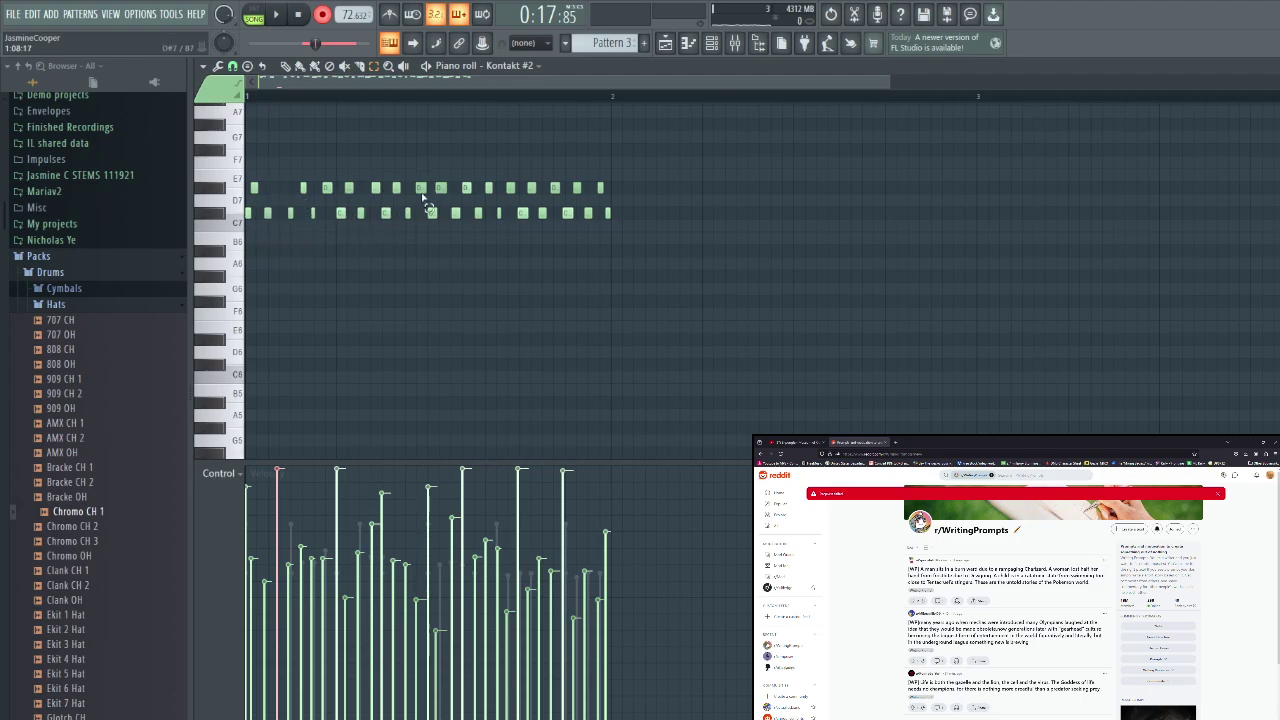
left_click(466, 189)
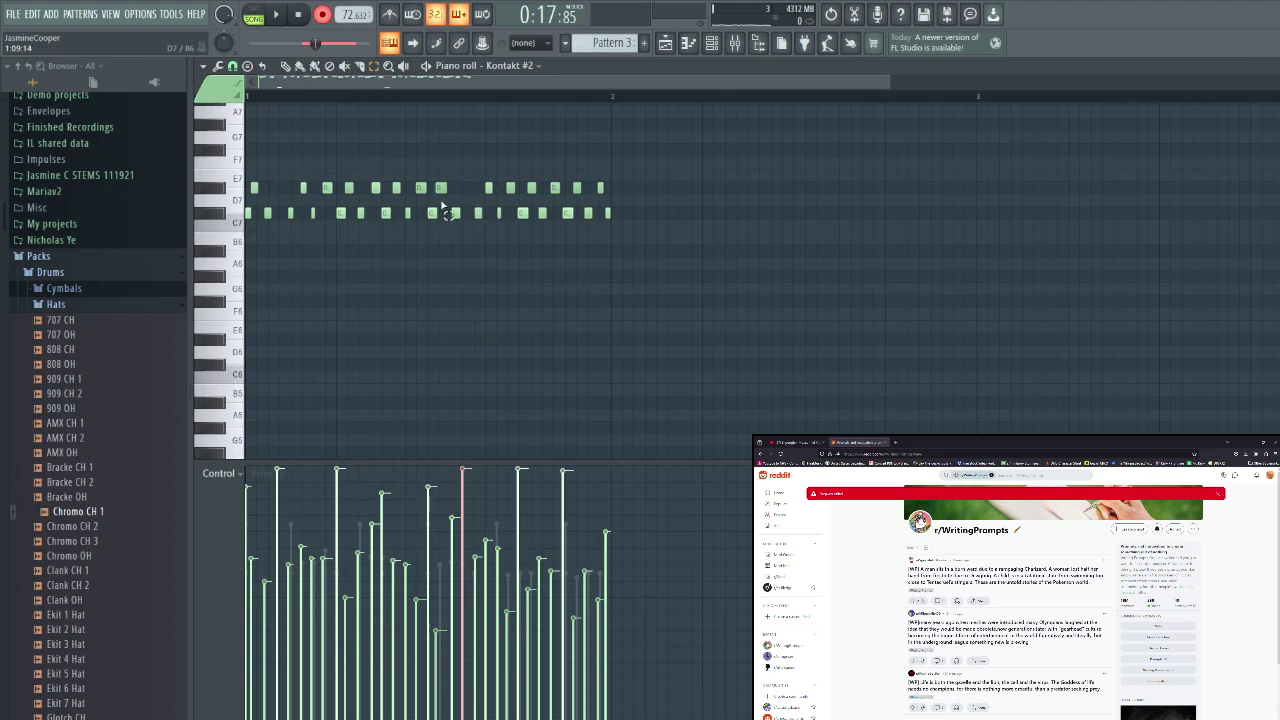
scroll(509, 300, "down", 6)
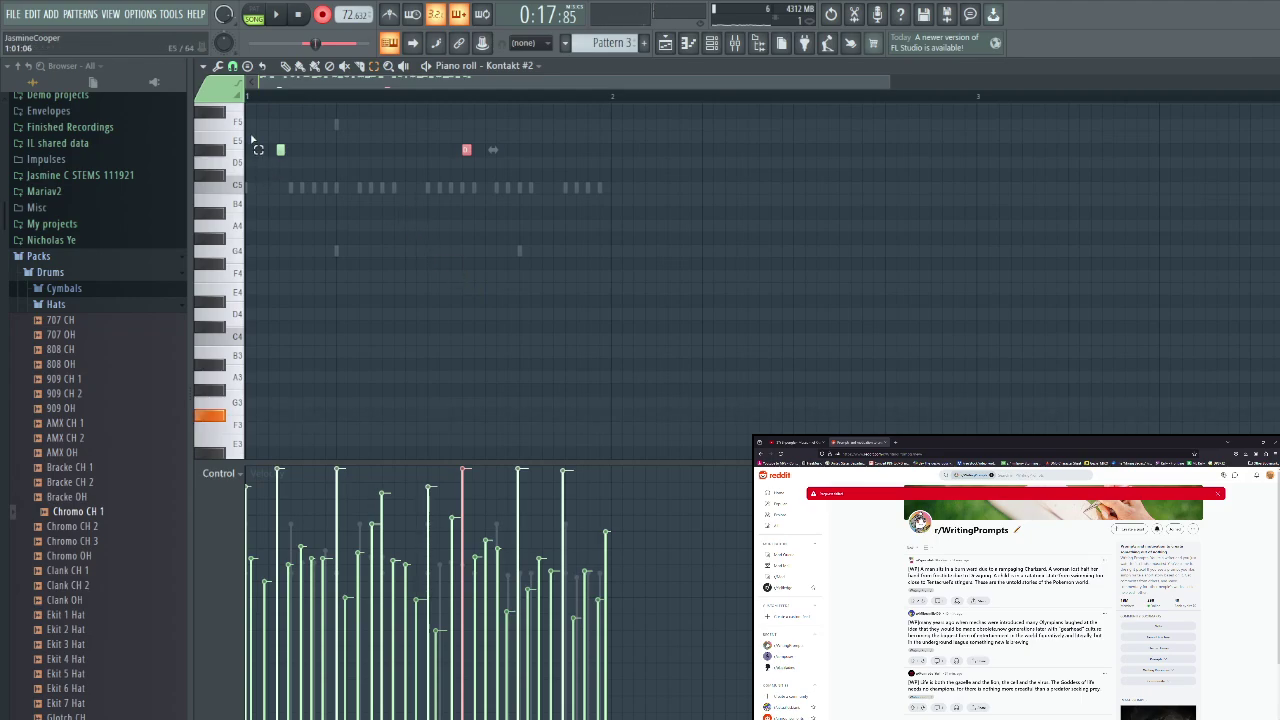
left_click_drag(252, 139, 518, 181)
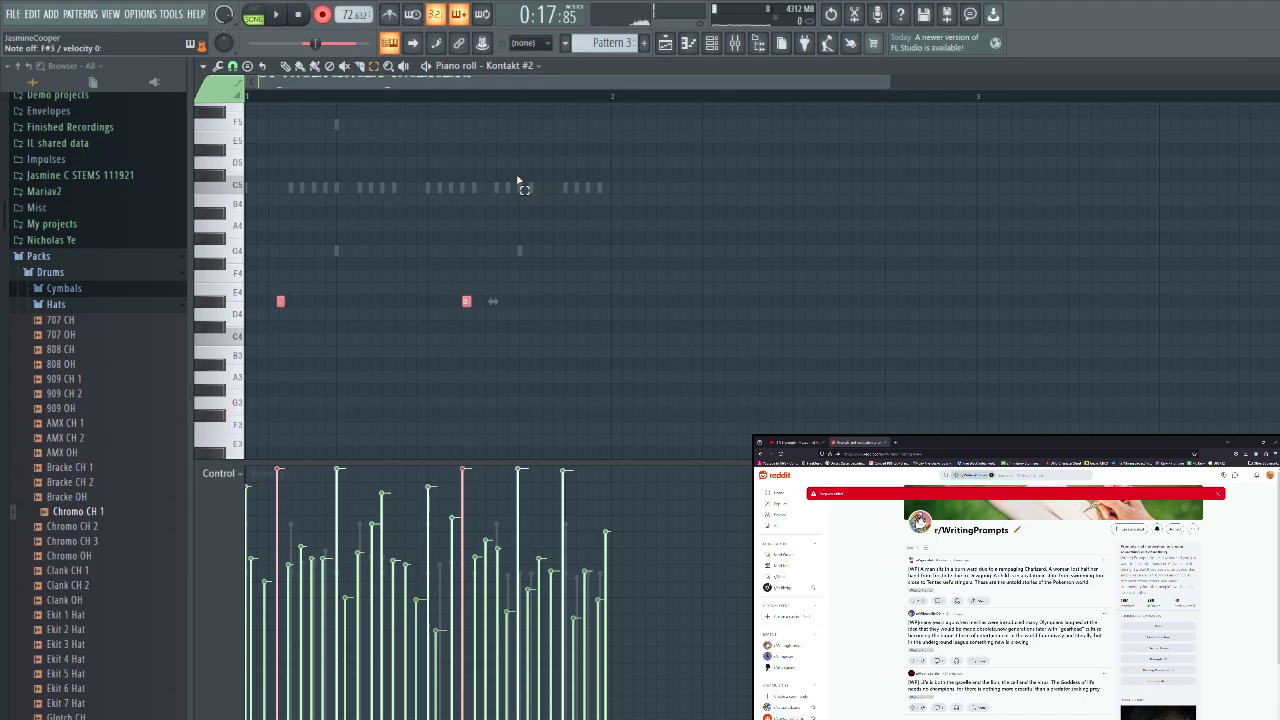
key("ctrl+Down")
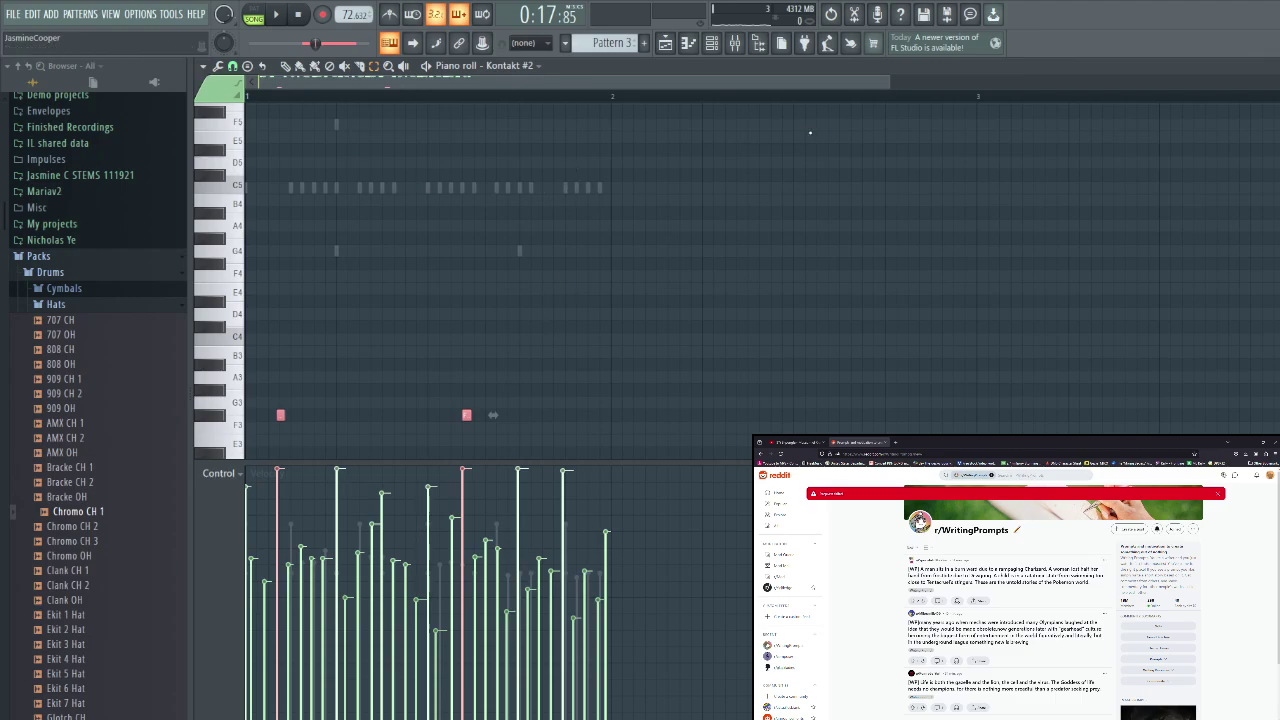
key("space")
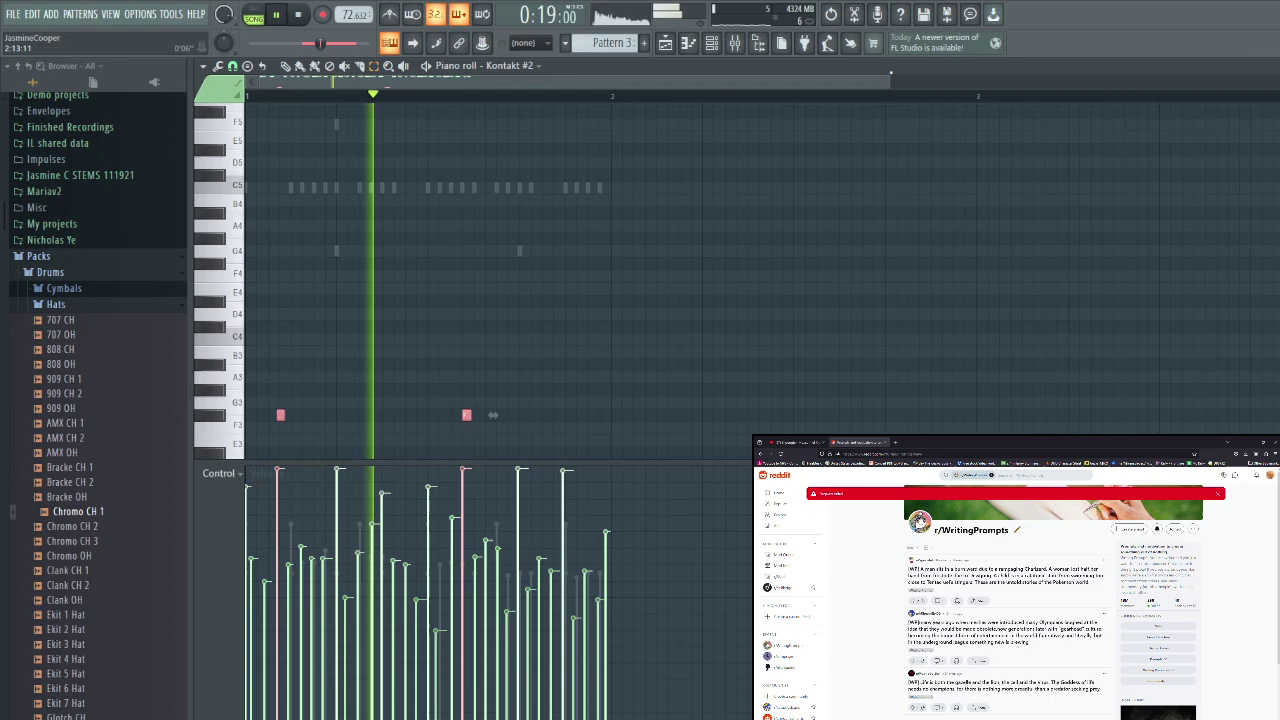
left_click(644, 43)
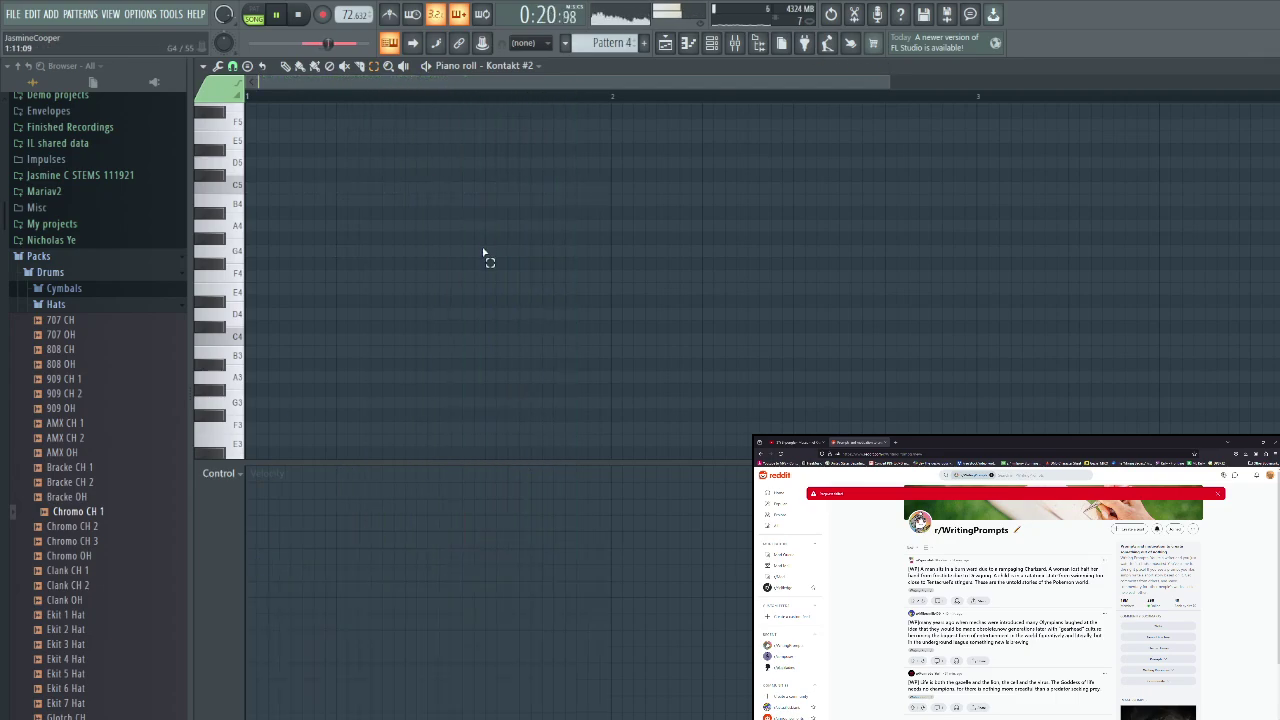
key("F5")
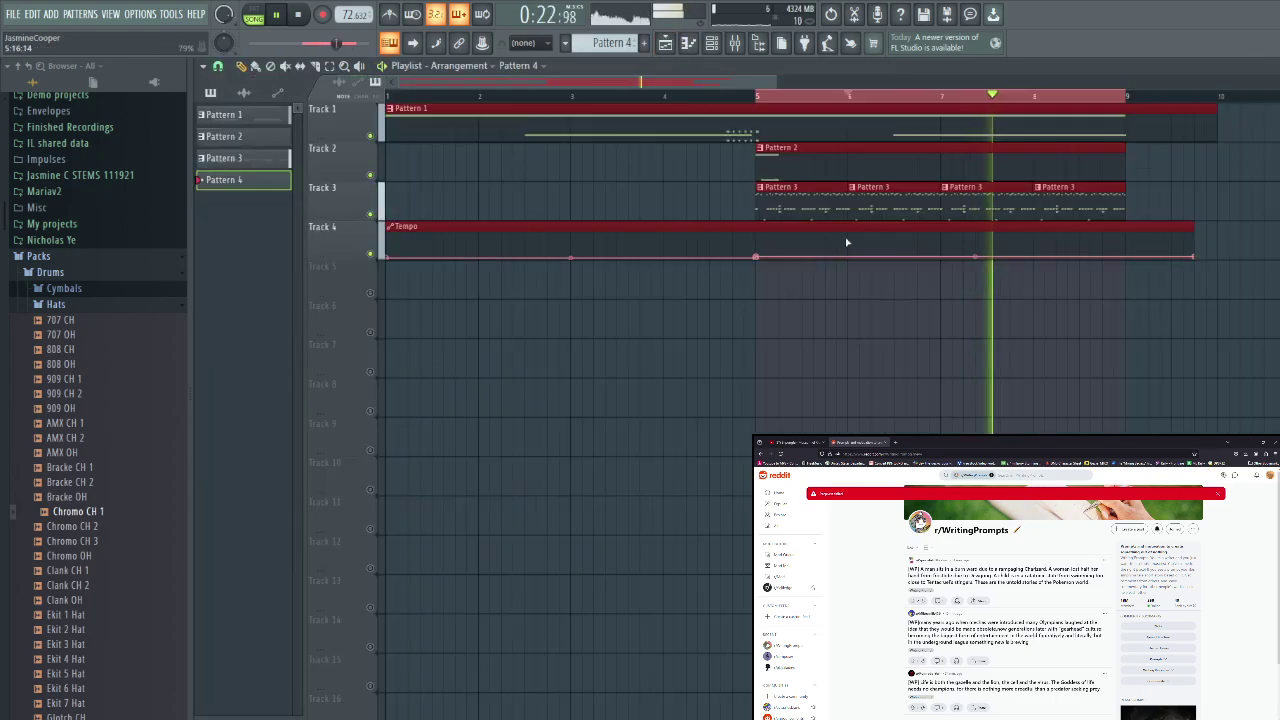
left_click(823, 202)
double_click(823, 202)
Adjust the timing of the high Kontakt #2 notes in Pattern 3 and delete the last C#7 note
scroll(394, 211, "up", 4)
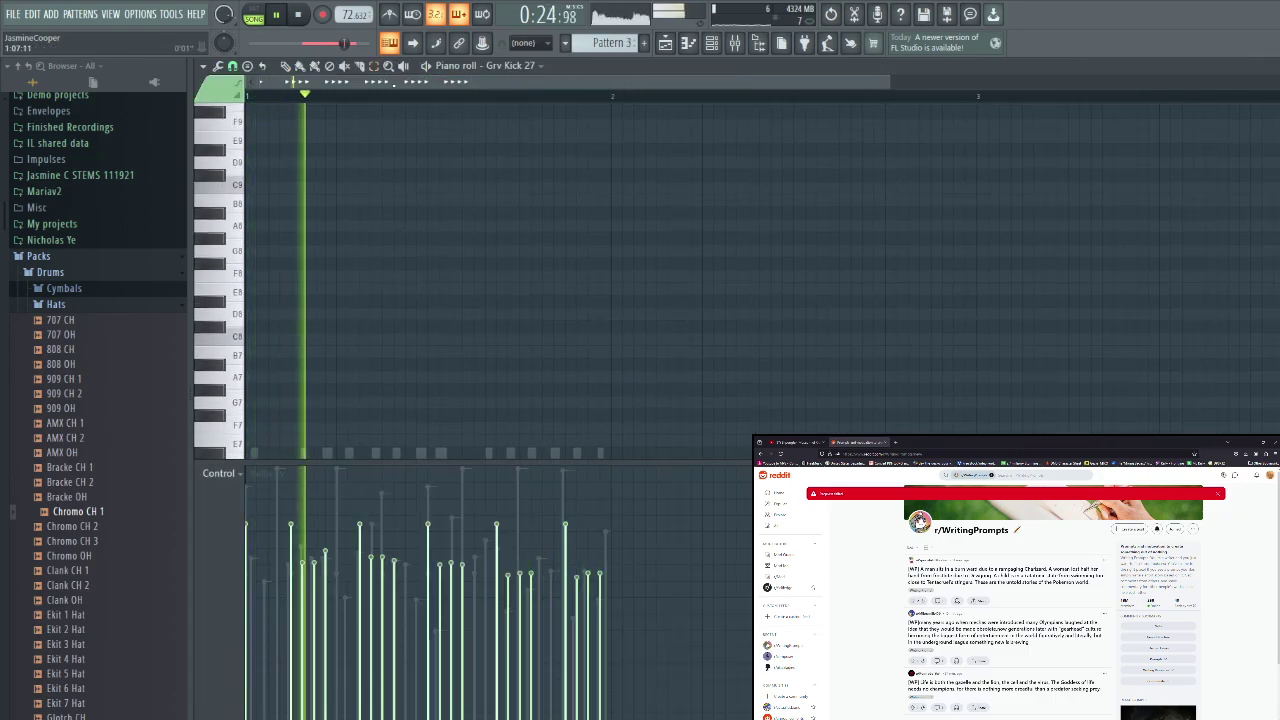
right_click(551, 288)
right_click(551, 288)
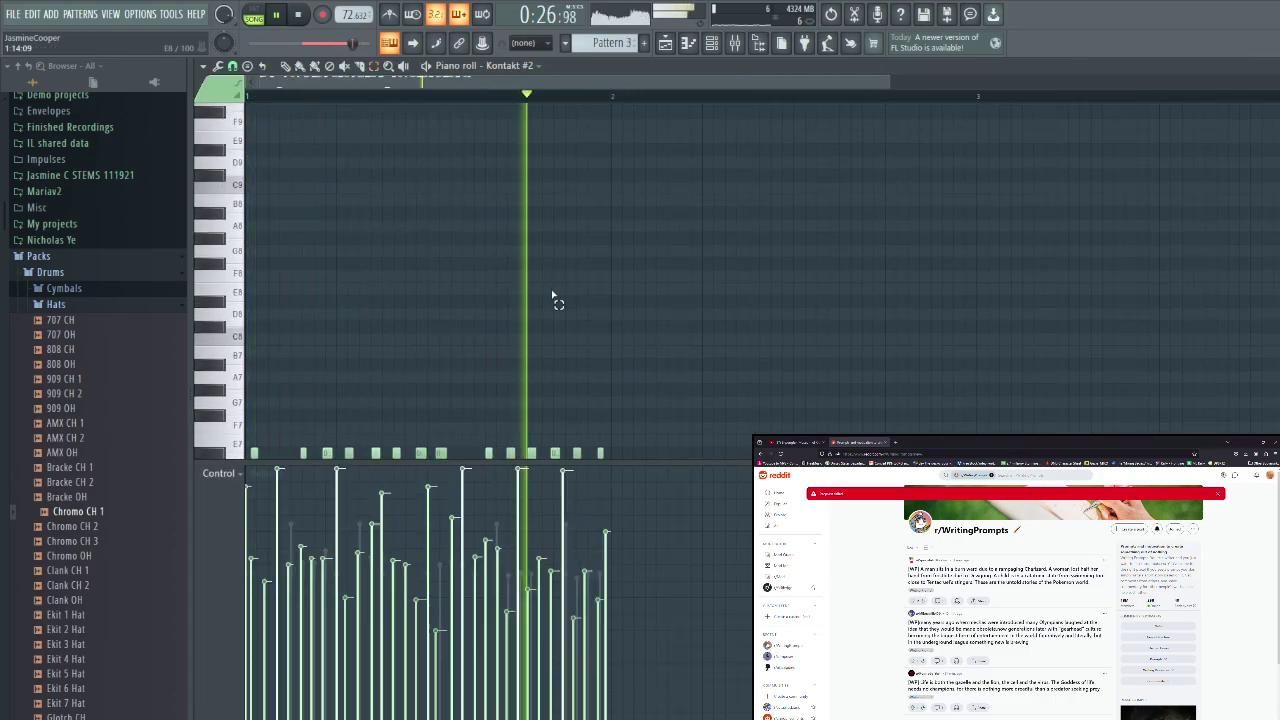
scroll(554, 297, "down", 3)
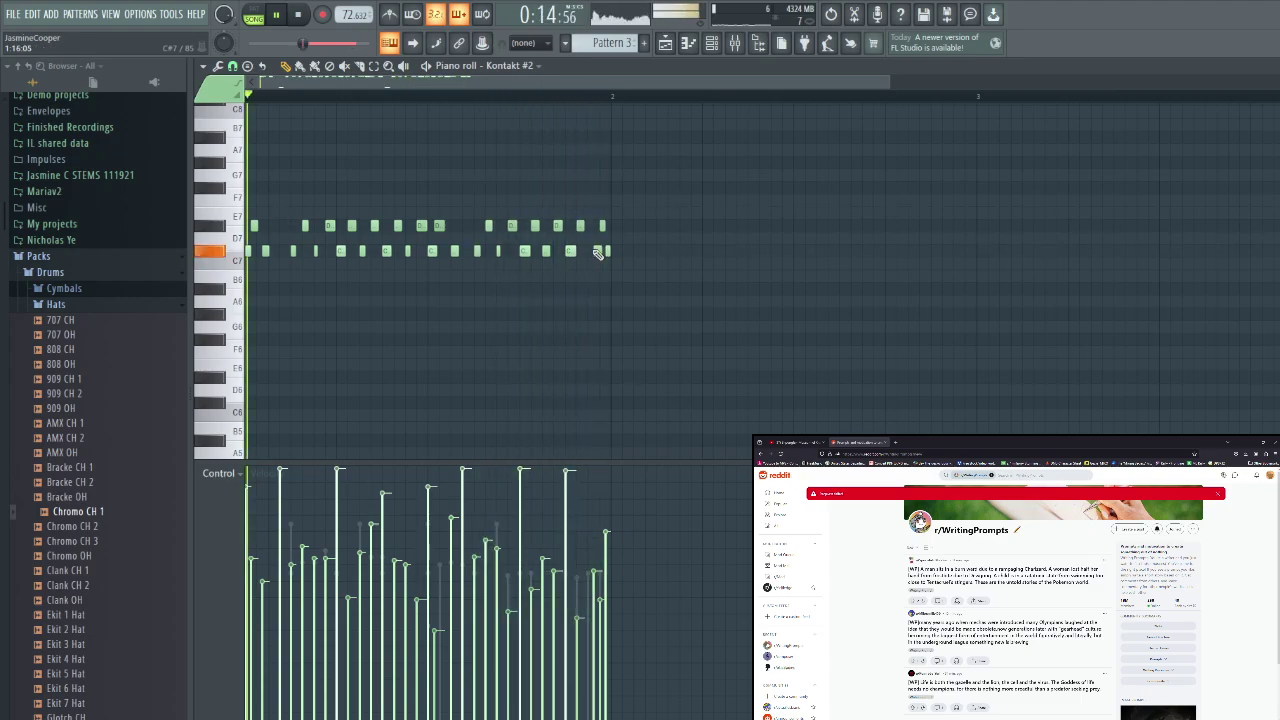
right_click(606, 250)
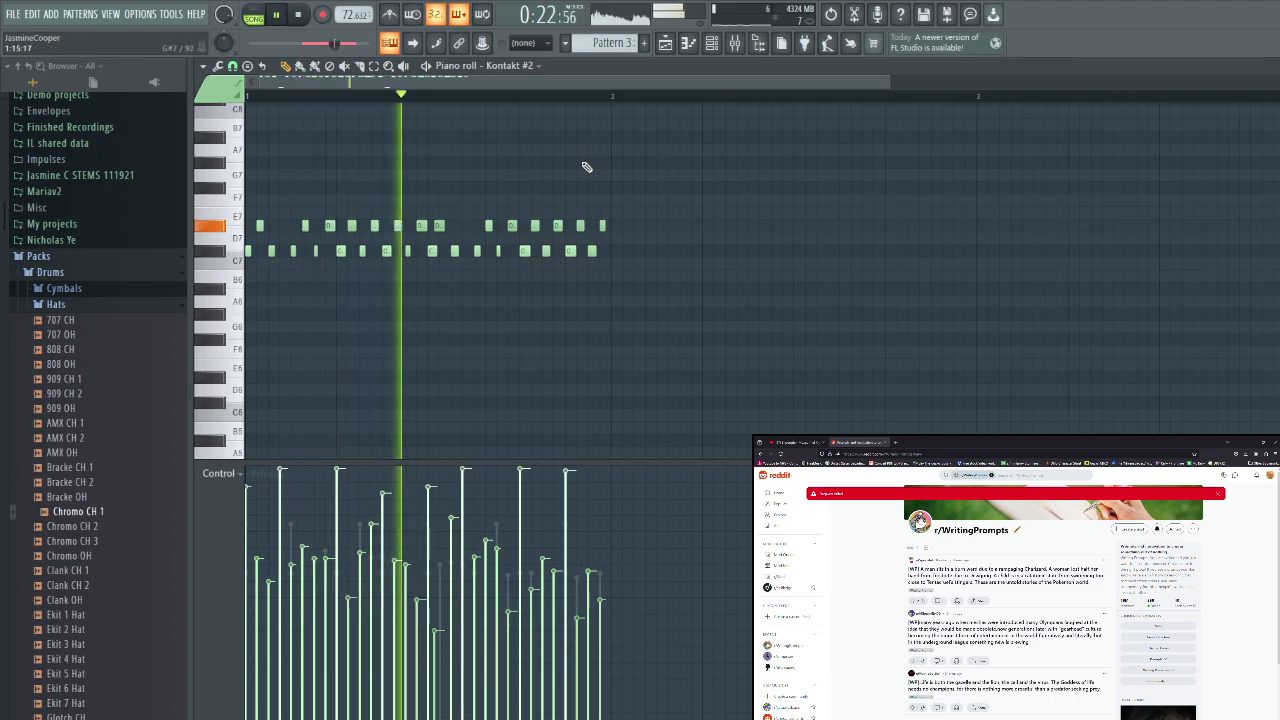
Stop playback and display the channel settings of the Kontakt #2 instrument
left_click(712, 44)
key("space")
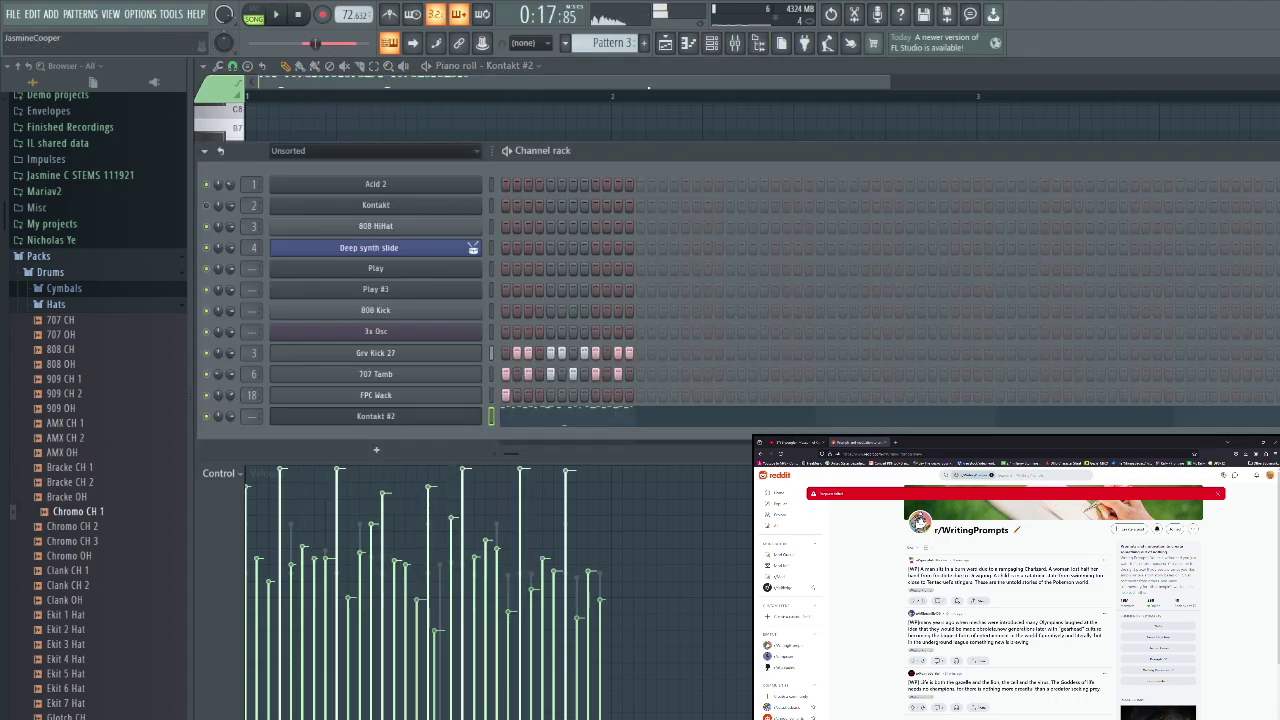
left_click(413, 424)
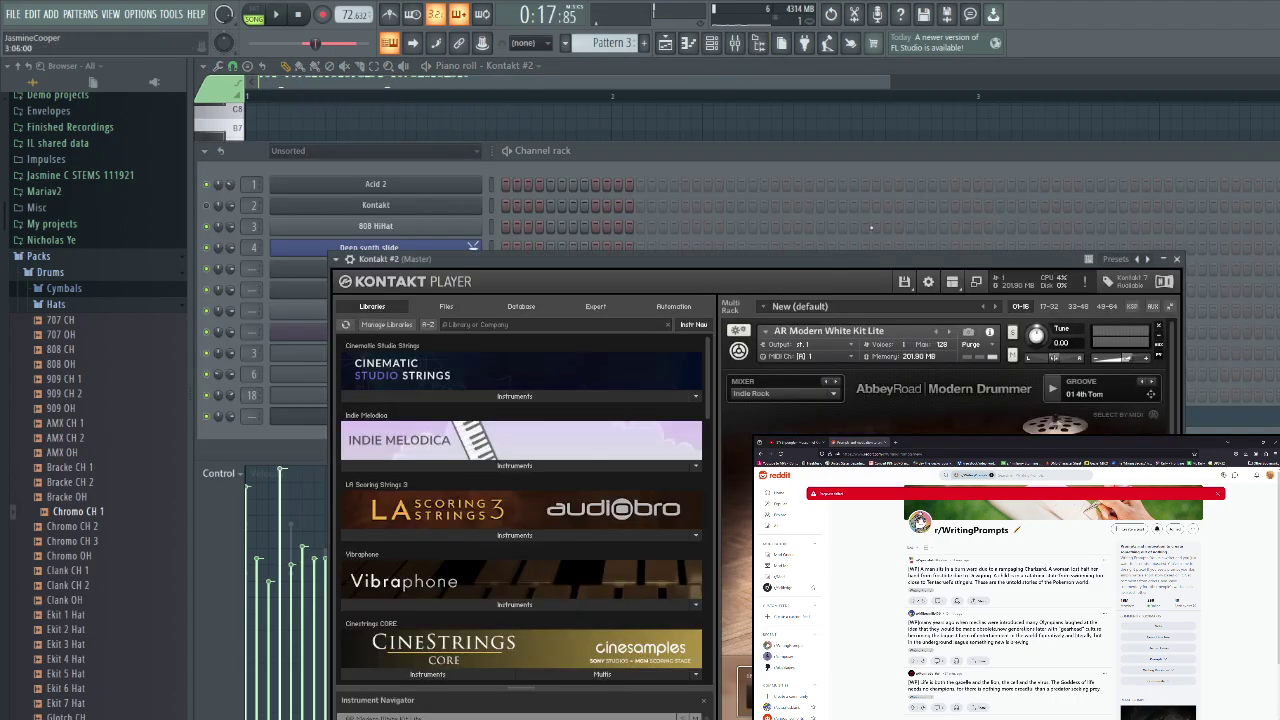
left_click(350, 260)
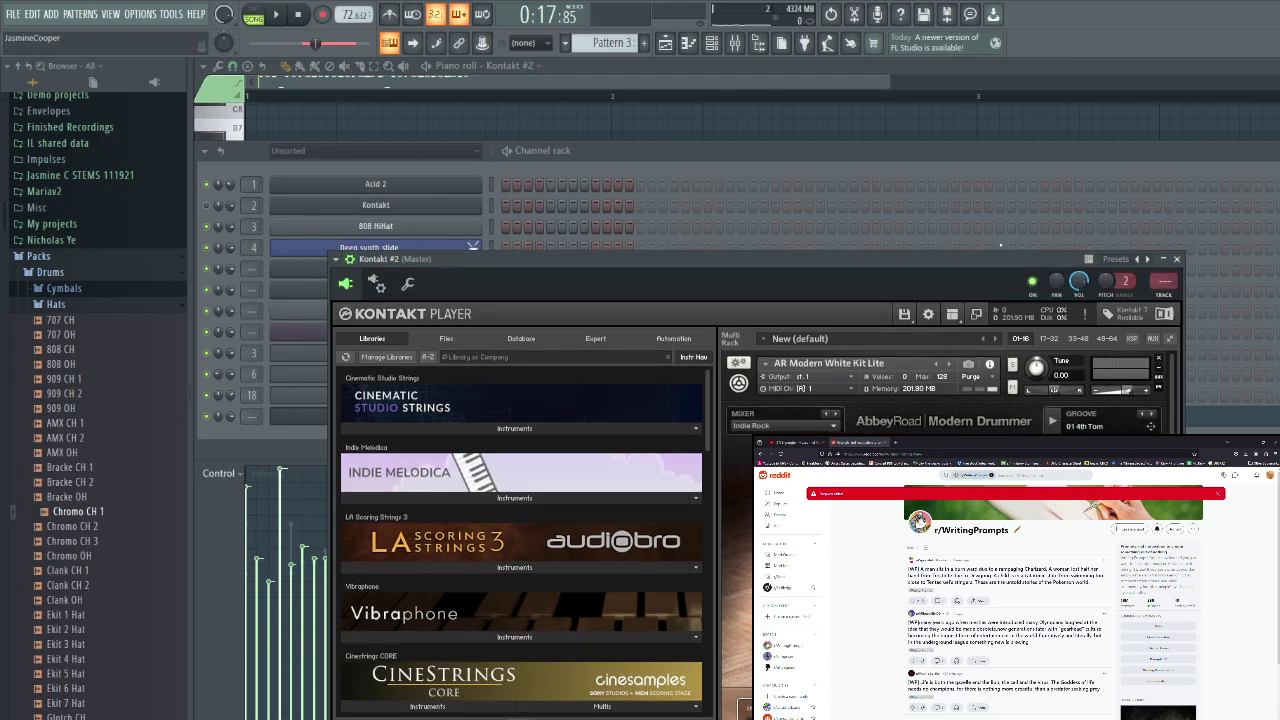
Add the Bracke CH 1 hat sample as a new channel and open its piano roll in Pattern 3
left_click(62, 467)
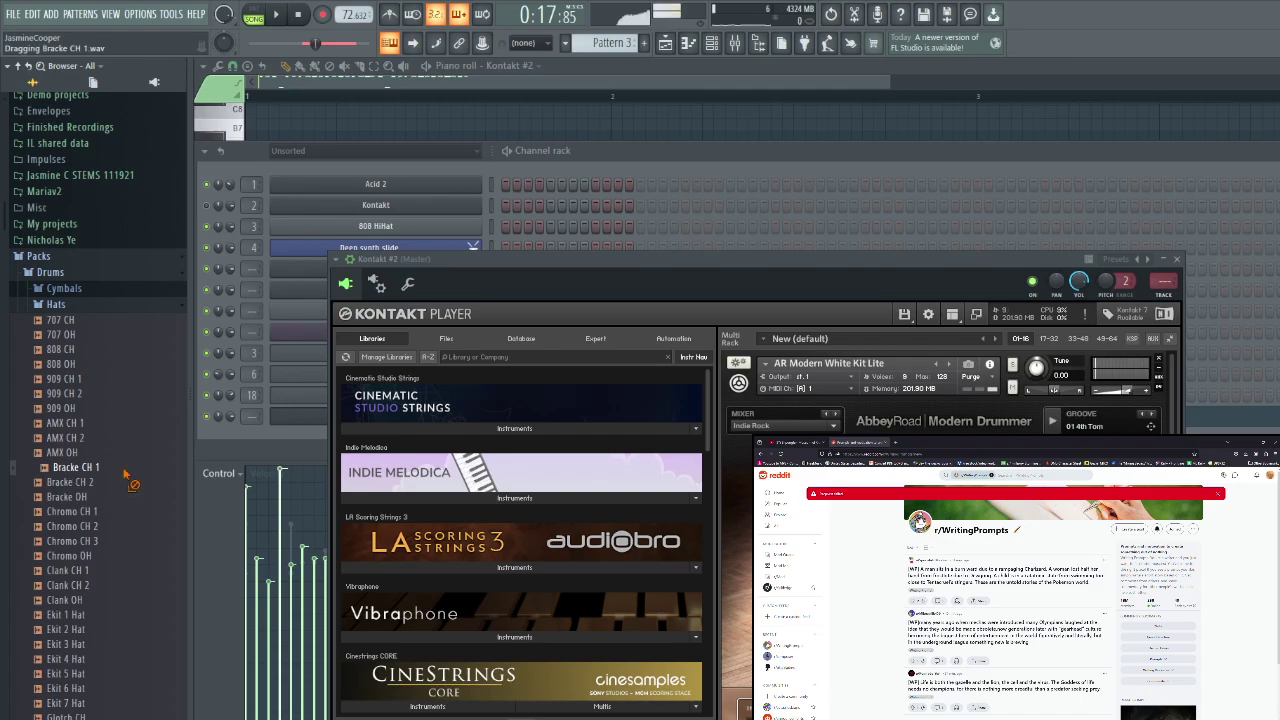
left_click_drag(286, 442, 289, 443)
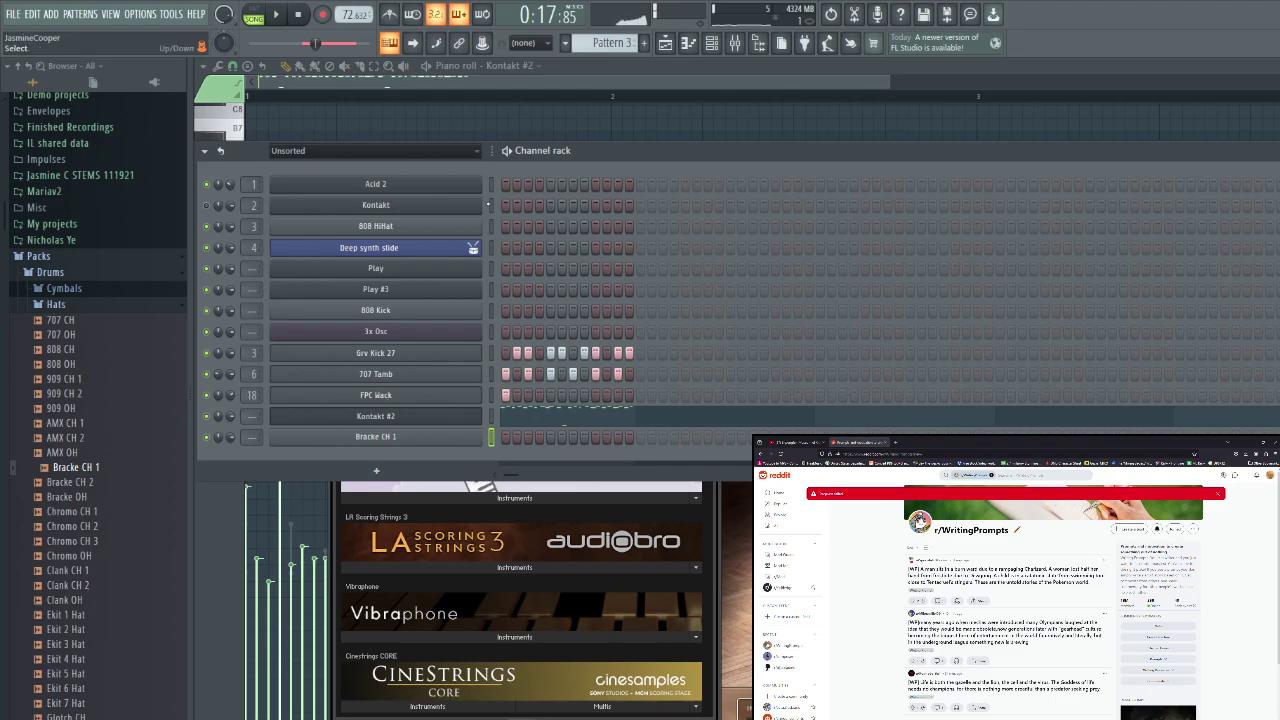
left_click(691, 48)
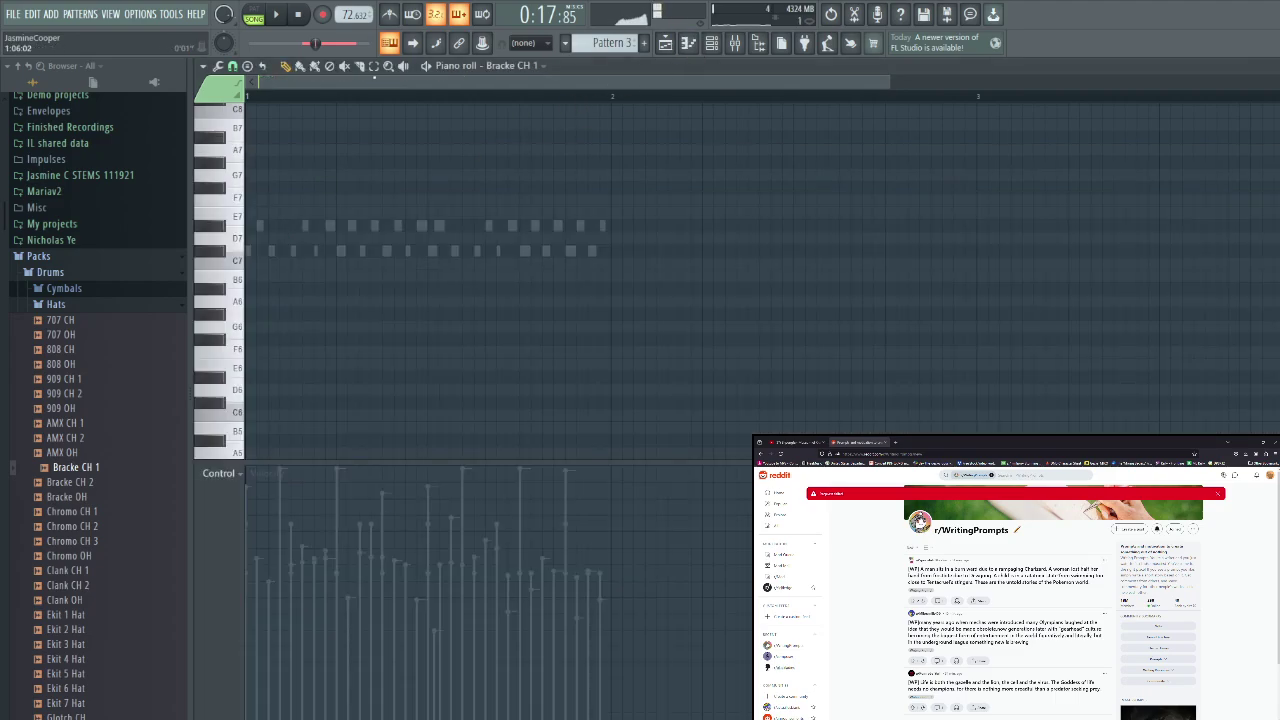
Enter six Bracke CH 1 notes at varied pitches across the first half of the bar, starting at the downbeat
left_click_drag(271, 226, 249, 394)
scroll(296, 352, "down", 3)
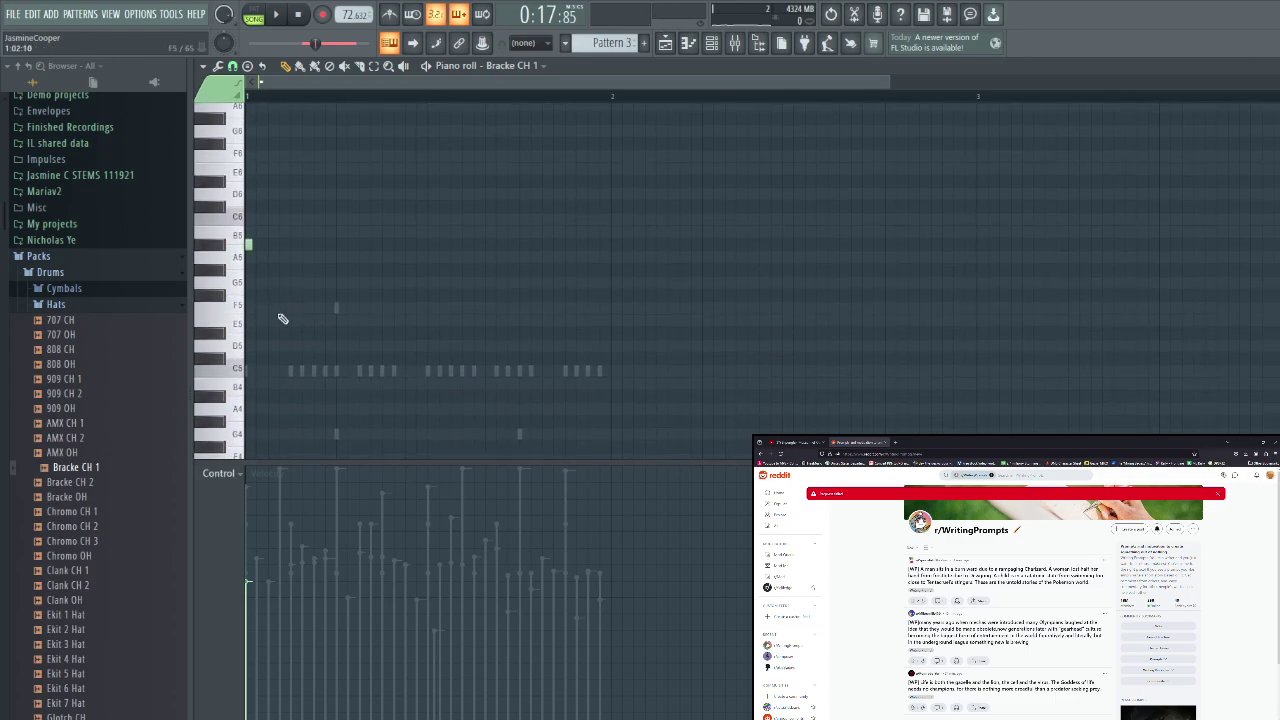
left_click(282, 321)
left_click(283, 448)
left_click(316, 320)
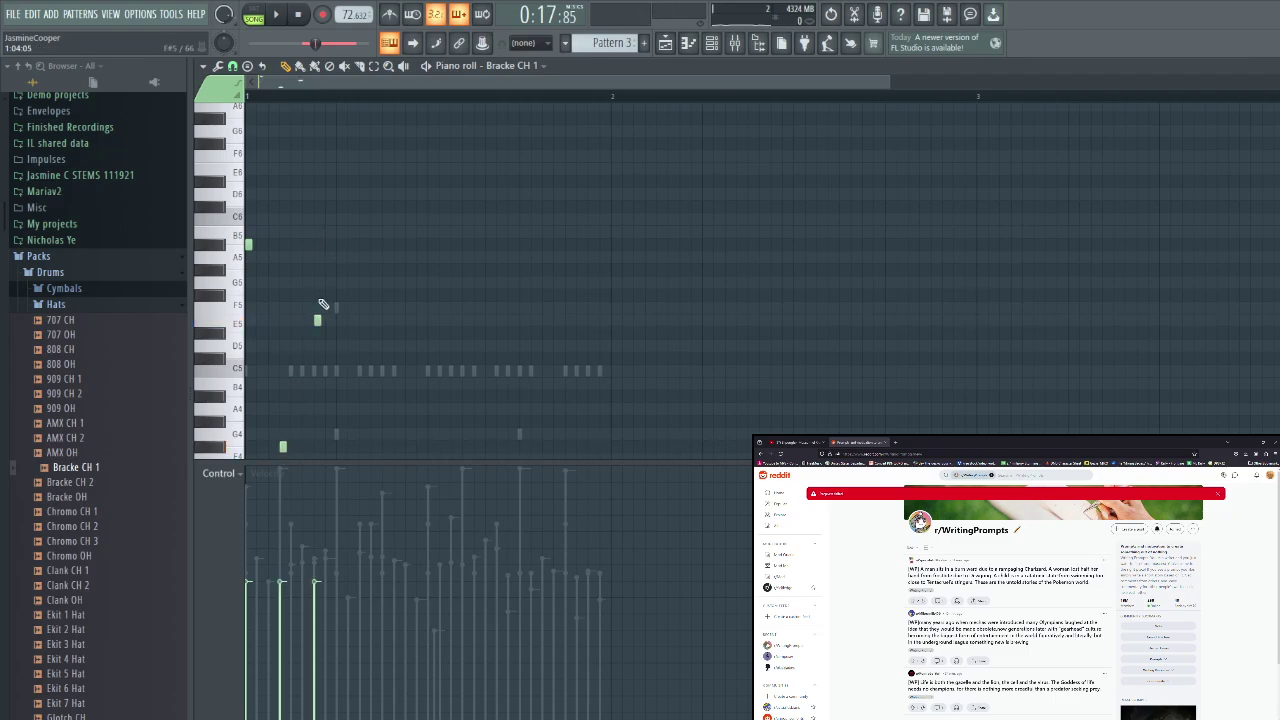
scroll(335, 380, "down", 4)
left_click(338, 397)
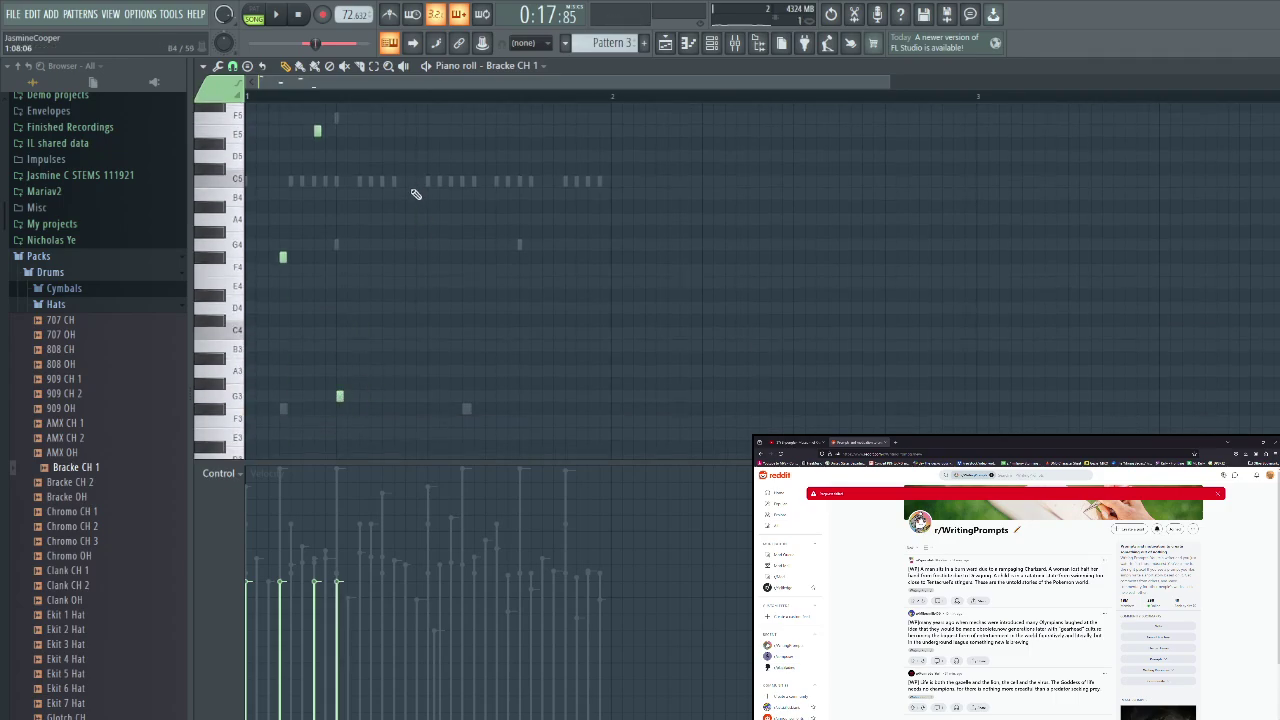
left_click(374, 234)
mouse_move(410, 376)
left_mouse_down()
mouse_move(403, 320)
mouse_move(431, 309)
left_mouse_up()
Duplicate the six-note Bracke CH 1 phrase so the copy starts at the middle of the bar, and play it back
key("ctrl+a")
left_click_drag(306, 262, 438, 259)
scroll(445, 266, "up", 5)
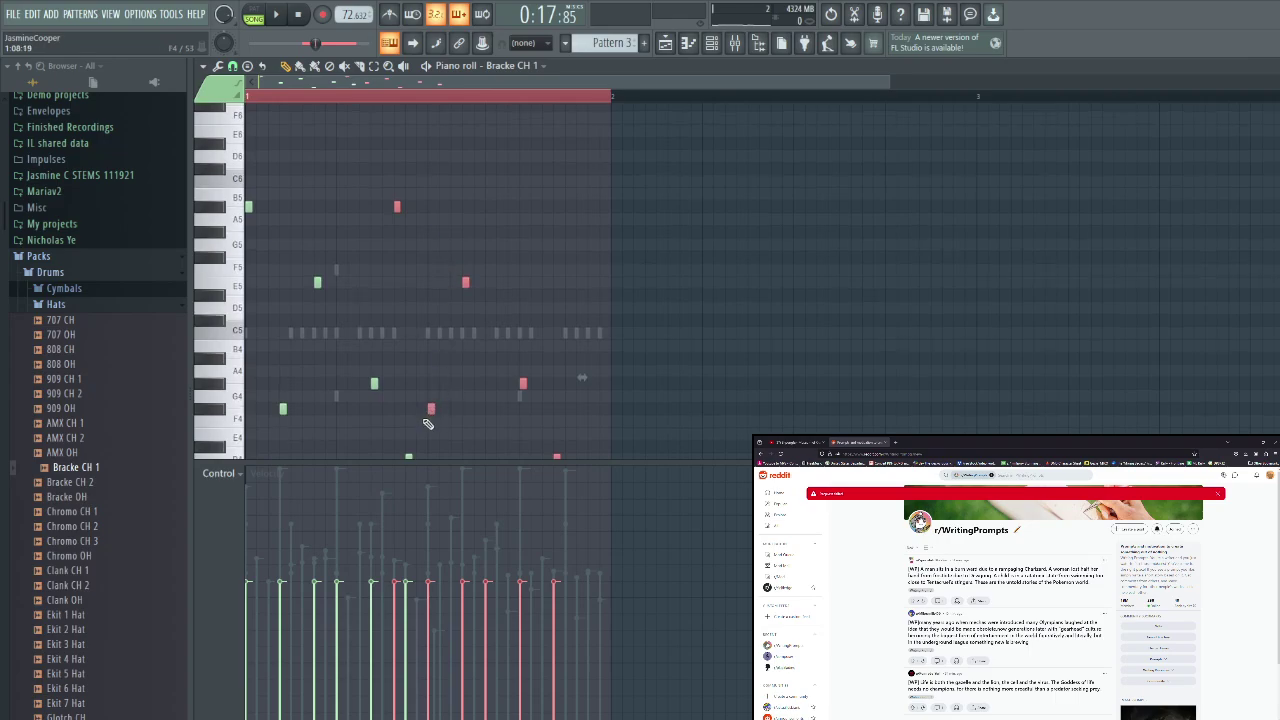
left_click_drag(430, 405, 461, 401)
key("space")
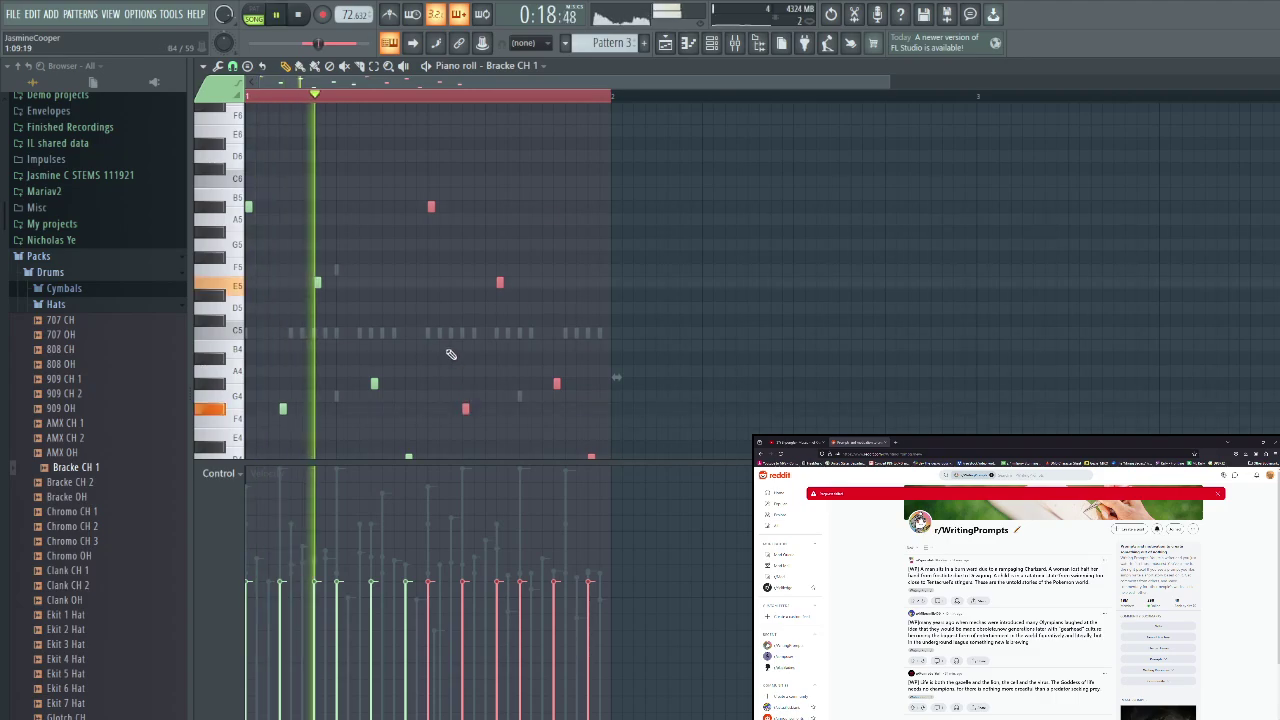
Route the Bracke CH 1 channel to mixer track 12 and open that insert in the mixer
left_click(714, 44)
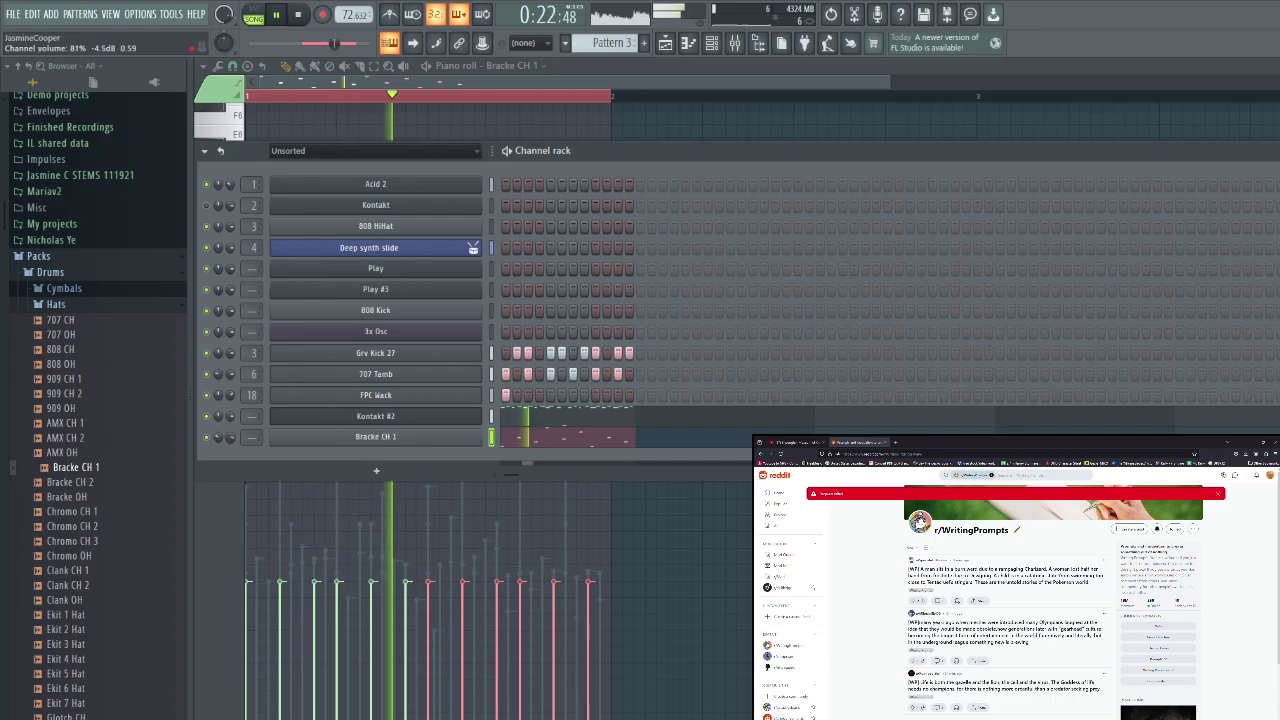
left_click(368, 442)
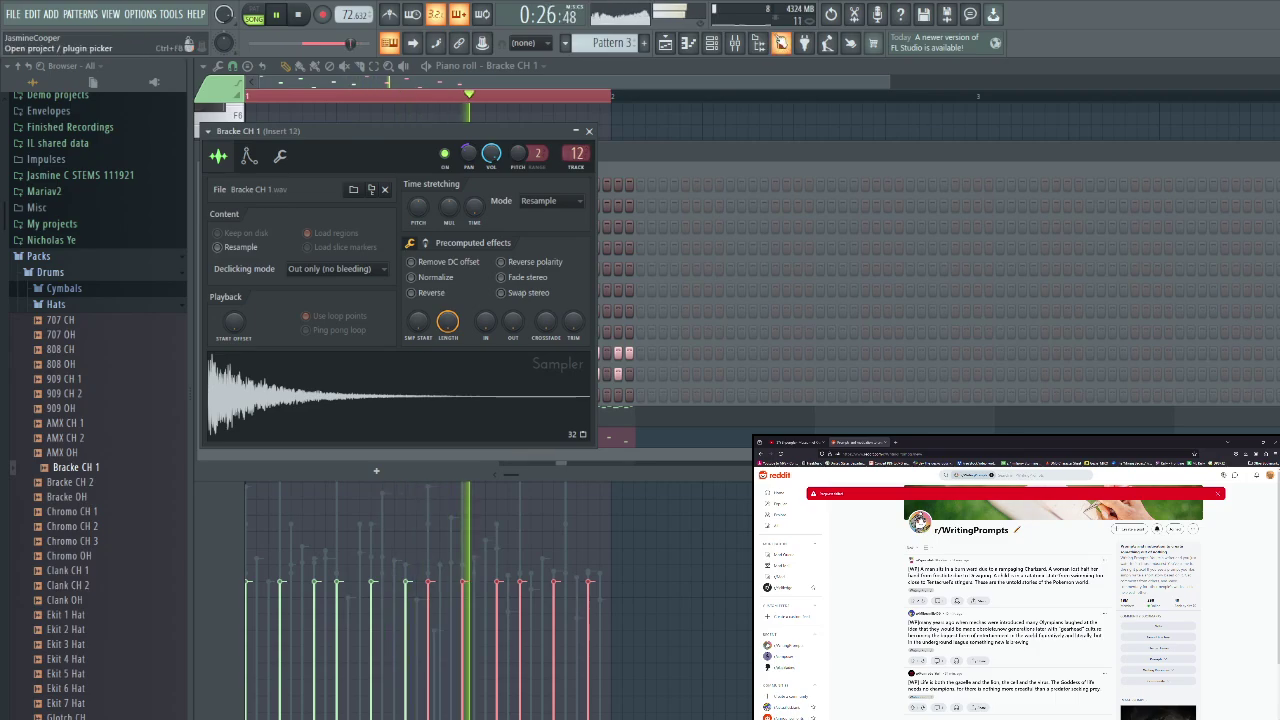
left_click(735, 43)
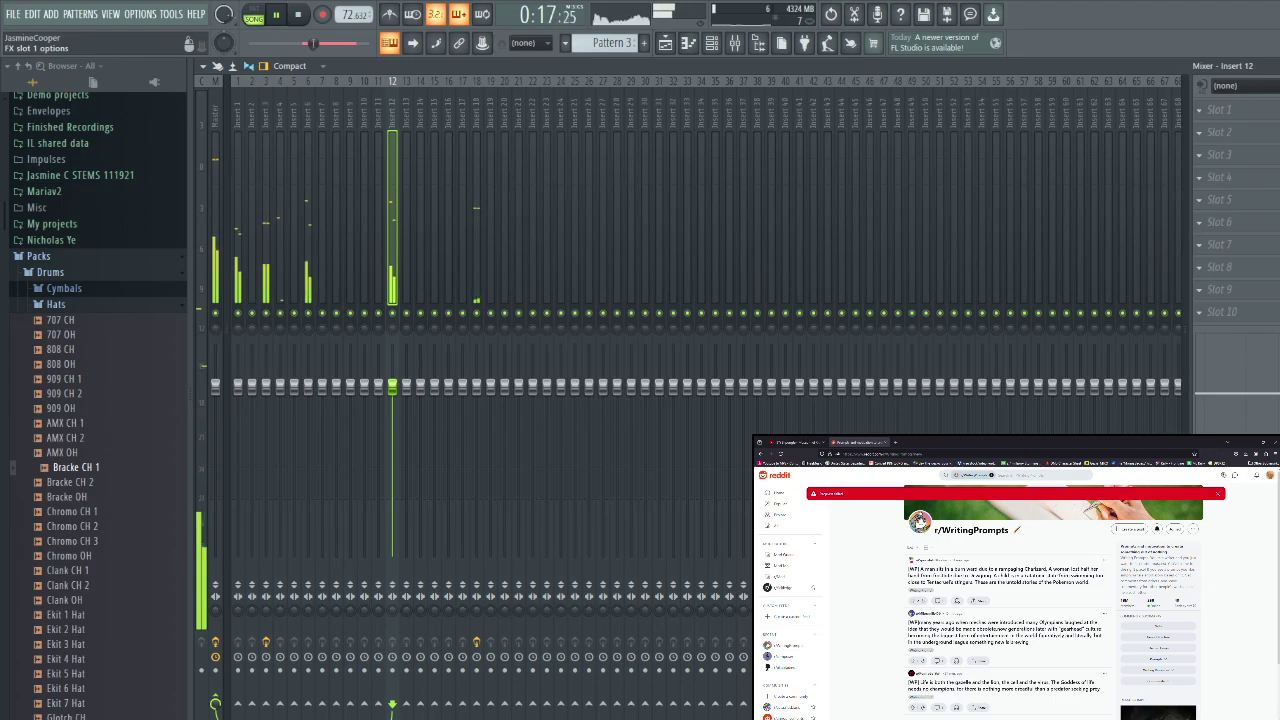
Add Fruity parametric EQ 2 to Insert 12, boosting the low mids while cutting the bass and treble bands
left_click(483, 383)
left_click_drag(535, 287, 523, 333)
left_click_drag(380, 287, 375, 260)
left_click_drag(303, 286, 305, 349)
left_click_drag(342, 286, 336, 305)
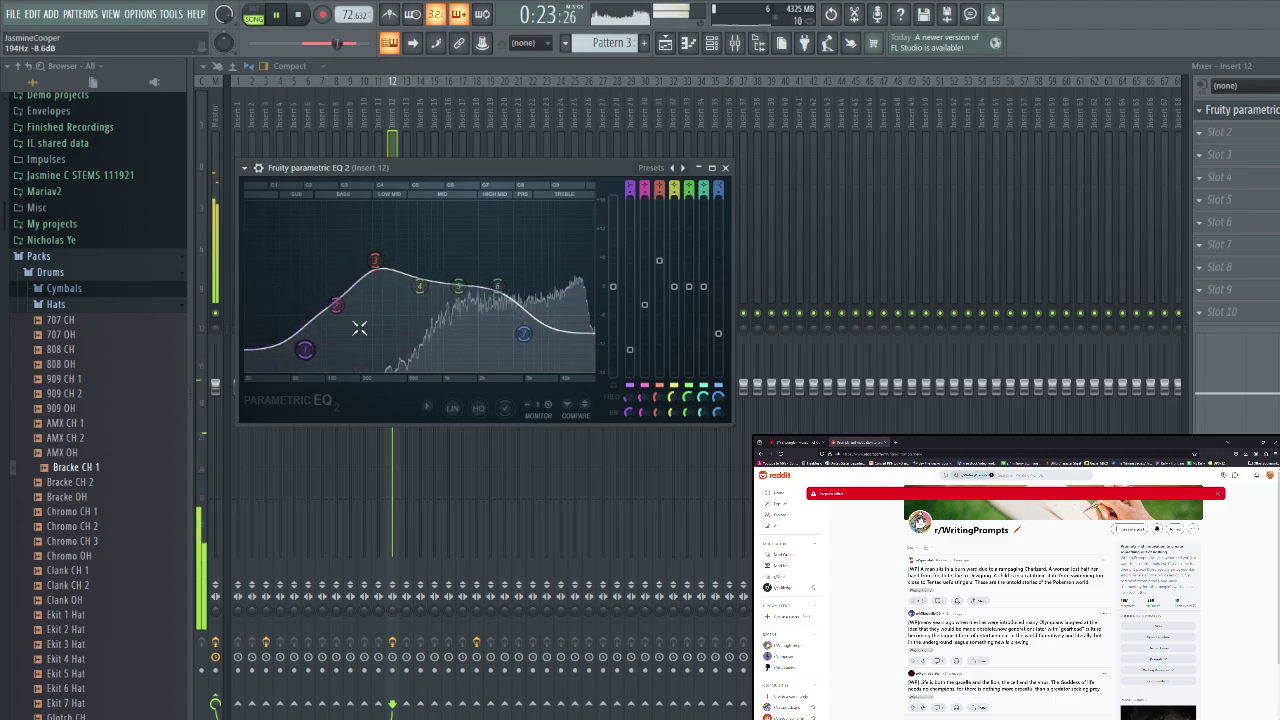
Add Fruity delay bank after the EQ on Insert 12, with ping-pong feedback and a delay time of 4:44
left_click(1222, 110)
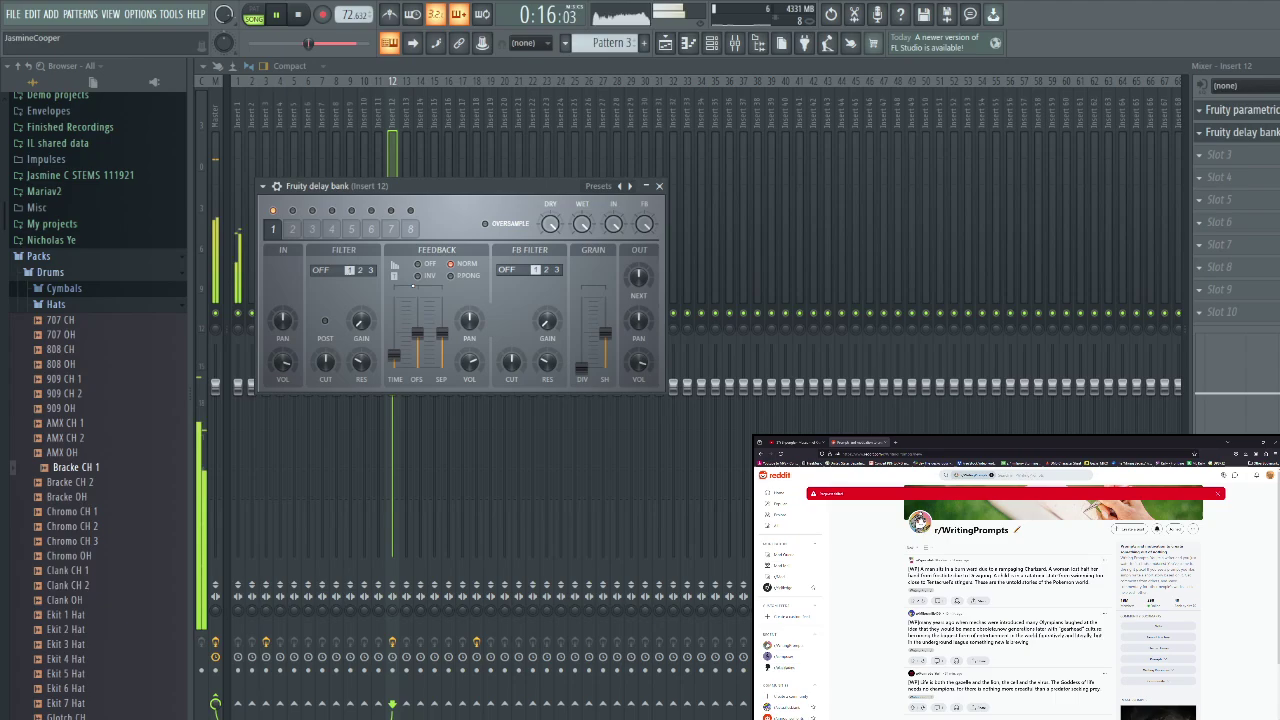
left_click(451, 276)
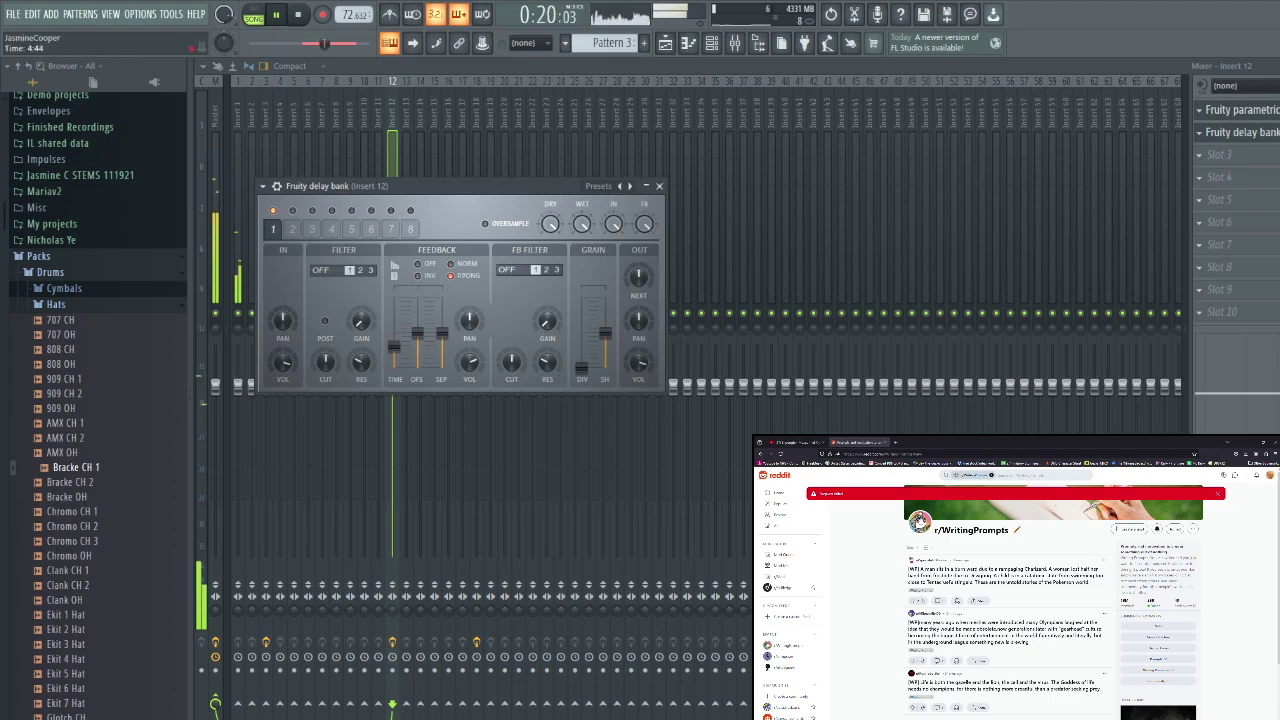
left_click(666, 47)
key("space")
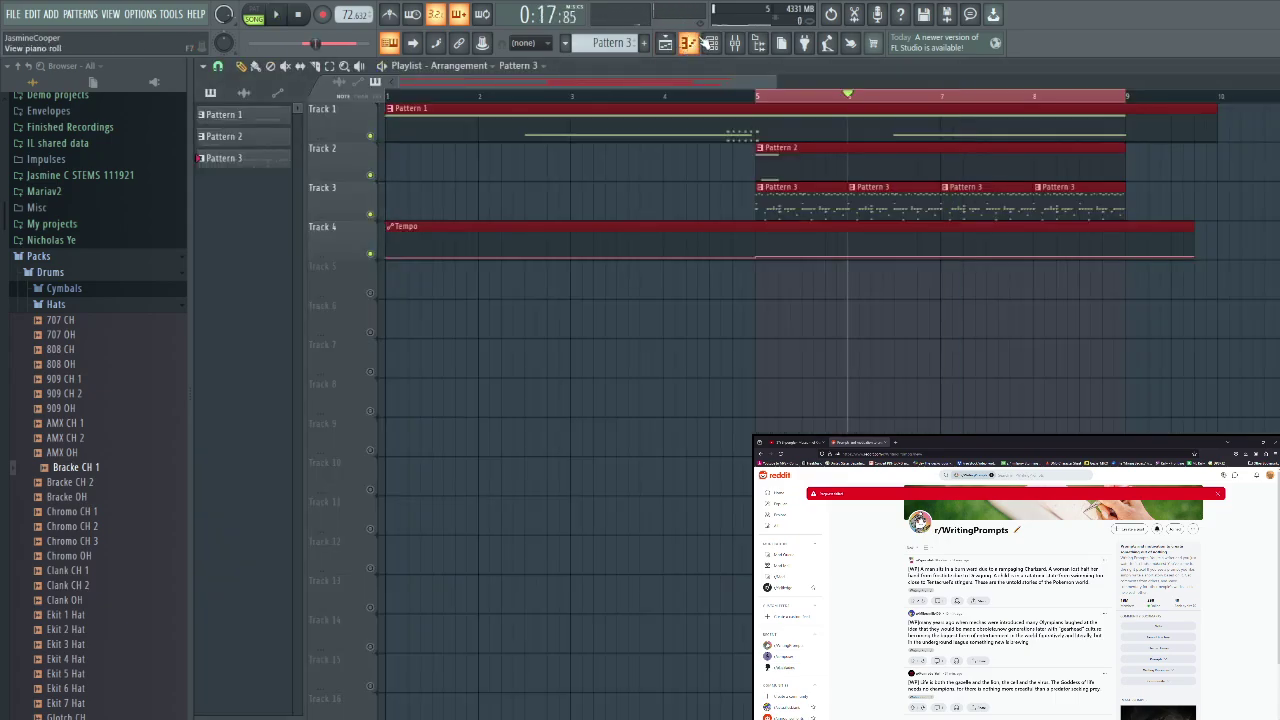
Play the looped section from bar 5 in the playlist and reopen Insert 12 in the mixer
left_click(763, 104)
key("space")
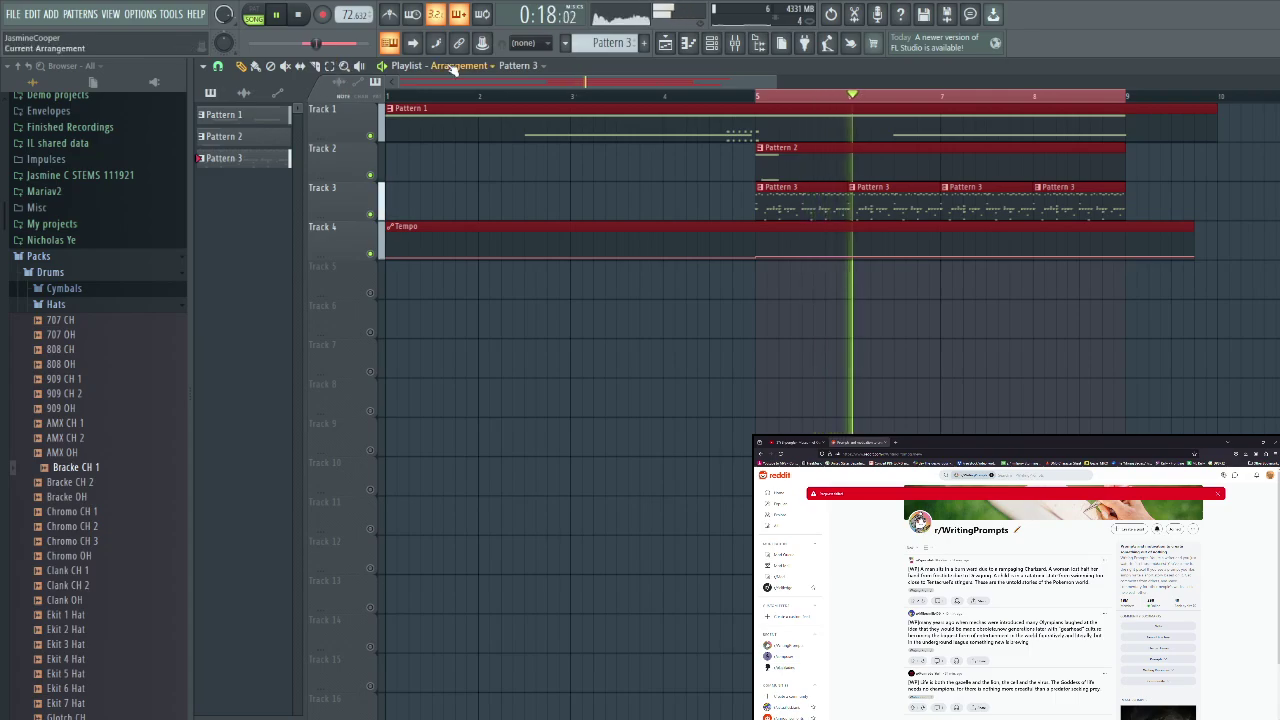
left_click(734, 43)
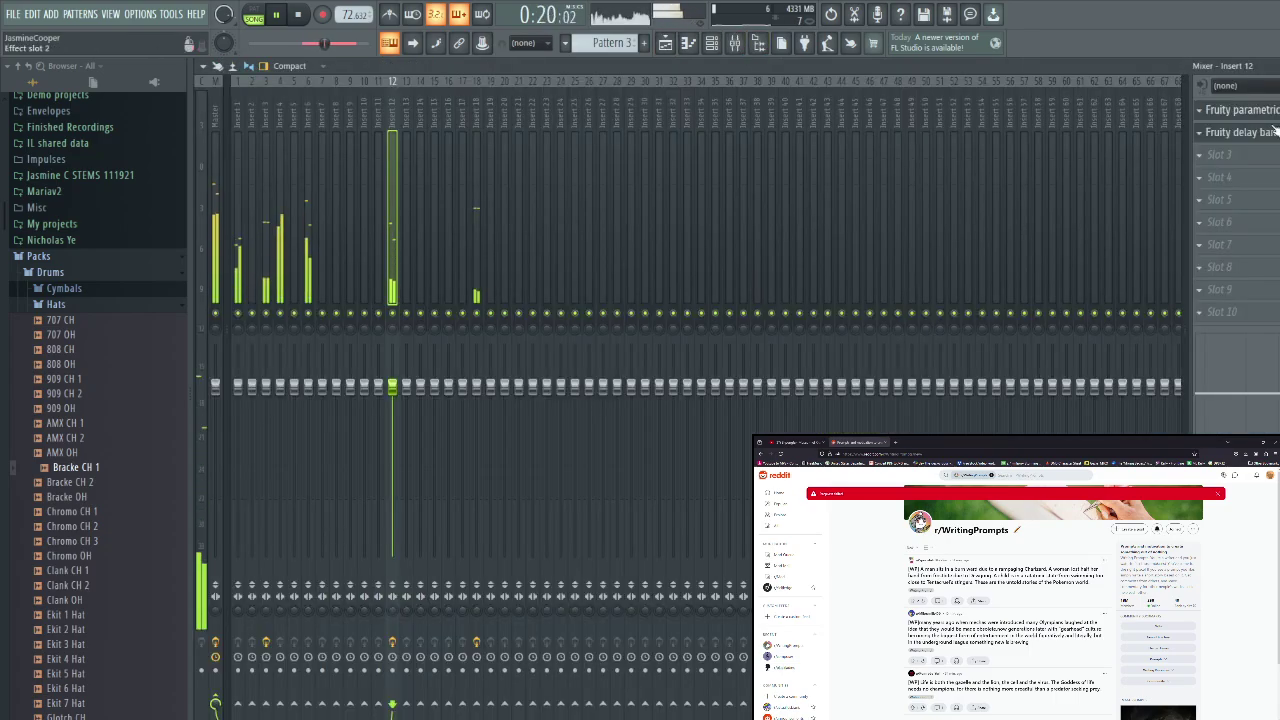
Raise the grain divisions in the Fruity delay bank on Insert 12
left_click(1275, 132)
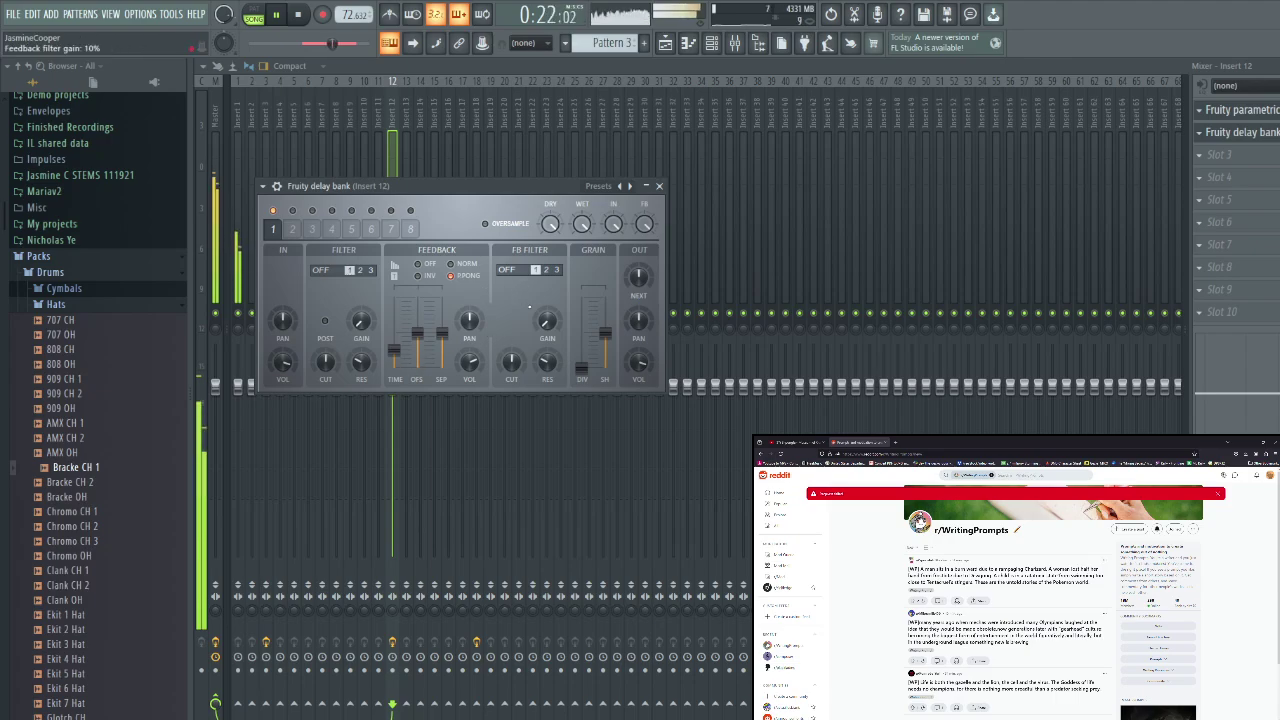
left_click_drag(582, 368, 578, 341)
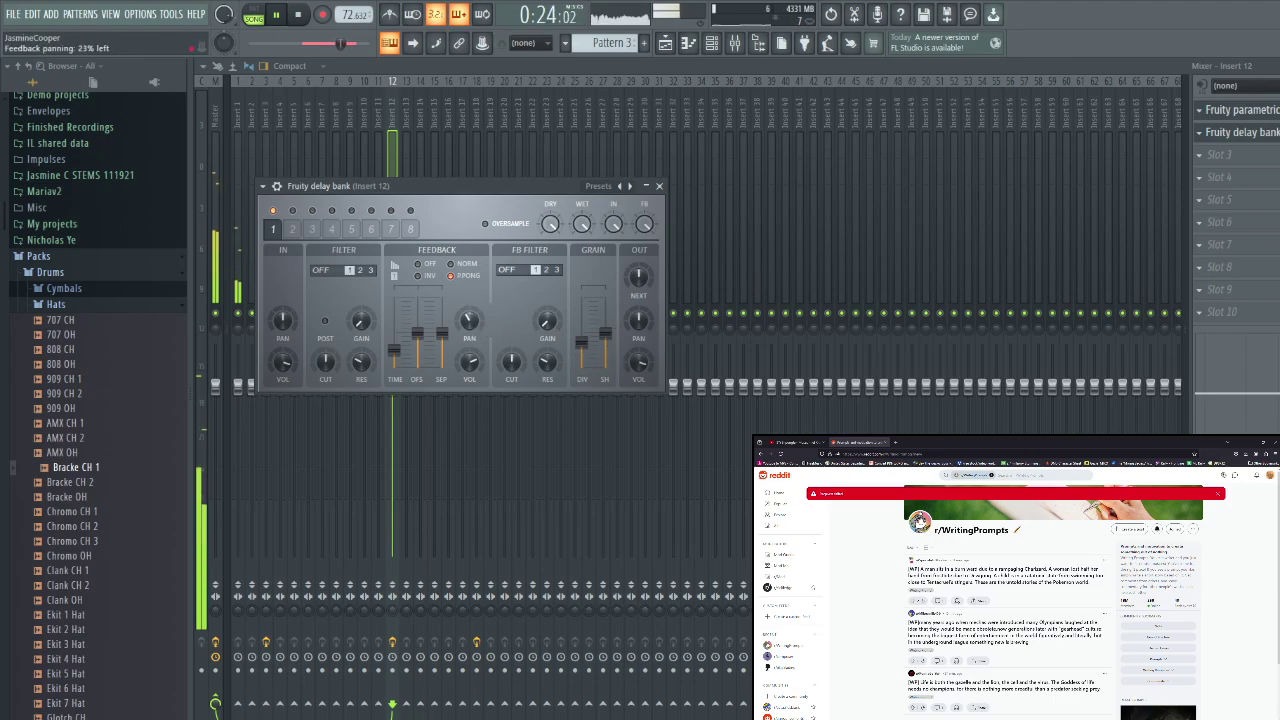
scroll(470, 321, "down", 4)
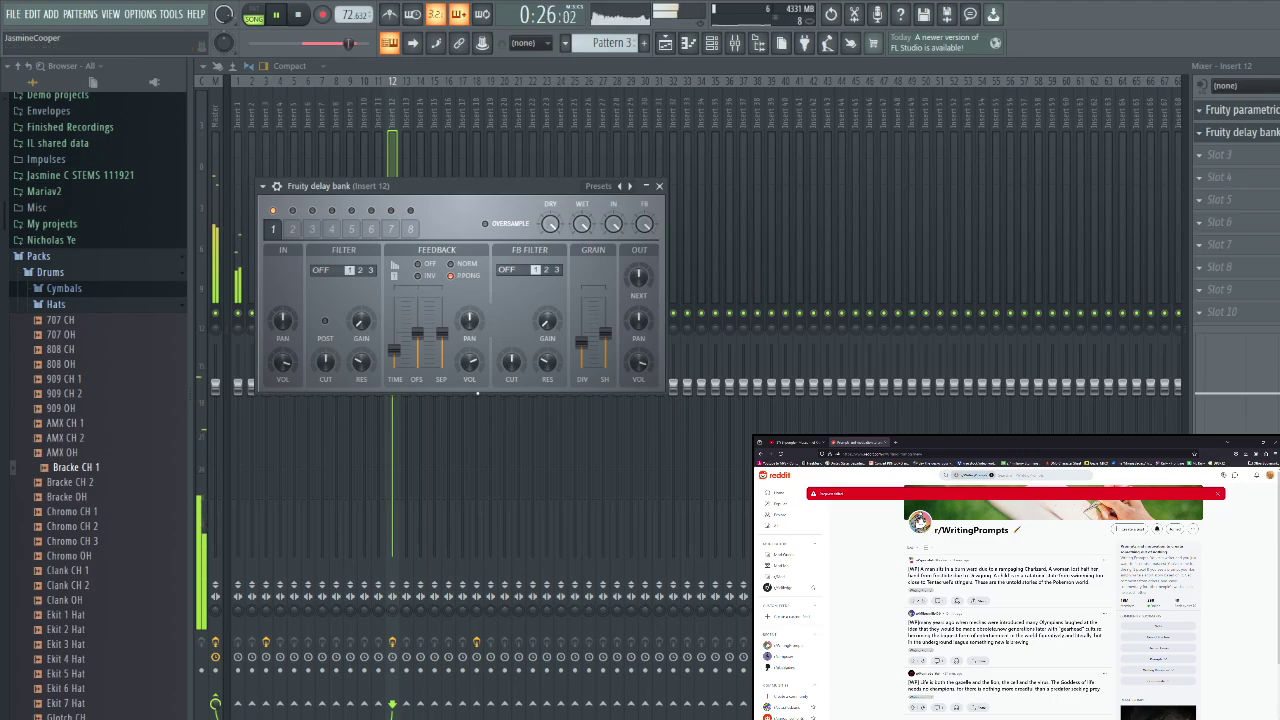
Clear the looped bar selection in the playlist and pan the Bracke CH 1 channel 39% right
key("F5")
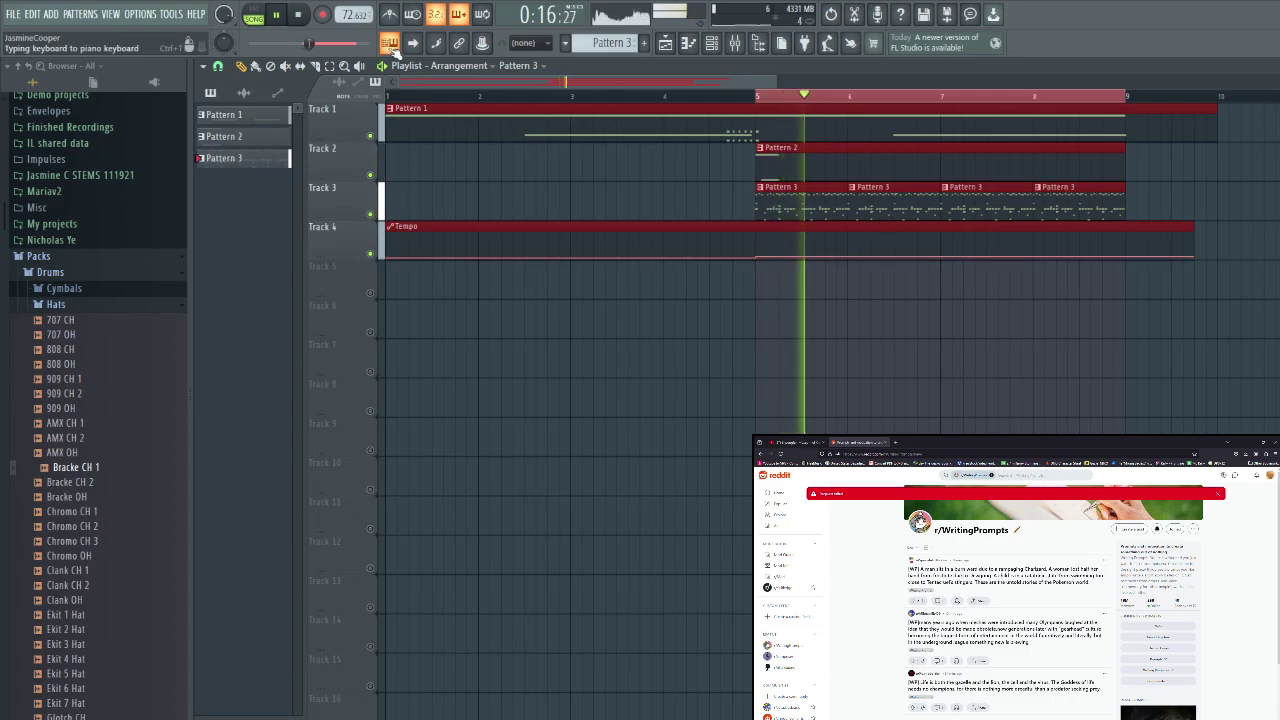
left_click(852, 98, "ctrl")
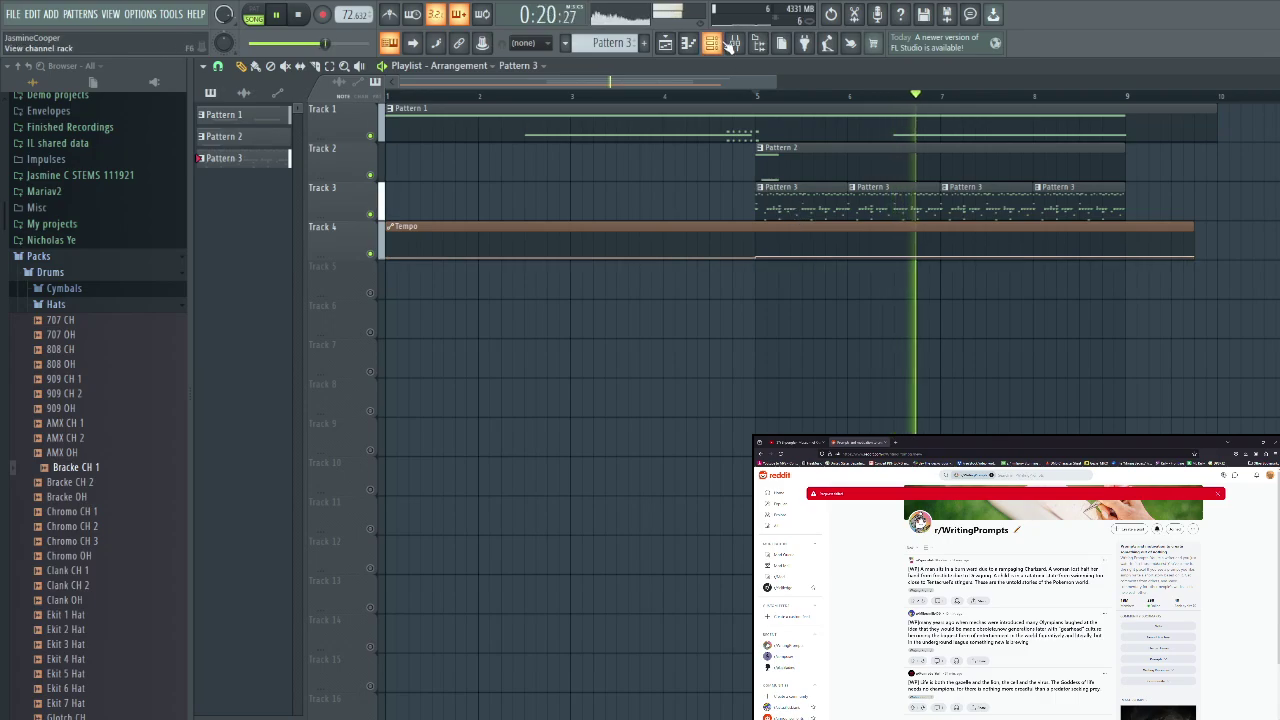
key("F6")
left_click(427, 437)
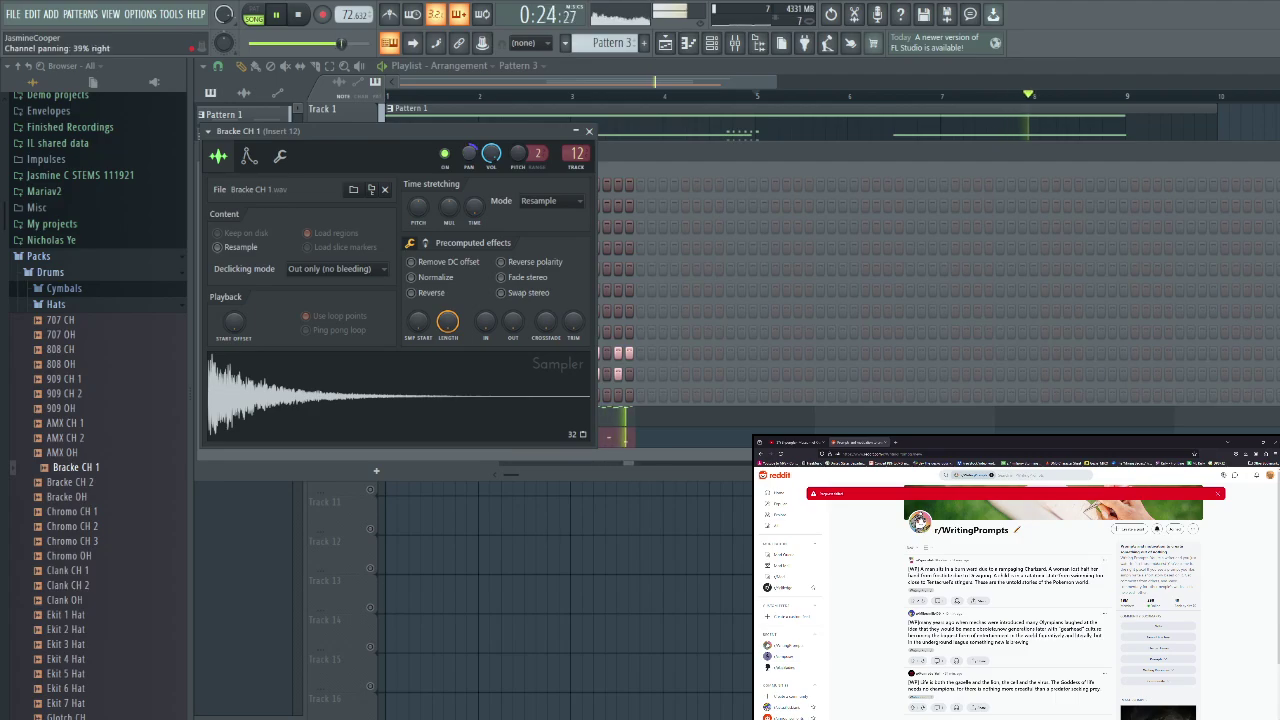
Lower the grain divisions of Insert 12's Fruity delay bank during playback and stop playback in the playlist
left_click(735, 43)
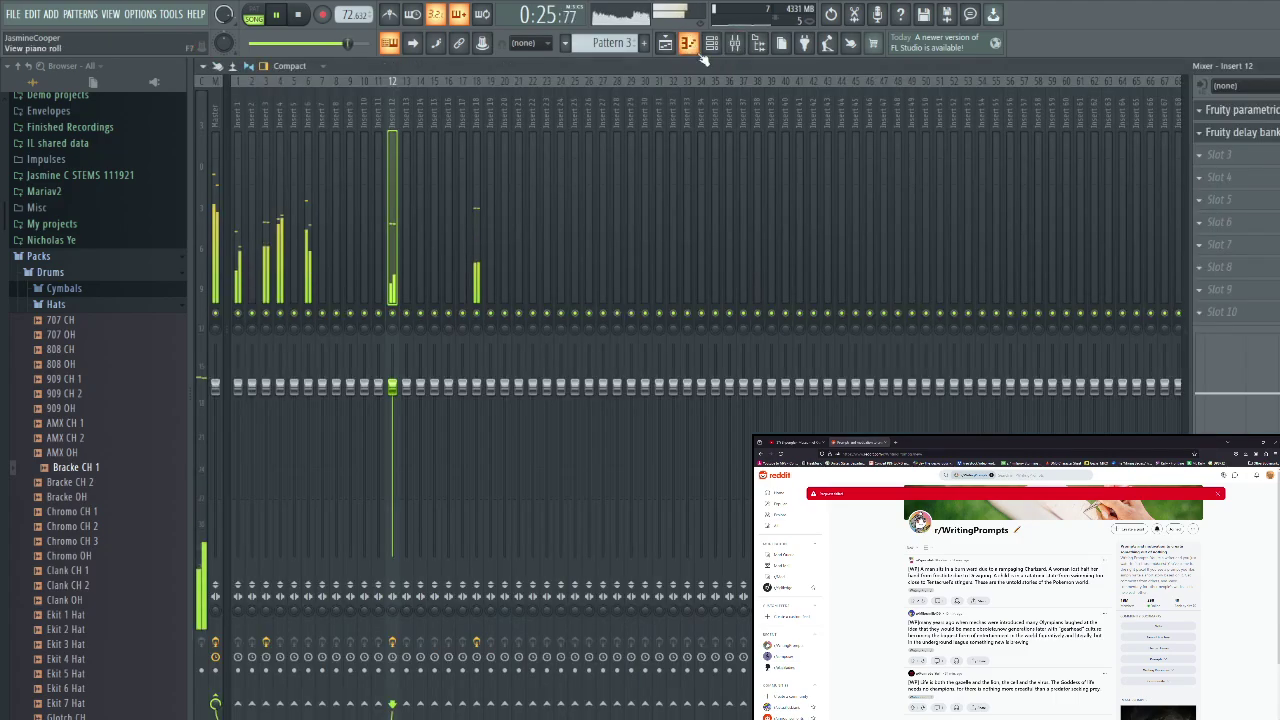
key("space")
left_click(1240, 133)
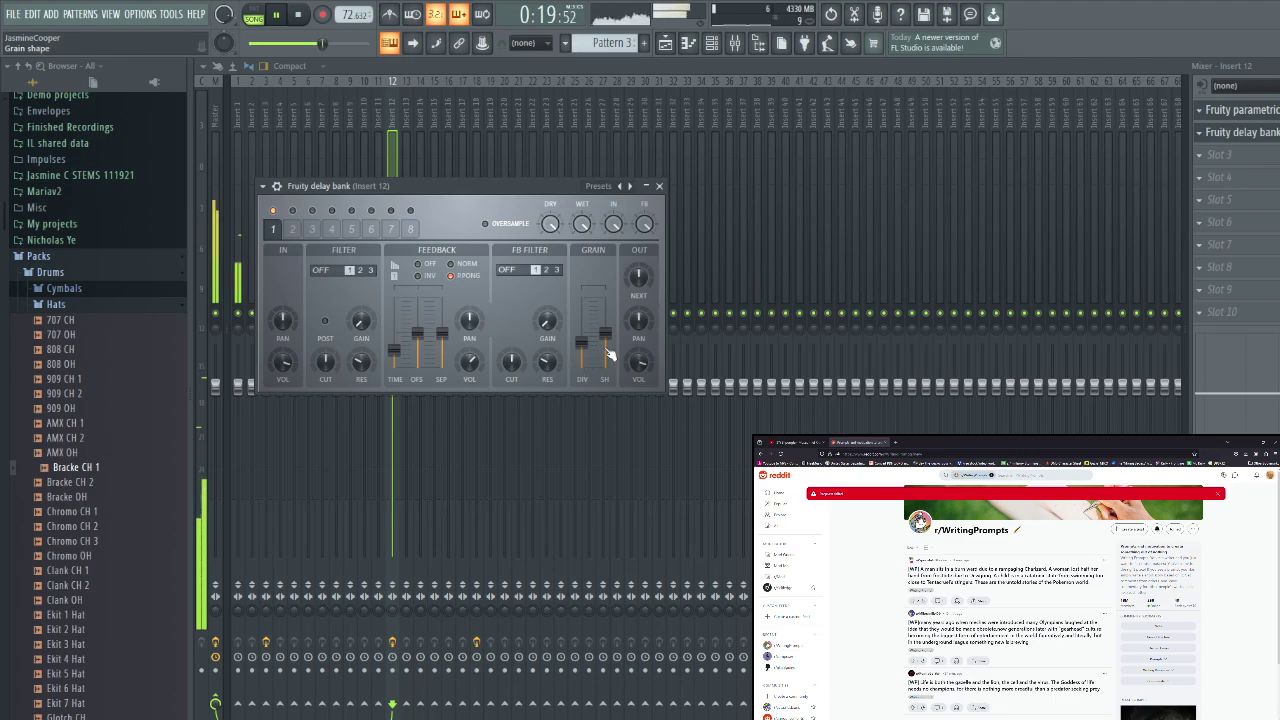
mouse_move(589, 357)
left_mouse_down()
mouse_move(585, 337)
mouse_move(587, 358)
left_mouse_up()
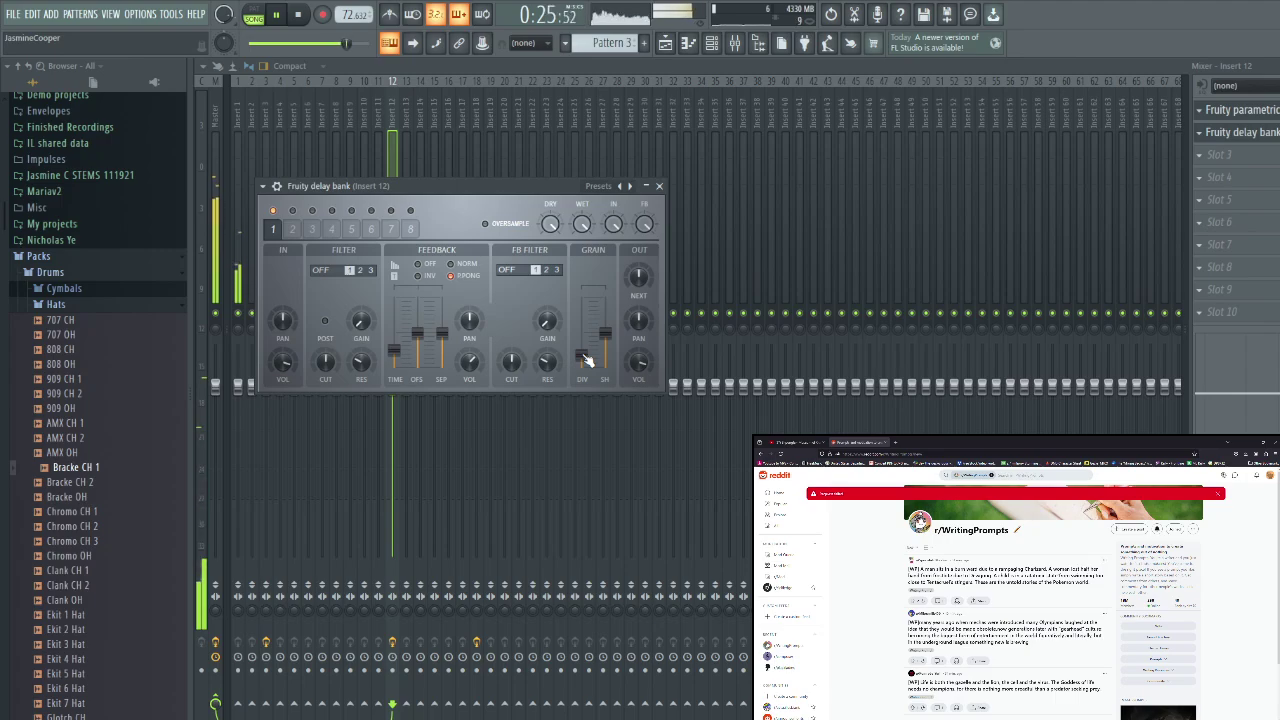
key("F5")
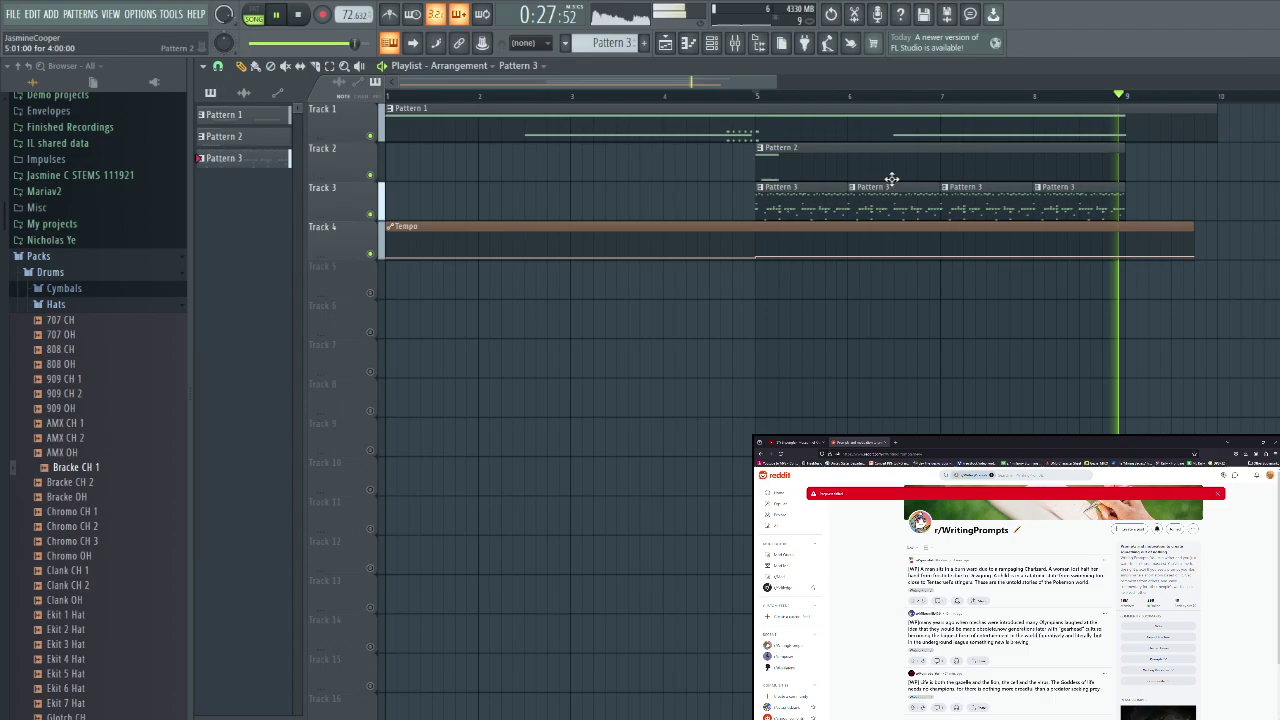
key("space")
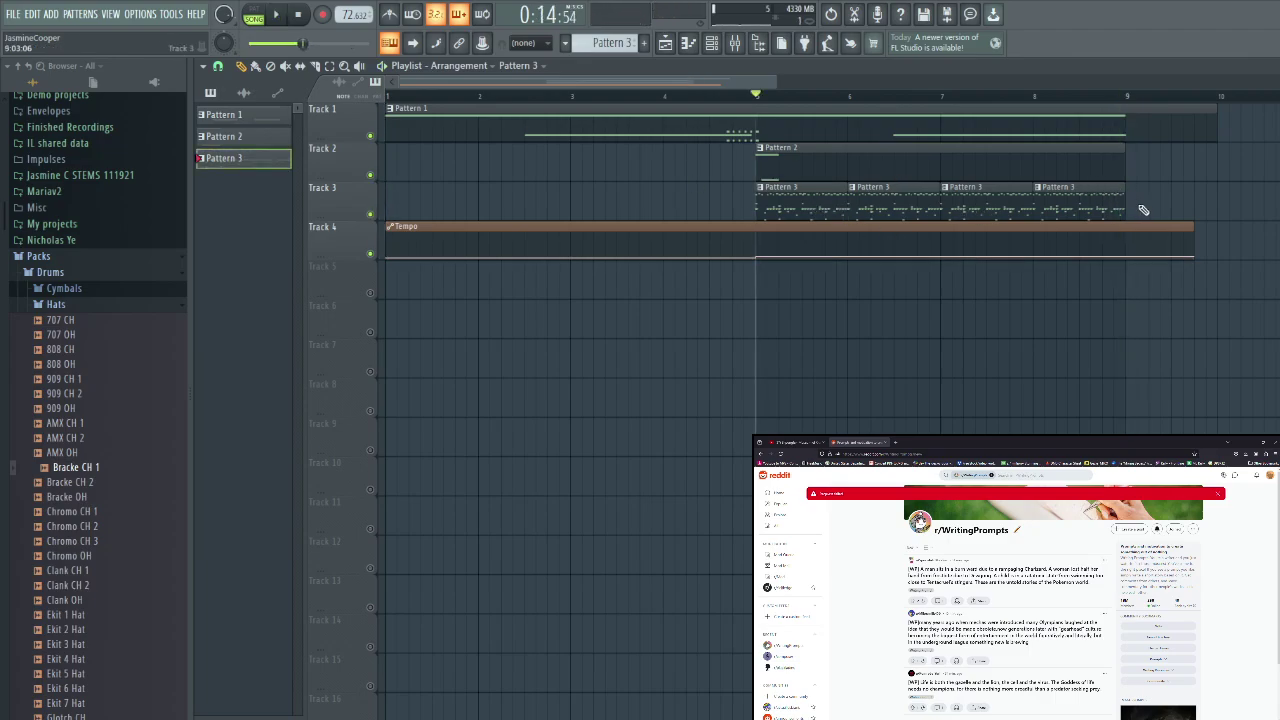
Repeat the Pattern 3 clips on Track 3 up to bar 13 and place the playhead at bar 9
mouse_move(1143, 210)
left_mouse_down()
mouse_move(1103, 206)
mouse_move(1220, 216)
left_mouse_up()
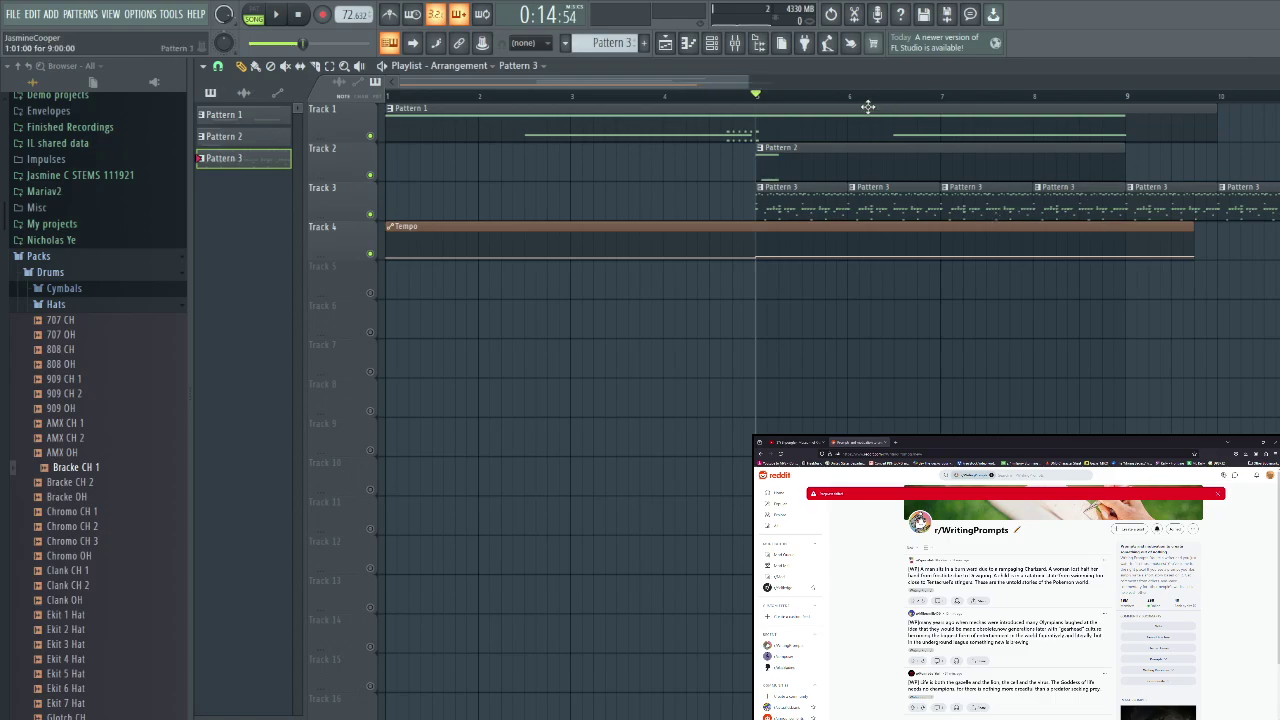
left_click_drag(671, 82, 765, 82)
left_click_drag(1174, 201, 1150, 204)
left_click(871, 97)
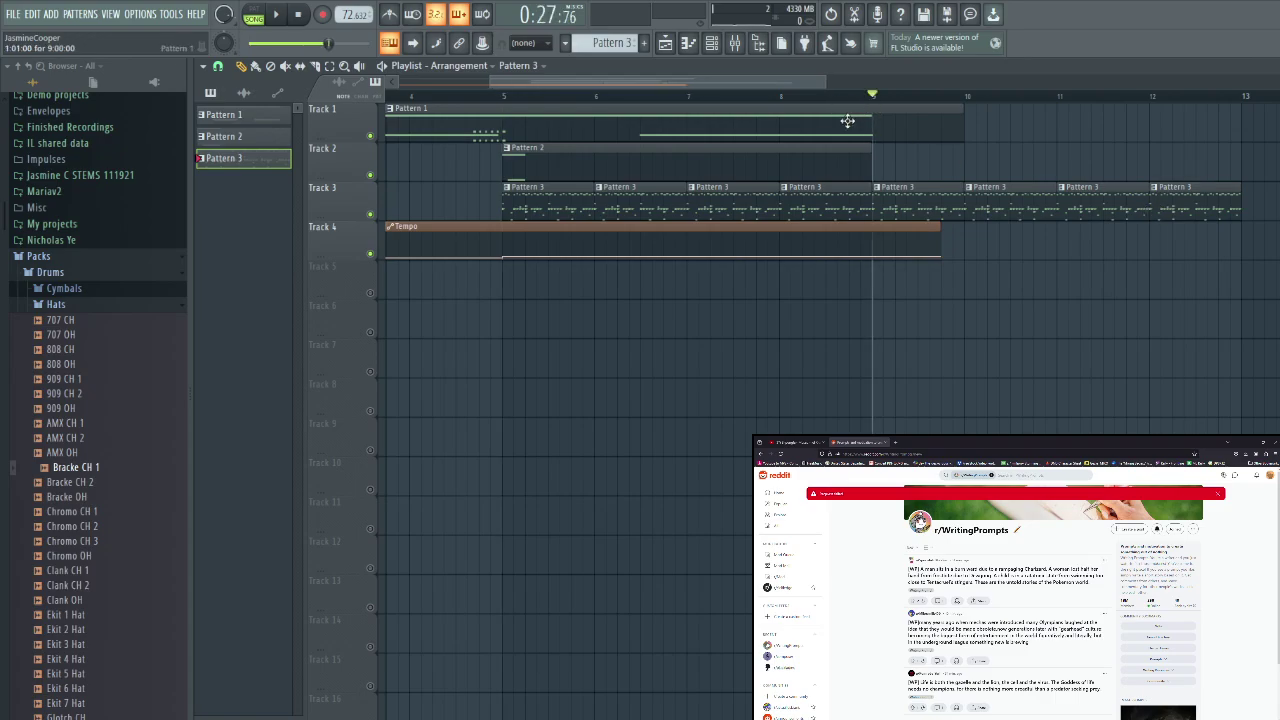
Try placing another Pattern 2 clip on Track 2 at bar 9 and delete it
left_click(804, 151)
left_click(884, 158)
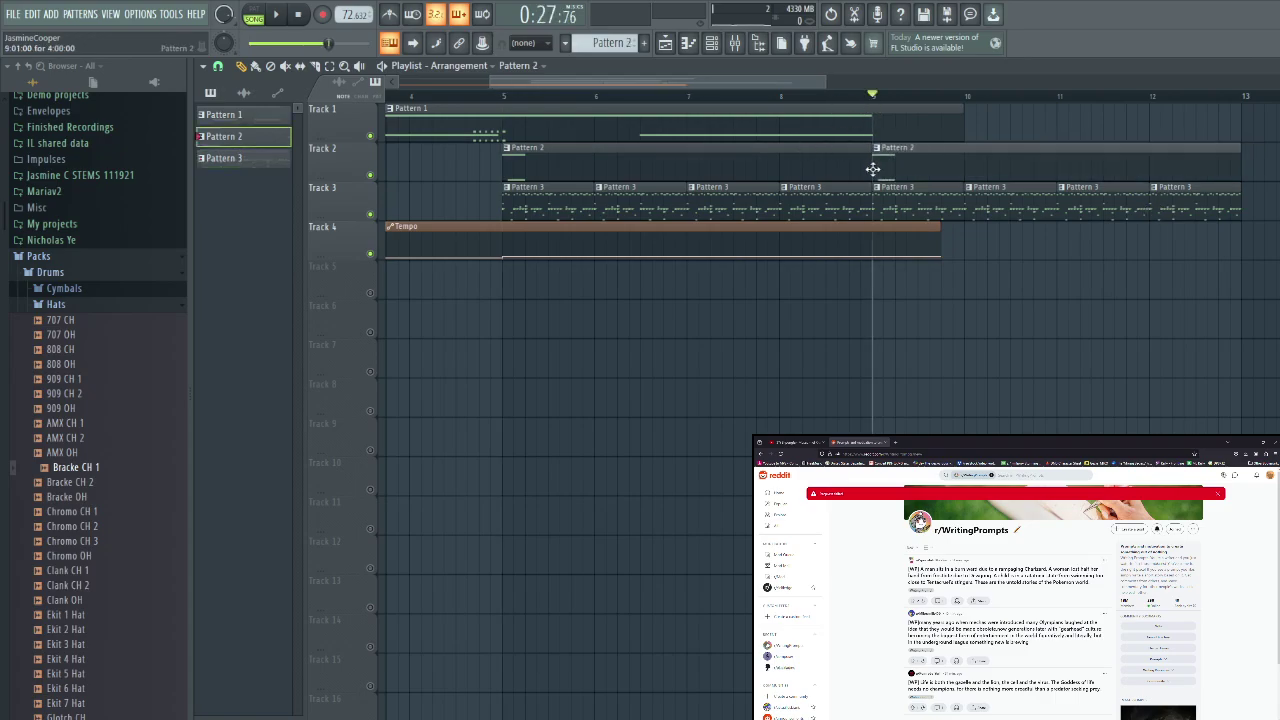
right_click(878, 165)
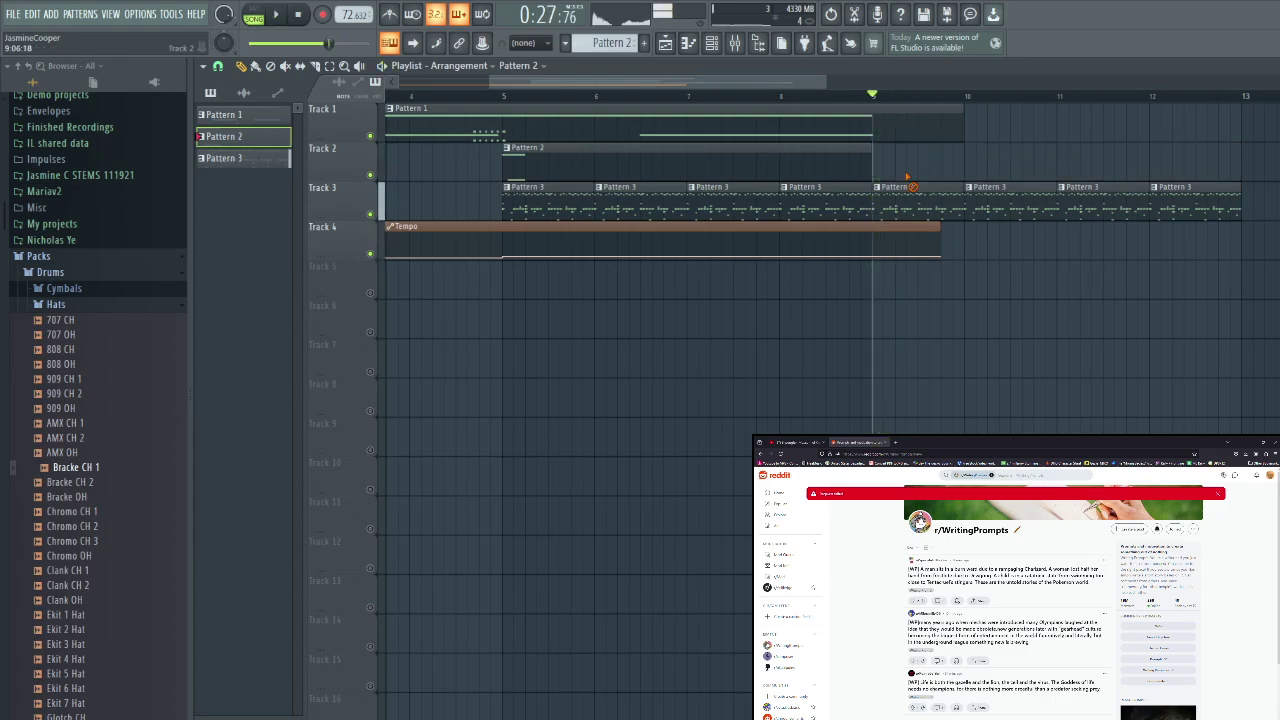
Play back the transition into bar 5, starting partway through bar 4 and again from bar 5
left_click(446, 96)
key("space")
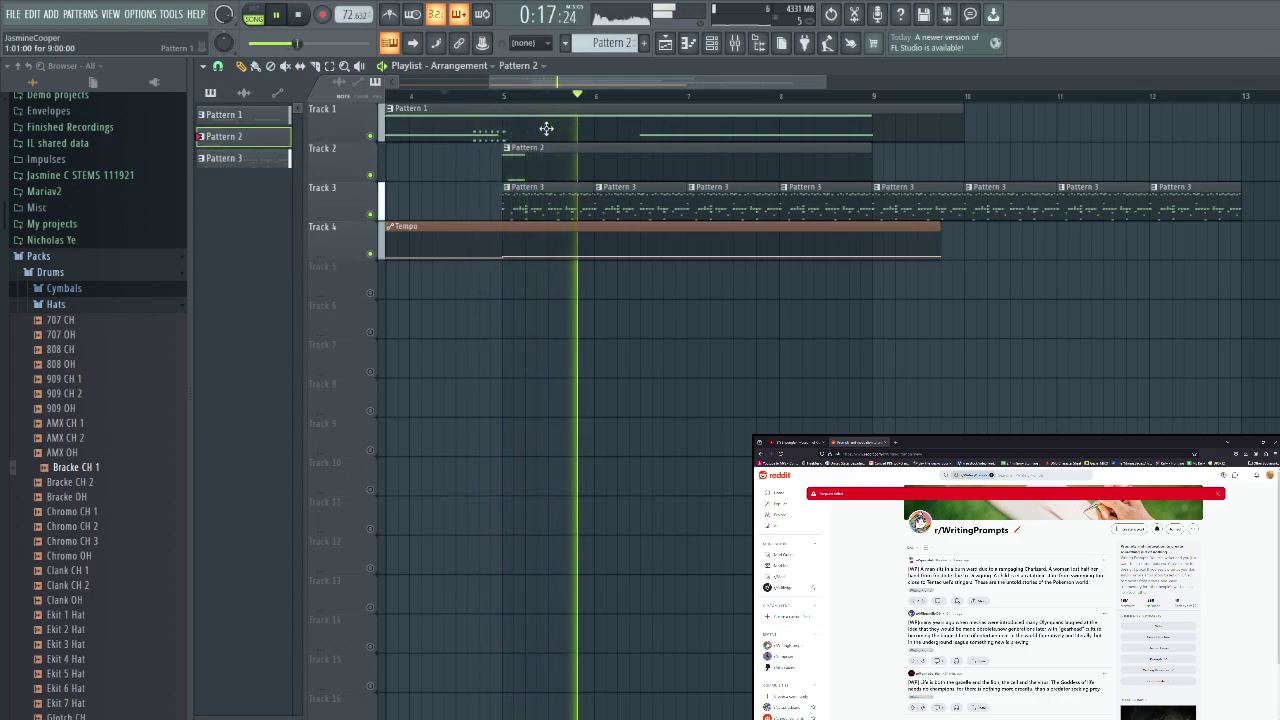
key("space")
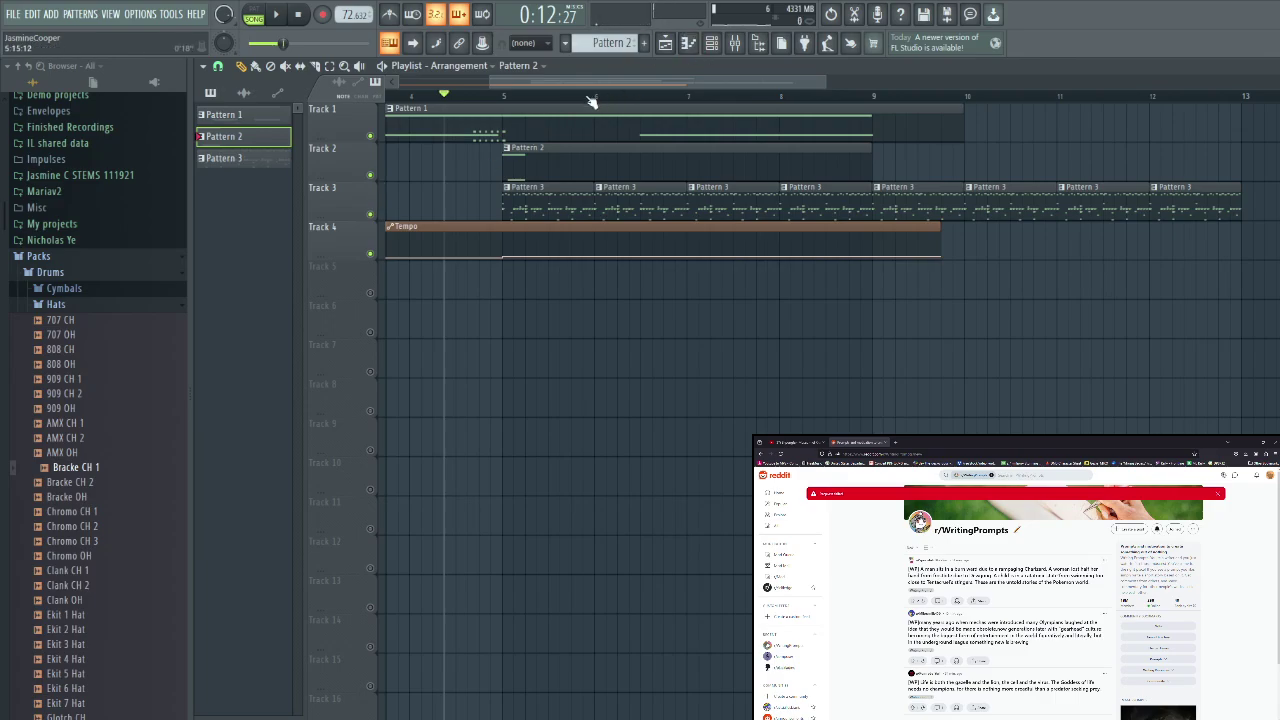
left_click(504, 101)
key("space")
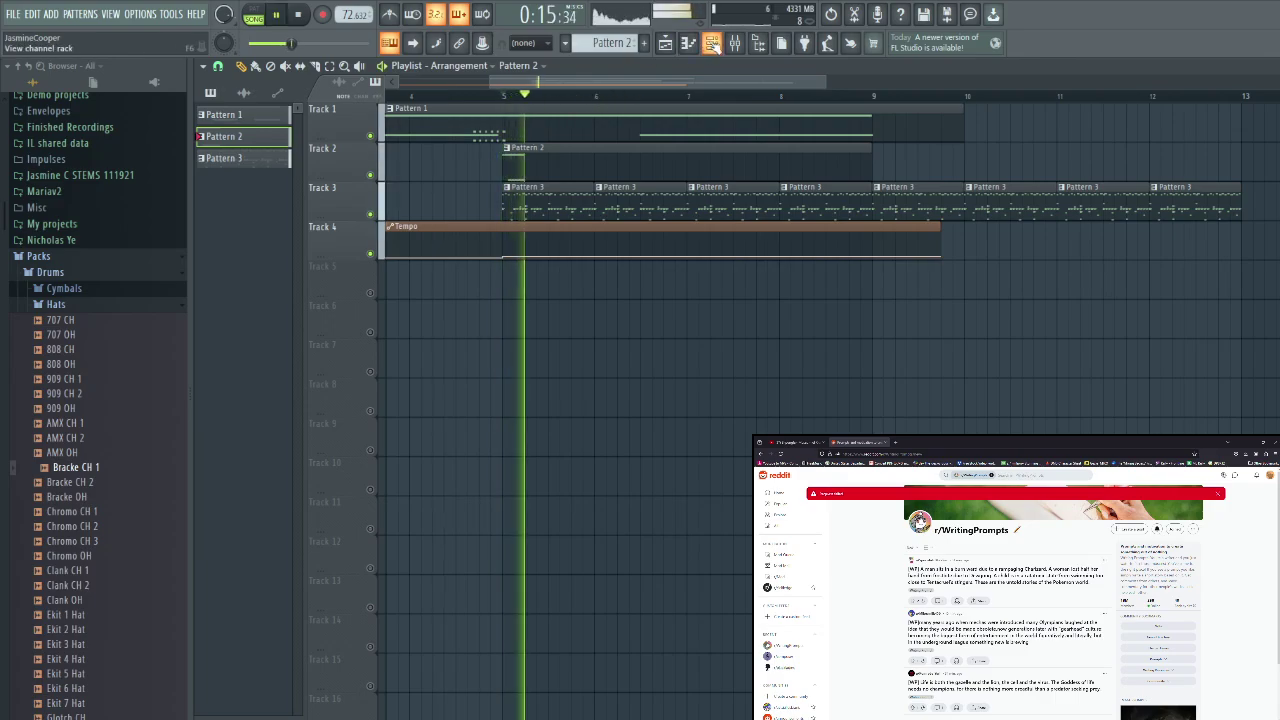
left_click(711, 43)
key("space")
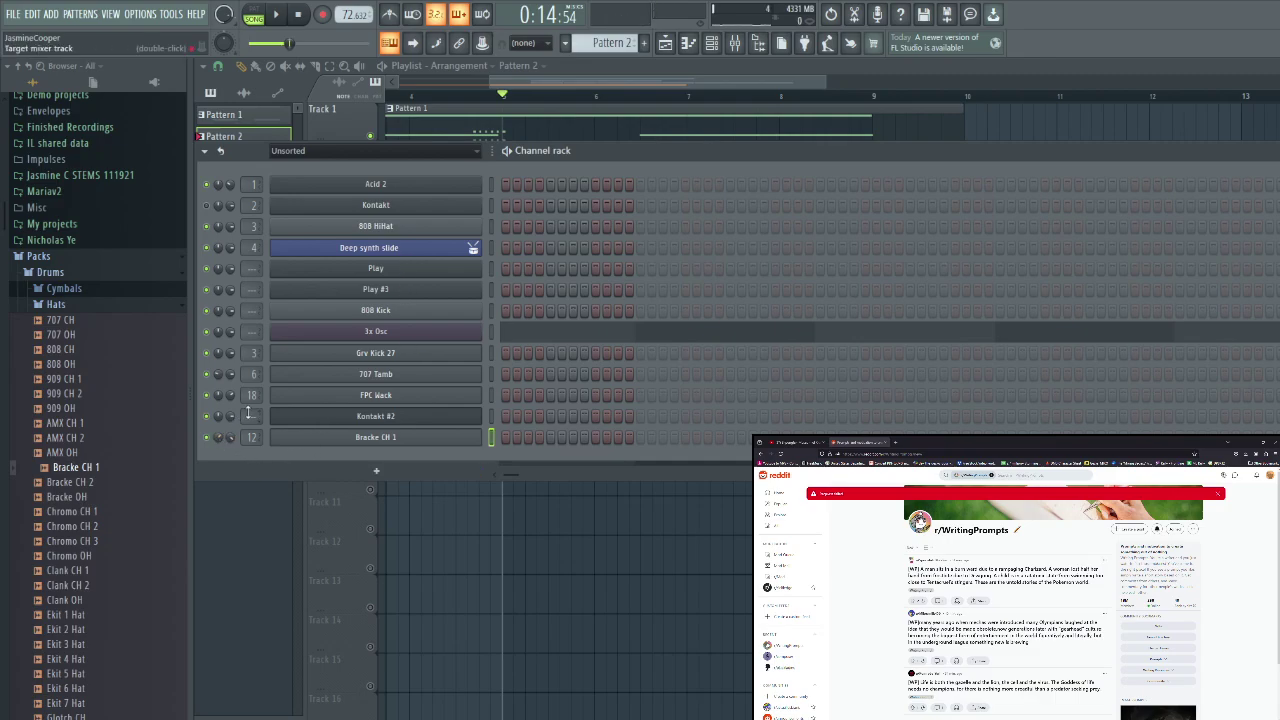
key("F6")
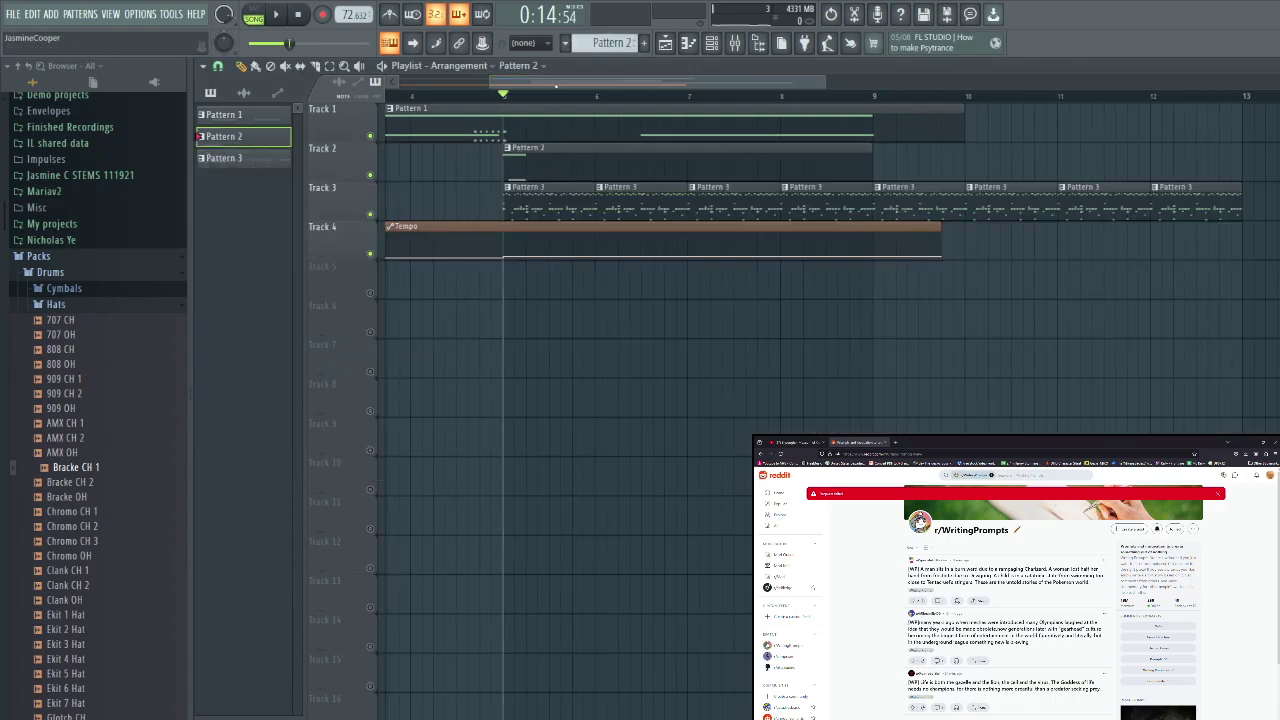
key("space")
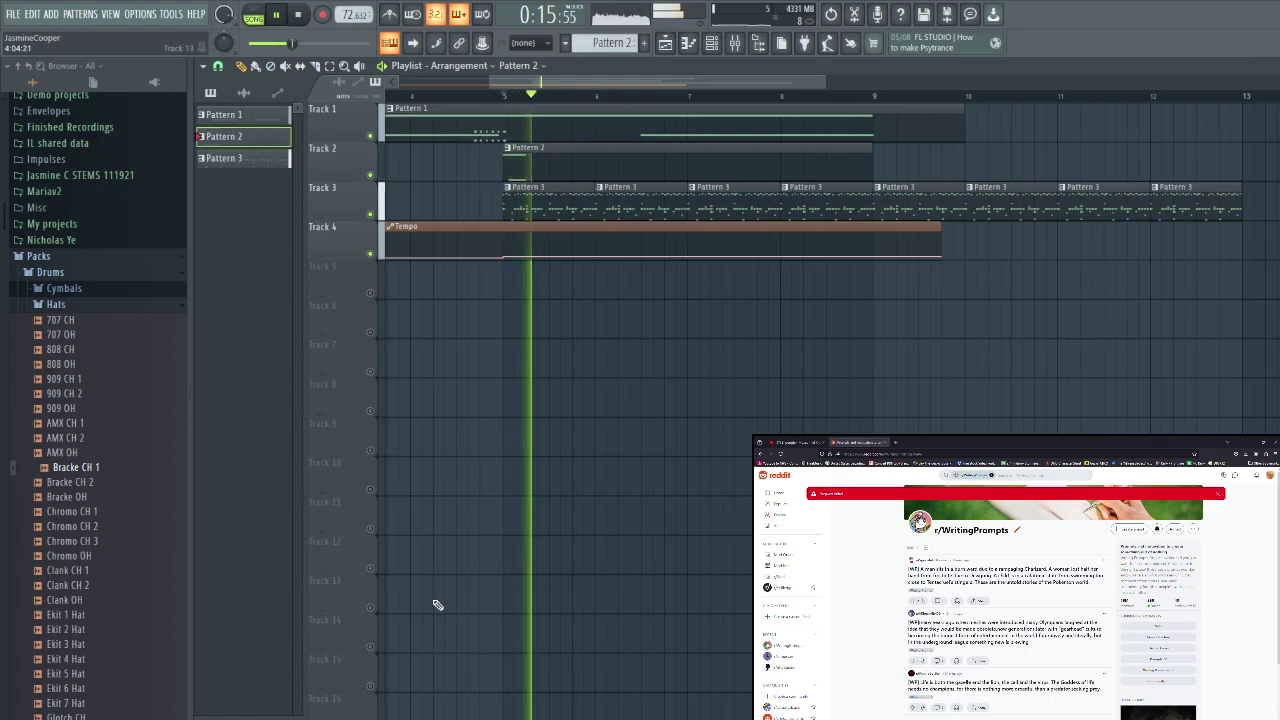
key("space")
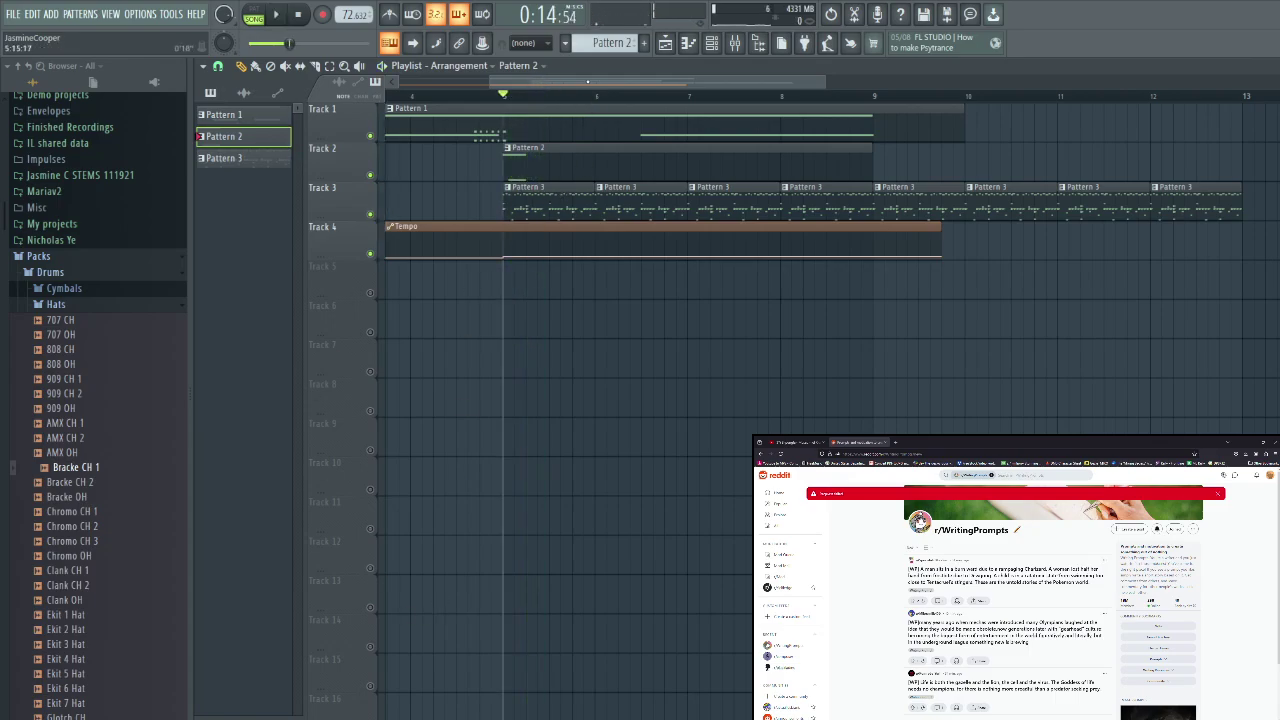
scroll(587, 82, "left", 2)
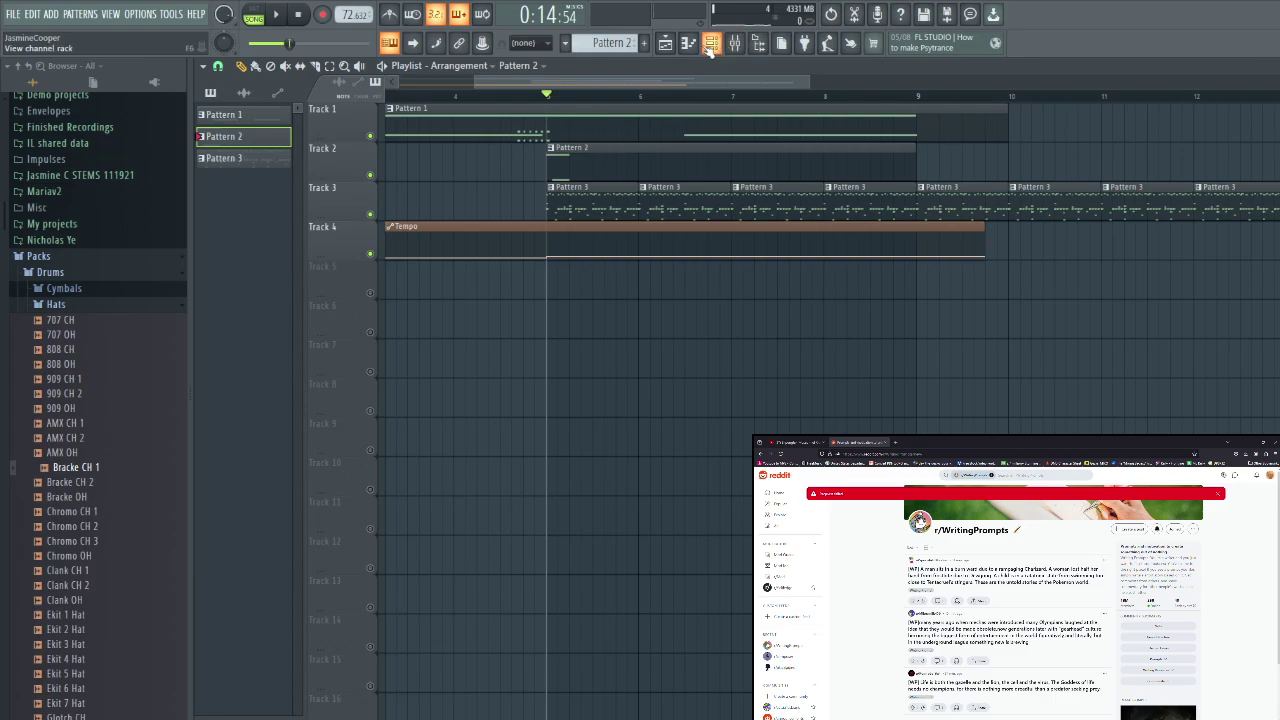
Add the Chromo CH 2 hat sample as a new channel below Bracke CH 1 in the channel rack
left_click(709, 46)
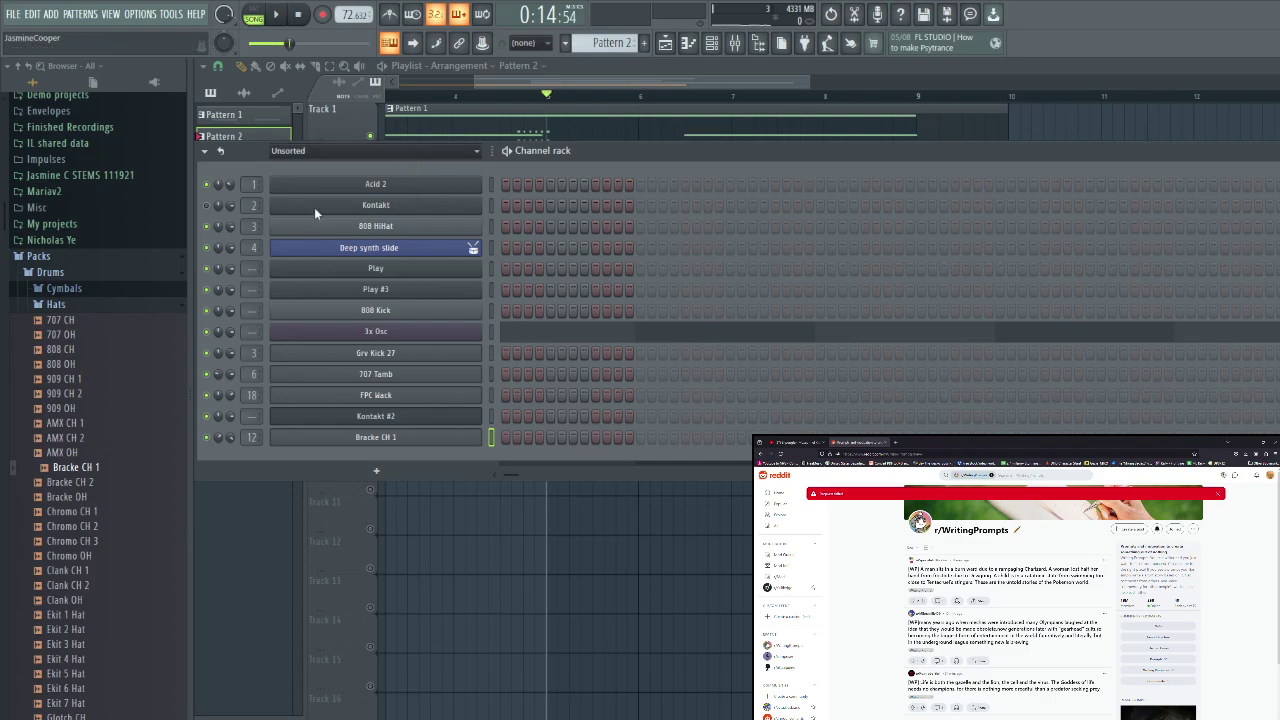
left_click_drag(60, 526, 386, 458)
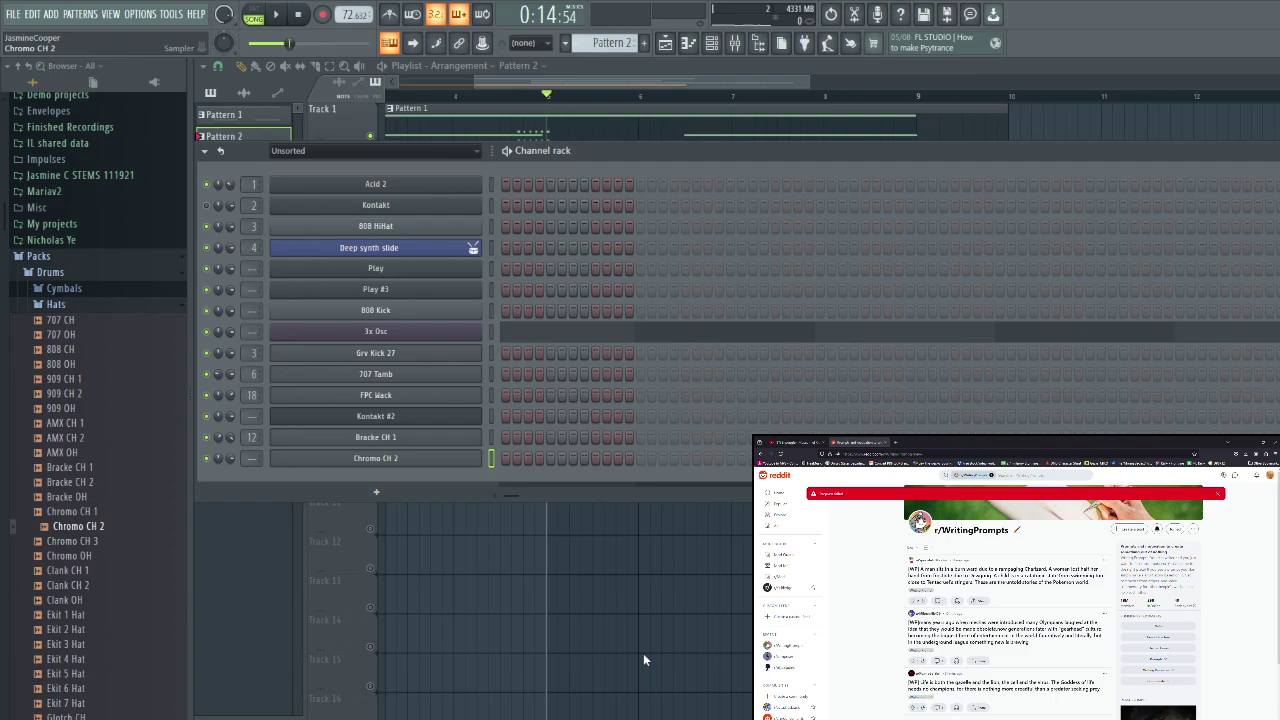
Set operator 3's frequency ratio to 1.5010x in the Sytrus synth
key("Tab")
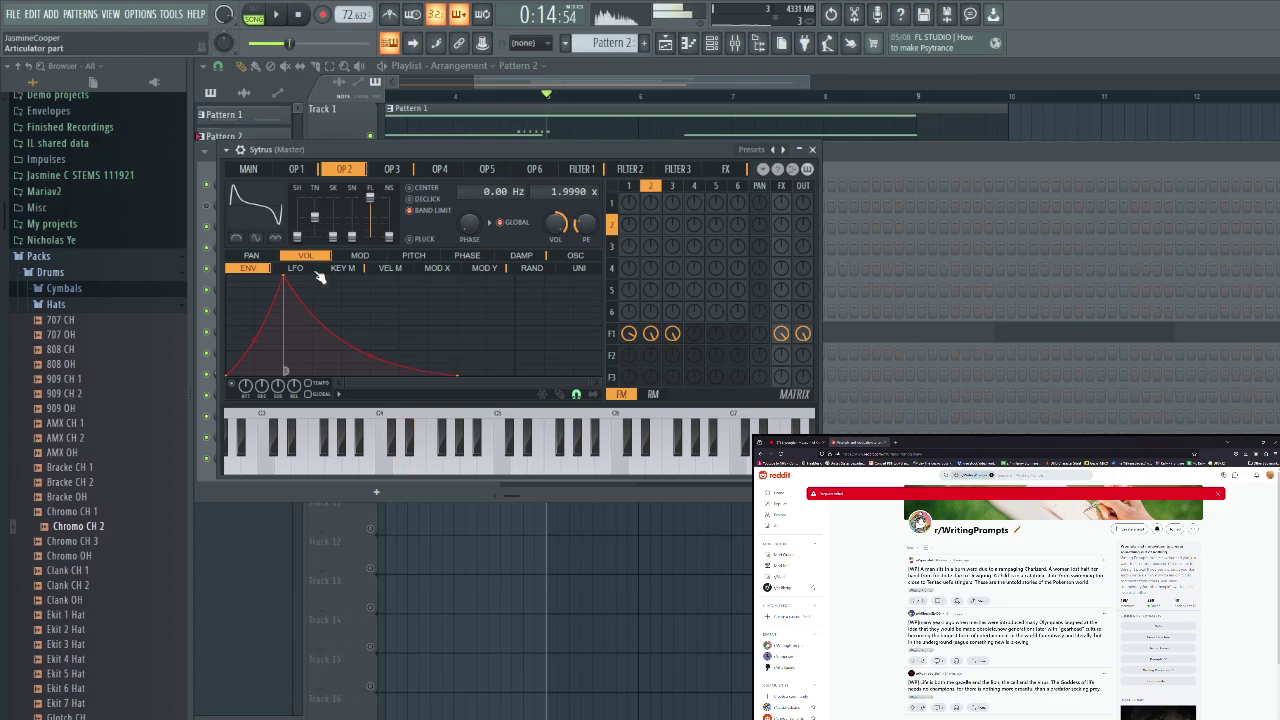
left_click_drag(297, 226, 333, 212)
left_click(391, 168)
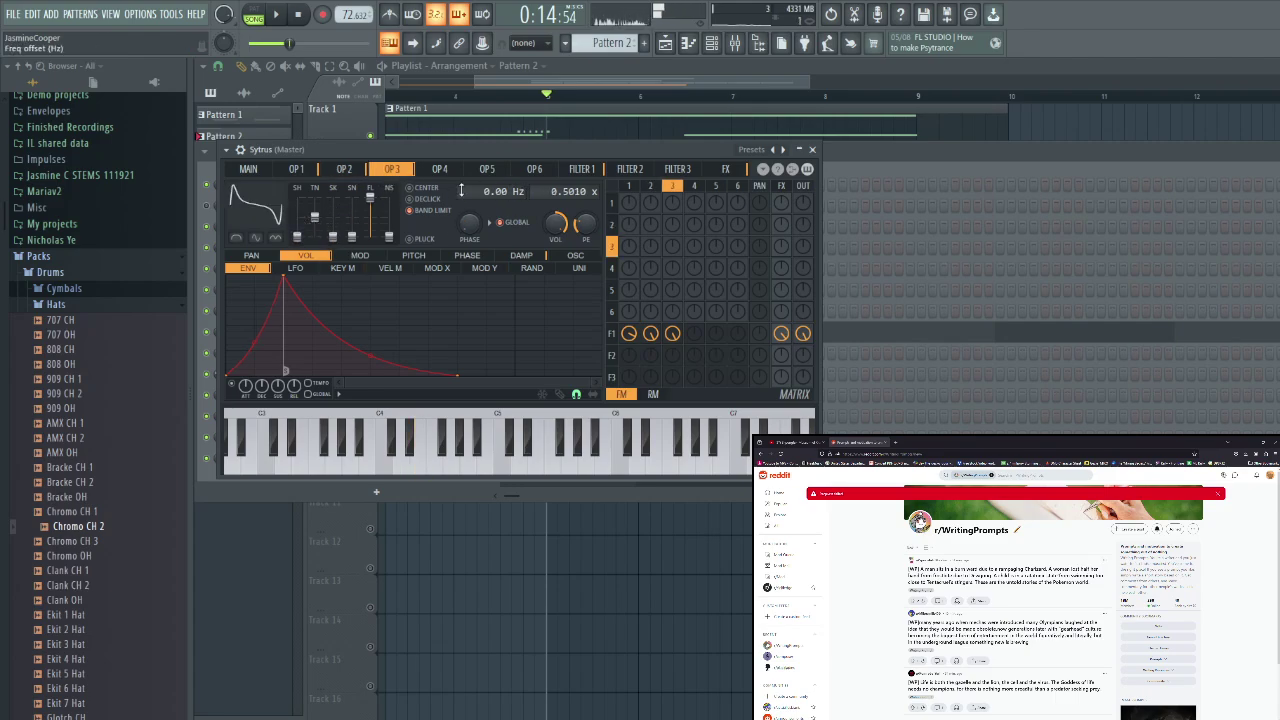
left_click_drag(553, 192, 553, 187)
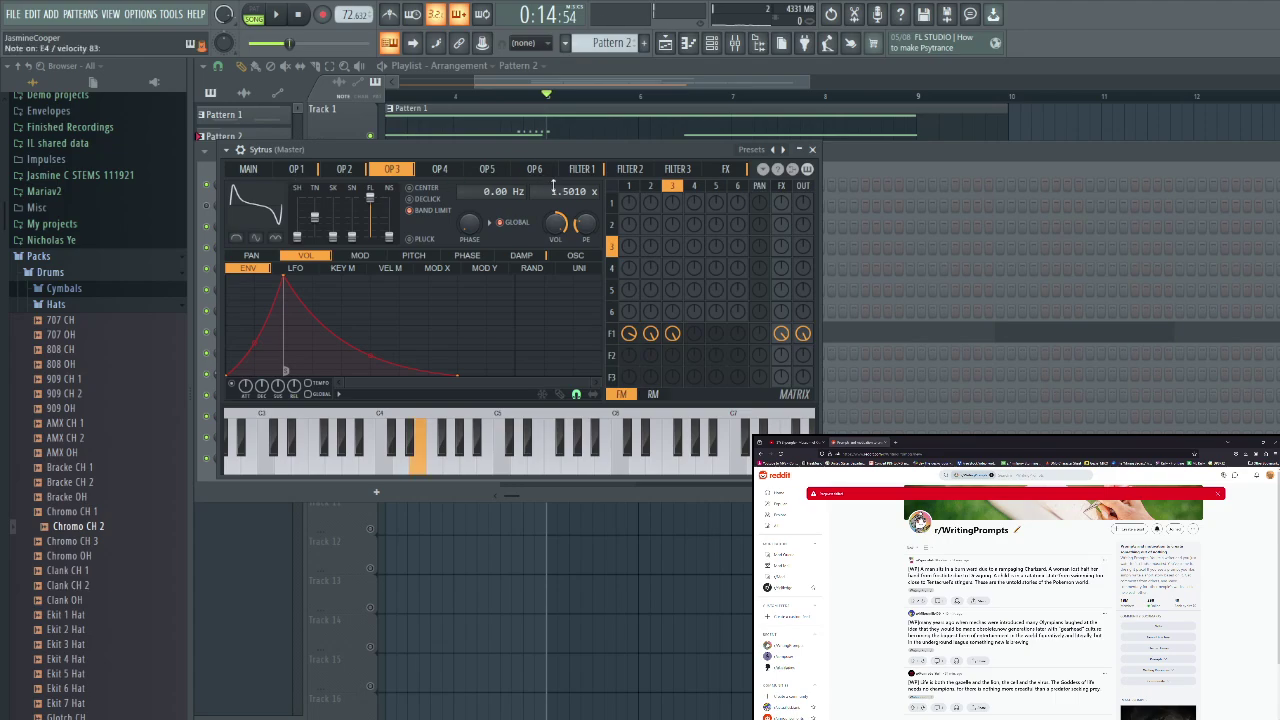
Raise operator 1's modulation of itself in the Sytrus matrix and increase its waveform shape amount
left_click(296, 168)
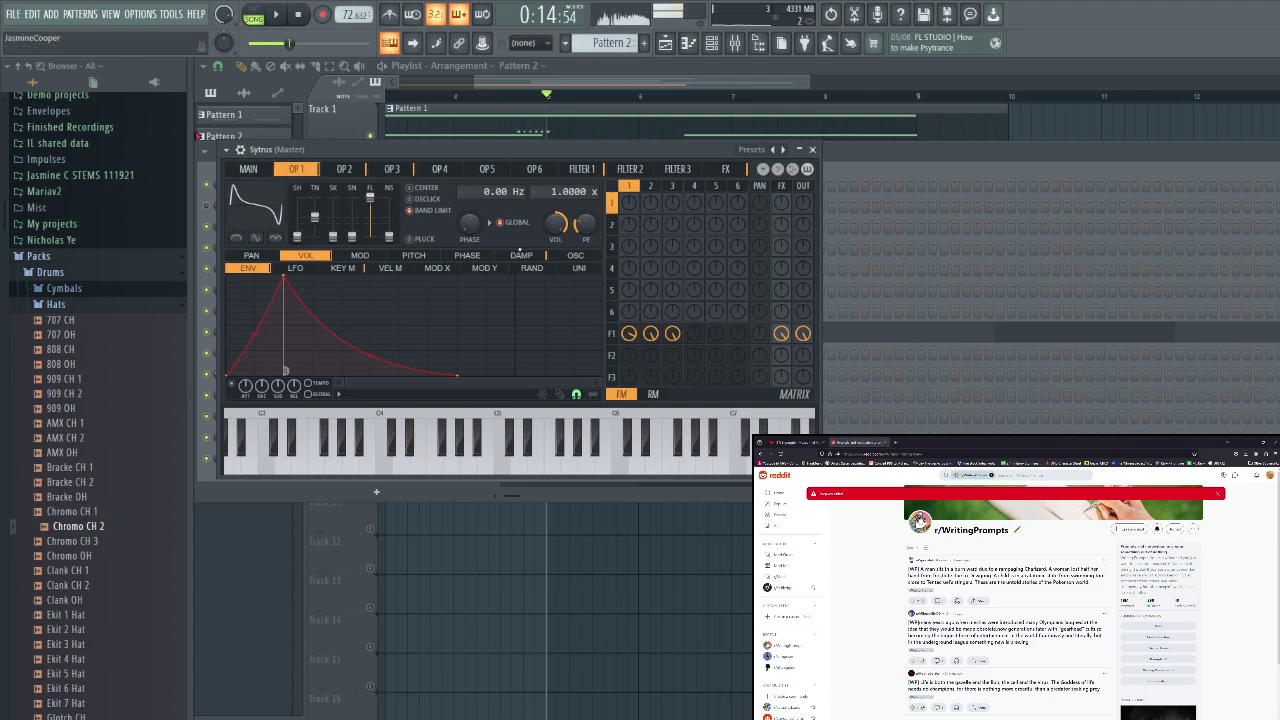
left_click_drag(628, 203, 628, 188)
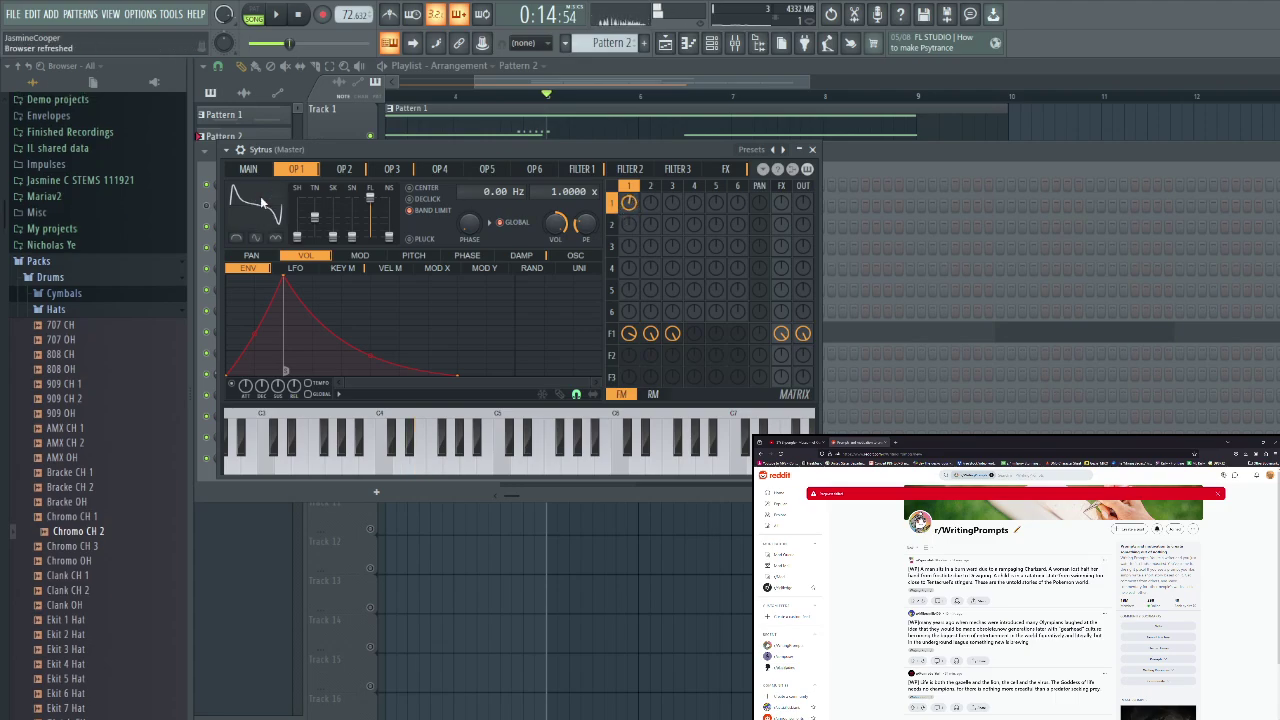
left_click_drag(296, 236, 296, 200)
Change the waveforms of Sytrus operators 2 and 3 to a saw by raising their shape amounts
left_click(343, 169)
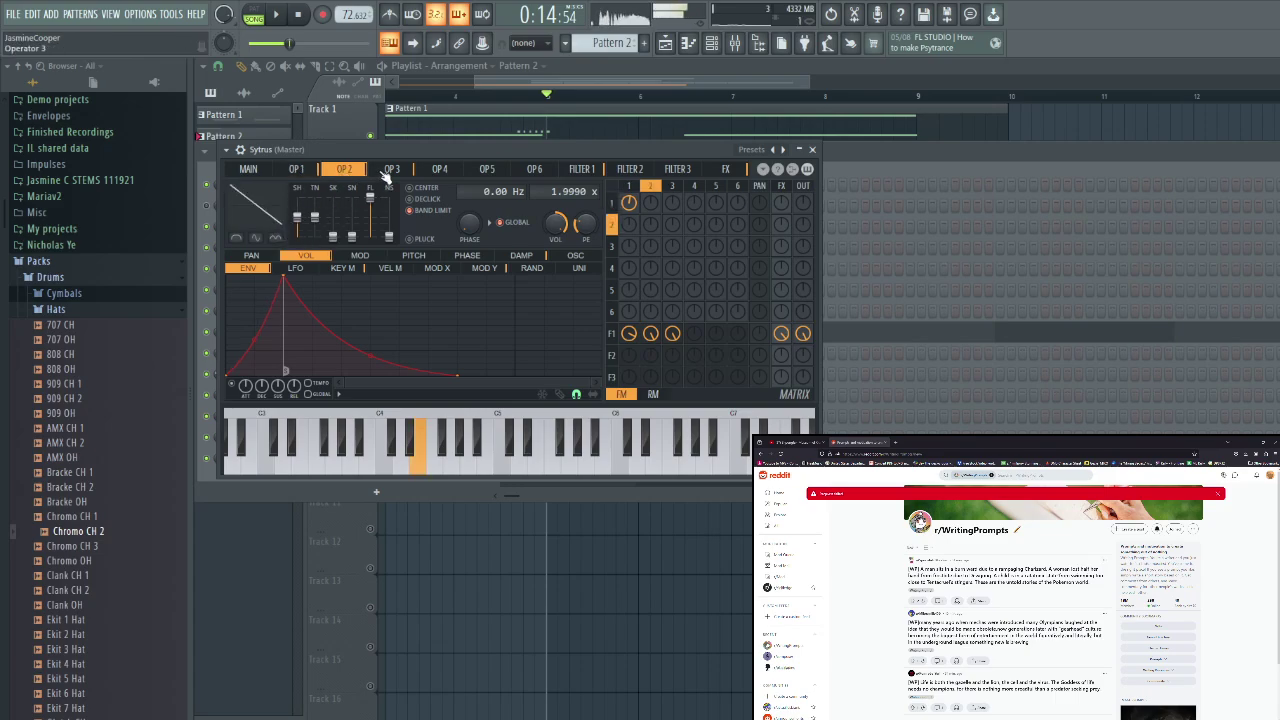
left_click(388, 172)
left_click_drag(298, 236, 298, 216)
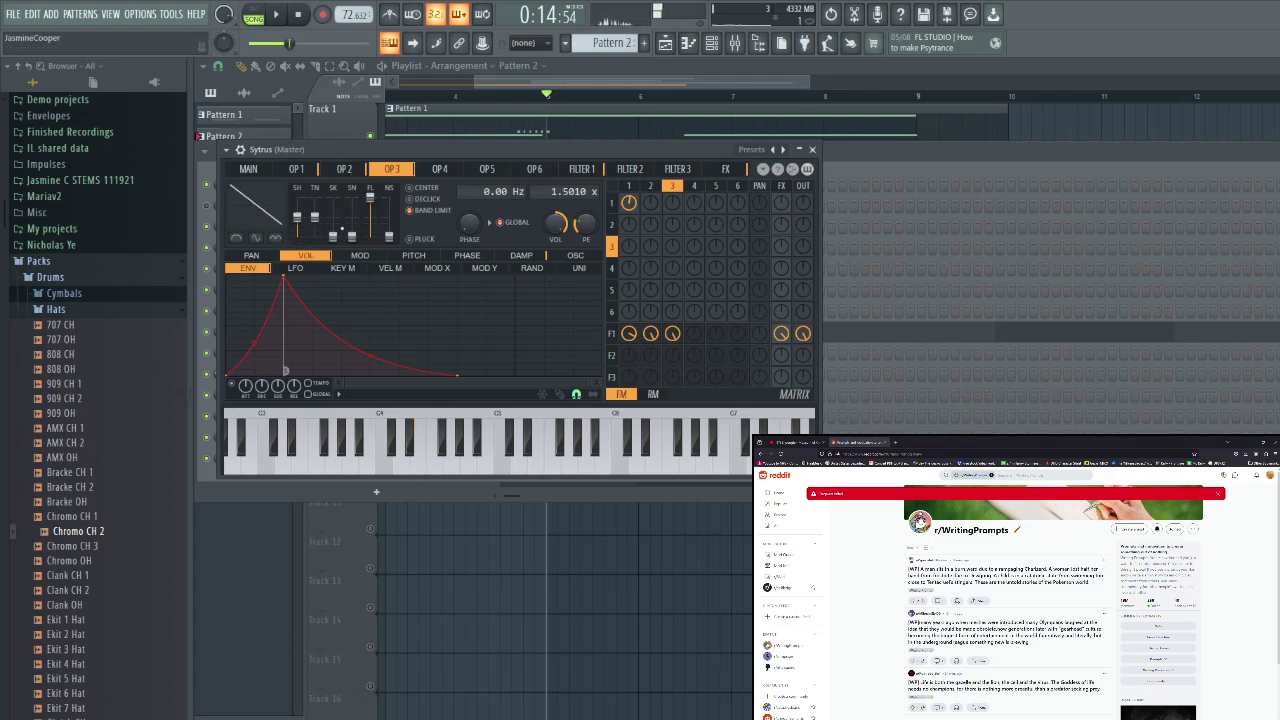
Reshape operator 3's waveform by raising its tension, skew and sine shaper amounts, and return to operator 2
left_click_drag(335, 240, 316, 197)
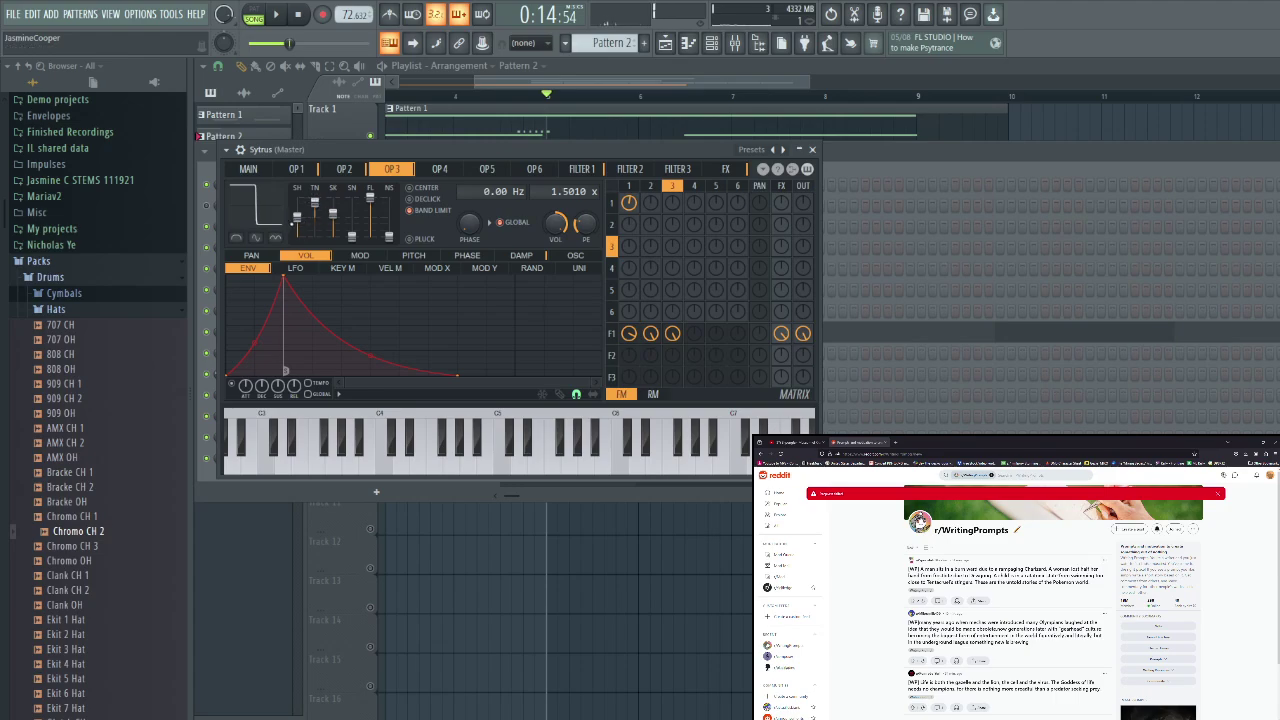
left_click_drag(297, 208, 352, 206)
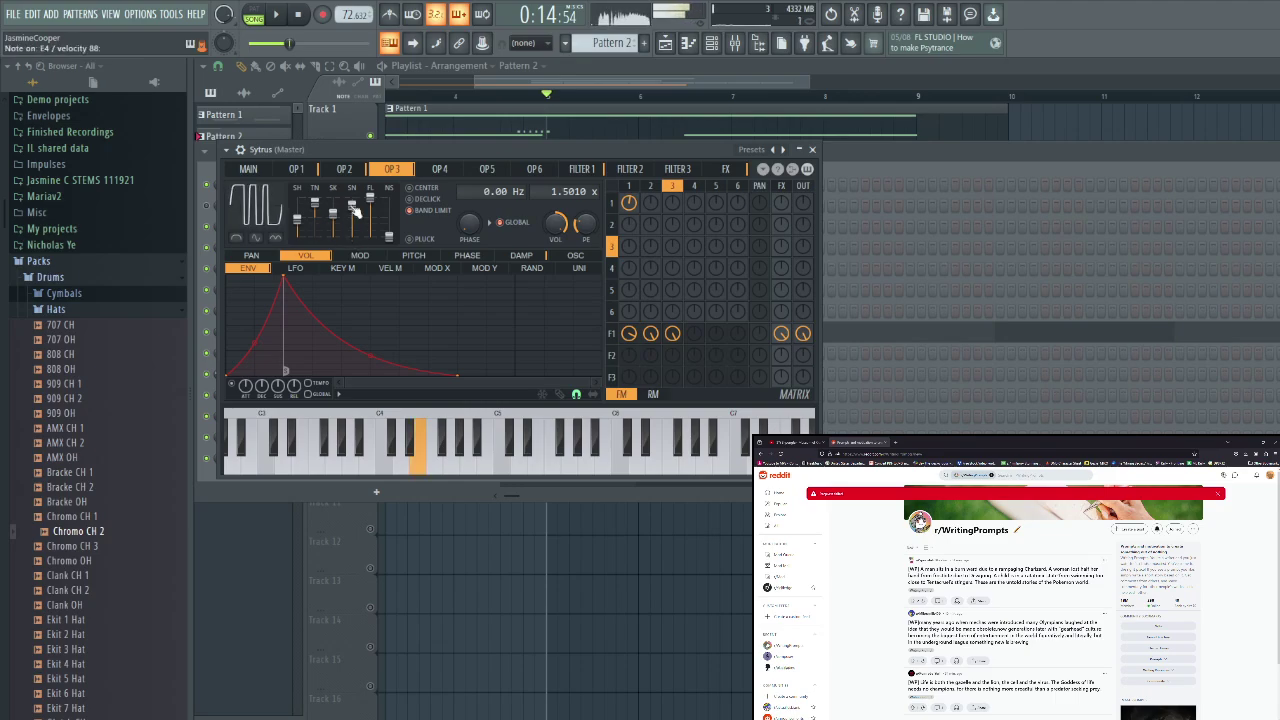
left_click(344, 169)
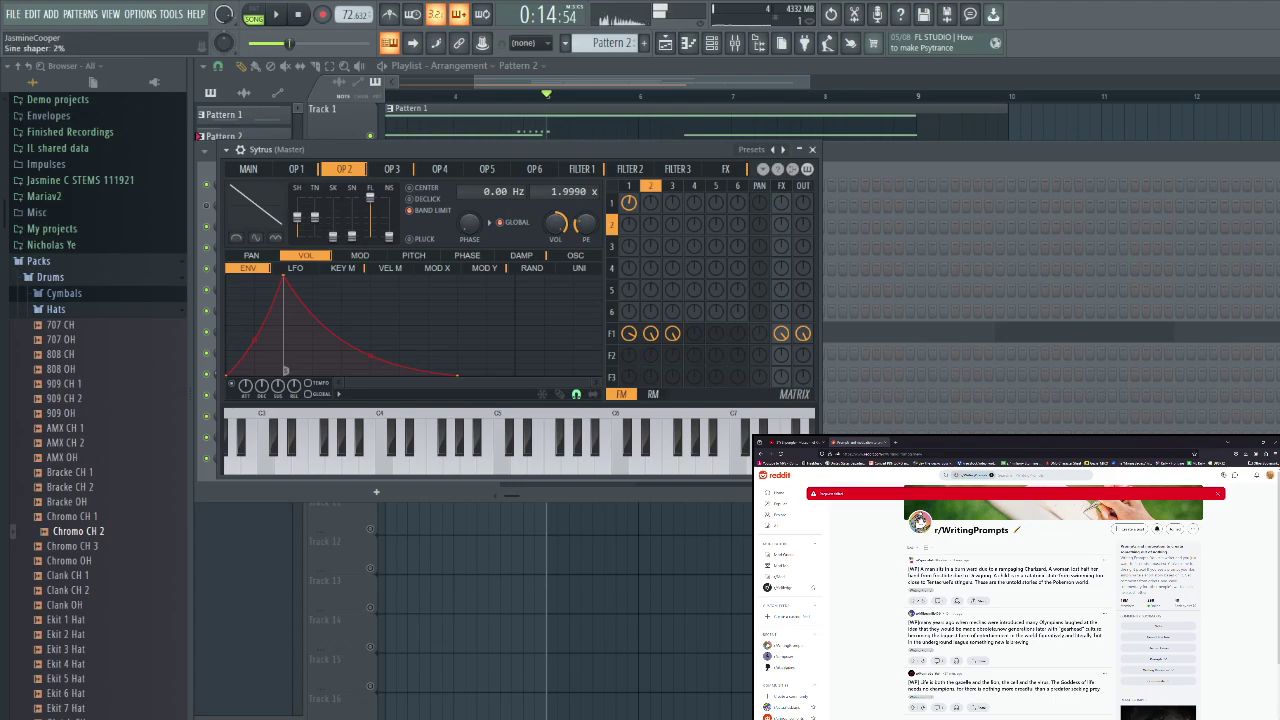
Adjust operator 2's sine shaper and tension amounts, and reshape operator 1's waveform while auditioning notes
left_click_drag(352, 237, 314, 201)
key("e")
key("c")
key("e")
left_click(296, 169)
key("e")
key("c")
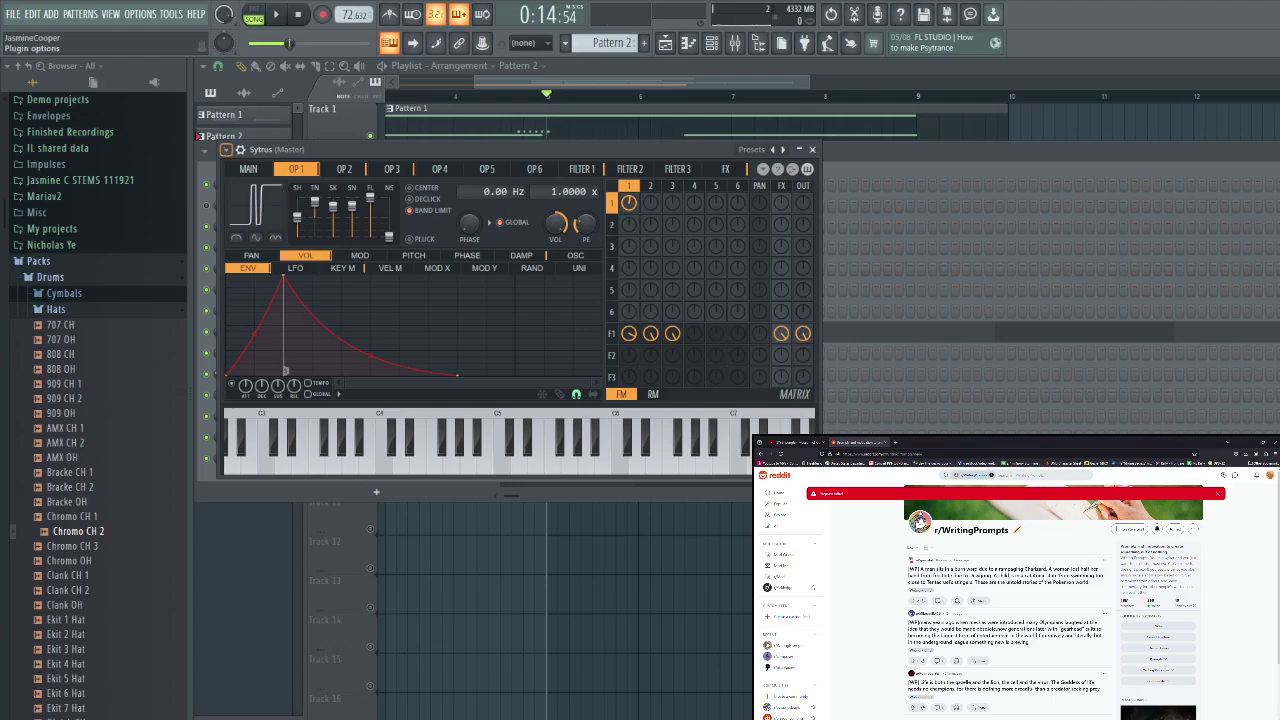
Load the Another fat saw preset in Sytrus and reshape operator 1's waveform by raising its tension and skew amounts
left_click(634, 522)
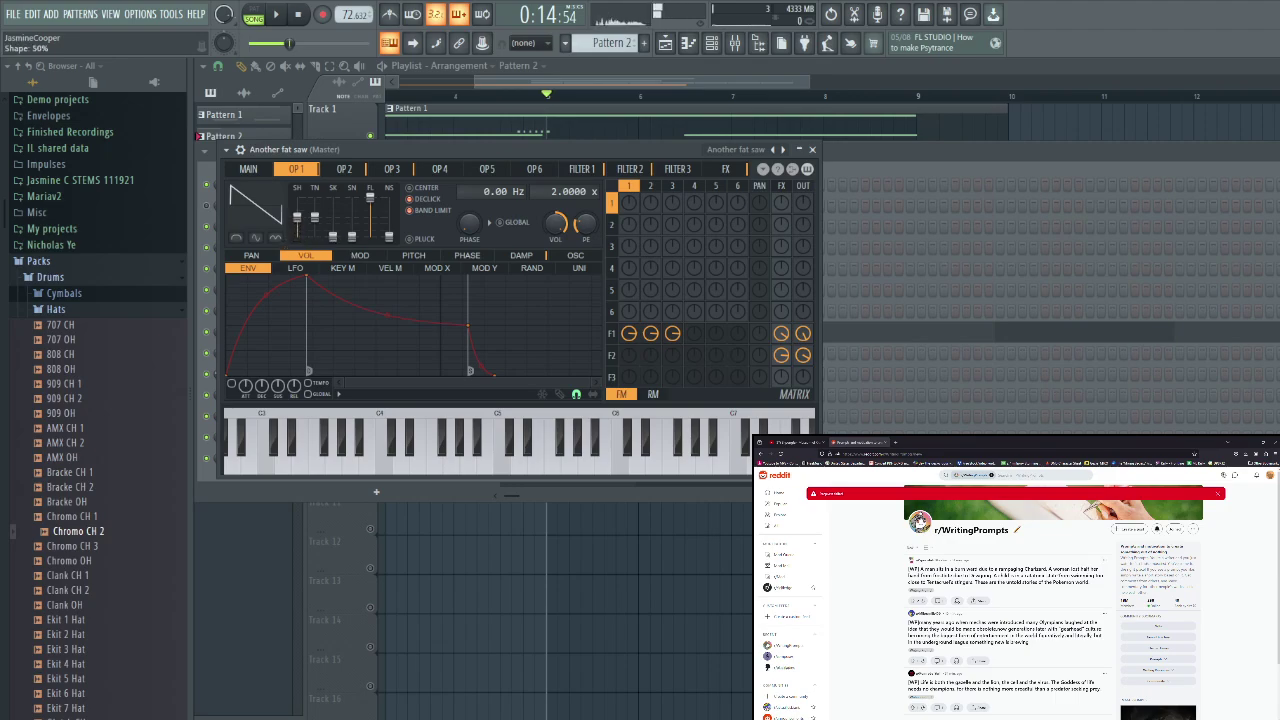
left_click_drag(297, 217, 333, 201)
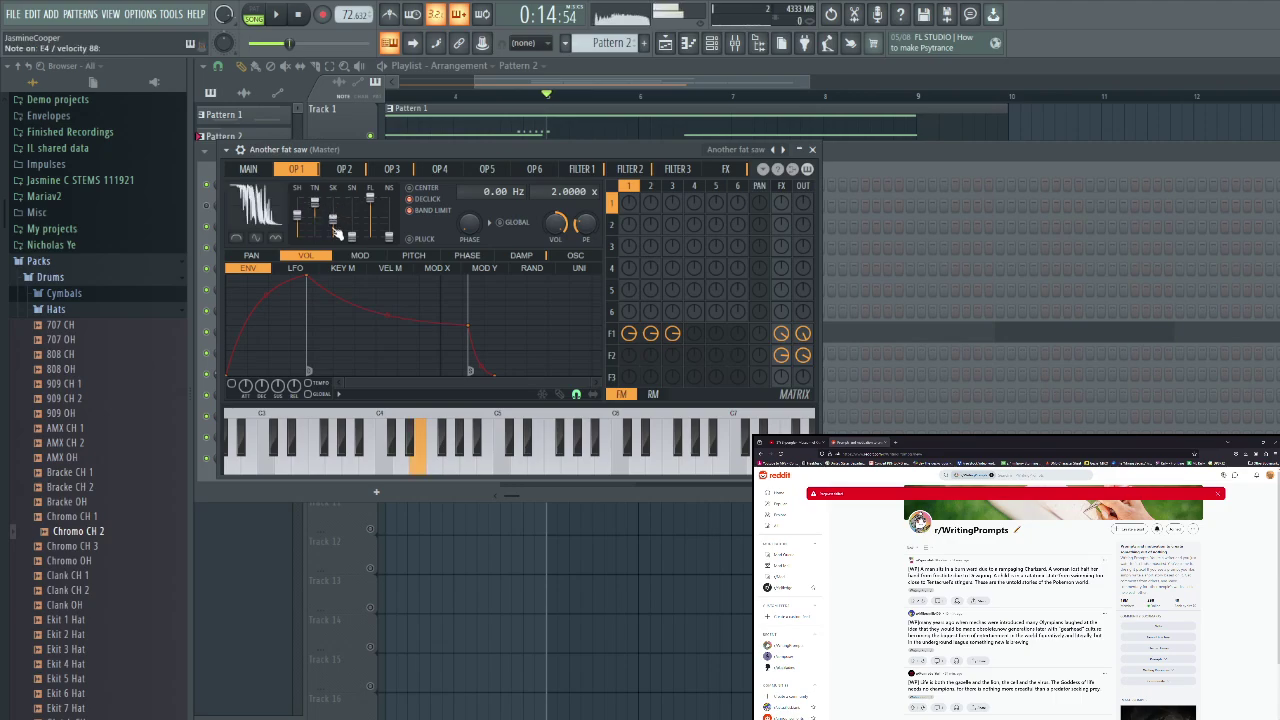
Reshape the waveforms of operators 2 and 3 by adjusting their tension, skew and sine shaper amounts
left_click(344, 169)
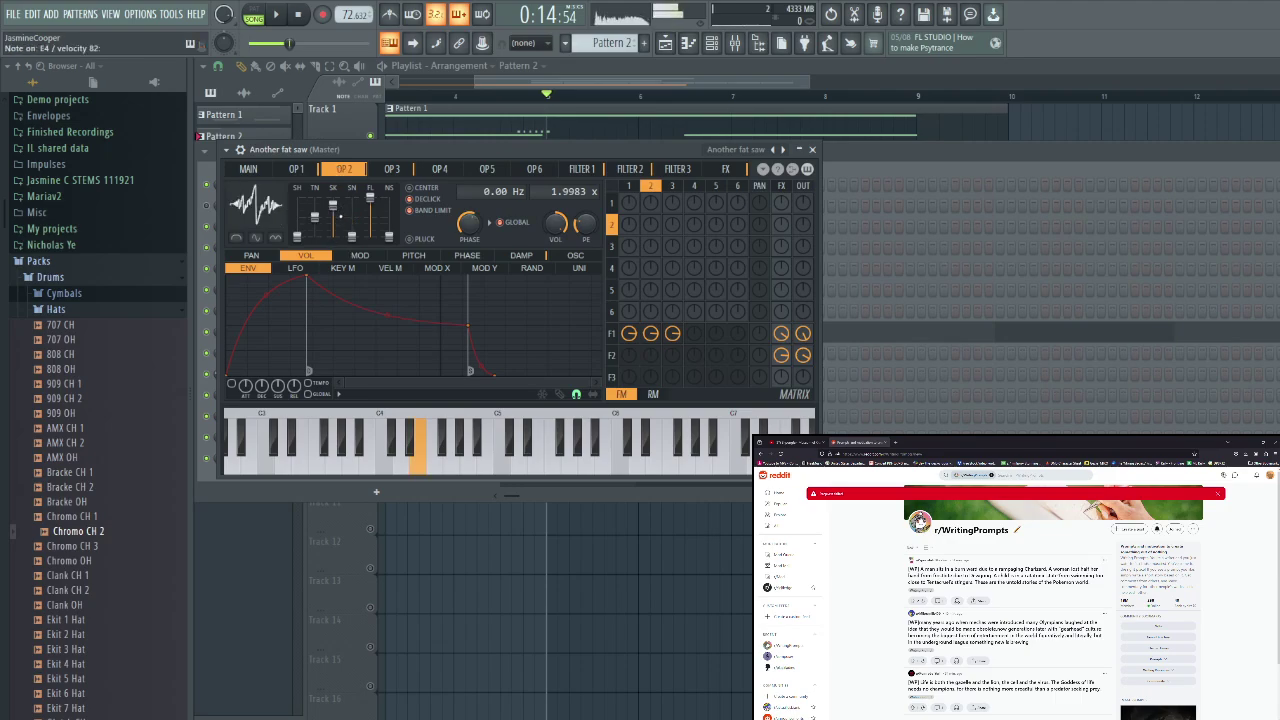
left_click_drag(352, 236, 315, 211)
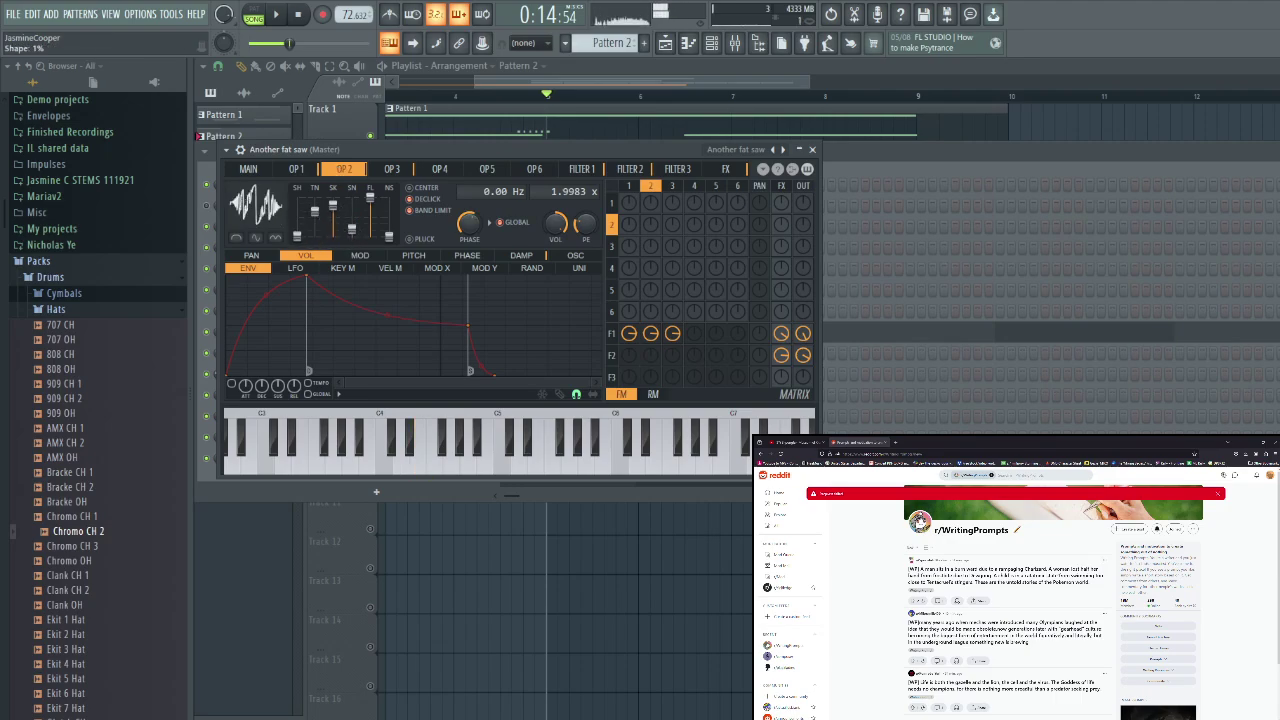
left_click(389, 169)
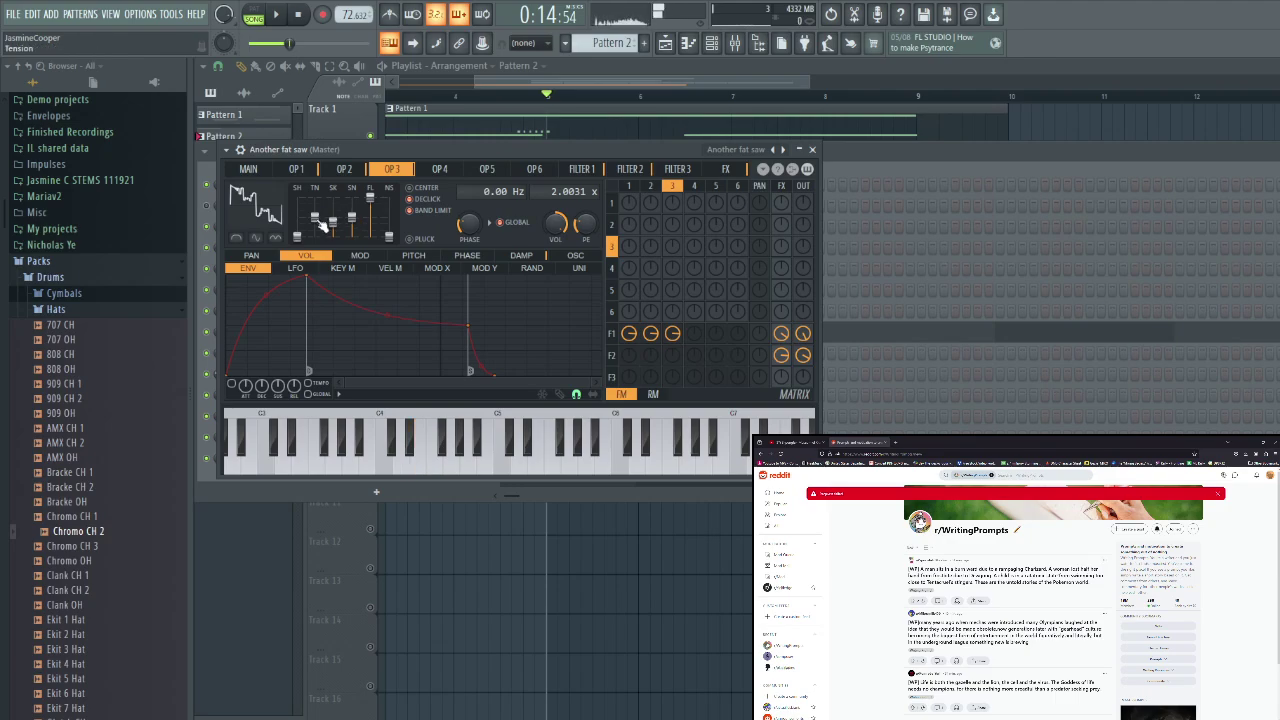
left_click_drag(316, 218, 316, 204)
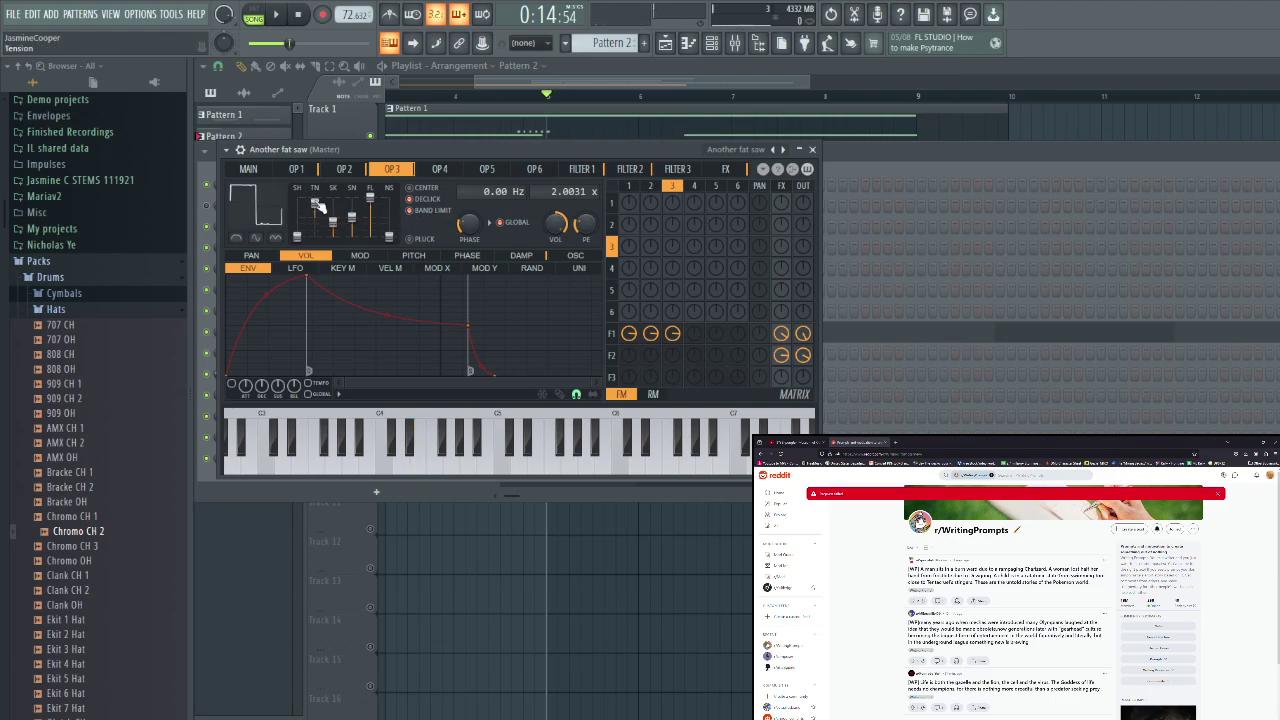
Raise operator 1's frequency modulation feedback and its direct output level in the Sytrus matrix
left_click_drag(629, 203, 629, 186)
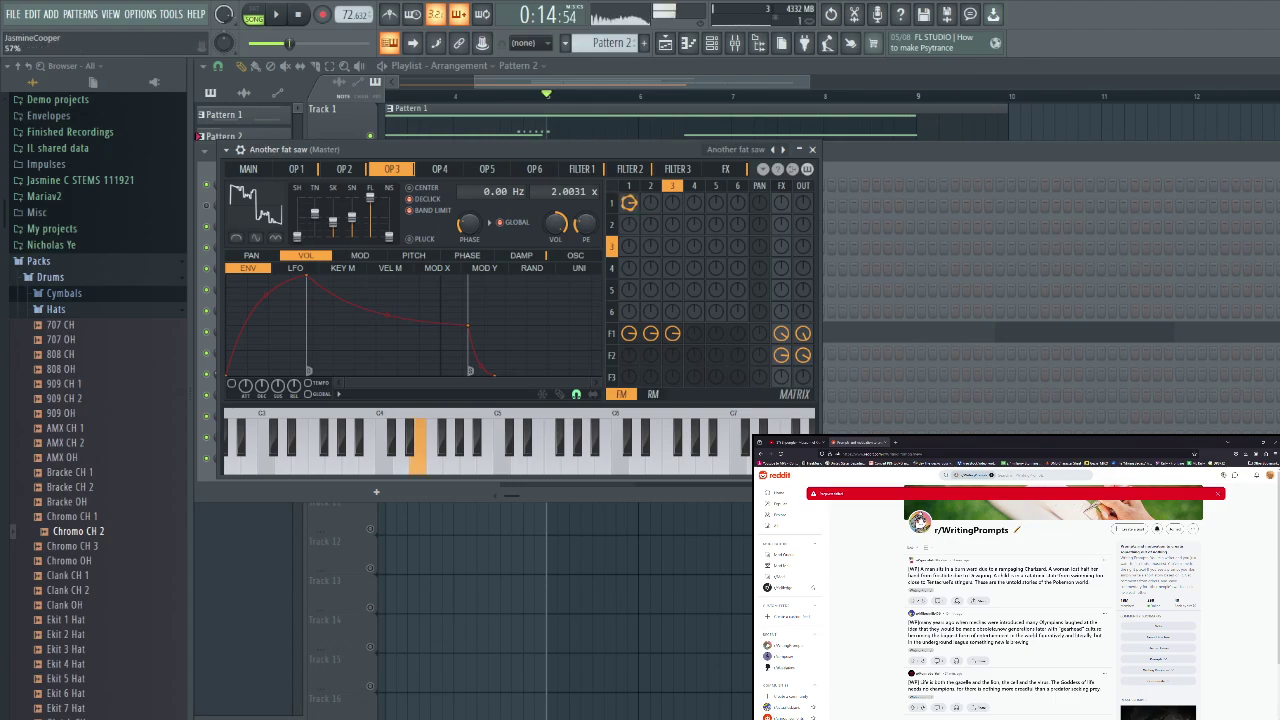
left_click_drag(803, 206, 811, 206)
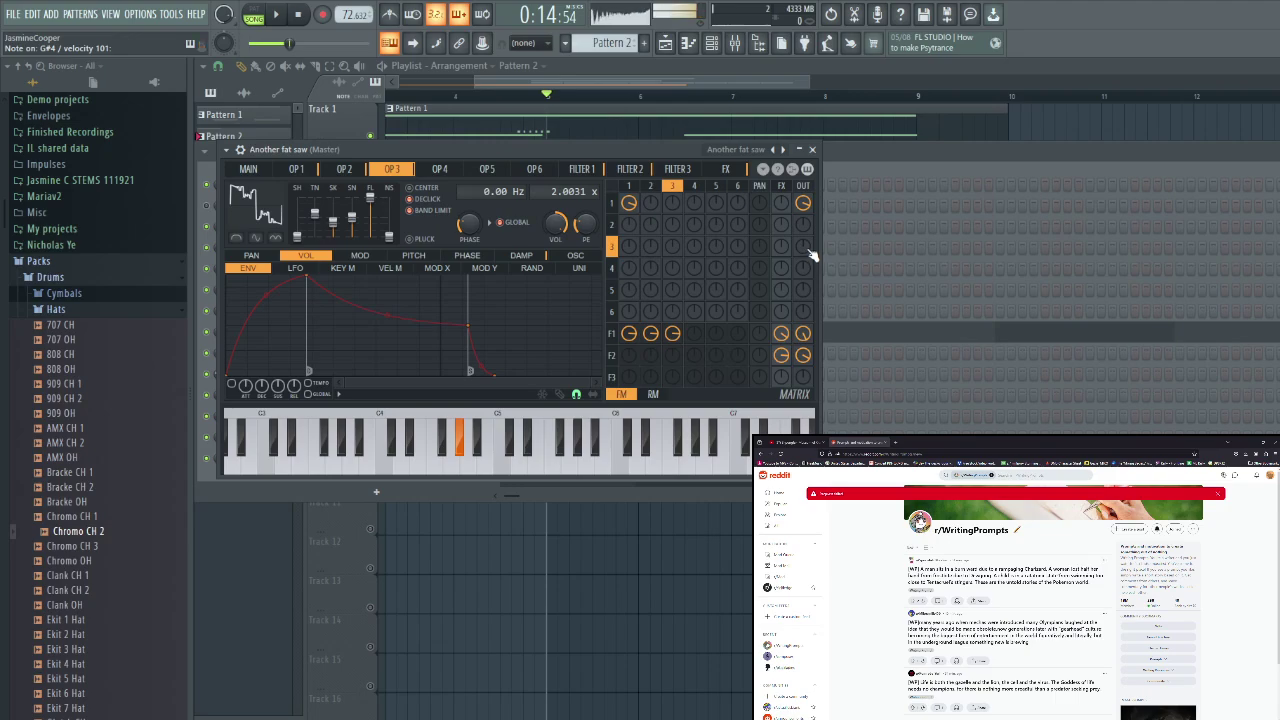
Raise operator 1's frequency modulation of operator 2 and operator 3's direct output level in the matrix
left_click(343, 172)
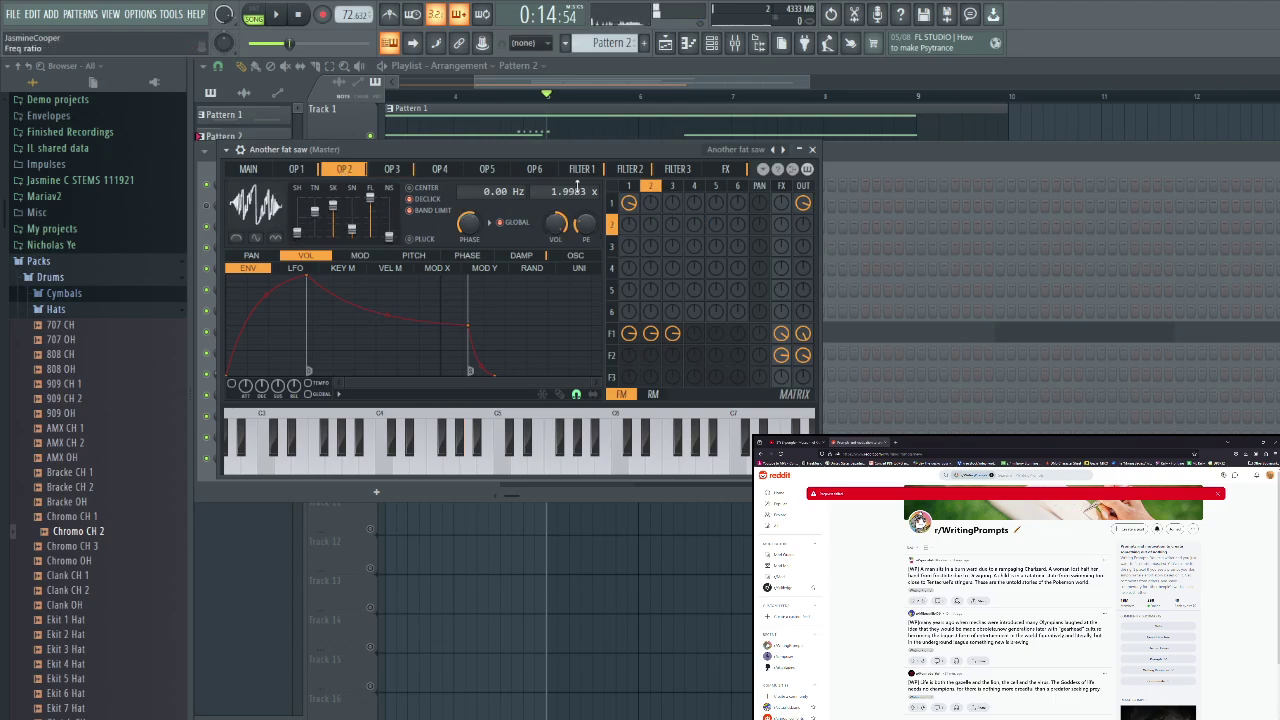
left_click(631, 226)
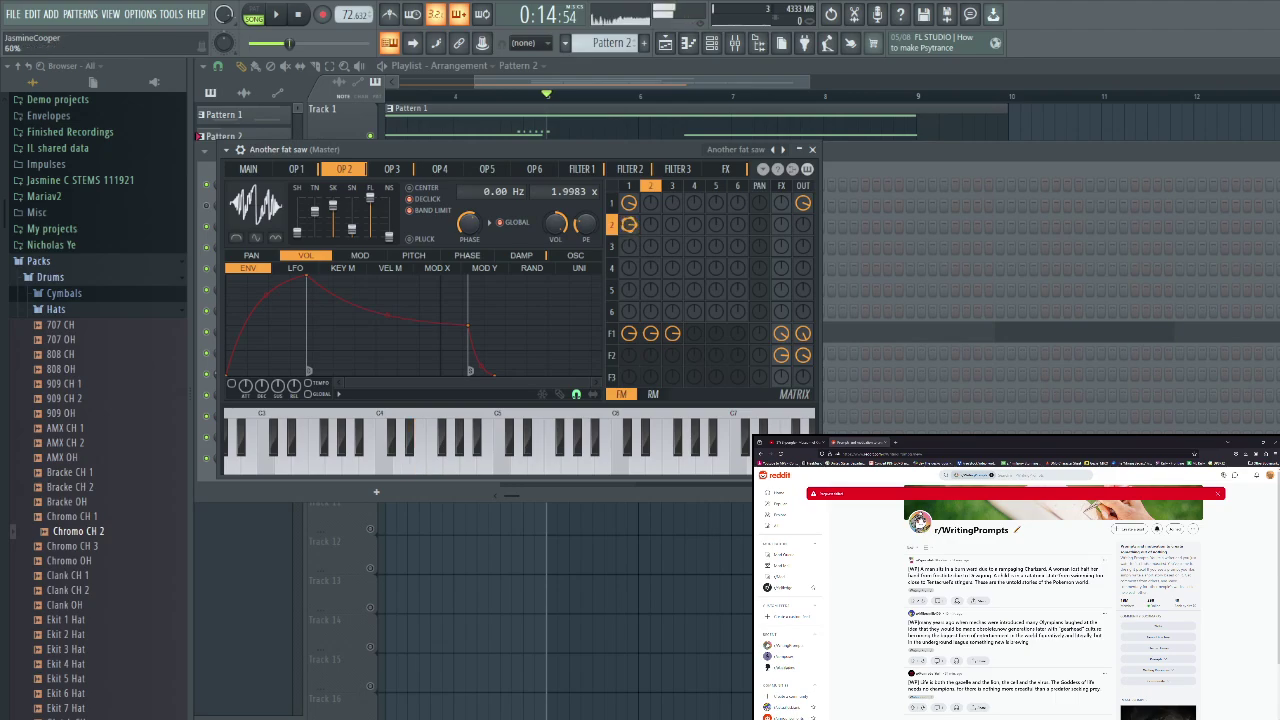
left_click(803, 224)
left_click_drag(803, 224, 803, 232)
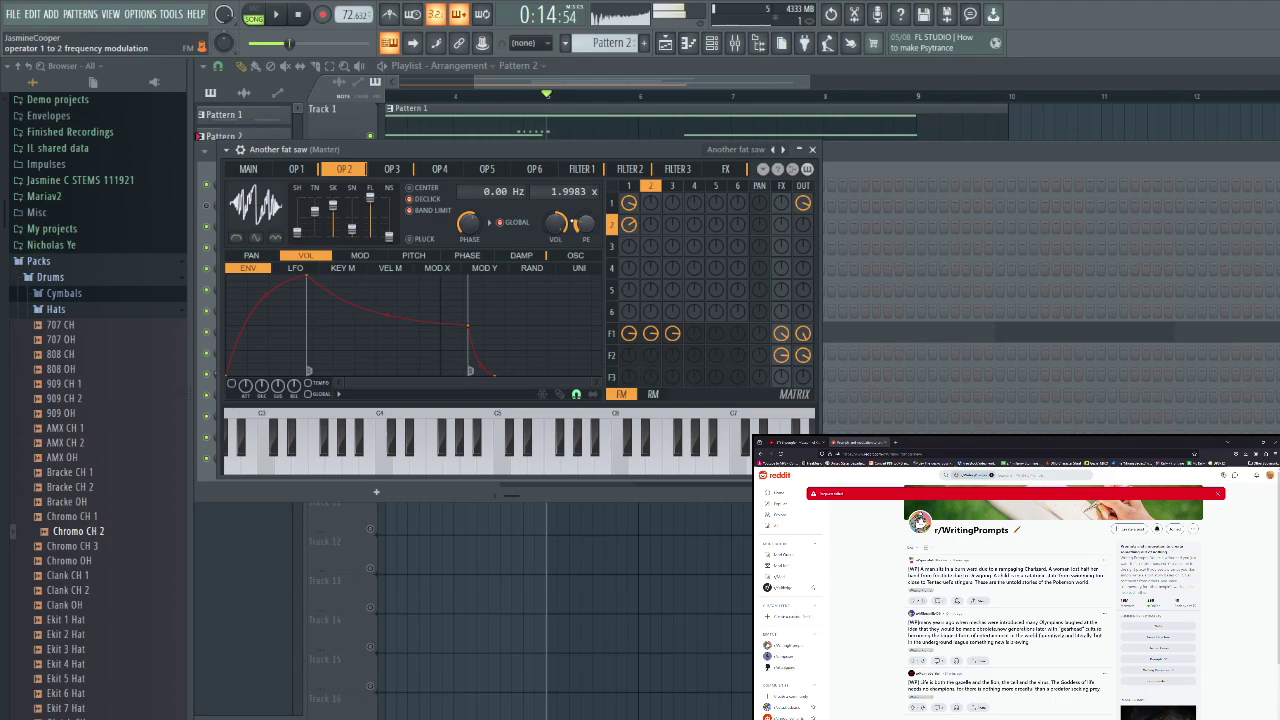
left_click(392, 170)
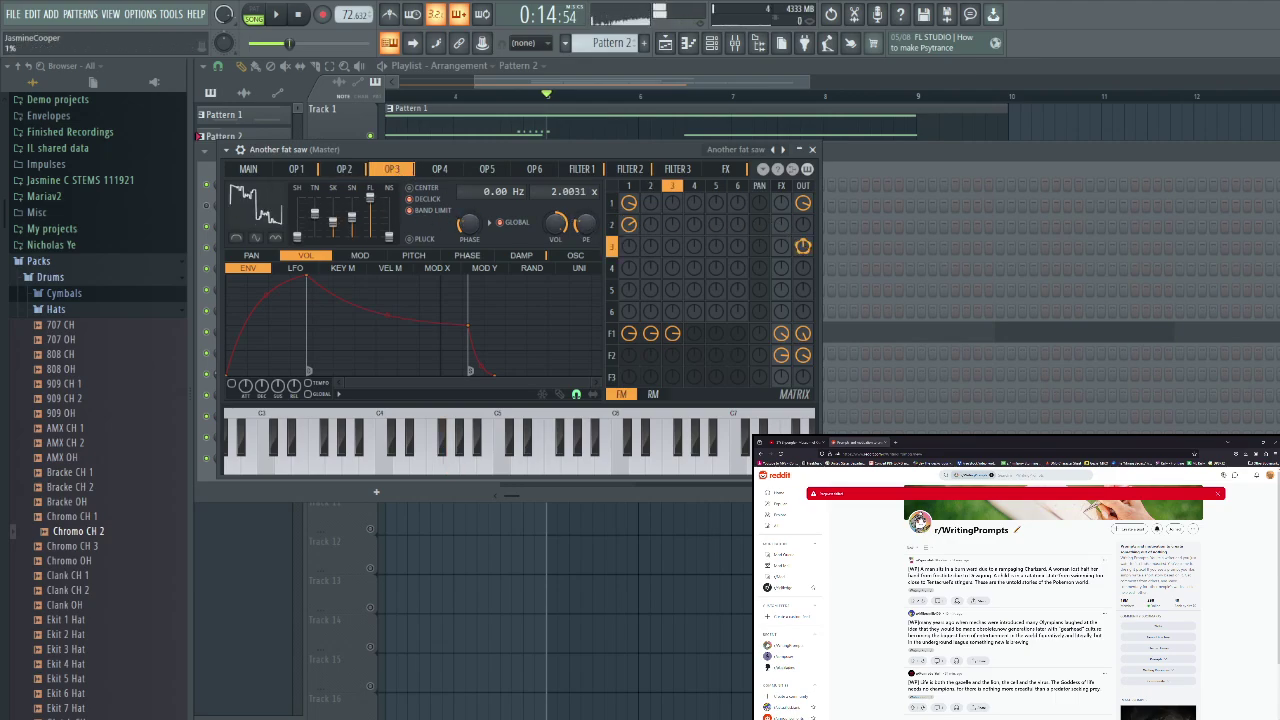
Try modulating operator 3 with operators 1 and 2 in the matrix, and reset those modulation amounts
left_click(629, 247)
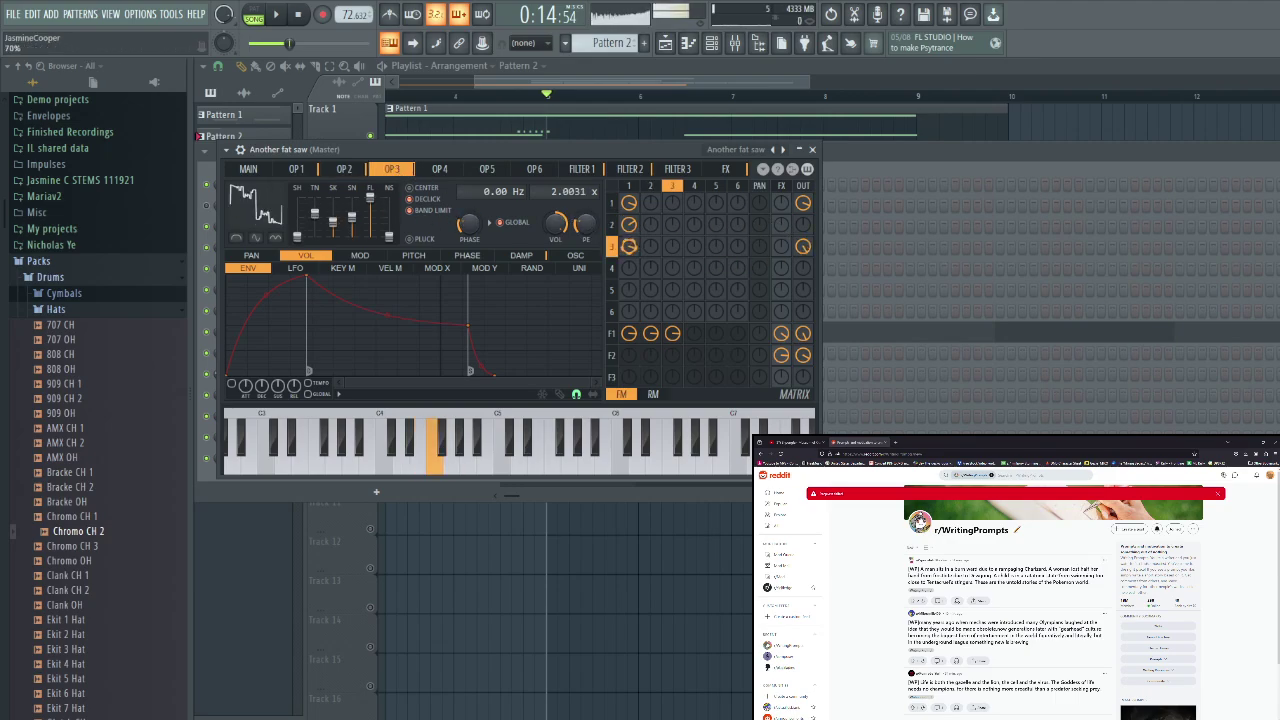
left_click(651, 247)
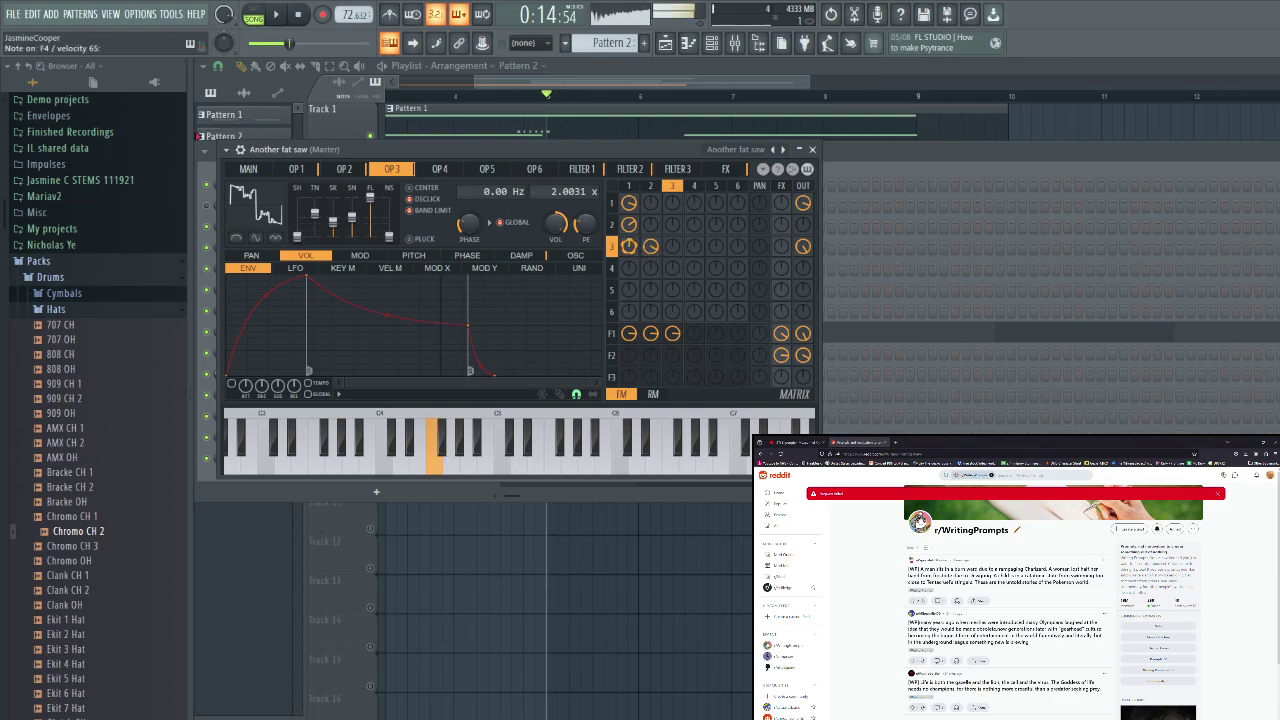
left_click_drag(629, 247, 672, 214)
right_click(672, 246)
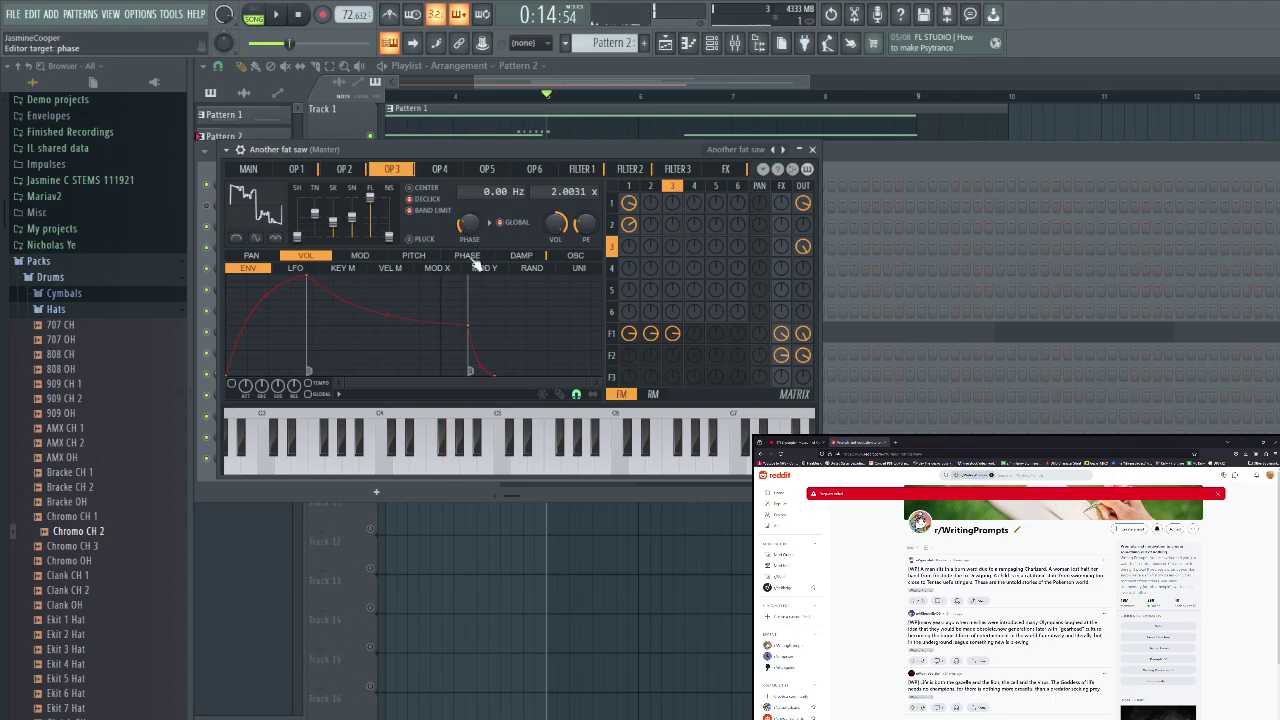
Set the main volume attack to 115%, and the frequency ratios of operators 2 and 3 to 2.9983x and 3.0031x
left_click(263, 171)
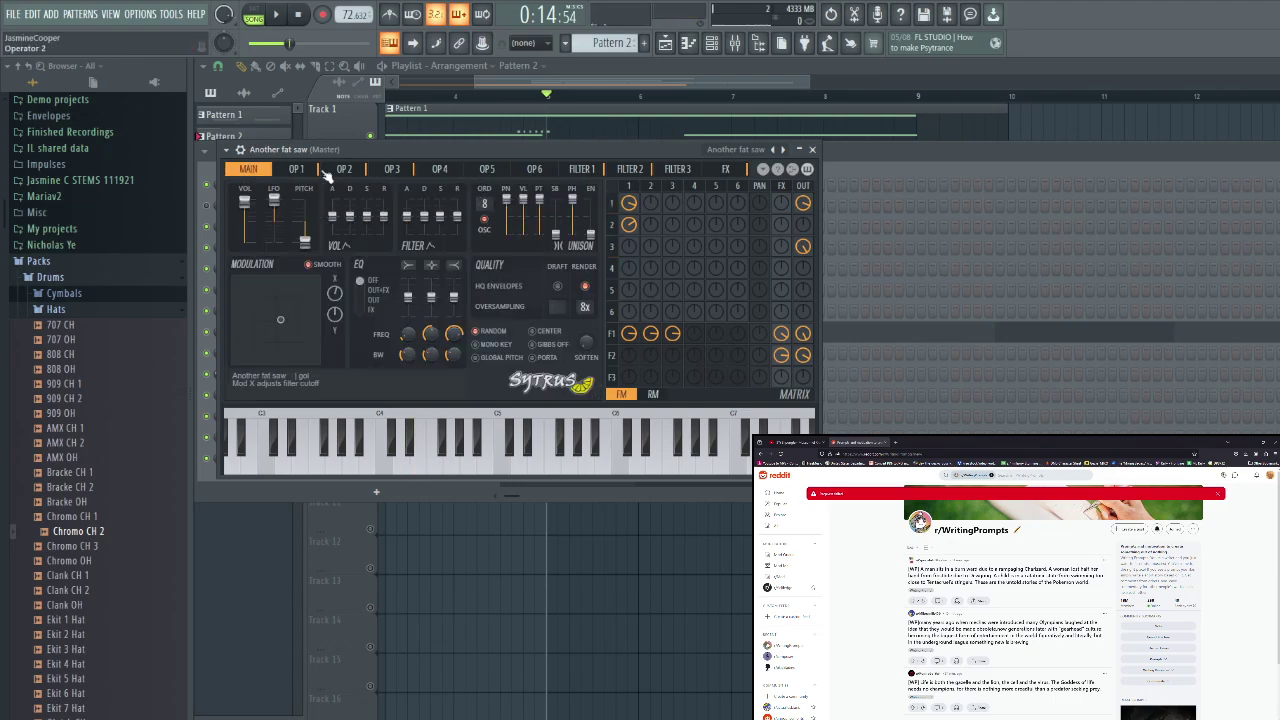
left_click_drag(338, 228, 338, 221)
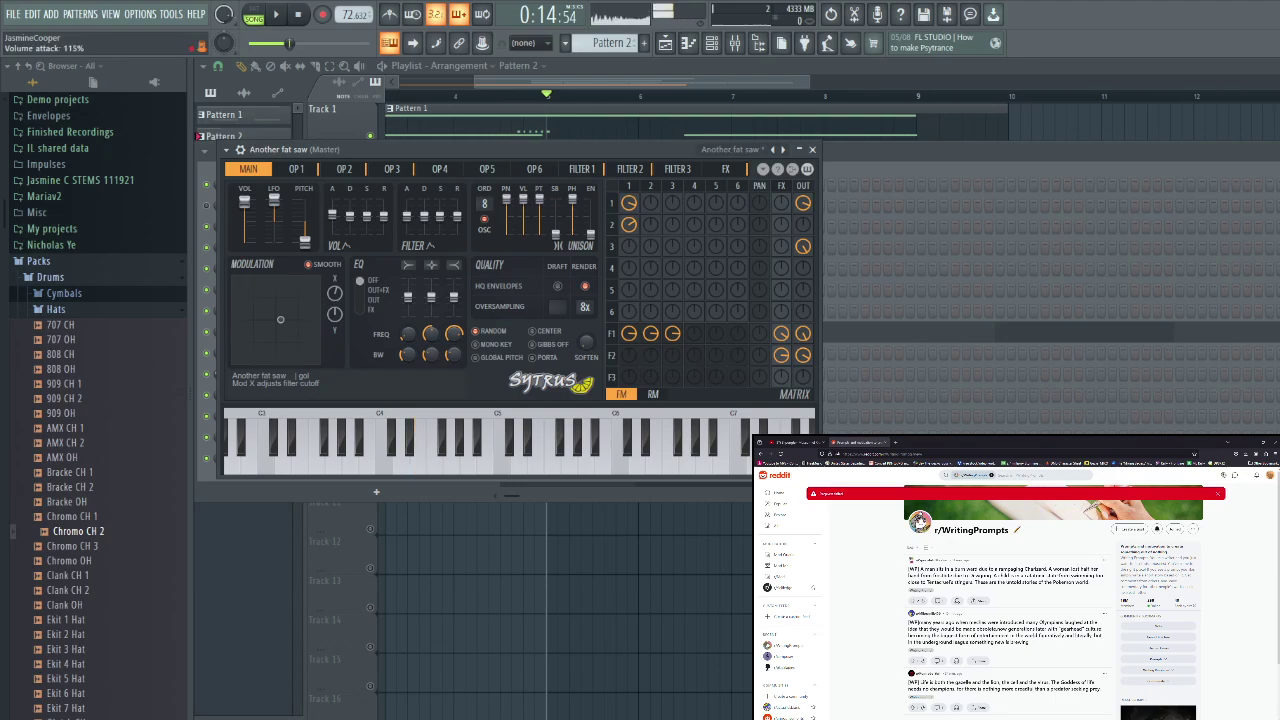
left_click(345, 170)
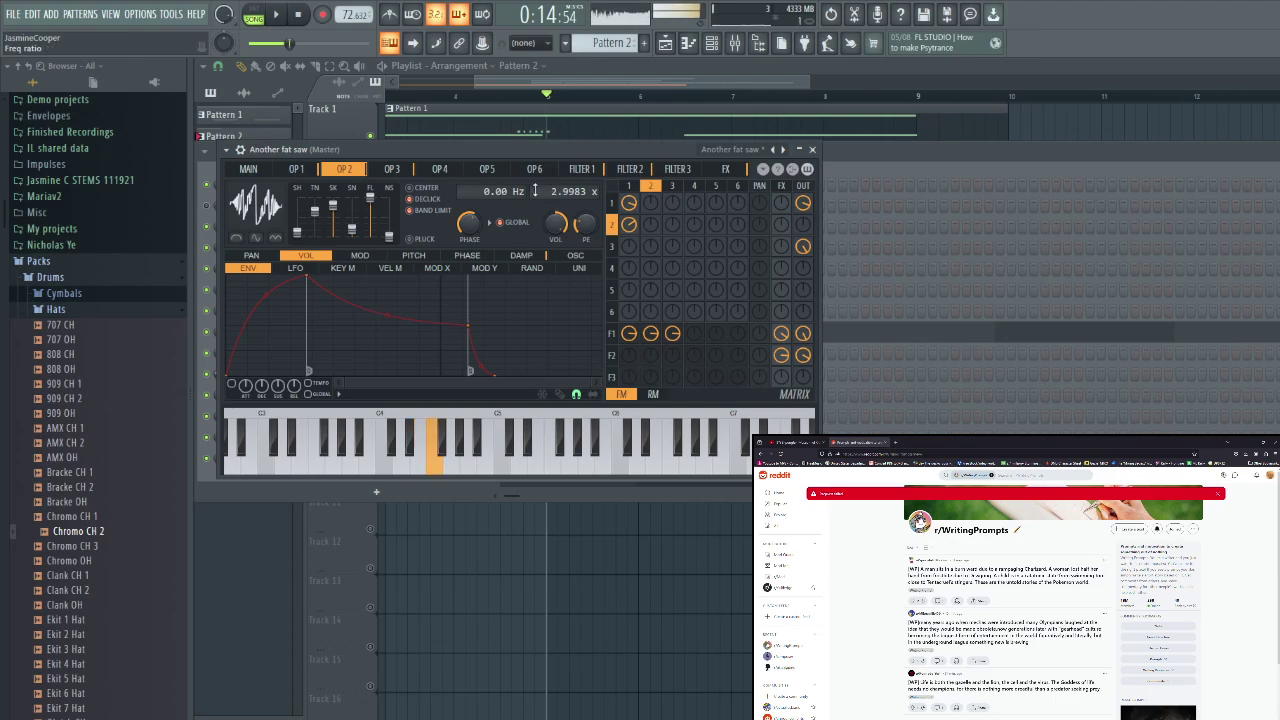
left_click(392, 171)
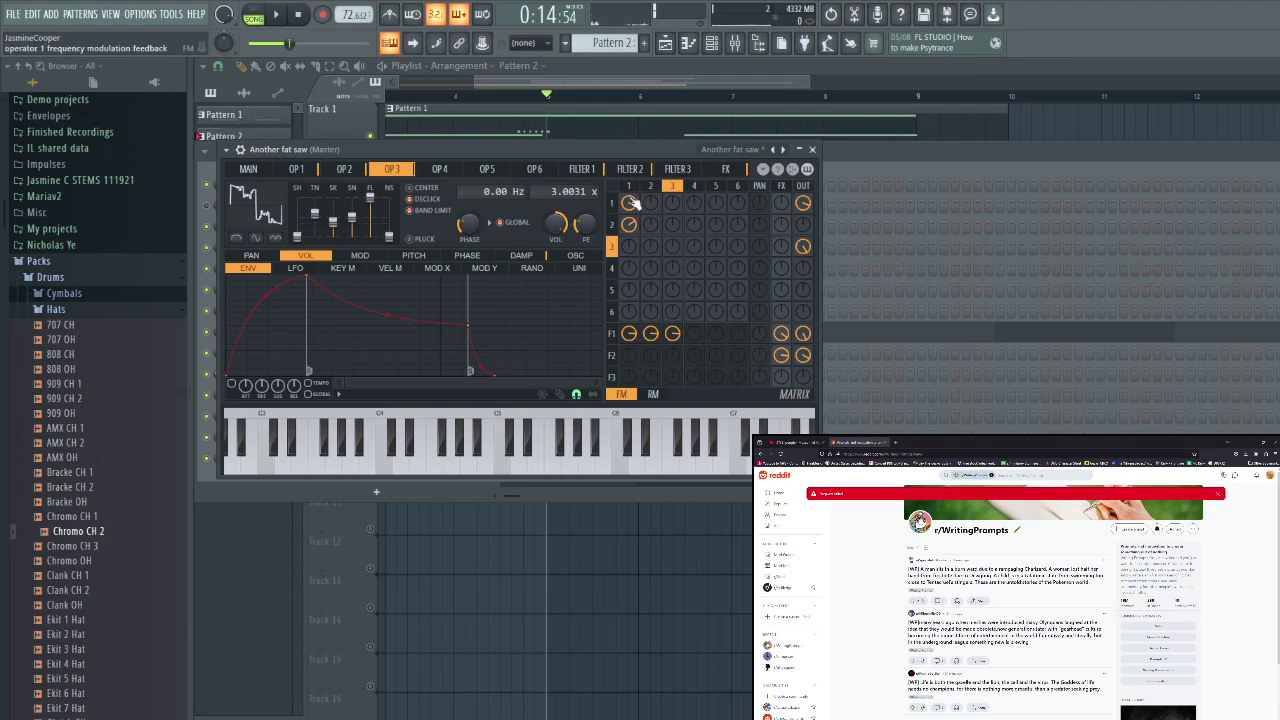
left_click(582, 170)
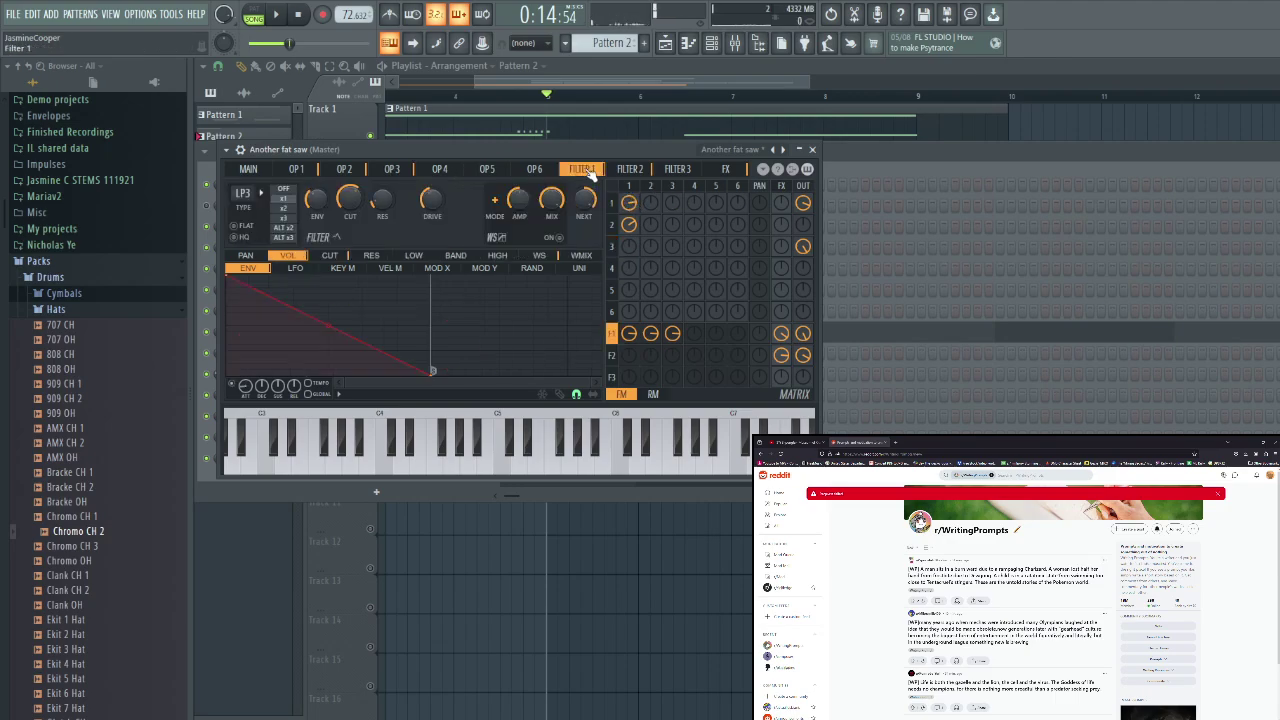
left_click(629, 169)
left_click(676, 170)
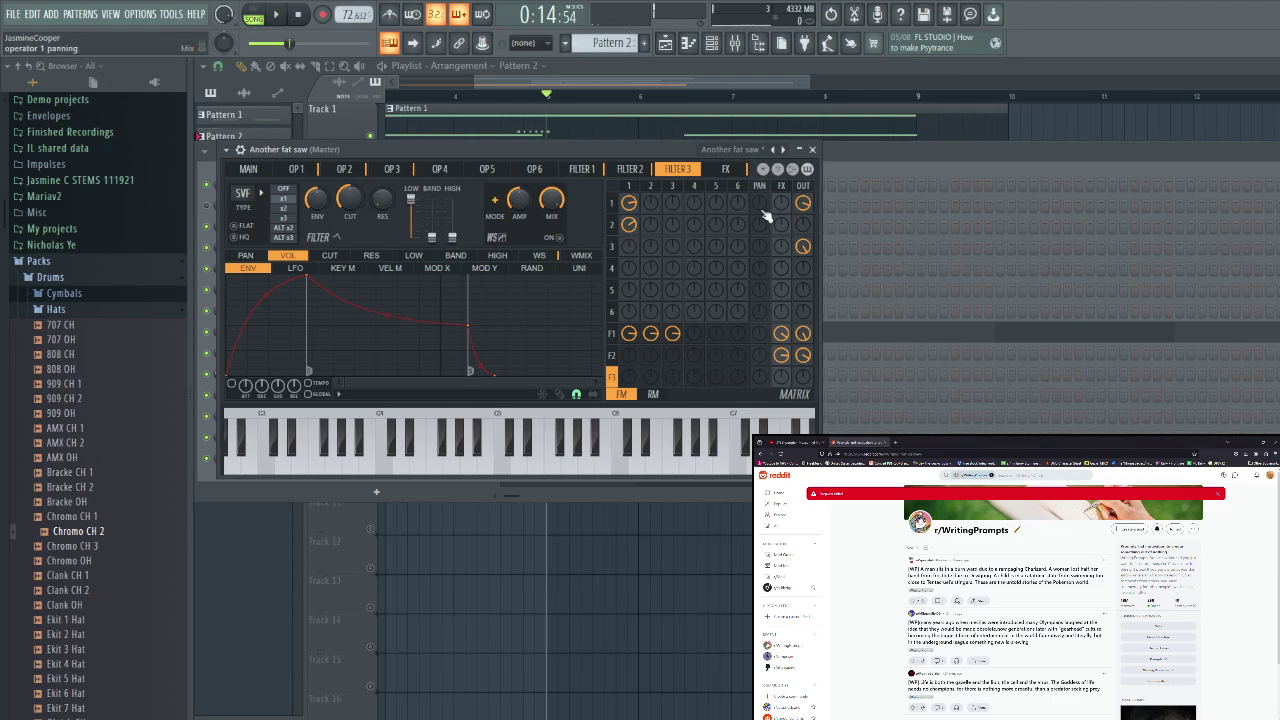
Route the Another fat saw Sytrus channel to mixer track 8 in its detailed settings
left_click(812, 149)
left_click(735, 43)
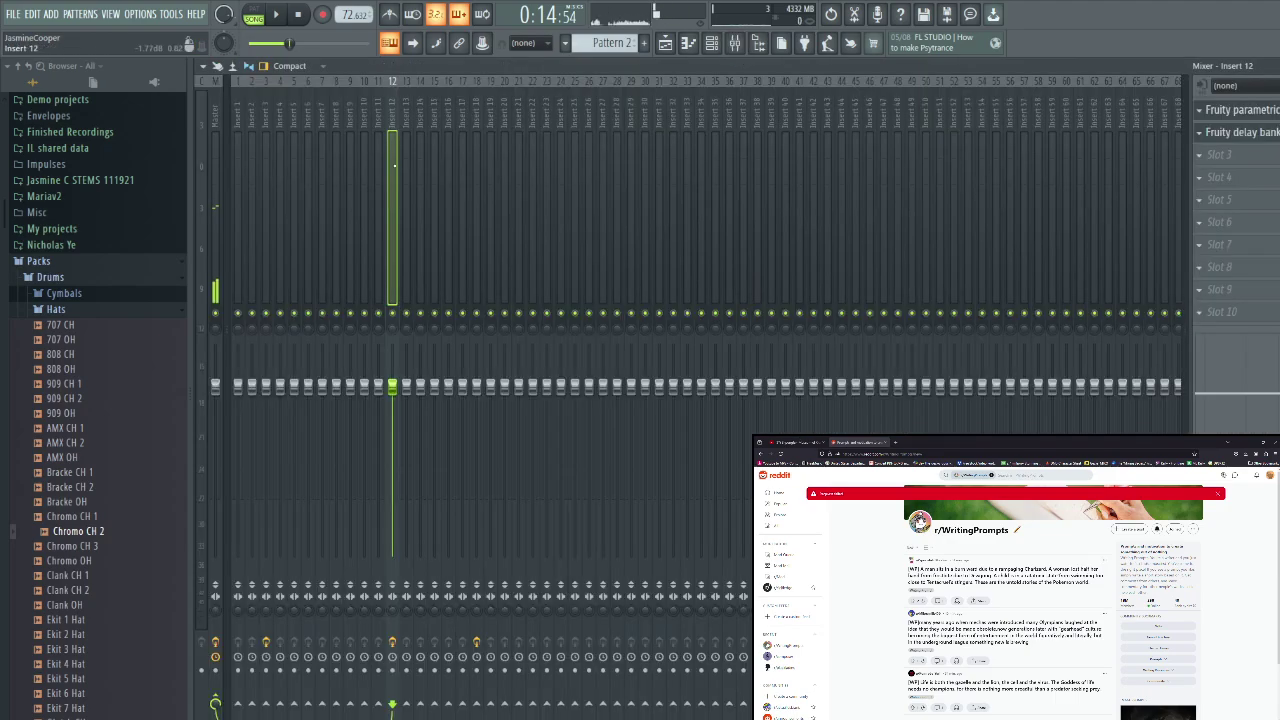
left_click(711, 43)
left_click(430, 460)
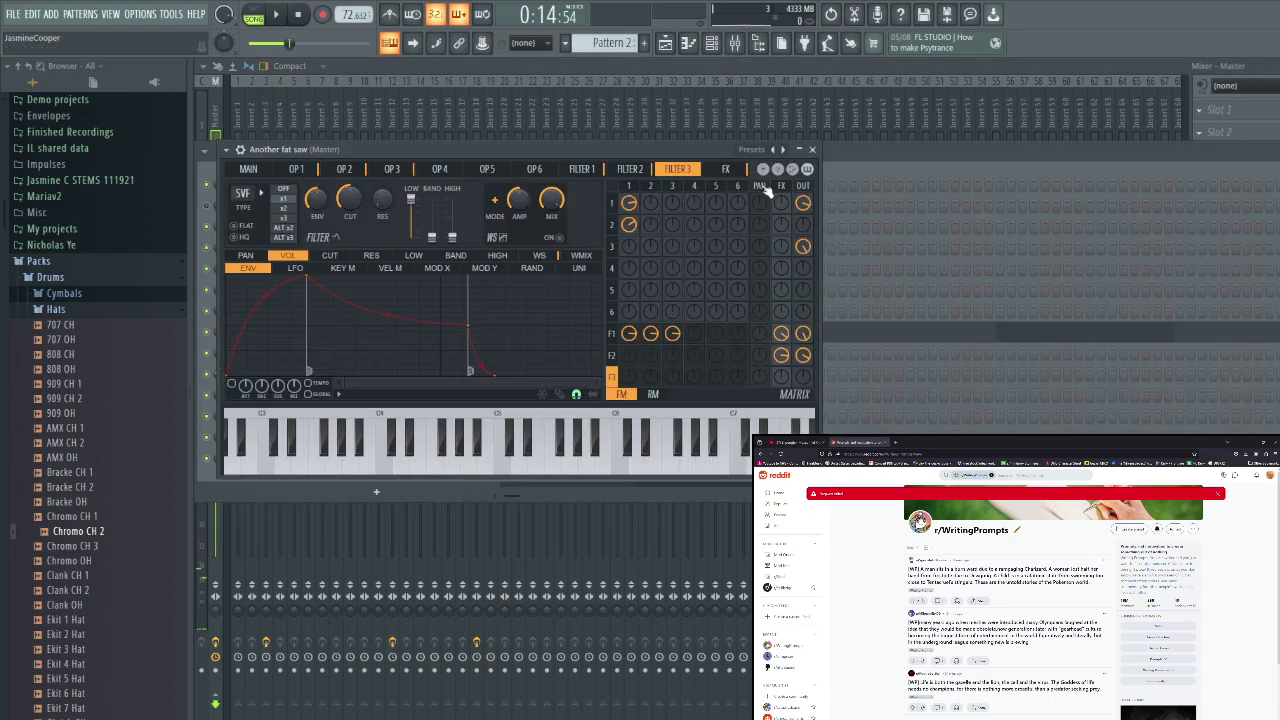
left_click(242, 151)
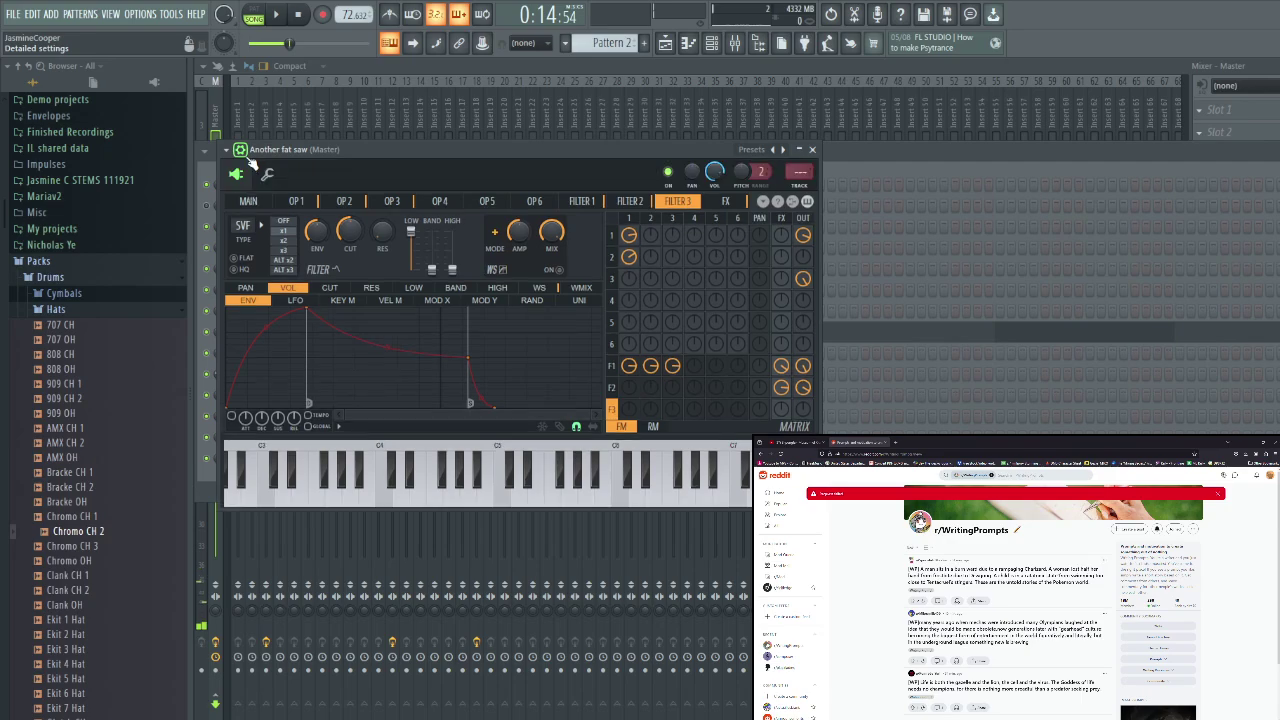
left_click_drag(805, 173, 805, 141)
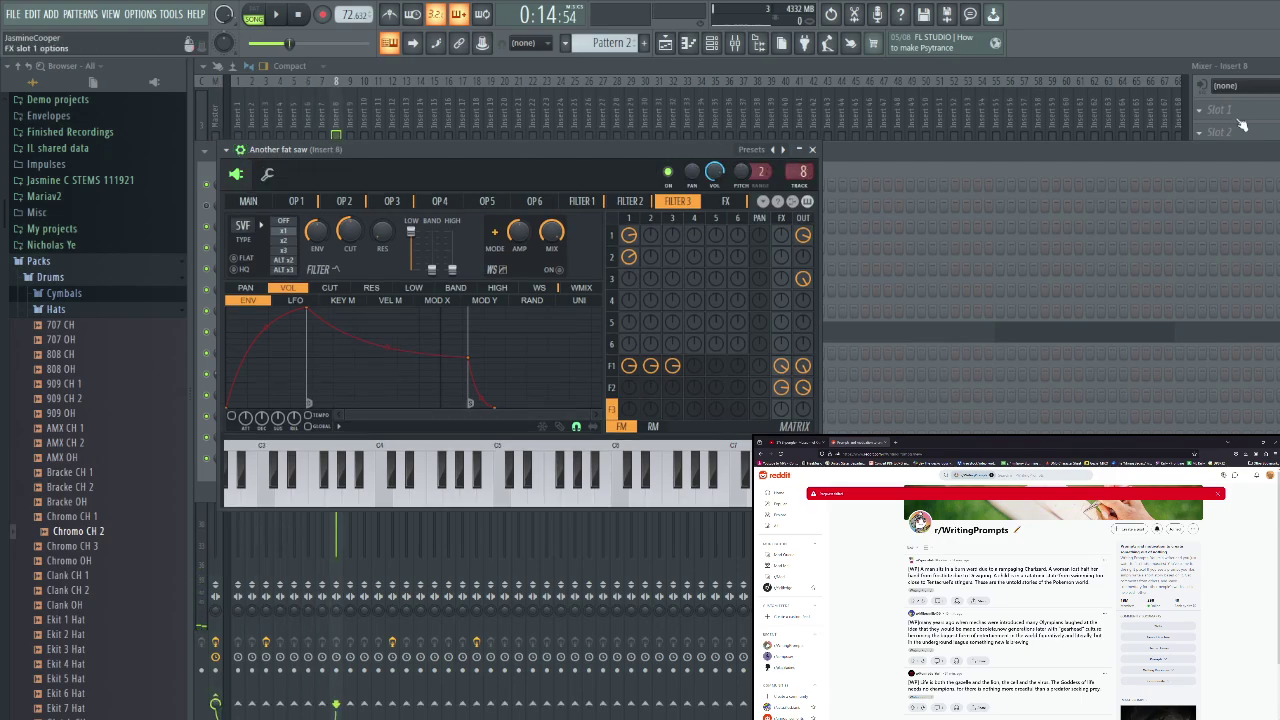
Add Fruity Convolver to the first effect slot of mixer insert 8 and lower its wet level
left_click(1199, 113)
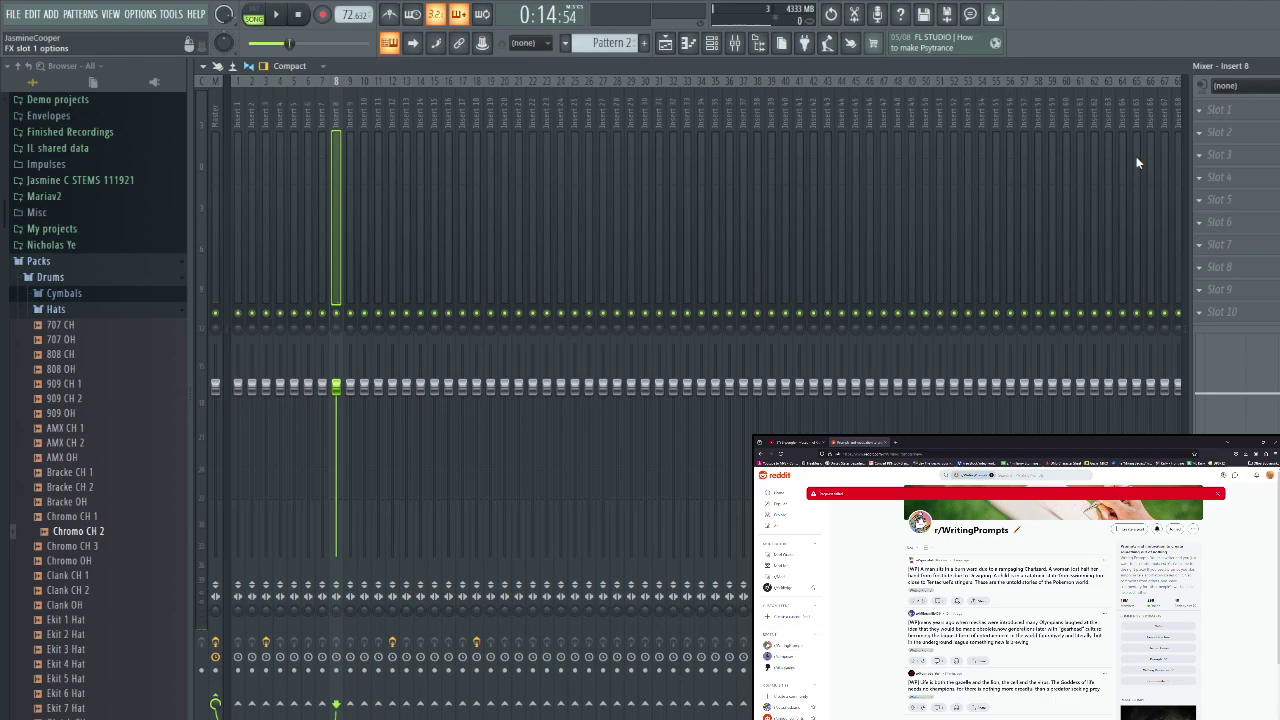
left_click(1052, 162)
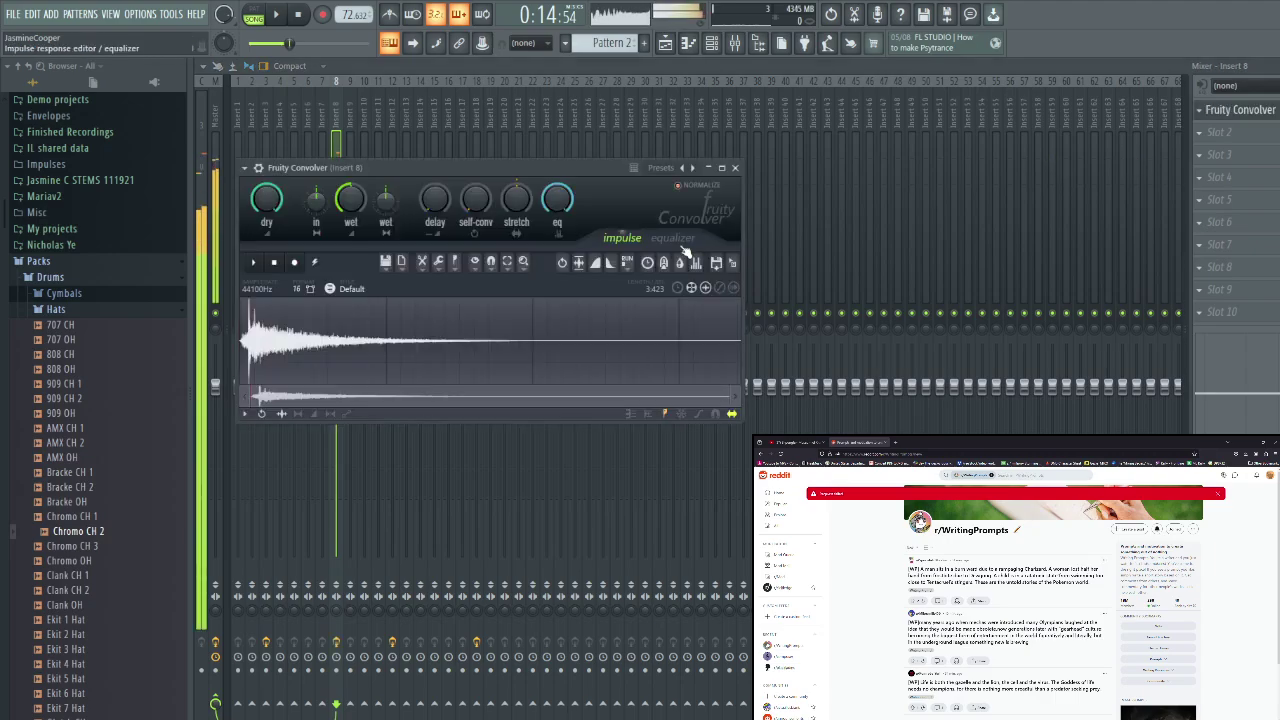
left_click_drag(350, 199, 345, 201)
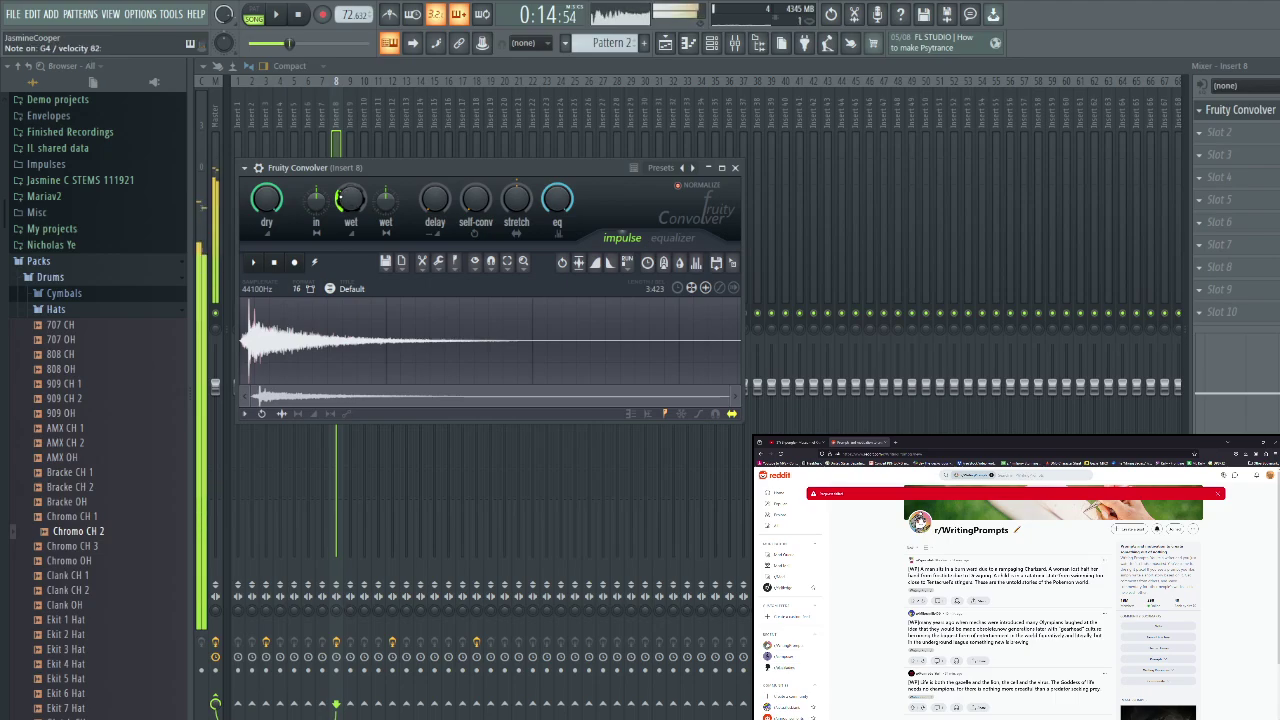
Play the playlist arrangement from bar 5 while auditioning the synth over it, and stop playback
left_click(667, 43)
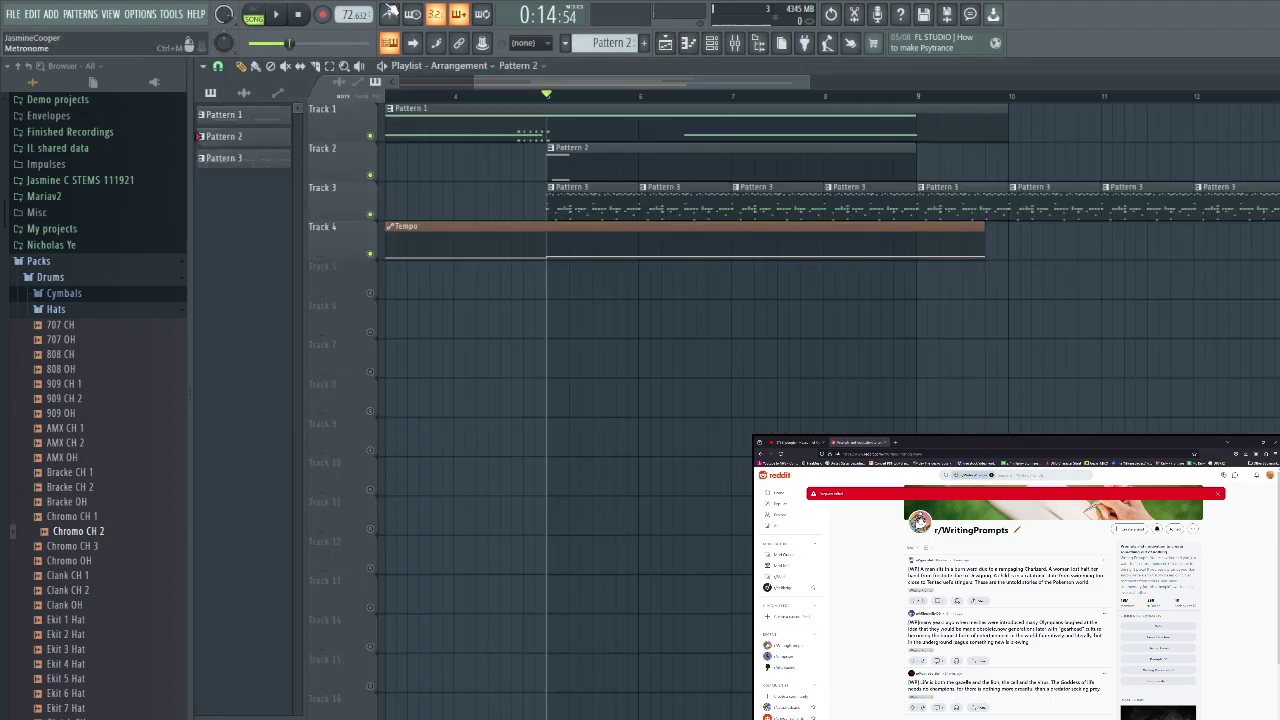
key("space")
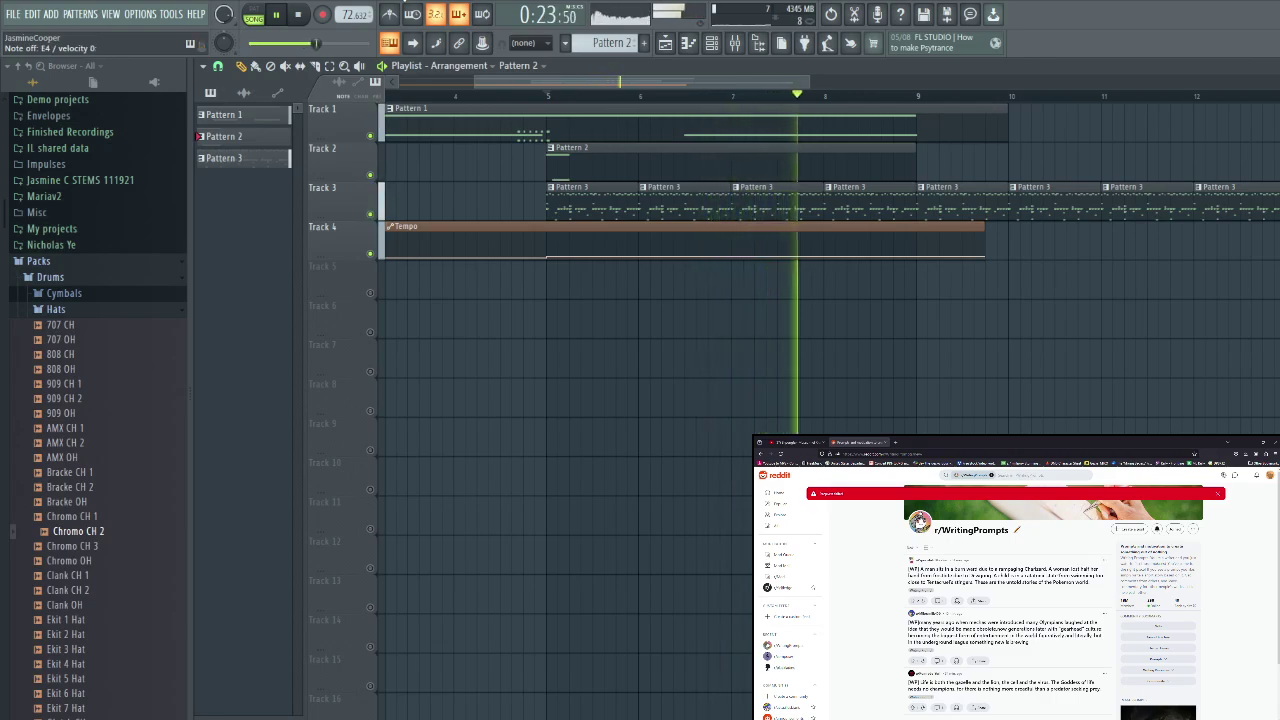
key("space")
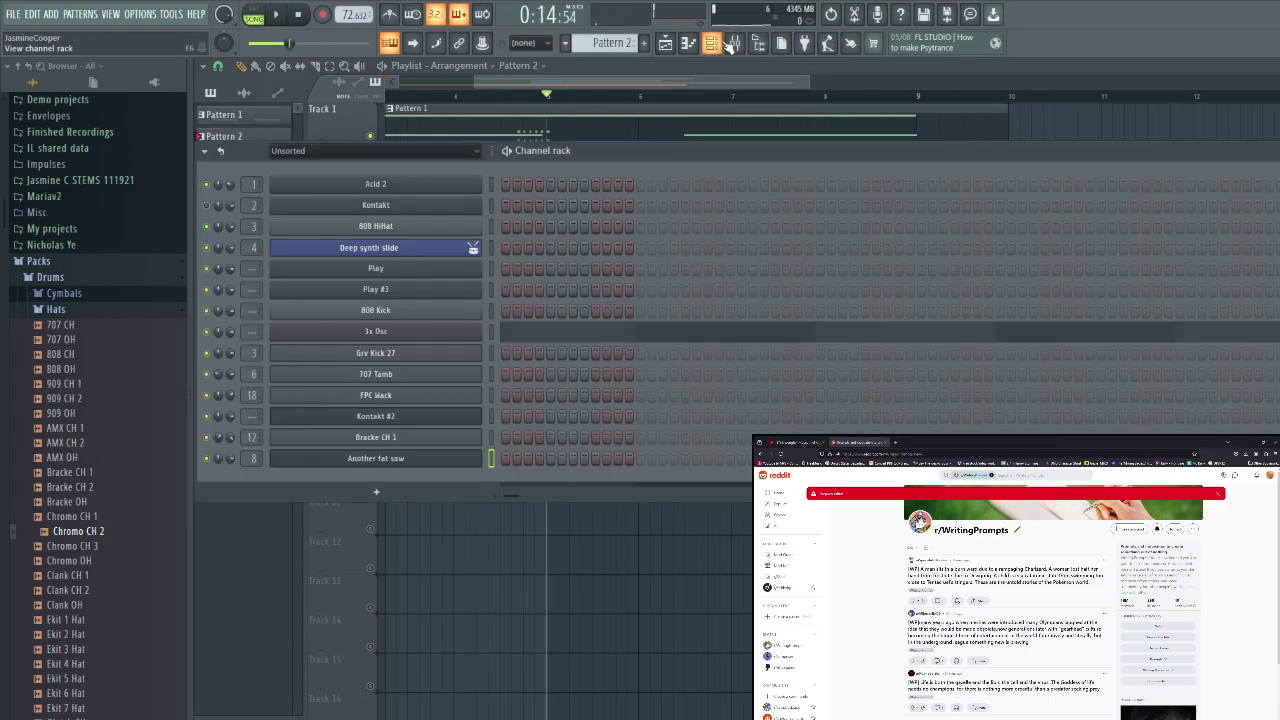
Add a new empty pattern and audition the Another fat saw channel from the channel rack
left_click(711, 42)
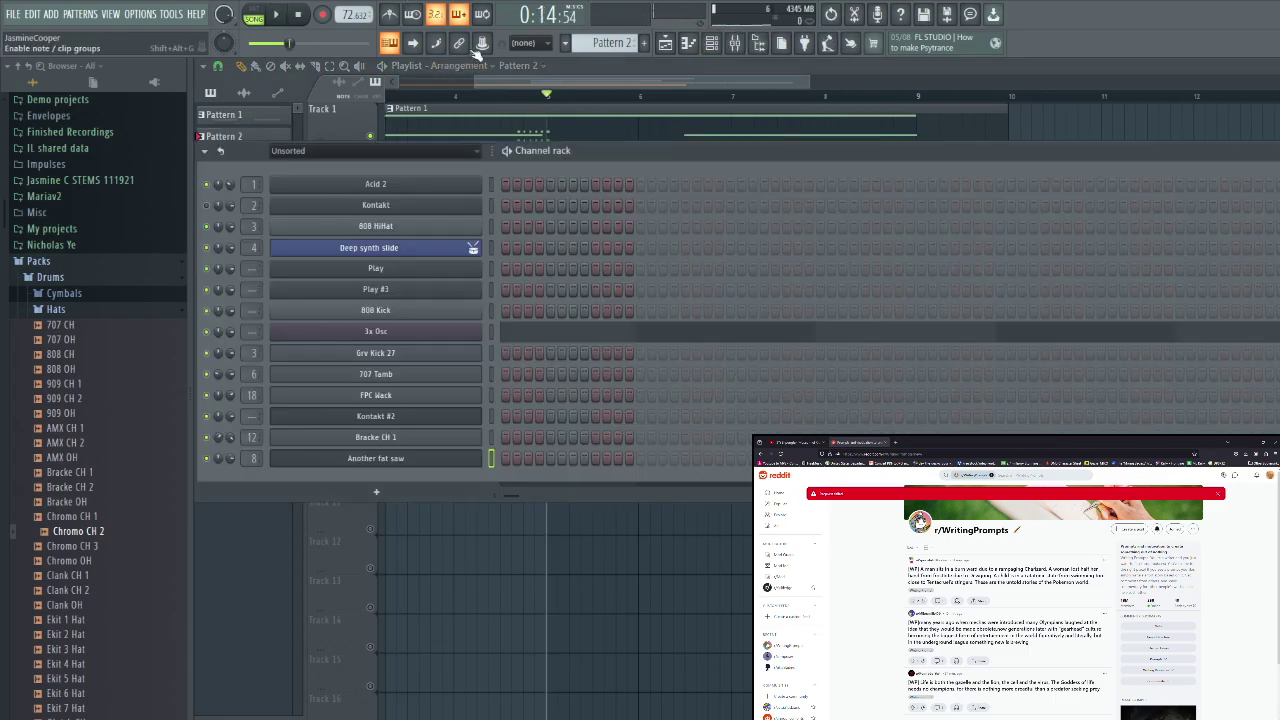
left_click(644, 42)
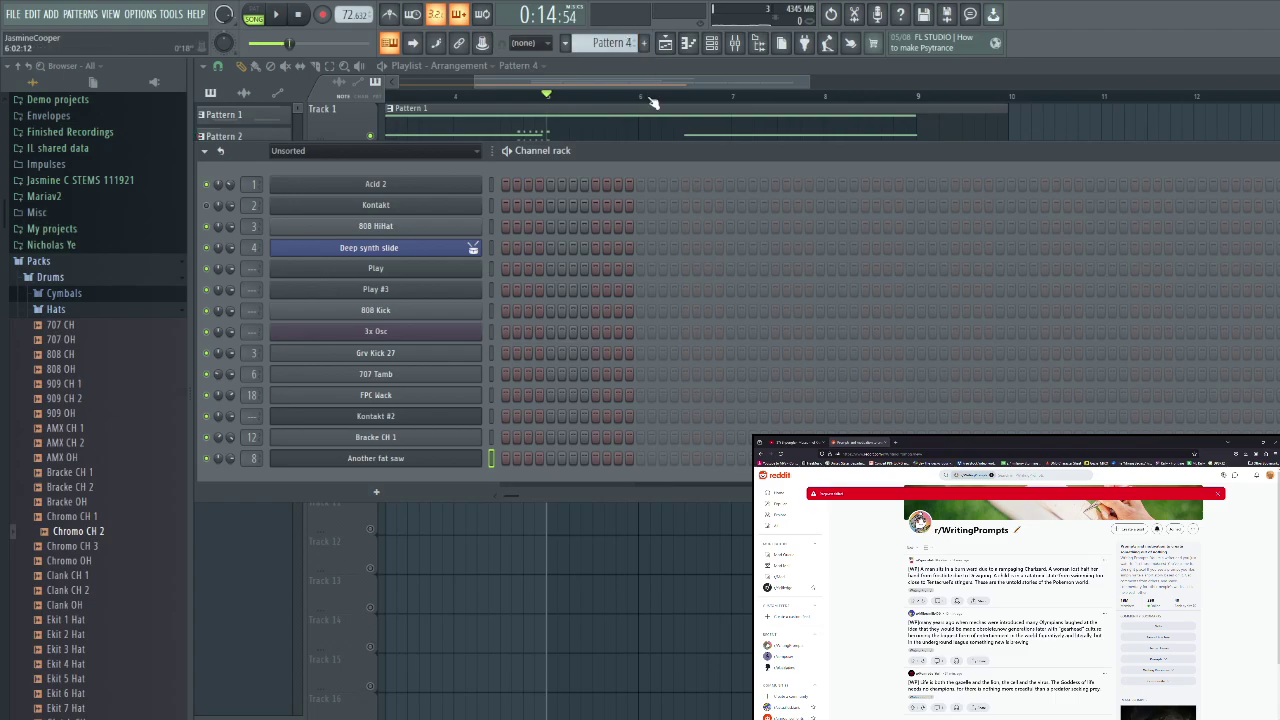
key("m")
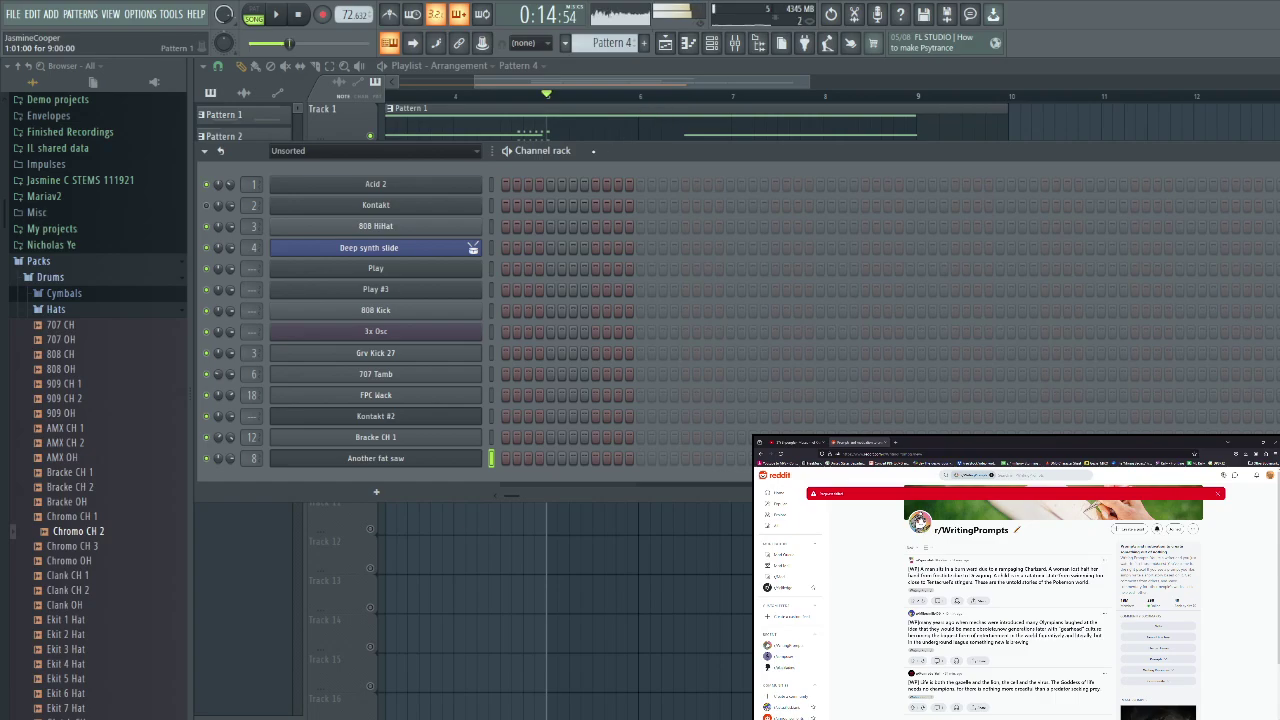
Open the Another fat saw Sytrus and display operator 1's pitch envelope
left_click(434, 458)
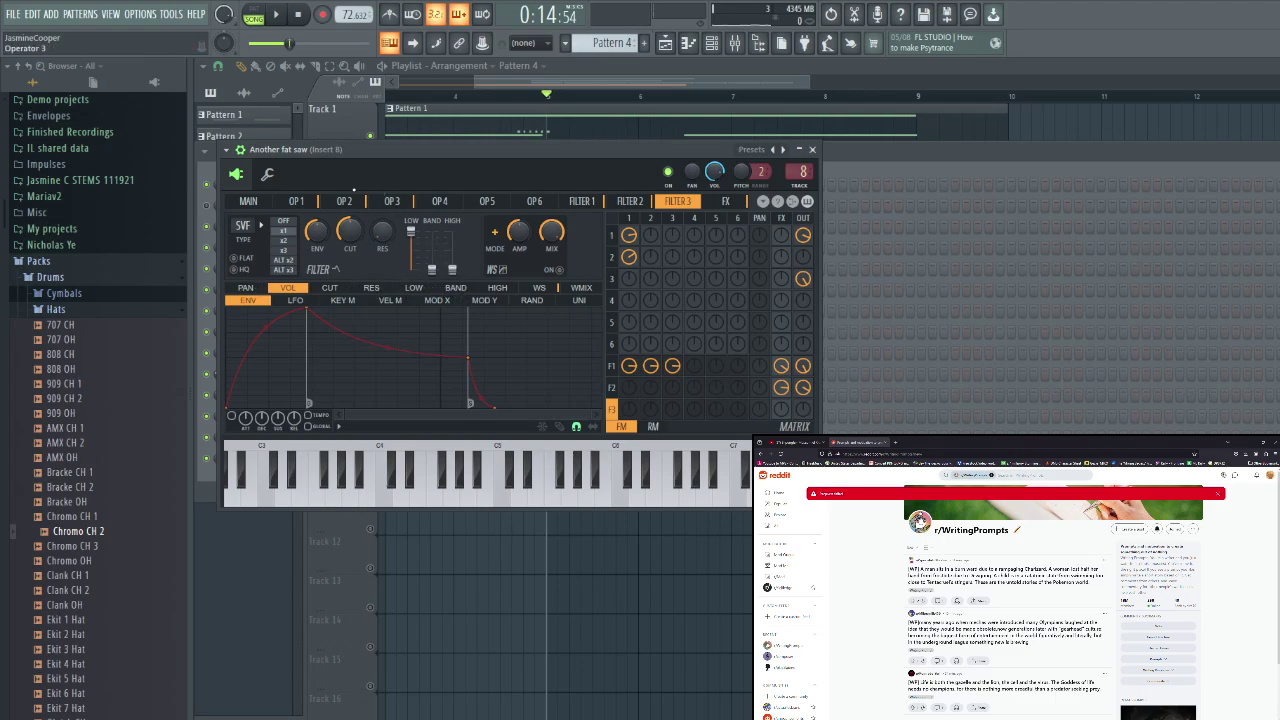
left_click(306, 200)
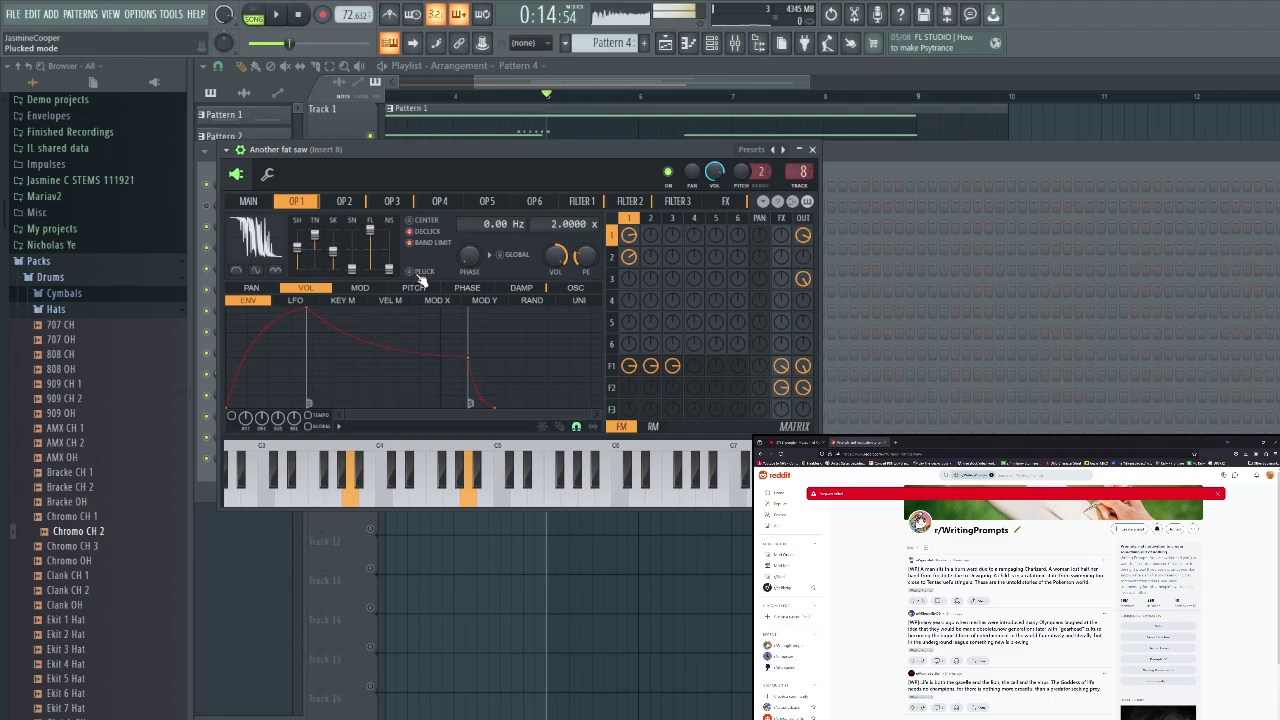
left_click(247, 201)
left_click(296, 201)
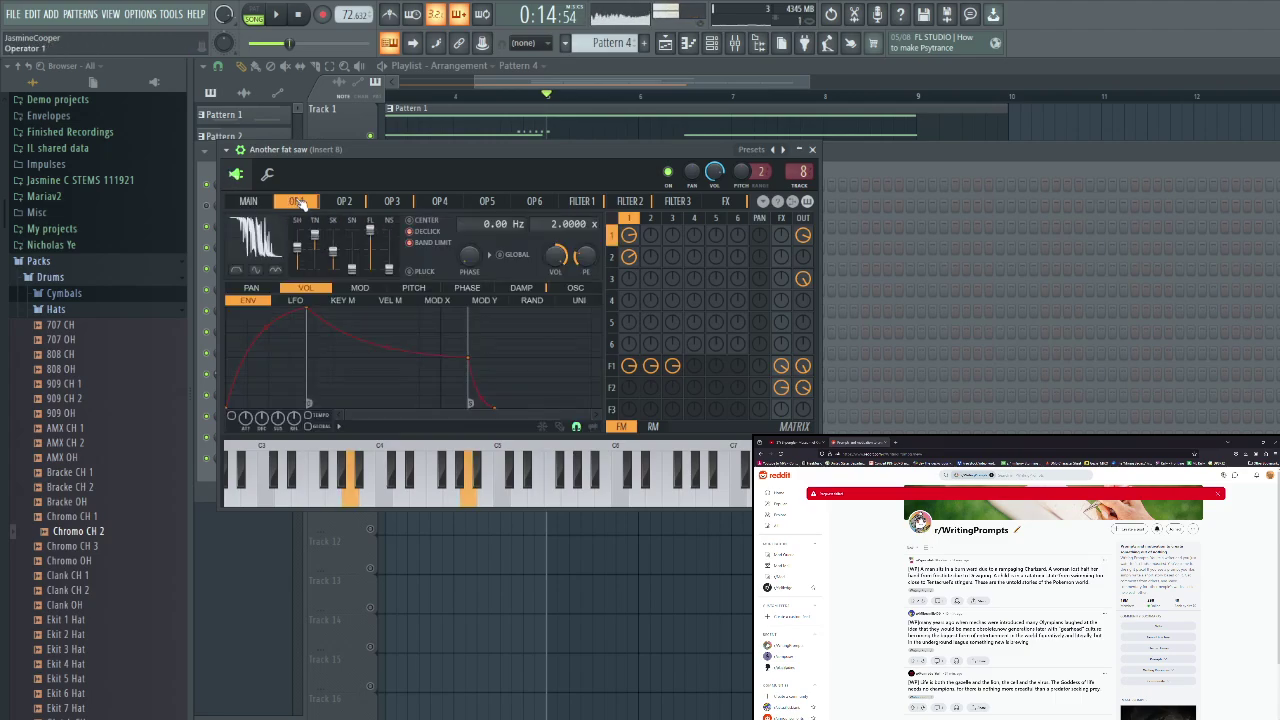
left_click(410, 290)
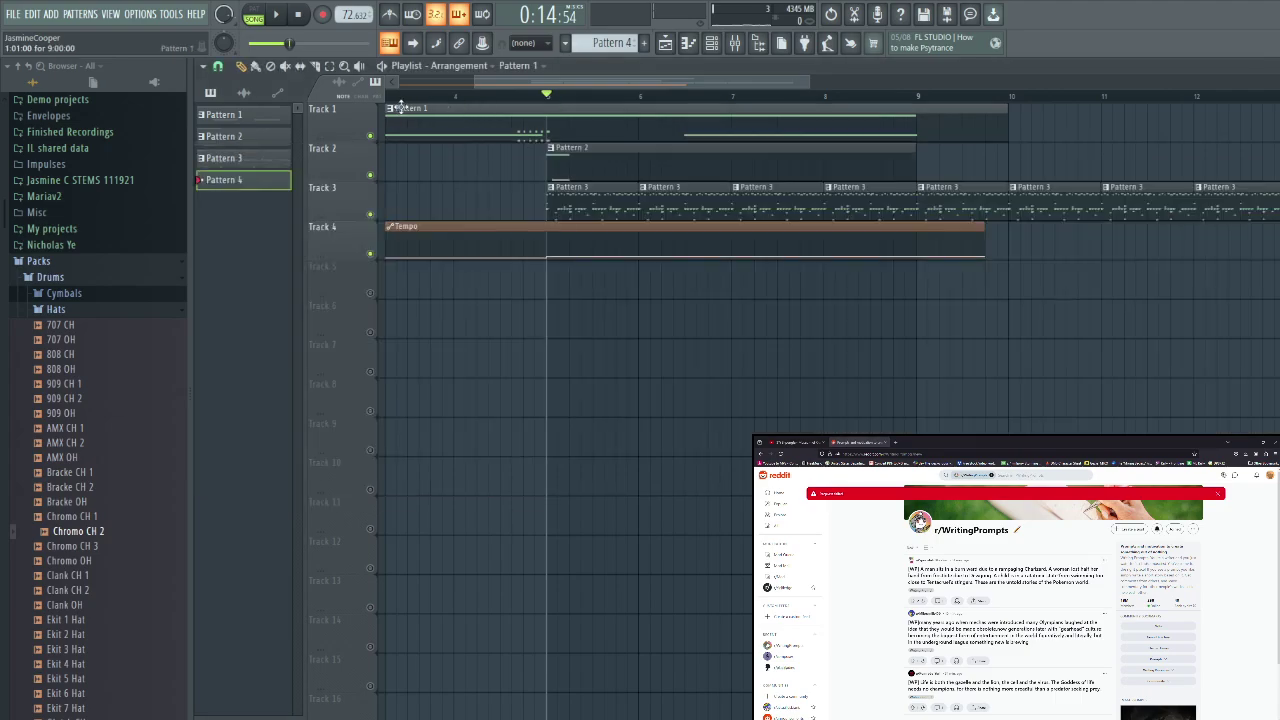
Select Pattern 1, play the arrangement from before bar 5, and return the playback position to bar 5
left_click(507, 108)
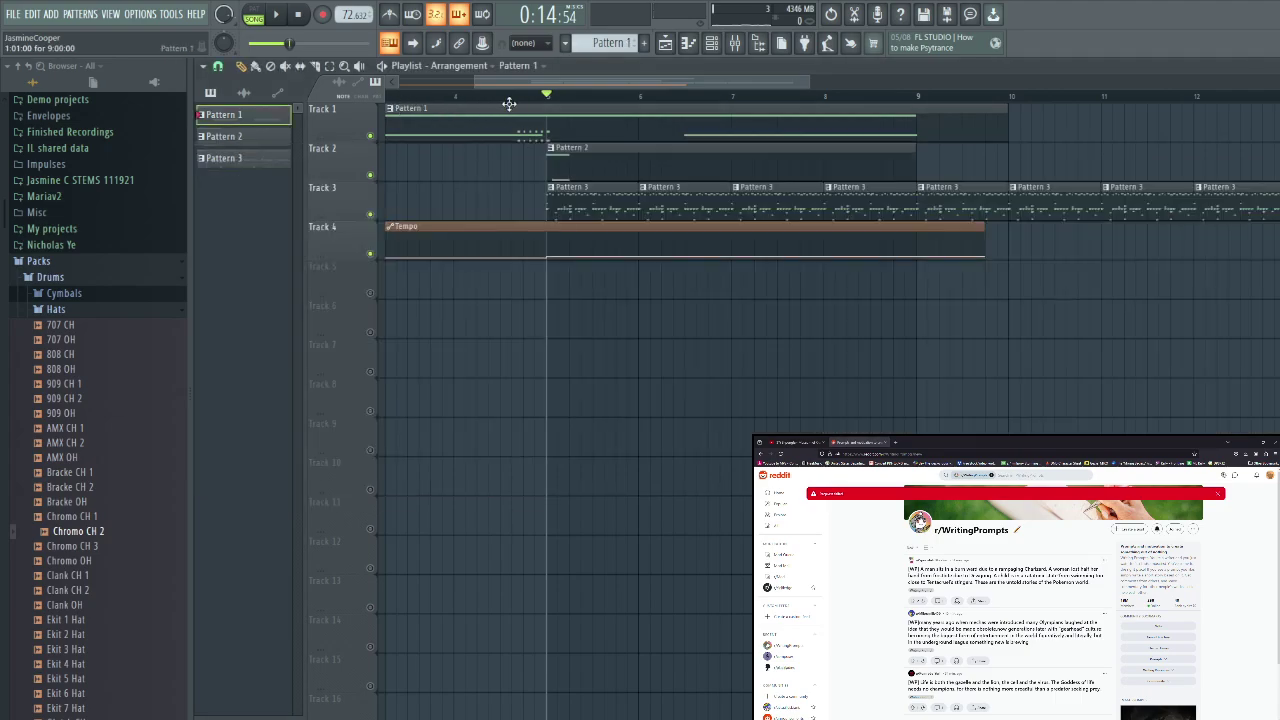
key("space")
key("space")
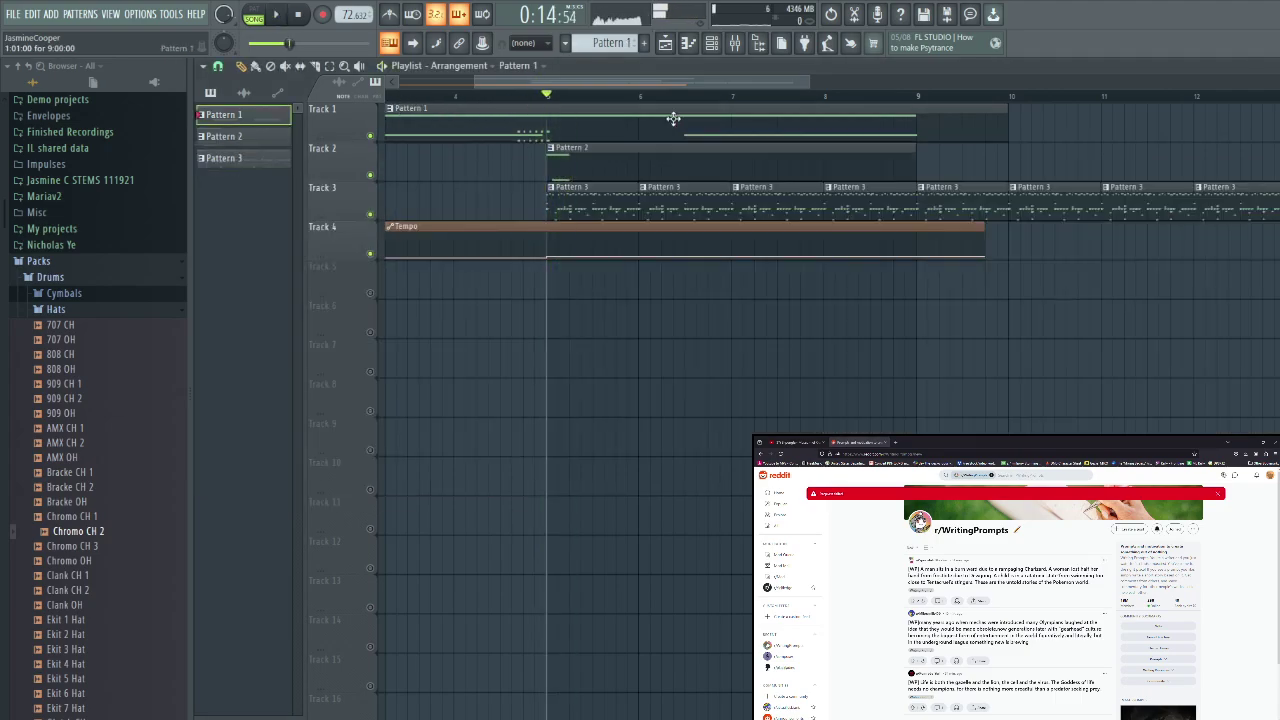
left_click_drag(406, 97, 340, 98)
key("space")
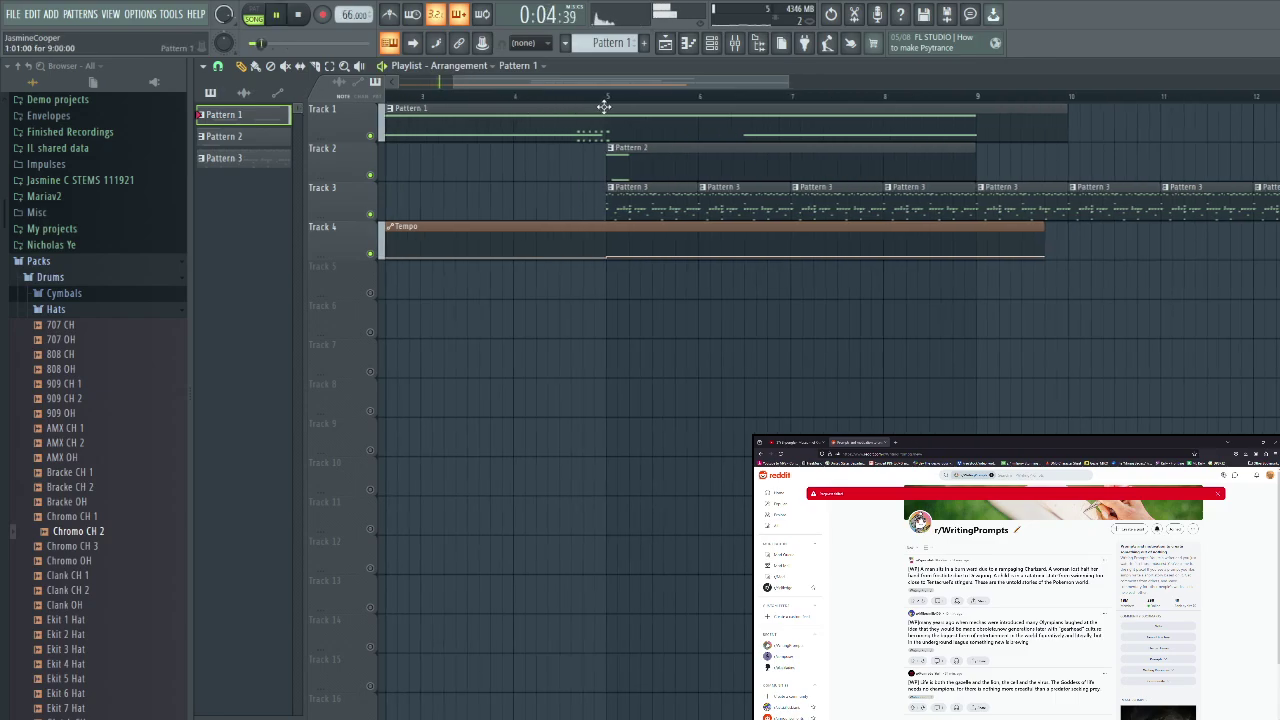
left_click(568, 96)
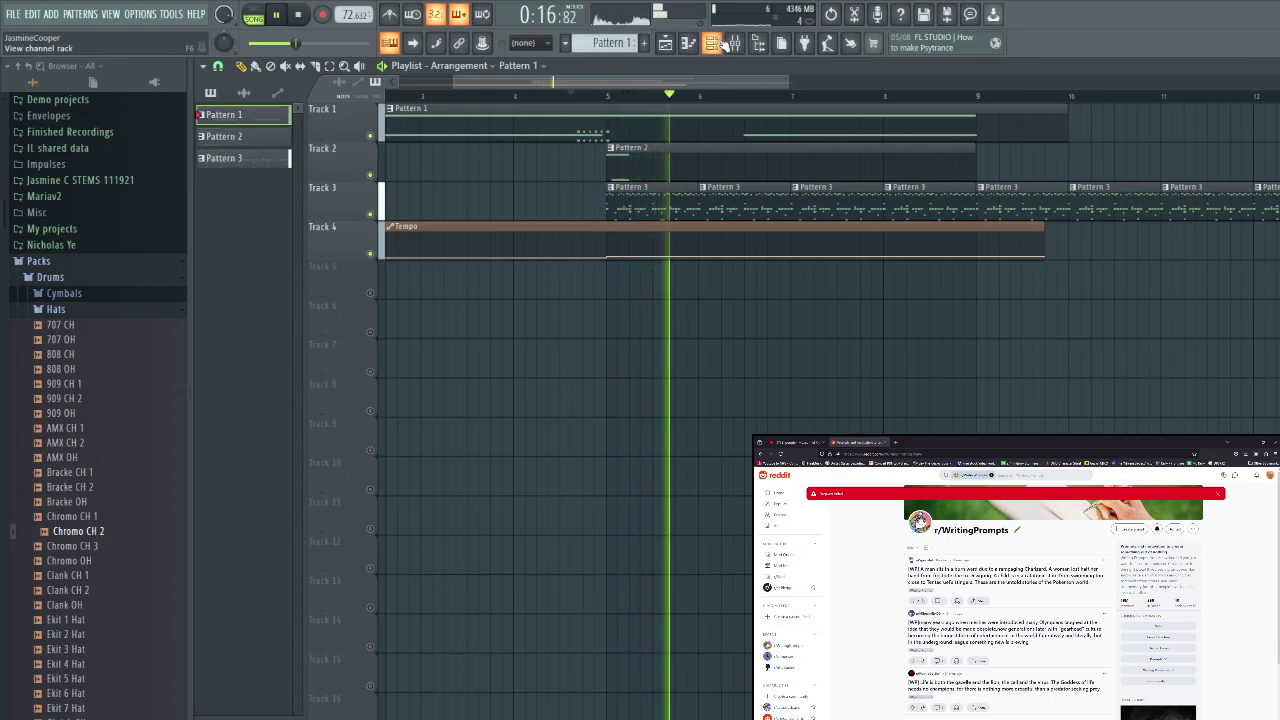
key("space")
left_click(600, 97)
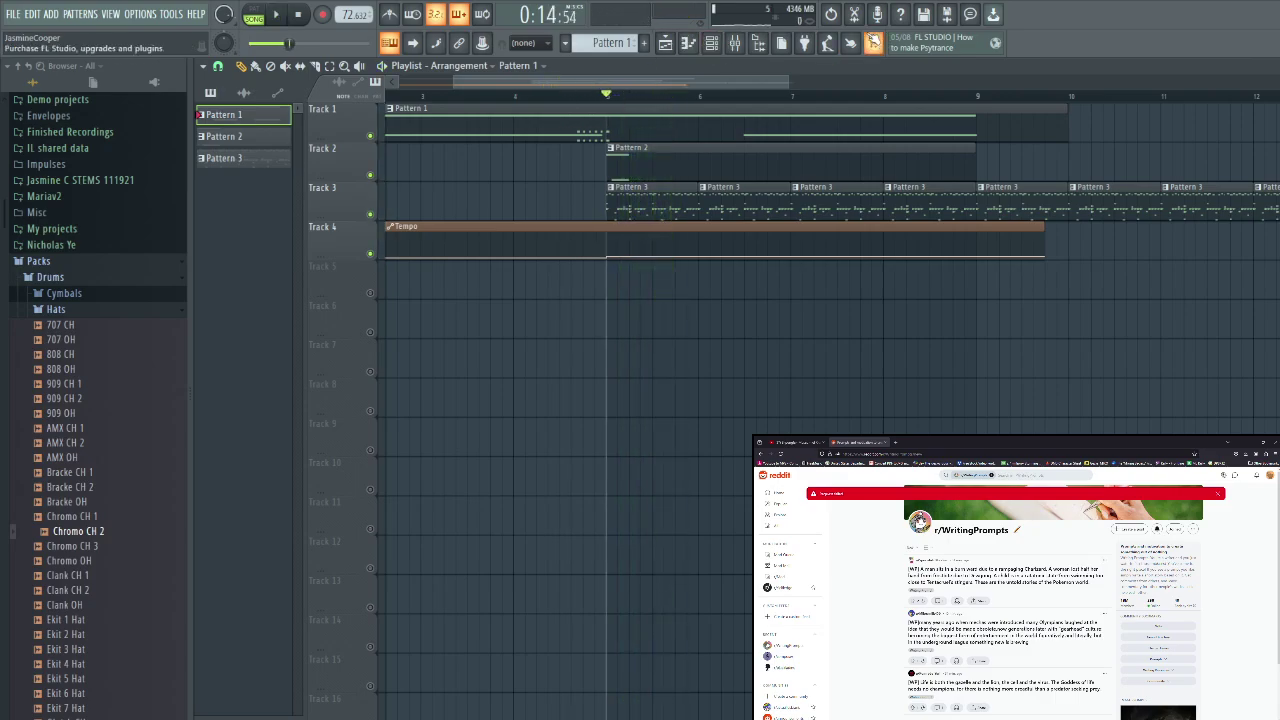
Open the Another fat saw Sytrus from the channel rack and audition its sound
left_click(711, 42)
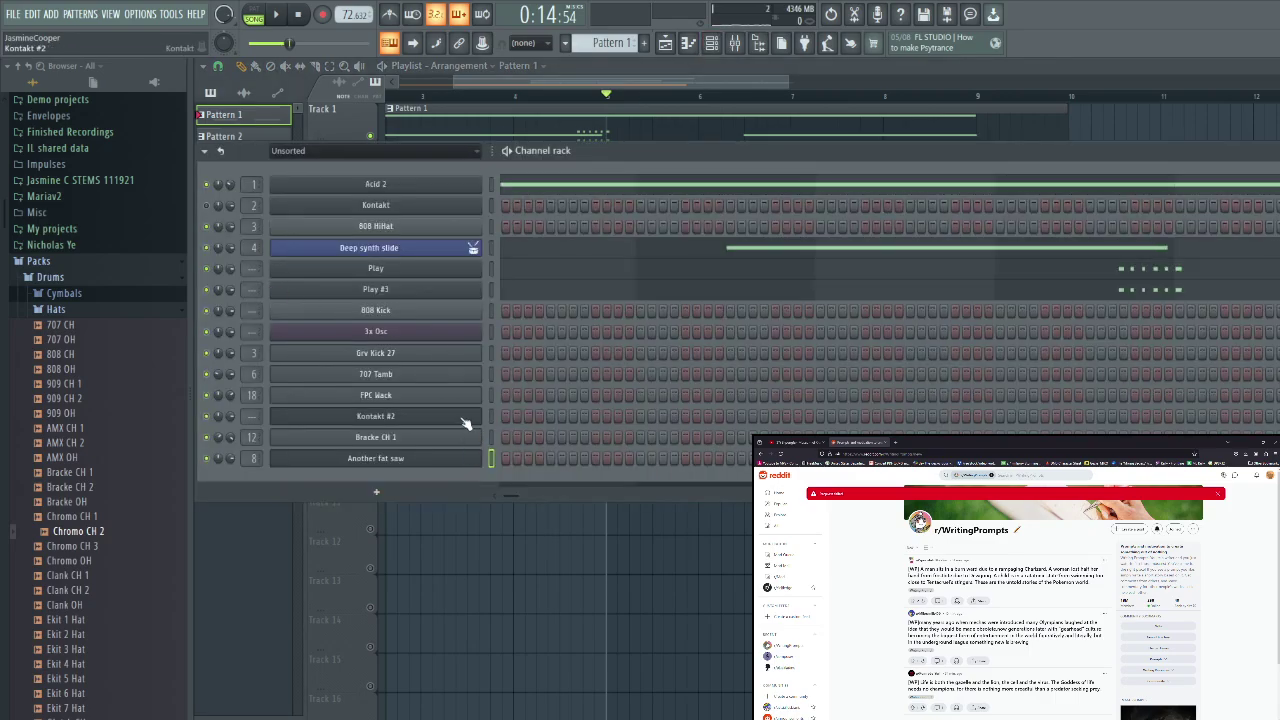
key("v")
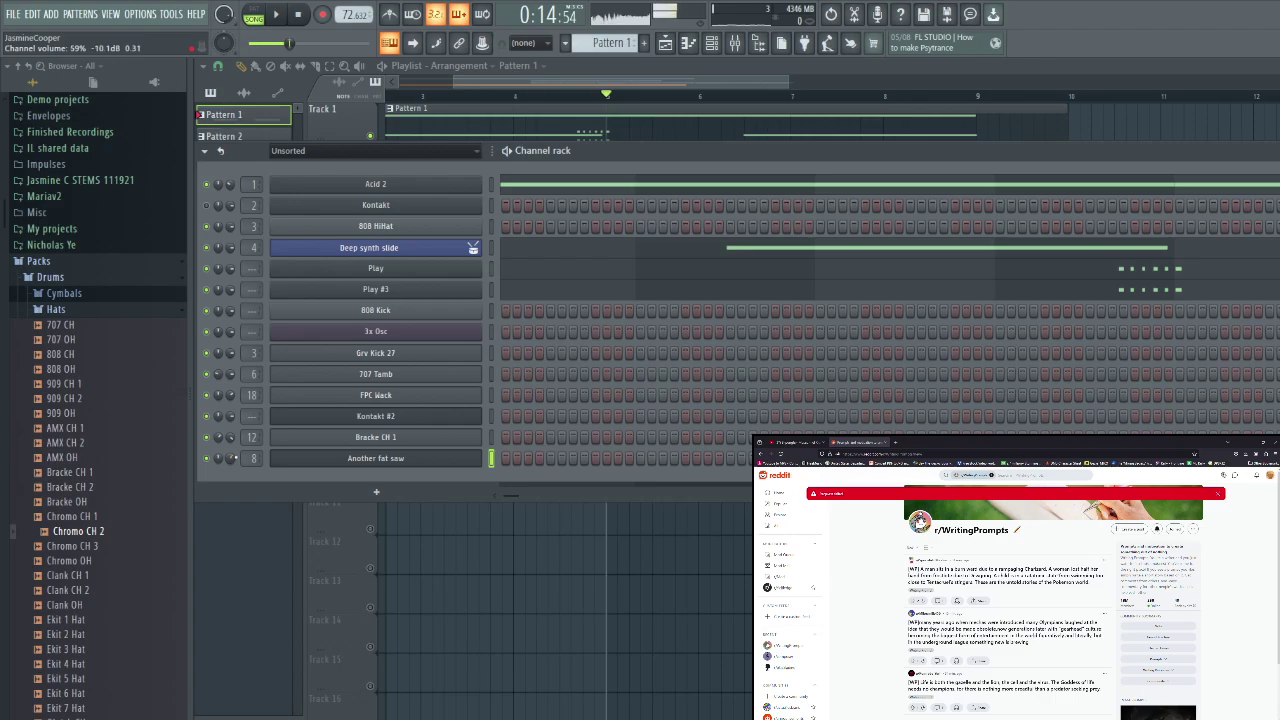
left_click(371, 457)
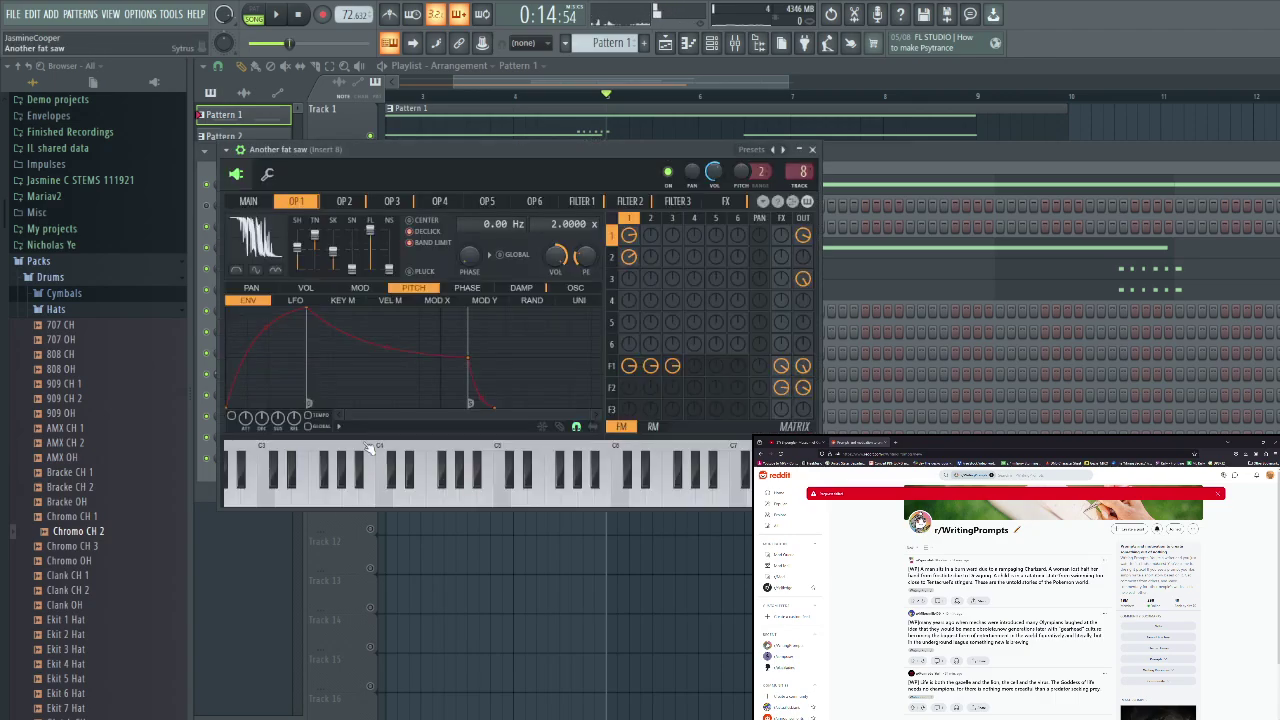
key("c")
Try frequency ratios of 4.0031 and 3.0031 on operator 3 while auditioning the synth
left_click(394, 204)
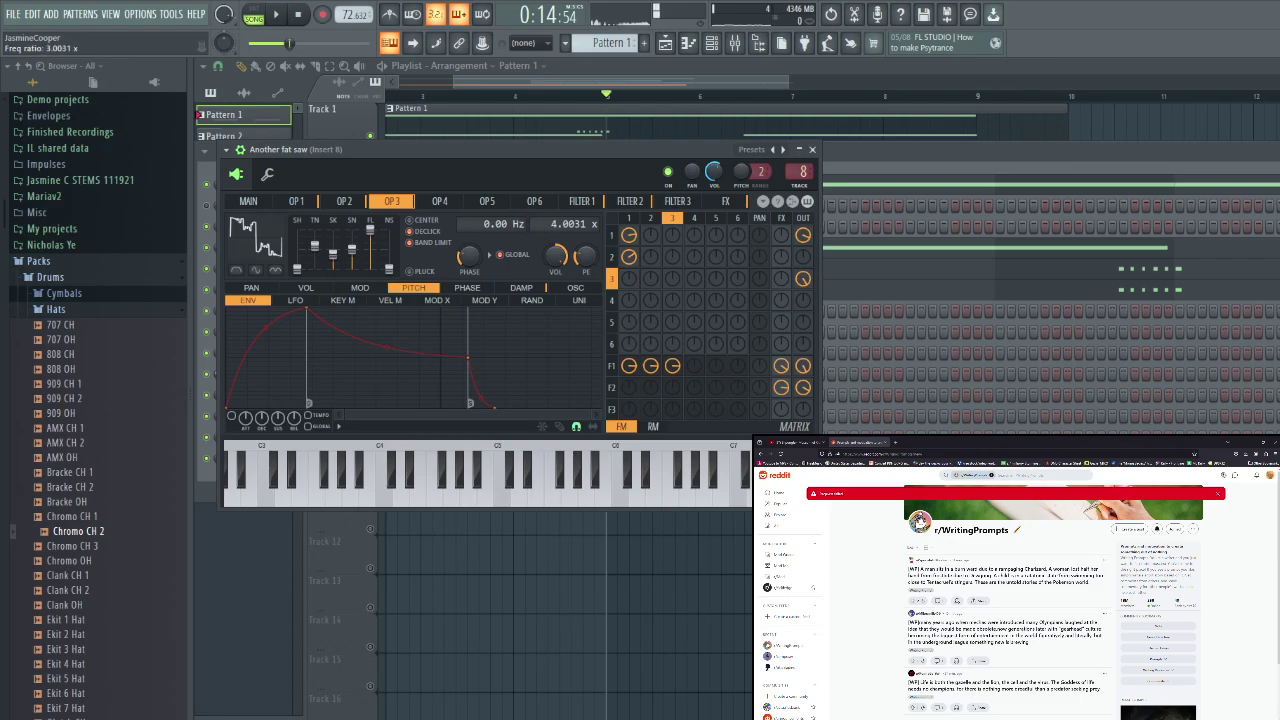
key("c")
key("c")
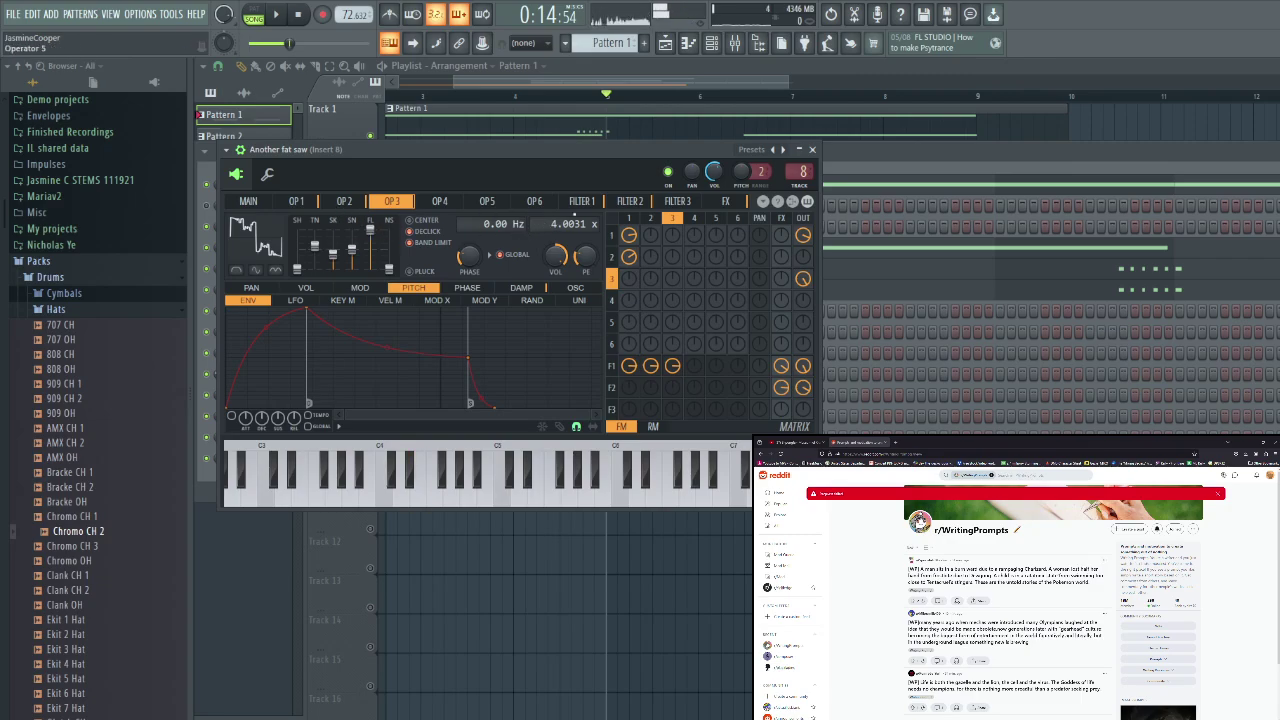
key("c")
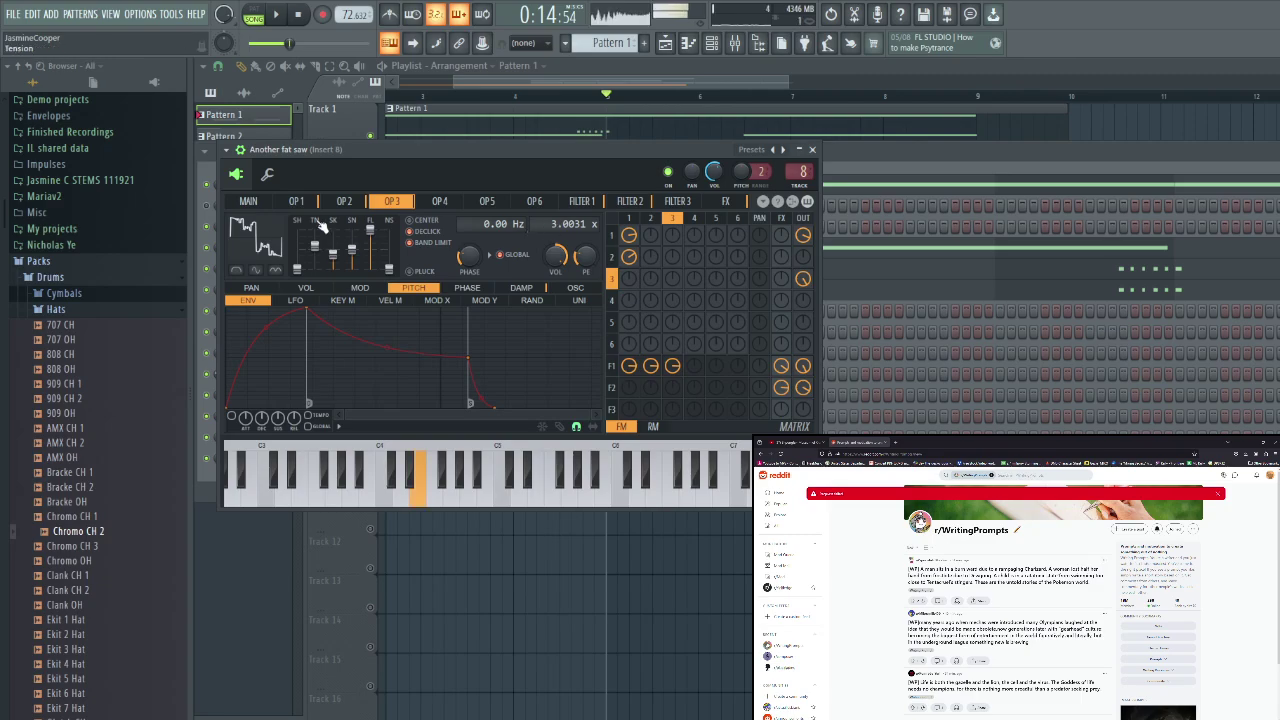
Display operator 2's settings and audition the synth at its current frequency ratio
left_click(360, 205)
key("c")
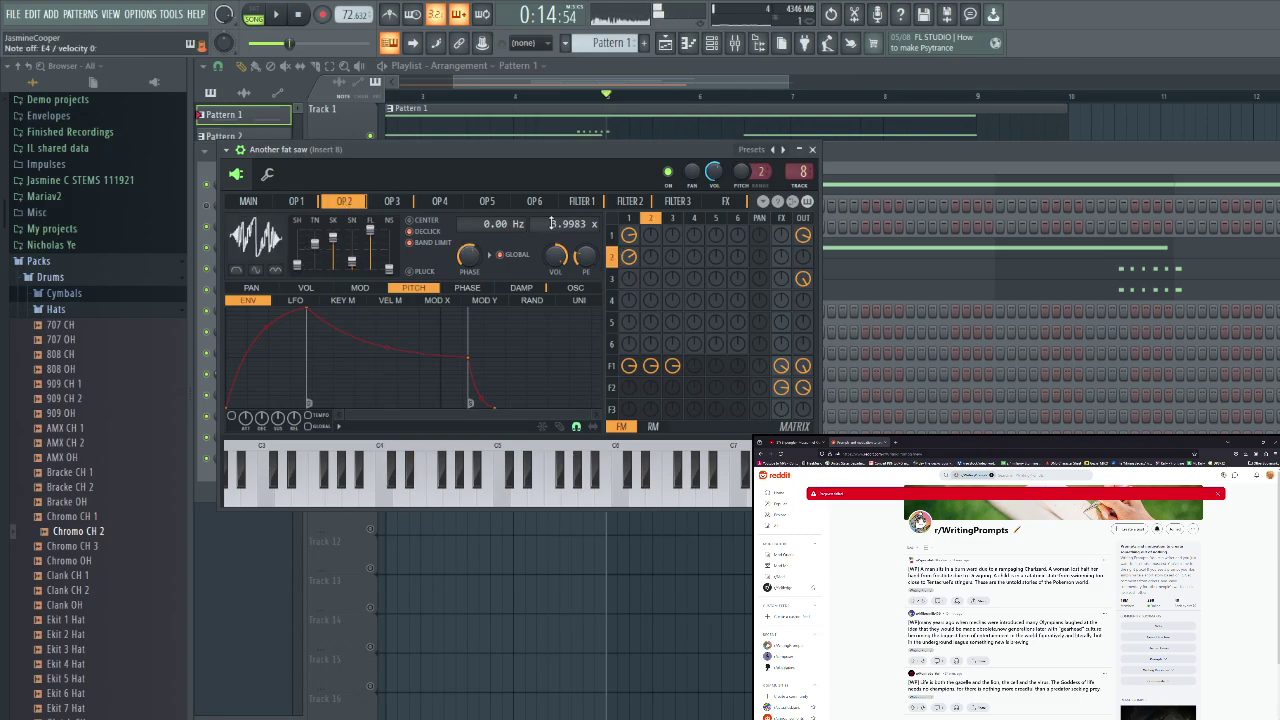
key("c")
Set operator 1's frequency ratio to 1.0000 while auditioning the synth
left_click(296, 201)
key("c")
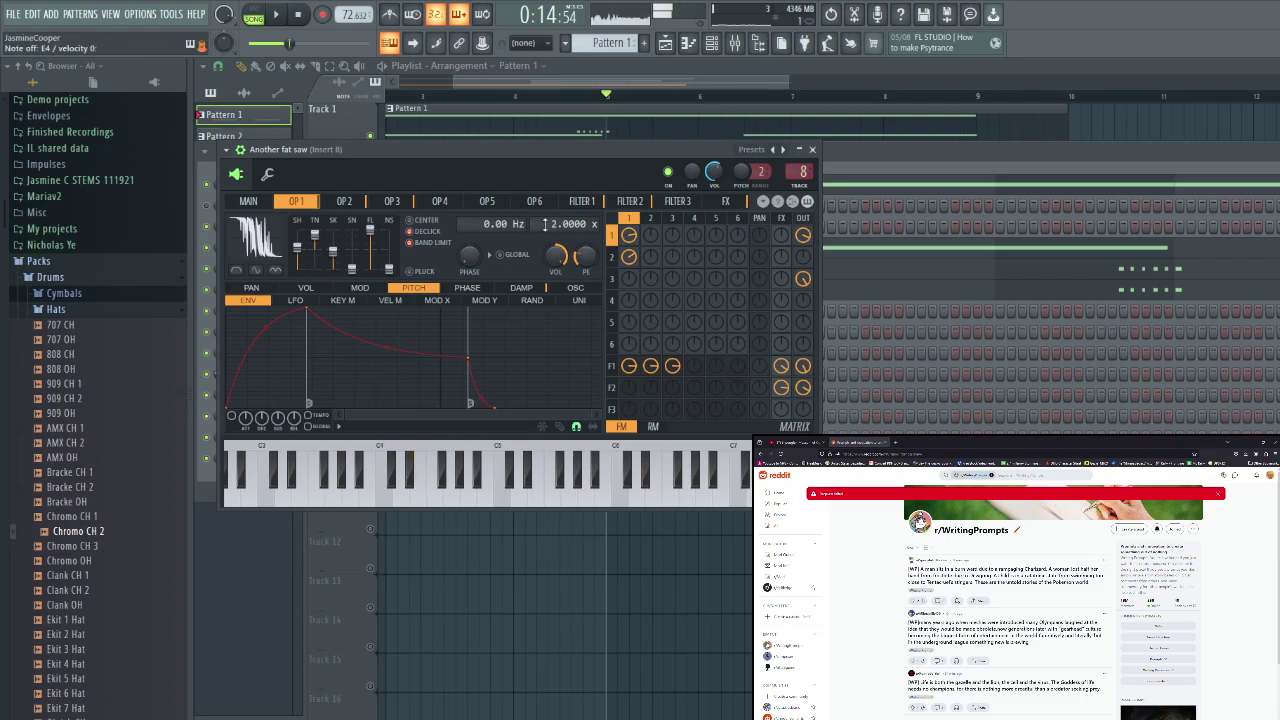
key("c")
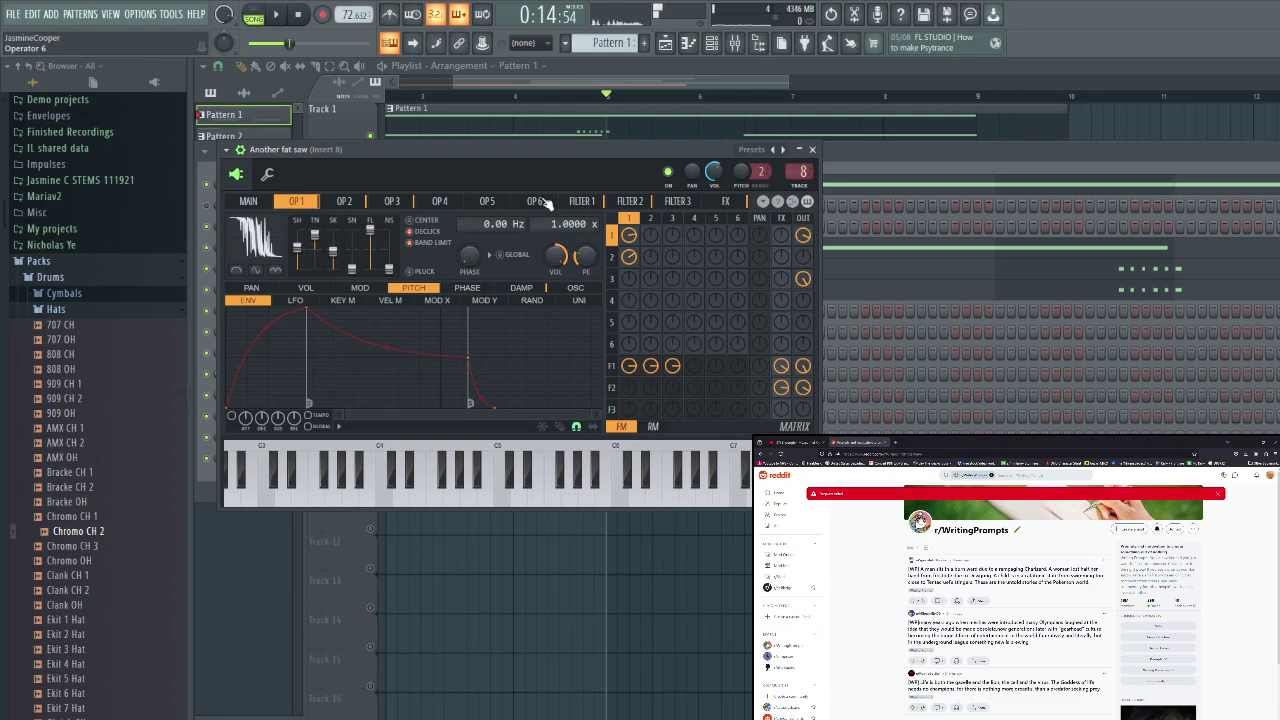
key("c")
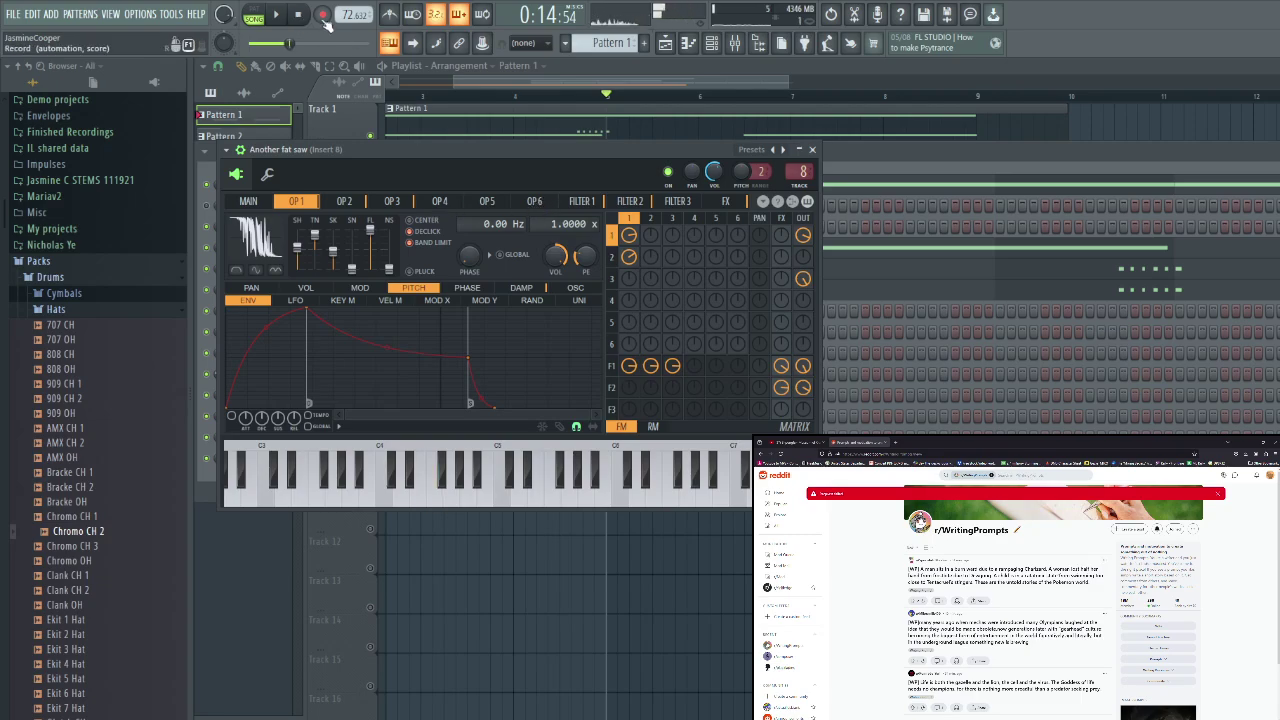
Adjust operator 2's frequency ratio while auditioning the synth
left_click(347, 202)
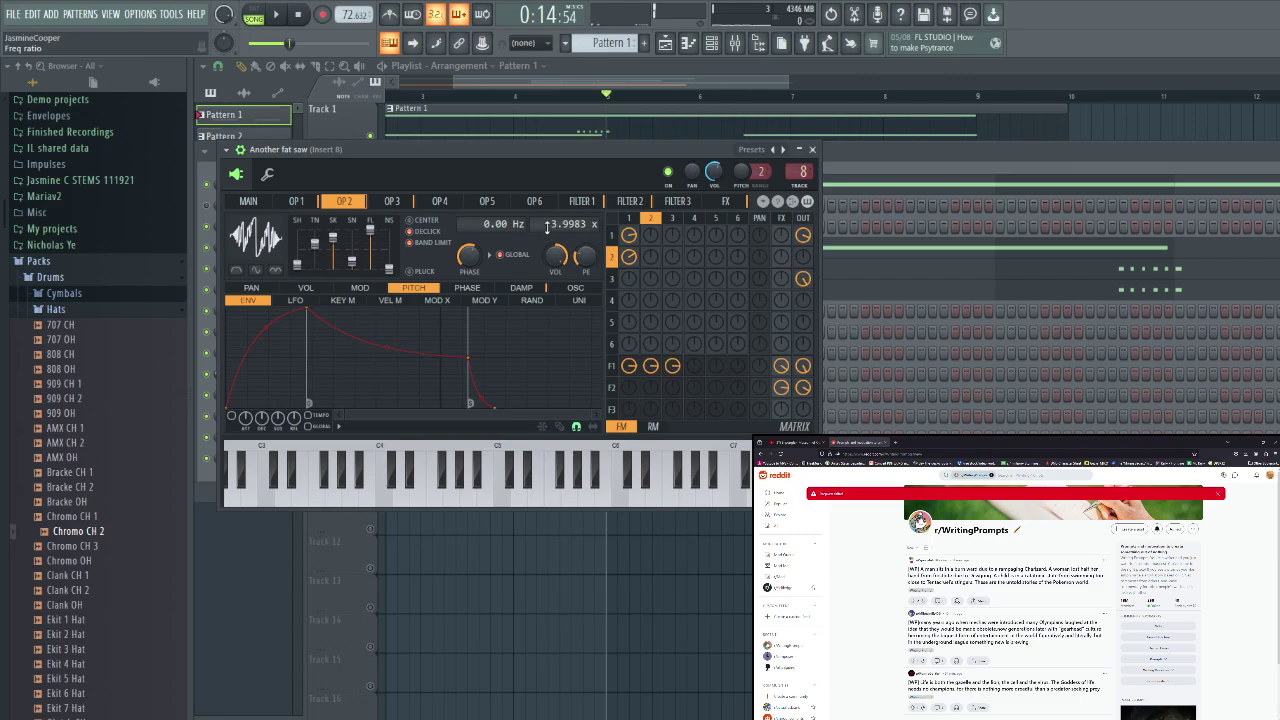
key("c")
key("v")
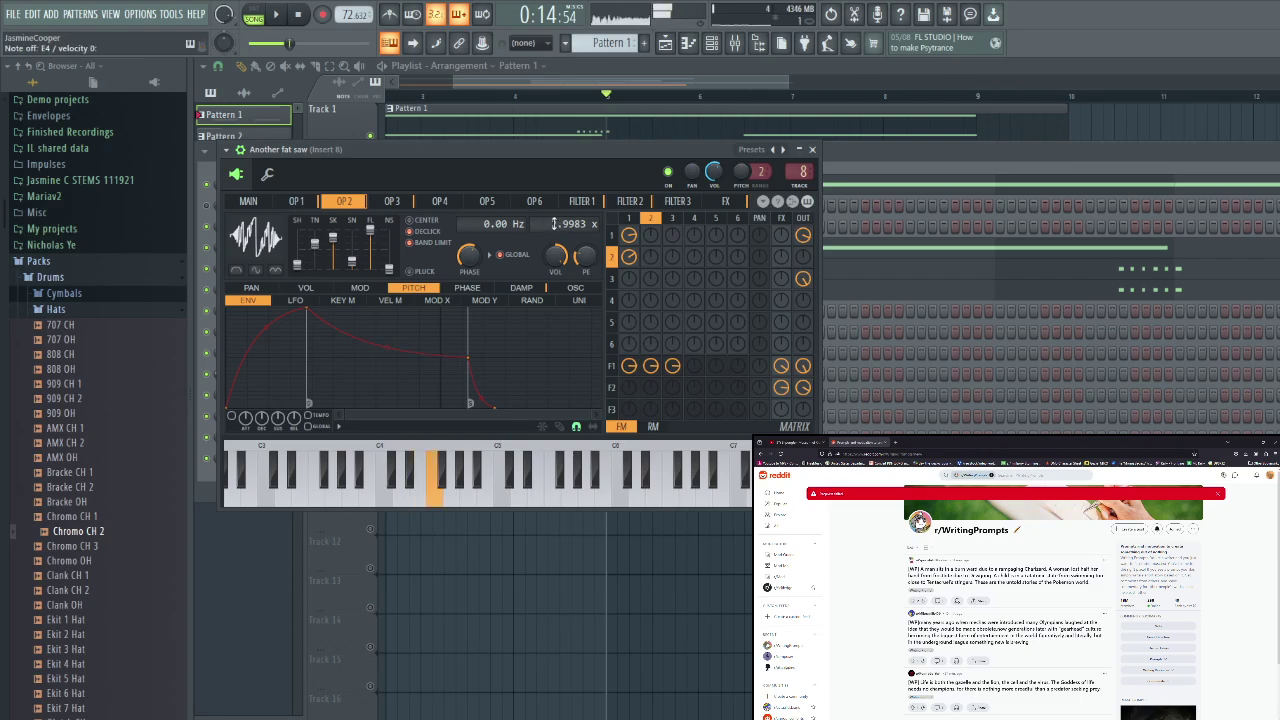
key("c")
Set operator 3's frequency ratio to 2.0031 while auditioning the synth
left_click(399, 206)
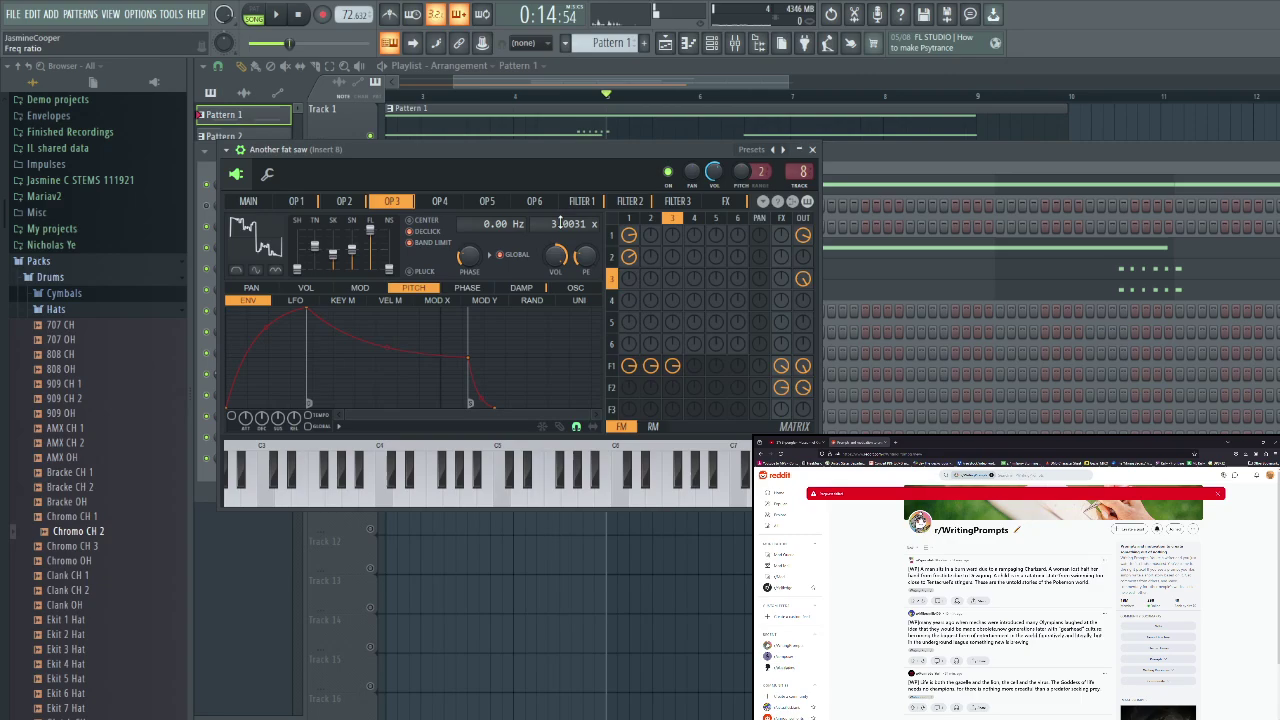
key("c")
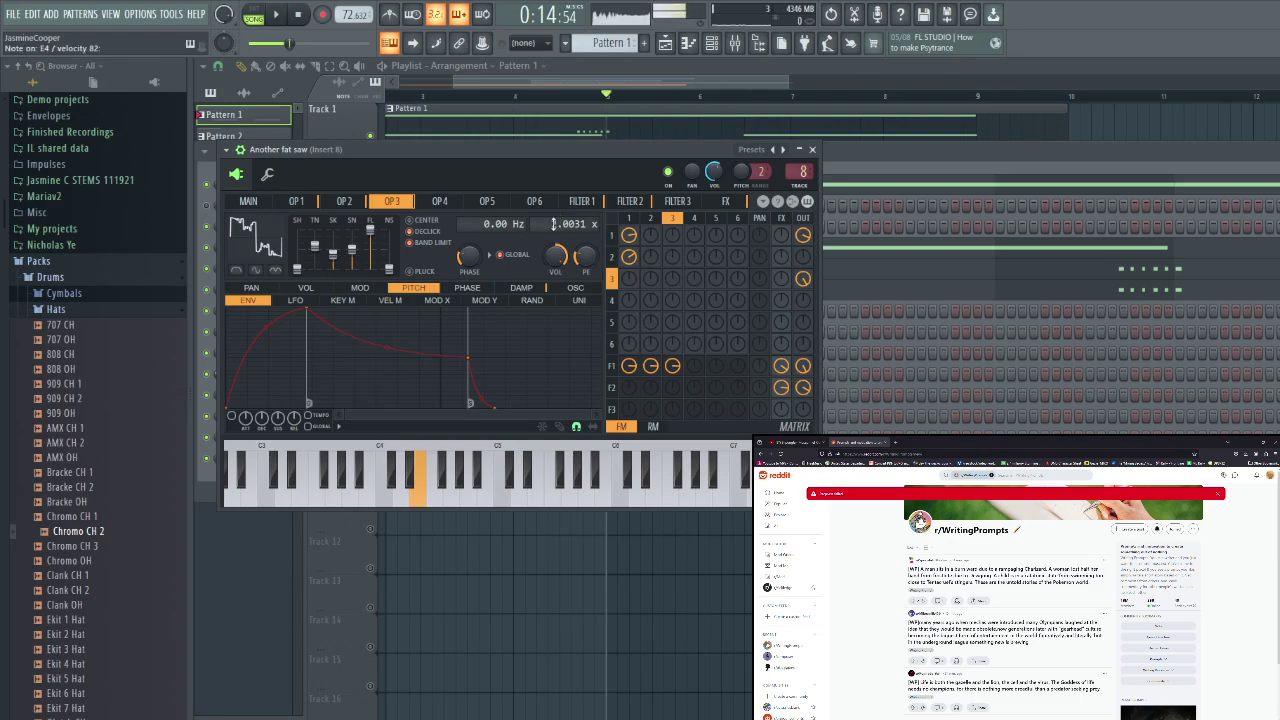
scroll(553, 223, "up", 1)
key("v")
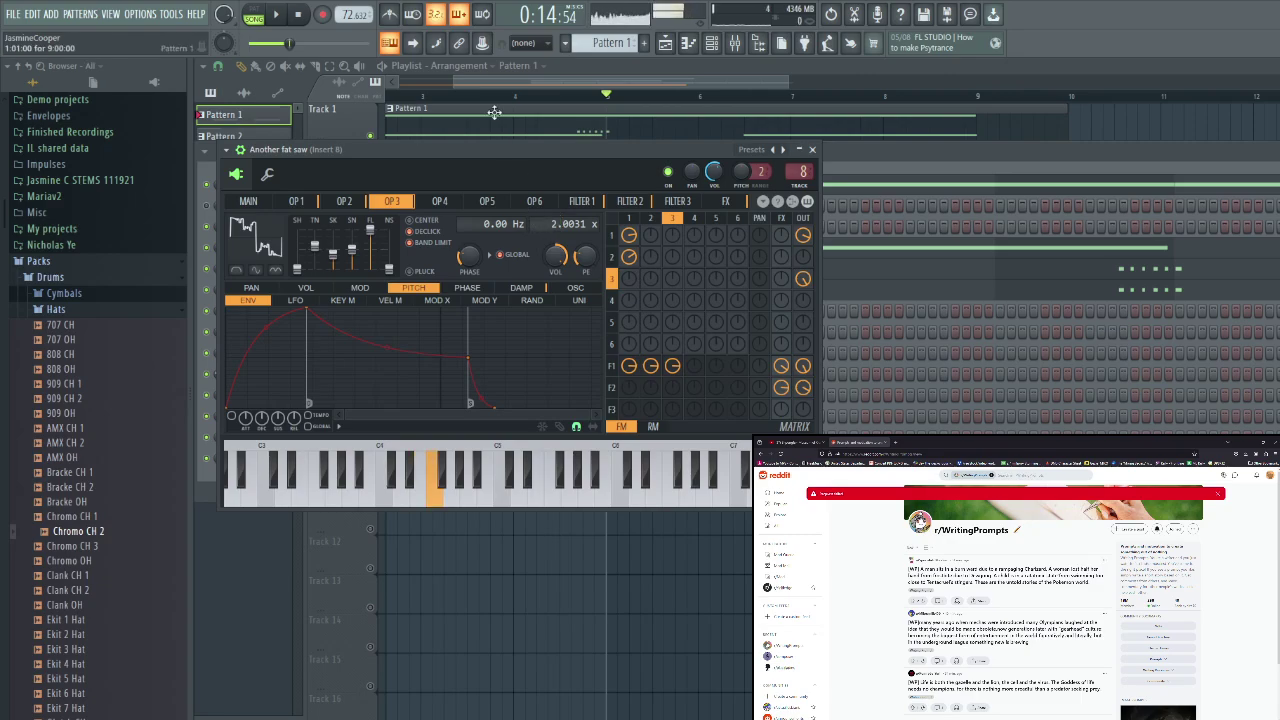
Record Another fat saw notes into Pattern 1 with the arrangement playing from bar 5, and stop playback
key("r")
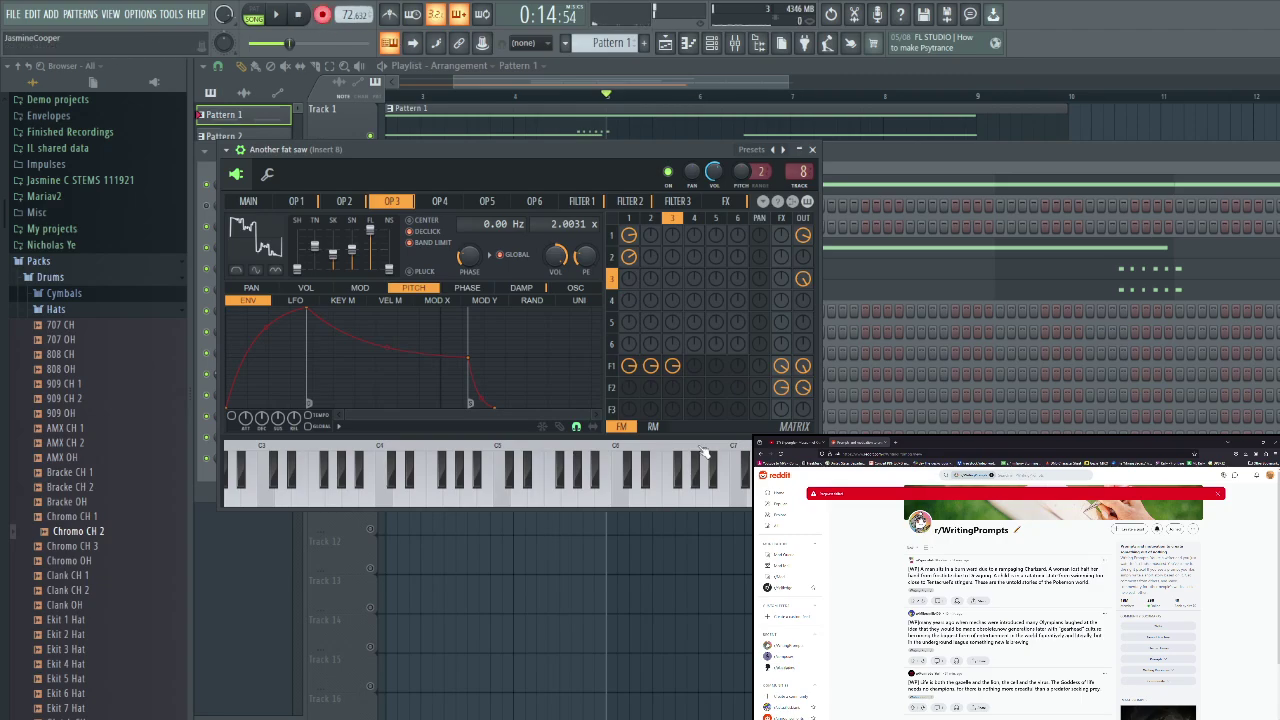
key("space")
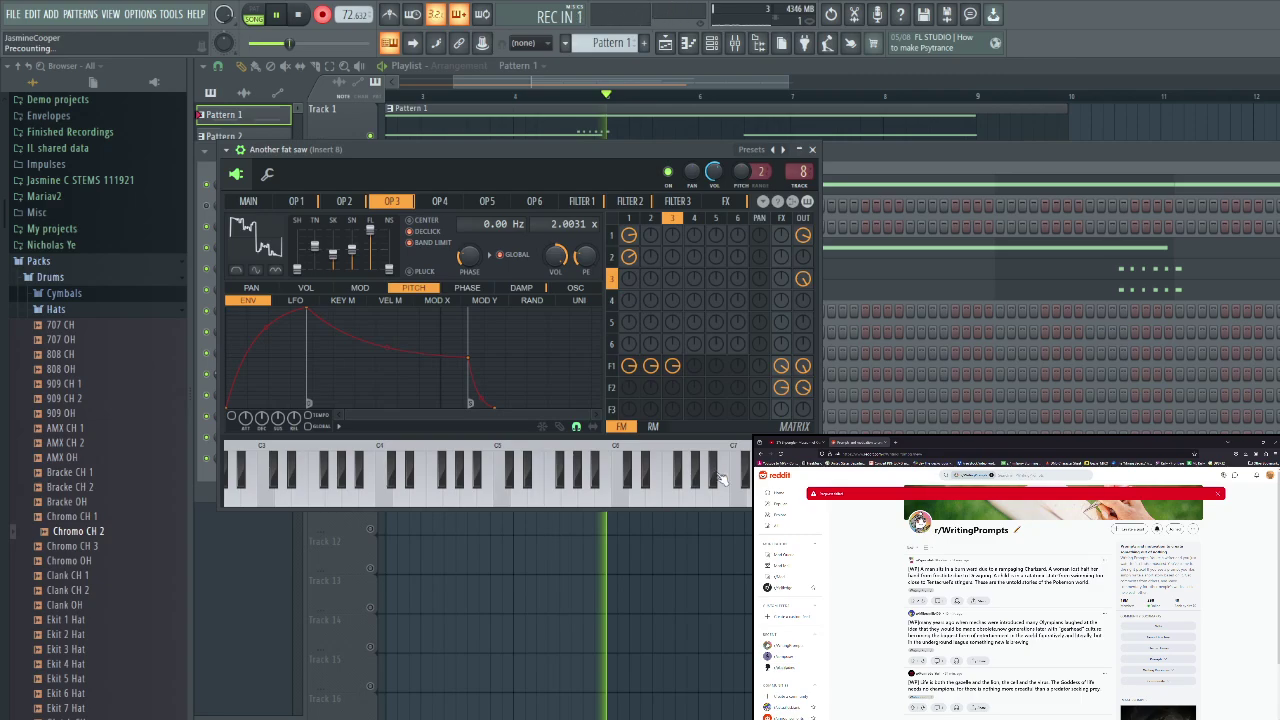
key("c")
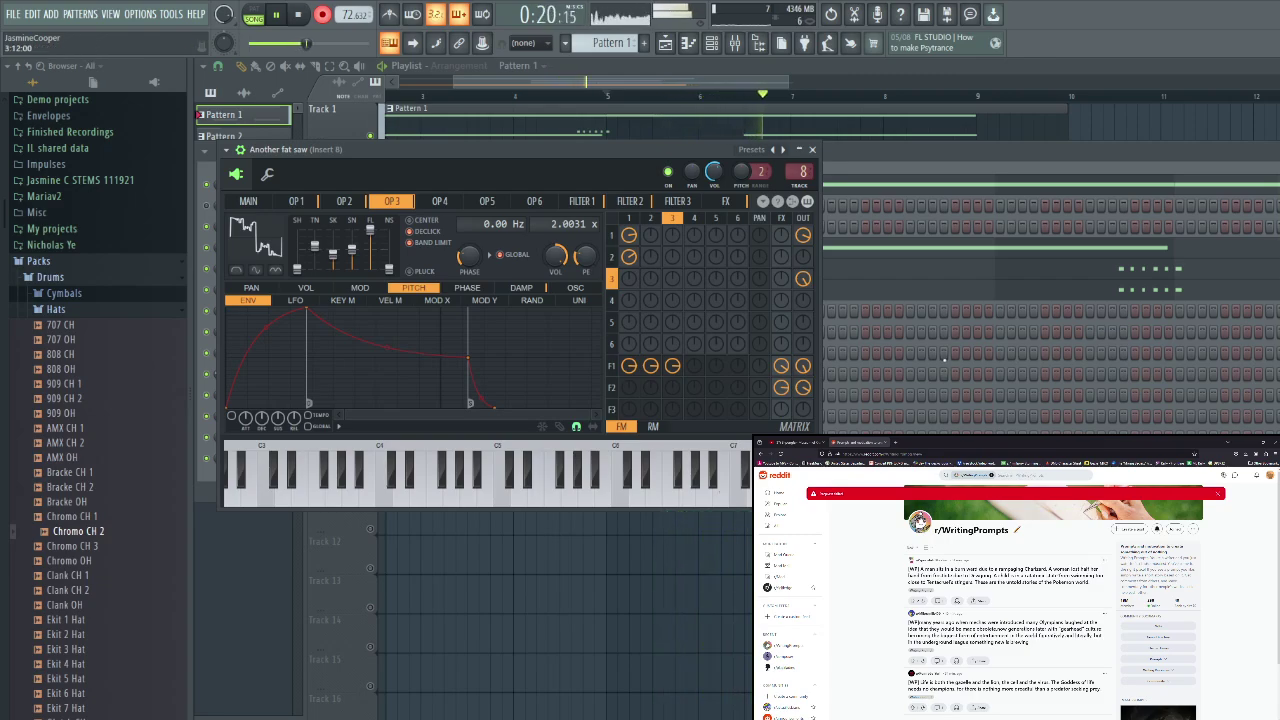
key("v")
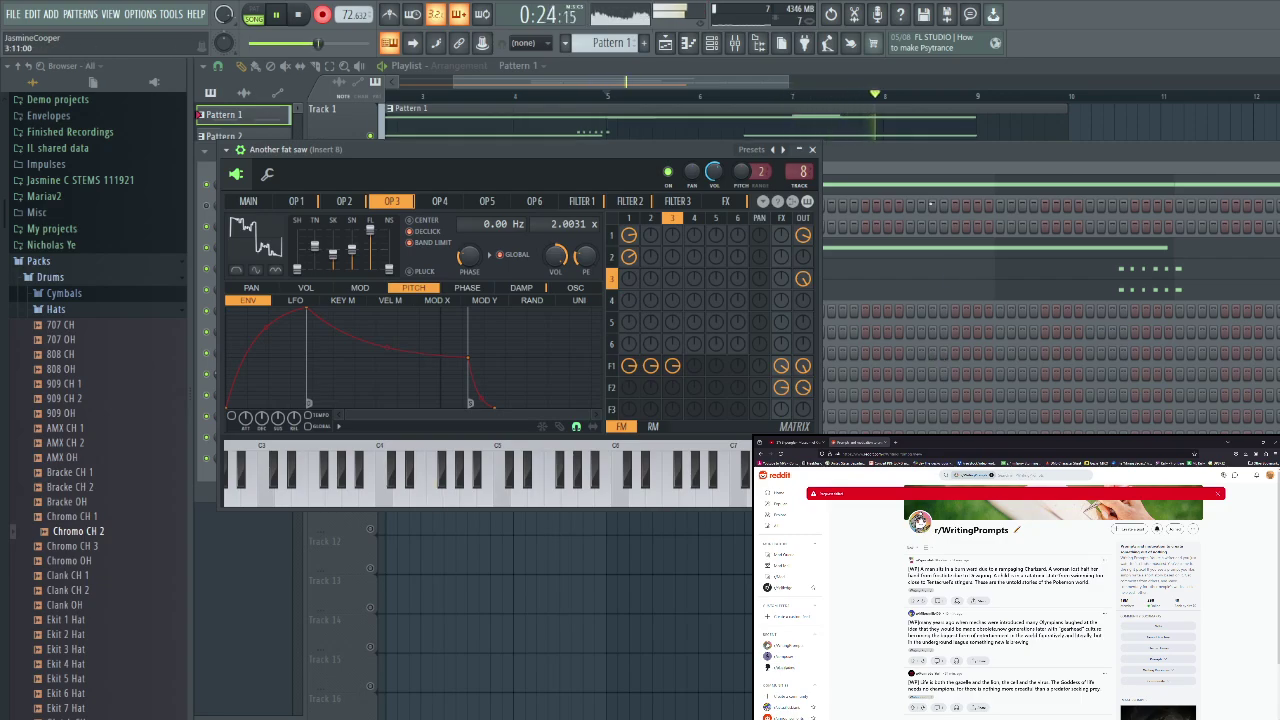
left_click(766, 129)
key("space")
Examine Pattern 1's Acid 2 and Deep synth slide notes in the piano roll while playing the arrangement
double_click(768, 131)
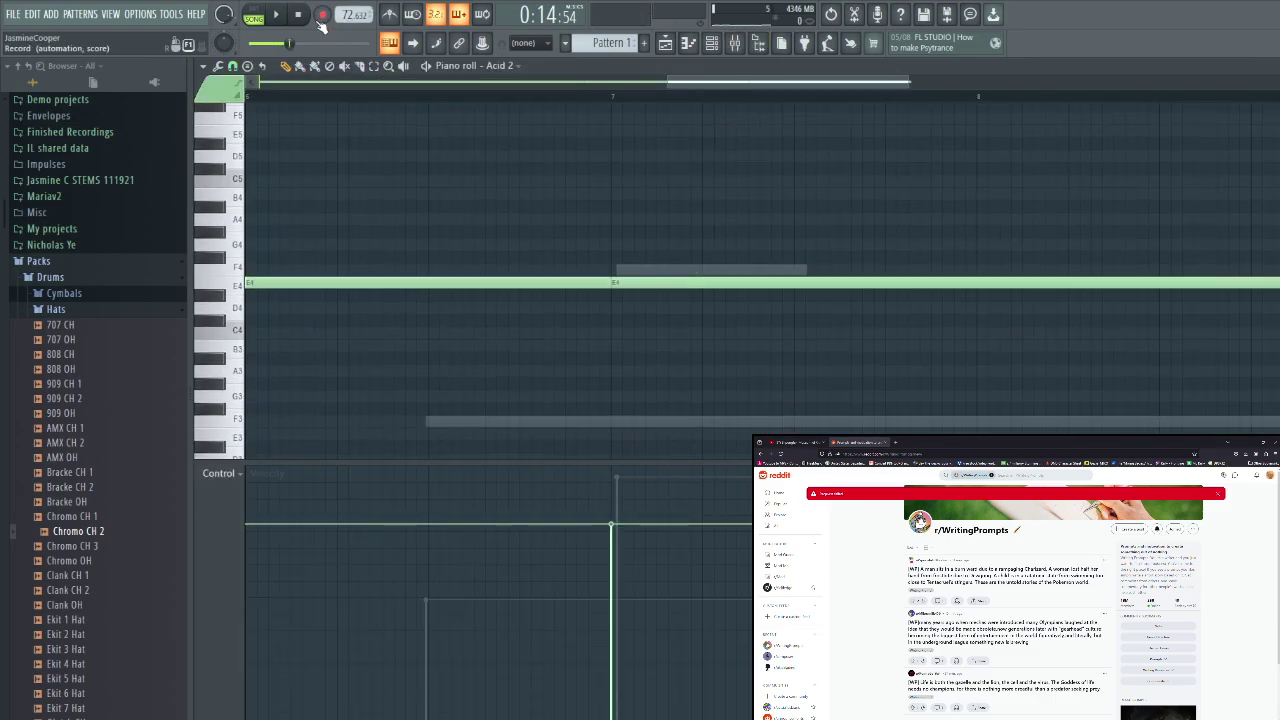
left_click(711, 43)
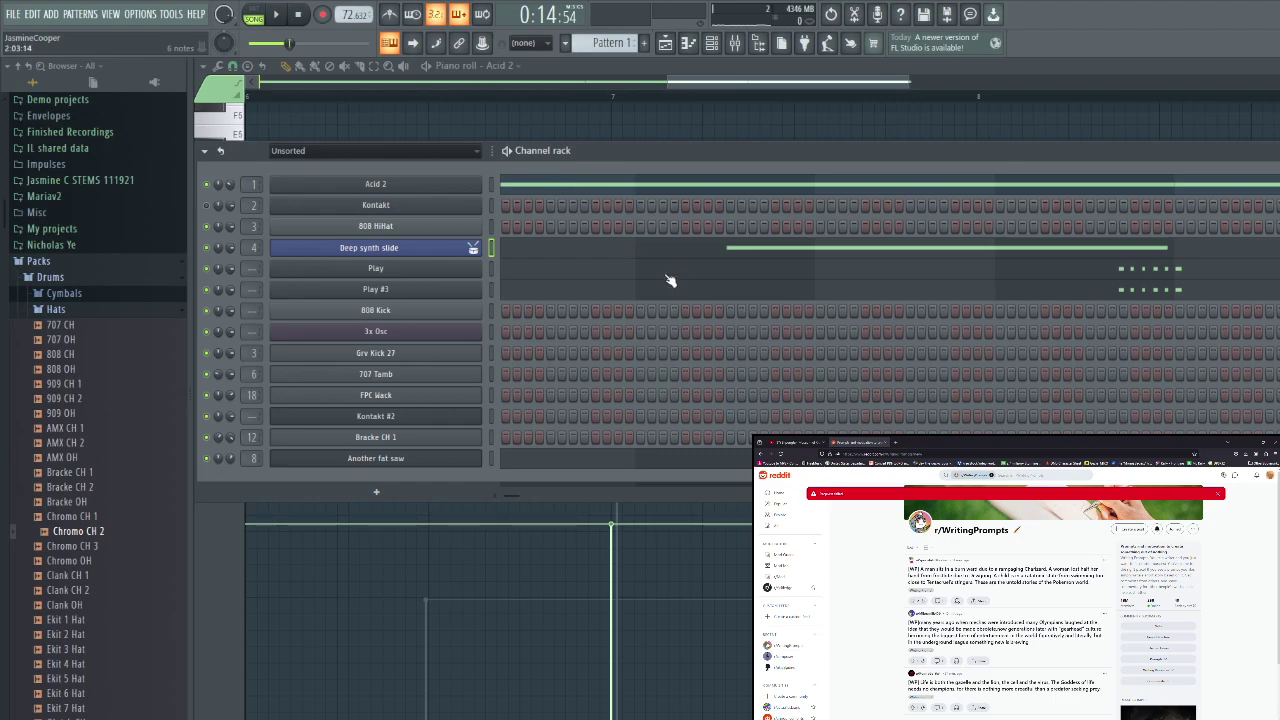
left_click(651, 251)
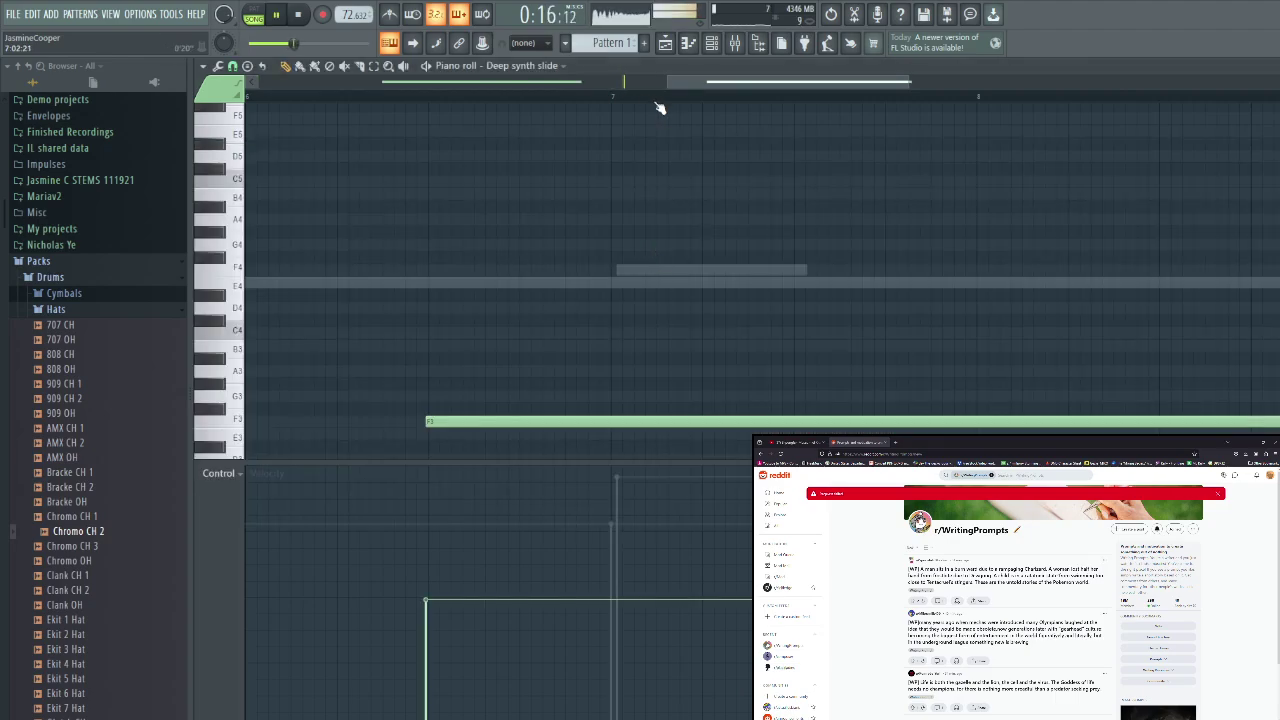
scroll(660, 108, "down", 5)
left_click(711, 42)
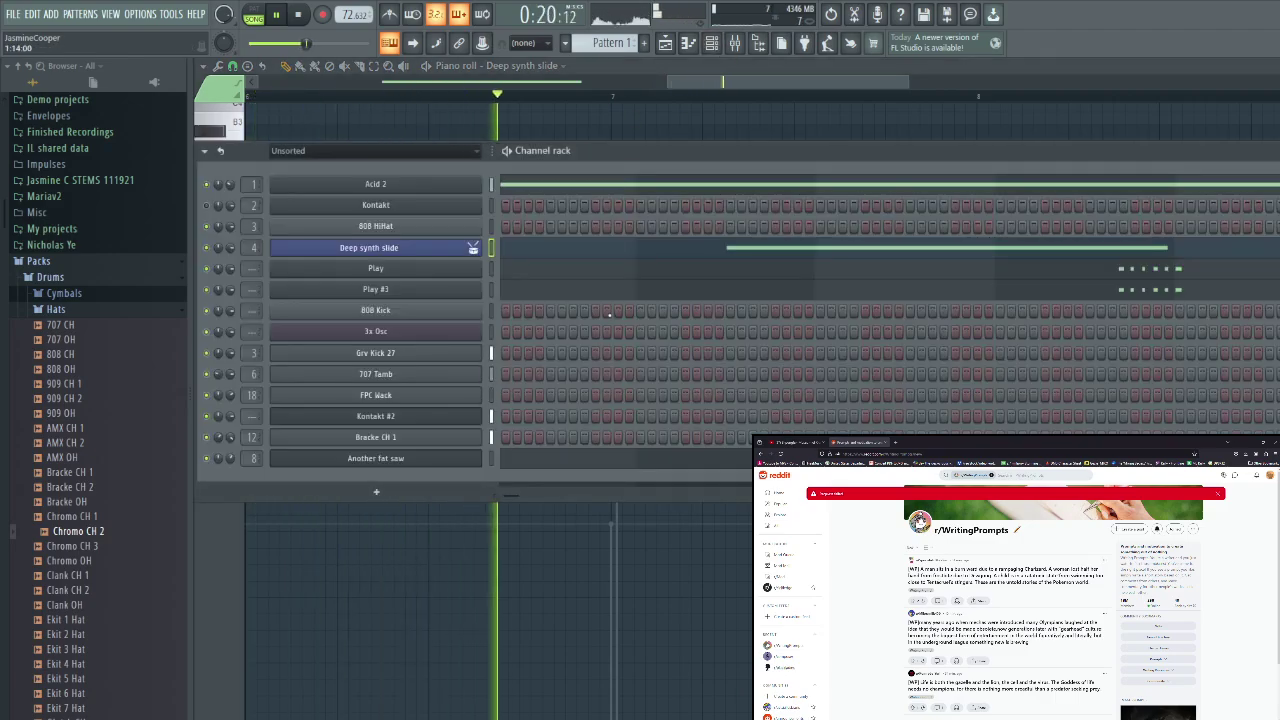
Open the Kontakt #2 instrument and audition it over the arrangement from bar 5, and stop playback
left_click(388, 416)
key("space")
left_click(733, 153)
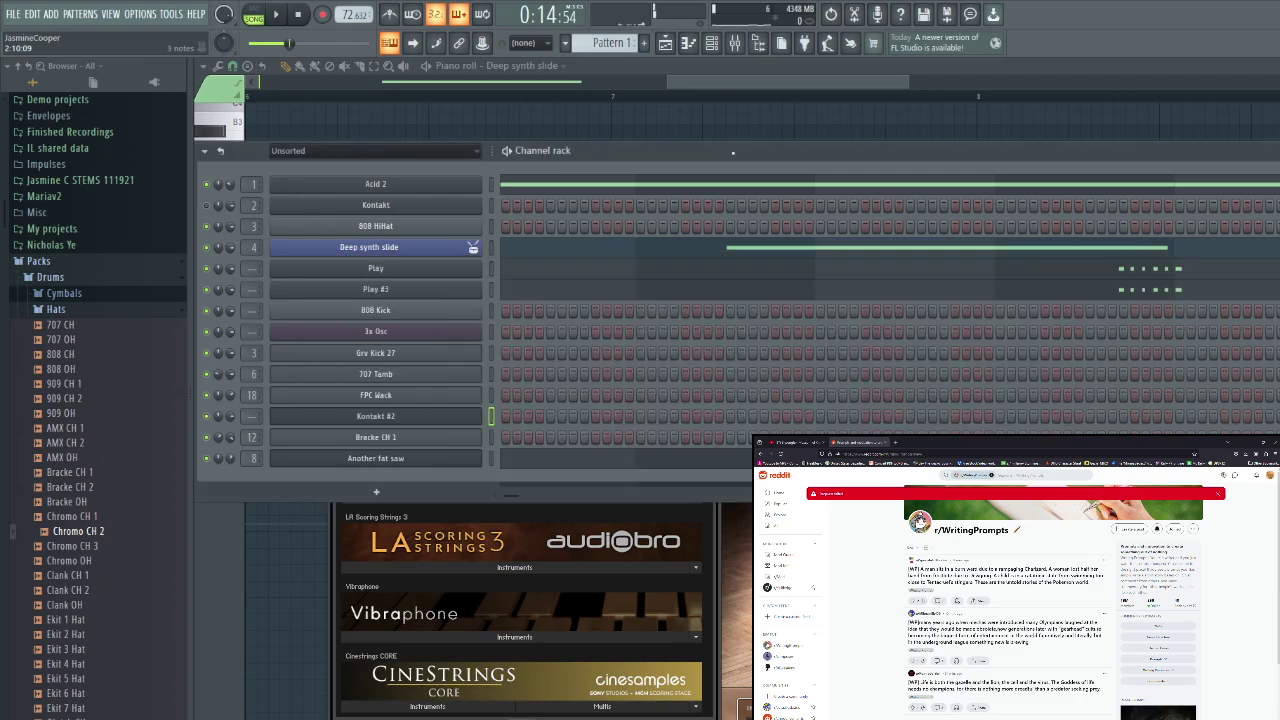
key("space")
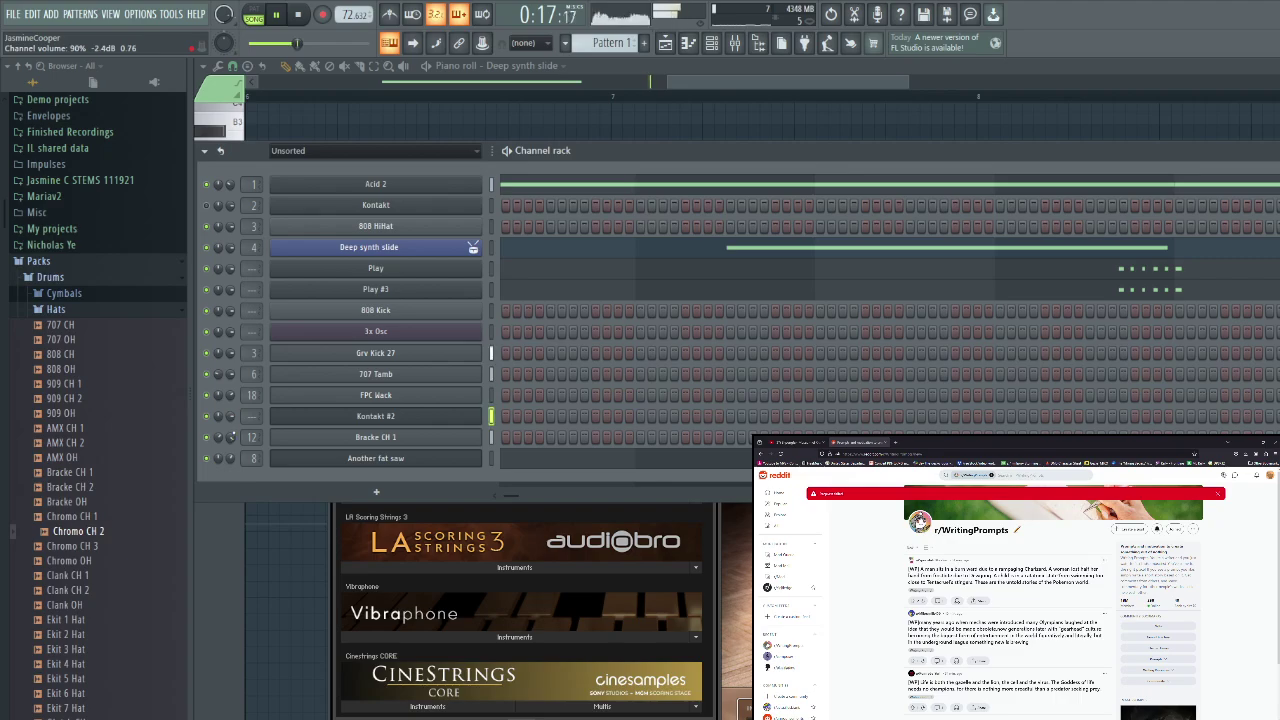
key("space")
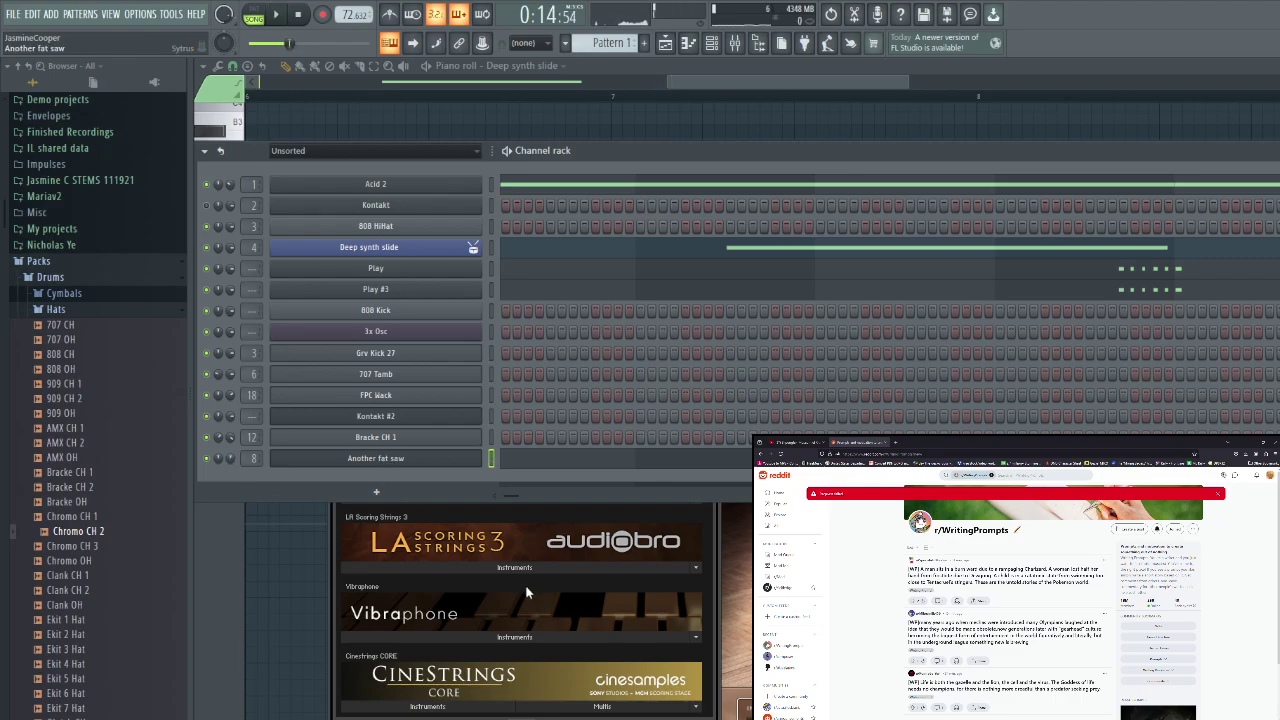
Clone the Another fat saw channel and change the copy's Sytrus preset to Gold saw, auditioning other presets along the way
left_click(376, 458)
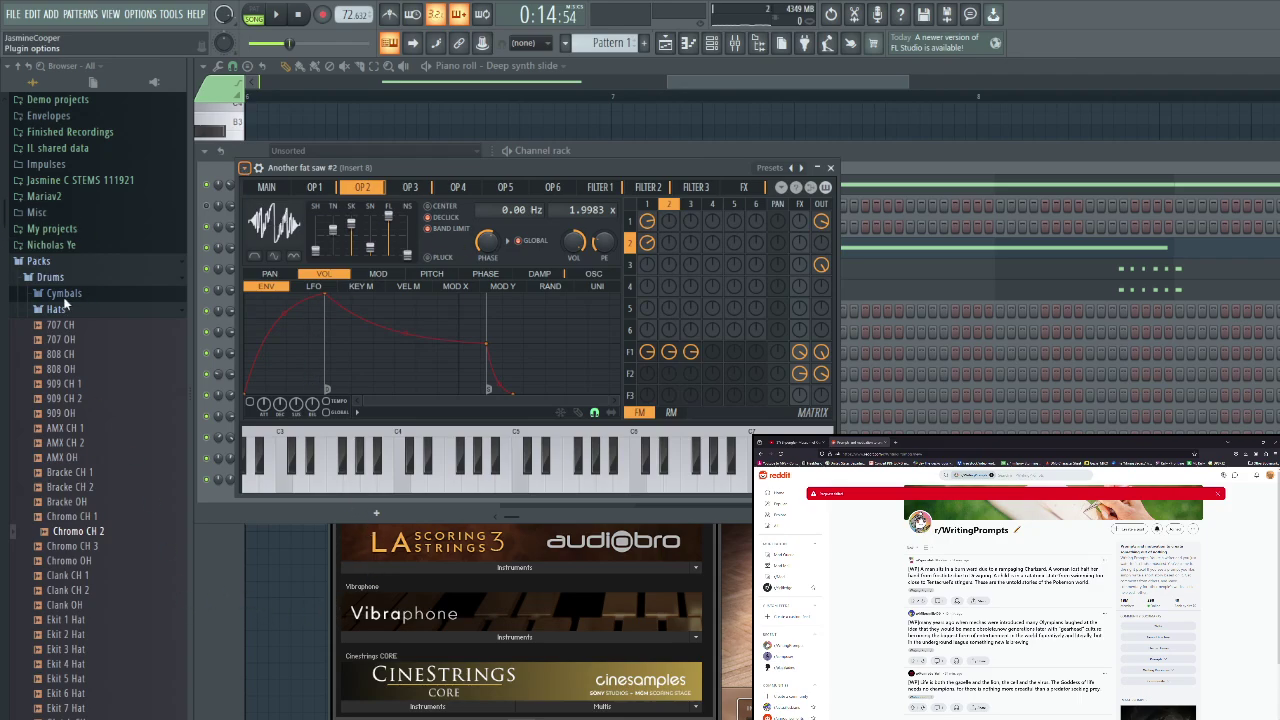
left_click(64, 298)
key("z")
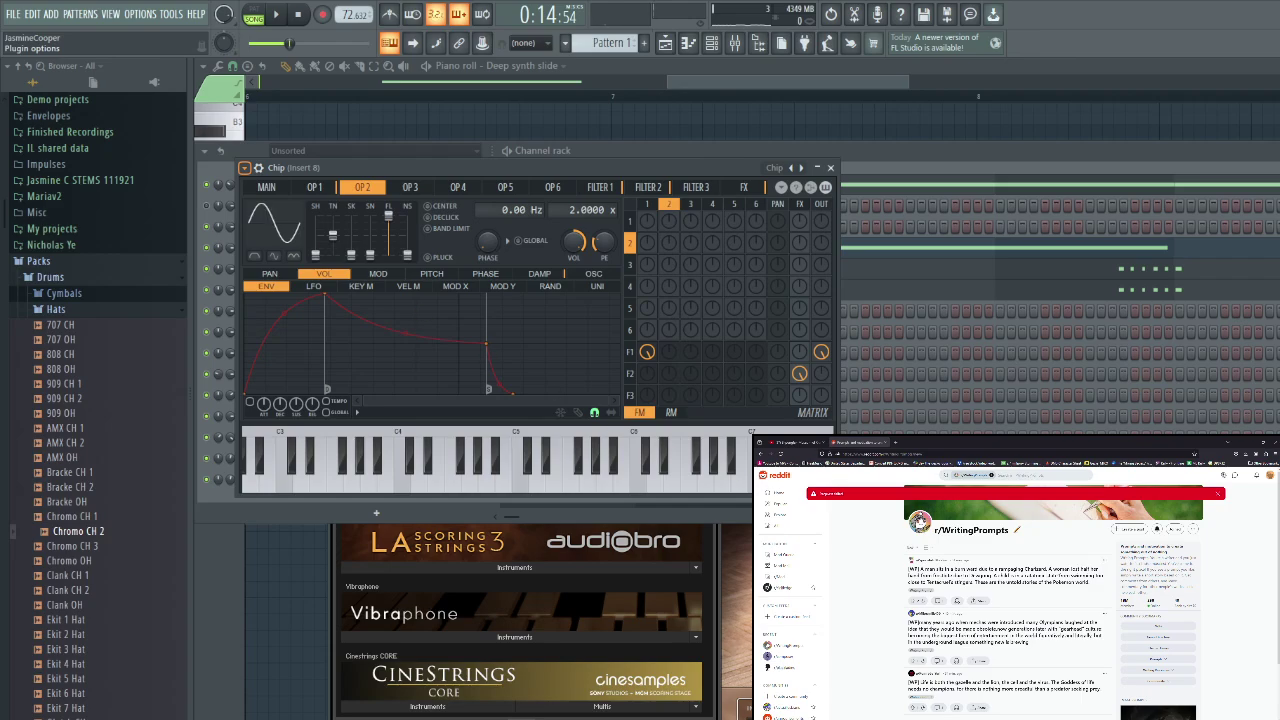
left_click(608, 688)
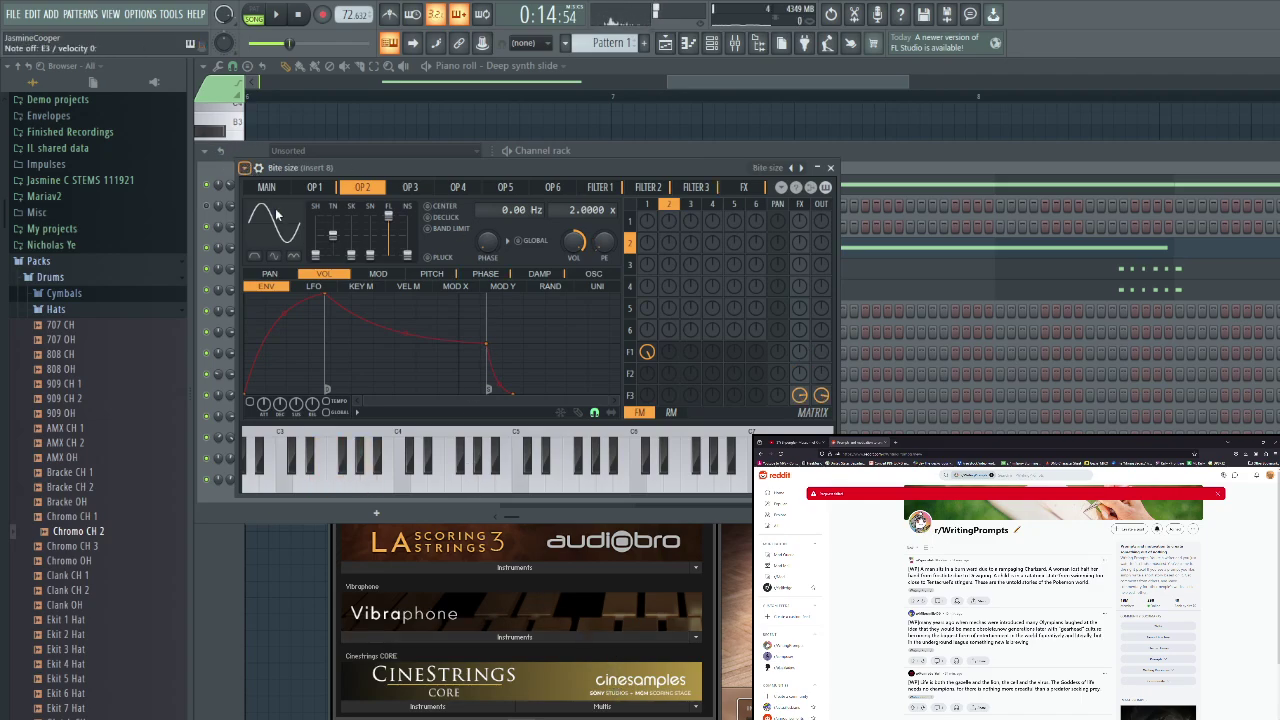
key("Right")
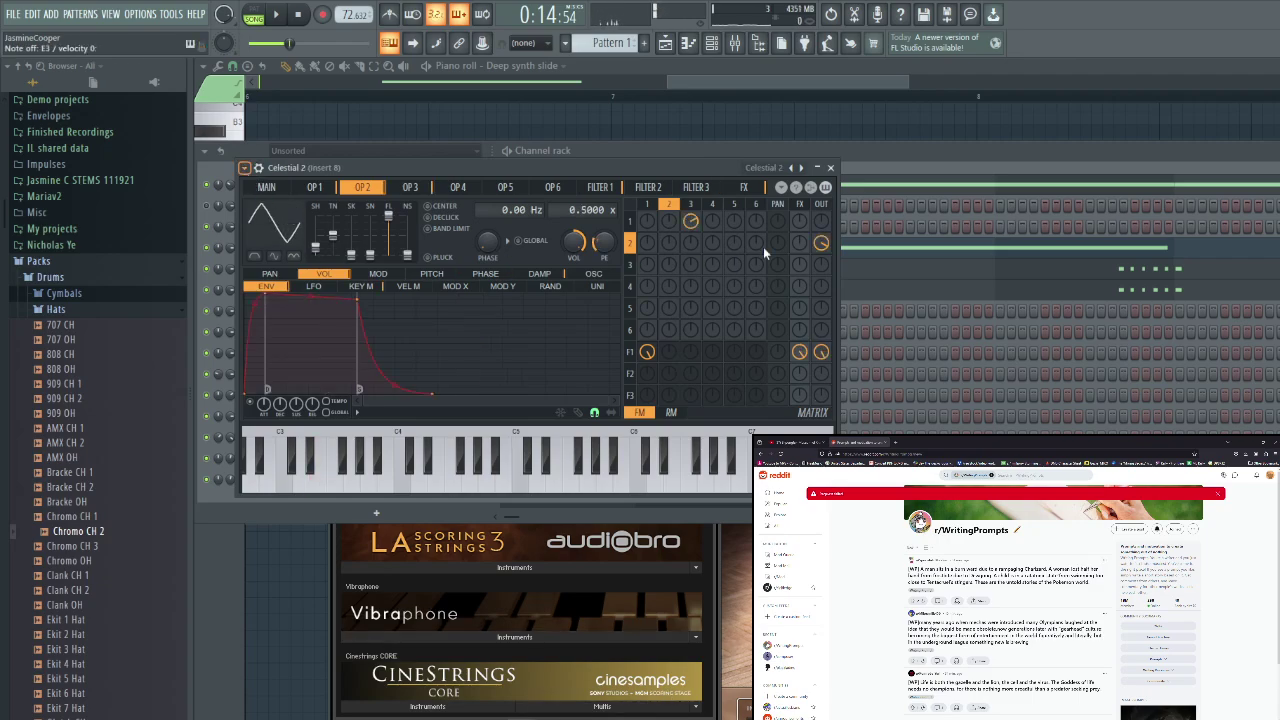
key("Right")
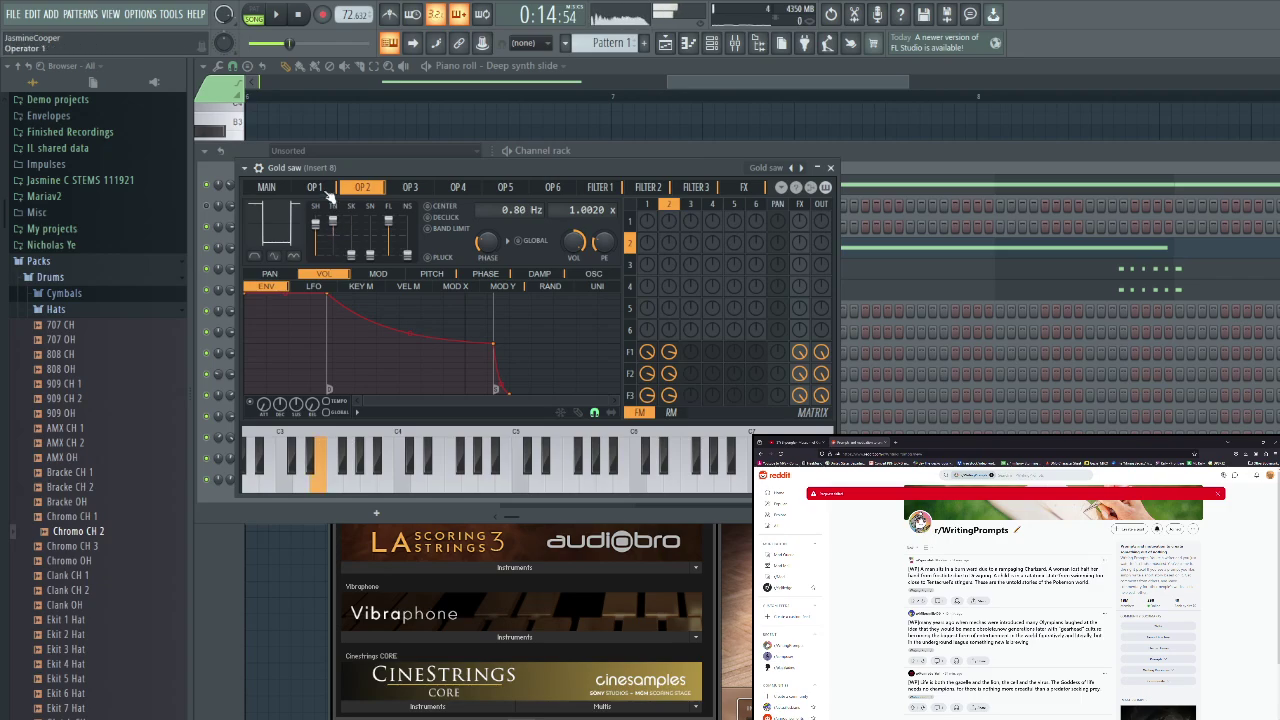
Set Gold saw operator 1's frequency ratio to 1.9960 and enable its pitch envelope while auditioning notes
left_click(328, 190)
key("c")
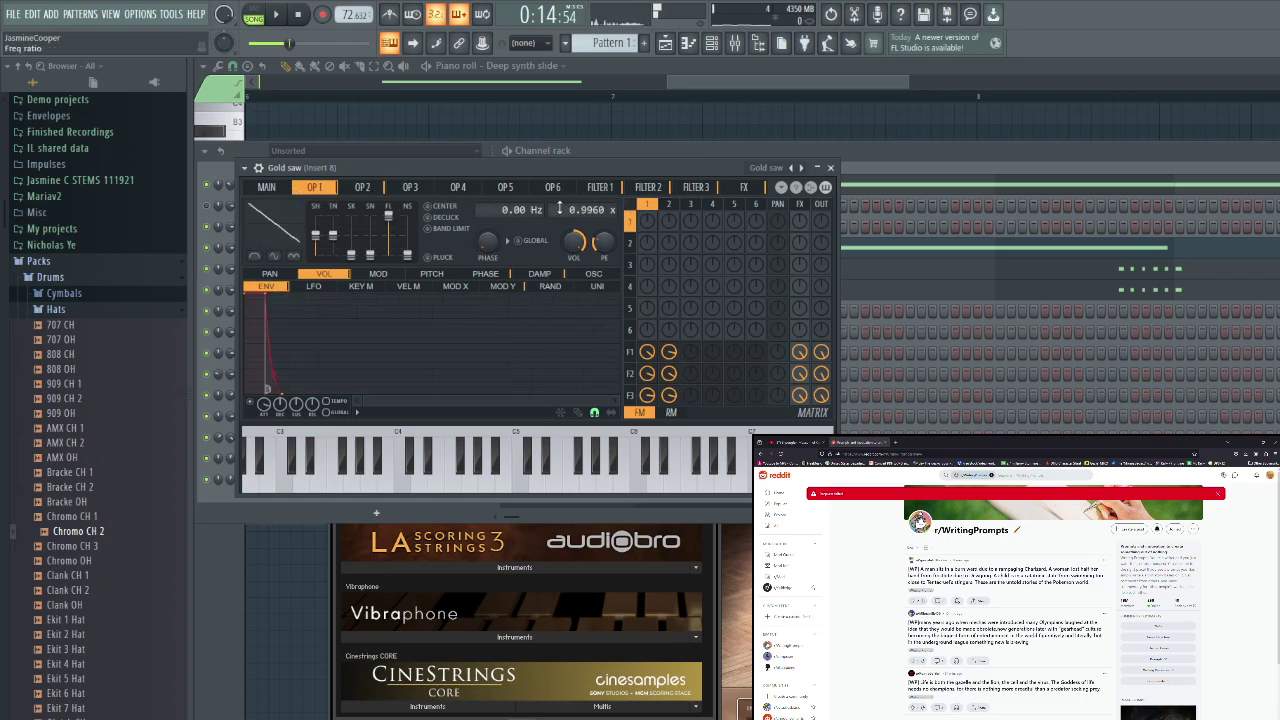
key("c")
left_click(266, 187)
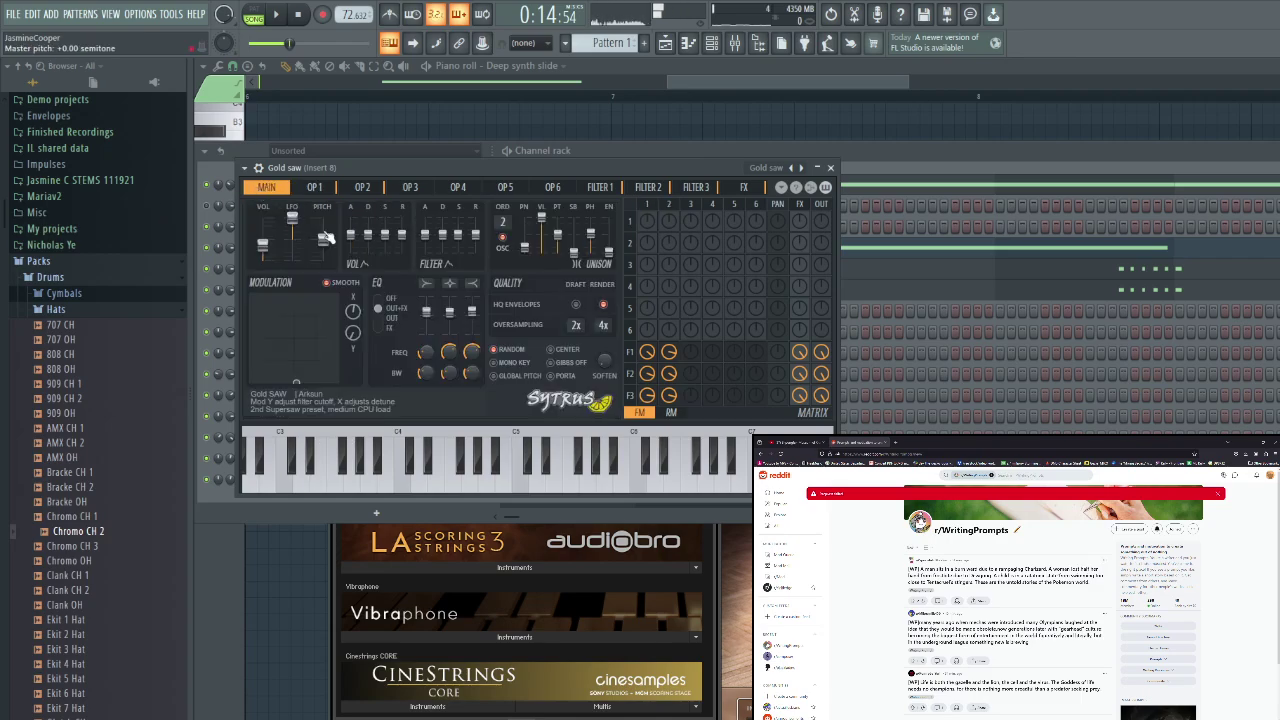
left_click(315, 188)
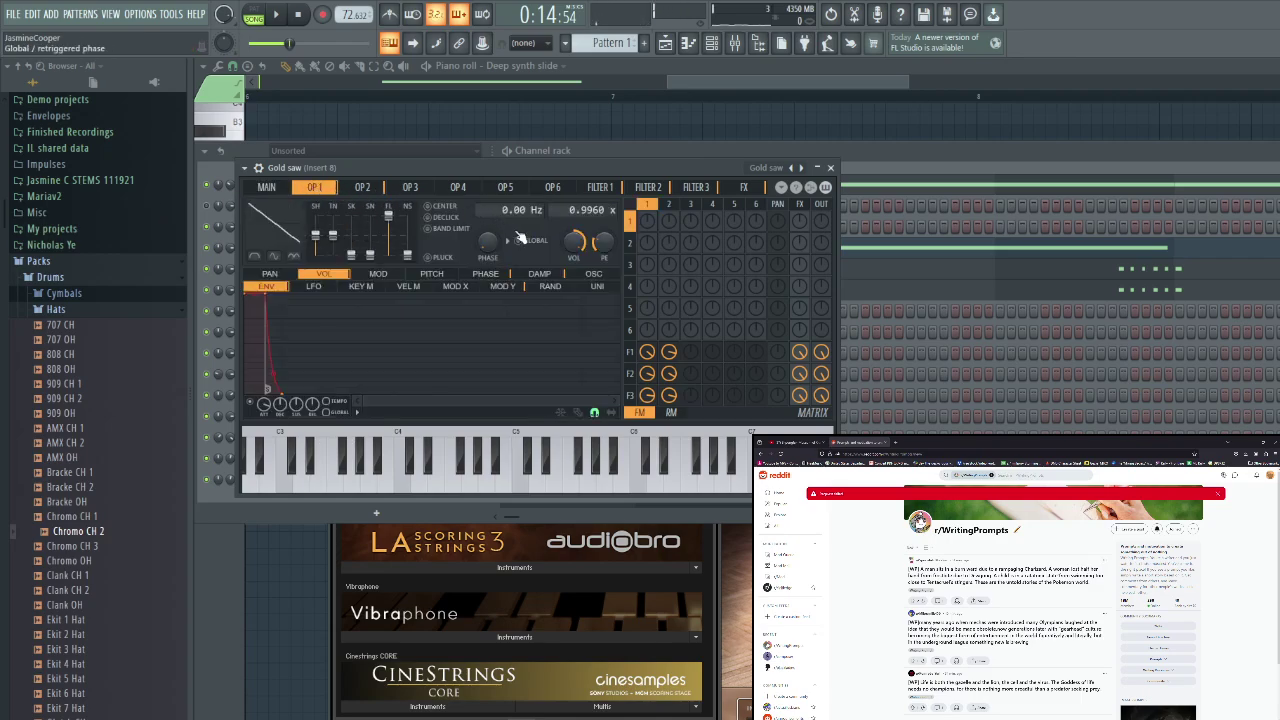
key("c")
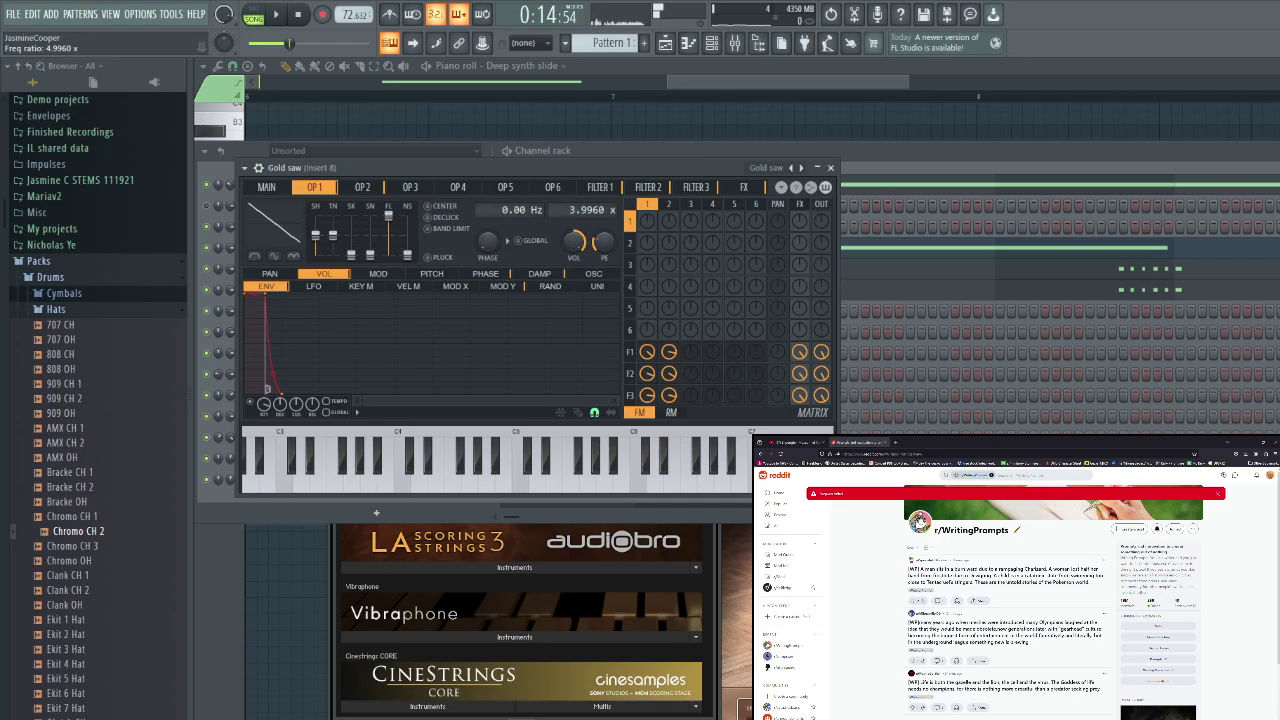
key("c")
key("c")
left_click(437, 276)
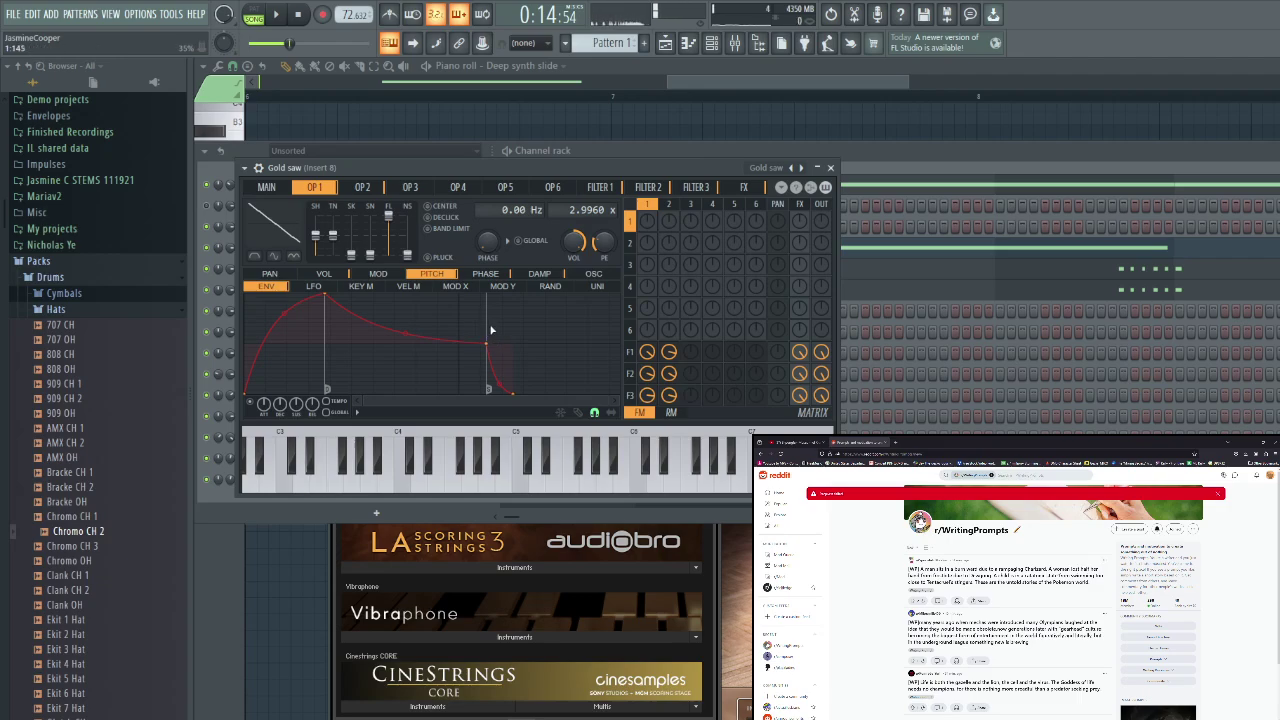
key("v")
key("c")
key("v")
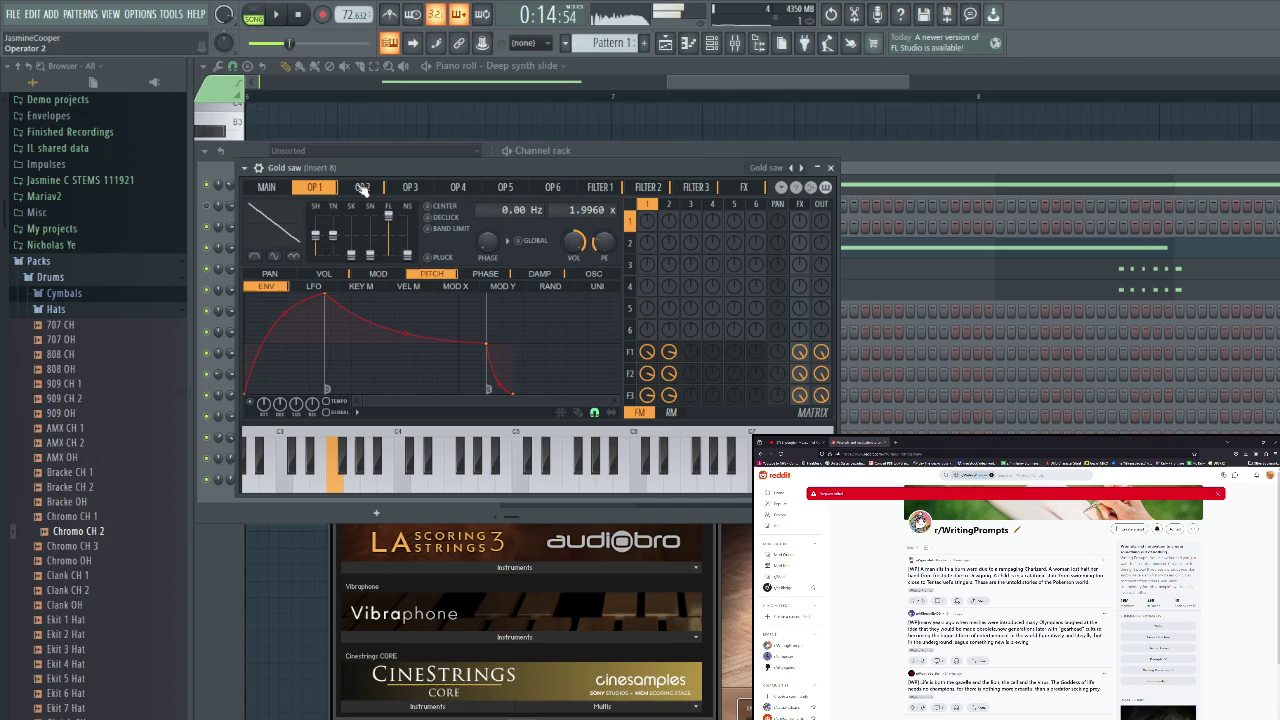
Lower the peak of operator 1's pitch envelope to just above the sustain level and audition the sound
left_click(362, 189)
key("c")
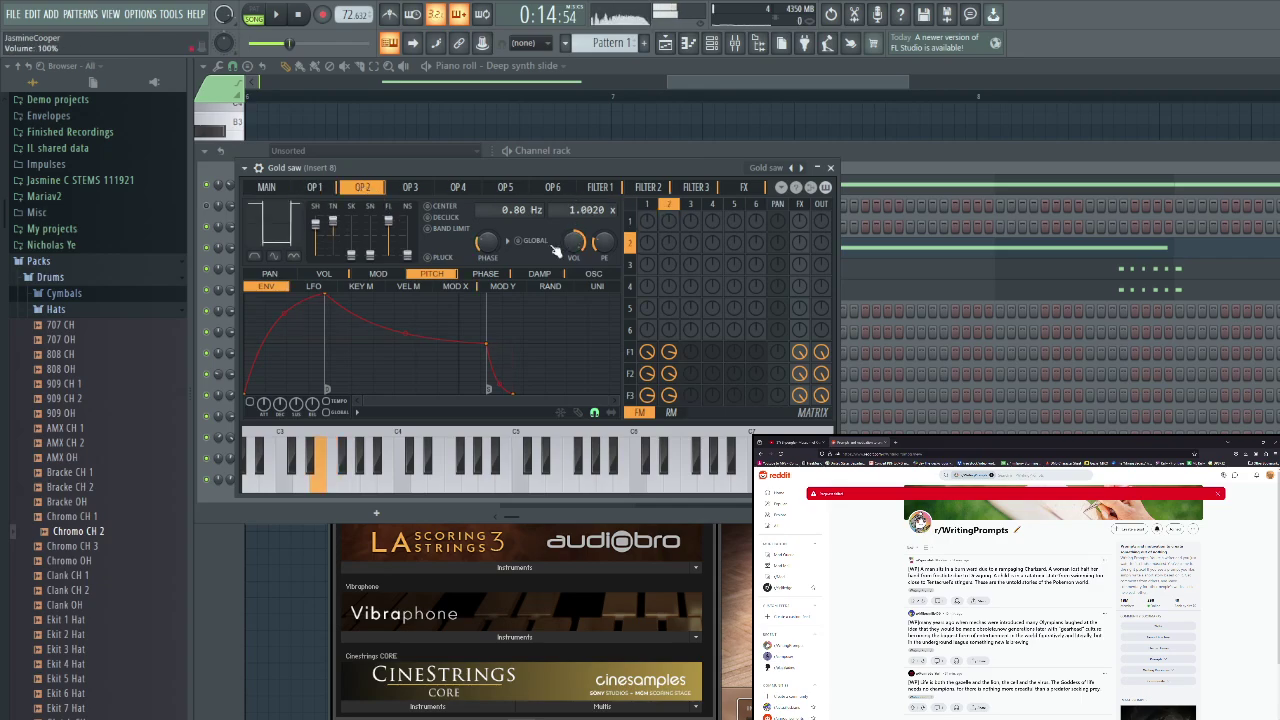
left_click(315, 190)
left_click_drag(333, 298, 332, 336)
key("c")
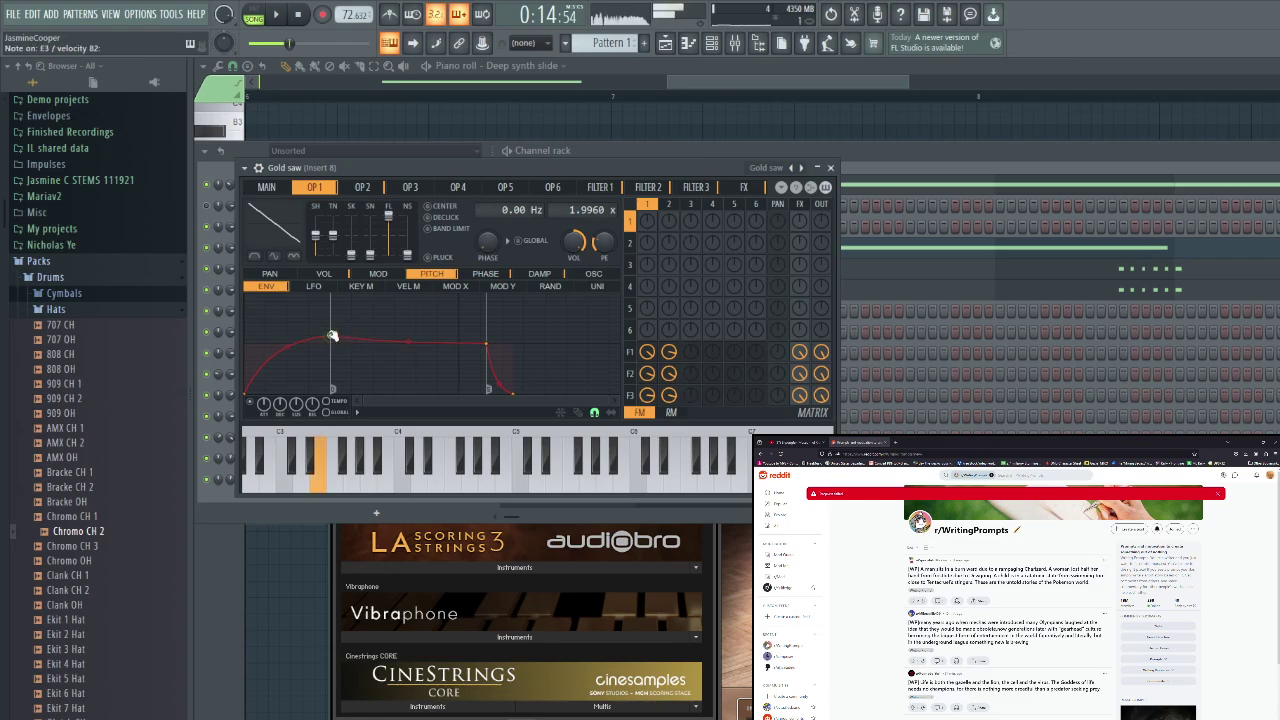
key("v")
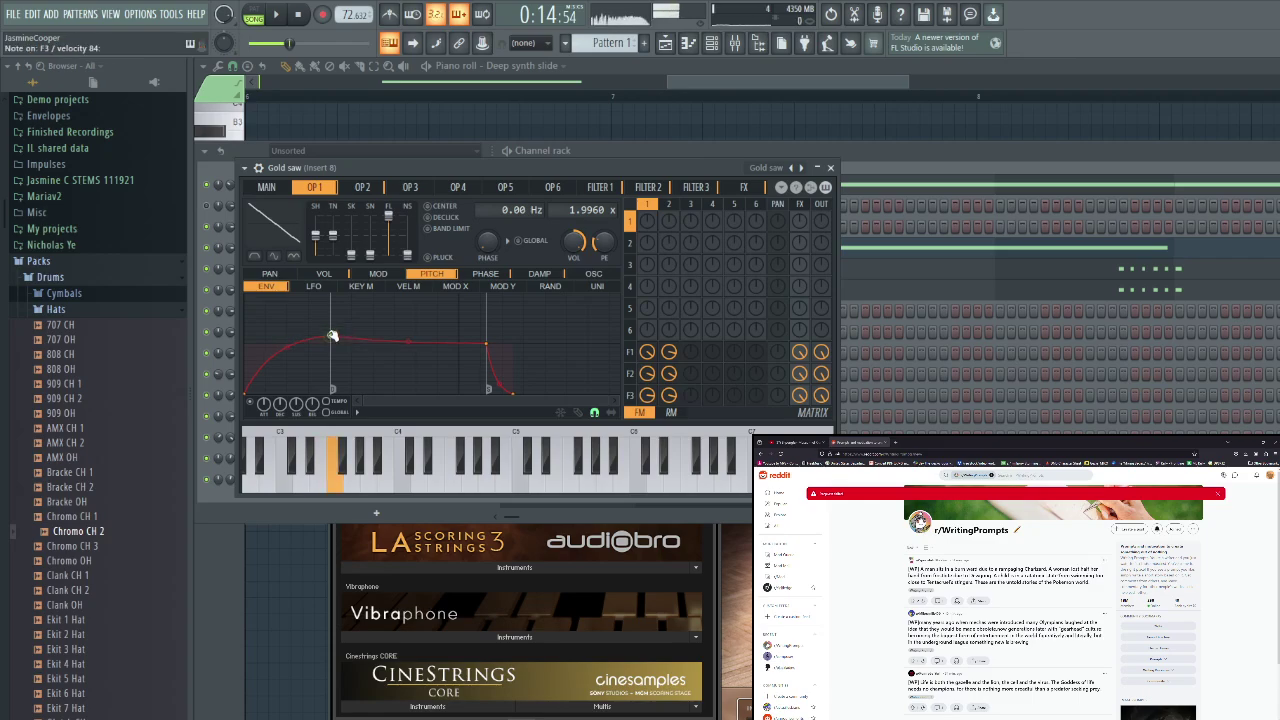
Copy Another fat saw's notes into the Gold saw channel and open its piano roll while playing from bar 5
key("F7")
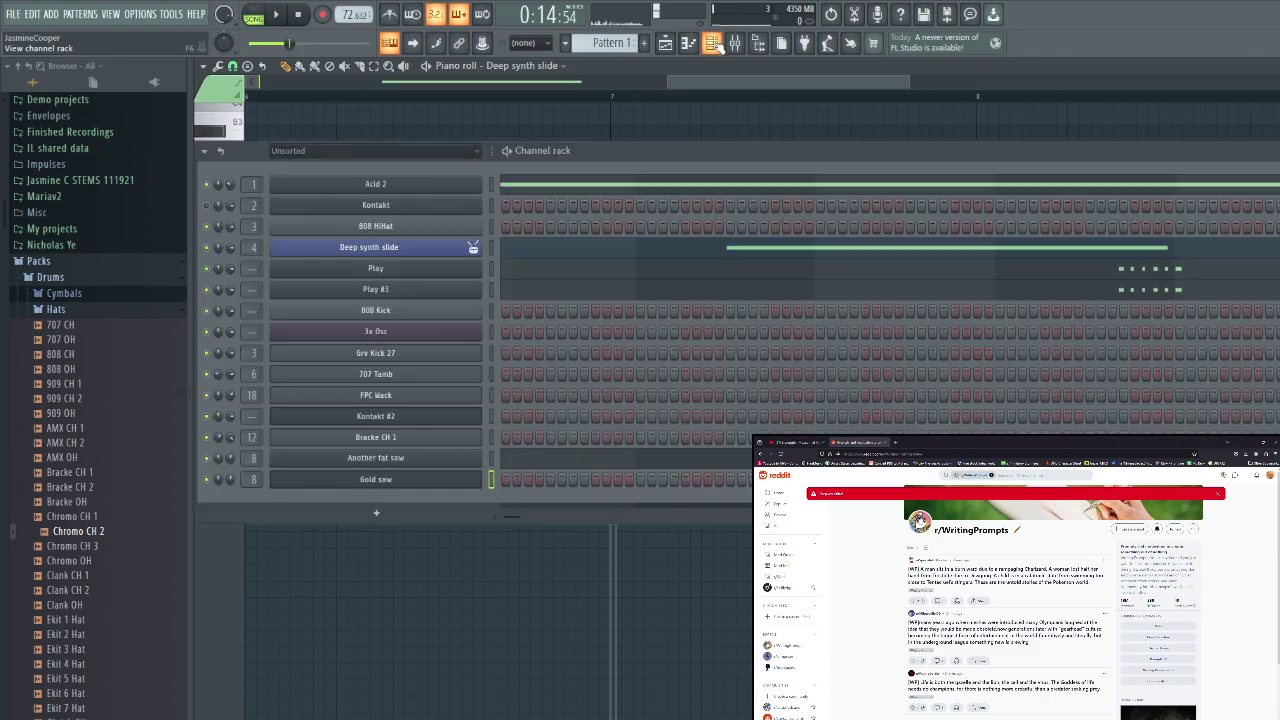
left_click(712, 43)
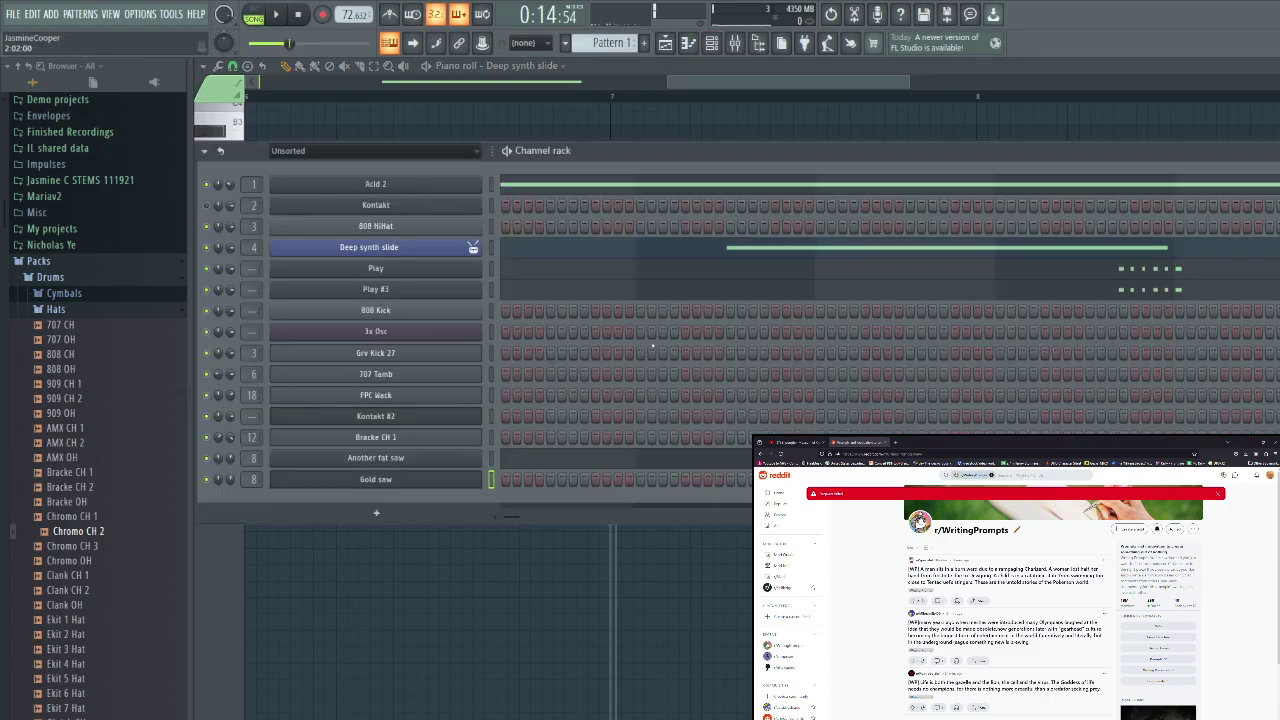
key("Down")
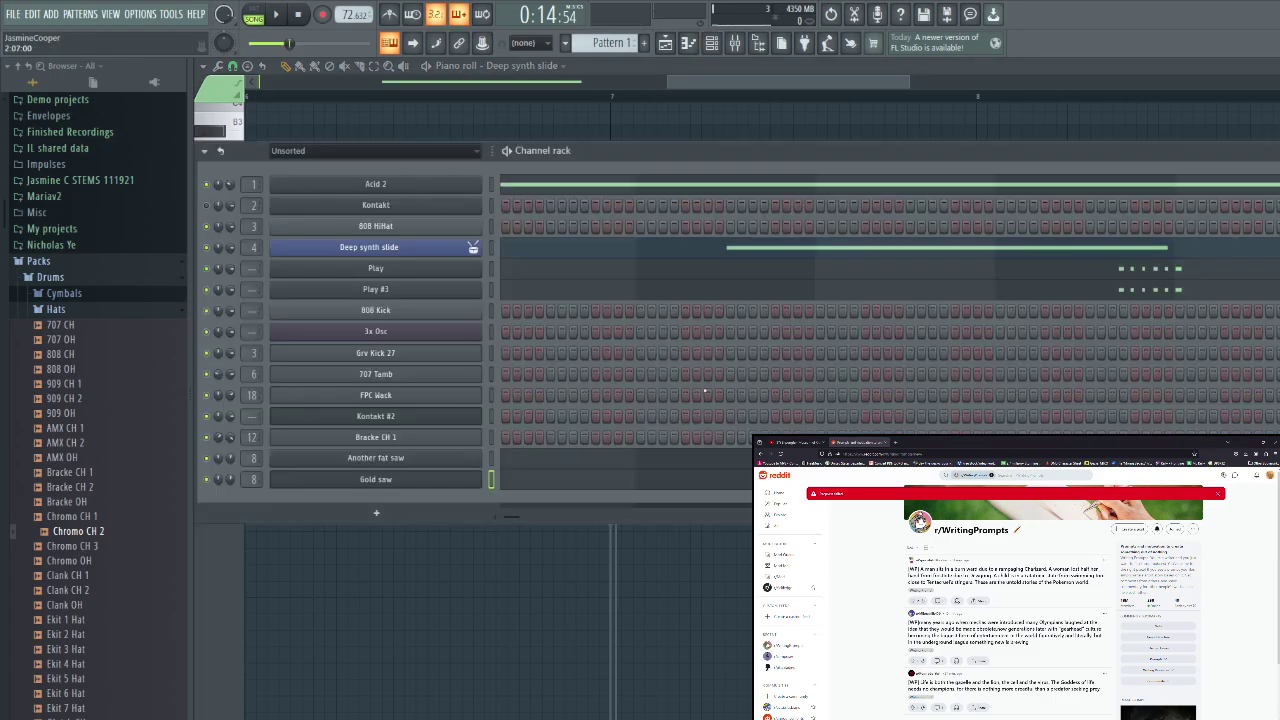
key("space")
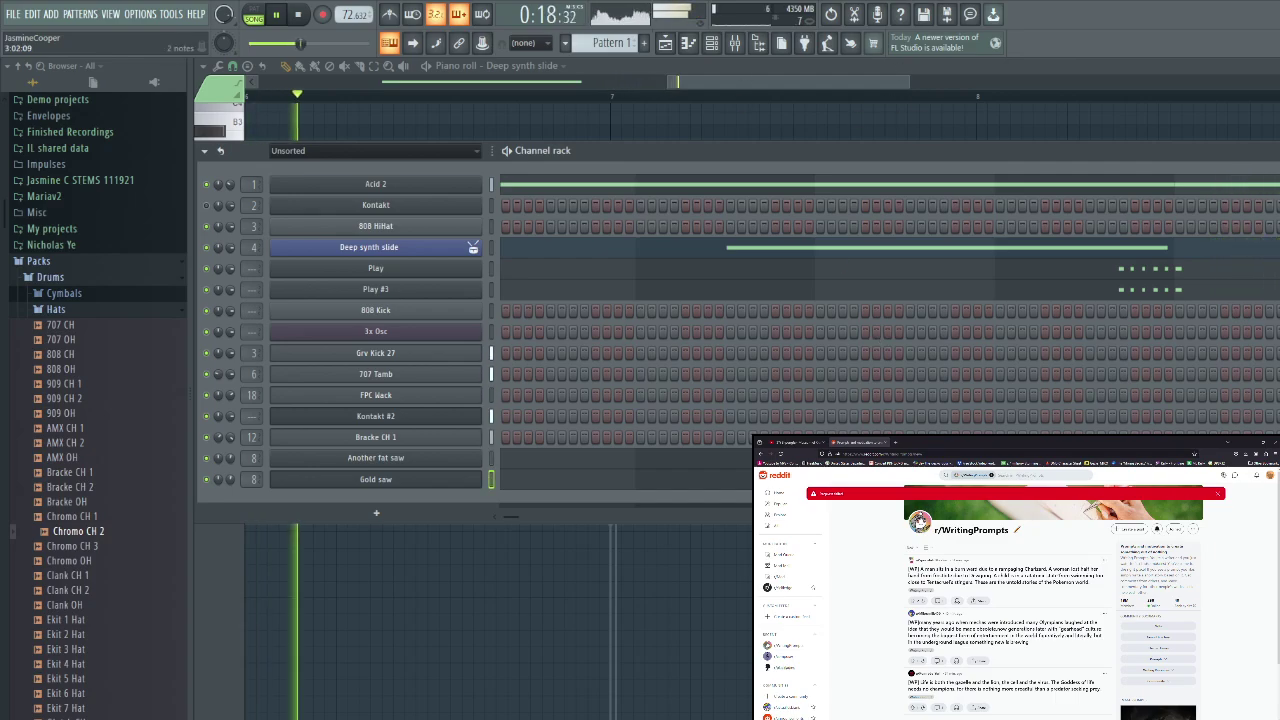
key("F7")
scroll(663, 292, "up", 5)
left_click(665, 305)
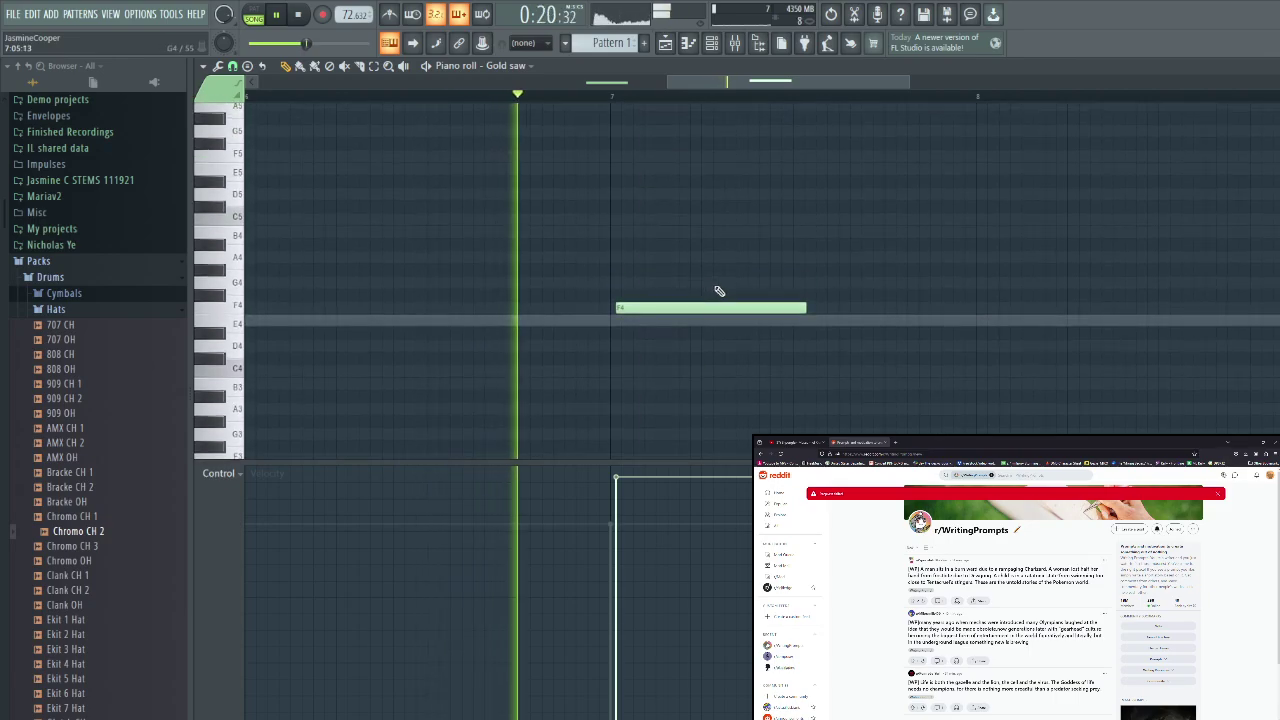
Add a Gold saw note about half a bar long at bar 8 and place it on C#4
scroll(839, 346, "down", 3)
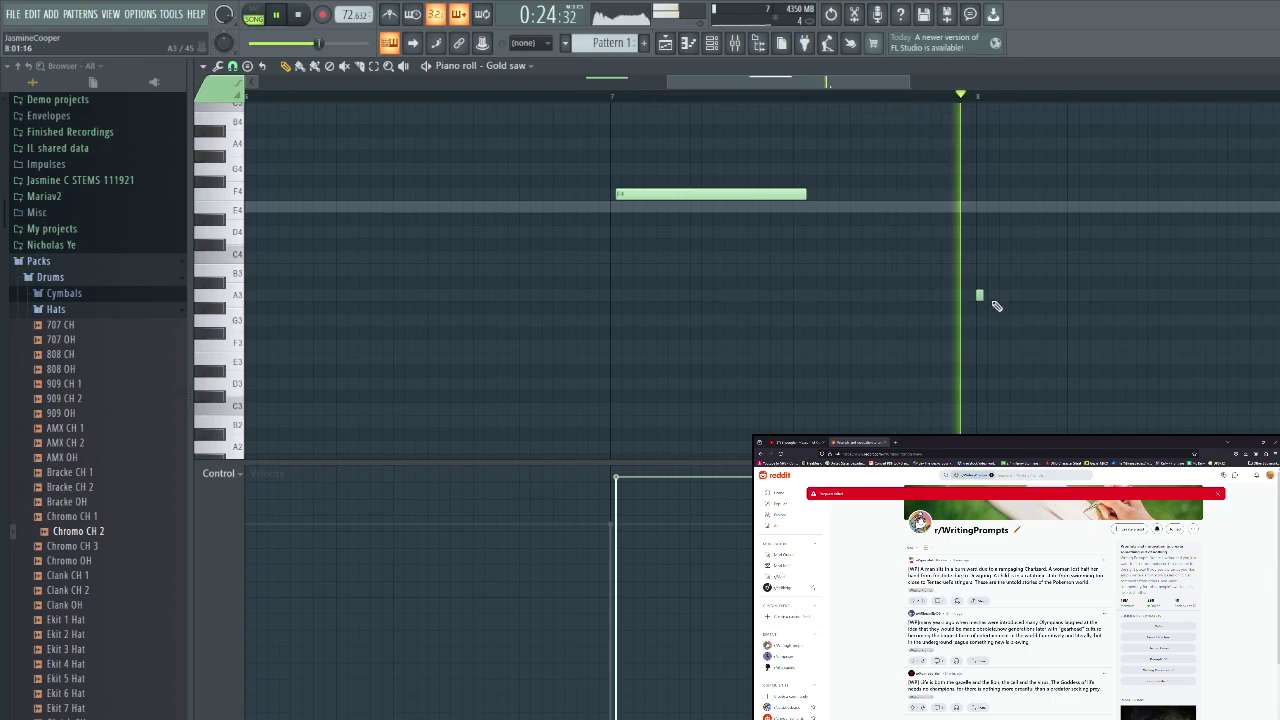
left_click(980, 295)
key("space")
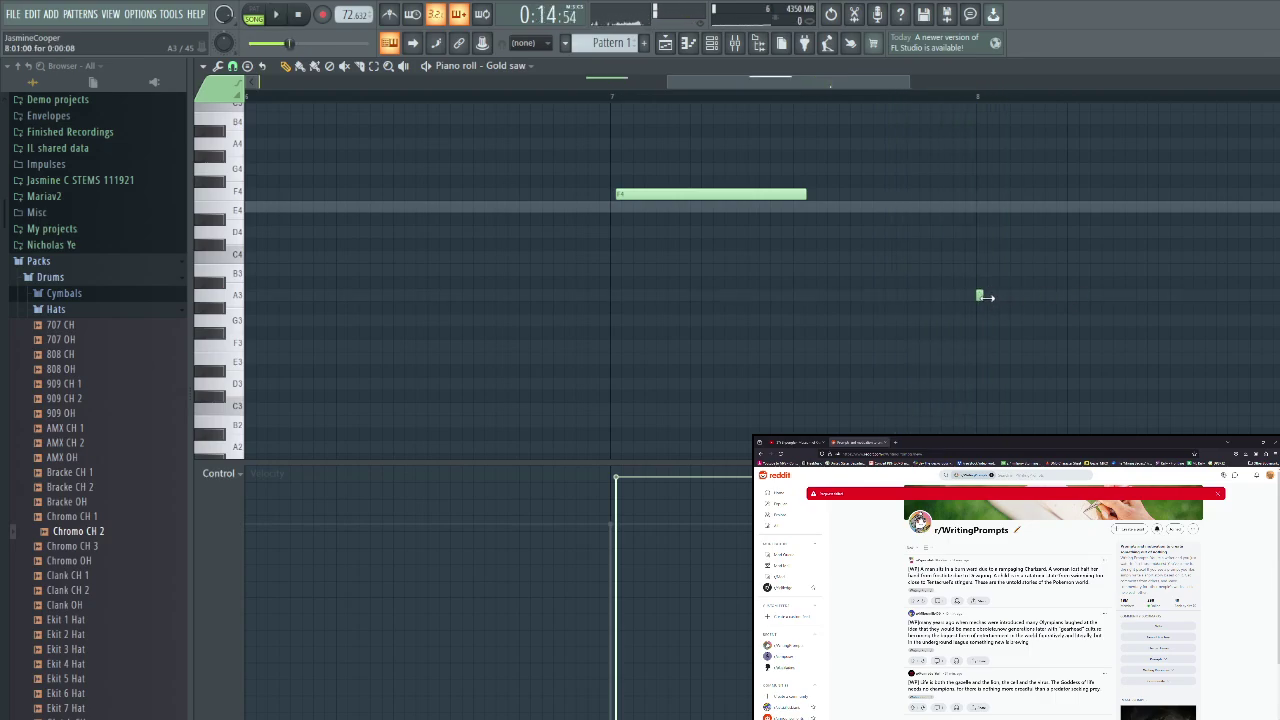
left_click_drag(986, 296, 1133, 297)
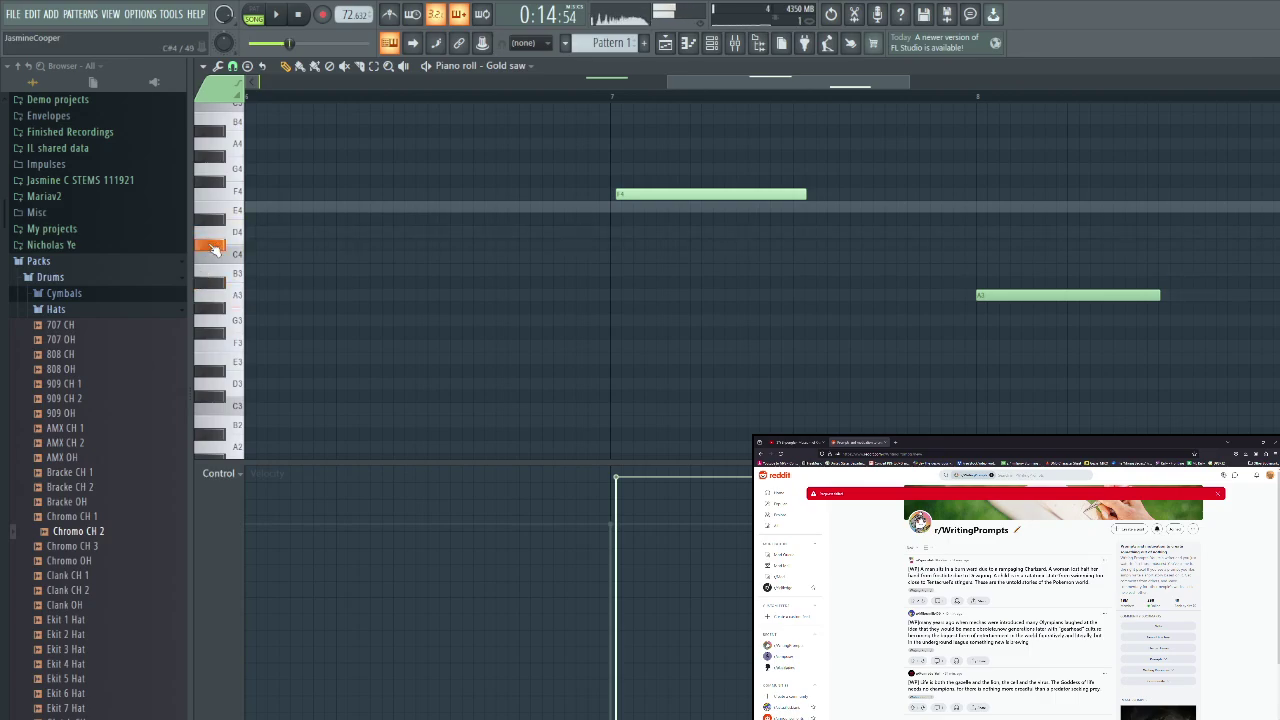
left_click_drag(1007, 290, 1005, 232)
Copy the Gold saw notes into Another fat saw and check them in its piano roll during playback
key("space")
left_click(710, 42)
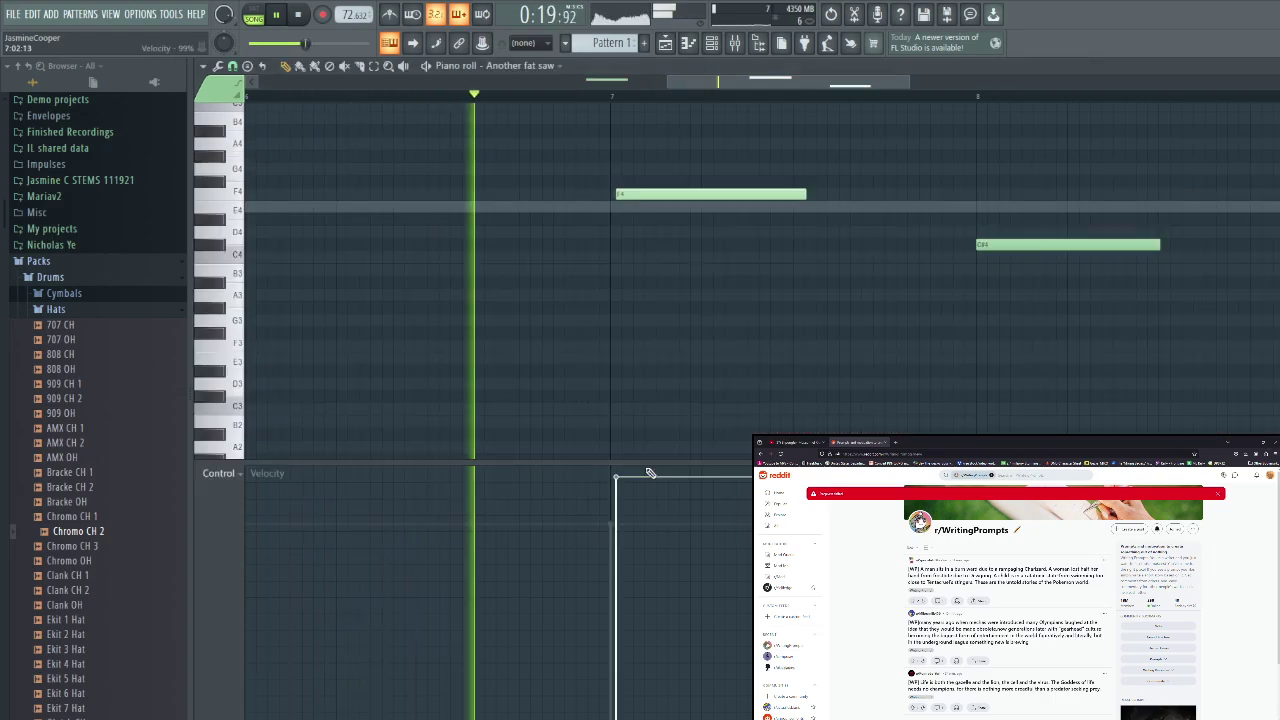
left_click(648, 456)
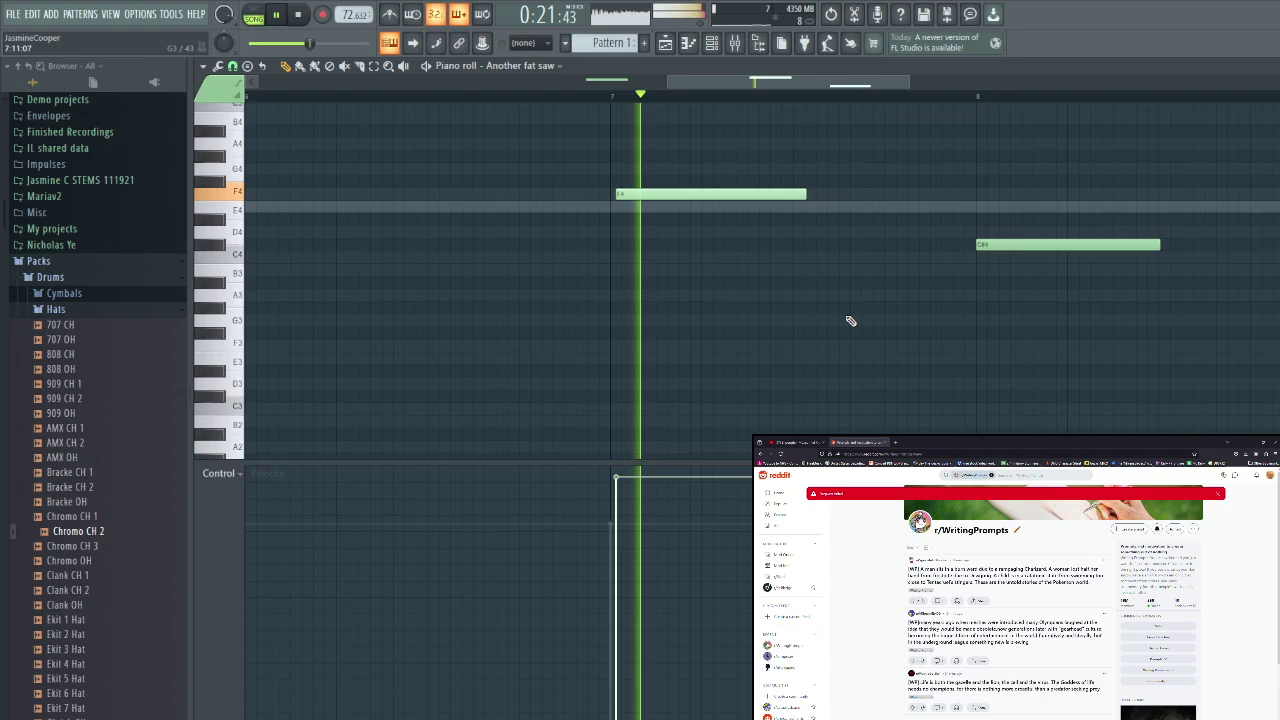
left_click(583, 570)
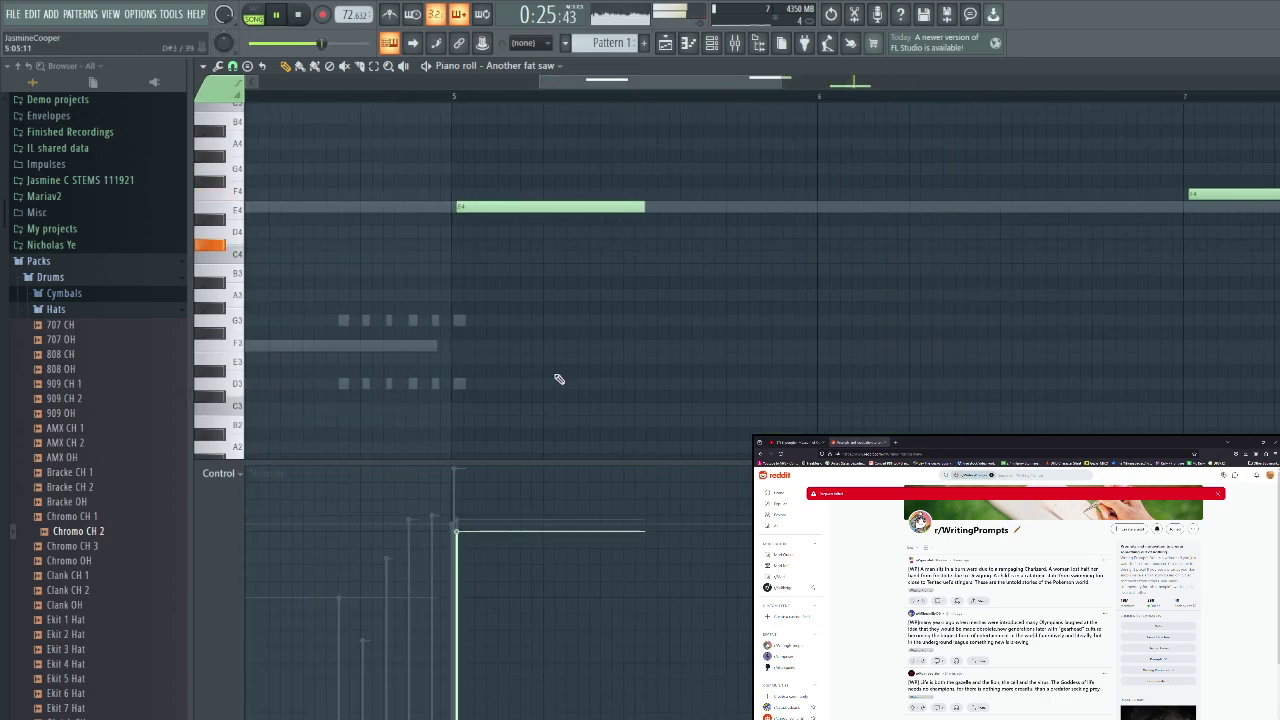
Slice the Pattern 1 clip at bar 5, place a copy of the sliced section at bar 9 on Track 1, and stop playback
left_click(670, 44)
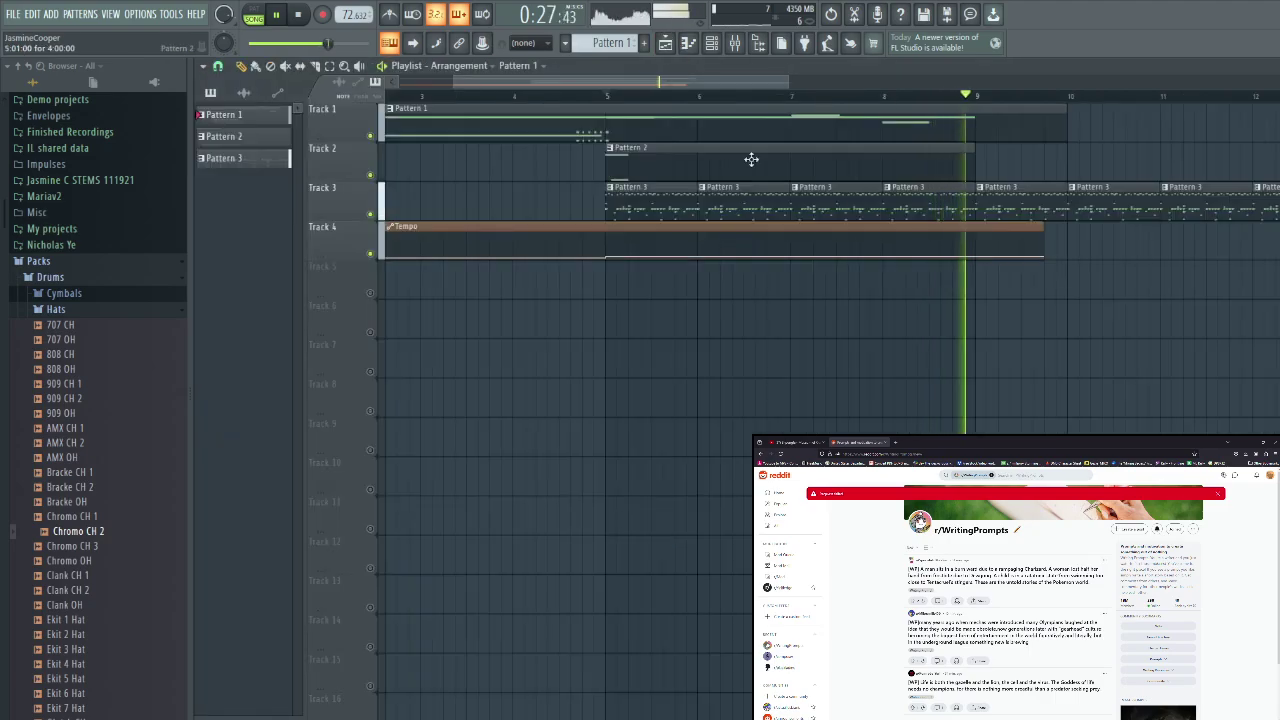
key("space")
key("space")
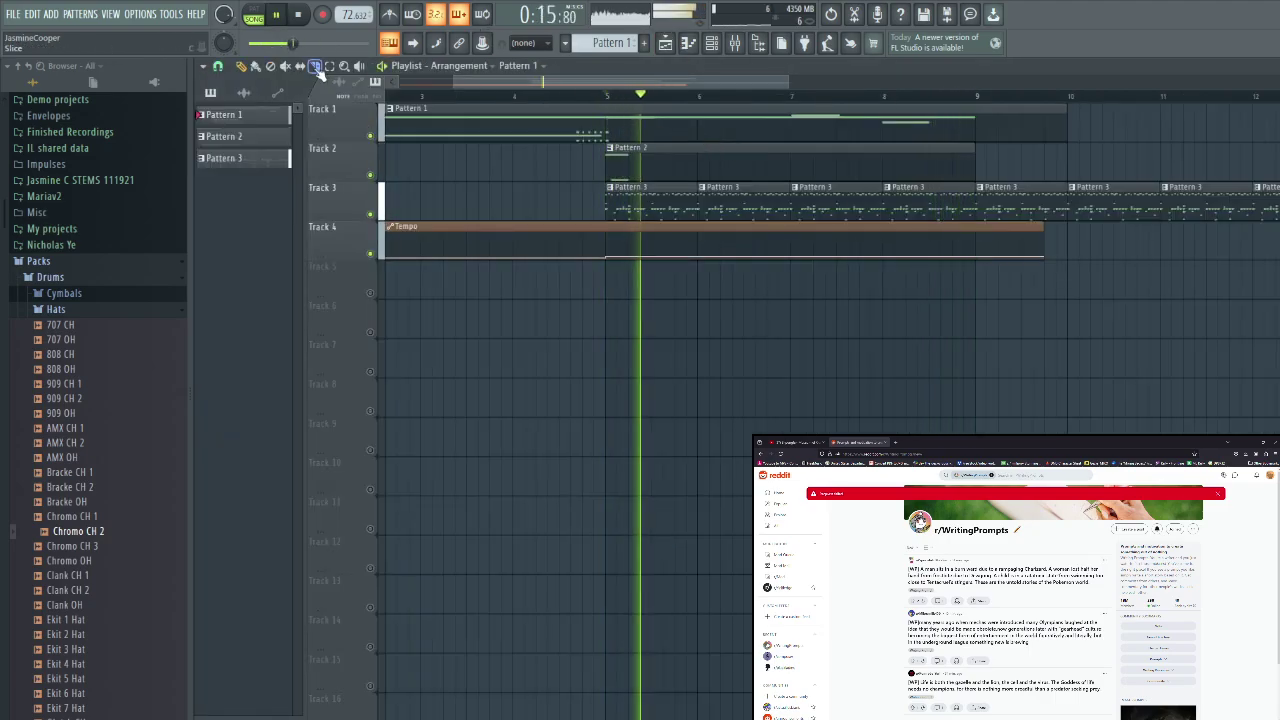
left_click(607, 115)
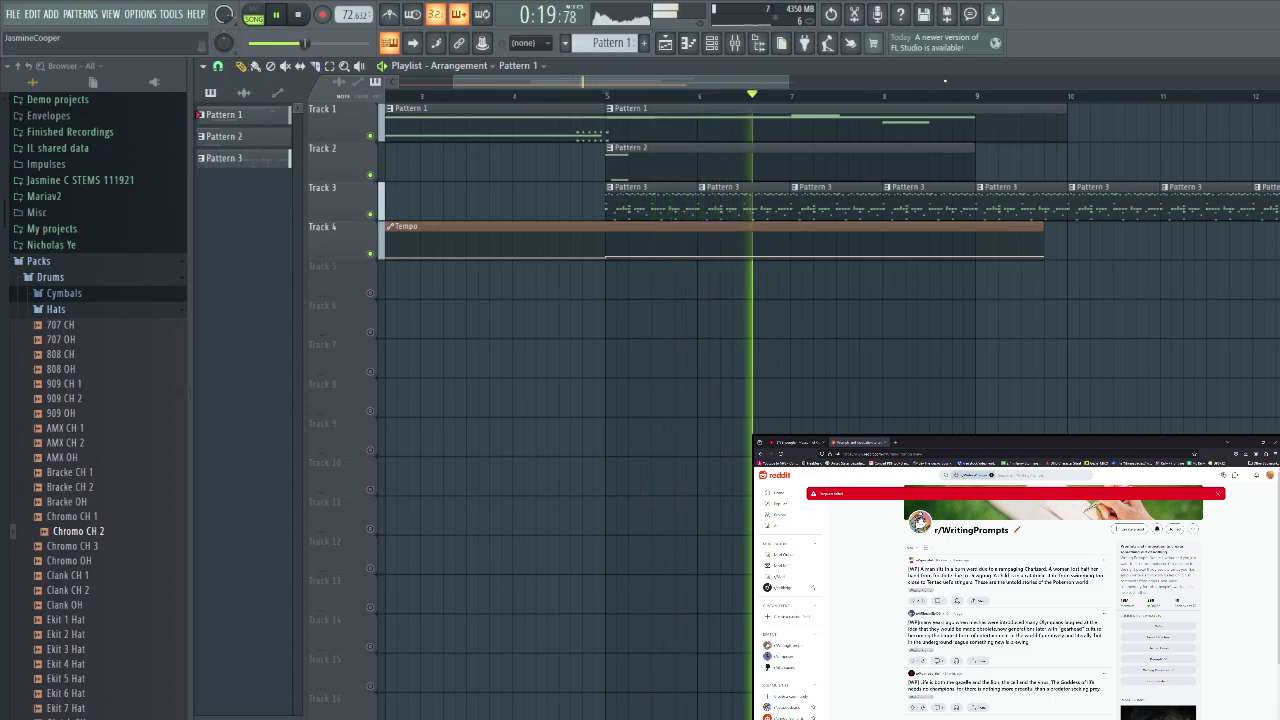
left_click(987, 131)
left_click_drag(987, 131, 974, 134)
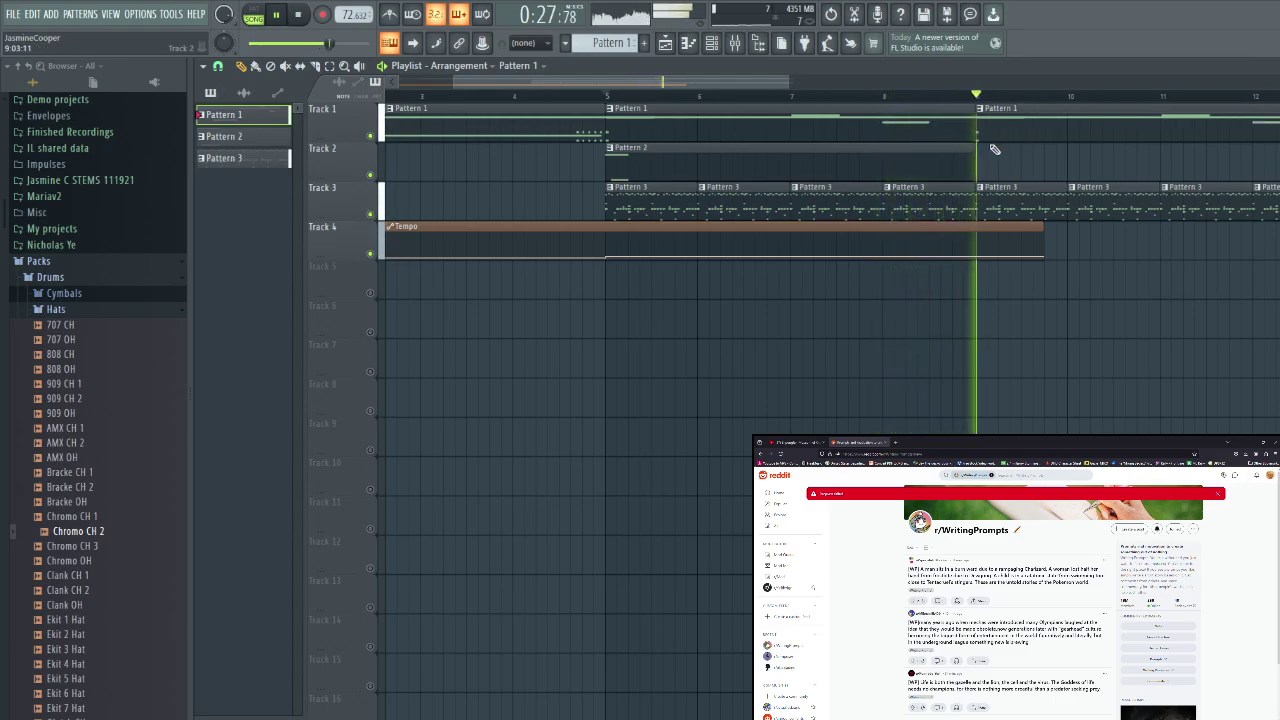
key("space")
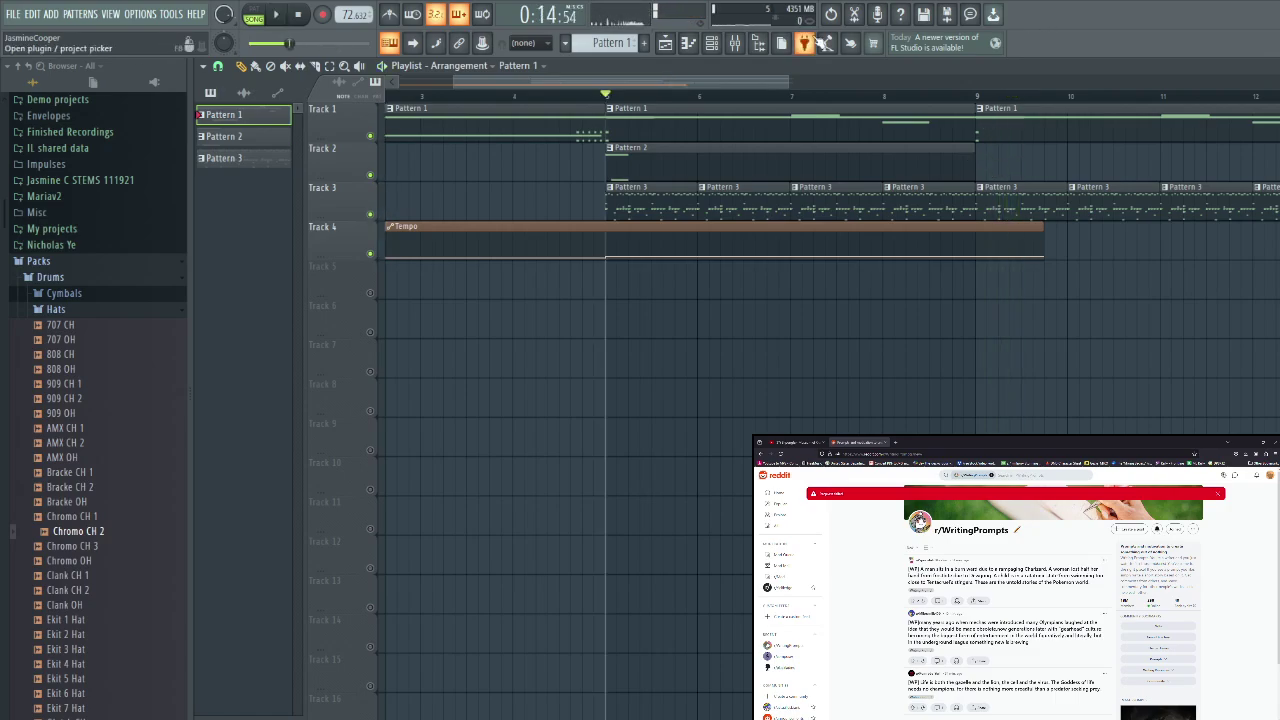
Try the Clank OH sample as a new channel and undo the addition
left_click(711, 43)
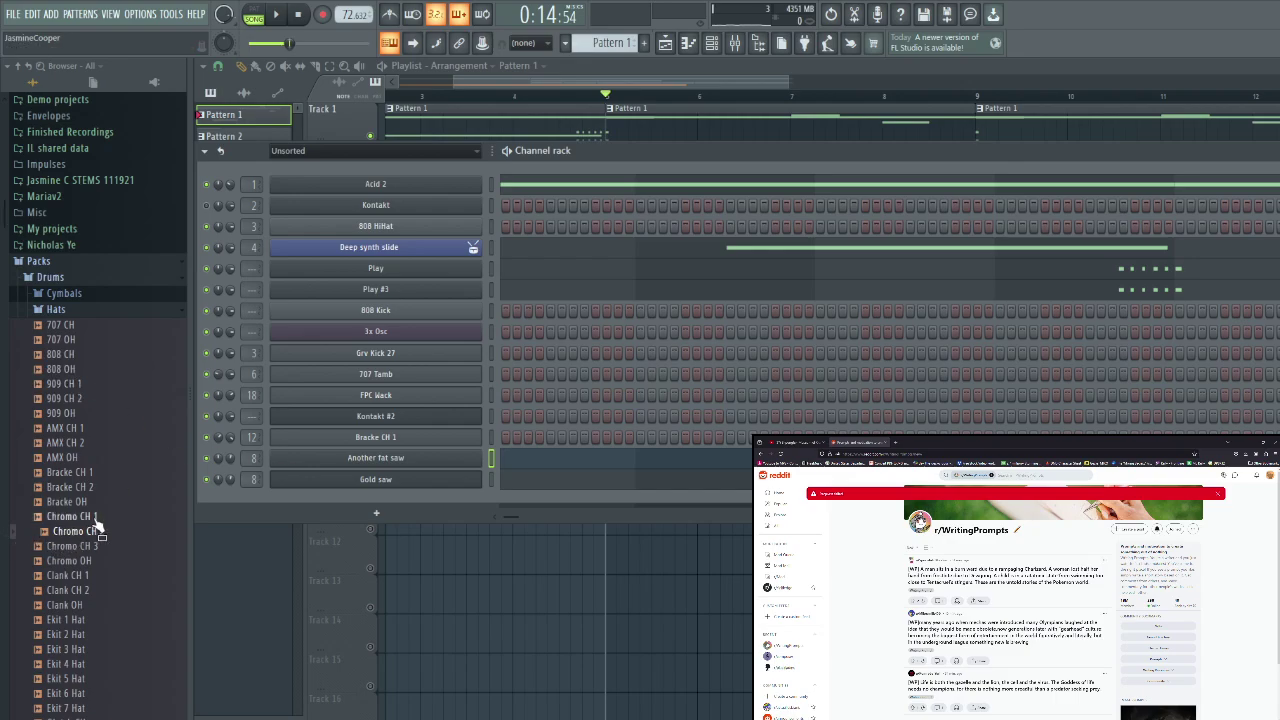
left_click_drag(70, 605, 392, 499)
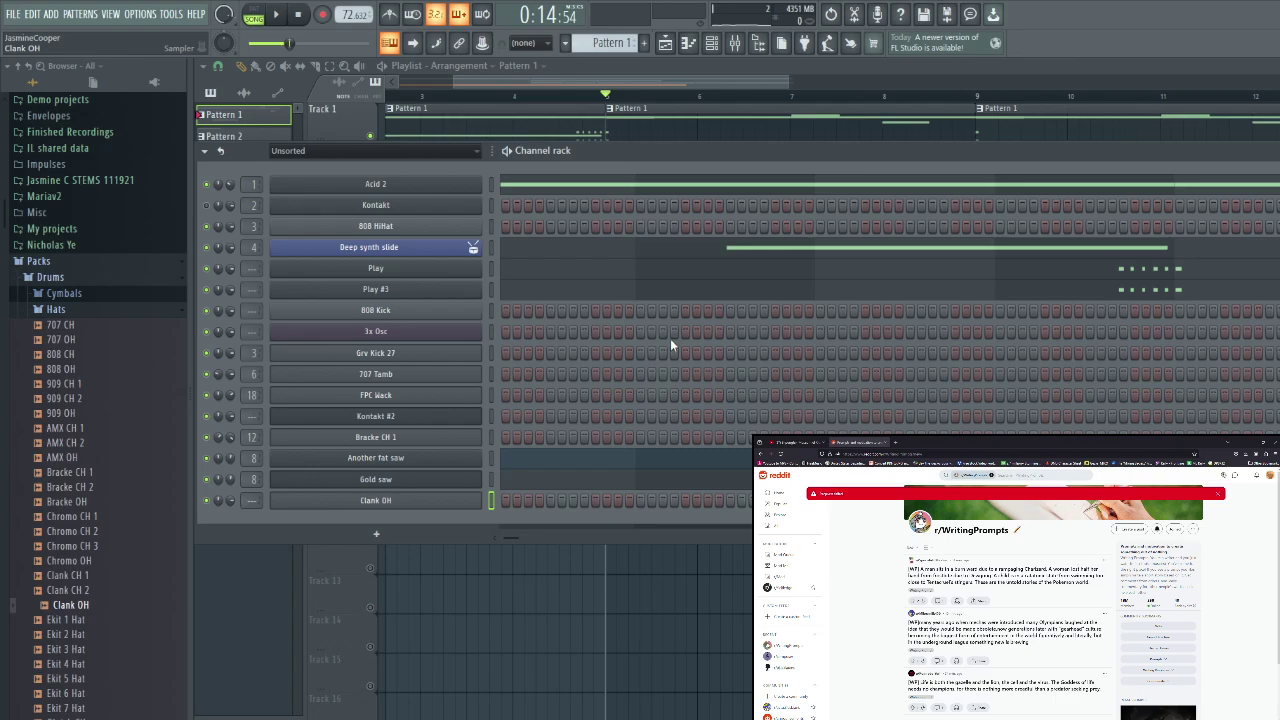
key("ctrl+z")
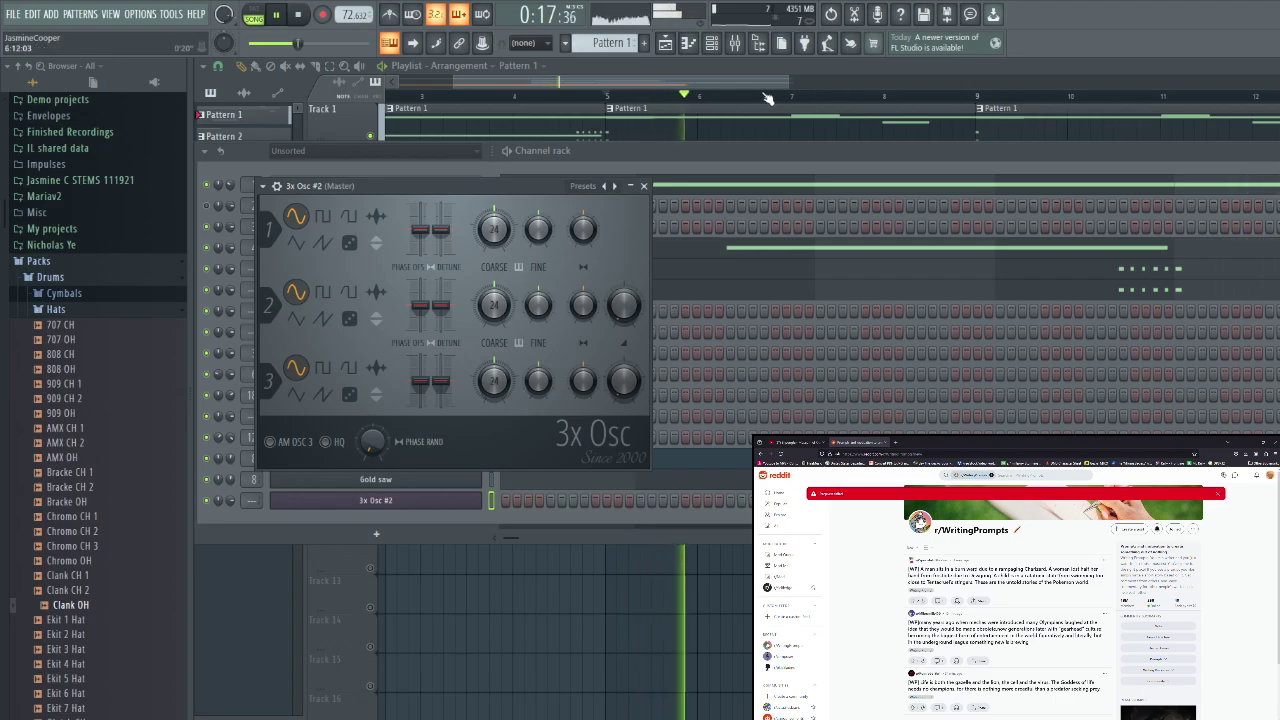
Review the arrangement from bar 5 through bar 12 during playback, and stop playback
left_click_drag(759, 84, 844, 86)
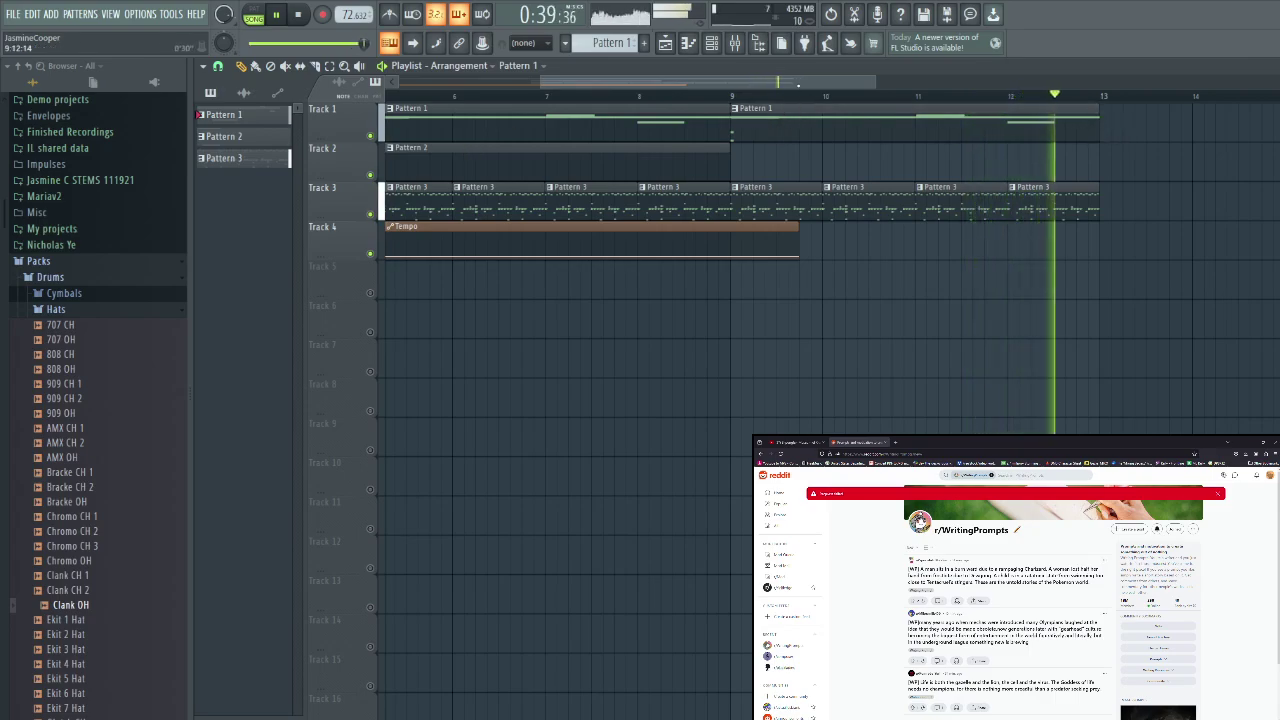
left_click_drag(801, 82, 750, 84)
key("space")
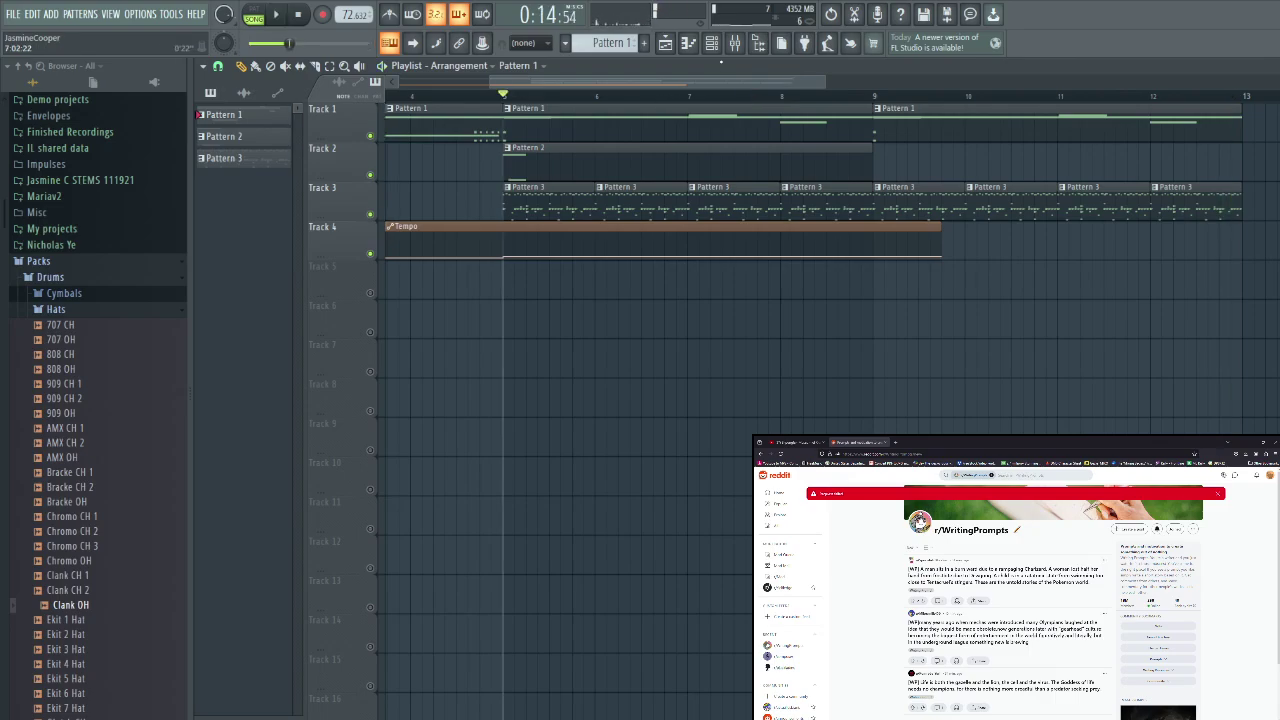
Open the Kontakt channel's instrument during playback to check its loaded preset, return to the arrangement, and stop playback
left_click(712, 44)
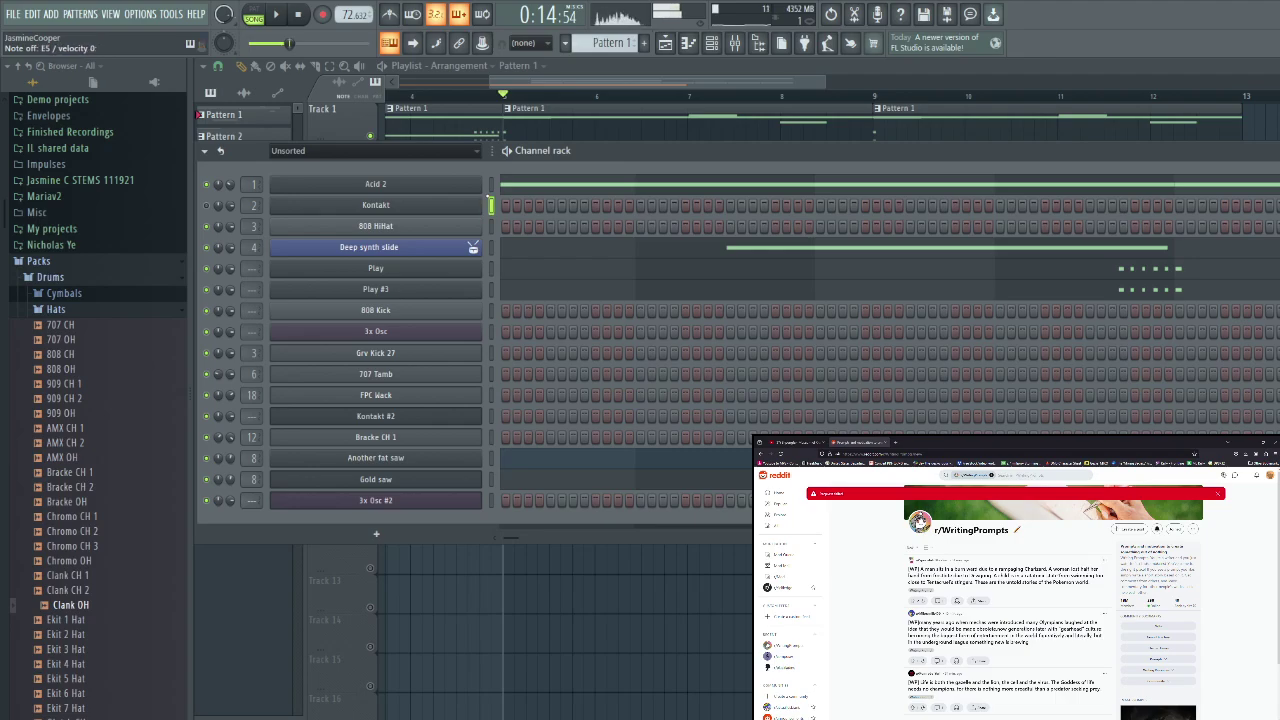
key("space")
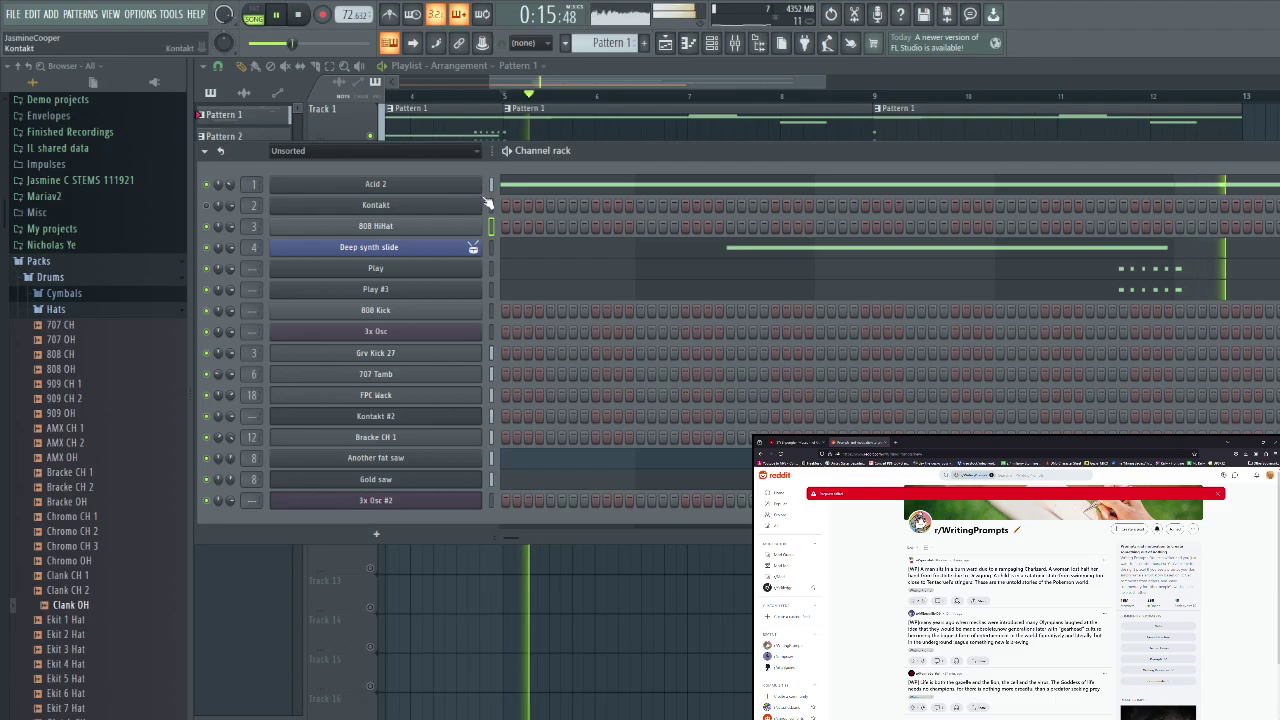
left_click(429, 208)
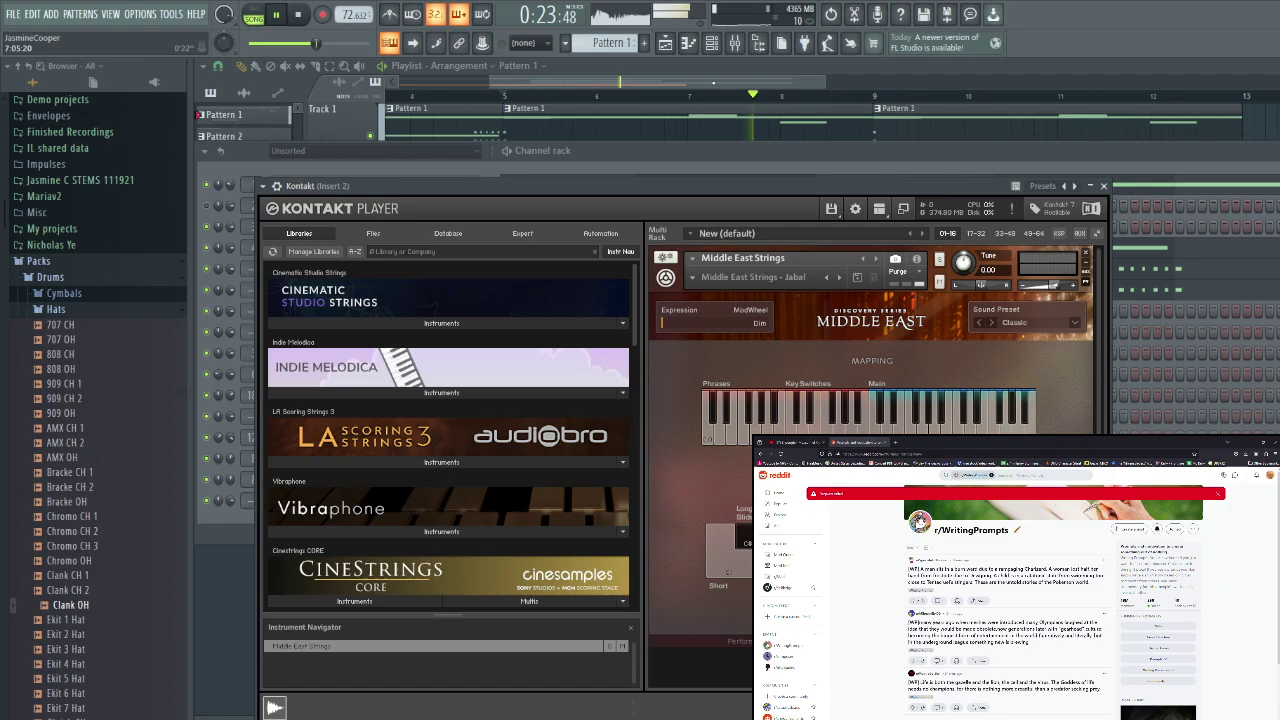
left_click(713, 83)
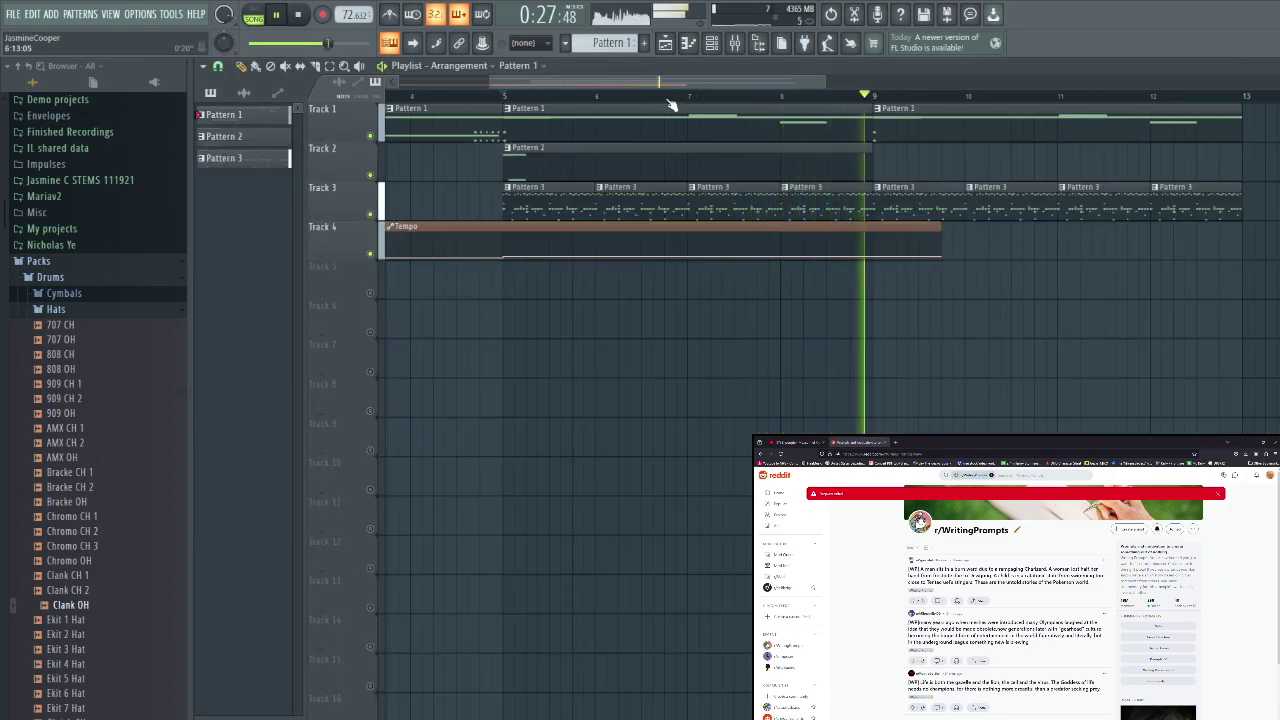
key("space")
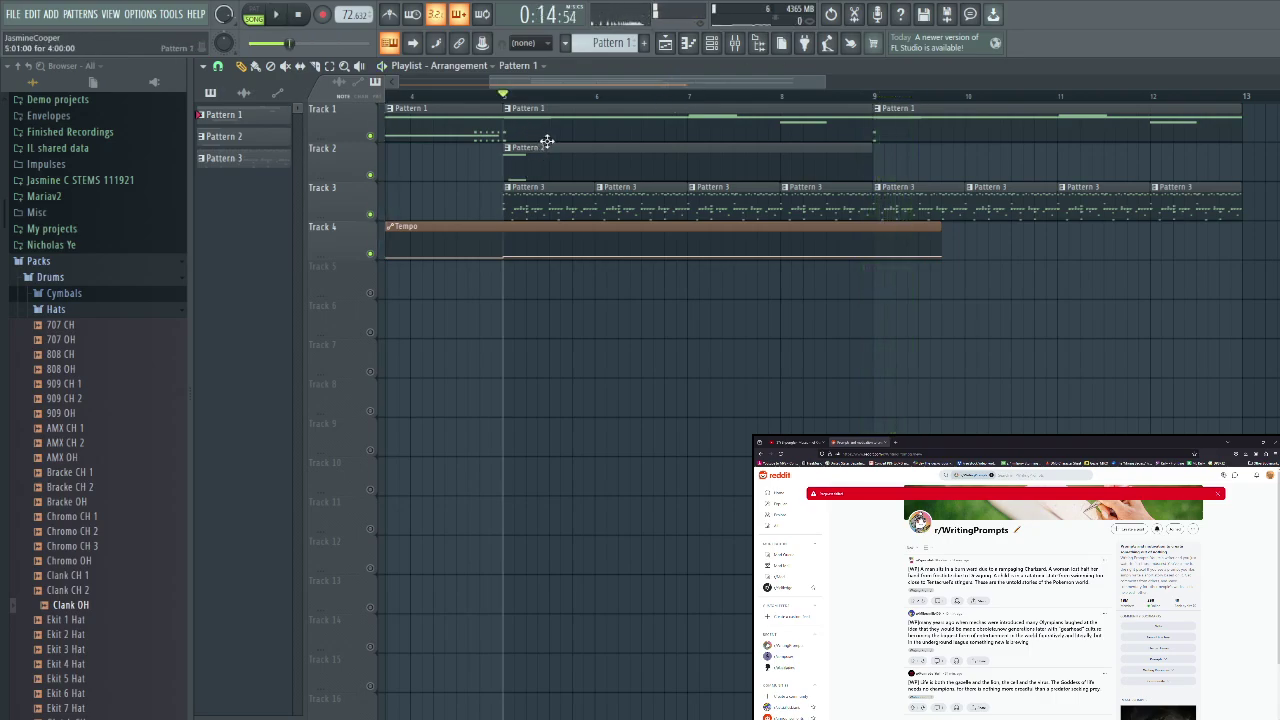
Play from bar 5 and check Pattern 1's Acid 2 notes and the channel overview, returning to the arrangement
key("space")
double_click(578, 122)
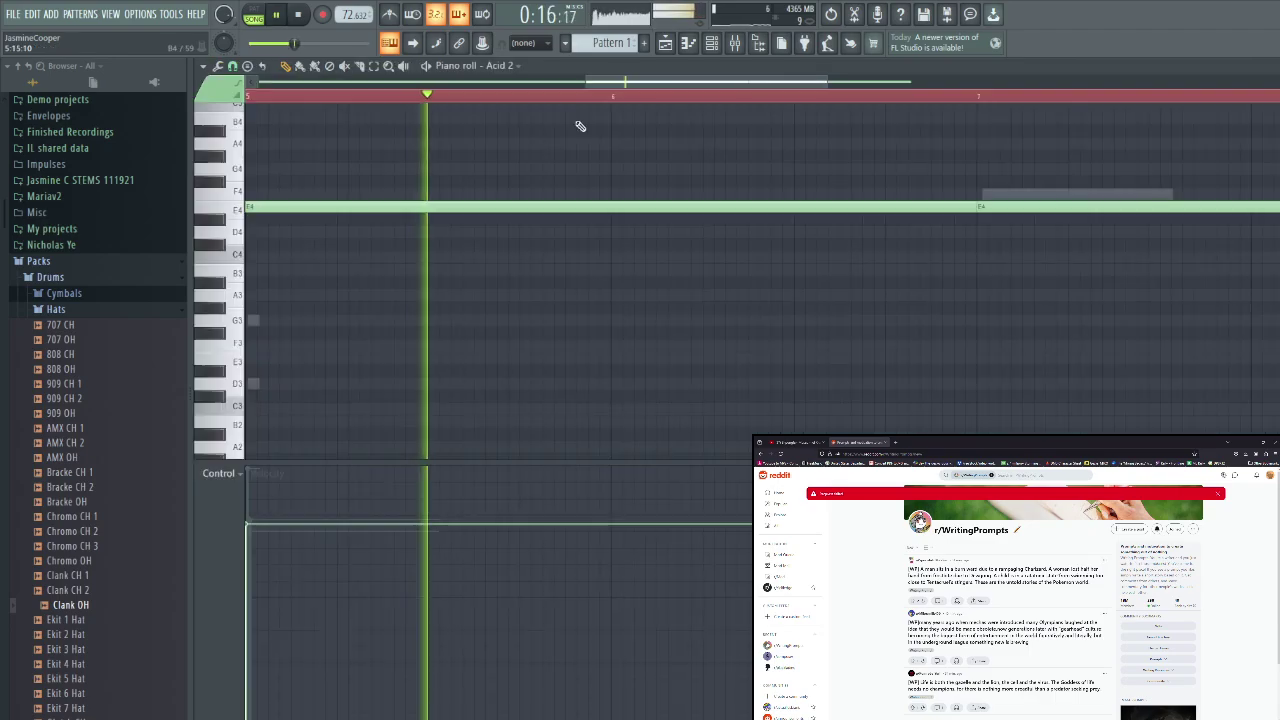
key("F6")
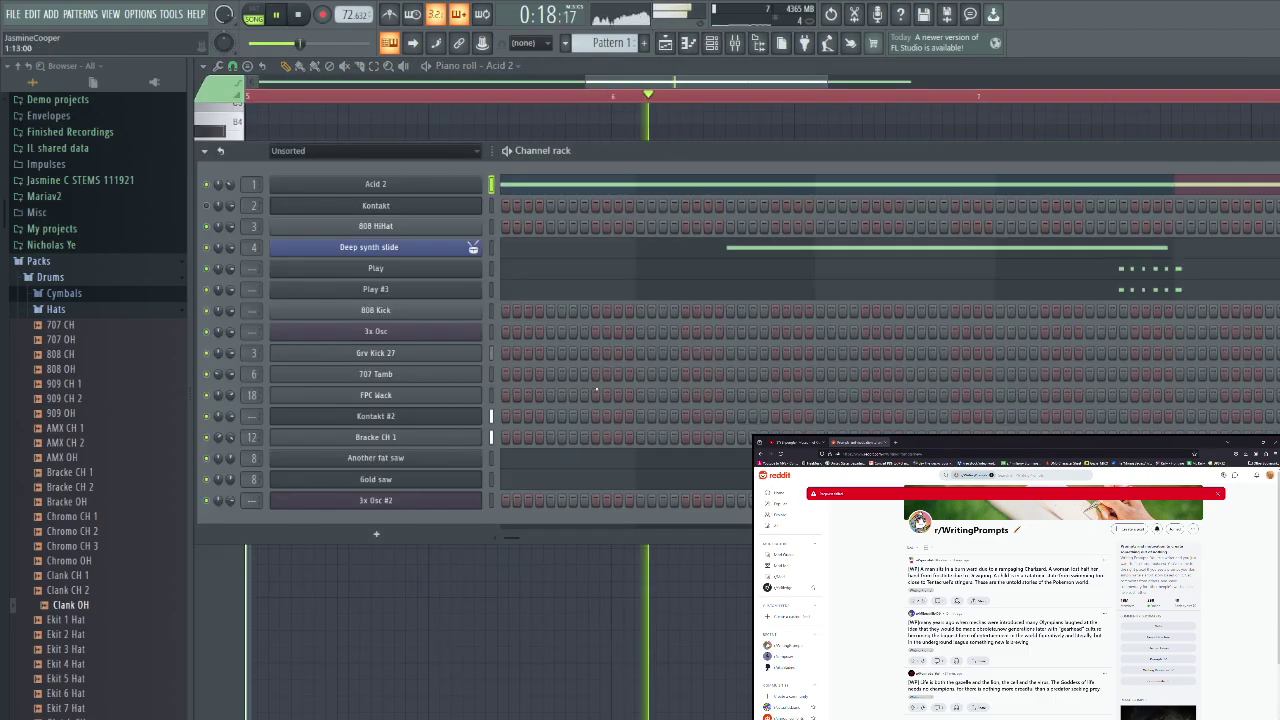
key("F5")
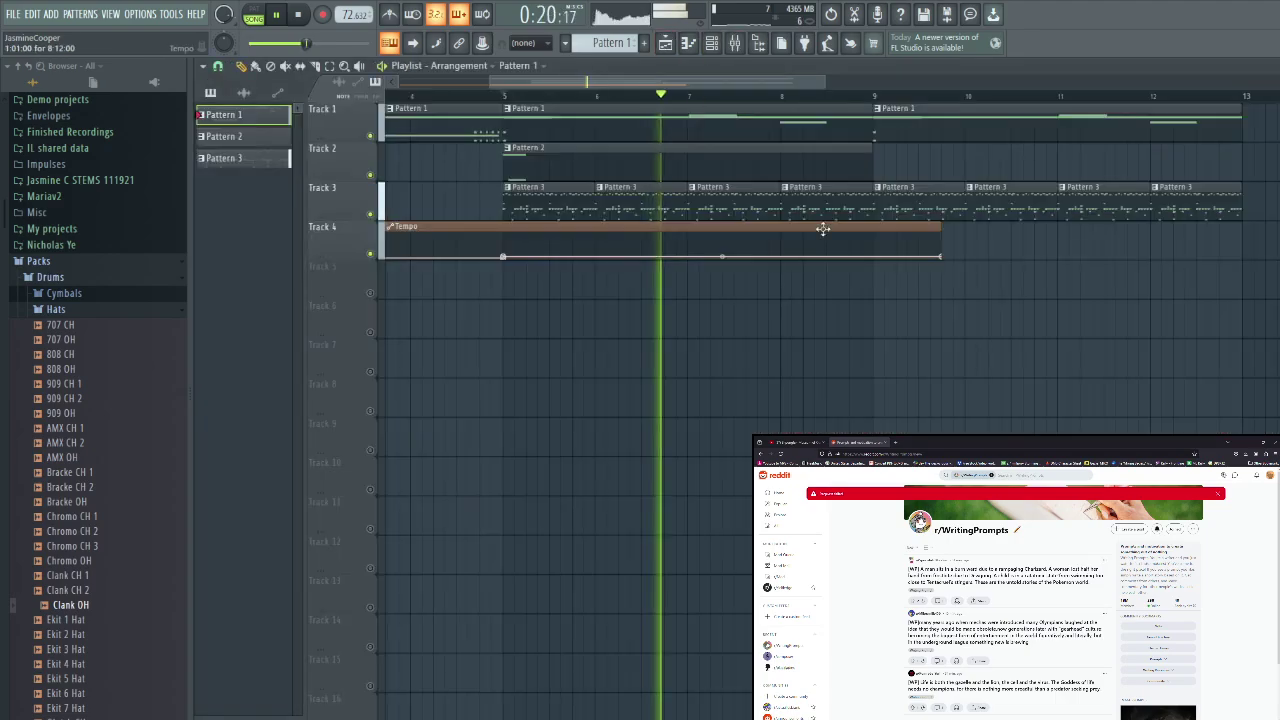
Try two short F2 notes near bar 3 in Pattern 2's 3x Osc part, and delete them
left_click(674, 166)
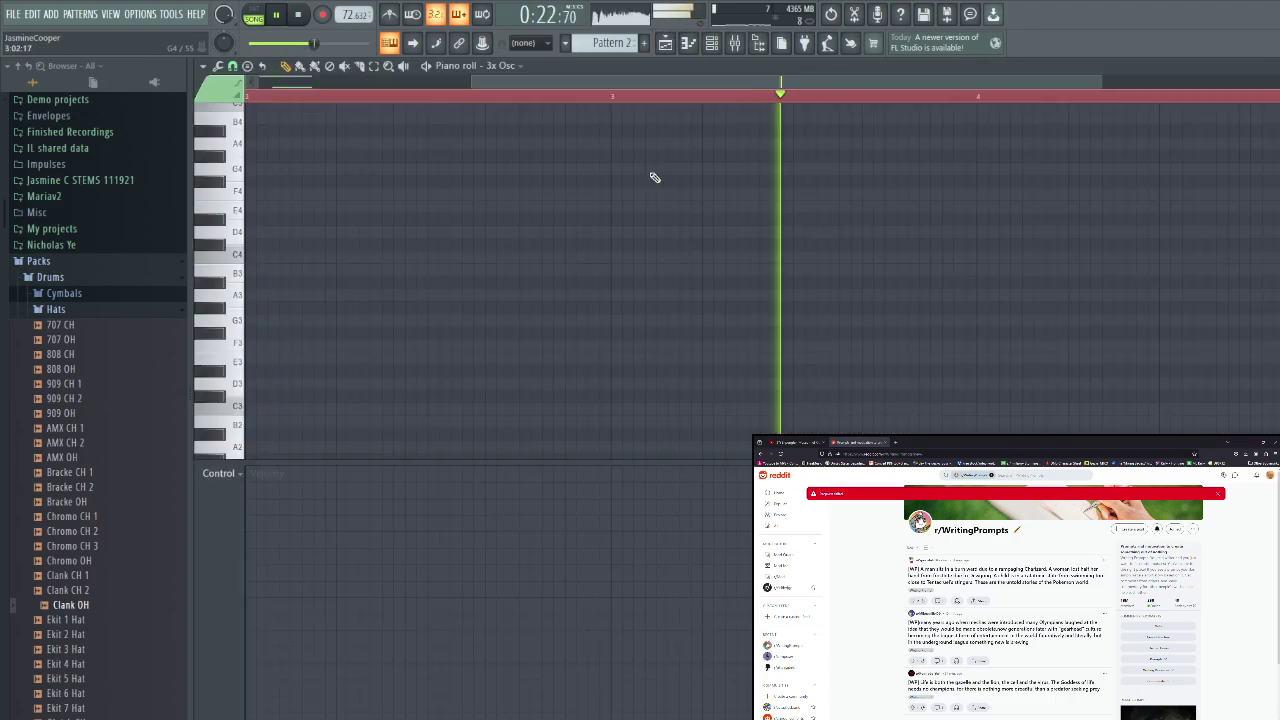
double_click(650, 172)
scroll(565, 320, "down", 3)
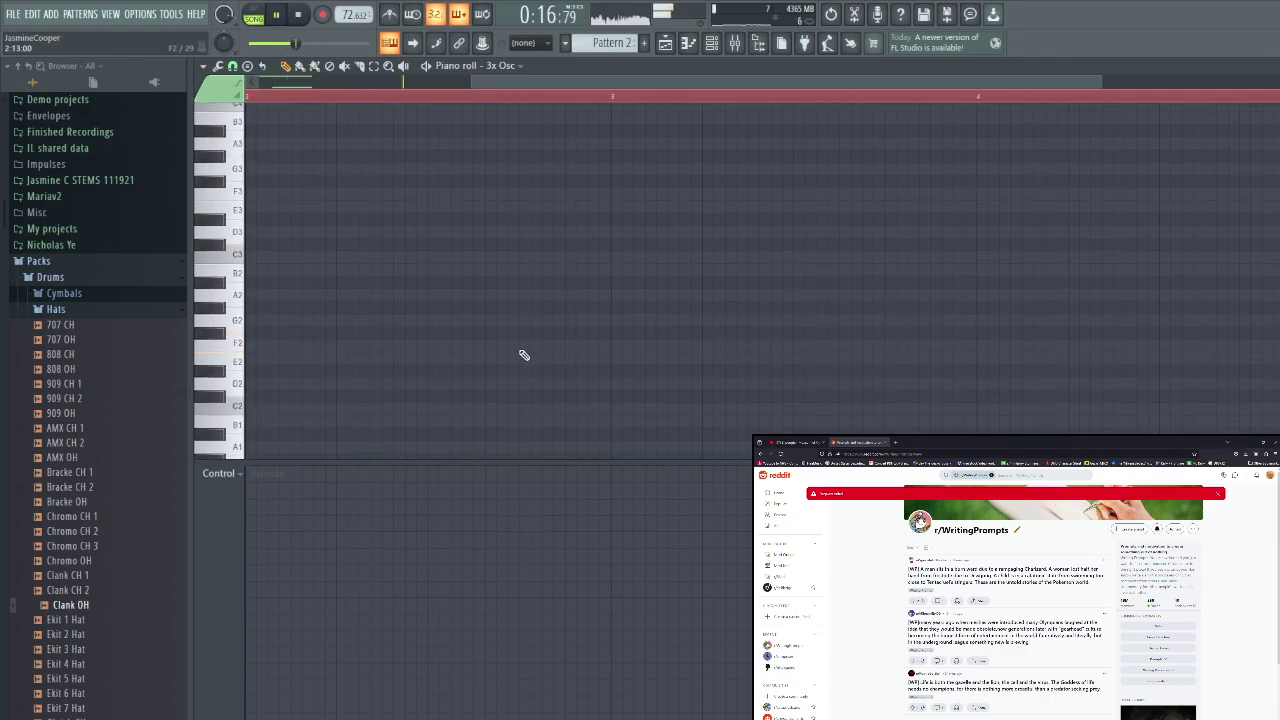
left_click(520, 347)
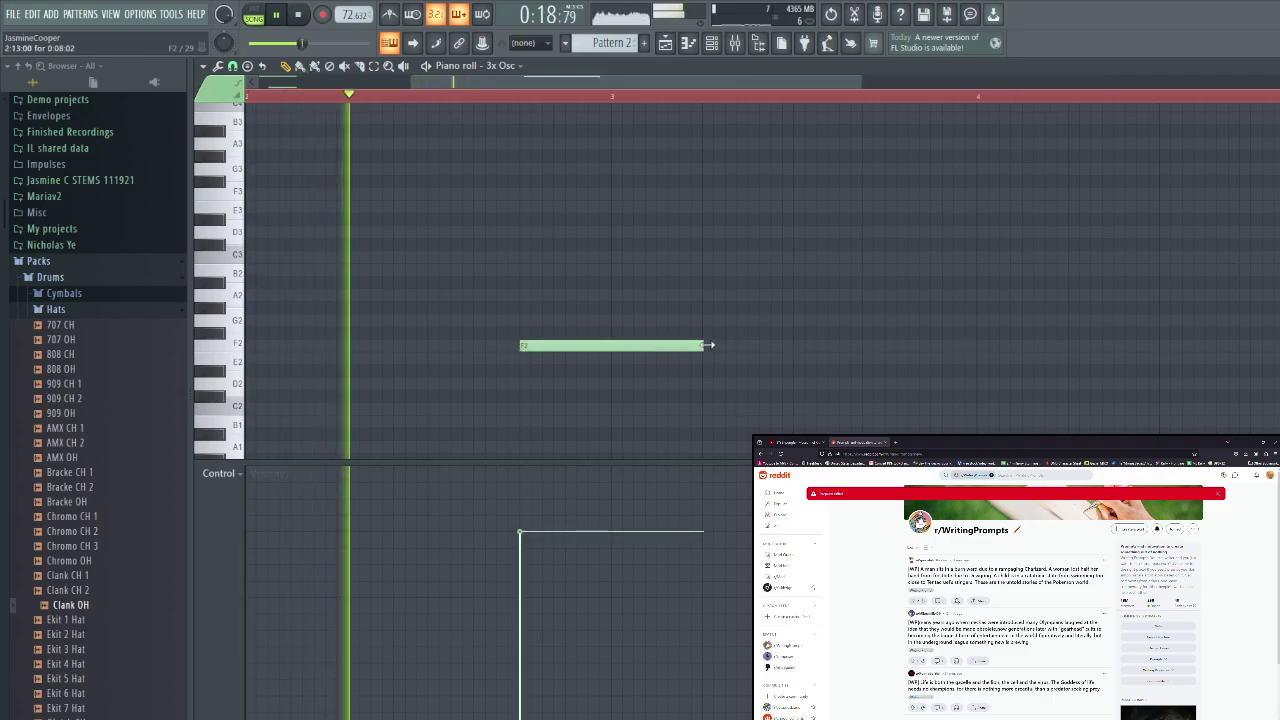
left_click_drag(703, 346, 545, 344)
left_click(613, 346)
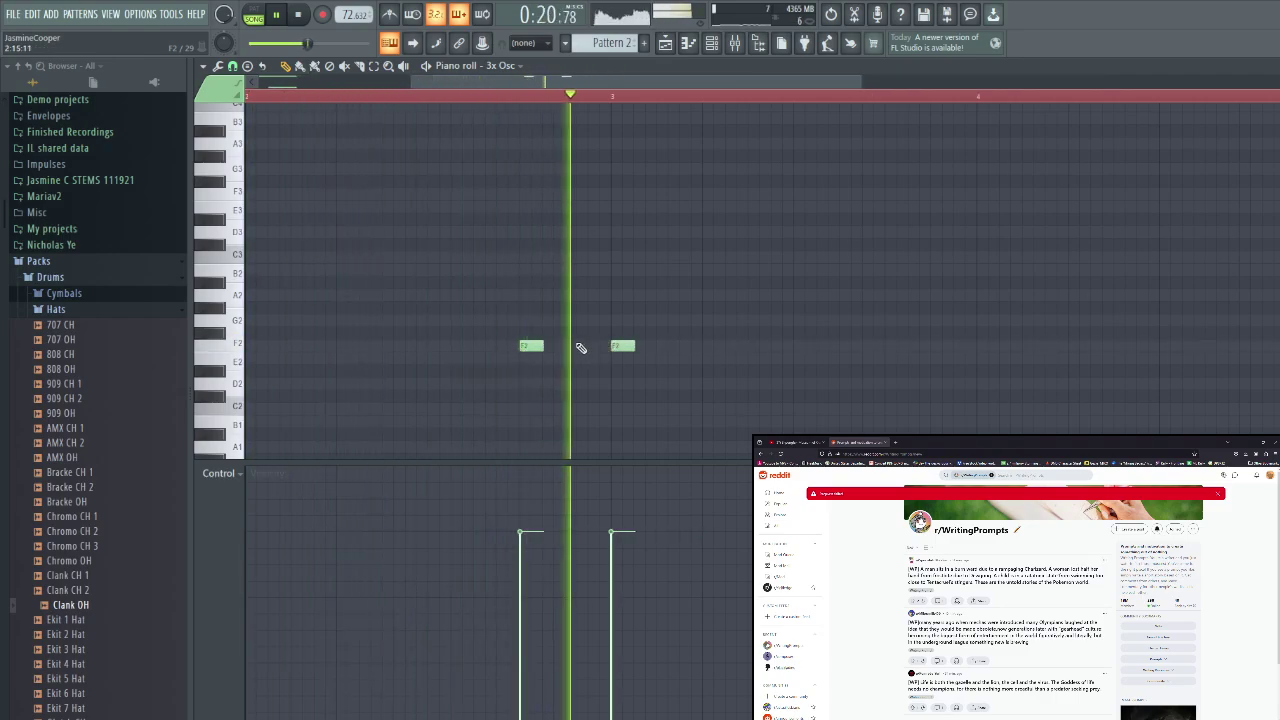
right_click(531, 346)
right_click(623, 346)
key("space")
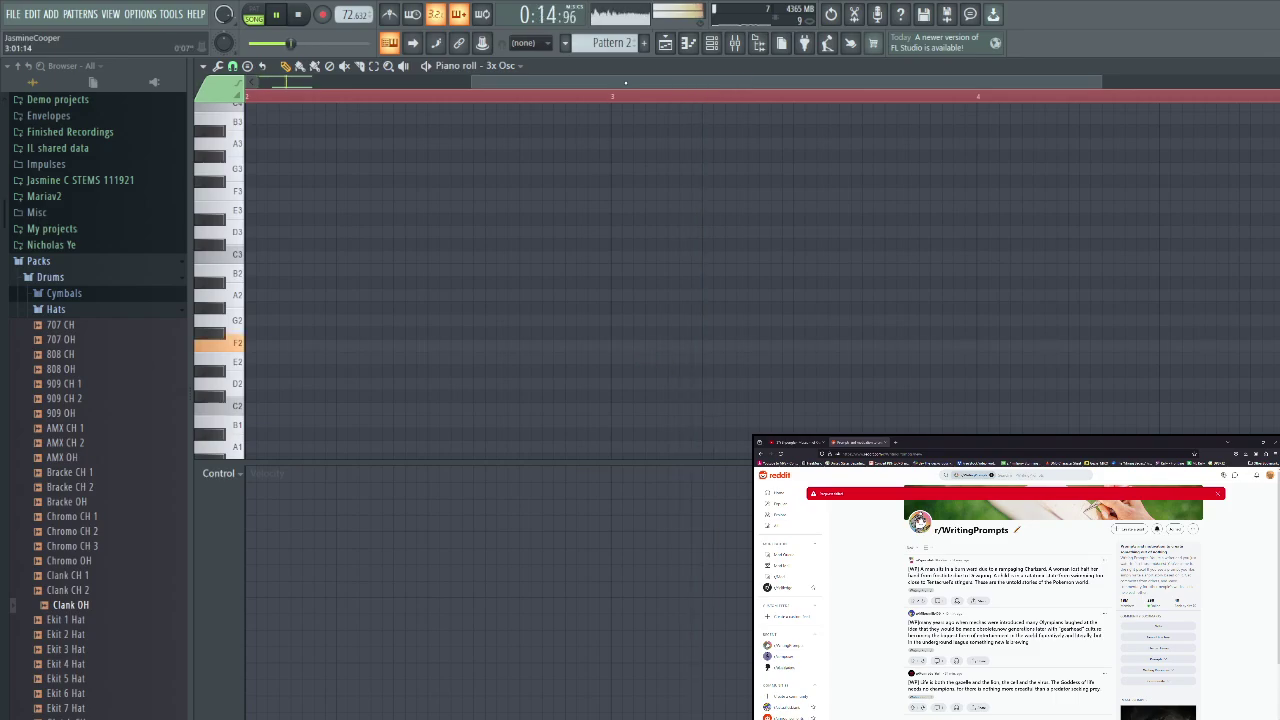
Play the transition into bar 5 and examine the Pattern 1 notes around it, returning to the arrangement
key("F6")
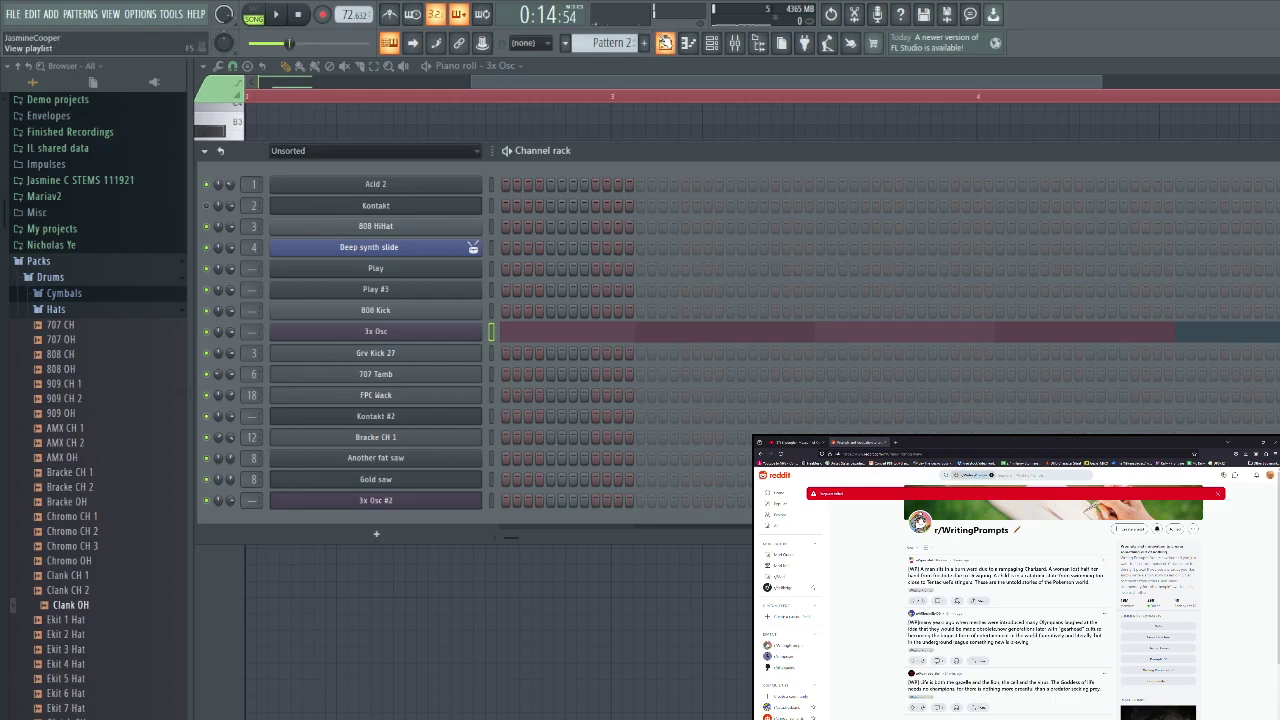
left_click(665, 42)
left_click_drag(479, 80, 471, 81)
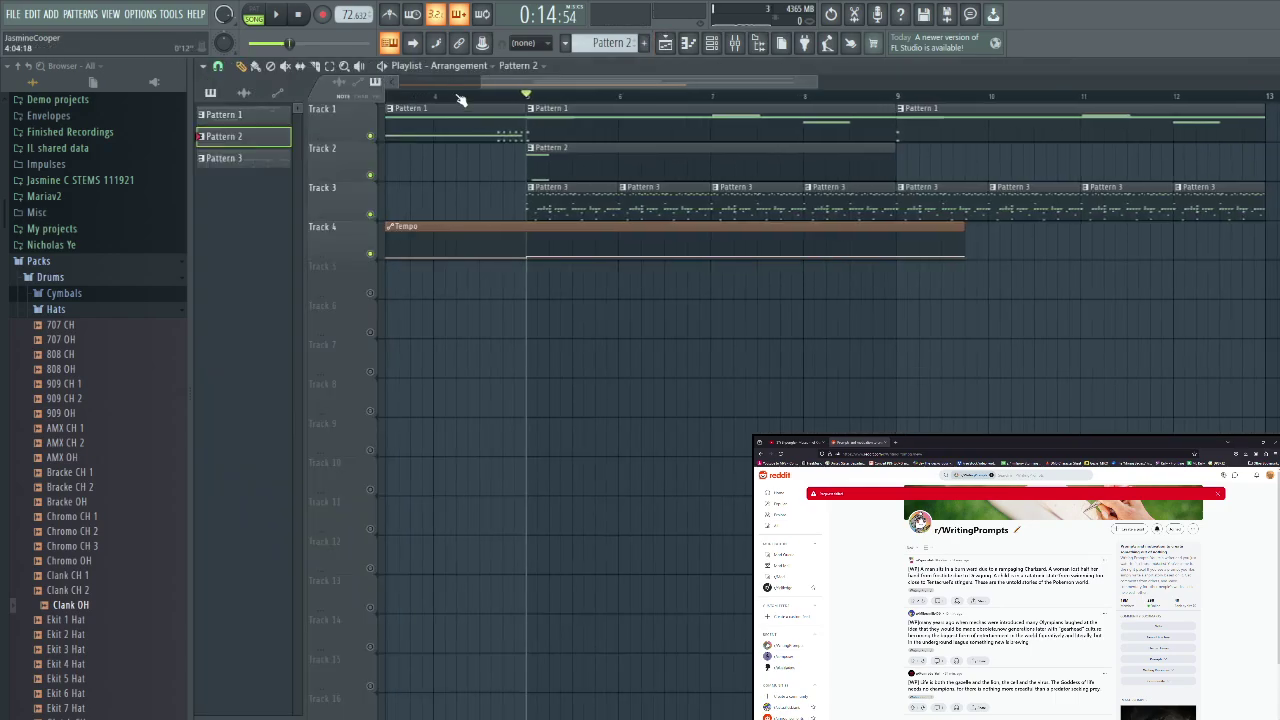
left_click(492, 95)
key("space")
double_click(507, 133)
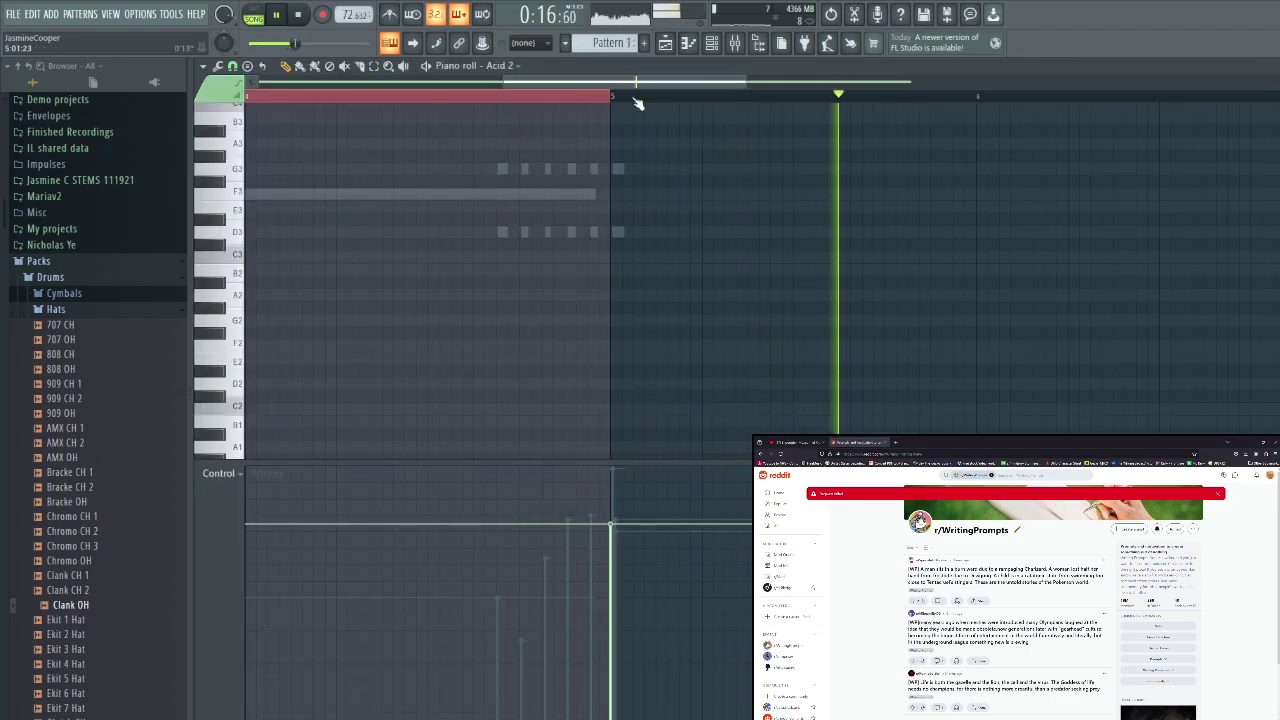
key("F5")
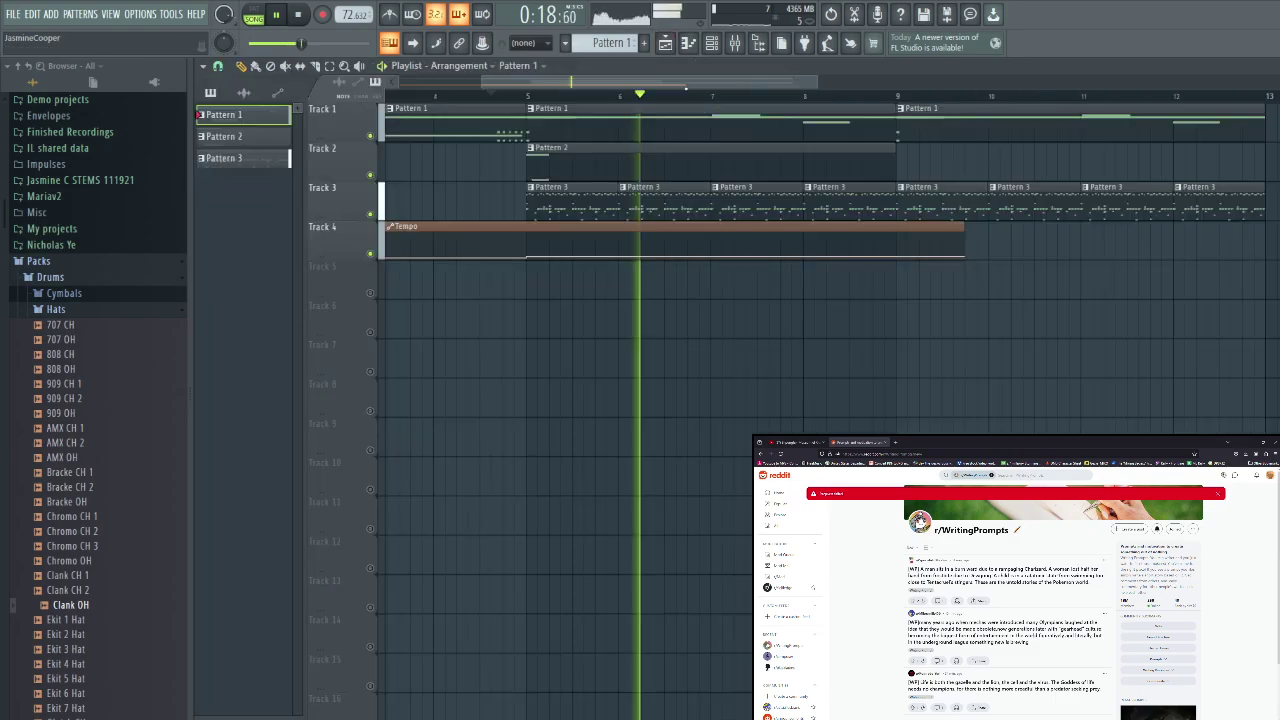
Add G2 notes to Pattern 2's Play channel just before bar 3, at bars 3 and 4, plus five short ones at bar 4's end
double_click(709, 169)
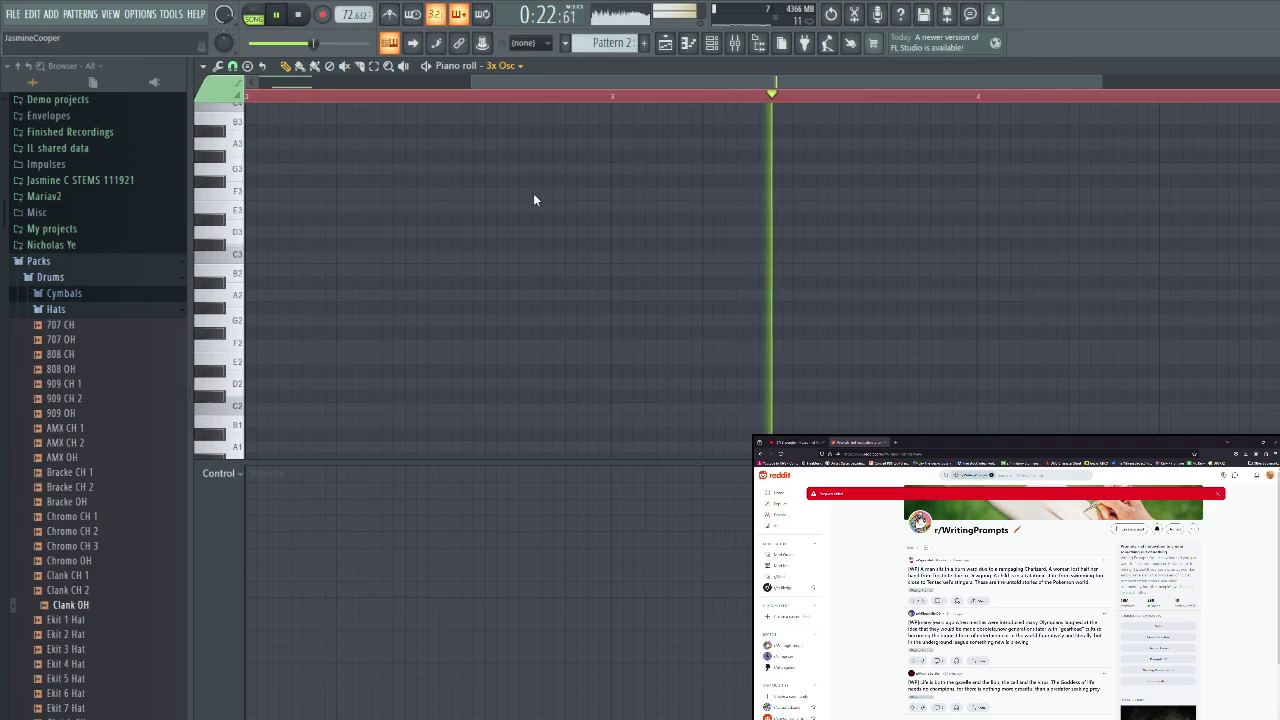
key("space")
key("space")
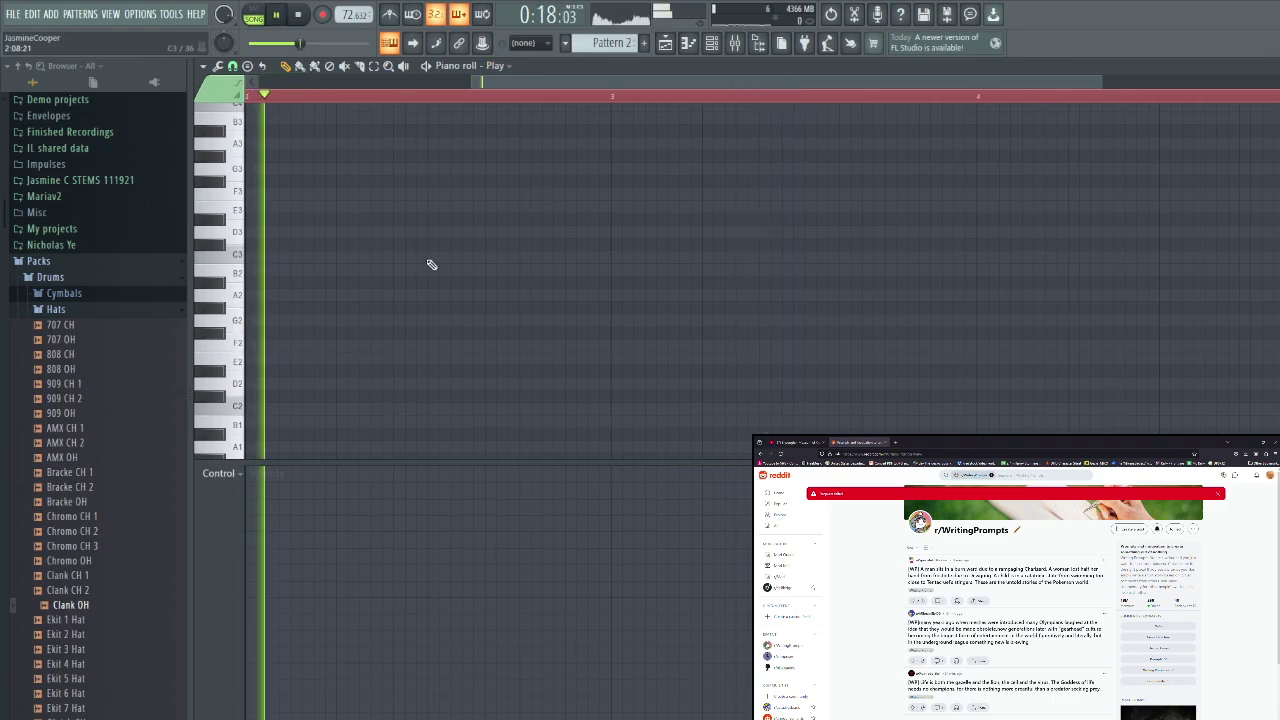
left_click(572, 320)
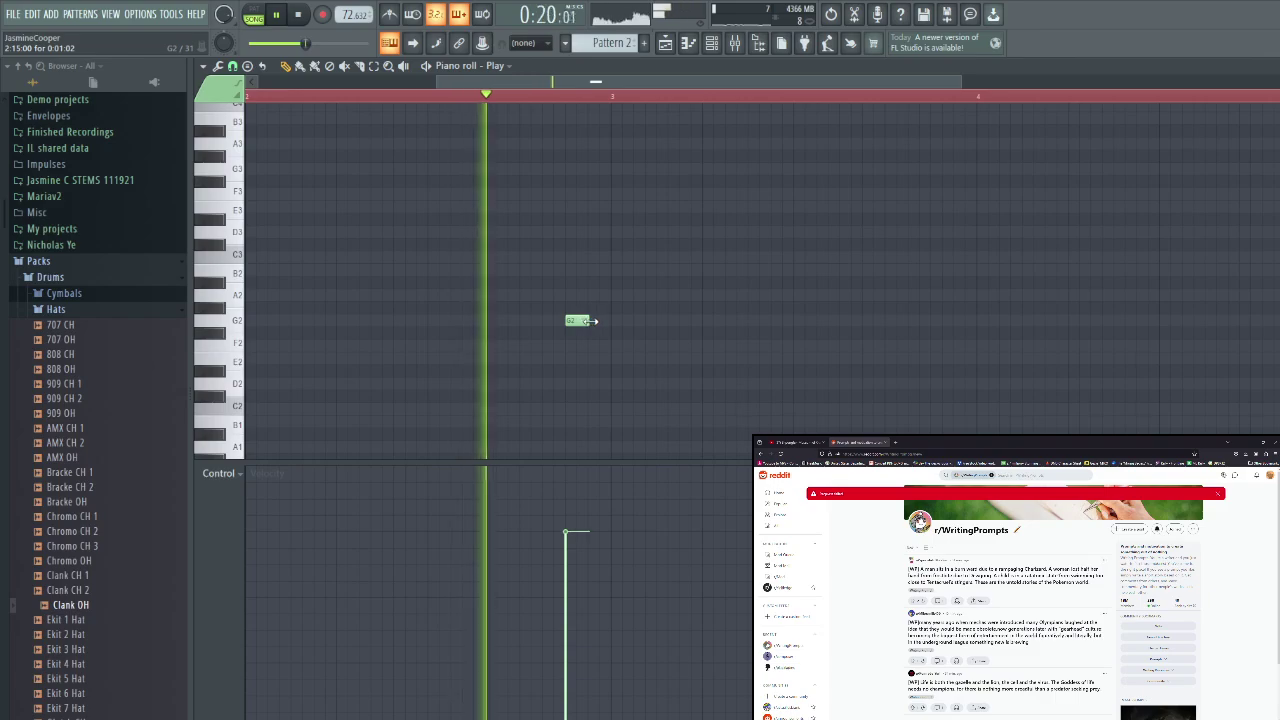
left_click(616, 321)
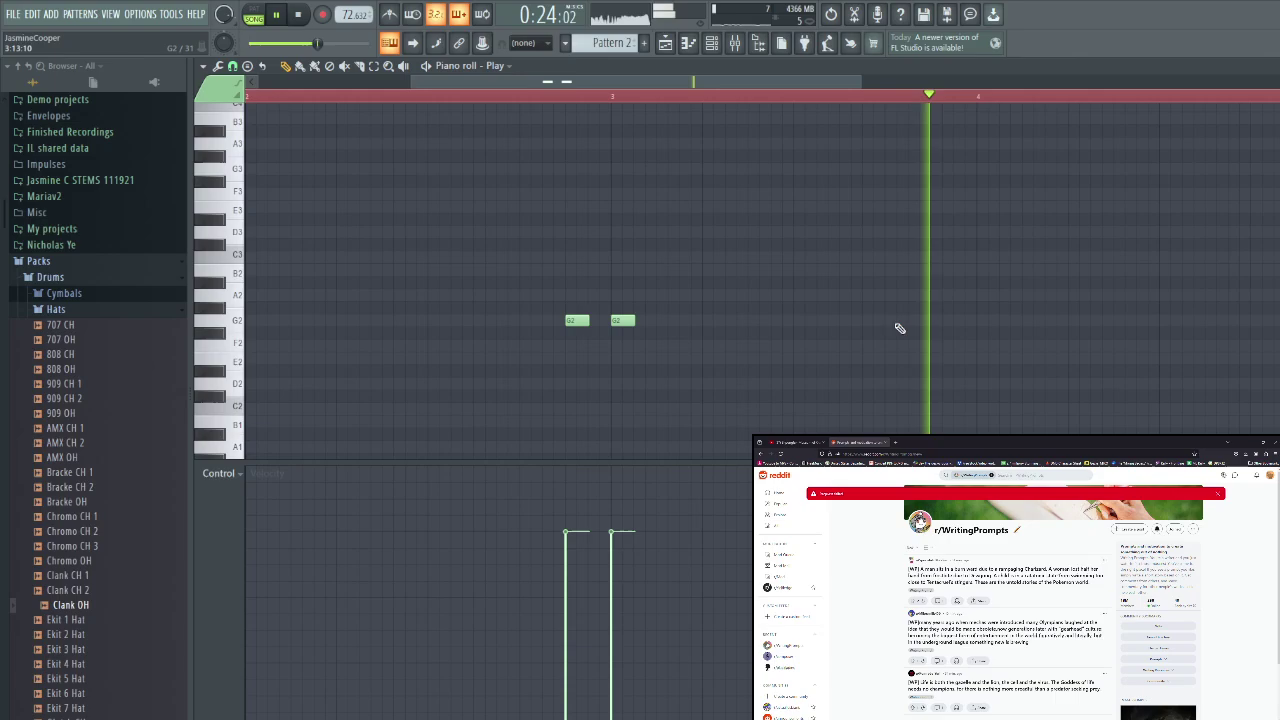
left_click(986, 321)
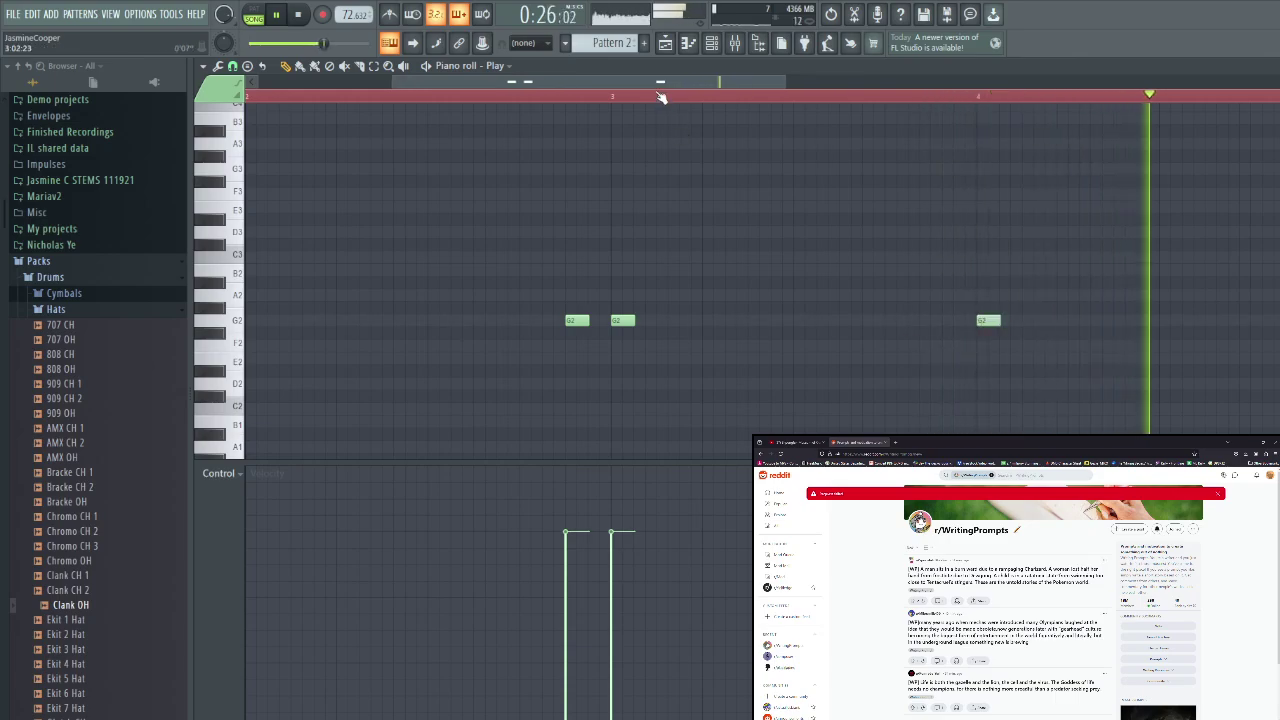
key("space")
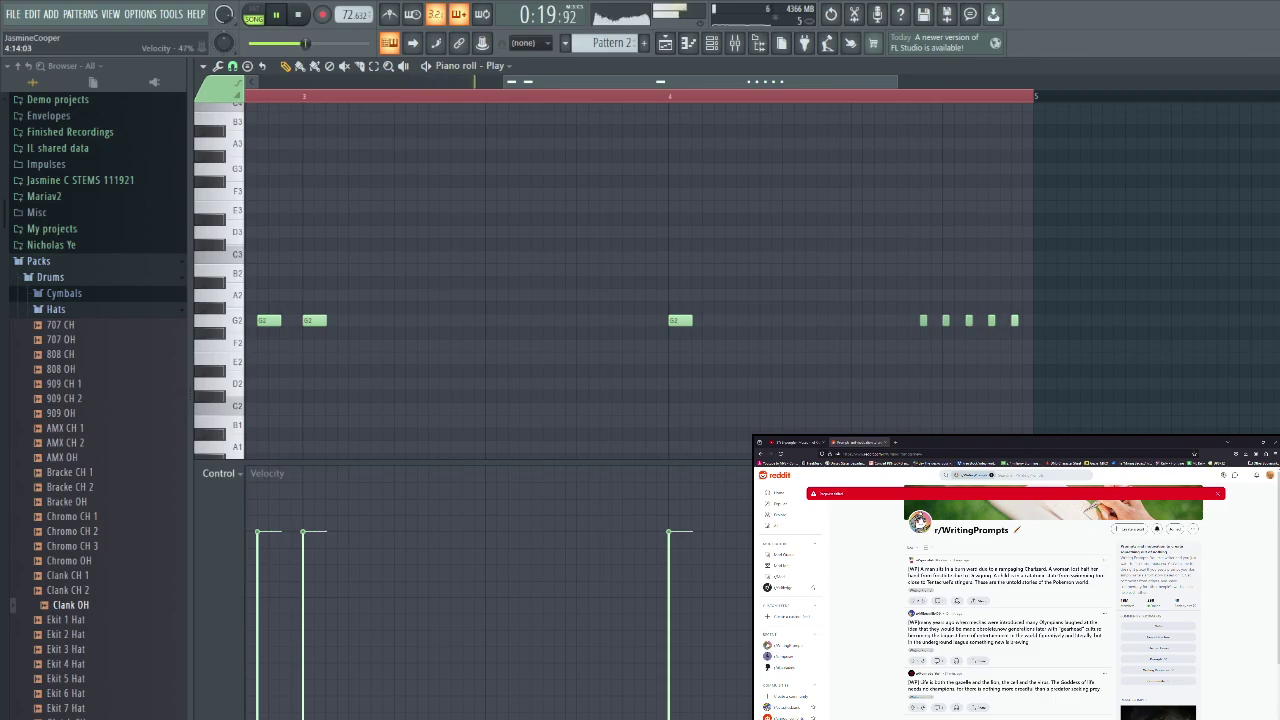
Check Pattern 2 in the arrangement and raise its Play notes one octave to G3
key("F6")
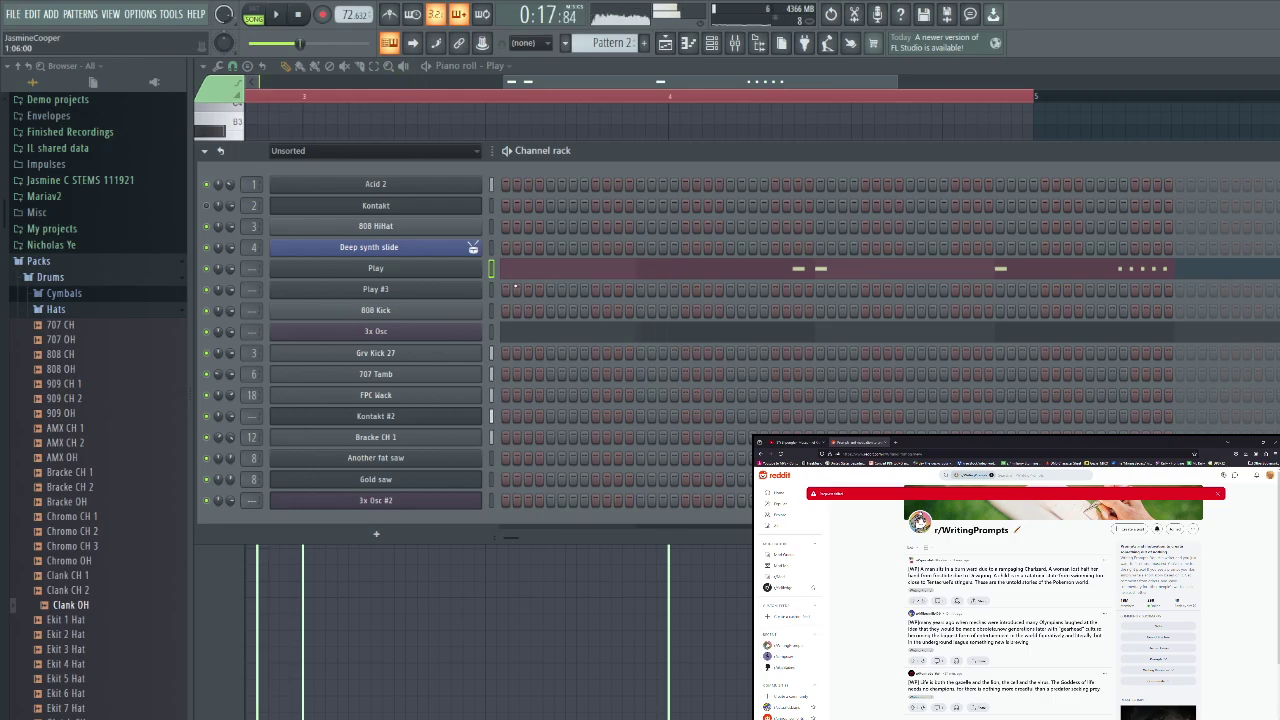
left_click(668, 44)
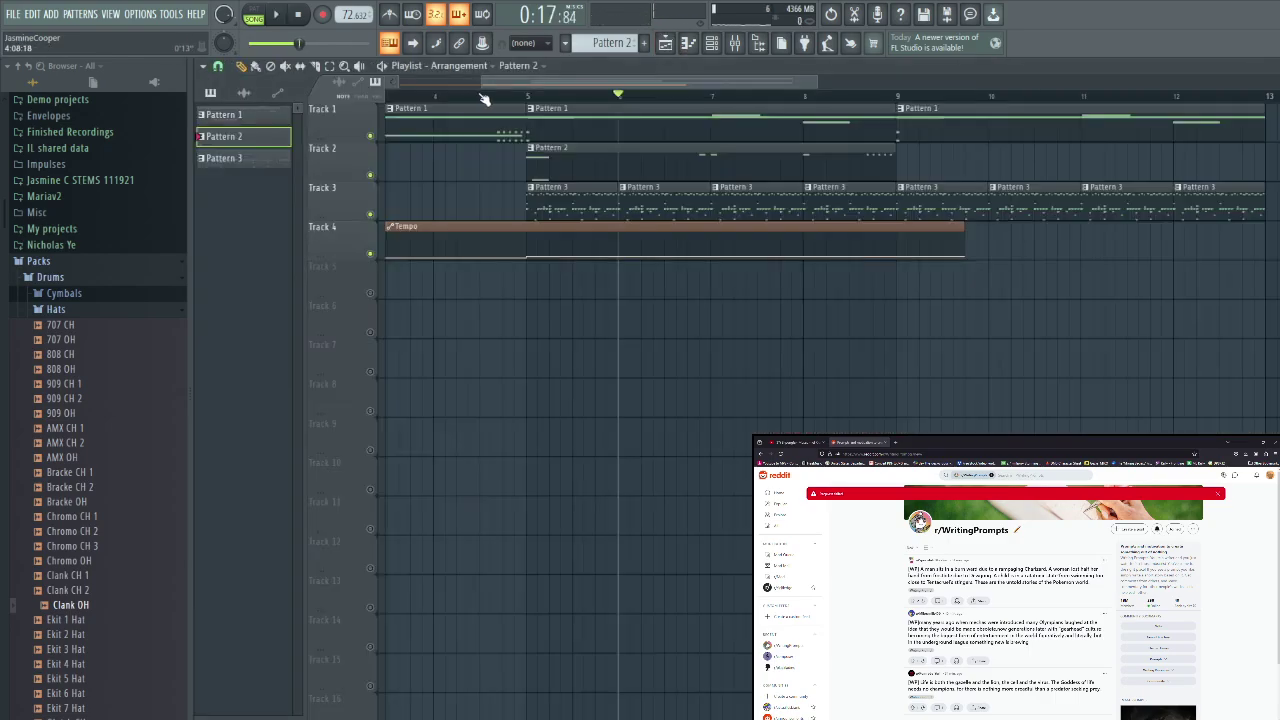
left_click(688, 43)
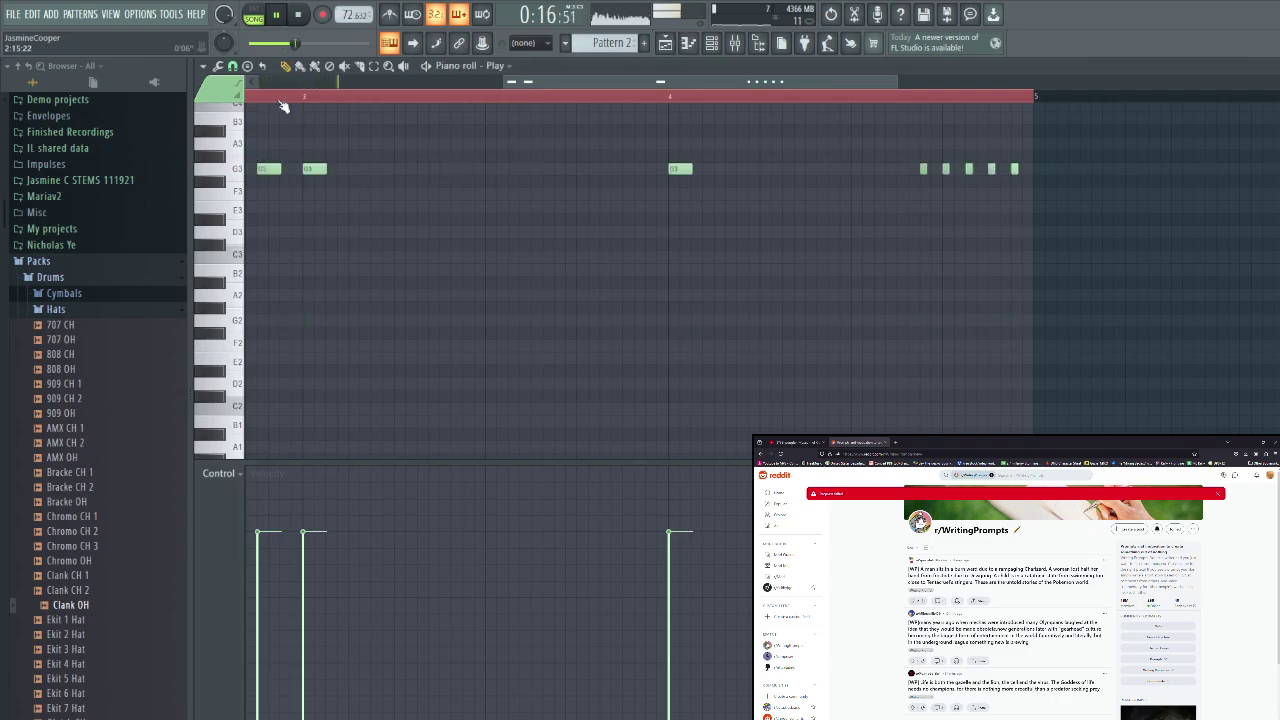
Copy the Play notes into Play #3 in Pattern 2 and lower the copies to D3
left_click(711, 43)
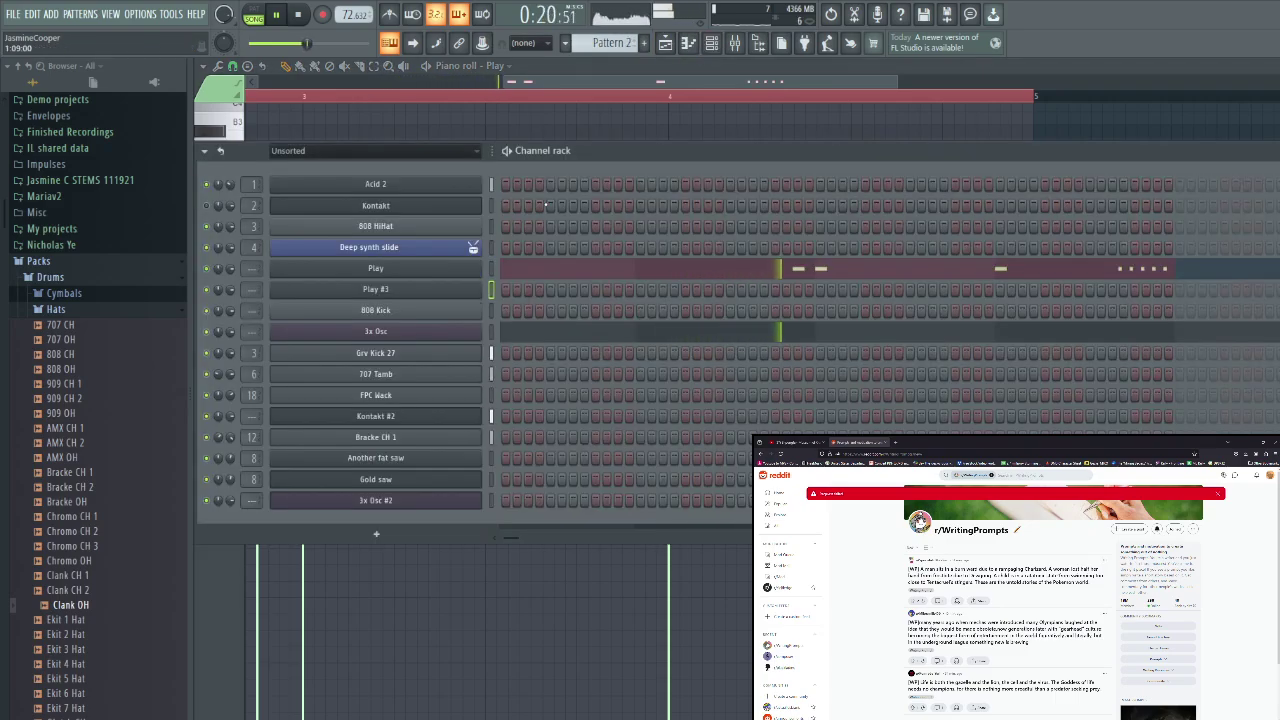
key("ctrl+v")
left_click(768, 293)
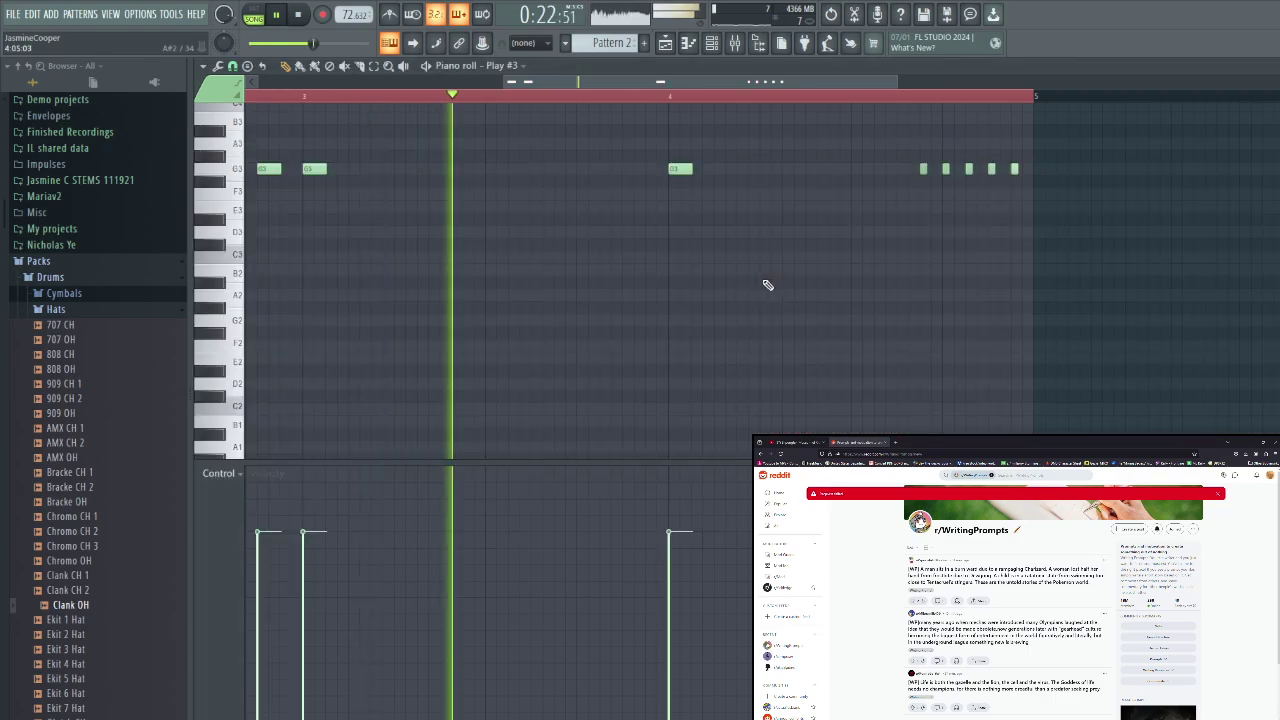
scroll(298, 257, "up", 3)
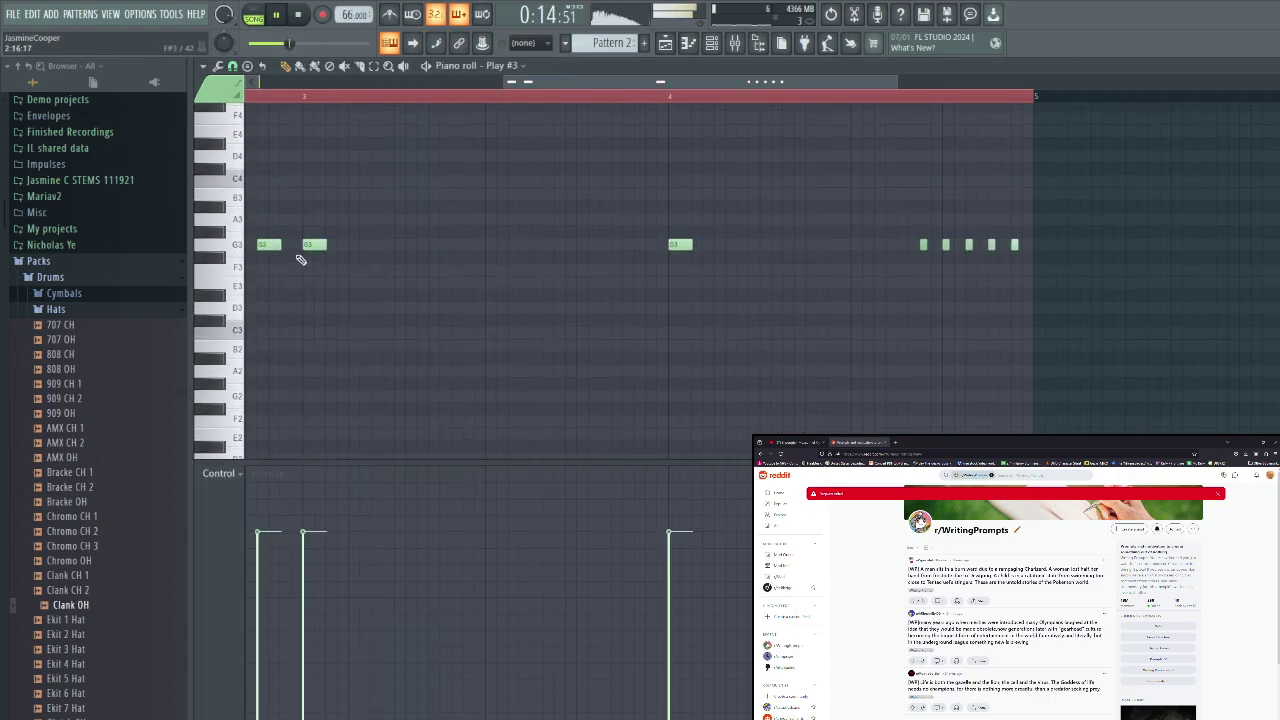
Place a copy of the Pattern 2 clip at bar 9 on Track 2
left_click(665, 43)
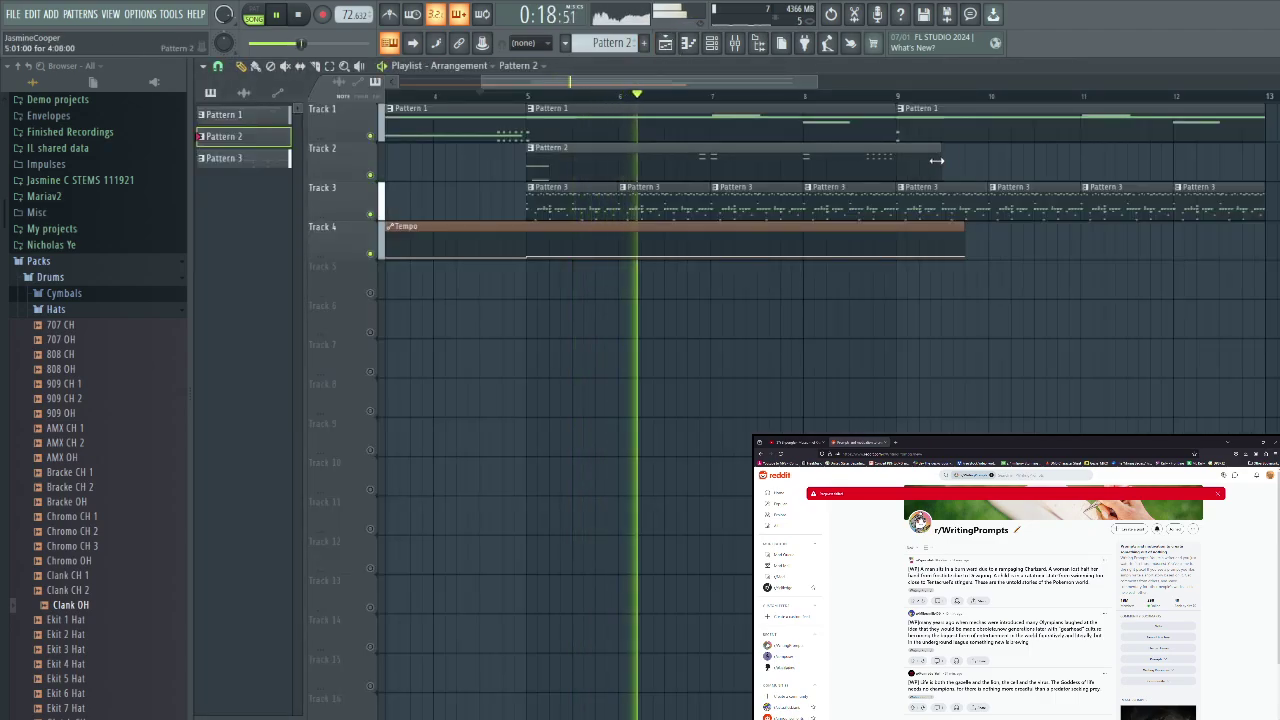
left_click(903, 163)
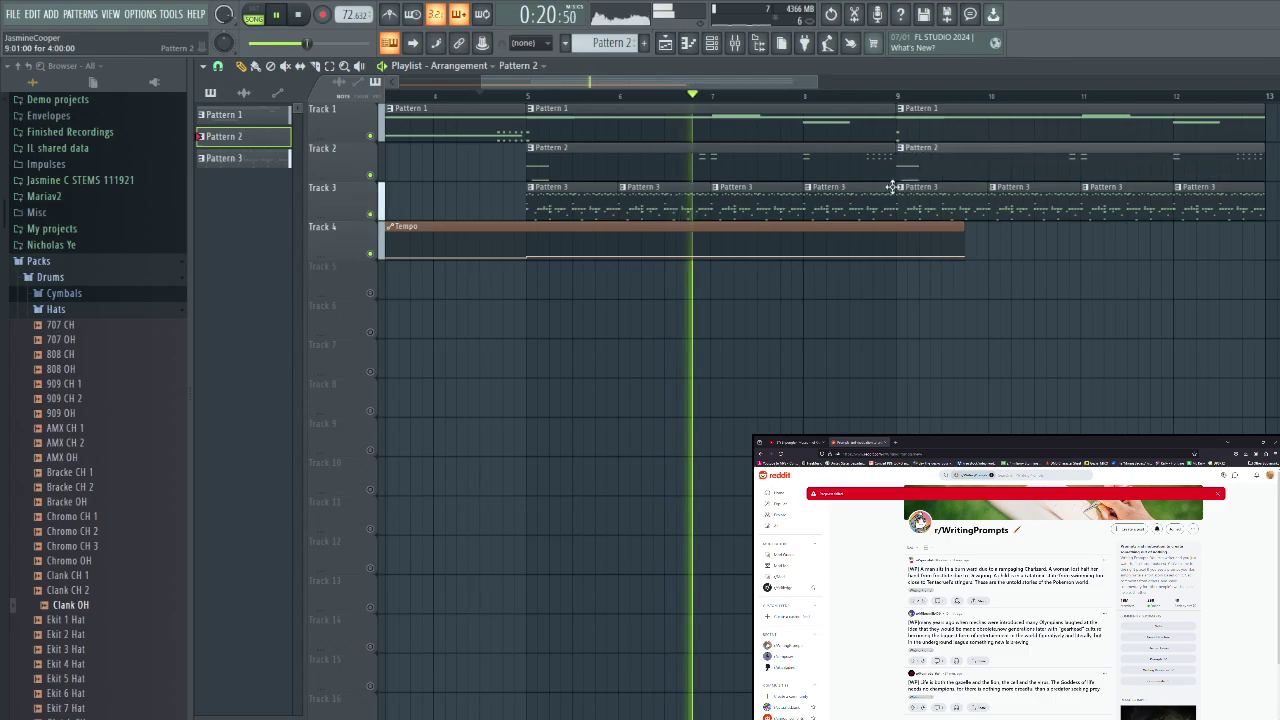
Raise the Play and Play #3 note velocities in Pattern 2, with a rising ramp across the five short notes ending bar 4
double_click(766, 172)
left_click(620, 507)
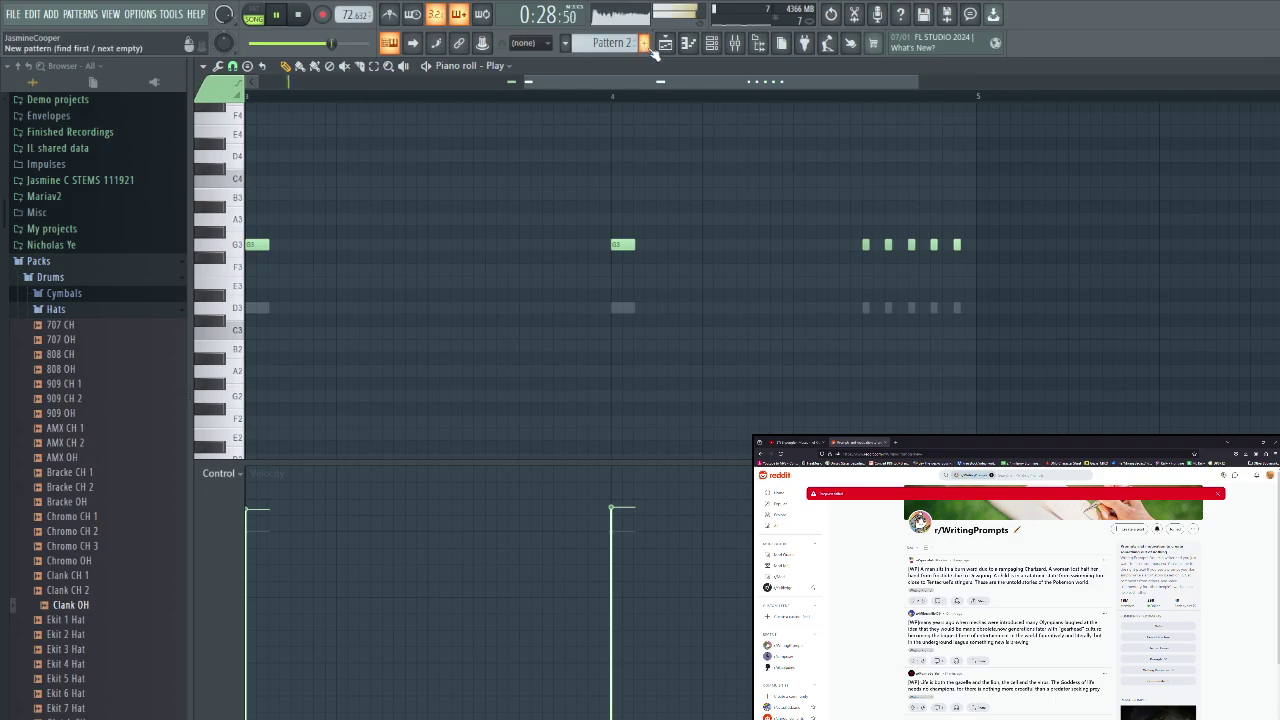
left_click(716, 43)
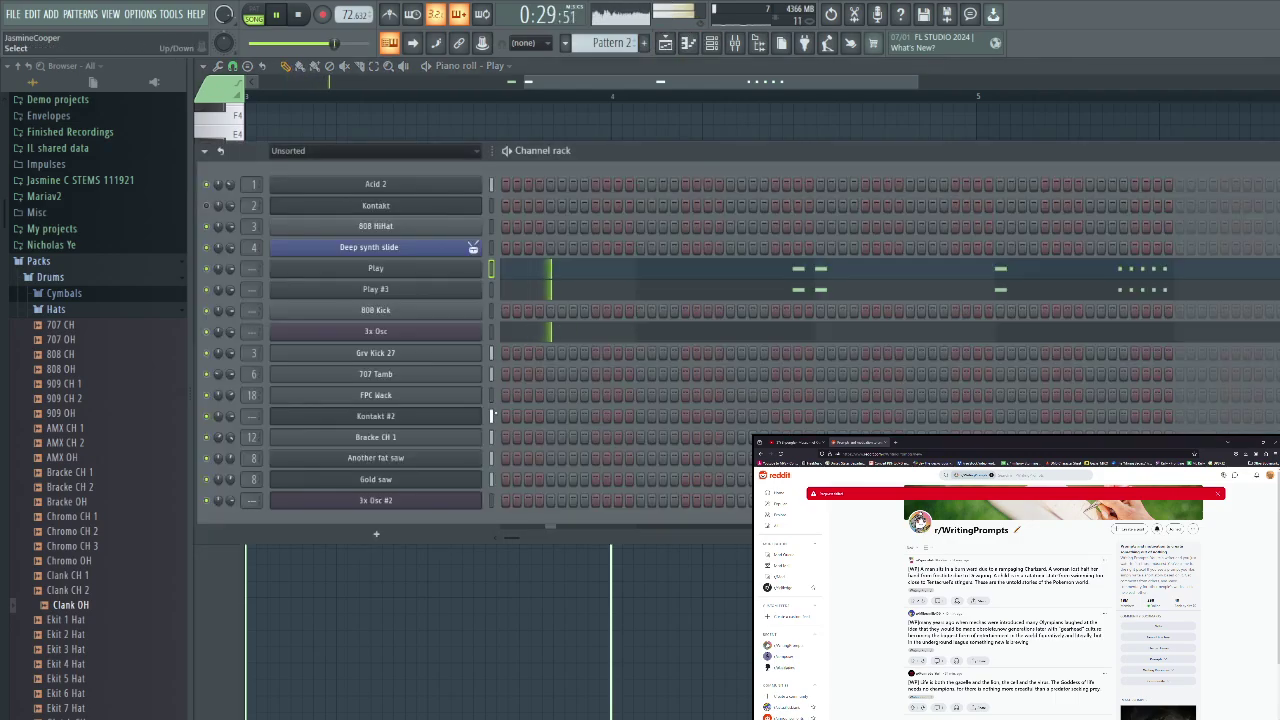
left_click(599, 287)
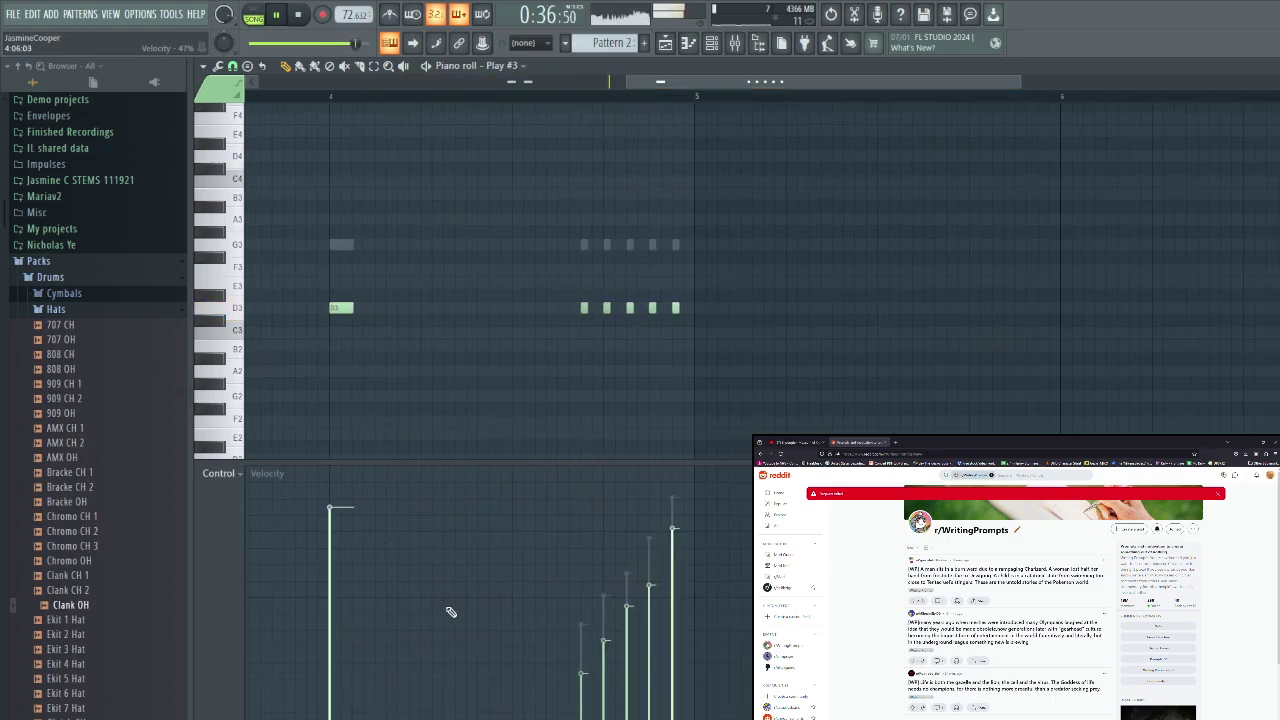
mouse_move(566, 663)
left_mouse_down()
mouse_move(639, 576)
mouse_move(674, 496)
left_mouse_up()
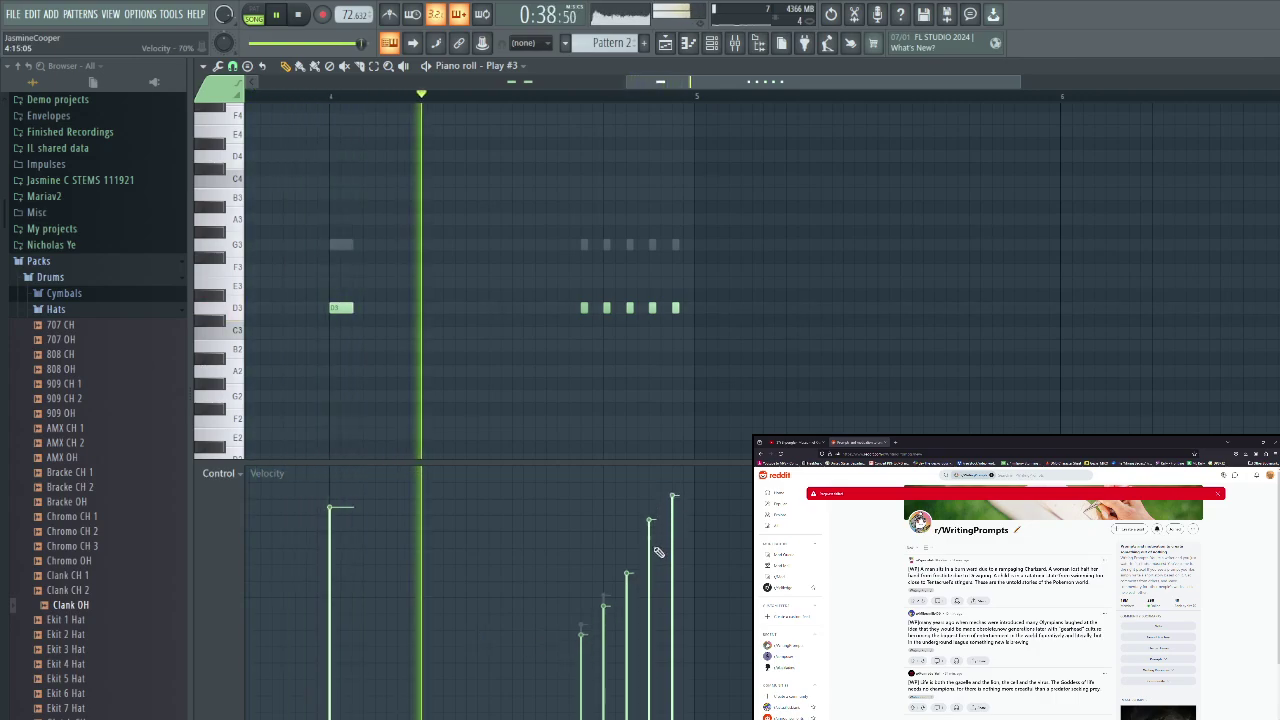
Lower the velocity of the fourth short Play #3 note in Pattern 2 and play back the arrangement
left_click(652, 546)
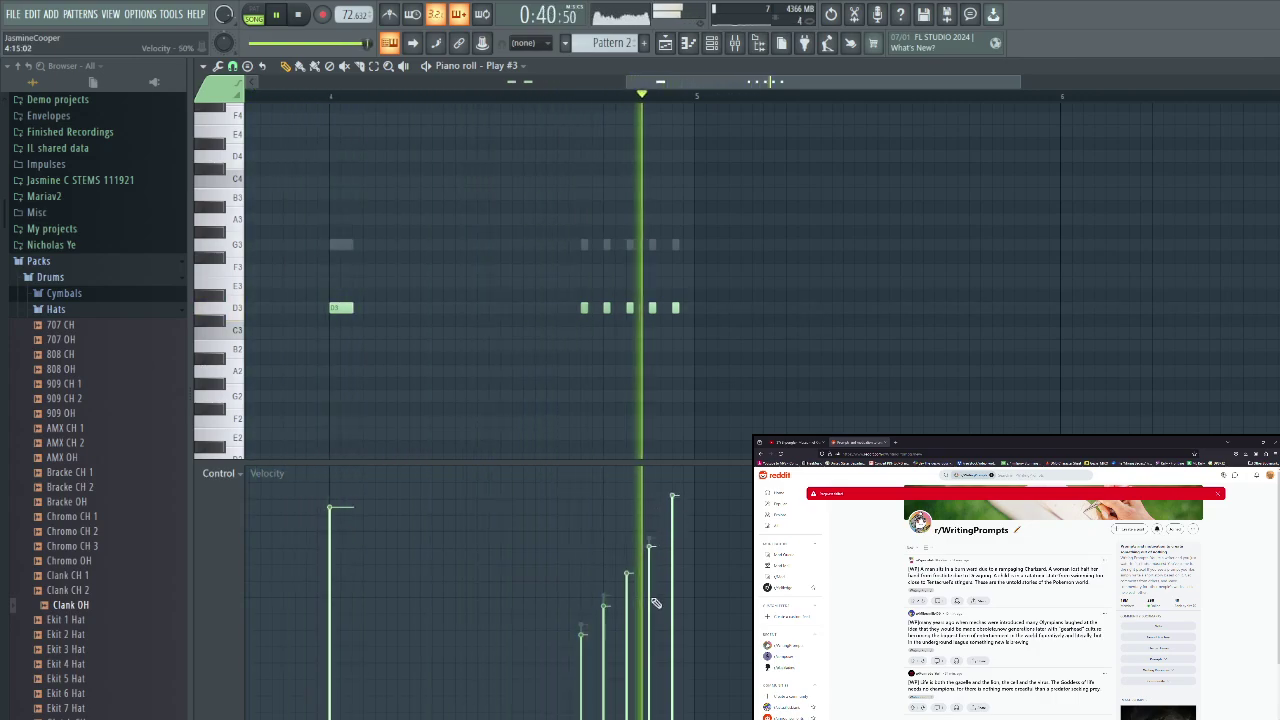
key("space")
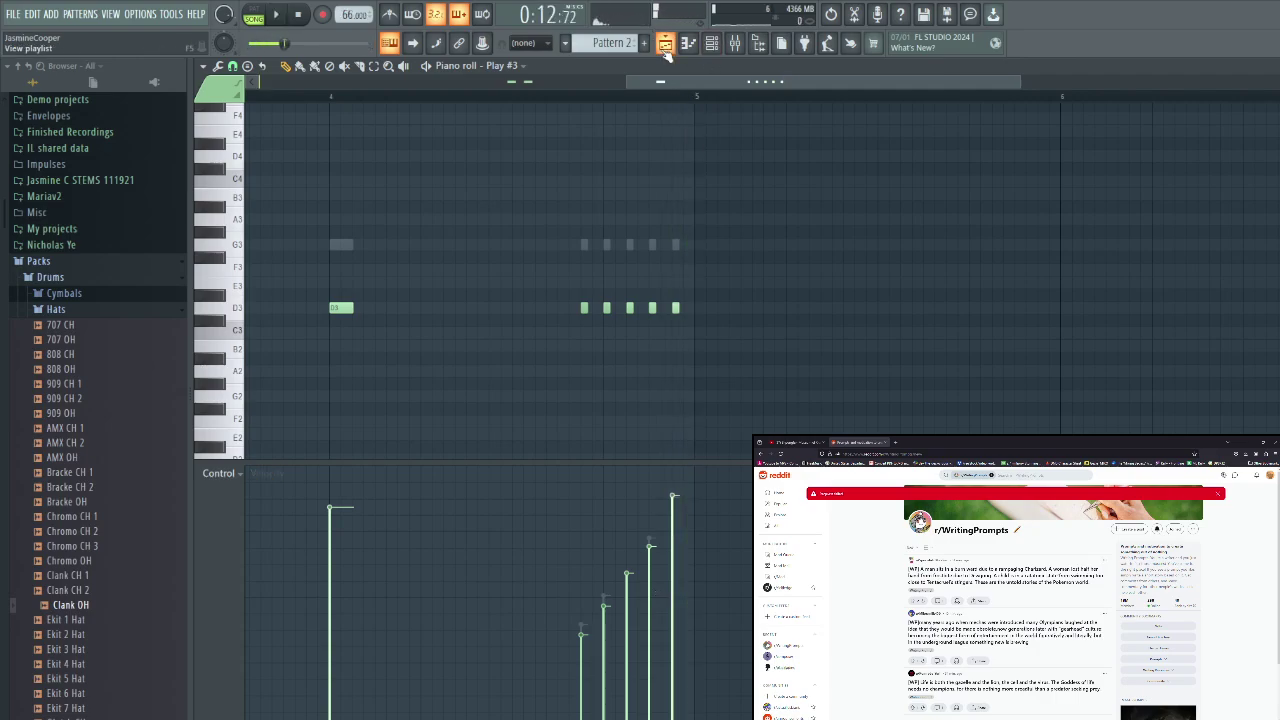
left_click(665, 45)
key("space")
key("F6")
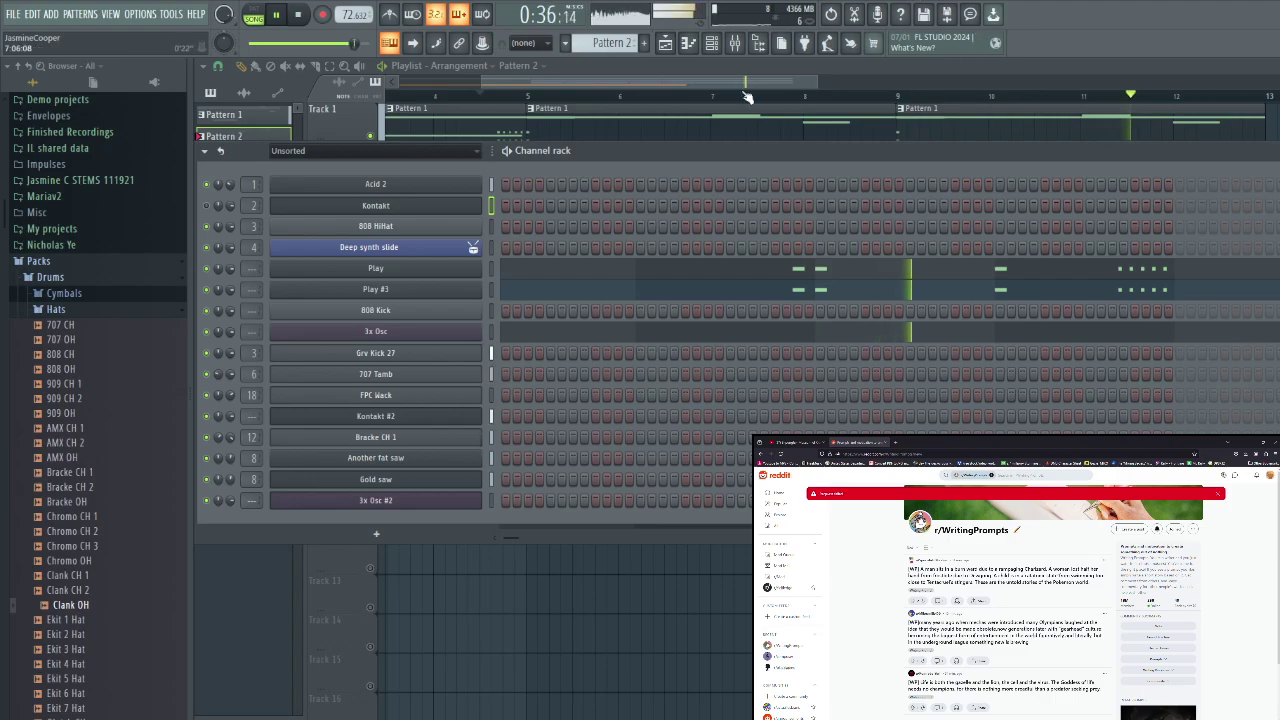
key("F6")
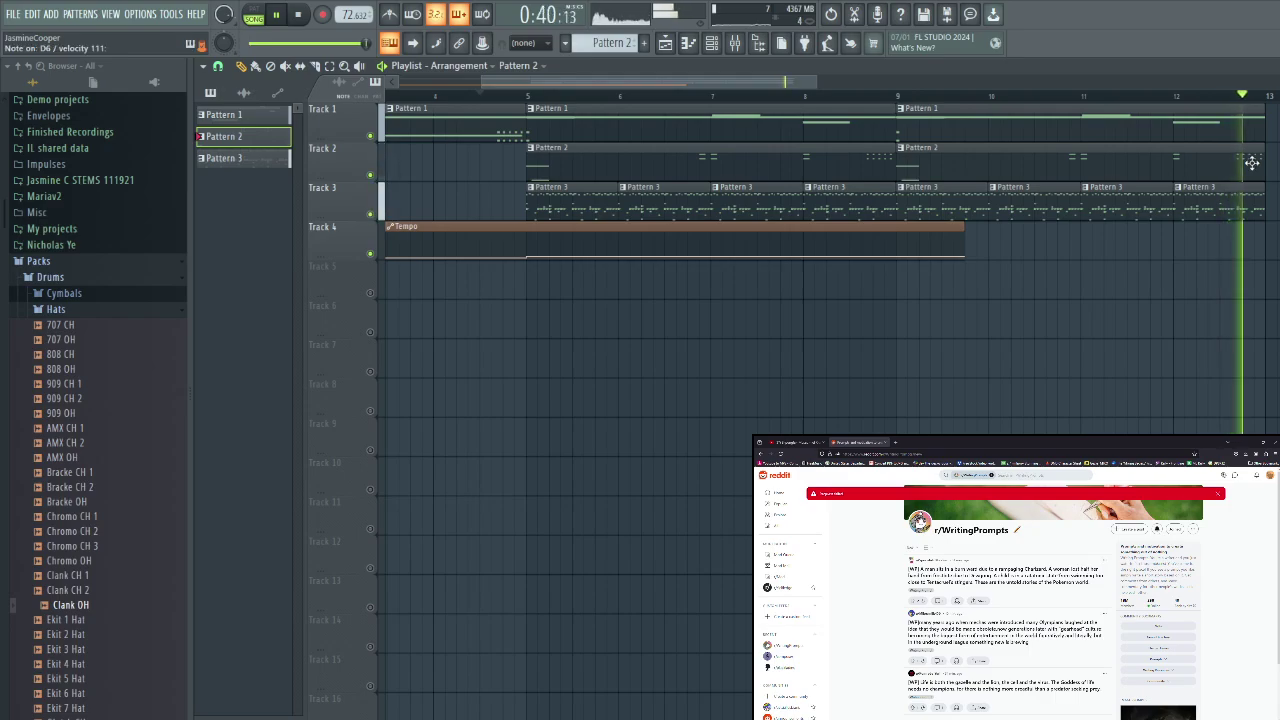
Add Pattern 3 on Track 3 and Pattern 2 on Track 2 at bar 13, trimming each clip to a brief ending
key("space")
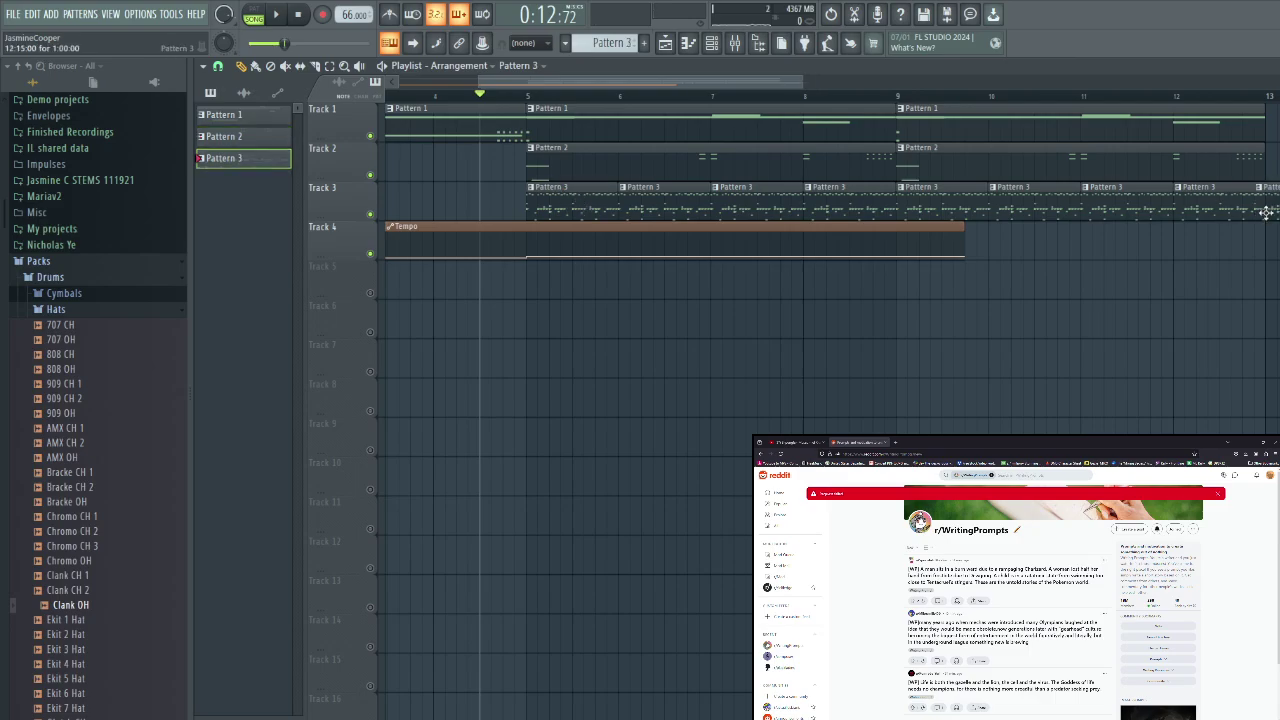
scroll(900, 150, "right", 4)
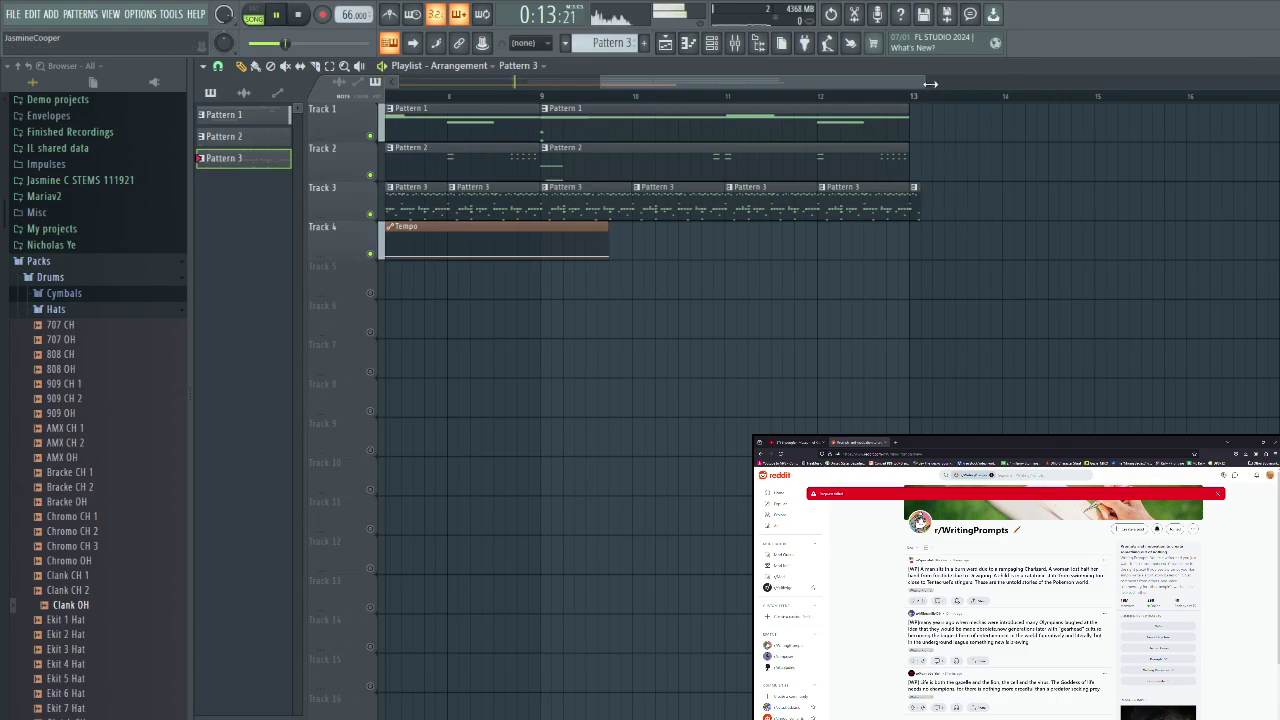
left_click_drag(930, 84, 852, 84)
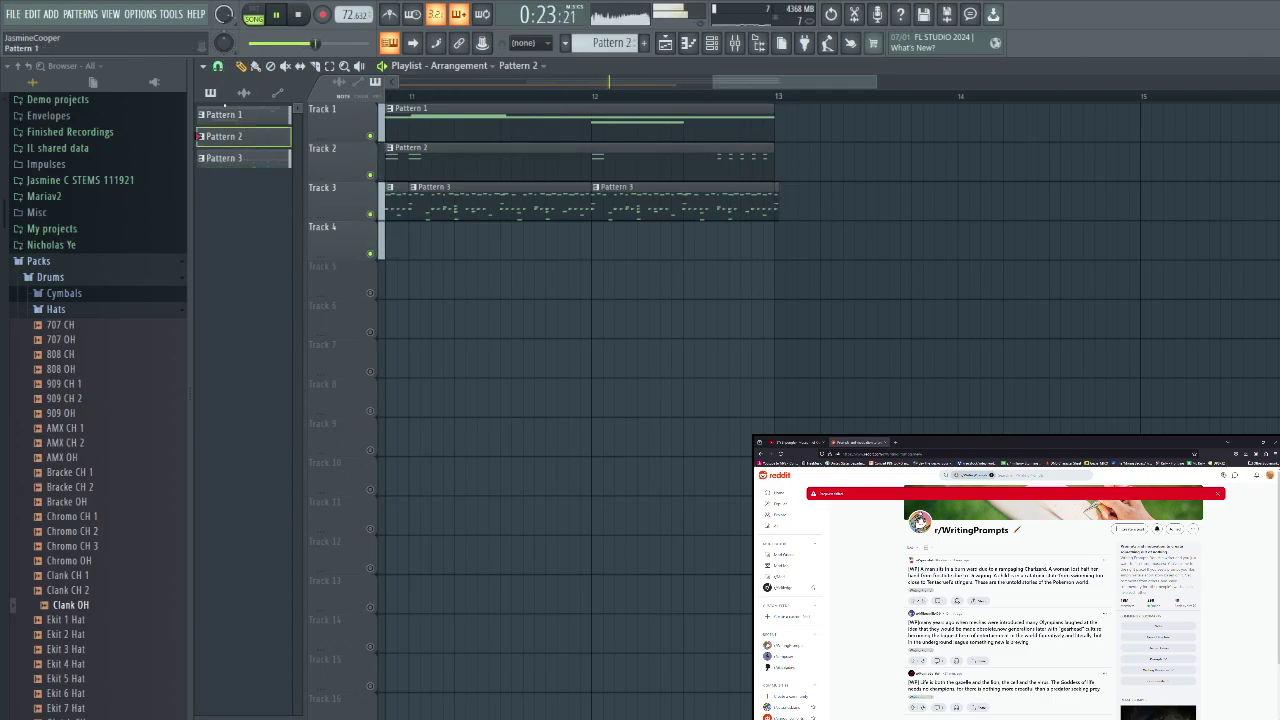
left_click(841, 154)
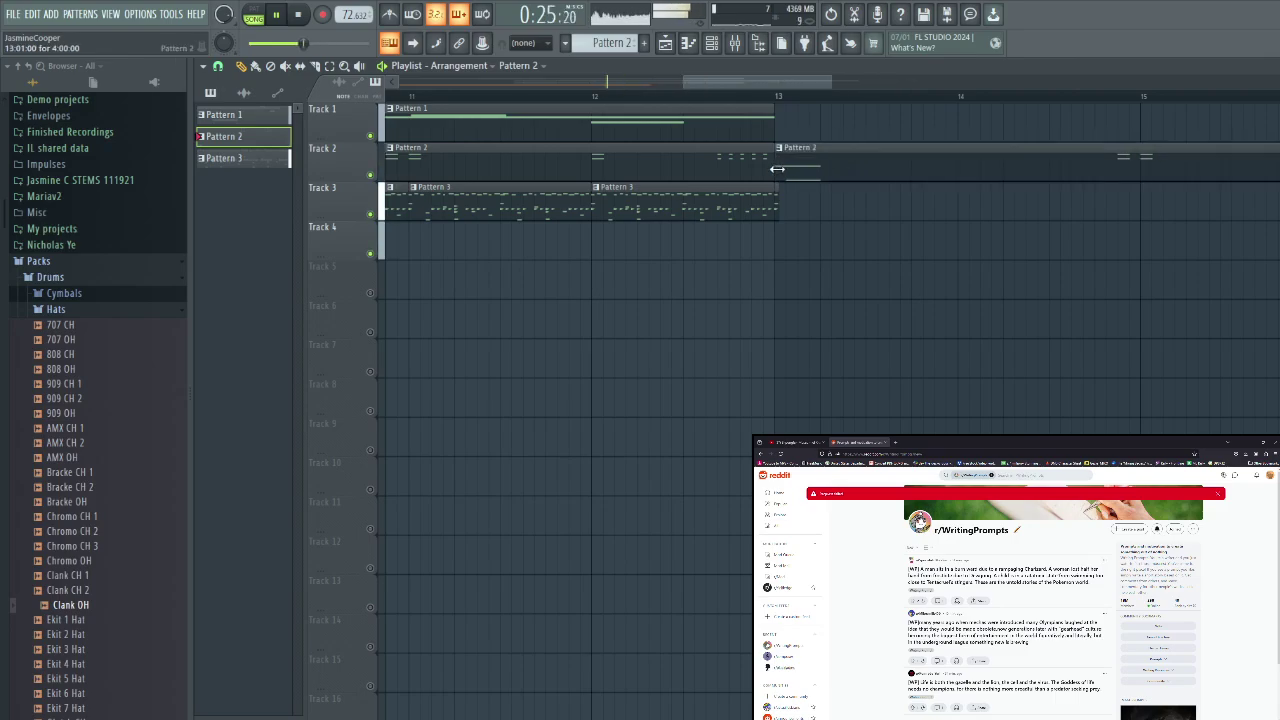
left_click_drag(777, 169, 820, 174)
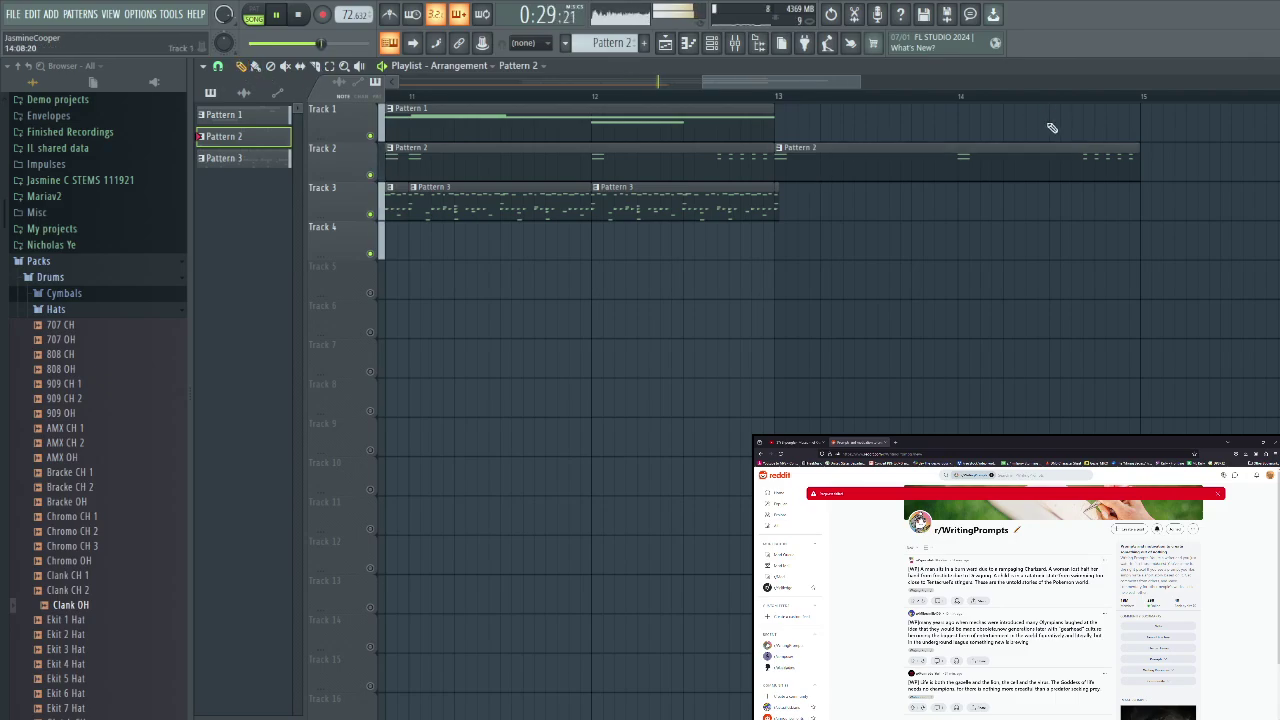
left_click_drag(1131, 161, 829, 162)
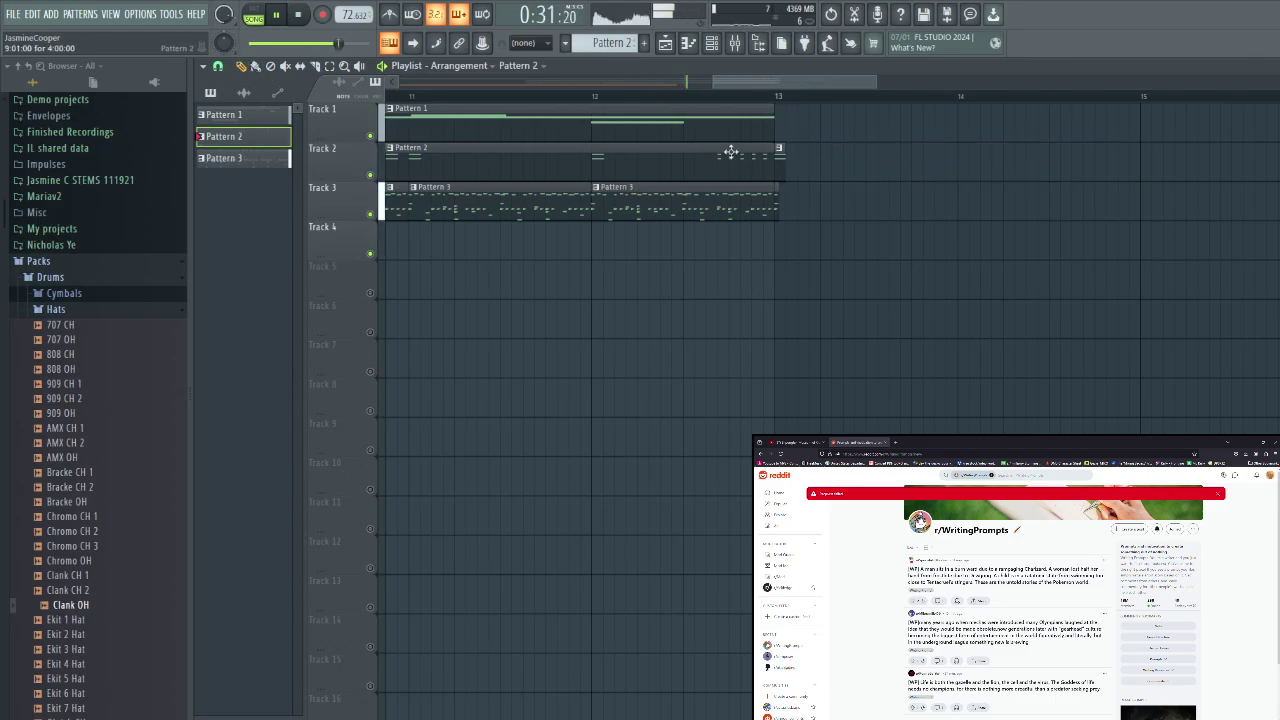
Check the Pattern 2 channels and play back the arrangement around bar 9
left_click(709, 44)
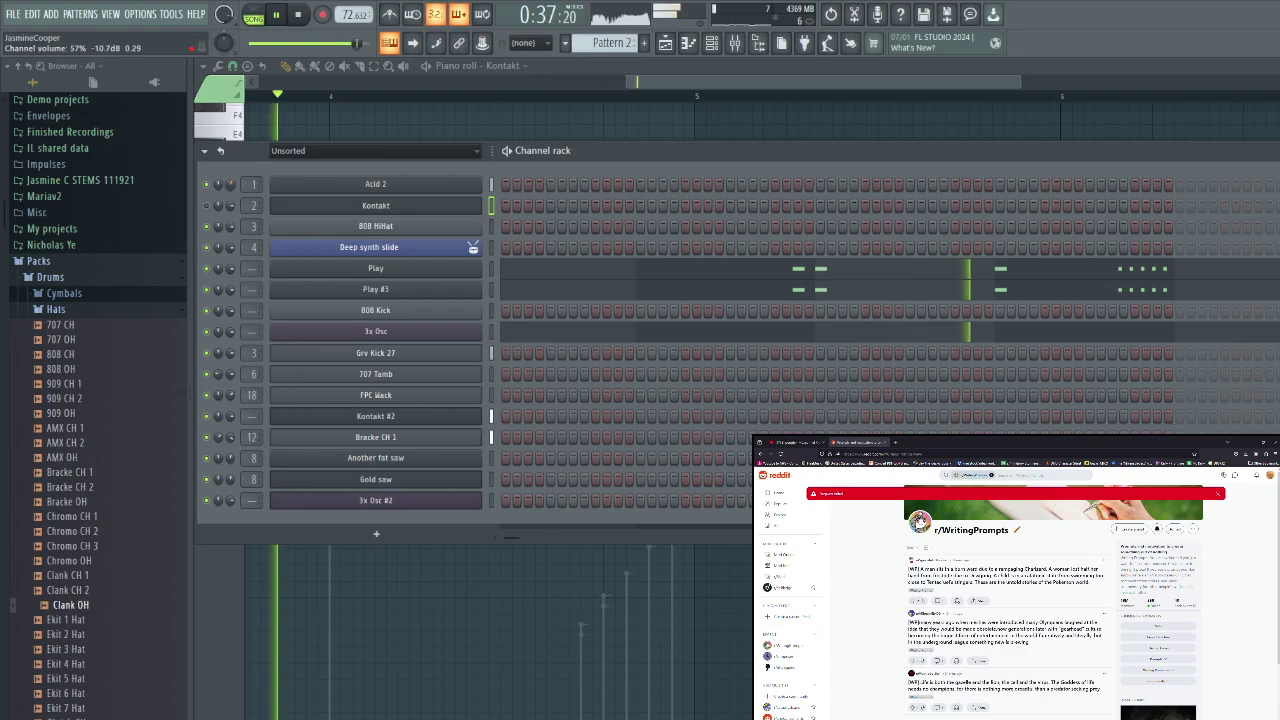
left_click_drag(716, 81, 630, 81)
left_click(664, 44)
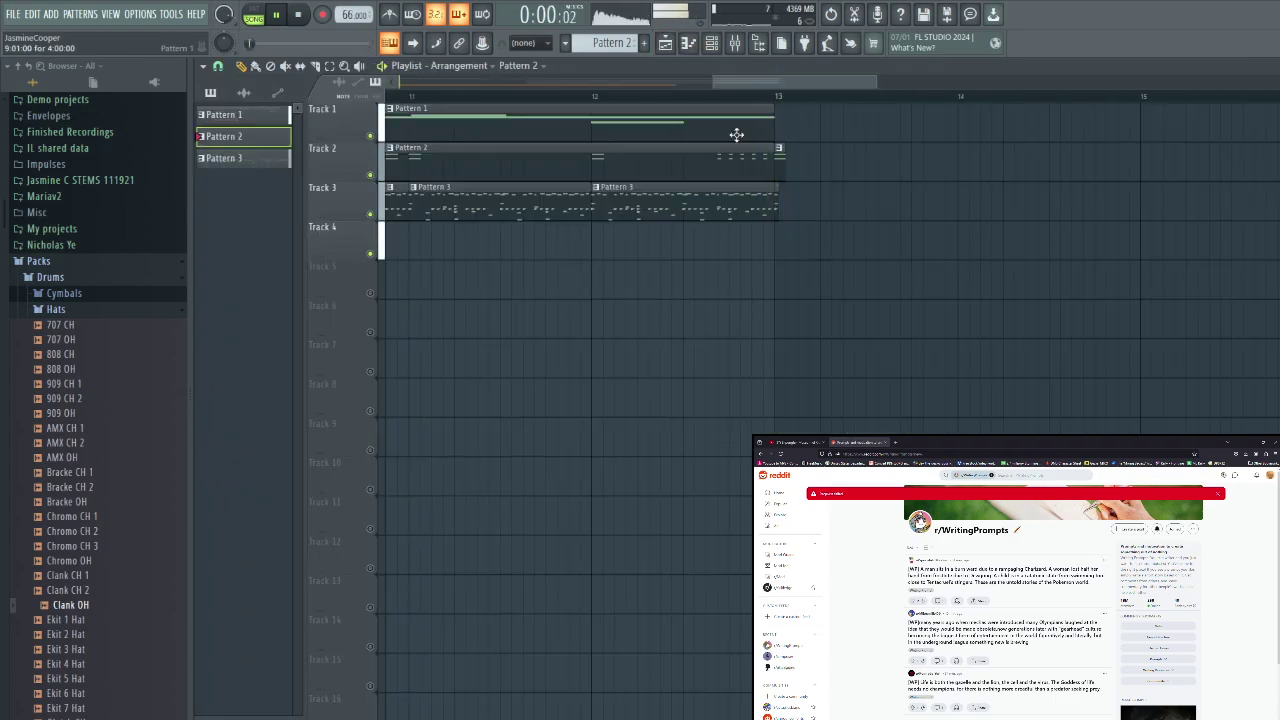
left_click_drag(834, 84, 800, 84)
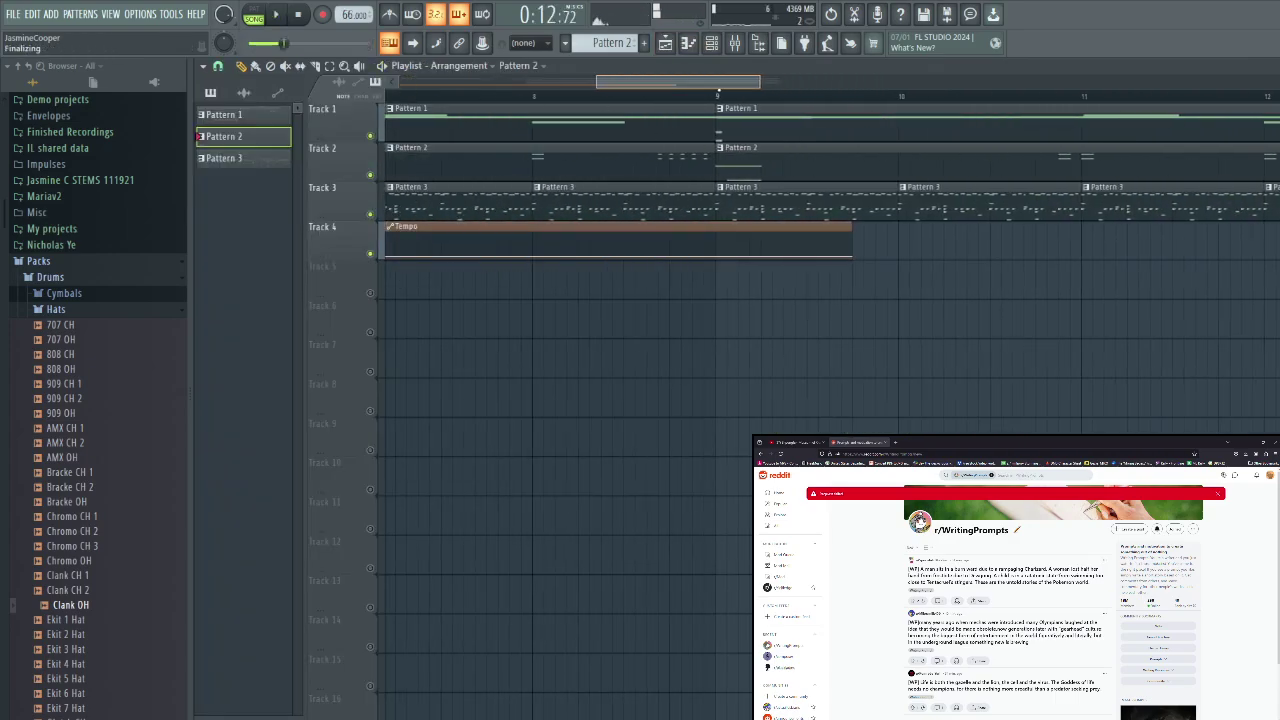
mouse_move(719, 84)
left_mouse_down()
mouse_move(807, 80)
mouse_move(734, 80)
left_mouse_up()
key("space")
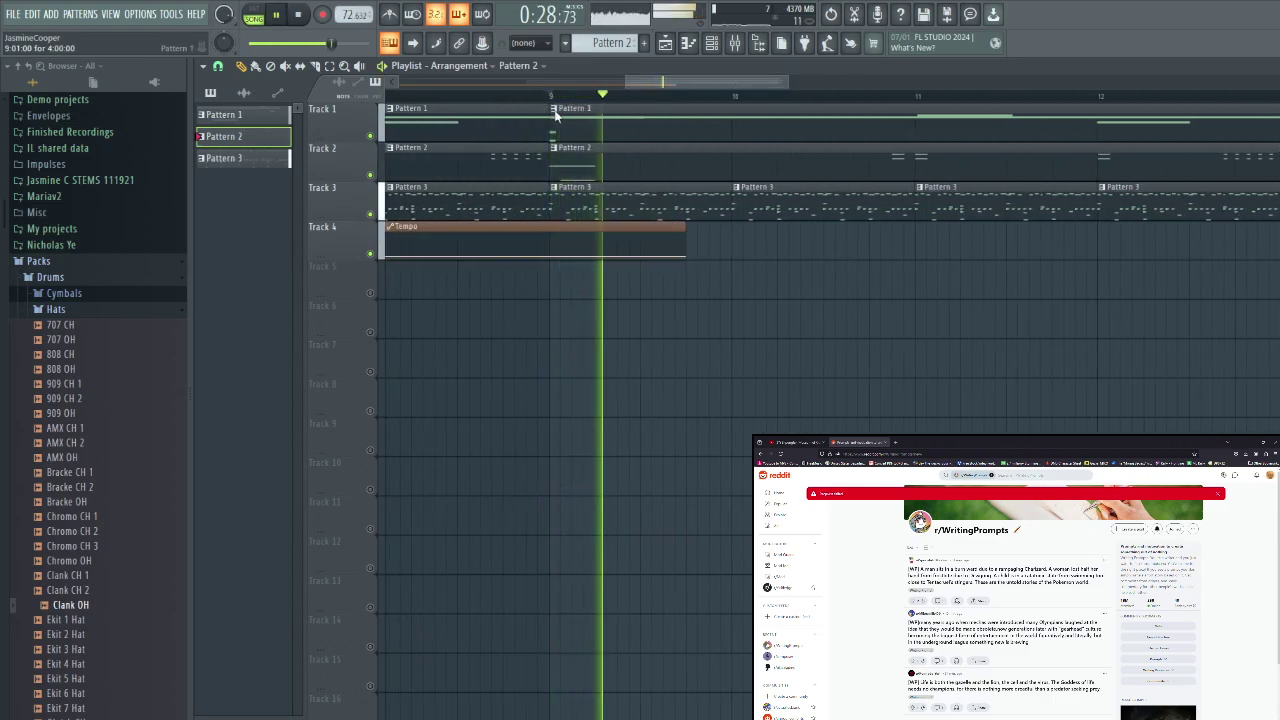
Make the Track 1 clip at bar 9 a unique Pattern 2 and set its Acid 2 notes to F4 through bar 3 and C#4 through bar 4
double_click(606, 121)
left_click_drag(607, 82, 882, 96)
left_click_drag(684, 259, 680, 240)
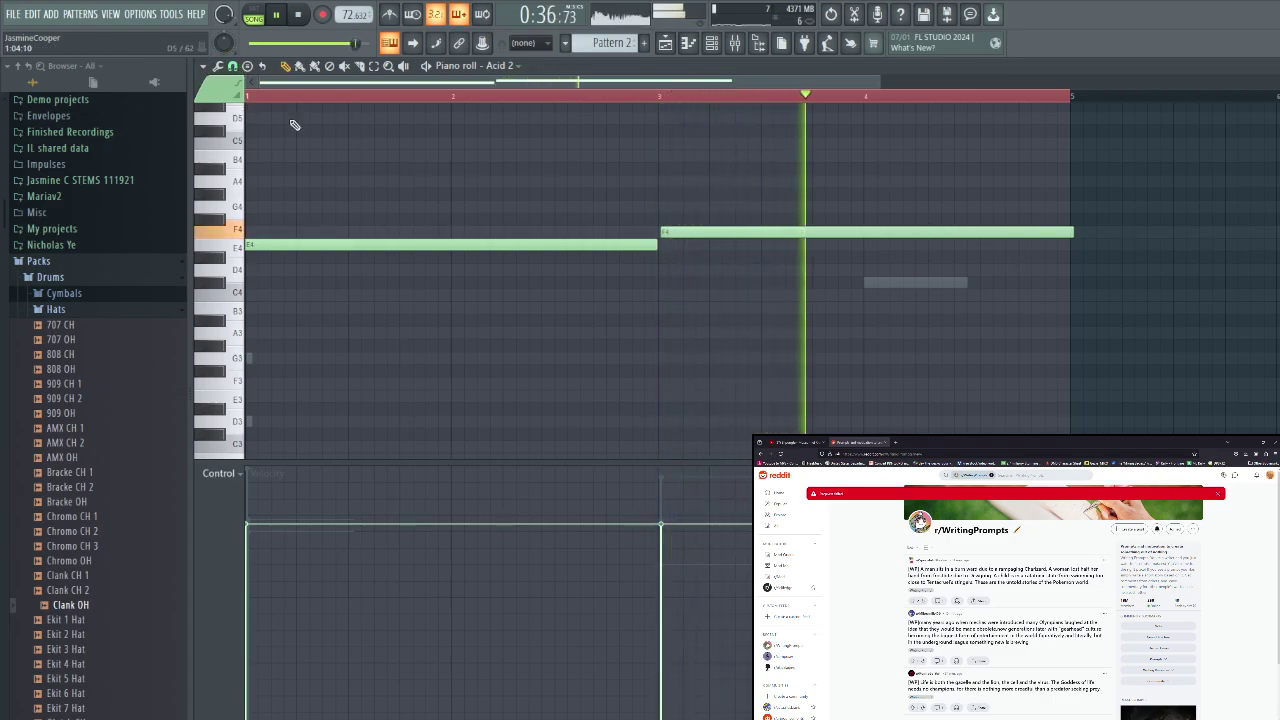
left_click(866, 286)
right_click(856, 235)
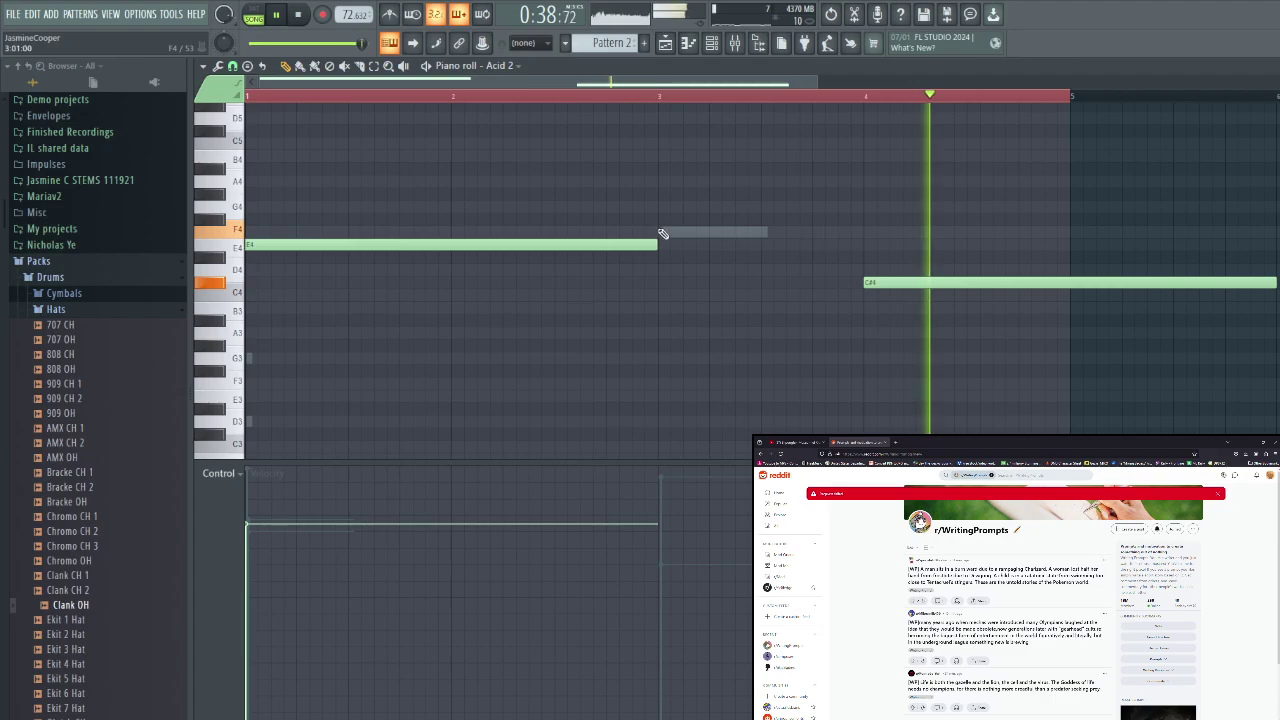
left_click(660, 232)
left_click_drag(1072, 234, 866, 233)
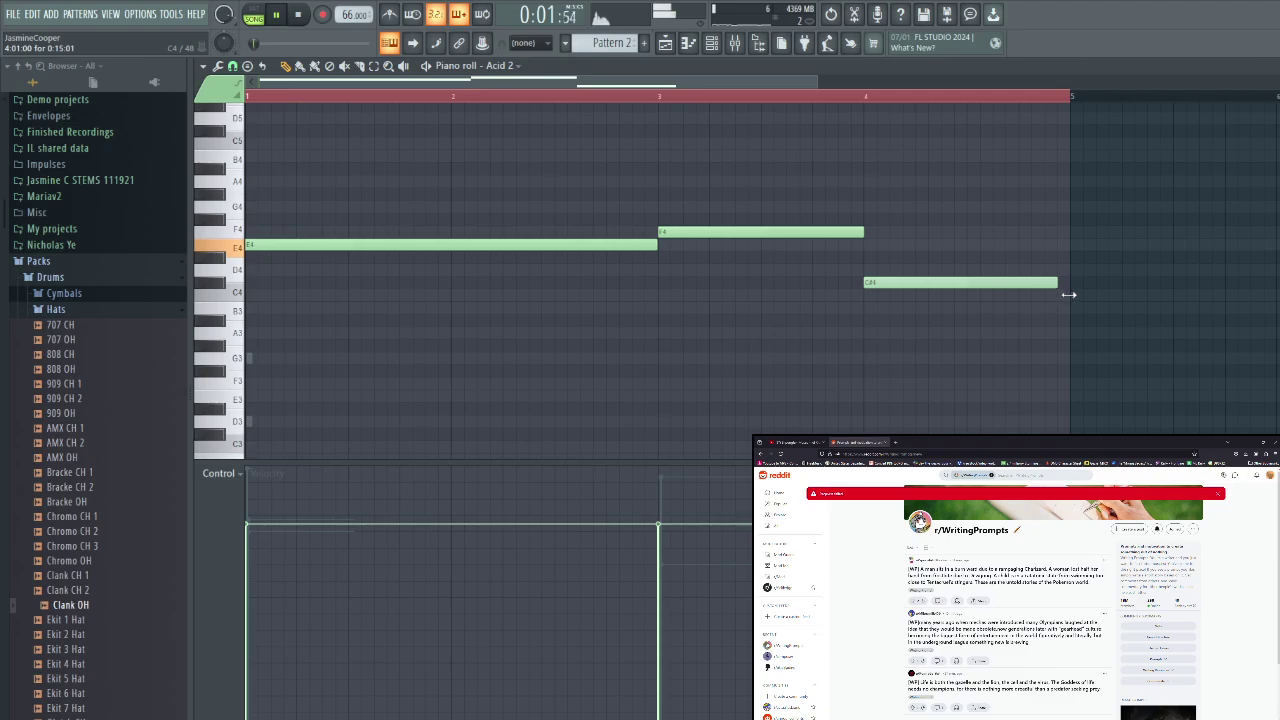
Replace the Pattern 1 clip at bar 5 on Track 1 with Pattern 2 and play from bar 5
key("F5")
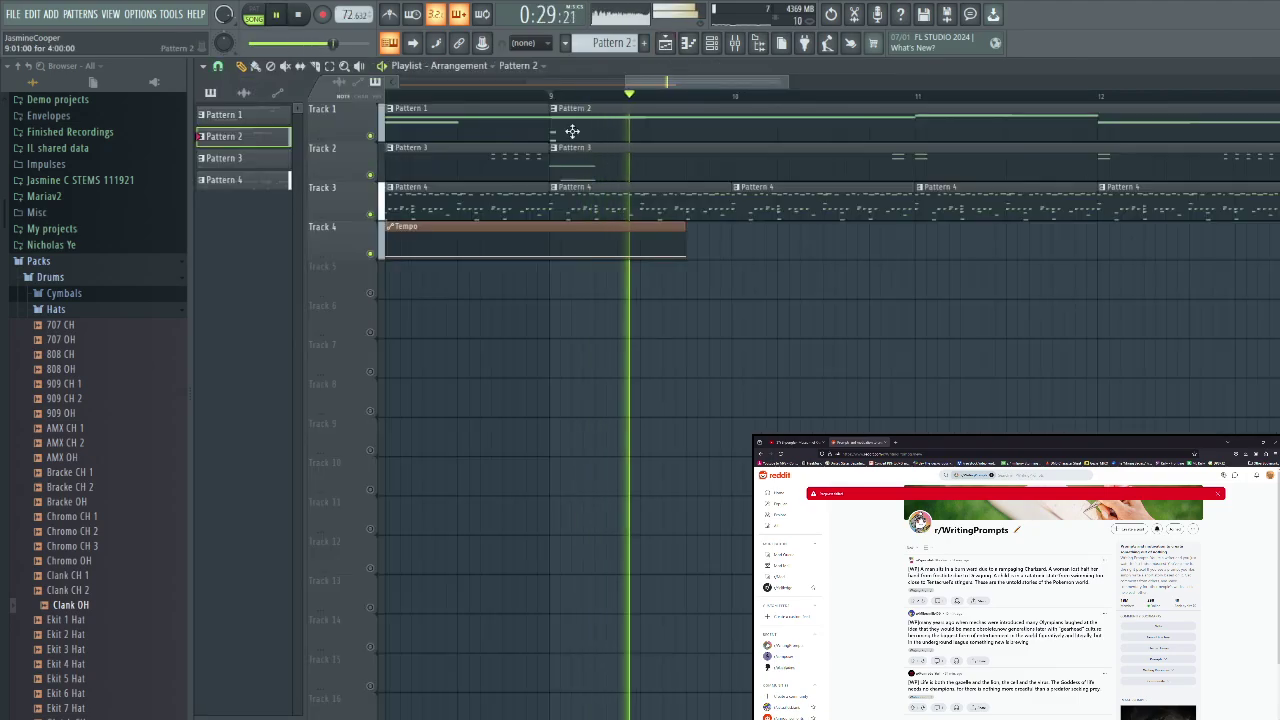
scroll(580, 118, "left", 5)
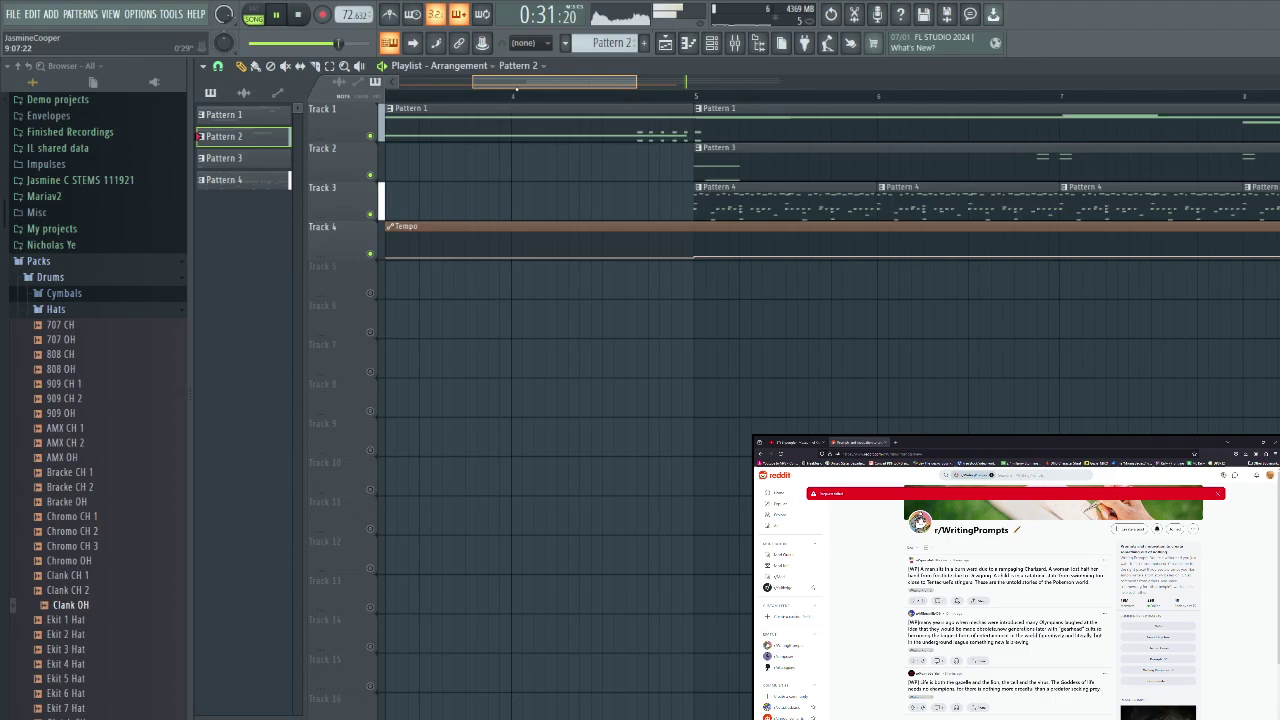
right_click(574, 127)
left_click_drag(575, 134, 541, 140)
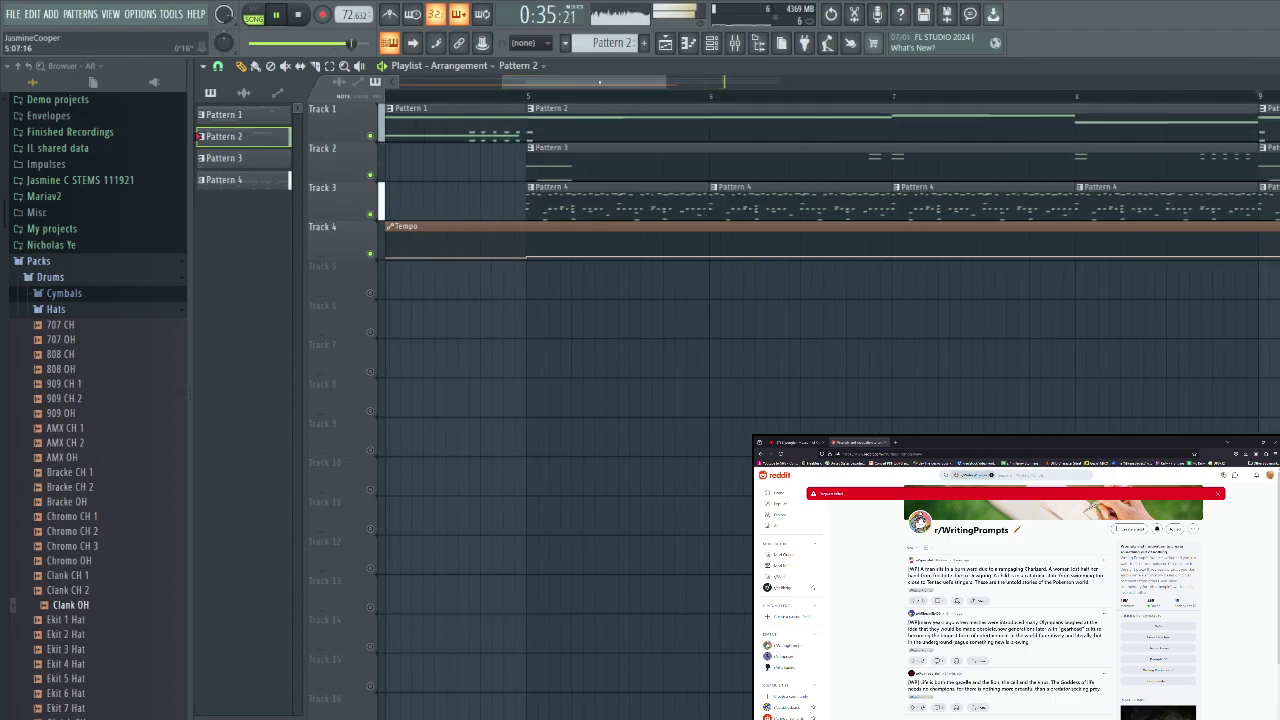
key("space")
left_click_drag(603, 82, 528, 82)
key("space")
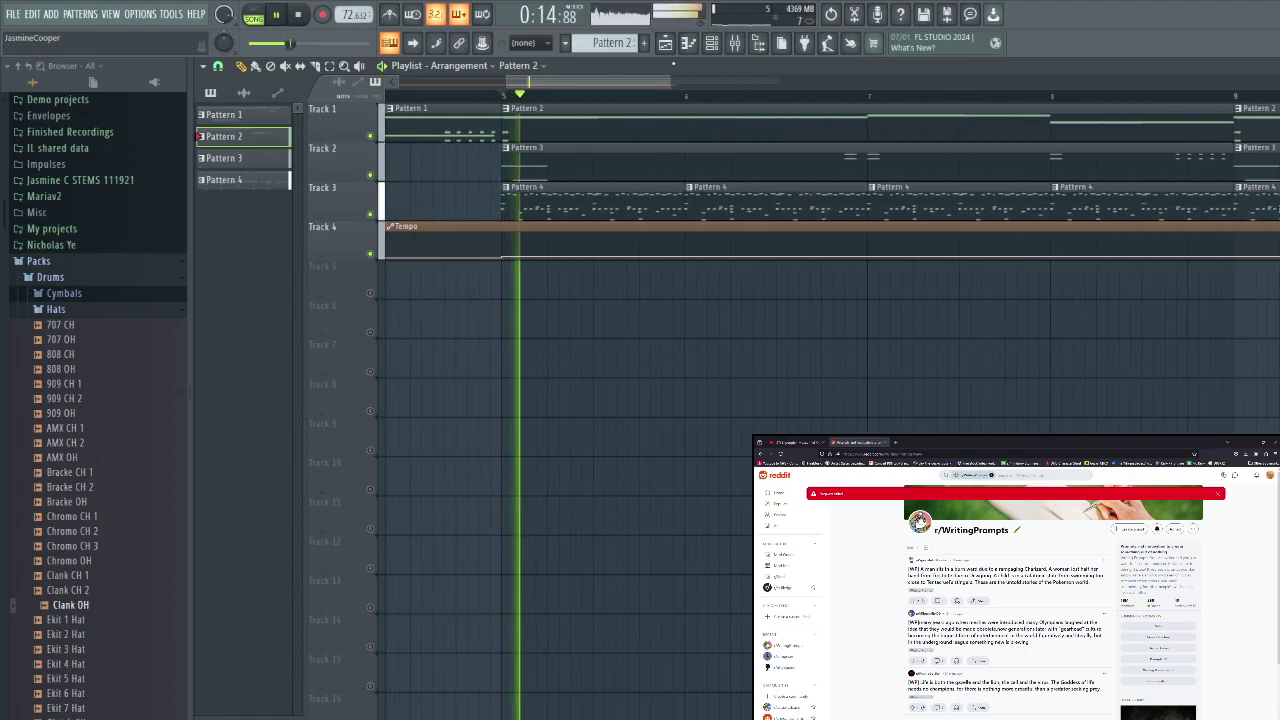
Record a Kontakt melody into Pattern 2, starting from bar 5
key("F6")
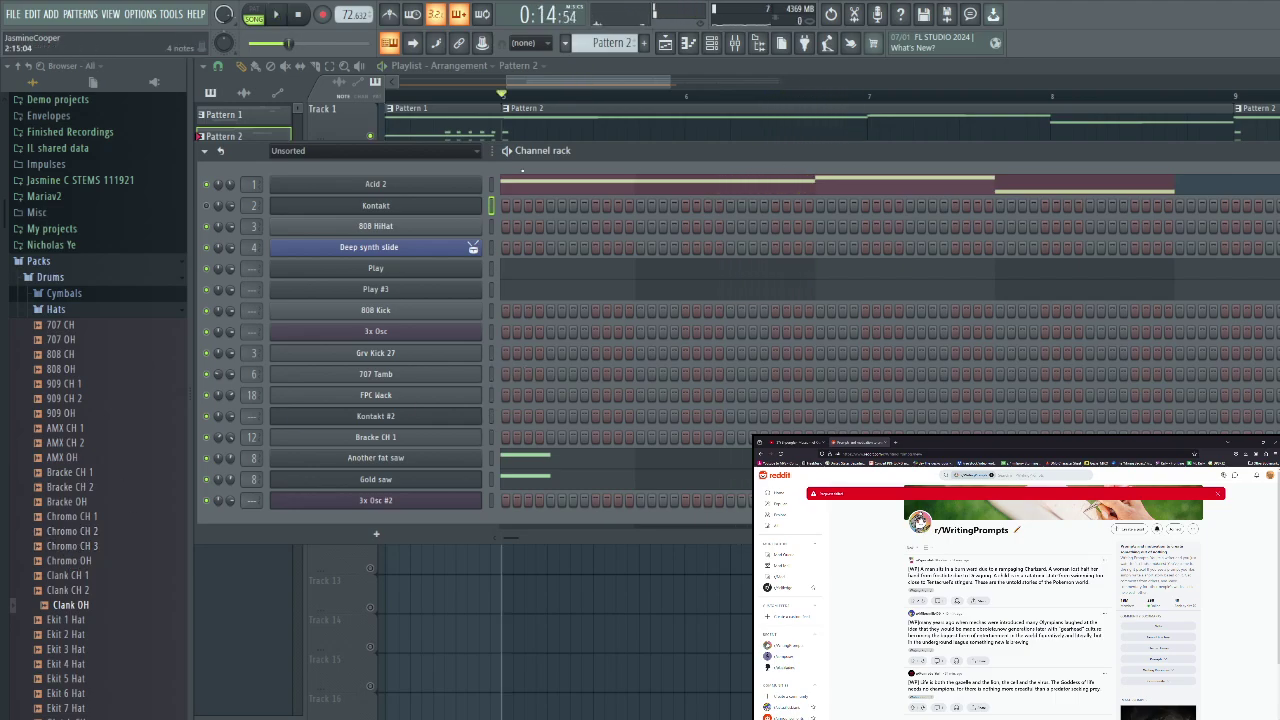
left_click(665, 43)
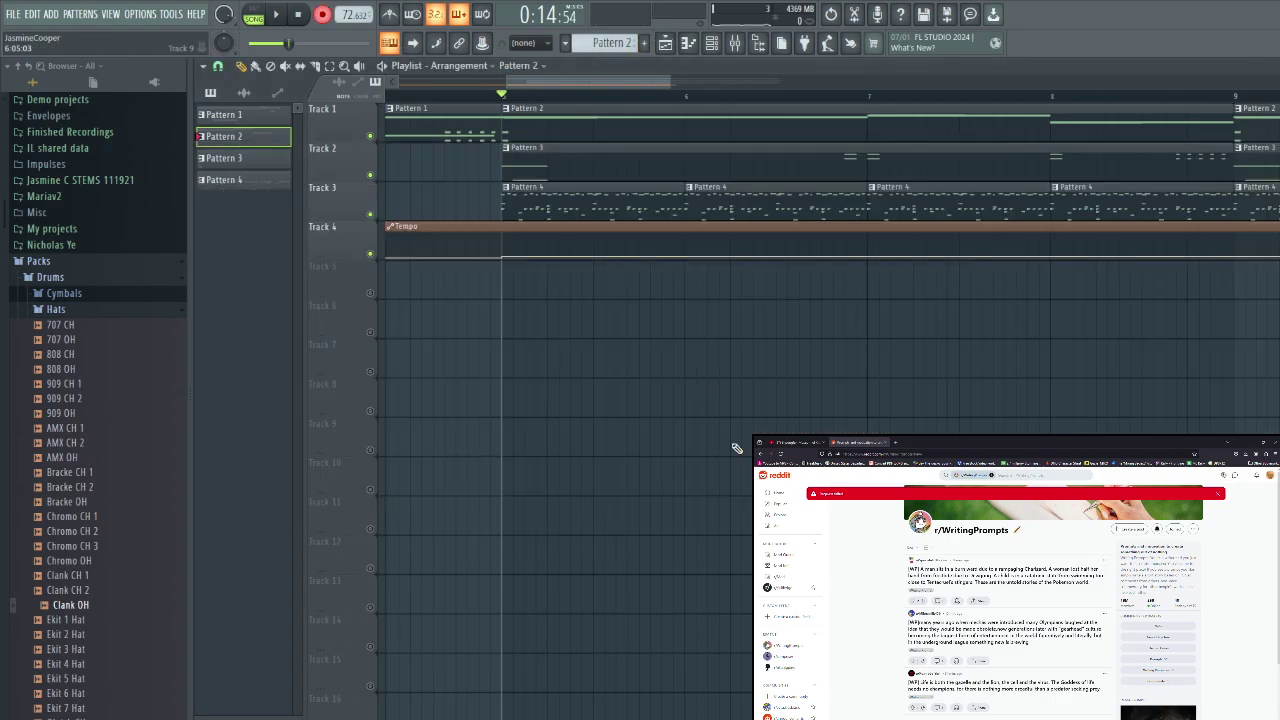
key("space")
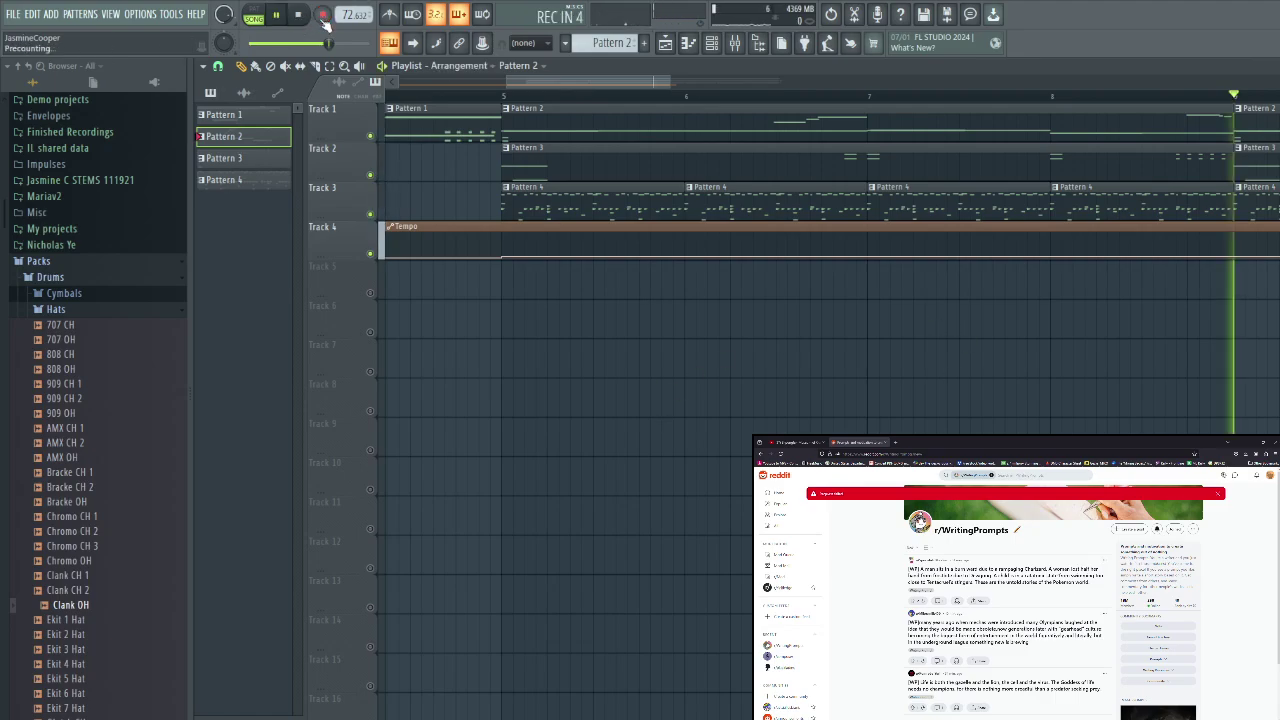
Play back the recording from bar 5 and inspect the recorded Kontakt notes in Pattern 2
left_click(512, 100)
key("space")
left_click(512, 100)
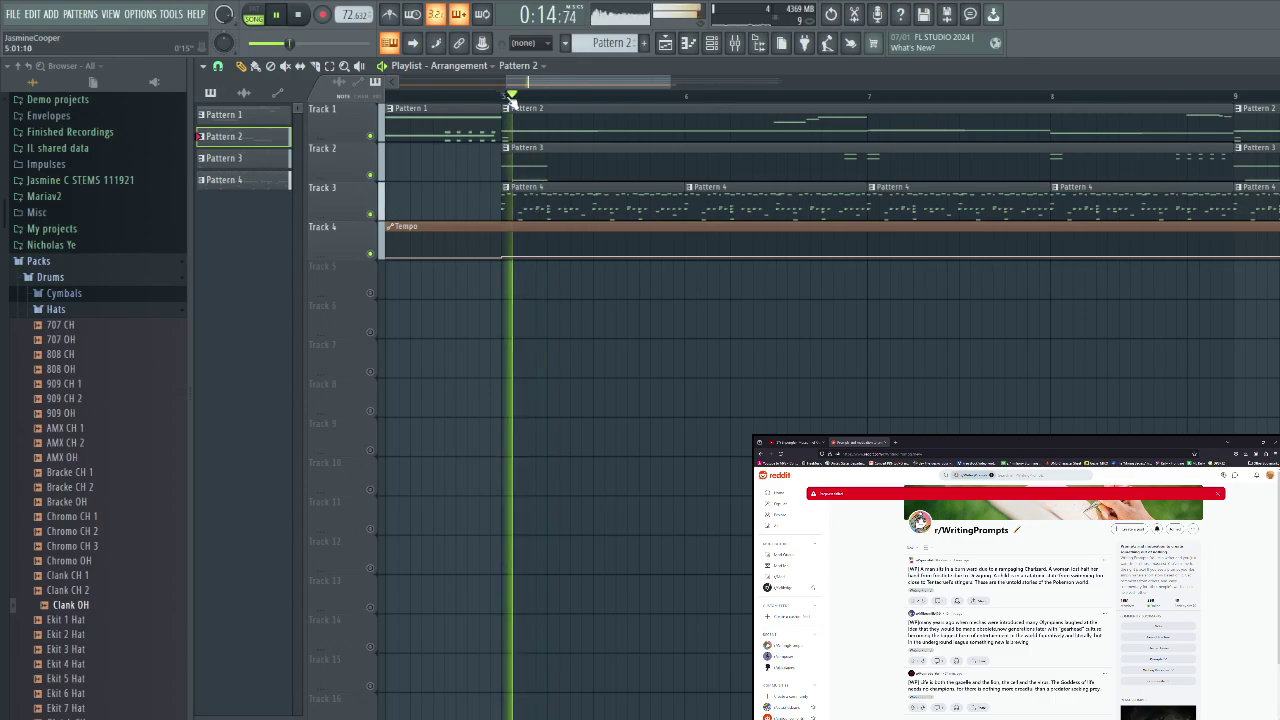
double_click(686, 118)
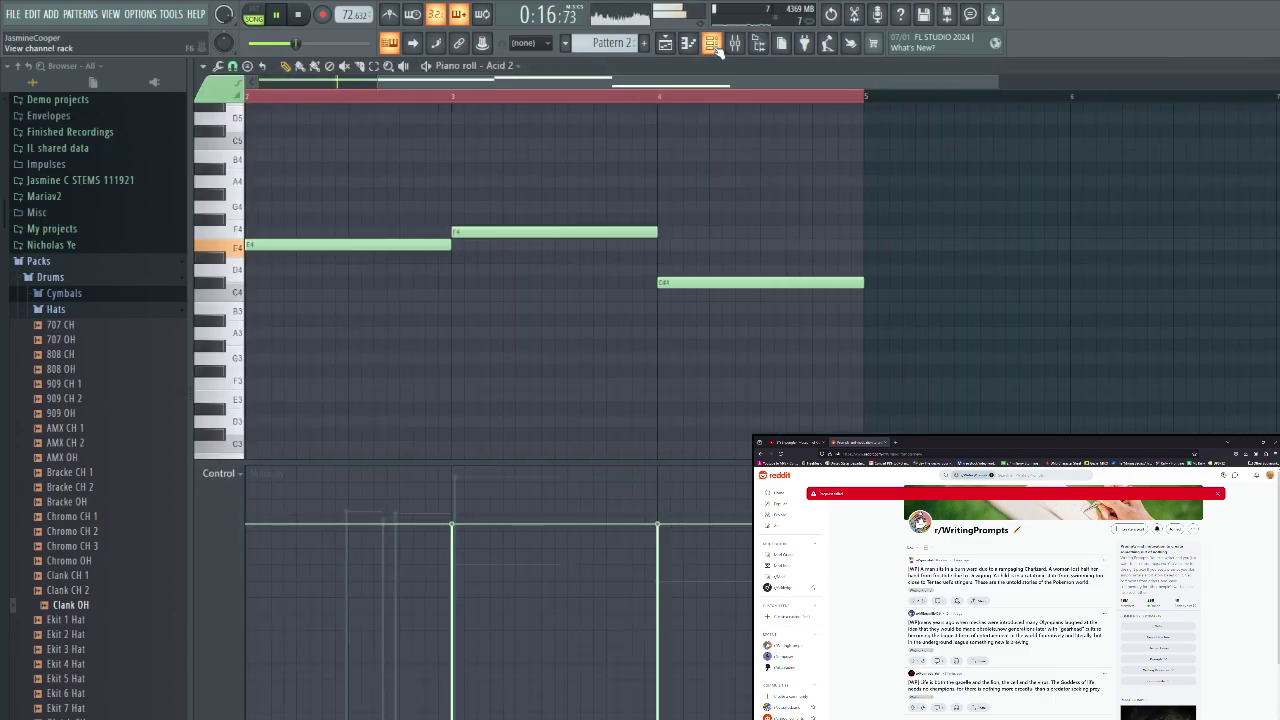
left_click(712, 43)
left_click(557, 208)
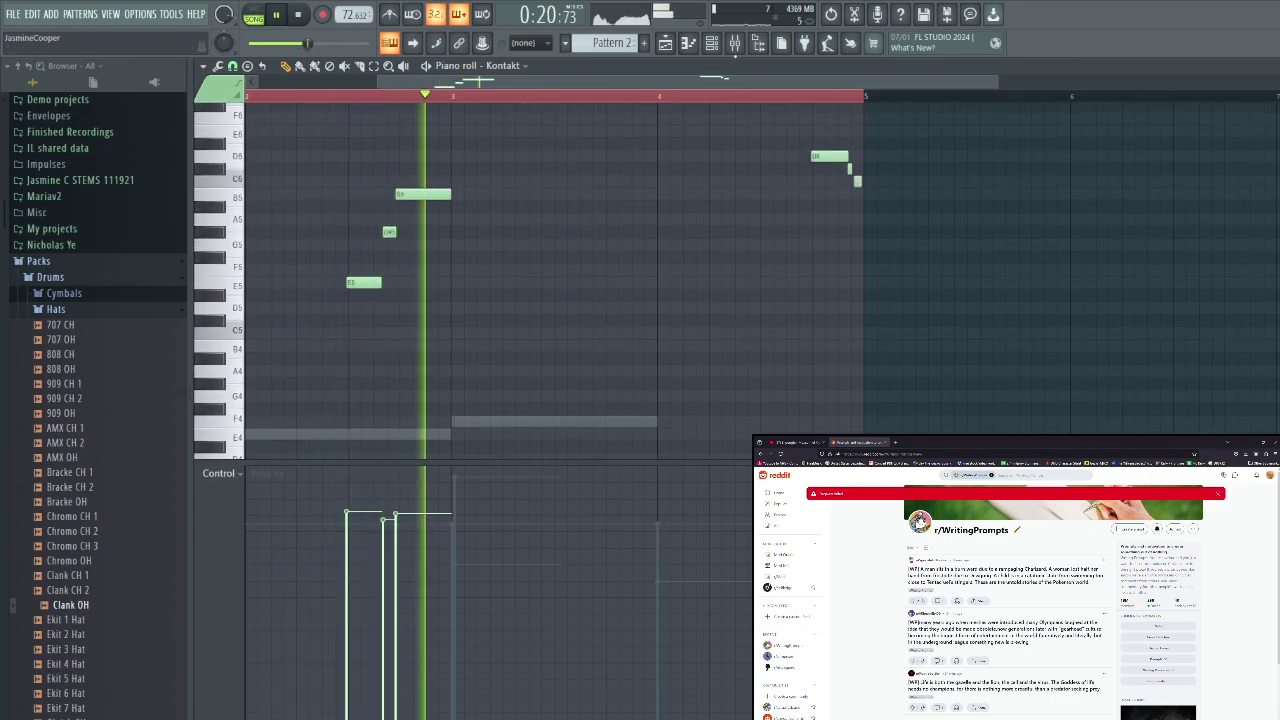
Clone the Acid 2 channel and duplicate its Pattern 2 notes into the clone
key("F6")
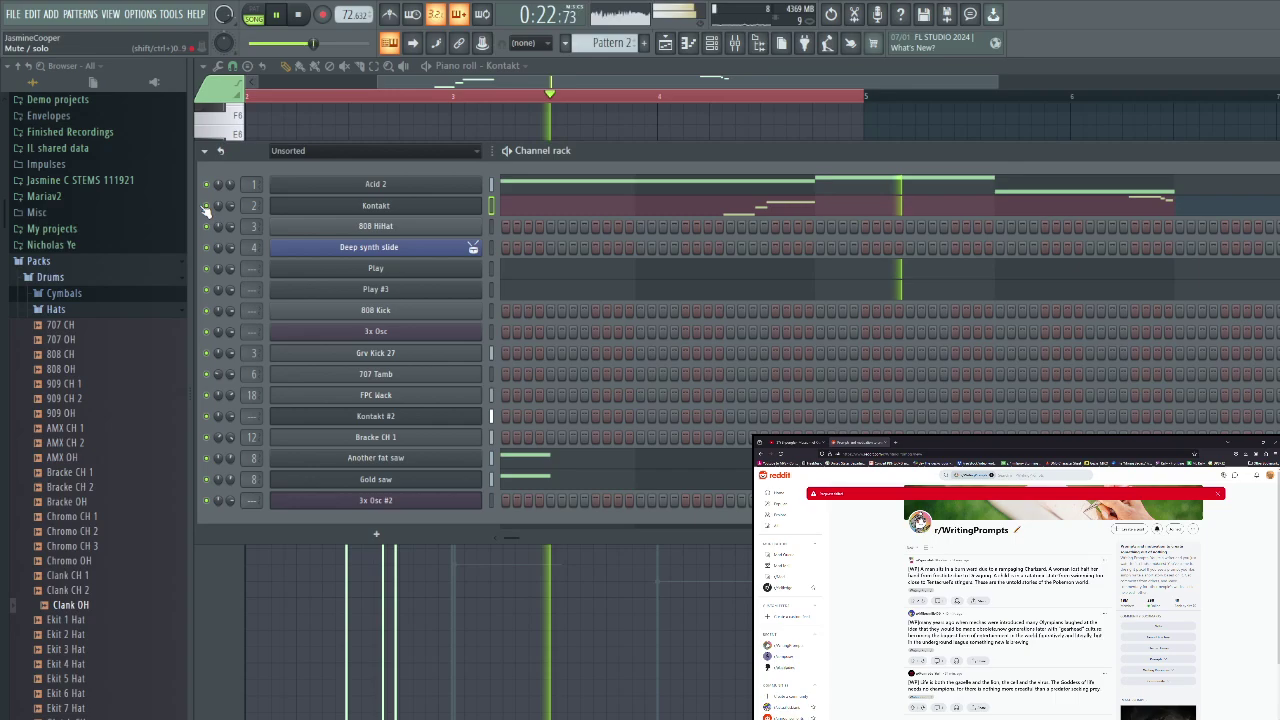
right_click(391, 189)
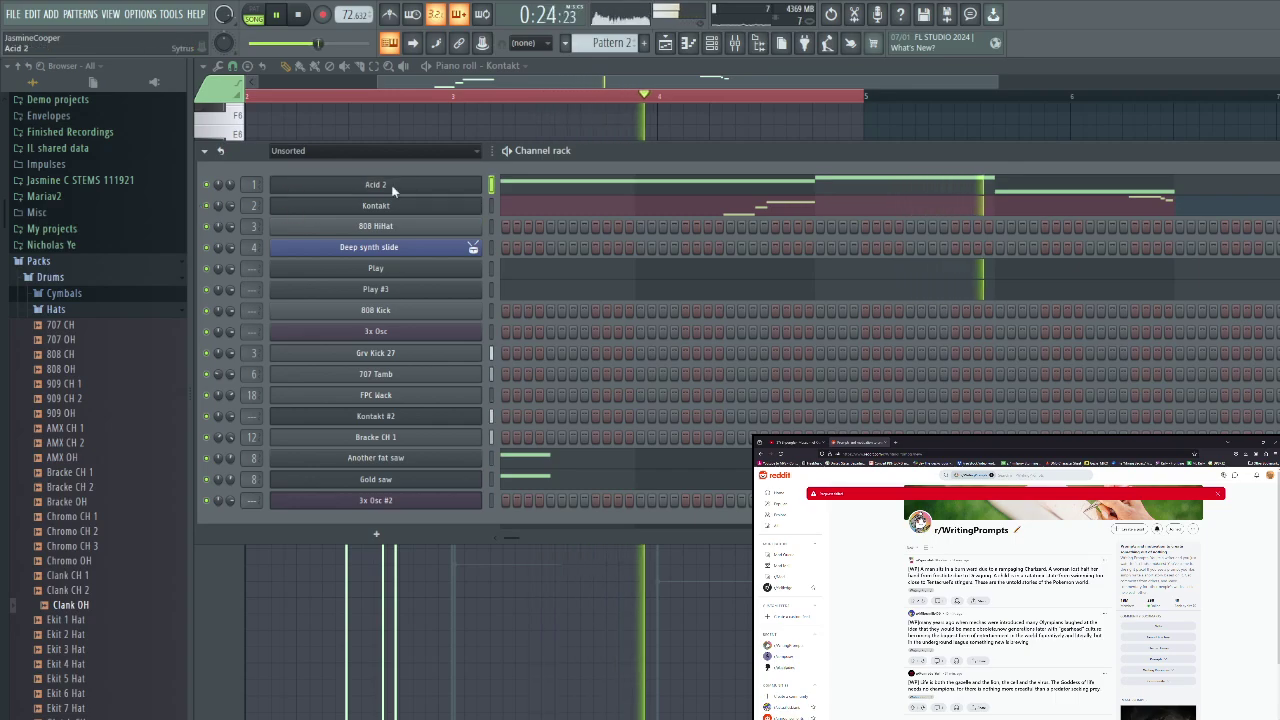
left_click(503, 305)
left_click(848, 186)
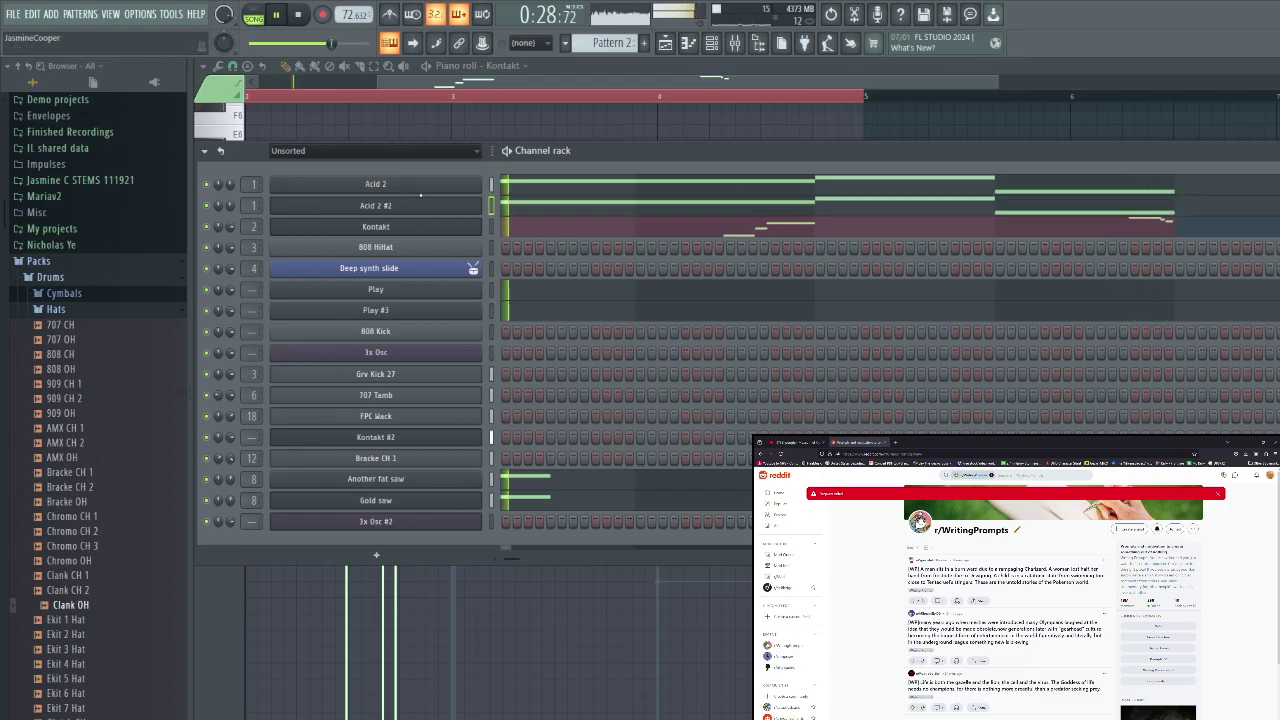
Adjust the operator 1 and 2 waveform shapes in Acid 2 #2 and lower its channel volume
left_click(437, 207)
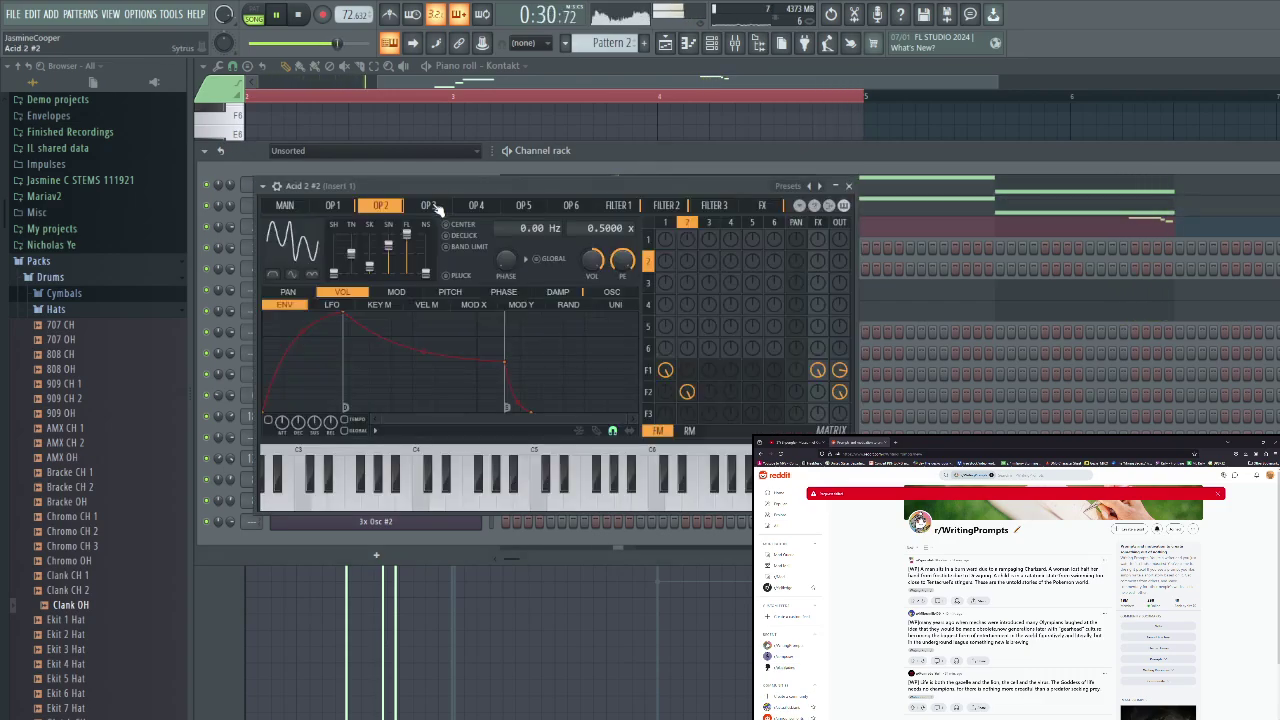
left_click_drag(335, 272, 335, 247)
left_click(333, 205)
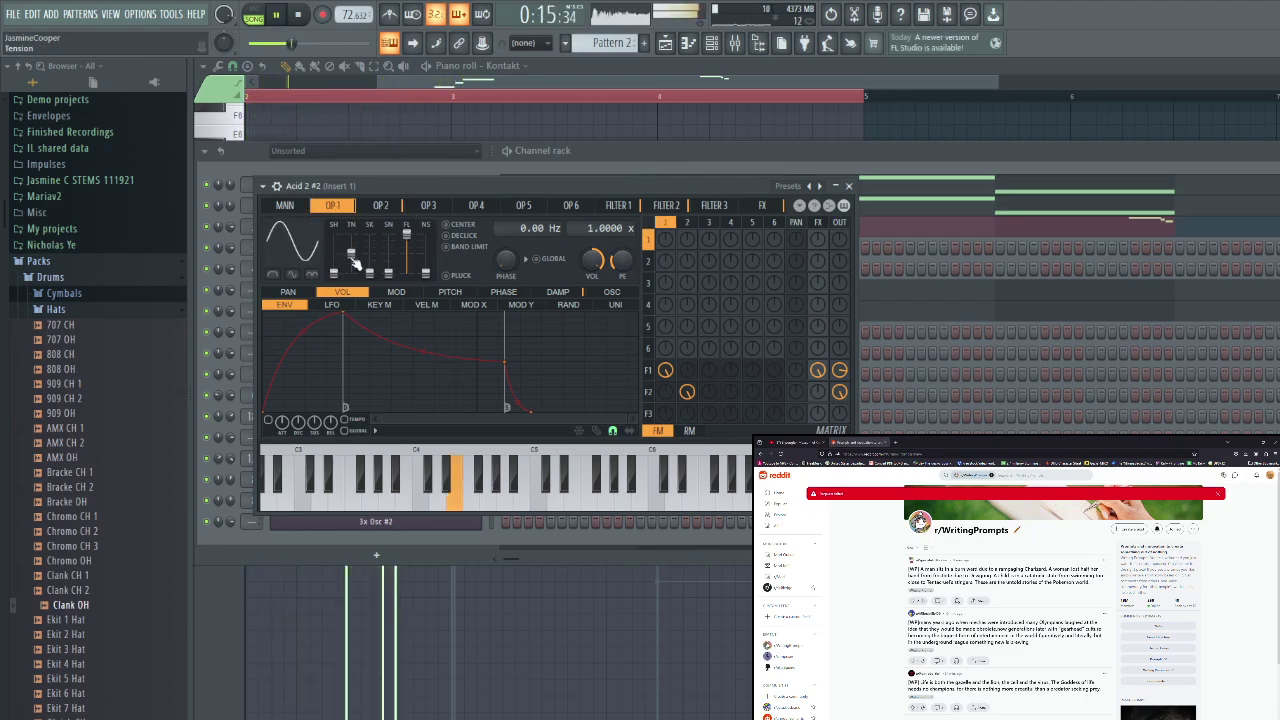
mouse_move(335, 268)
left_mouse_down()
mouse_move(345, 252)
mouse_move(350, 268)
left_mouse_up()
left_click(849, 186)
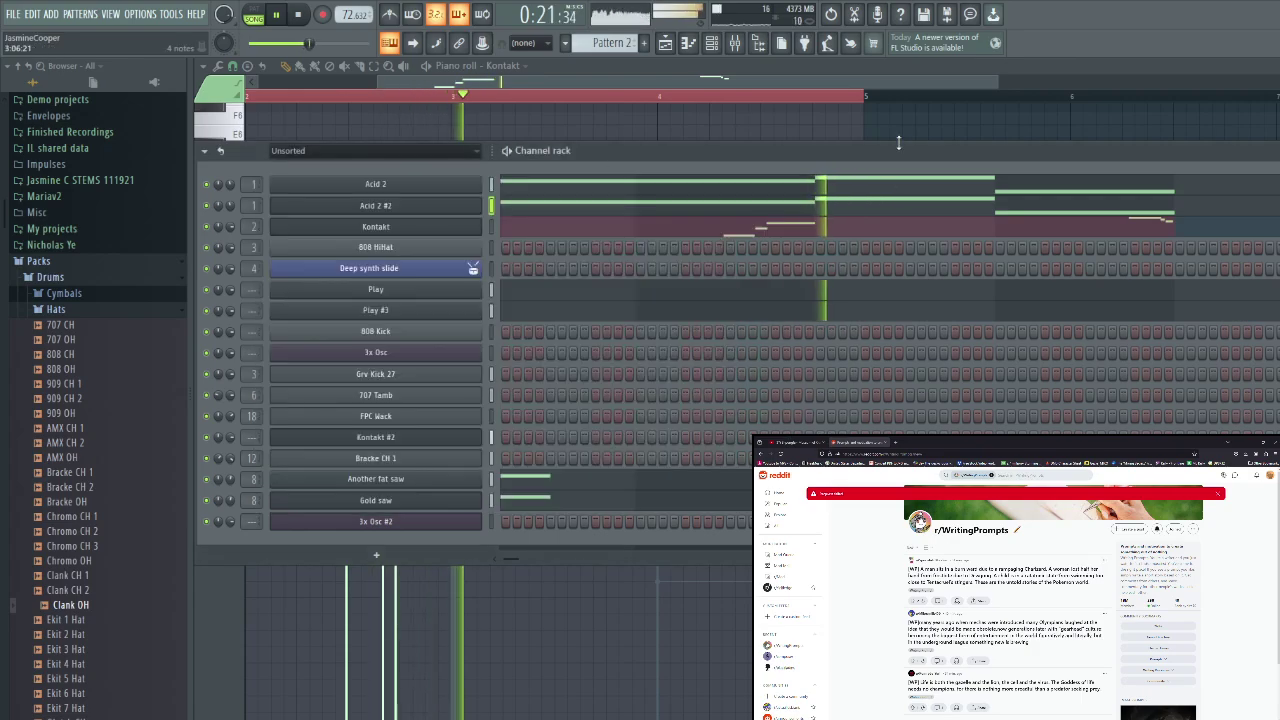
left_click_drag(230, 205, 230, 233)
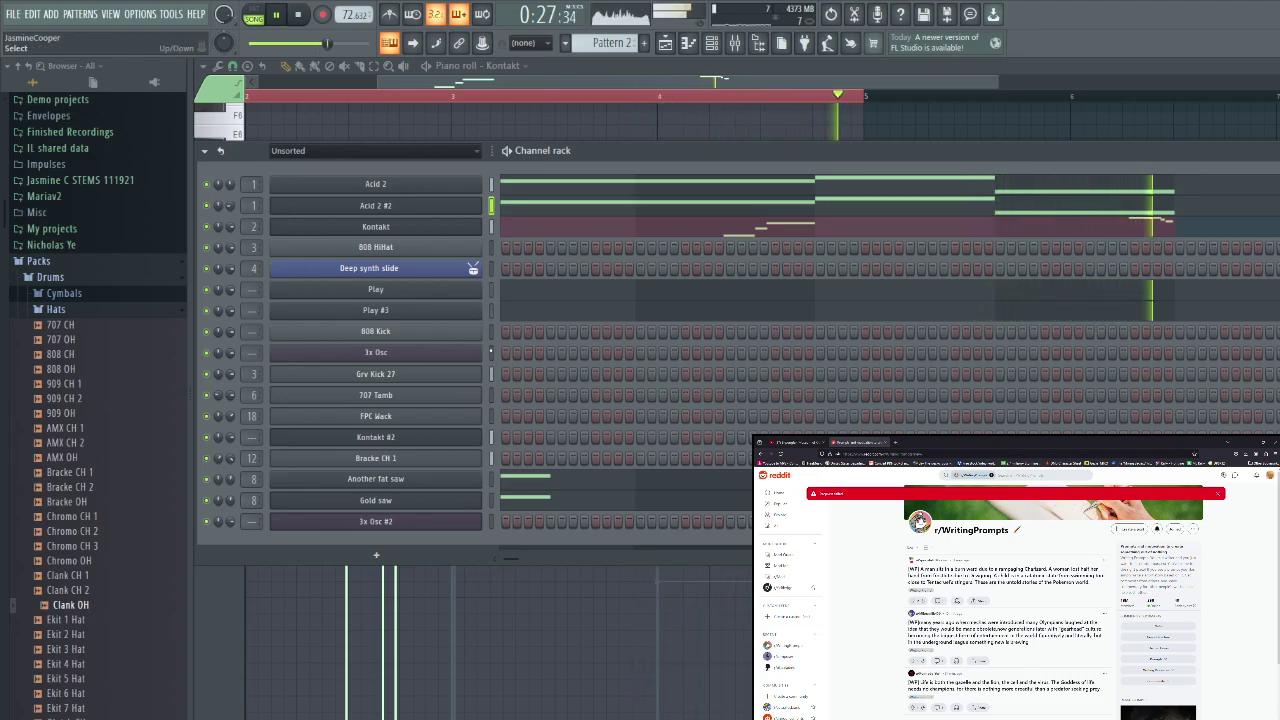
Shift the B5 note before bar 3 slightly later and shorten the final C6 note in Pattern 2's Kontakt melody
left_click(766, 230)
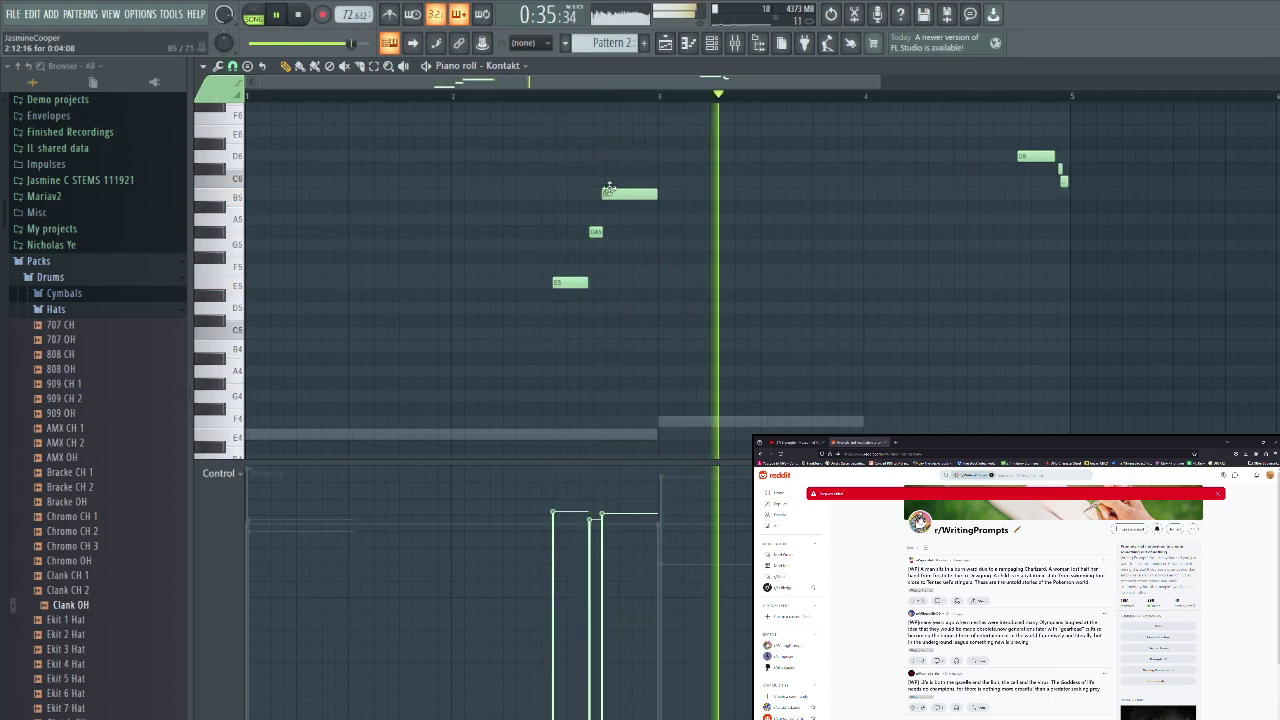
left_click_drag(610, 191, 655, 195)
left_click(637, 181)
right_click(637, 181)
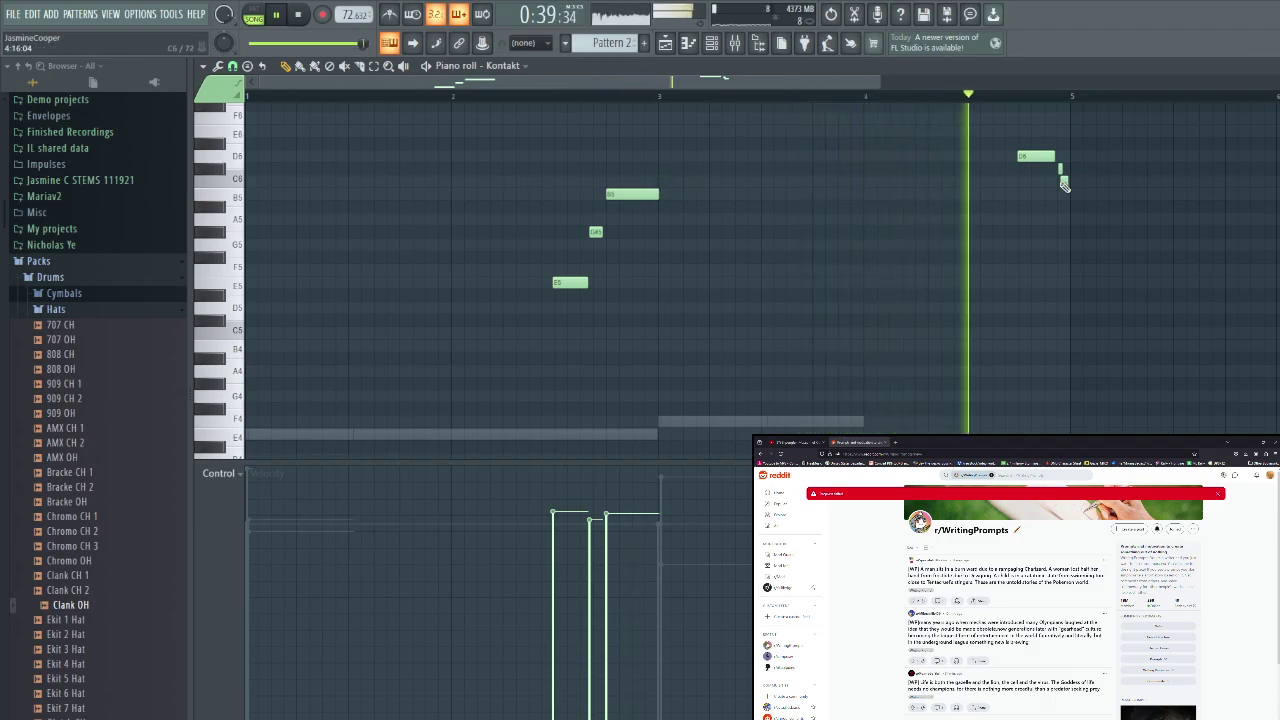
key("space")
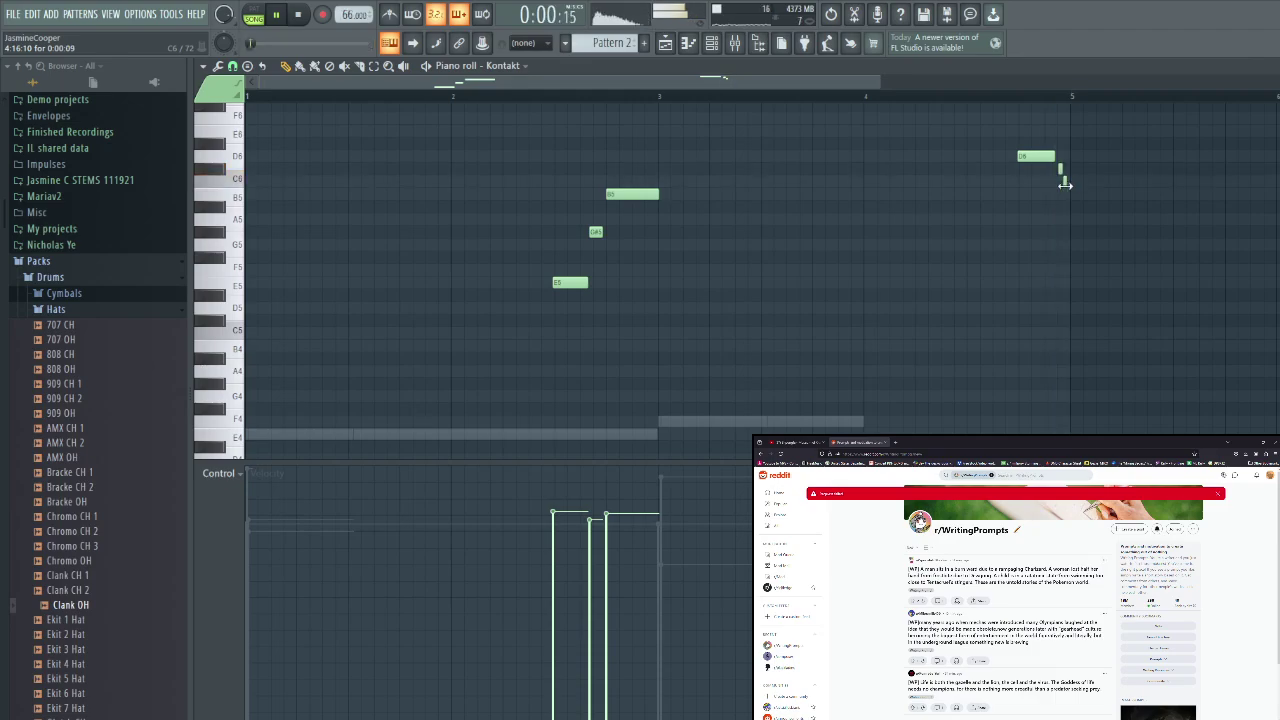
Load Guitar Rig 6 into the first effect slot of Insert 2, the Kontakt channel's mixer track
left_click(712, 43)
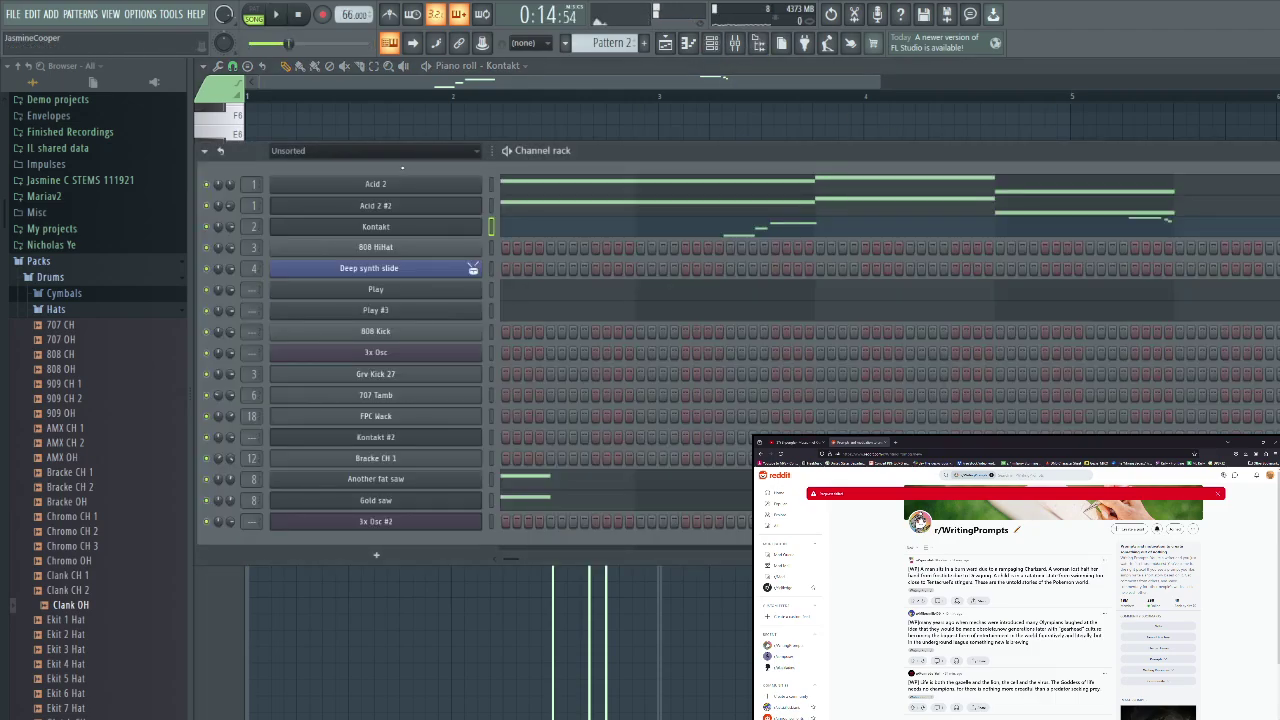
left_click(406, 226)
key("space")
left_click(282, 187)
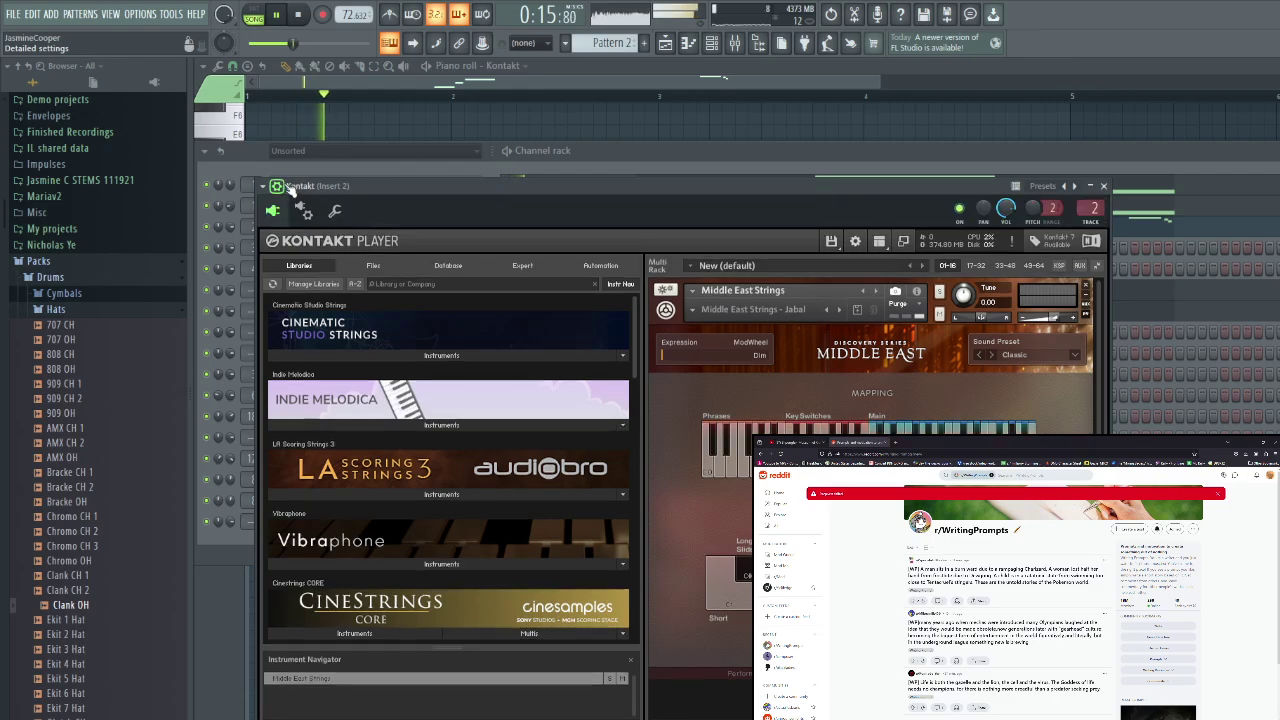
left_click(735, 43)
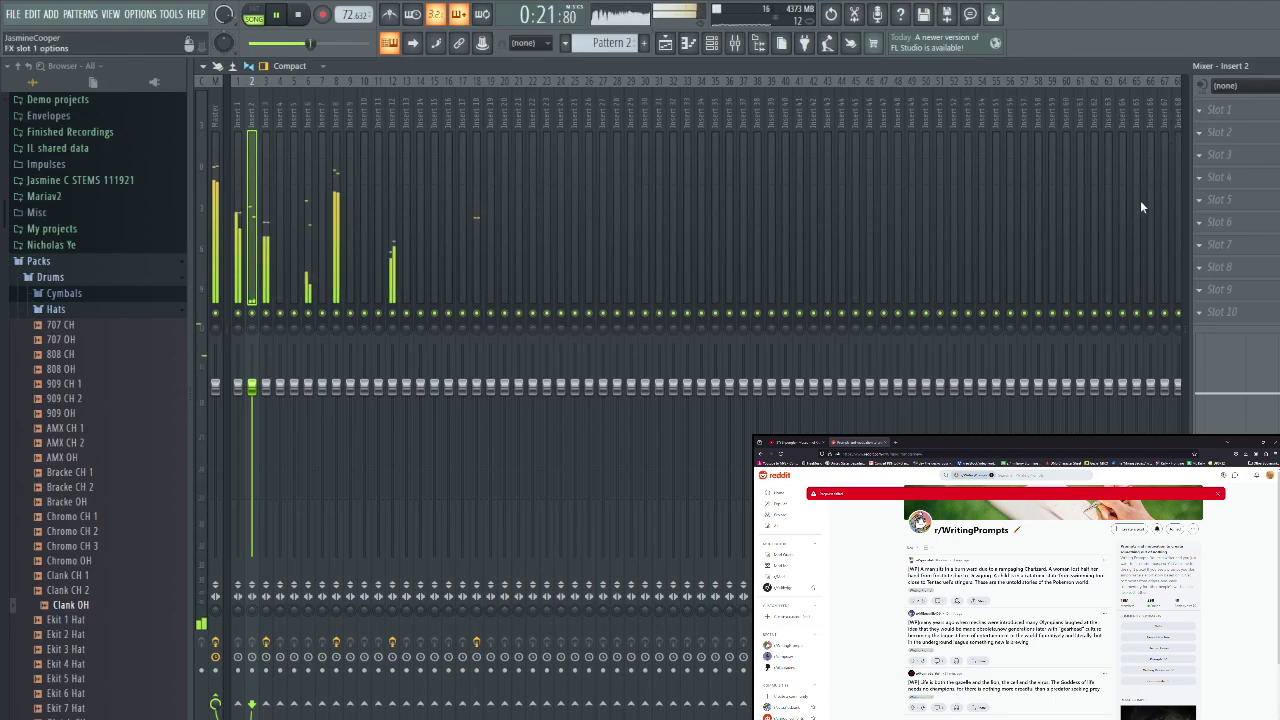
left_click(1050, 235)
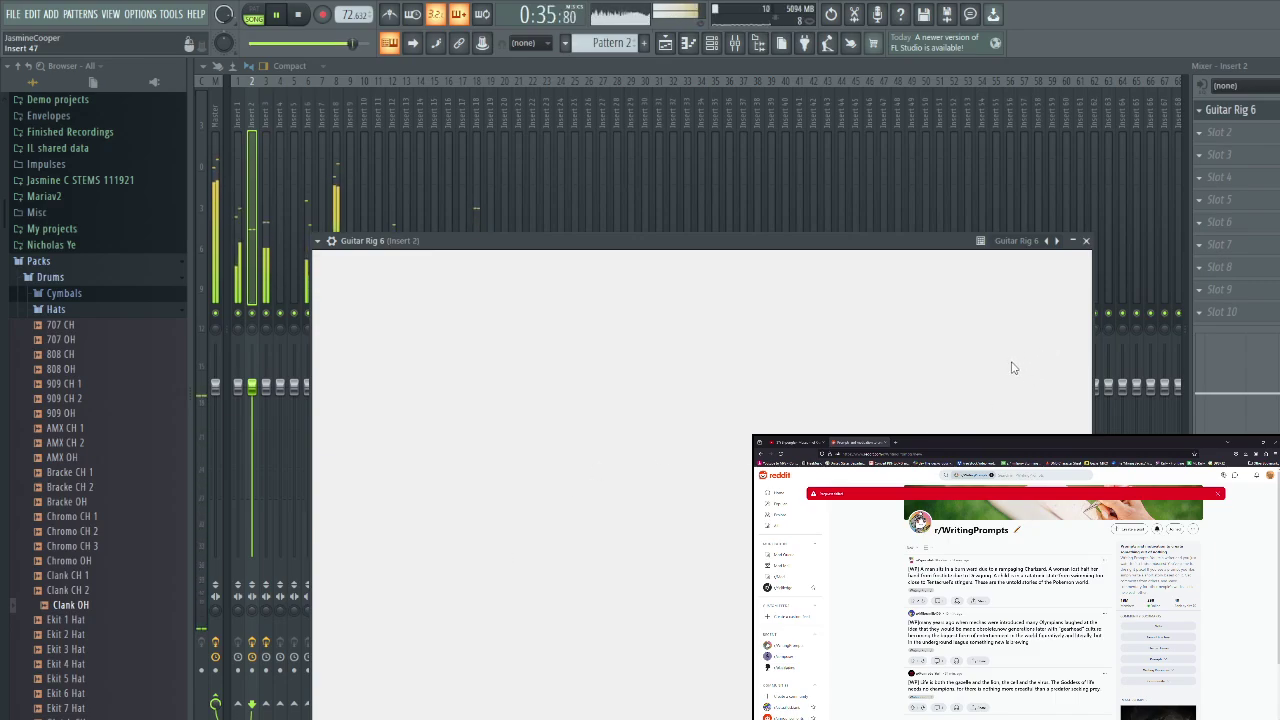
Adjust the Guitar Rig 6 sound on Insert 2, including the Big Fuzz and Ensemble volumes, and audition the song
left_click_drag(1012, 357, 1012, 380)
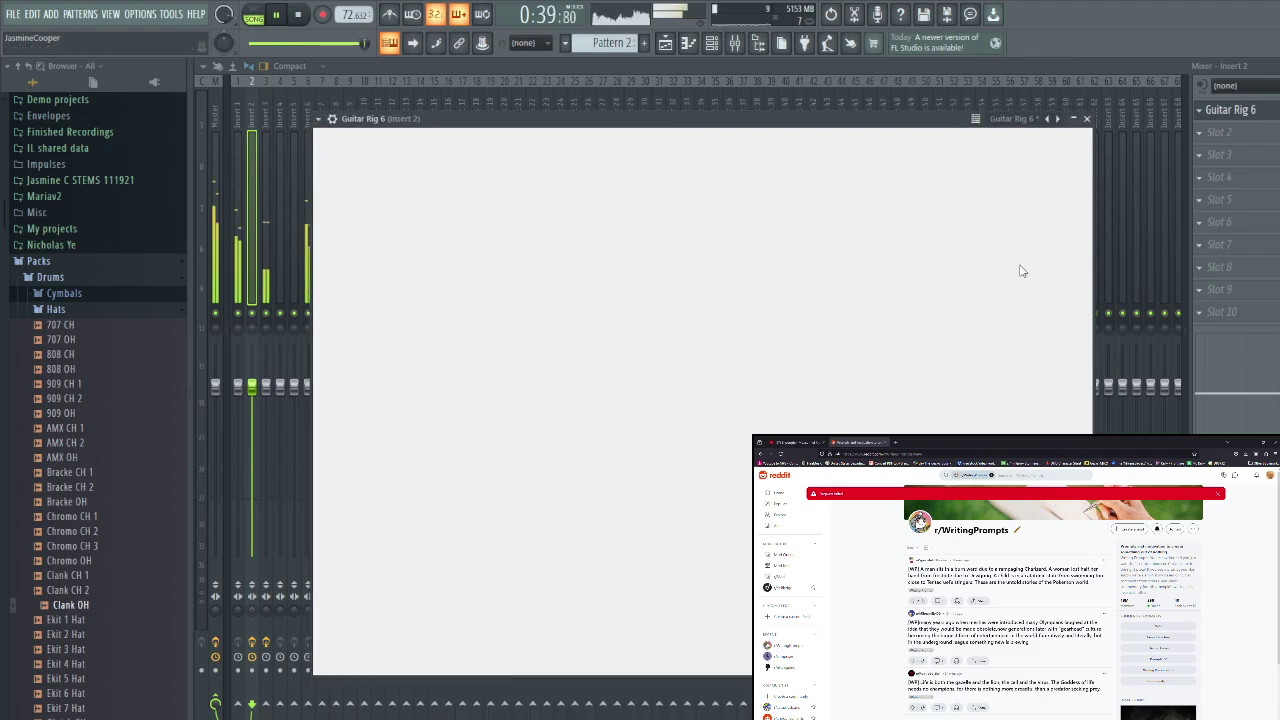
key("space")
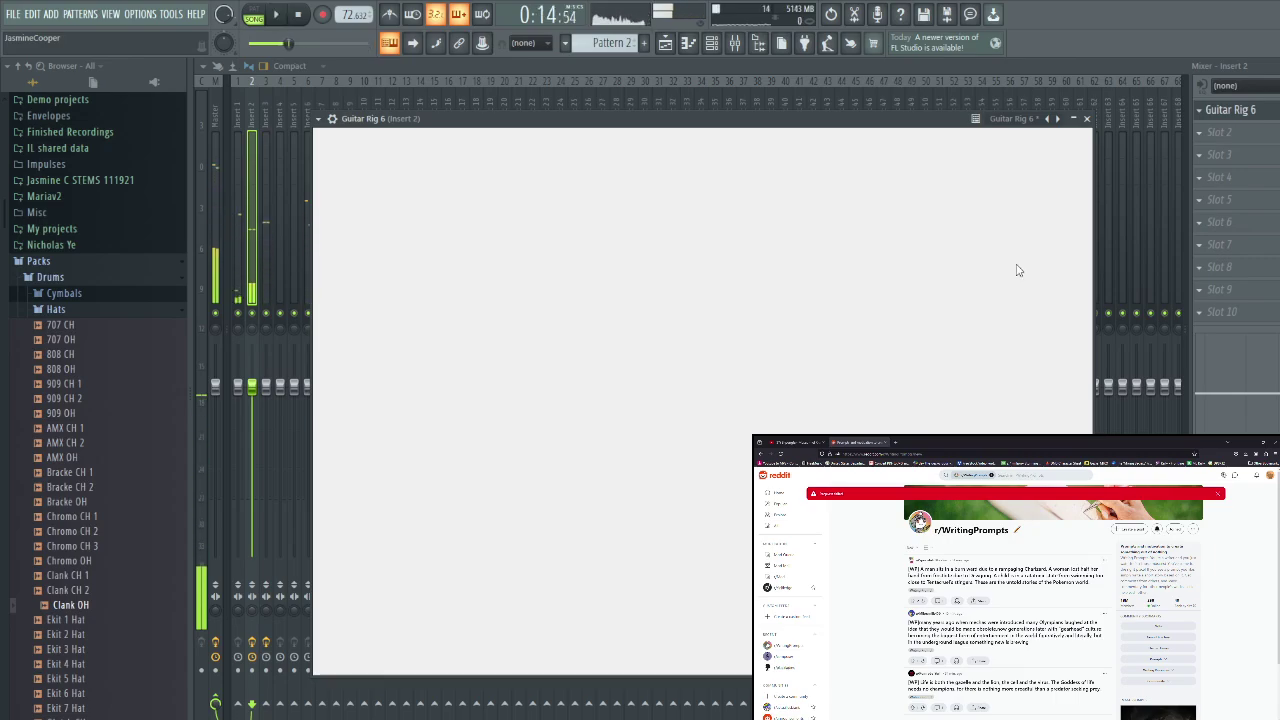
left_click_drag(1012, 238, 1012, 258)
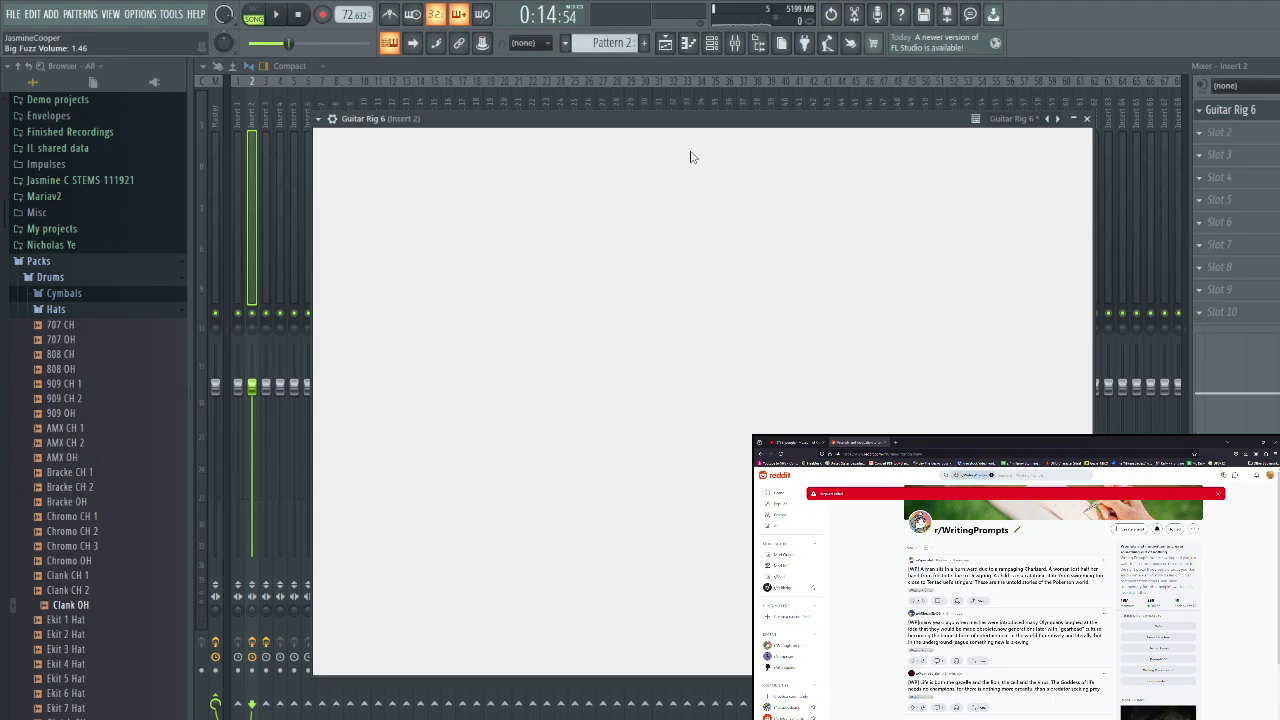
key("space")
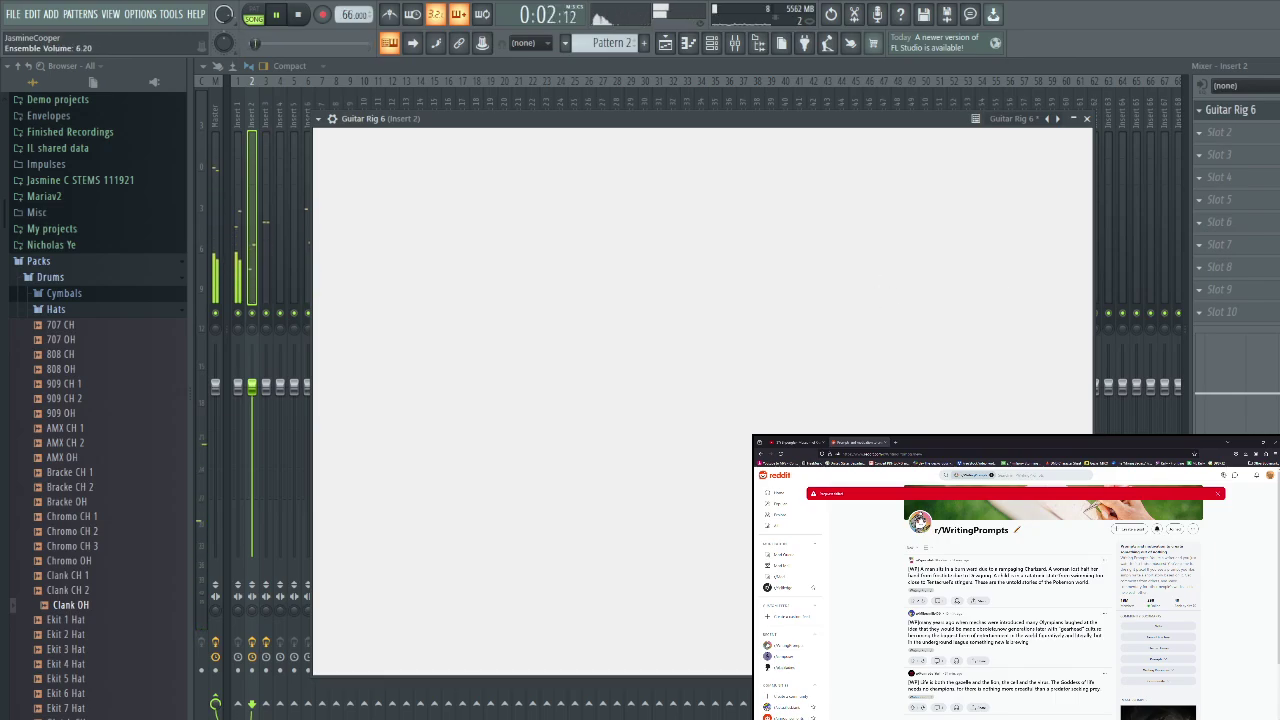
Make the second Pattern 2 clip, starting at bar 9, a unique pattern and open its Kontakt notes in the piano roll
left_click(665, 43)
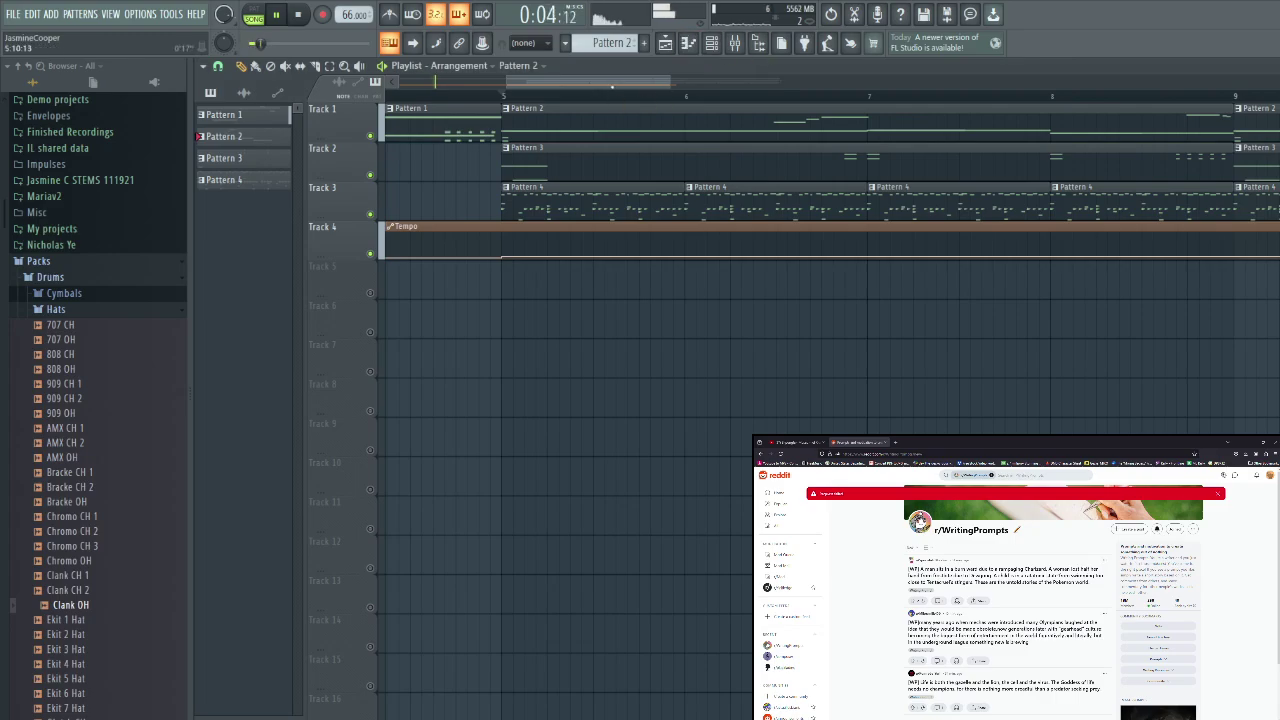
left_click_drag(612, 87, 772, 87)
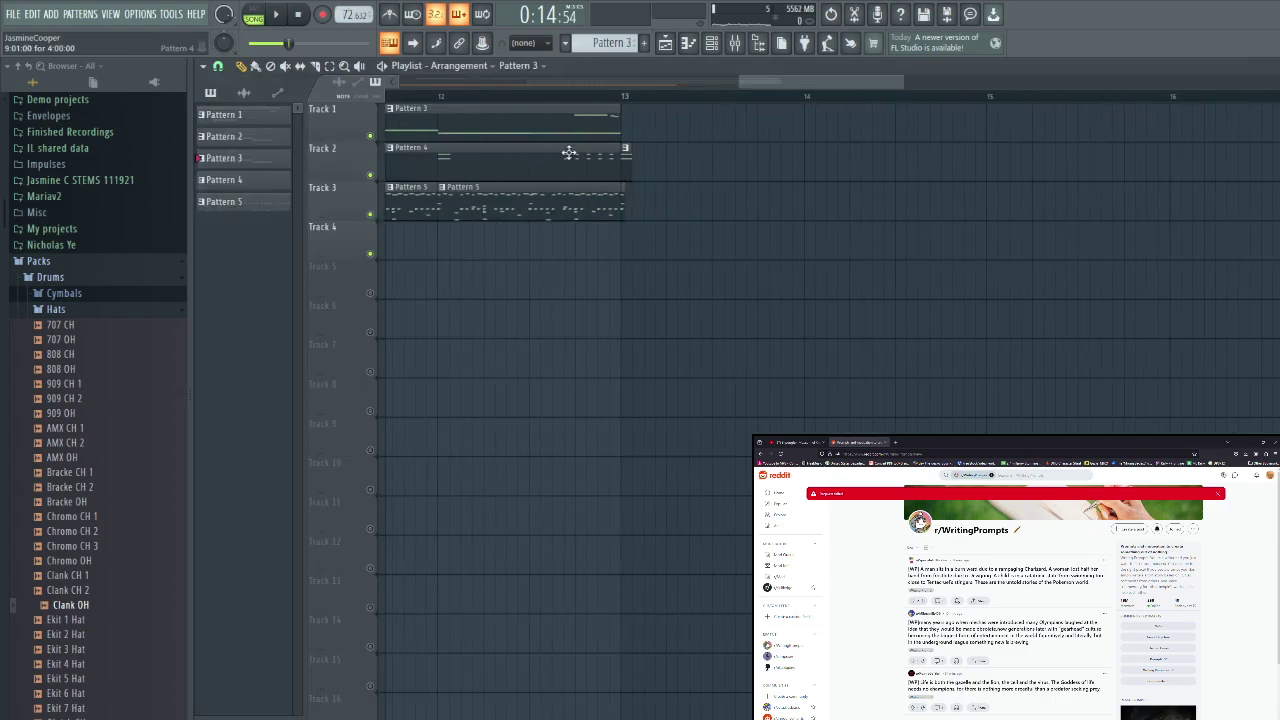
left_click(619, 125)
double_click(631, 124)
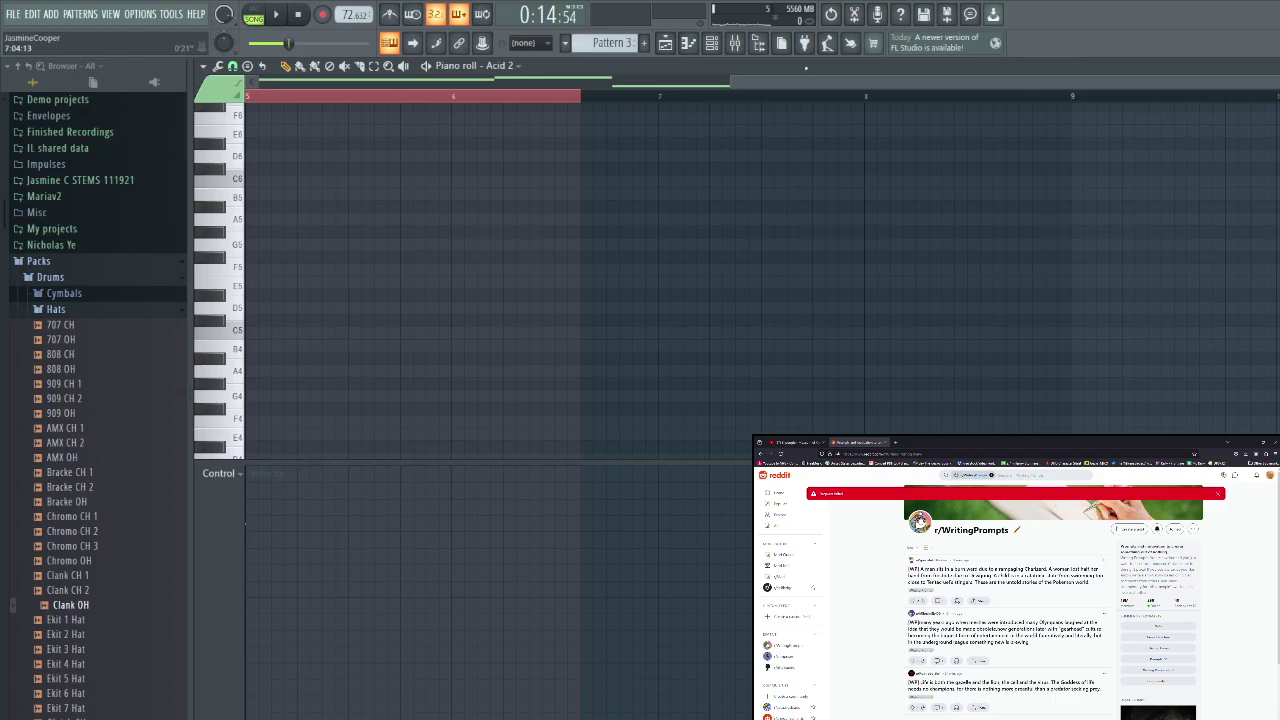
left_click(711, 48)
left_click(690, 222)
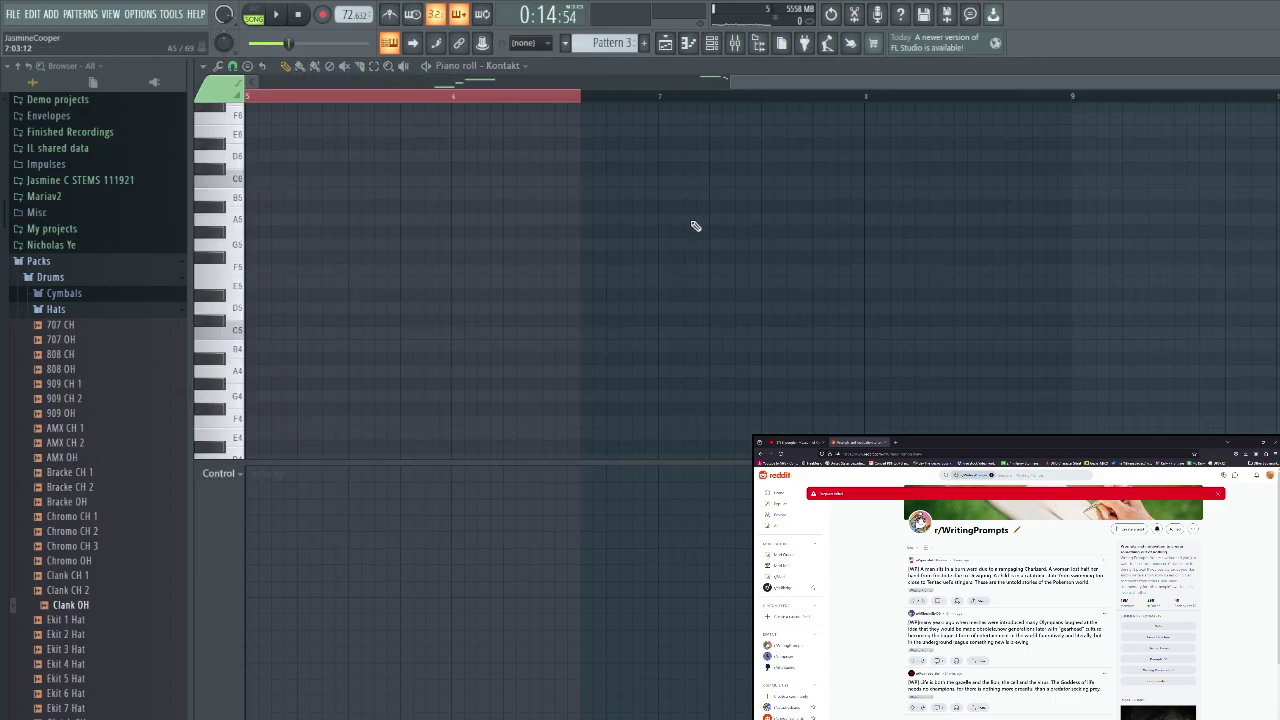
left_click_drag(819, 83, 686, 83)
mouse_move(483, 194)
left_mouse_down()
mouse_move(600, 194)
mouse_move(788, 126)
left_mouse_up()
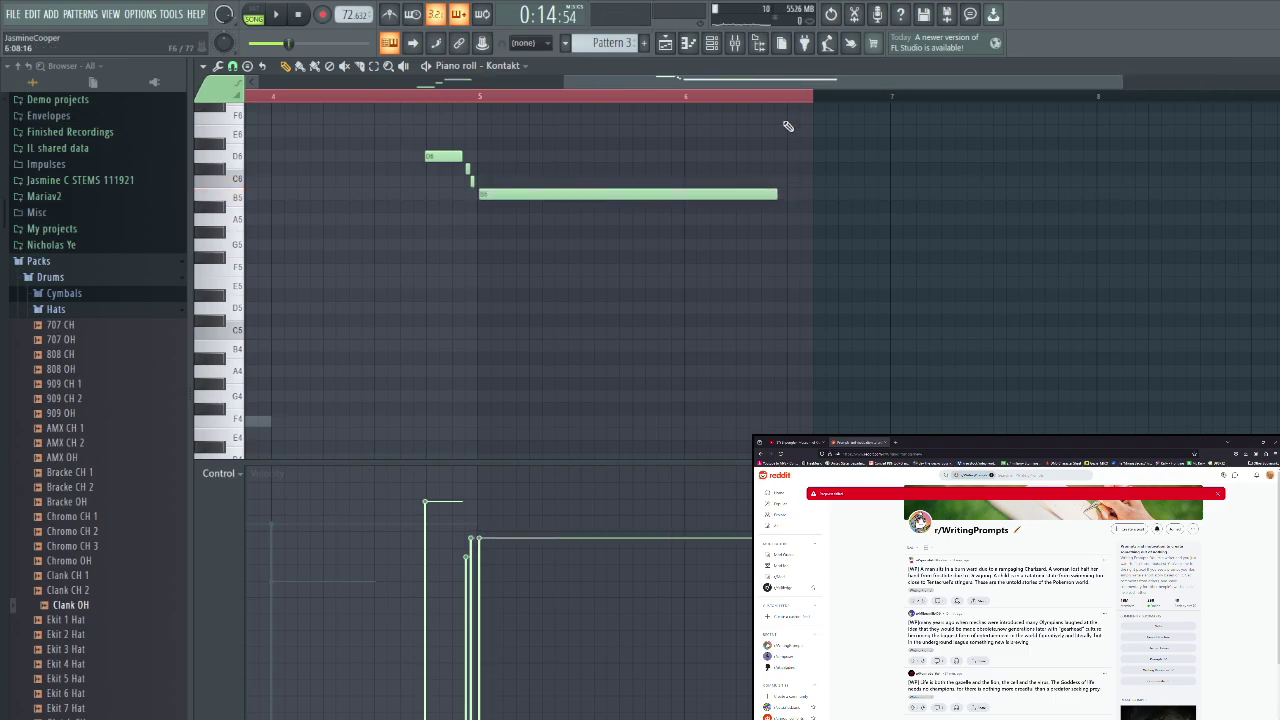
left_click_drag(750, 85, 445, 85)
left_click(210, 288)
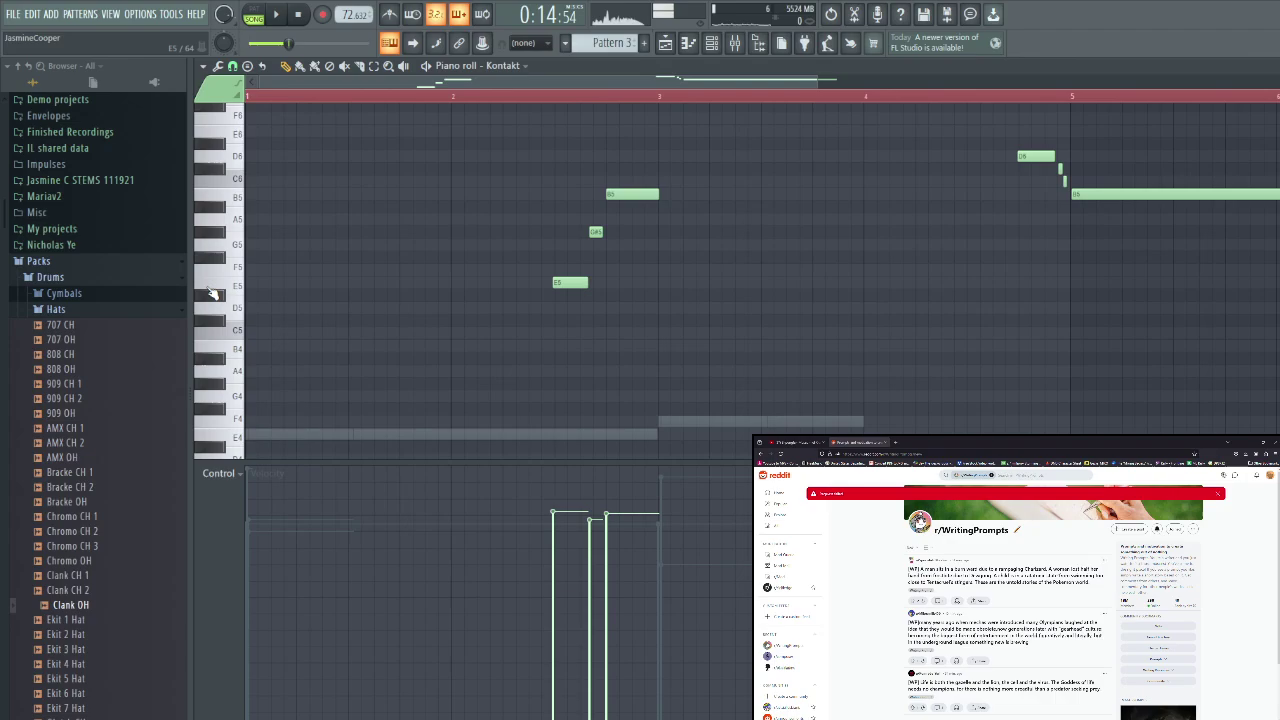
scroll(266, 250, "right", 5)
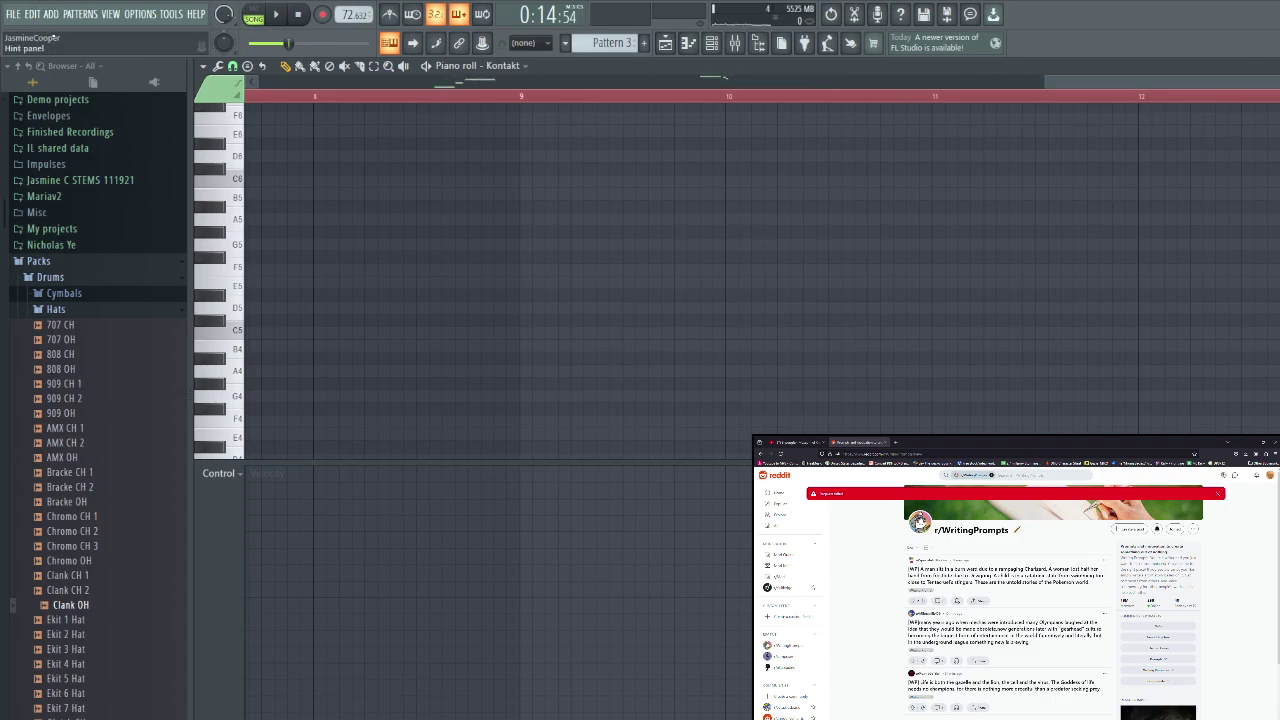
Add a sustained B5 note to Pattern 3's Kontakt melody from bar 5 to about bar 6, and return to the playlist
left_click_drag(1102, 78, 656, 78)
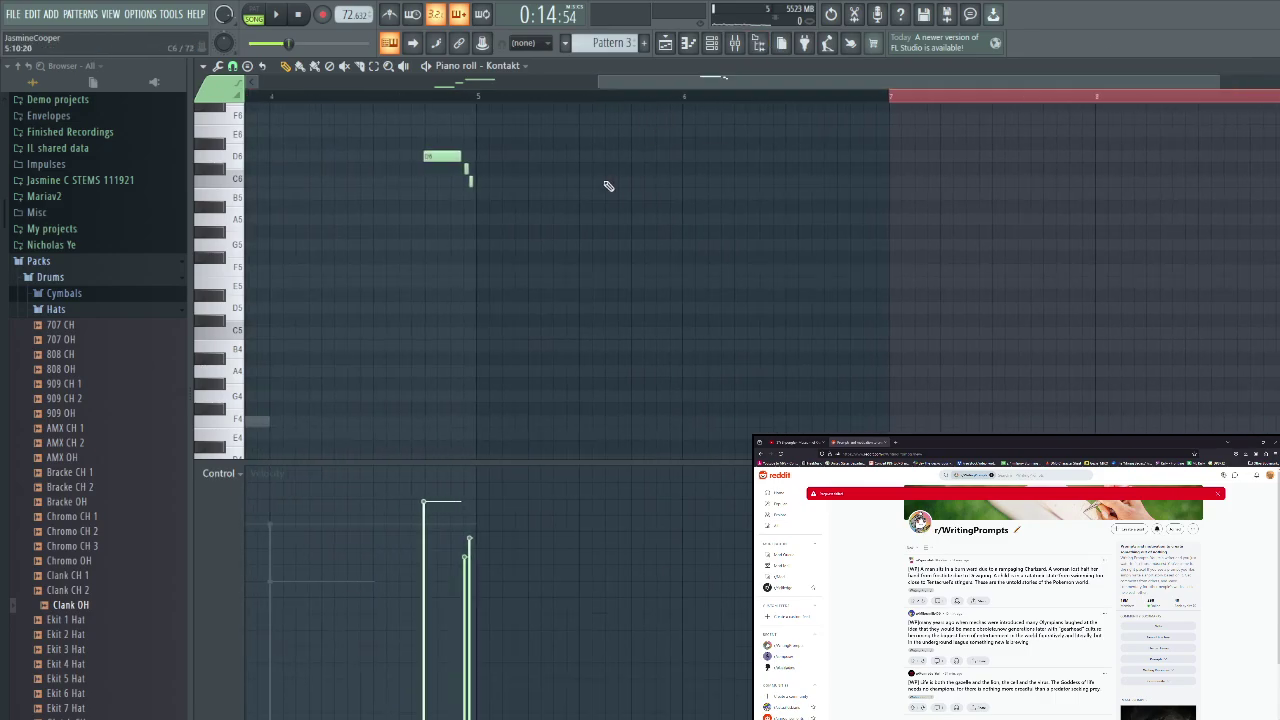
left_click(473, 198)
left_click_drag(473, 198, 478, 198)
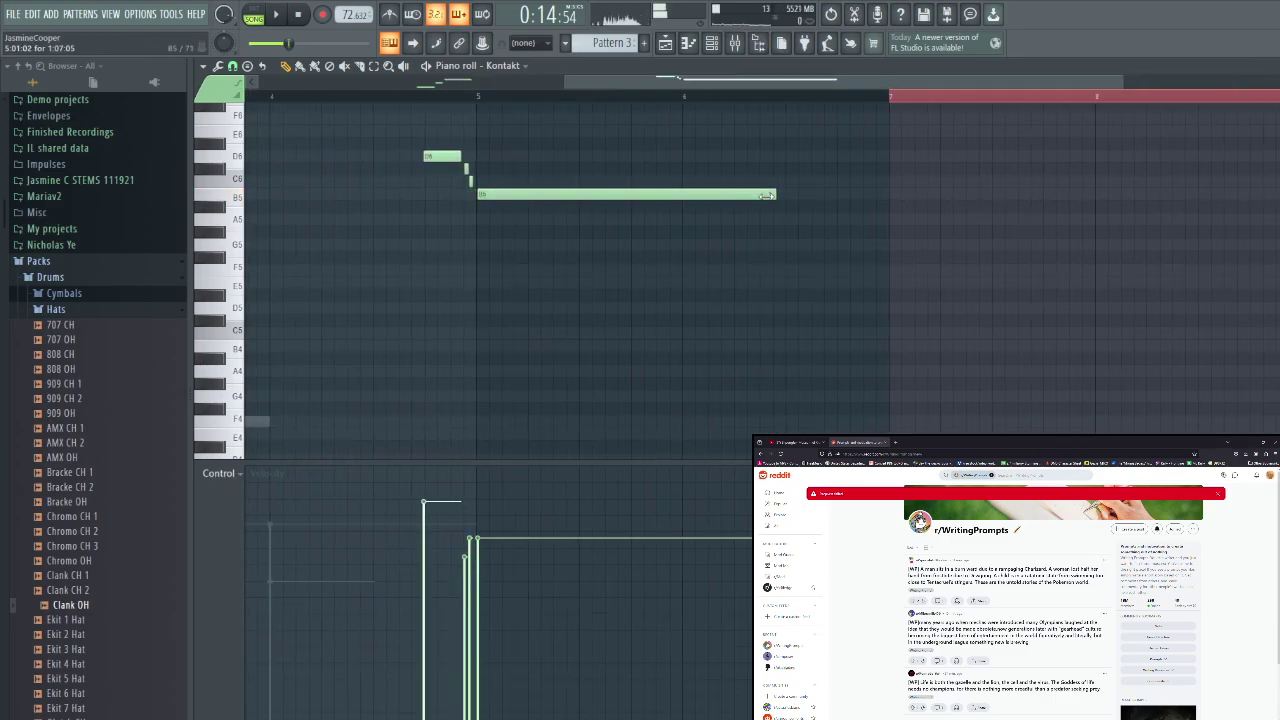
left_click_drag(774, 194, 681, 195)
left_click(665, 43)
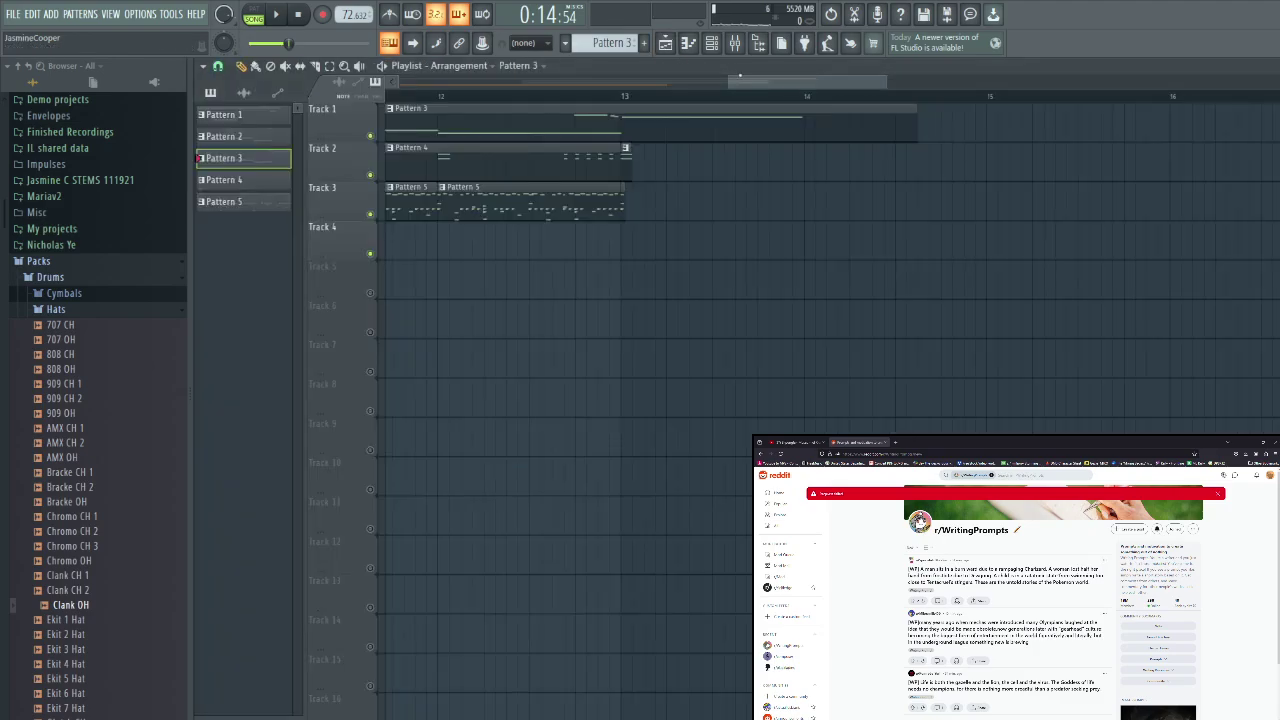